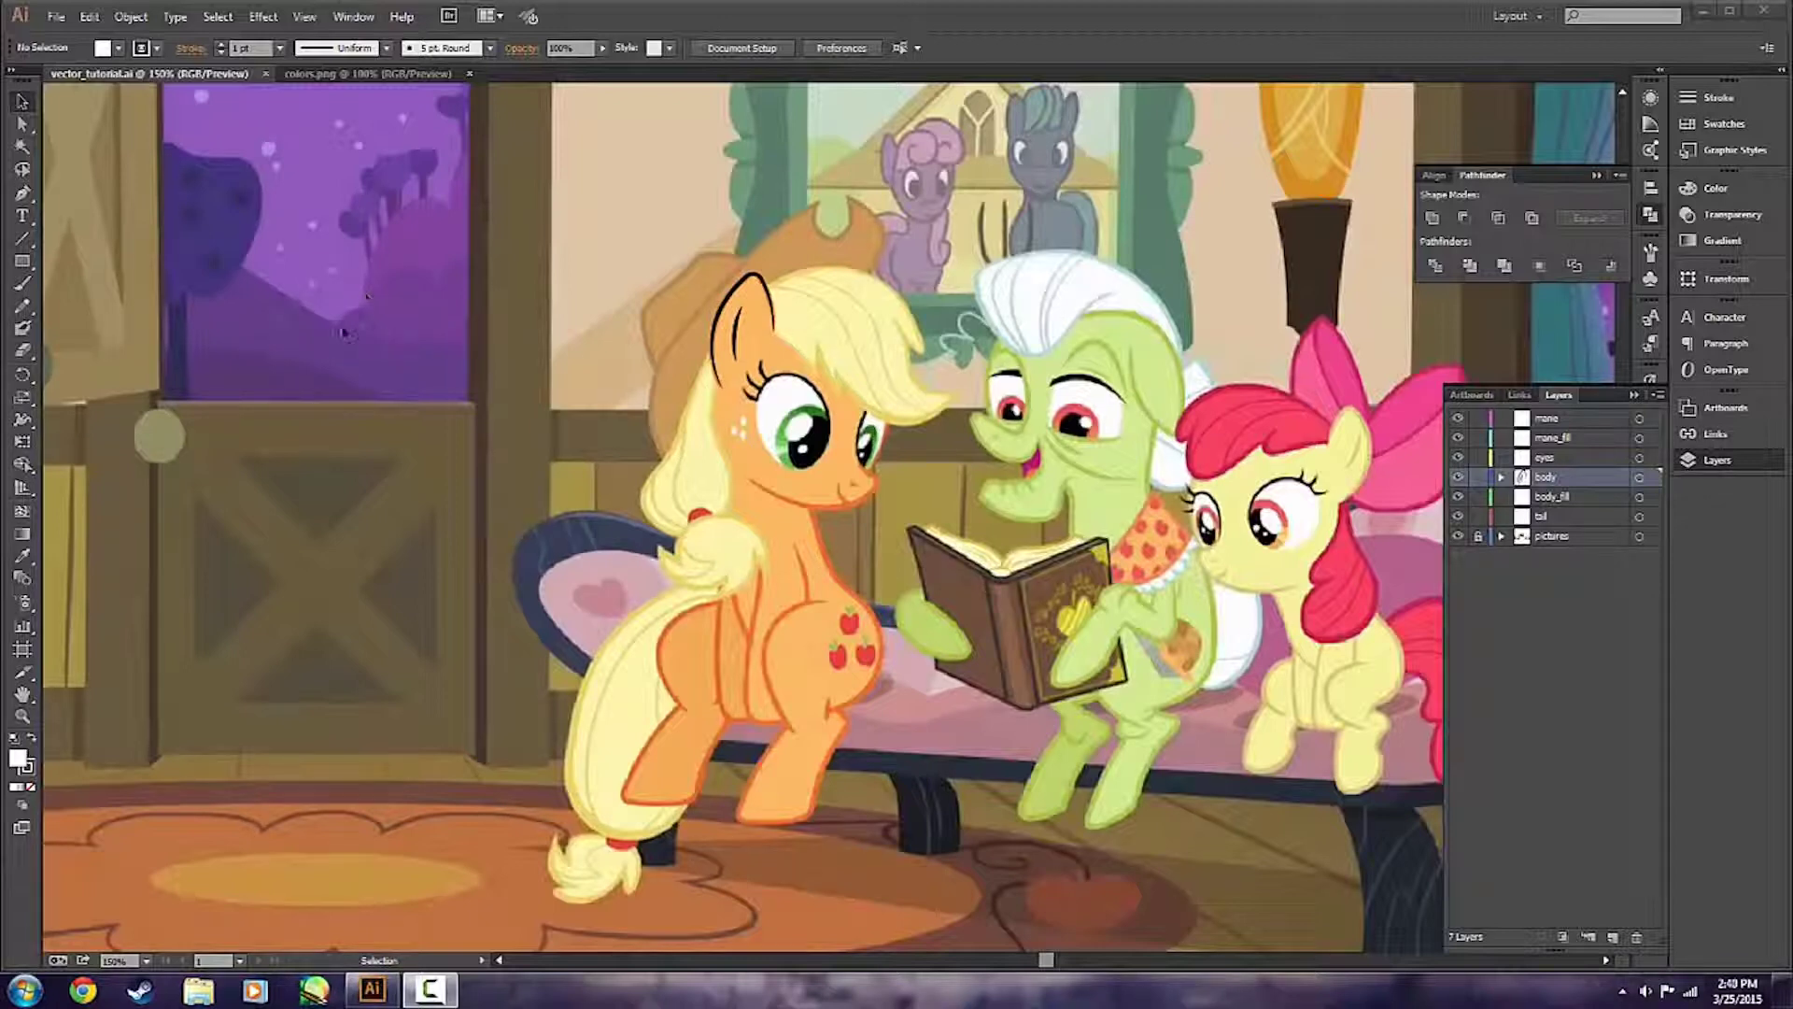
Start the jaw outline at the cheek with the Pen tool, using no fill and a 3 pt stroke.
key("p")
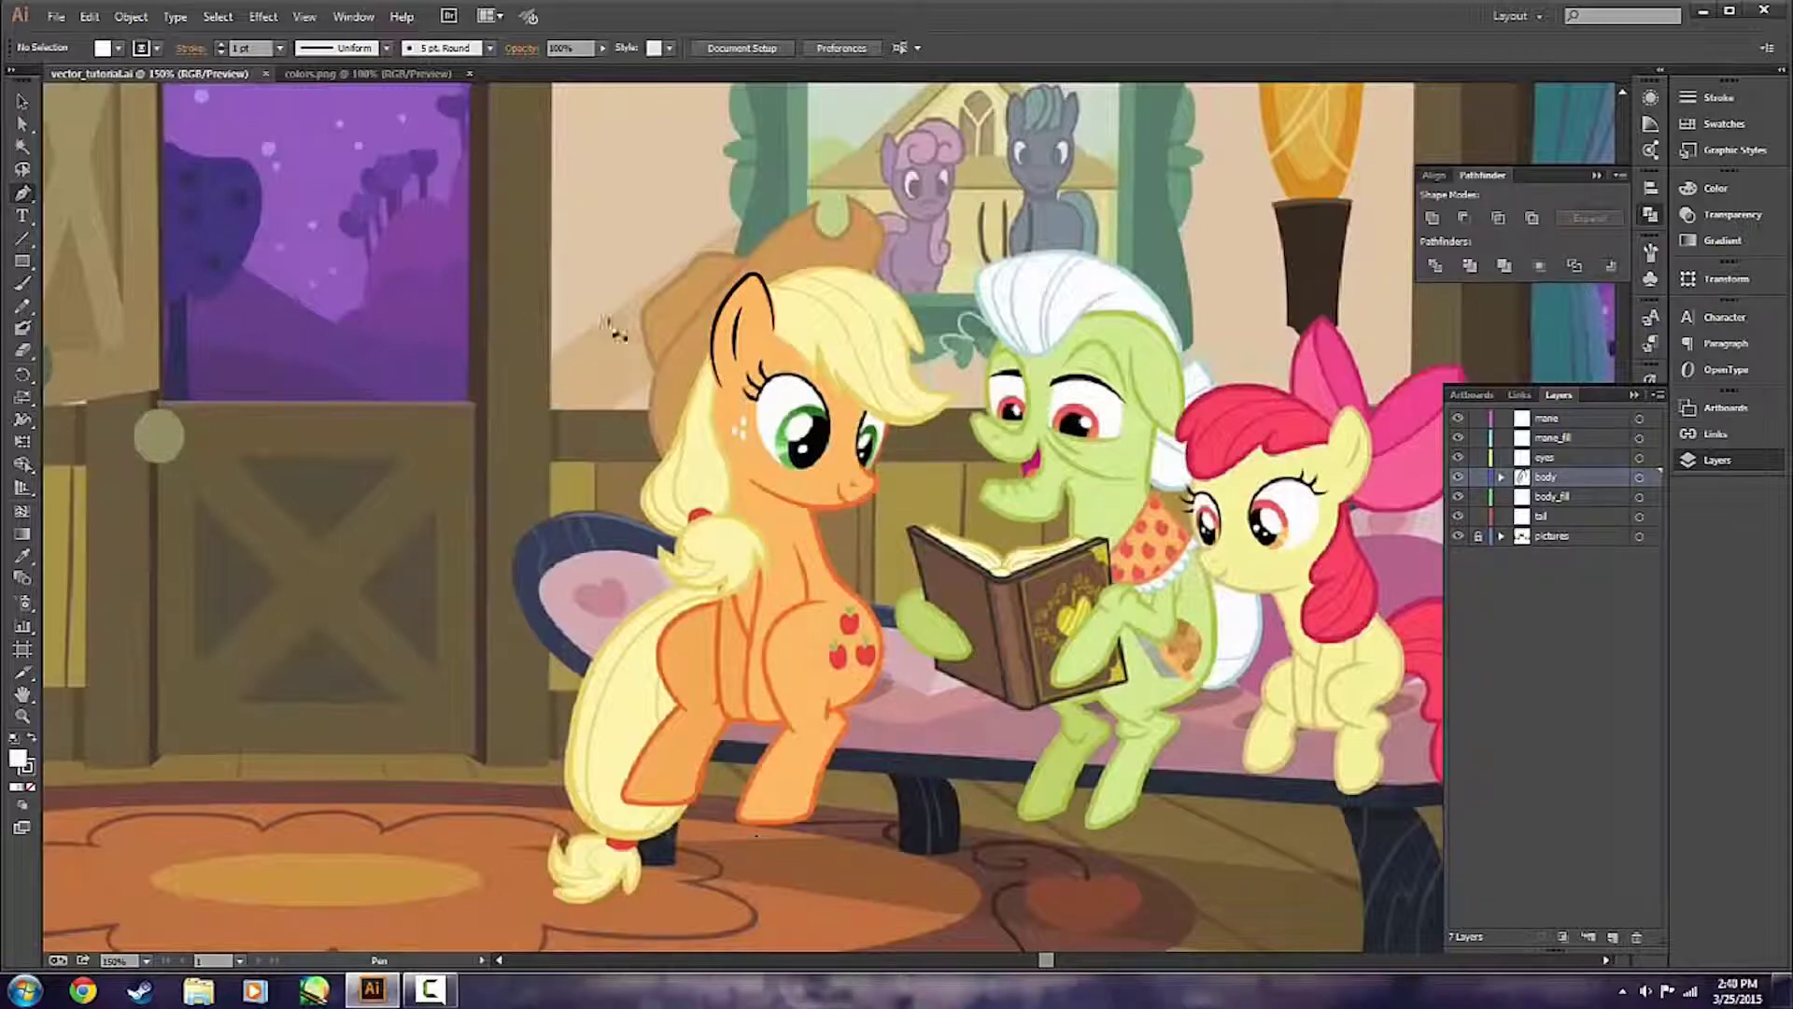
scroll(821, 502, "up", 2)
scroll(821, 501, "up", 1)
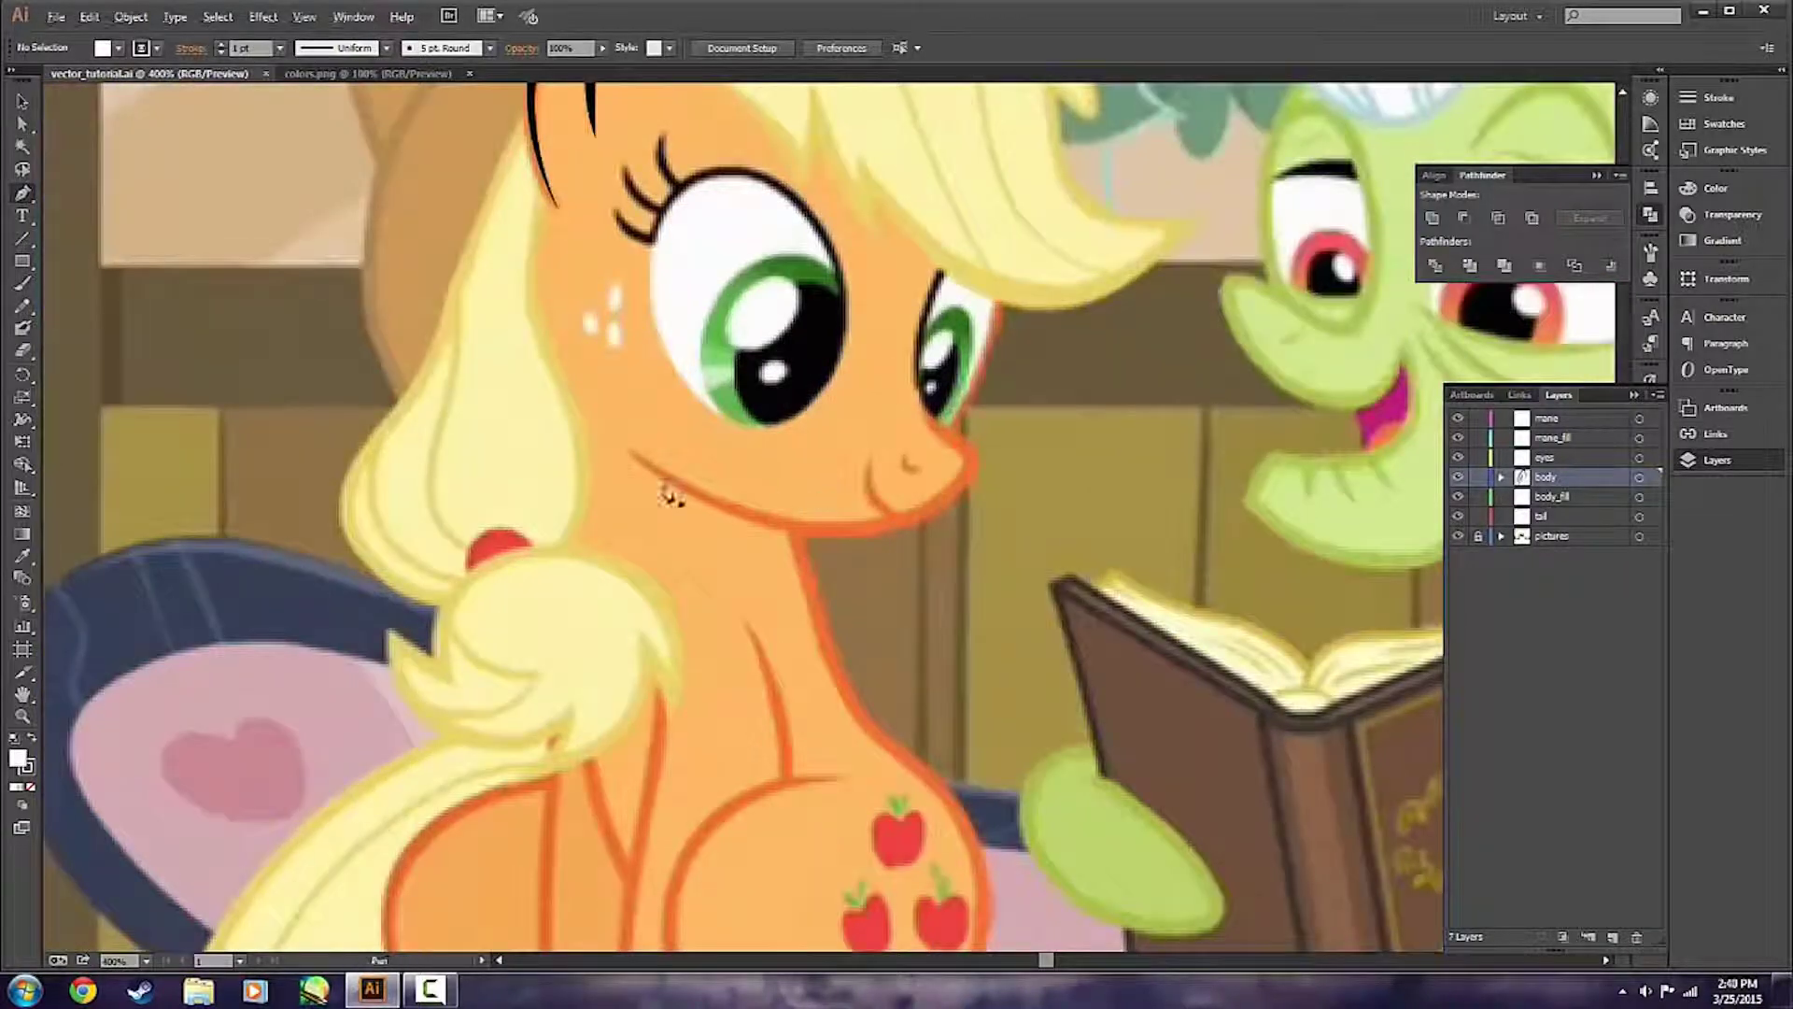
left_click(625, 448)
left_click_drag(967, 471, 1086, 329)
key("ctrl+z")
left_click(32, 787)
left_click(220, 44)
left_click(221, 44)
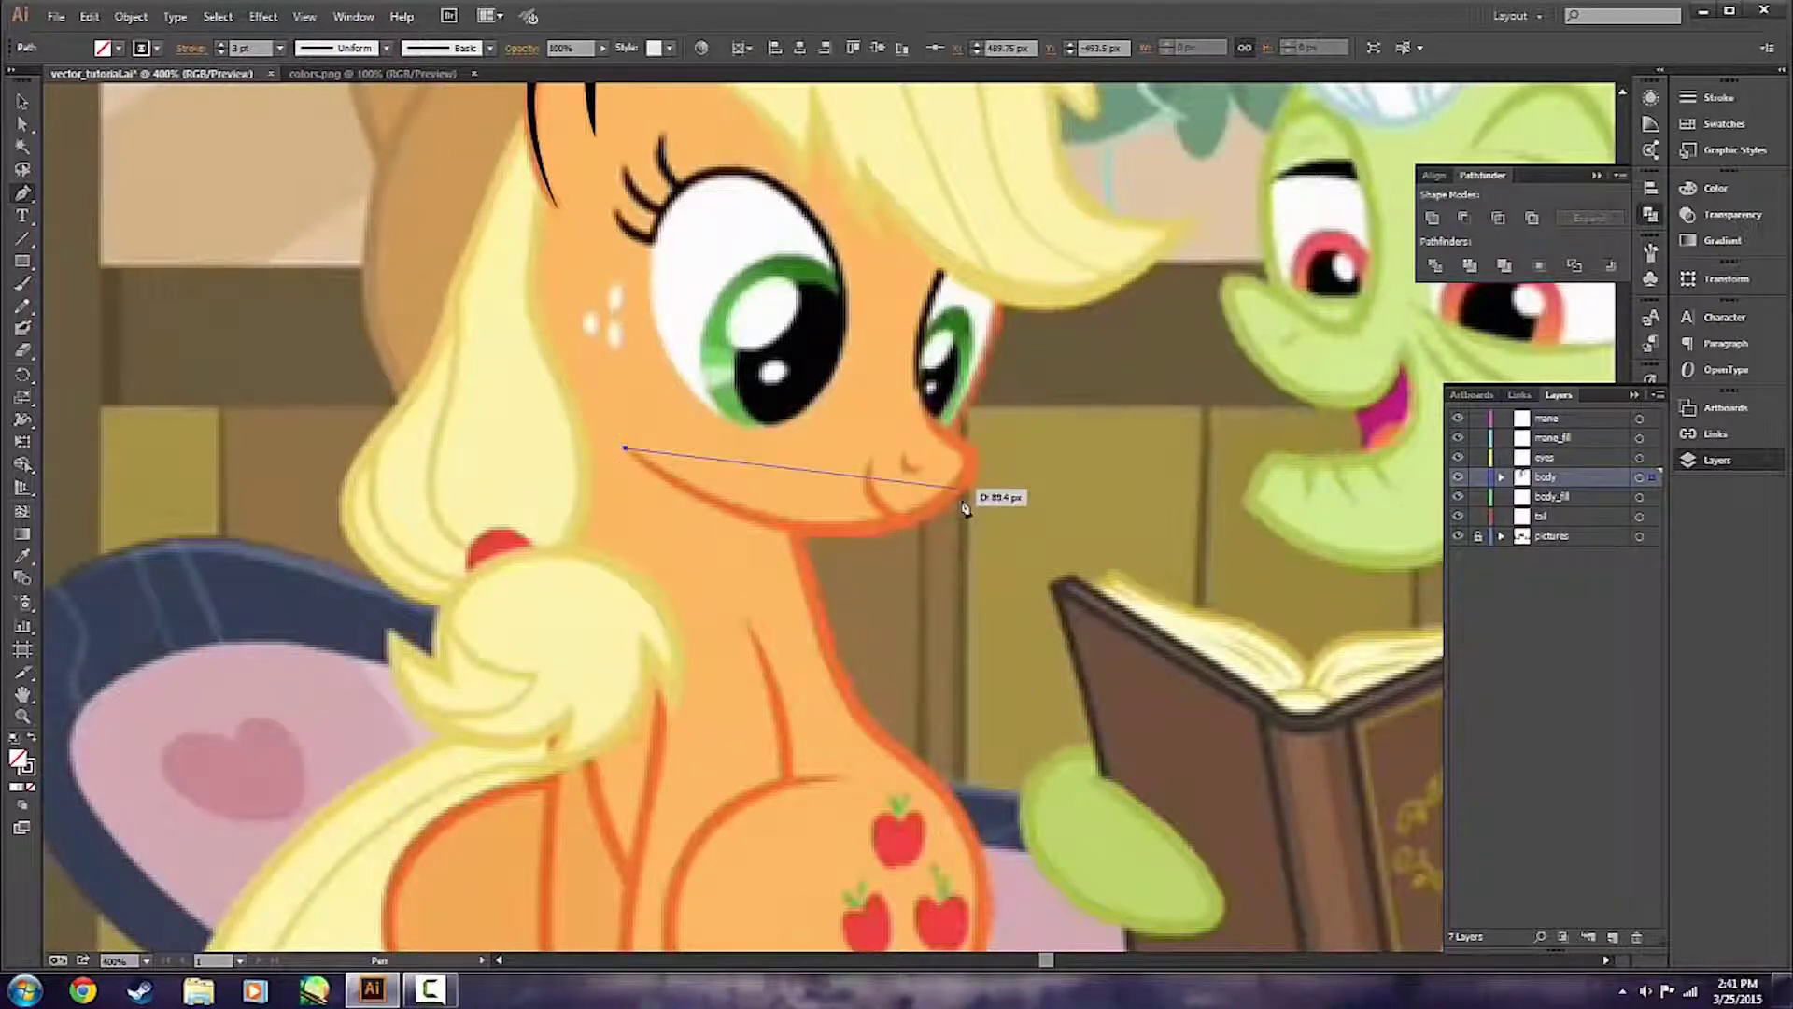
Trace the jaw outline from the cheek along the chin and around the muzzle to the bridge of the nose.
scroll(934, 491, "down", 1)
left_click_drag(959, 437, 1094, 310)
left_click(960, 437)
key("ctrl+z")
key("ctrl+z")
left_click_drag(831, 485, 924, 481)
left_click(830, 484)
left_click_drag(974, 414, 921, 355)
left_click(959, 401)
left_click(752, 504, "ctrl")
Draw the curved smile line and the small nostril line on the muzzle as separate paths.
left_click(869, 416)
left_click_drag(896, 471, 920, 490)
left_click(918, 427, "ctrl")
scroll(925, 424, "up", 1)
left_click(890, 406)
left_click_drag(915, 424, 940, 415)
key("v")
left_click(925, 598)
scroll(913, 632, "down", 3)
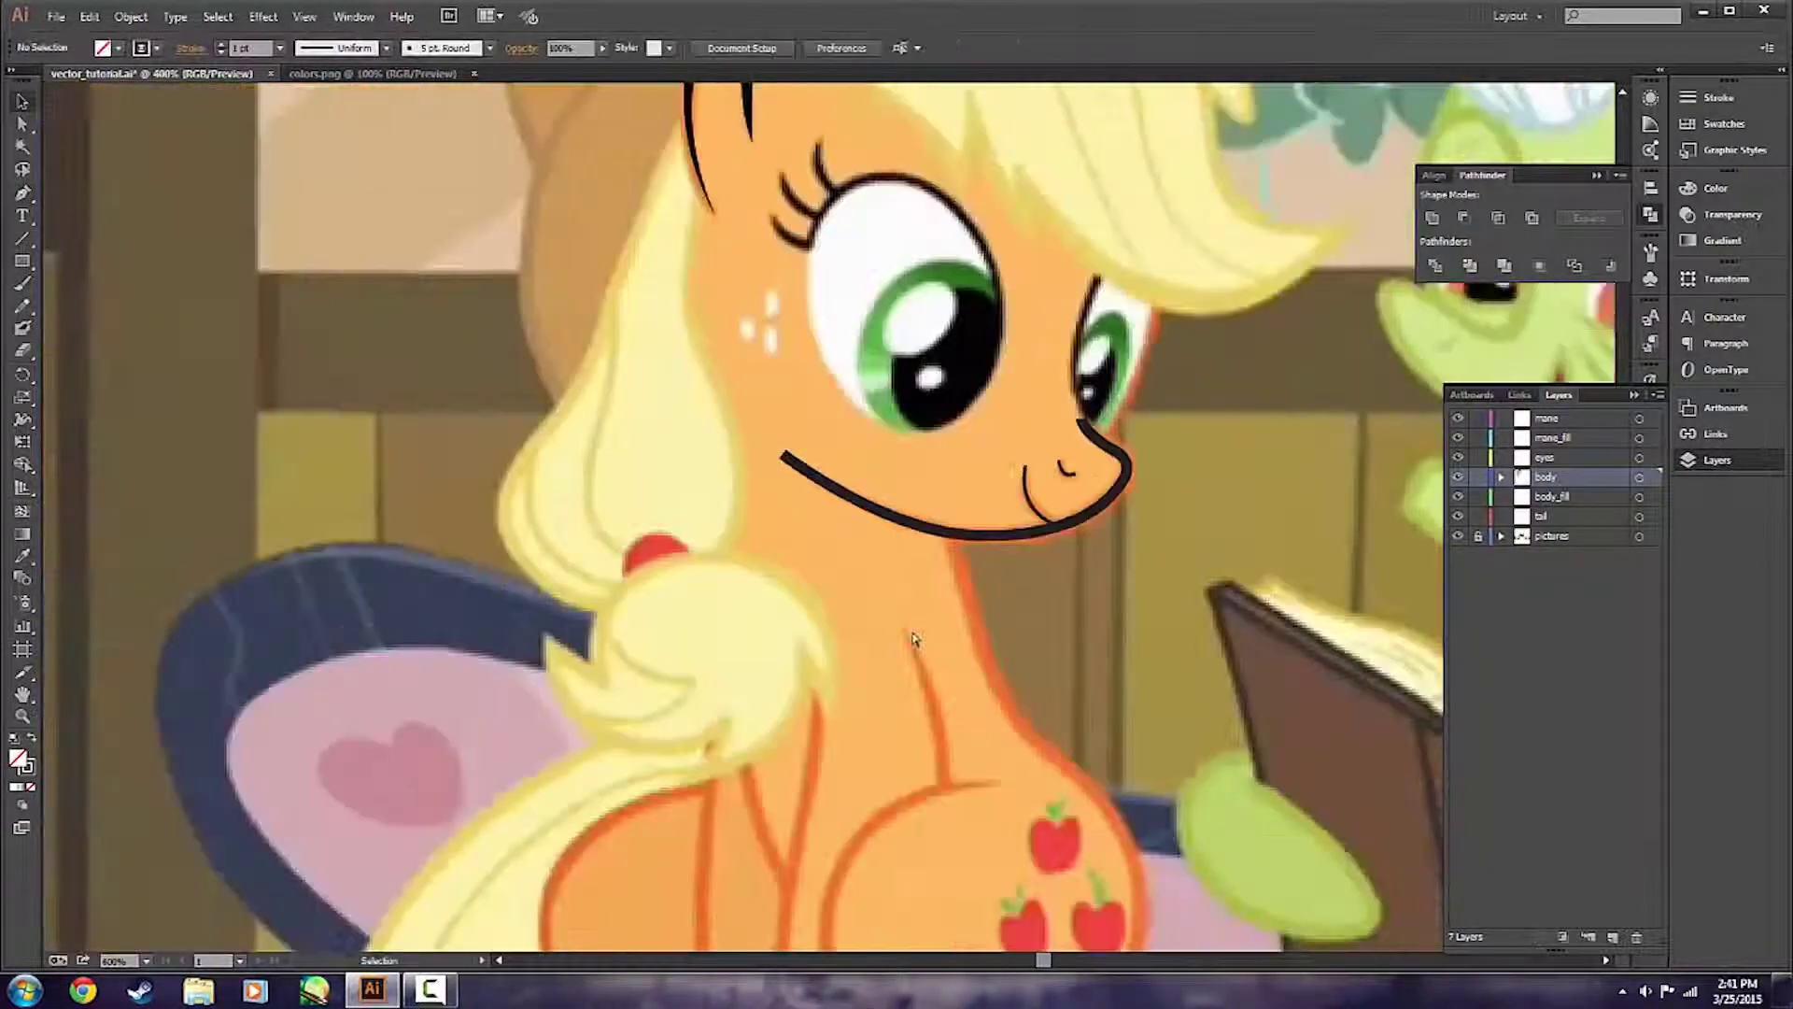
Draw the short curved face line along the outer edge of the far eye.
key("p")
scroll(1063, 386, "up", 2)
left_click(1044, 382)
key("v")
left_click_drag(994, 525, 1016, 658)
left_click(1023, 584)
scroll(849, 541, "down", 1)
Trace the front of the neck from under the chin down to the start of the apple-marked thigh.
key("p")
left_click(901, 427)
scroll(939, 556, "up", 1)
left_click(960, 579)
scroll(1074, 689, "down", 1)
left_click_drag(1029, 595, 1059, 624)
left_click(1029, 595)
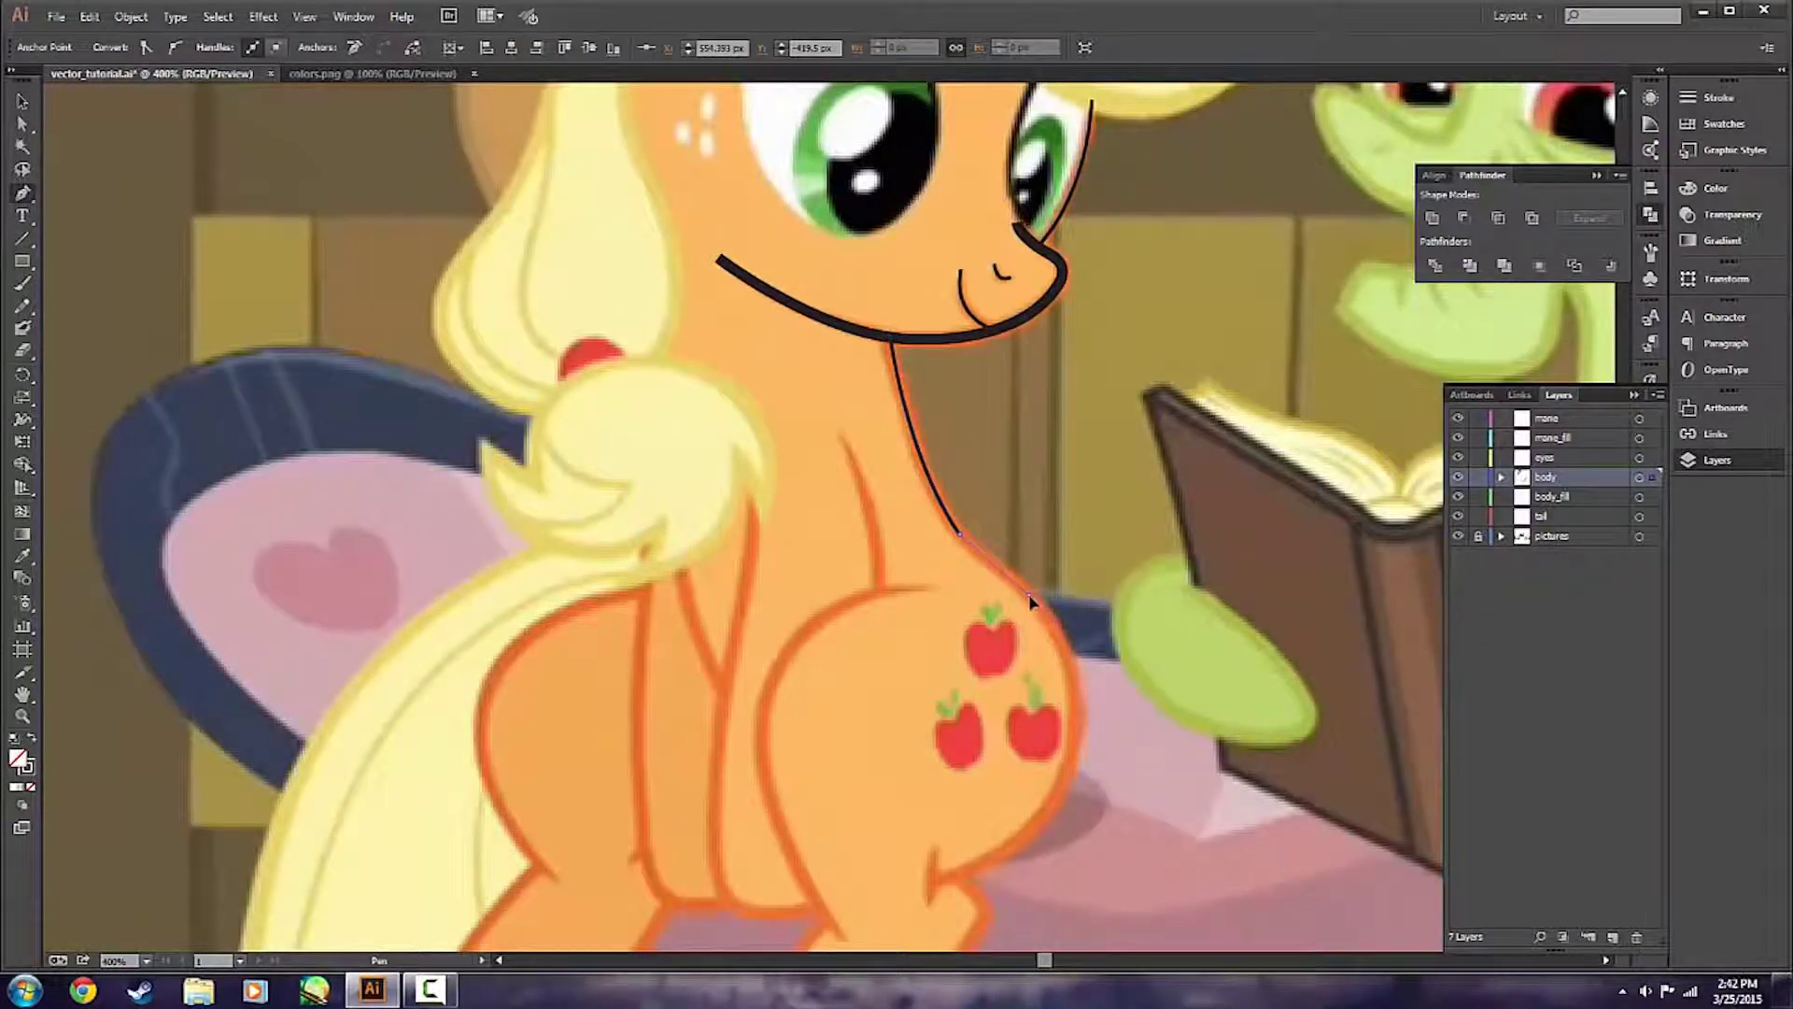
Continue the outline around the front of the apple-marked thigh to the knee and refine its anchor point.
scroll(1035, 830, "down", 4)
left_click_drag(1074, 555, 1061, 640)
left_click_drag(931, 699, 785, 744)
scroll(1073, 560, "up", 2)
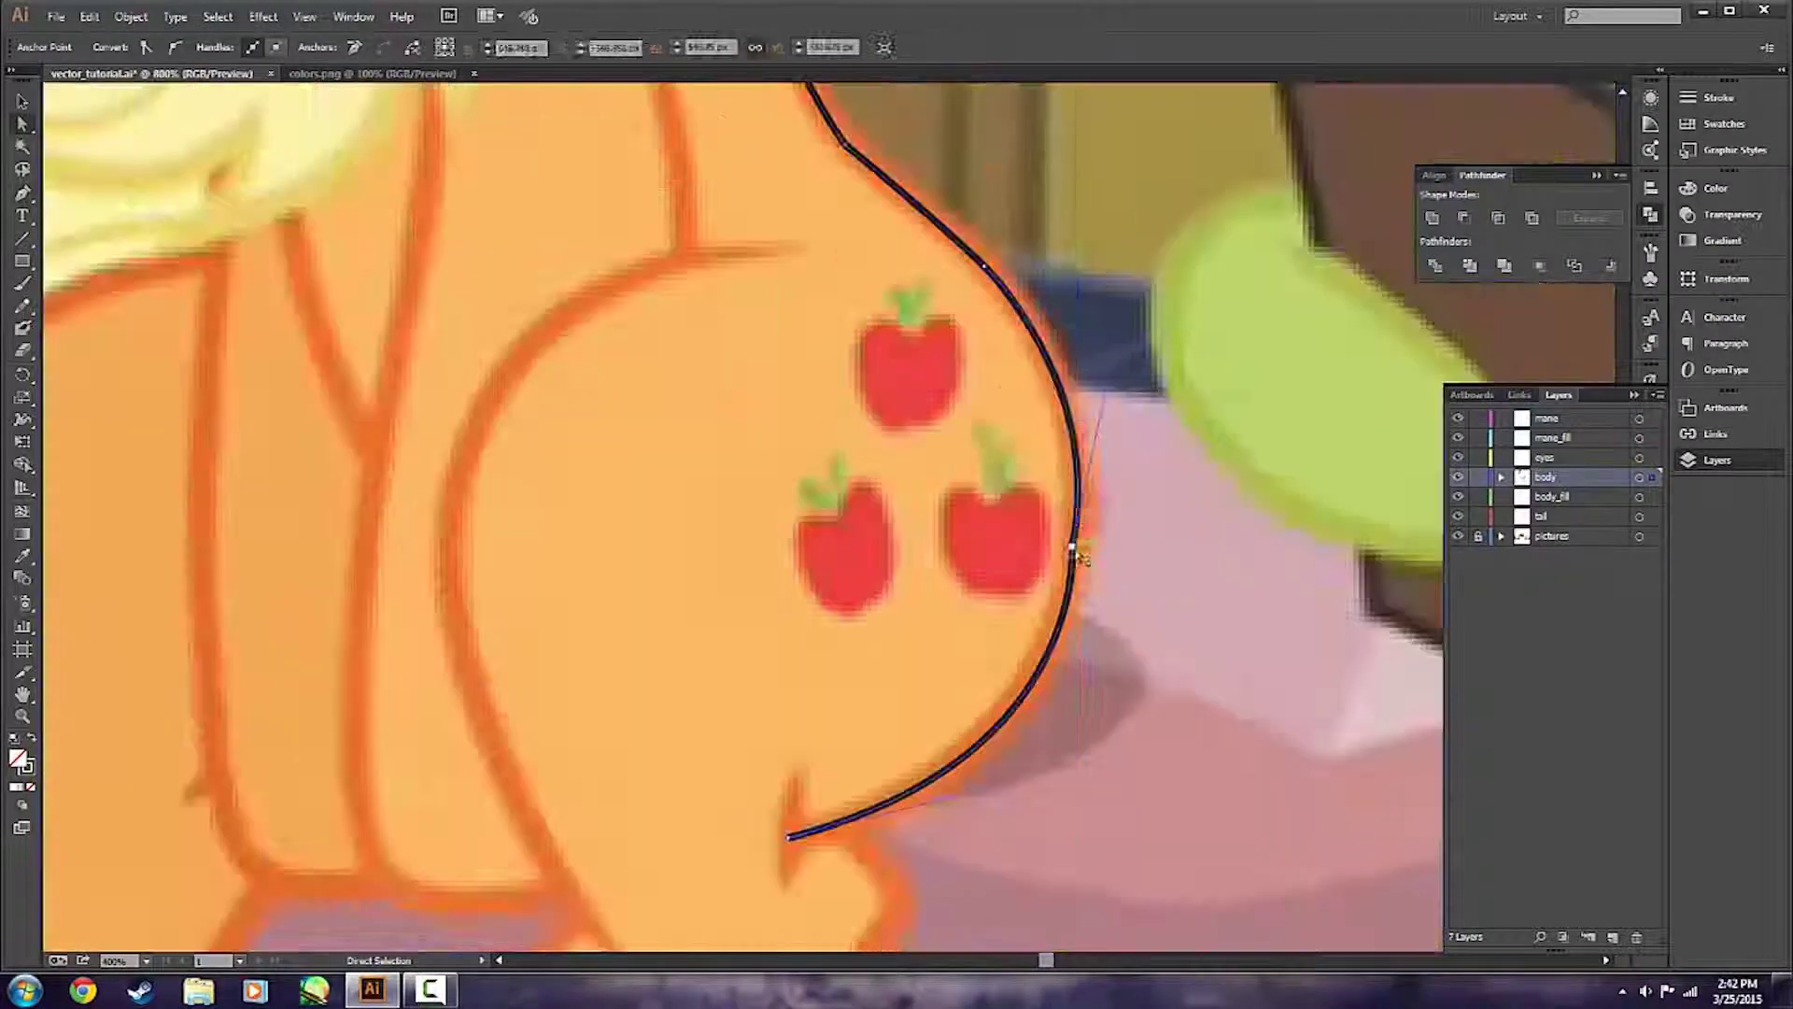
left_click_drag(1075, 770, 1076, 773)
left_click(1102, 710, "ctrl")
scroll(1102, 696, "down", 4)
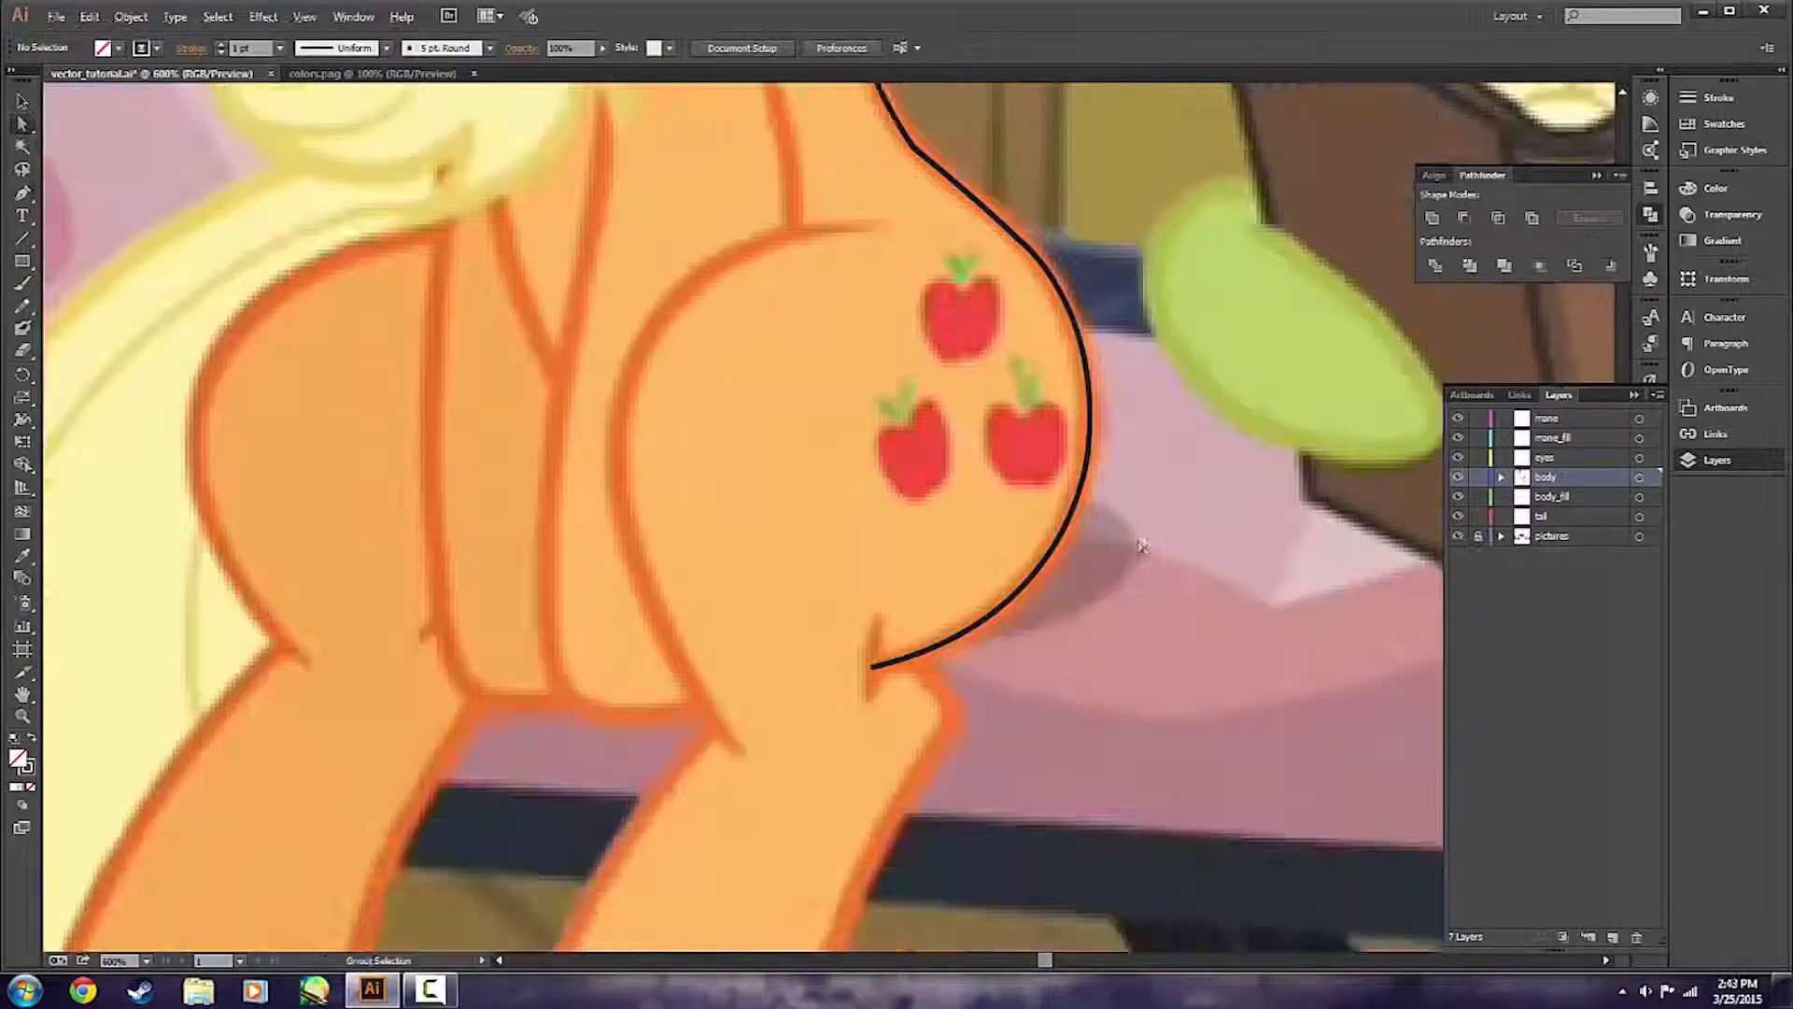
Draw the short crease line at the near leg's knee.
left_click(878, 620)
left_click_drag(872, 699, 872, 736)
left_click(906, 692, "ctrl")
Trace the near lower leg from the knee around the hoof and back up to the thigh, refining its curves.
scroll(911, 579, "down", 3)
left_click_drag(914, 530, 816, 773)
left_click_drag(801, 990, 801, 890)
left_click(815, 723)
left_click_drag(721, 788, 630, 790)
mouse_move(525, 737)
left_mouse_down()
mouse_move(561, 766)
mouse_move(507, 779)
mouse_move(553, 675)
left_mouse_up()
key("ctrl+z")
left_click_drag(718, 403, 844, 273)
key("a")
left_click(526, 724)
left_click(645, 725)
scroll(650, 721, "up", 6)
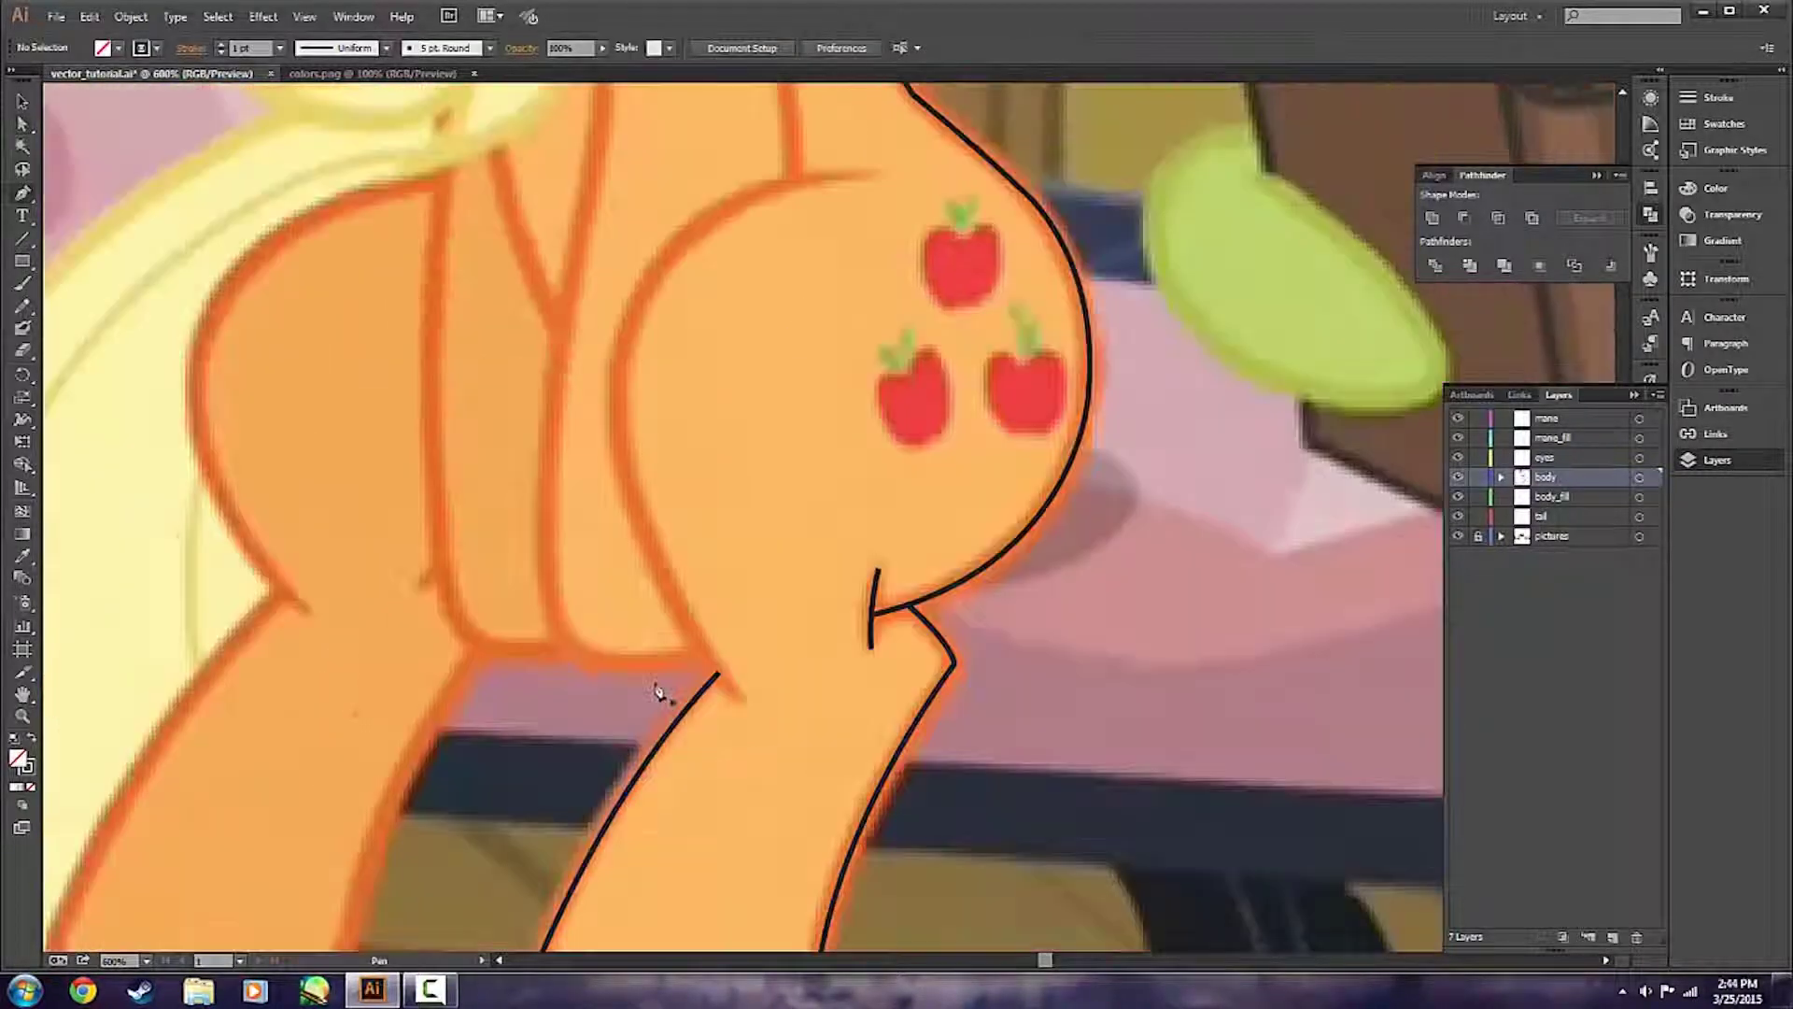
Trace the rear curve of the apple-marked thigh from its upper edge down to the lower leg.
key("p")
left_click(879, 309)
scroll(742, 607, "down", 2)
left_click_drag(738, 721, 904, 899)
key("v")
left_click(912, 734)
Draw the curved chest line from the near thigh's upper edge up into the neck.
key("p")
scroll(745, 233, "up", 2)
left_click(795, 540)
mouse_move(732, 300)
left_mouse_down()
mouse_move(540, 240)
mouse_move(661, 200)
left_mouse_up()
left_click(665, 463, "ctrl")
Trace the near foreleg from the base of the near thigh, around its lower end and up to the mane.
scroll(664, 468, "down", 3)
scroll(710, 542, "left", 5)
scroll(866, 705, "down", 1)
left_click(952, 831)
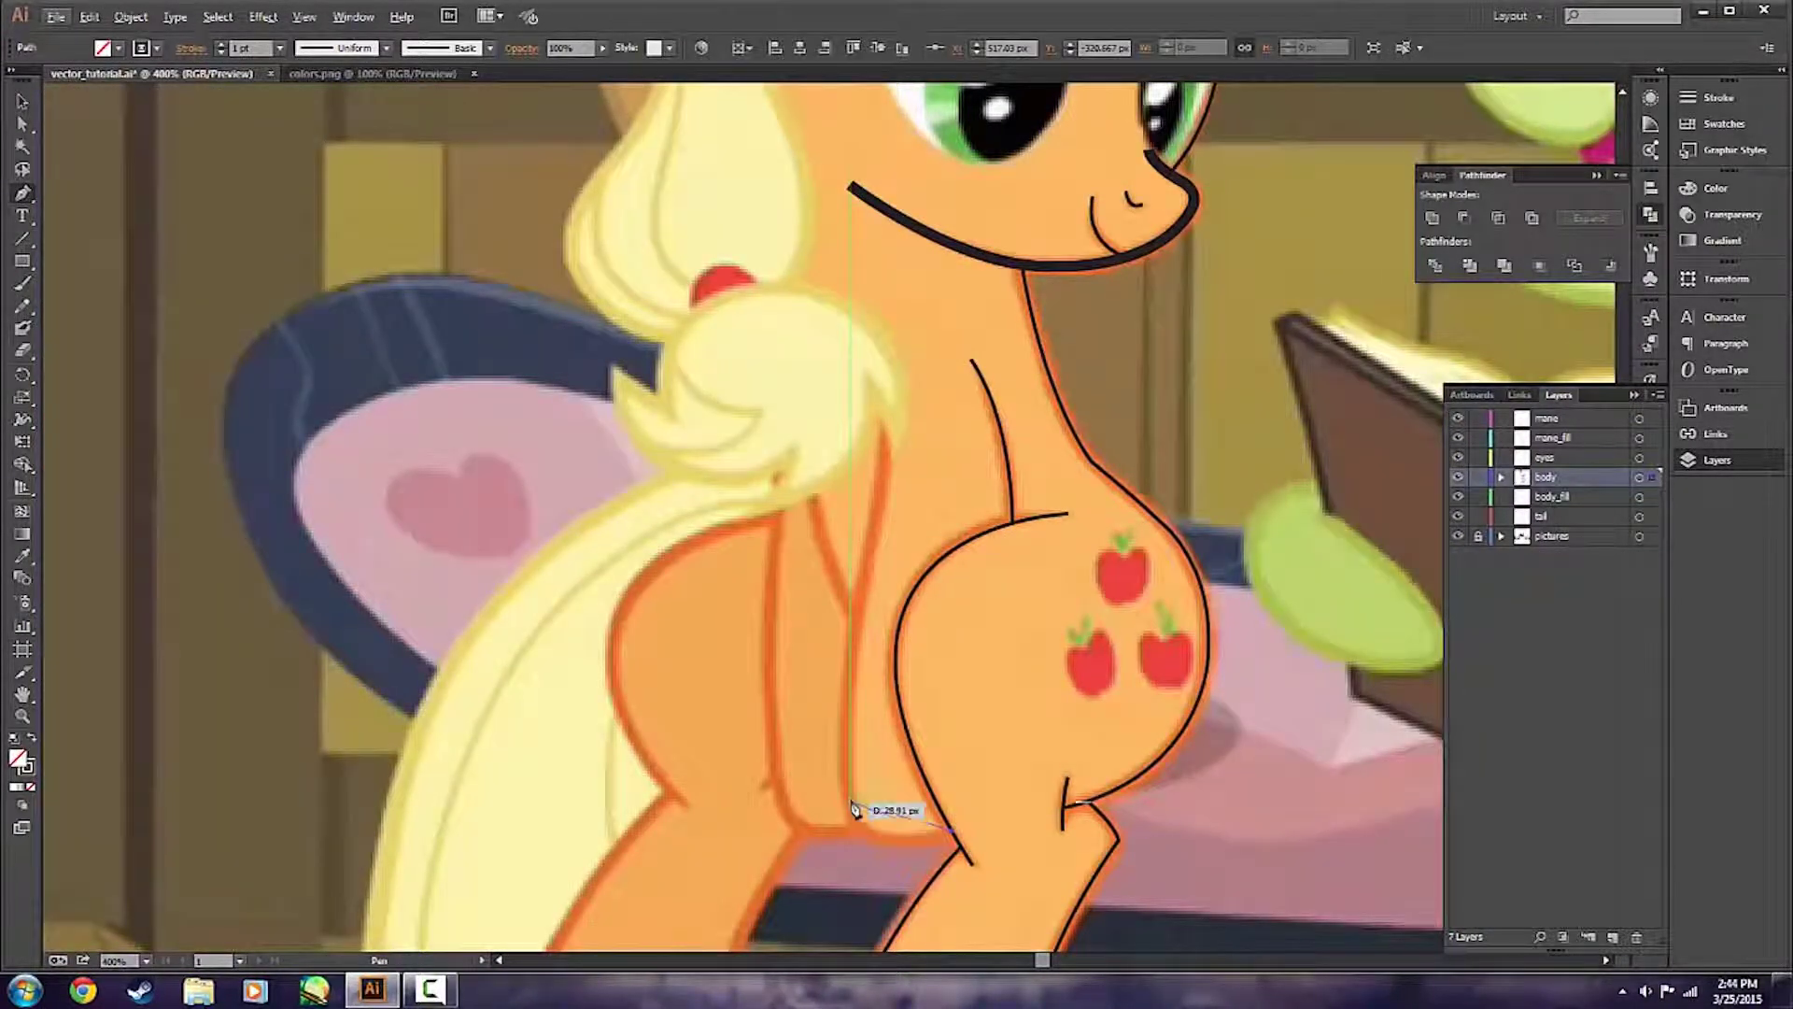
left_click_drag(849, 801, 845, 732)
left_click(849, 802)
mouse_move(871, 536)
left_mouse_down()
mouse_move(908, 424)
mouse_move(875, 405)
left_mouse_up()
scroll(875, 541, "up", 1)
left_click(924, 527, "ctrl")
Draw the short diagonal shoulder line from below the mane down to the near foreleg outline.
scroll(924, 527, "left", 2)
left_click(945, 555)
left_click_drag(990, 682, 1021, 730)
left_click(986, 568, "ctrl")
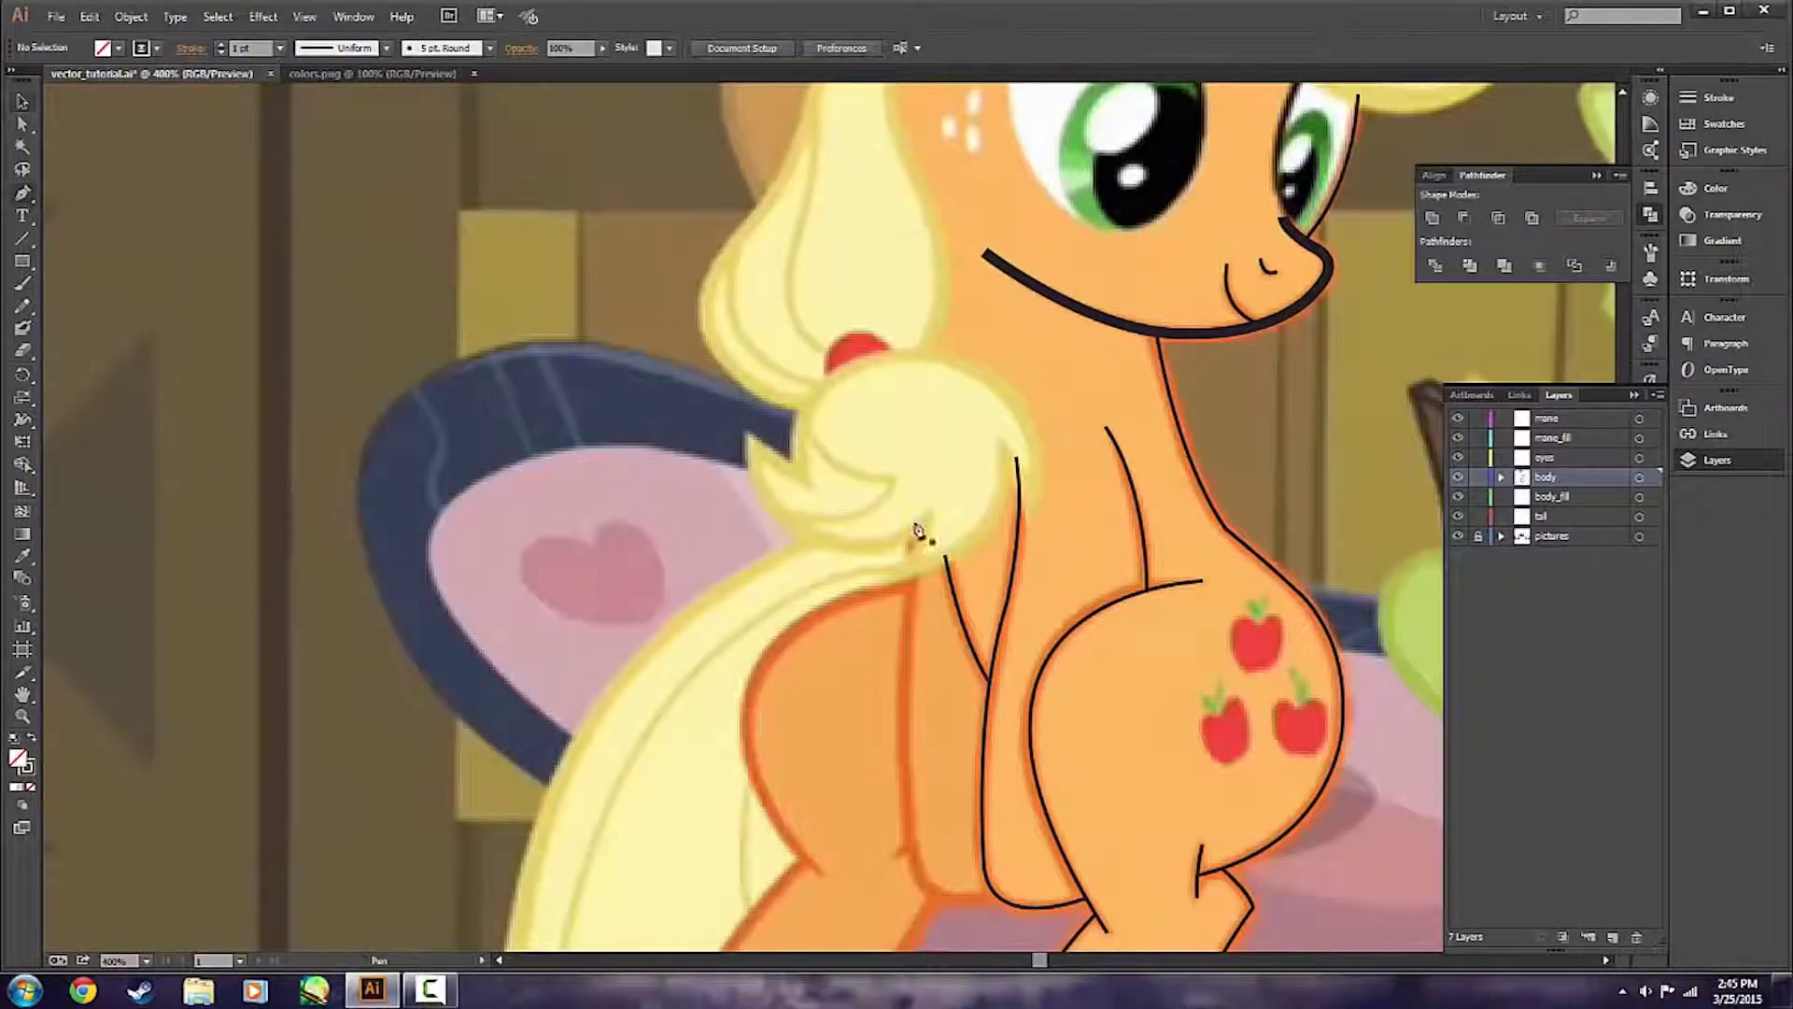
Trace the far foreleg from below the mane down and around to the near foreleg's lower end.
left_click(914, 522)
scroll(916, 537, "down", 1)
left_click_drag(920, 764, 951, 851)
left_click(920, 764)
left_click_drag(1001, 787, 1076, 783)
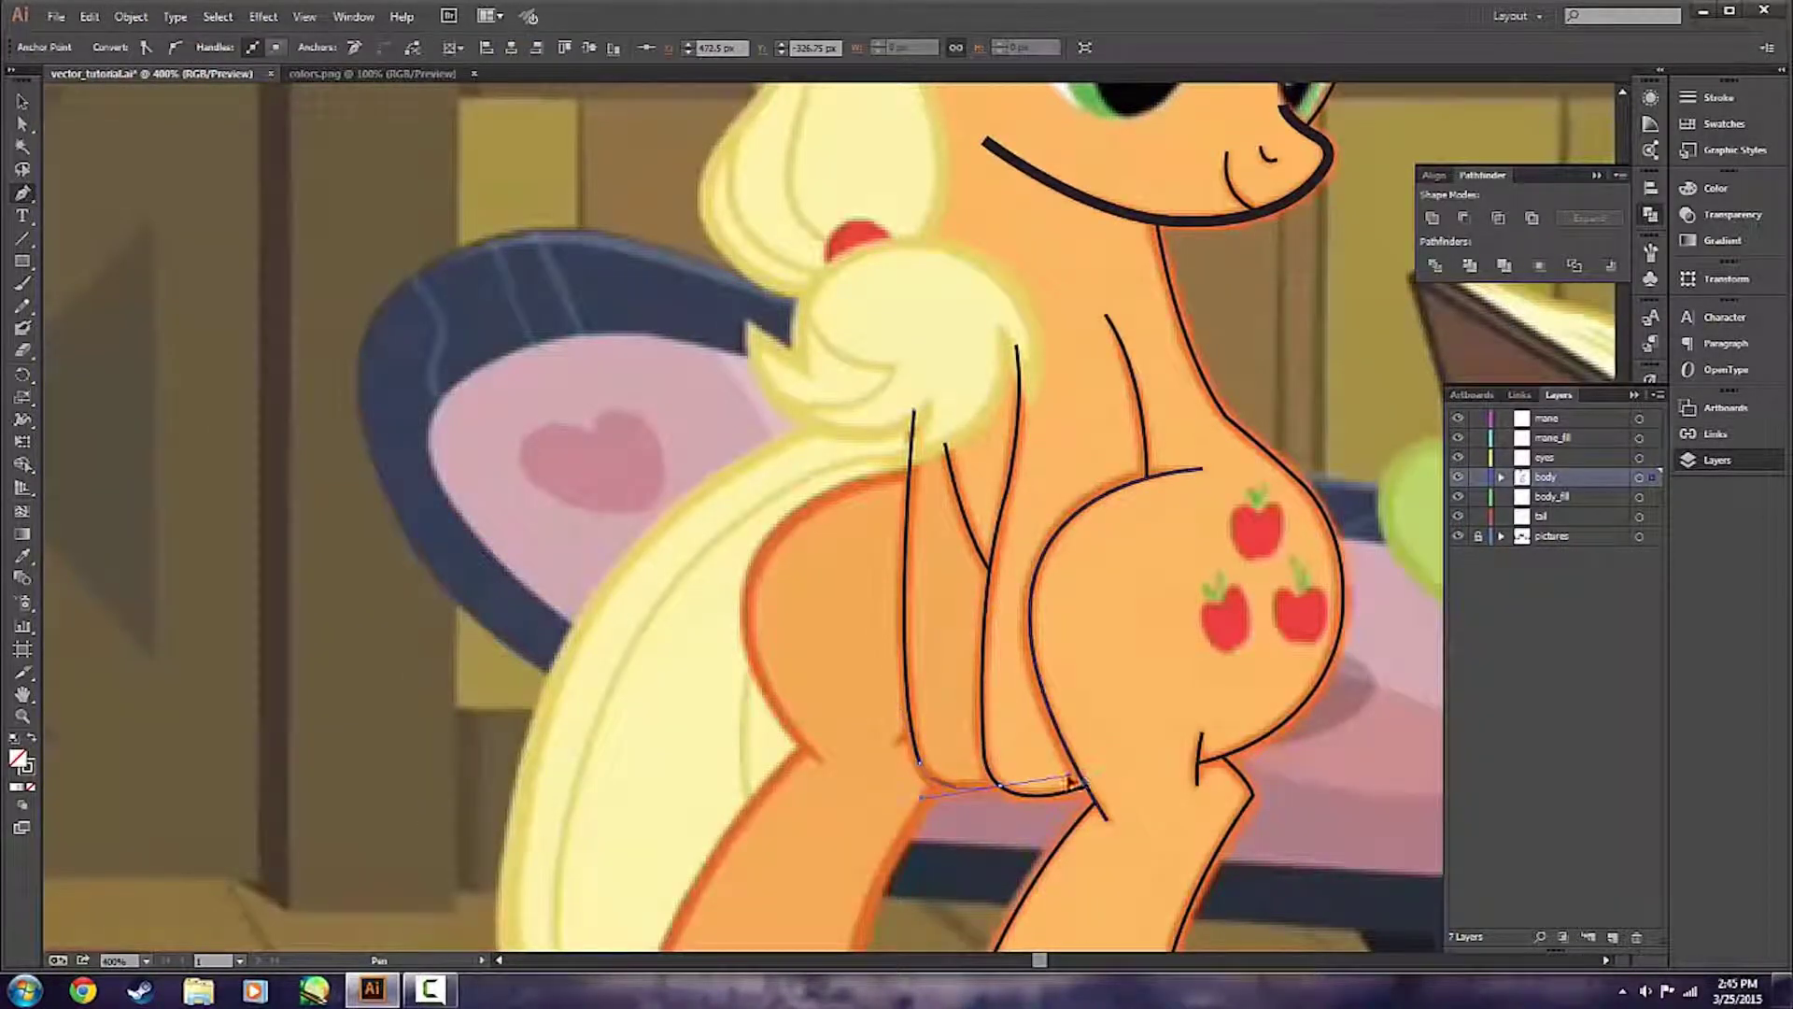
left_click(1028, 831, "ctrl")
Draw the far thigh's rounded outline beside the tail and the short crease at its knee.
left_click(909, 474)
left_click_drag(822, 762, 1035, 836)
left_click(963, 731, "ctrl")
left_click(912, 554)
left_click_drag(896, 568, 895, 587)
left_click(873, 602, "ctrl")
Trace the far lower leg from the thigh down around the hoof and back up to the far foreleg.
scroll(873, 602, "down", 1)
scroll(840, 603, "up", 2)
left_click(809, 613)
mouse_move(654, 850)
left_mouse_down()
mouse_move(620, 975)
mouse_move(733, 979)
mouse_move(825, 776)
mouse_move(789, 693)
mouse_move(793, 625)
mouse_move(774, 781)
mouse_move(718, 580)
mouse_move(699, 635)
mouse_move(681, 636)
left_mouse_up()
scroll(793, 644, "up", 2)
scroll(775, 784, "down", 2)
scroll(774, 781, "down", 2)
scroll(718, 578, "up", 1)
scroll(718, 547, "up", 1)
left_click_drag(712, 525, 913, 486)
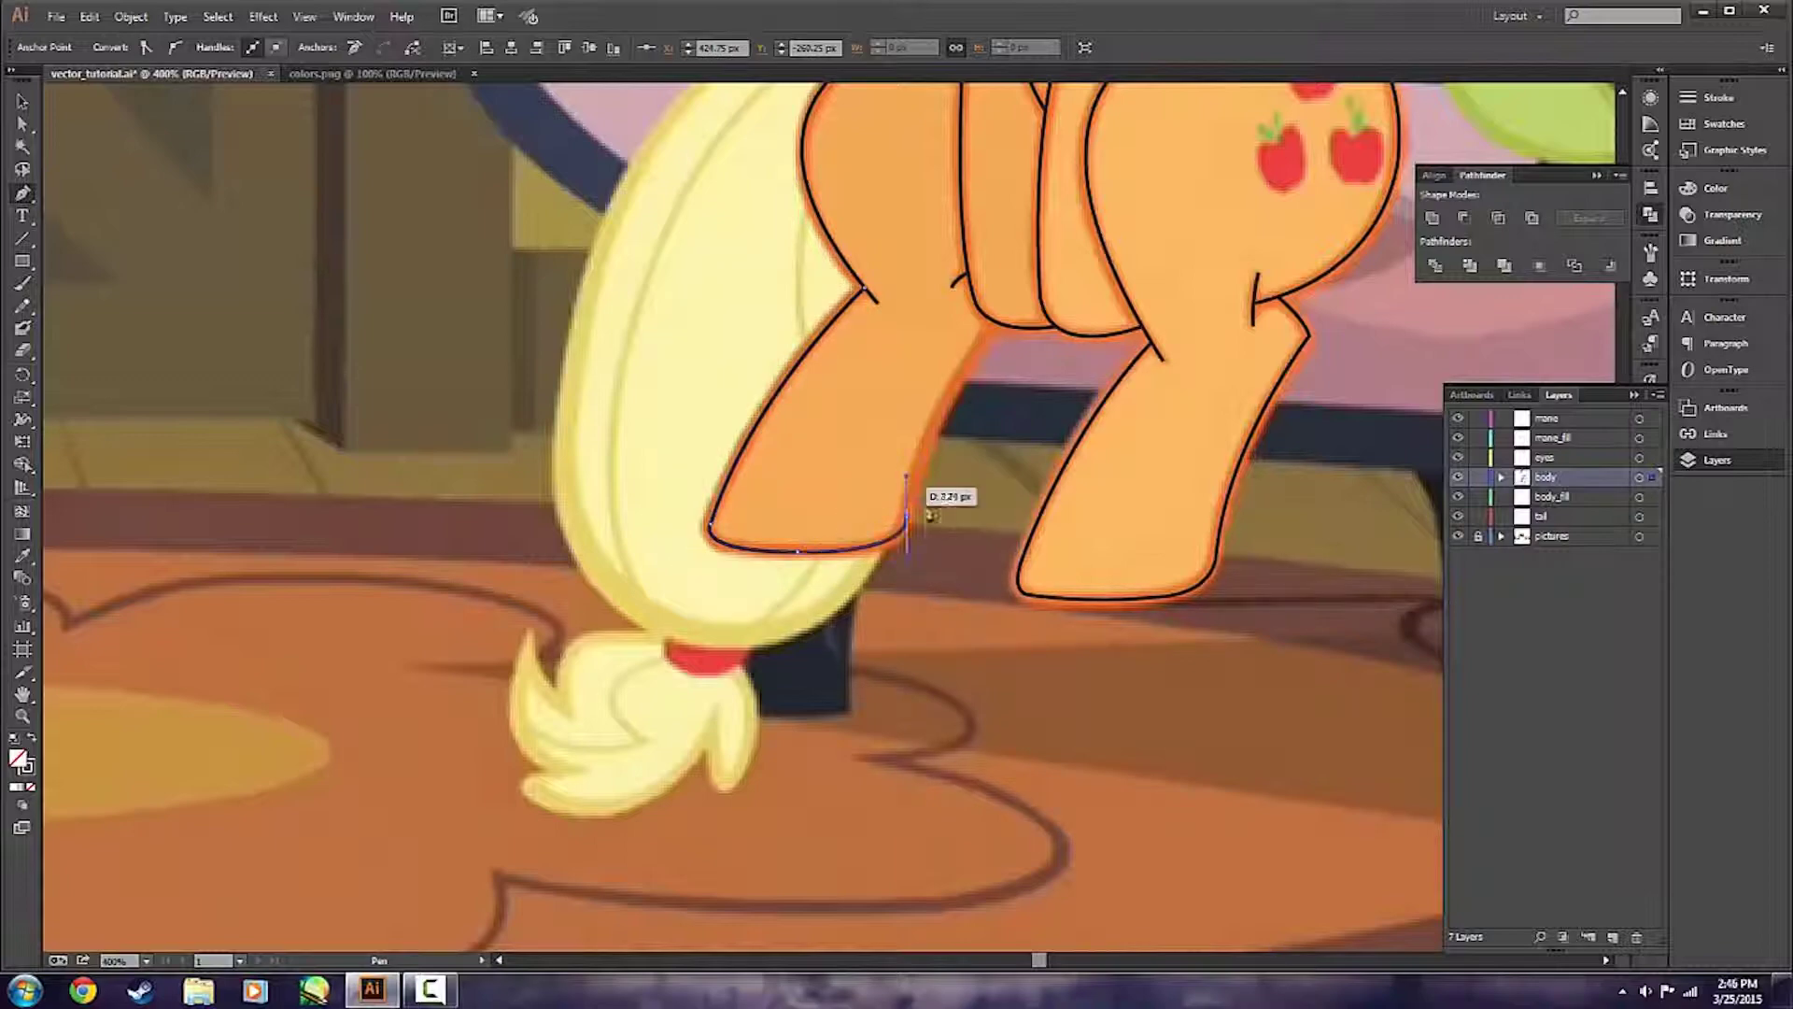
left_click_drag(1000, 325, 1067, 269)
left_click(1020, 409, "ctrl")
Check the body line art on its own by temporarily hiding the pictures layer.
scroll(1020, 409, "up", 3)
key("ctrl+minus")
key("ctrl+minus")
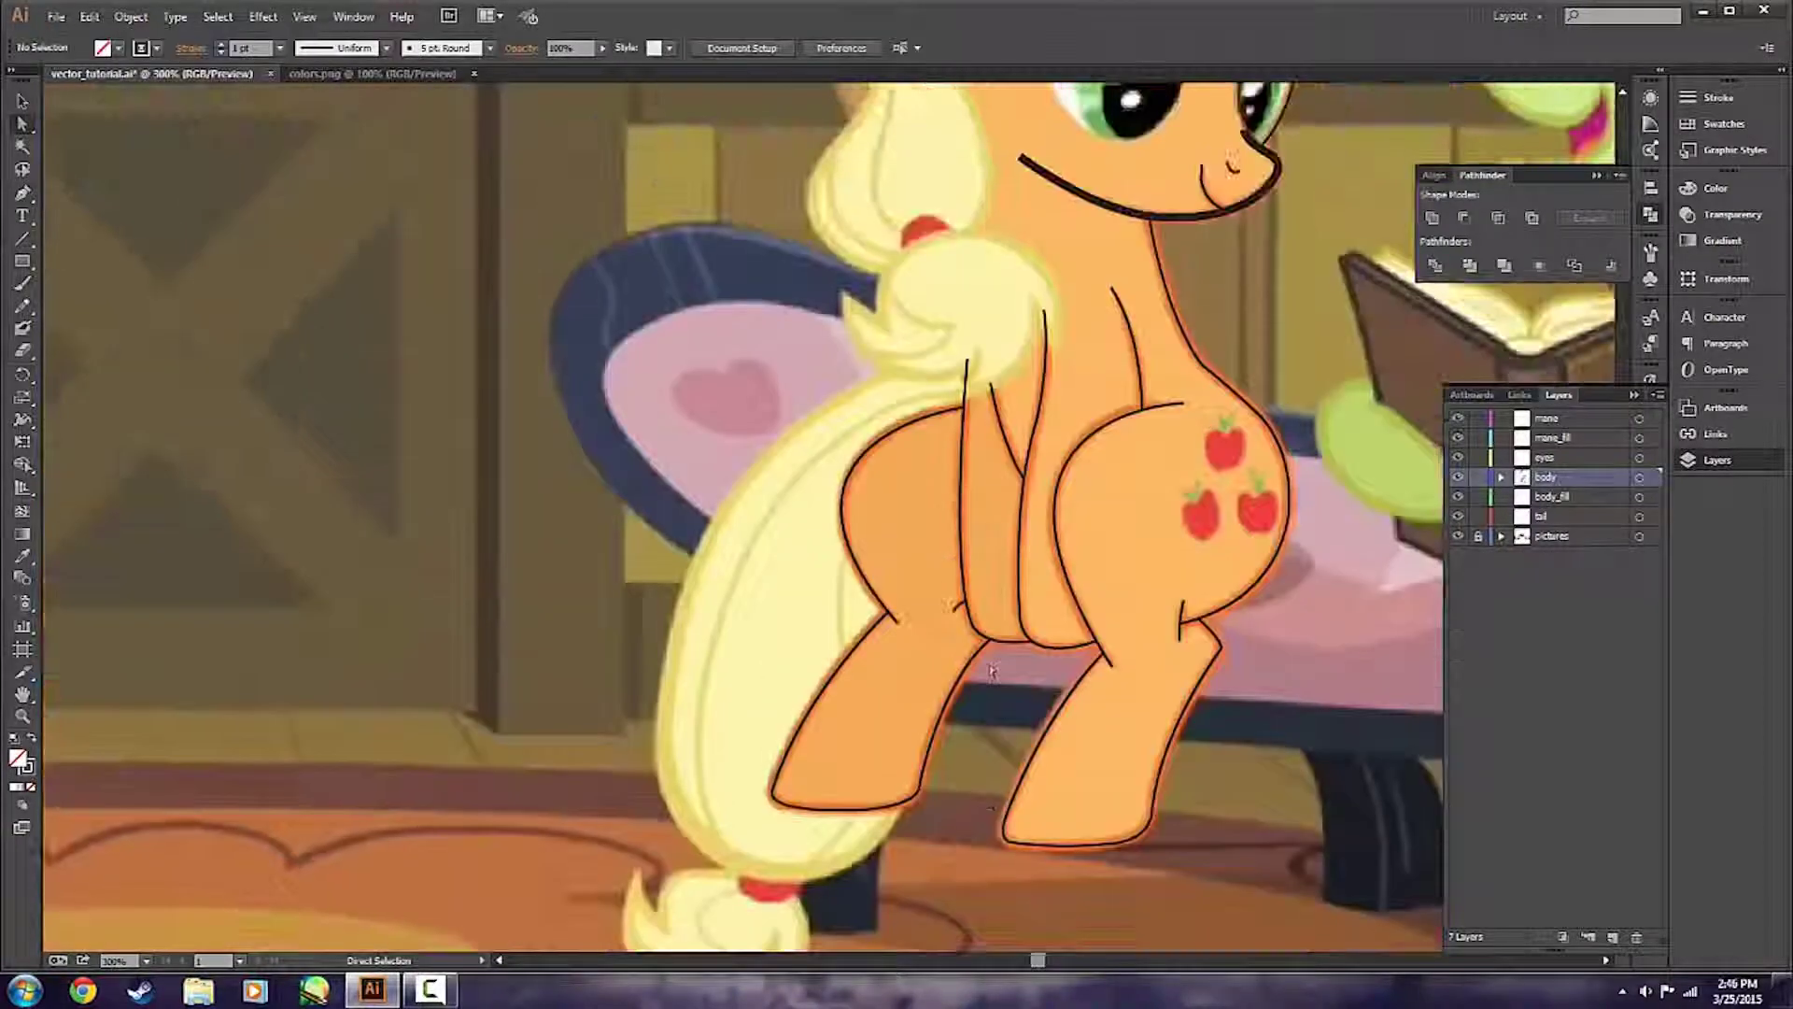
scroll(1275, 612, "up", 3)
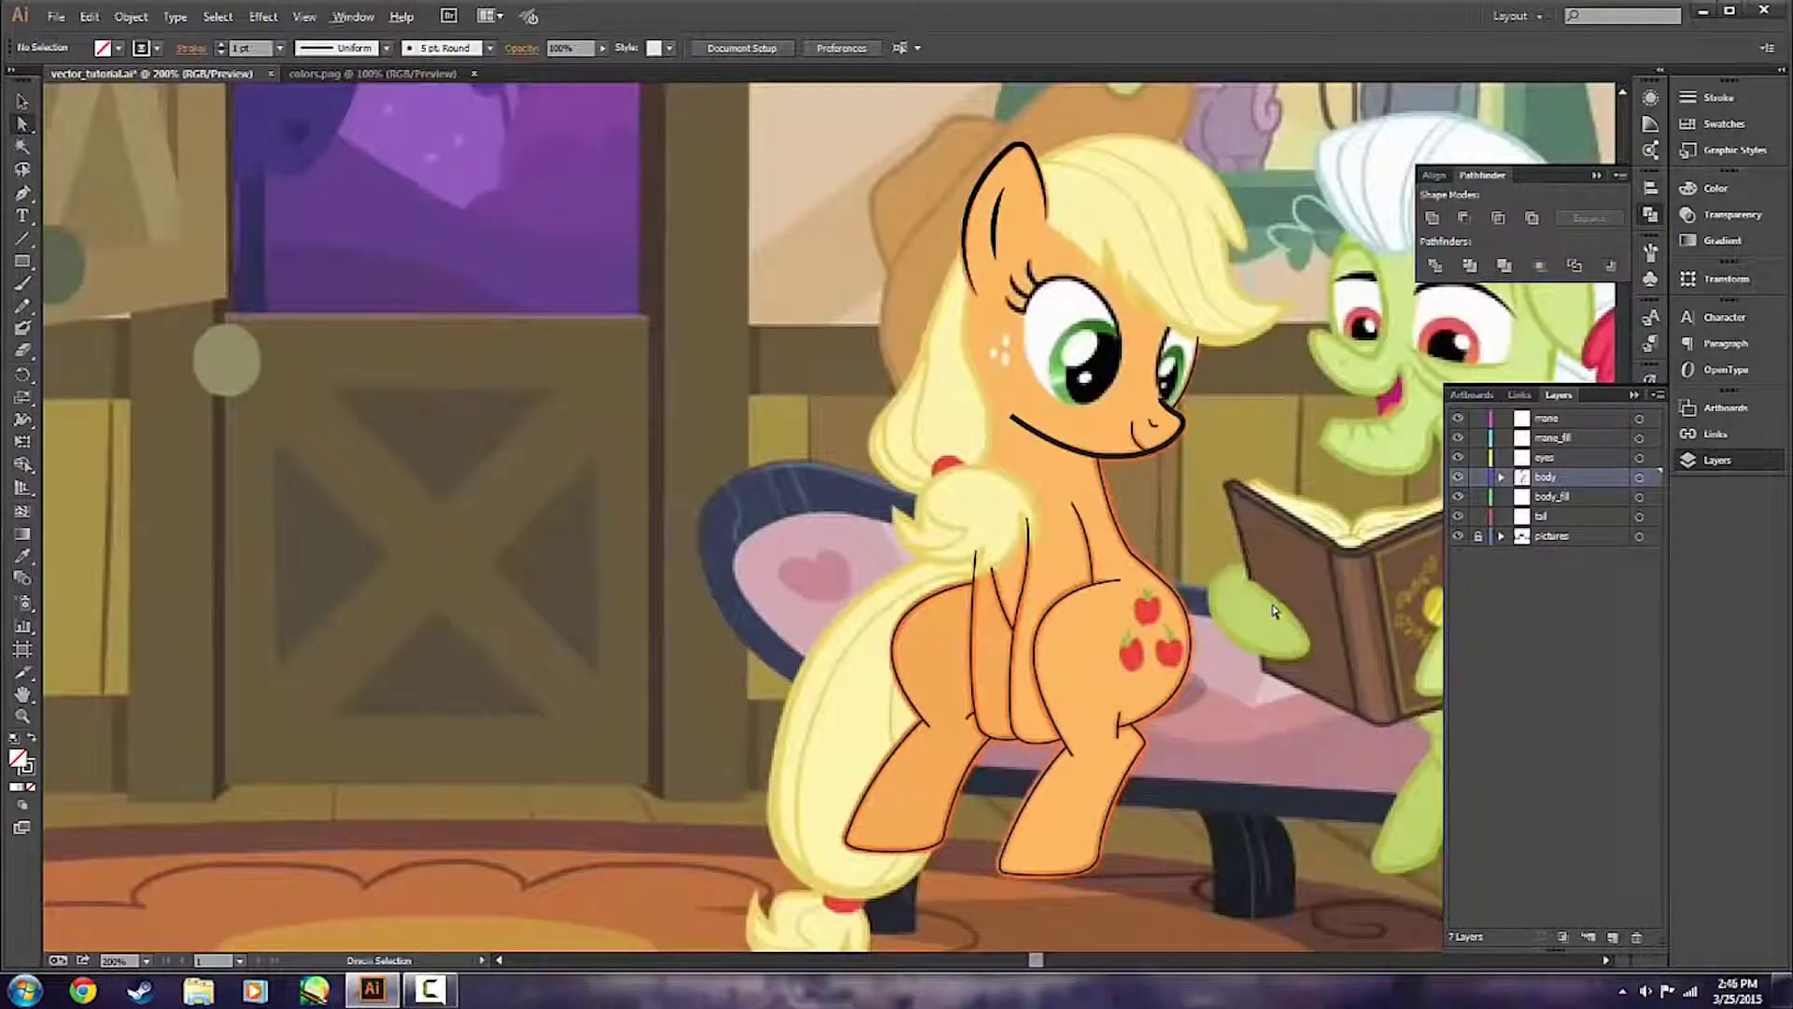
scroll(1275, 612, "right", 2)
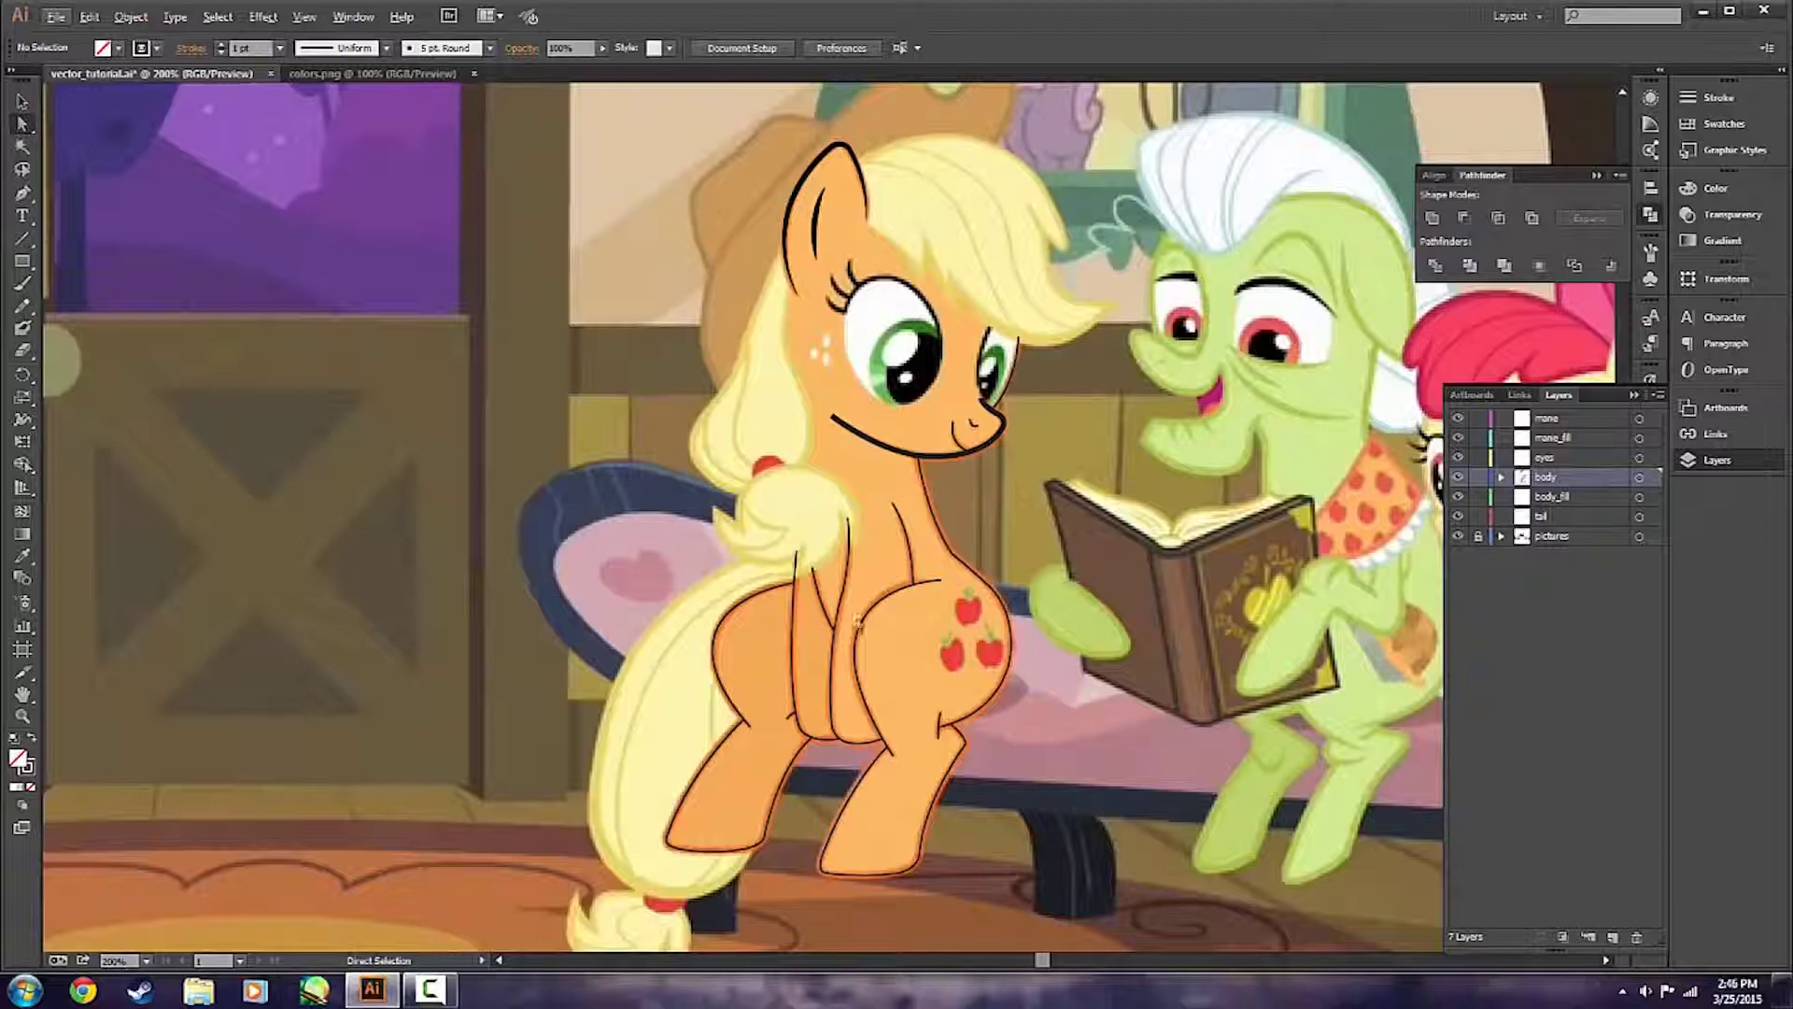
left_click(1459, 537)
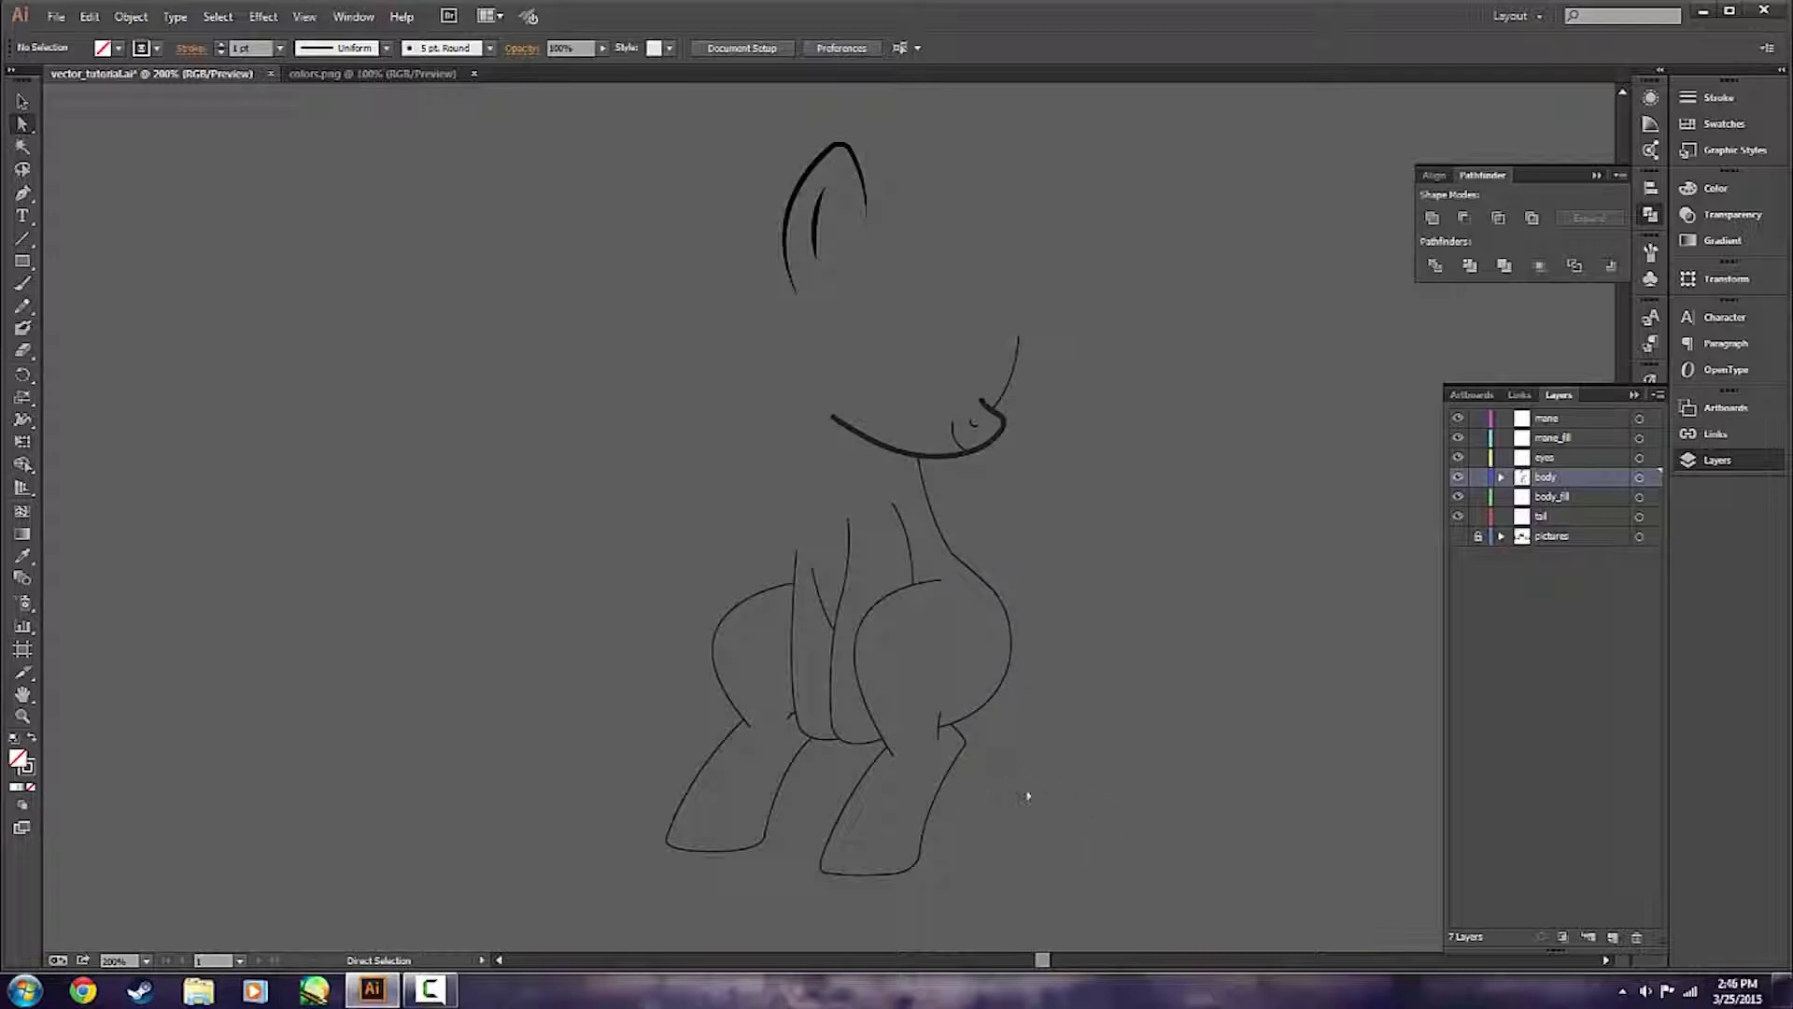
left_click(1458, 536)
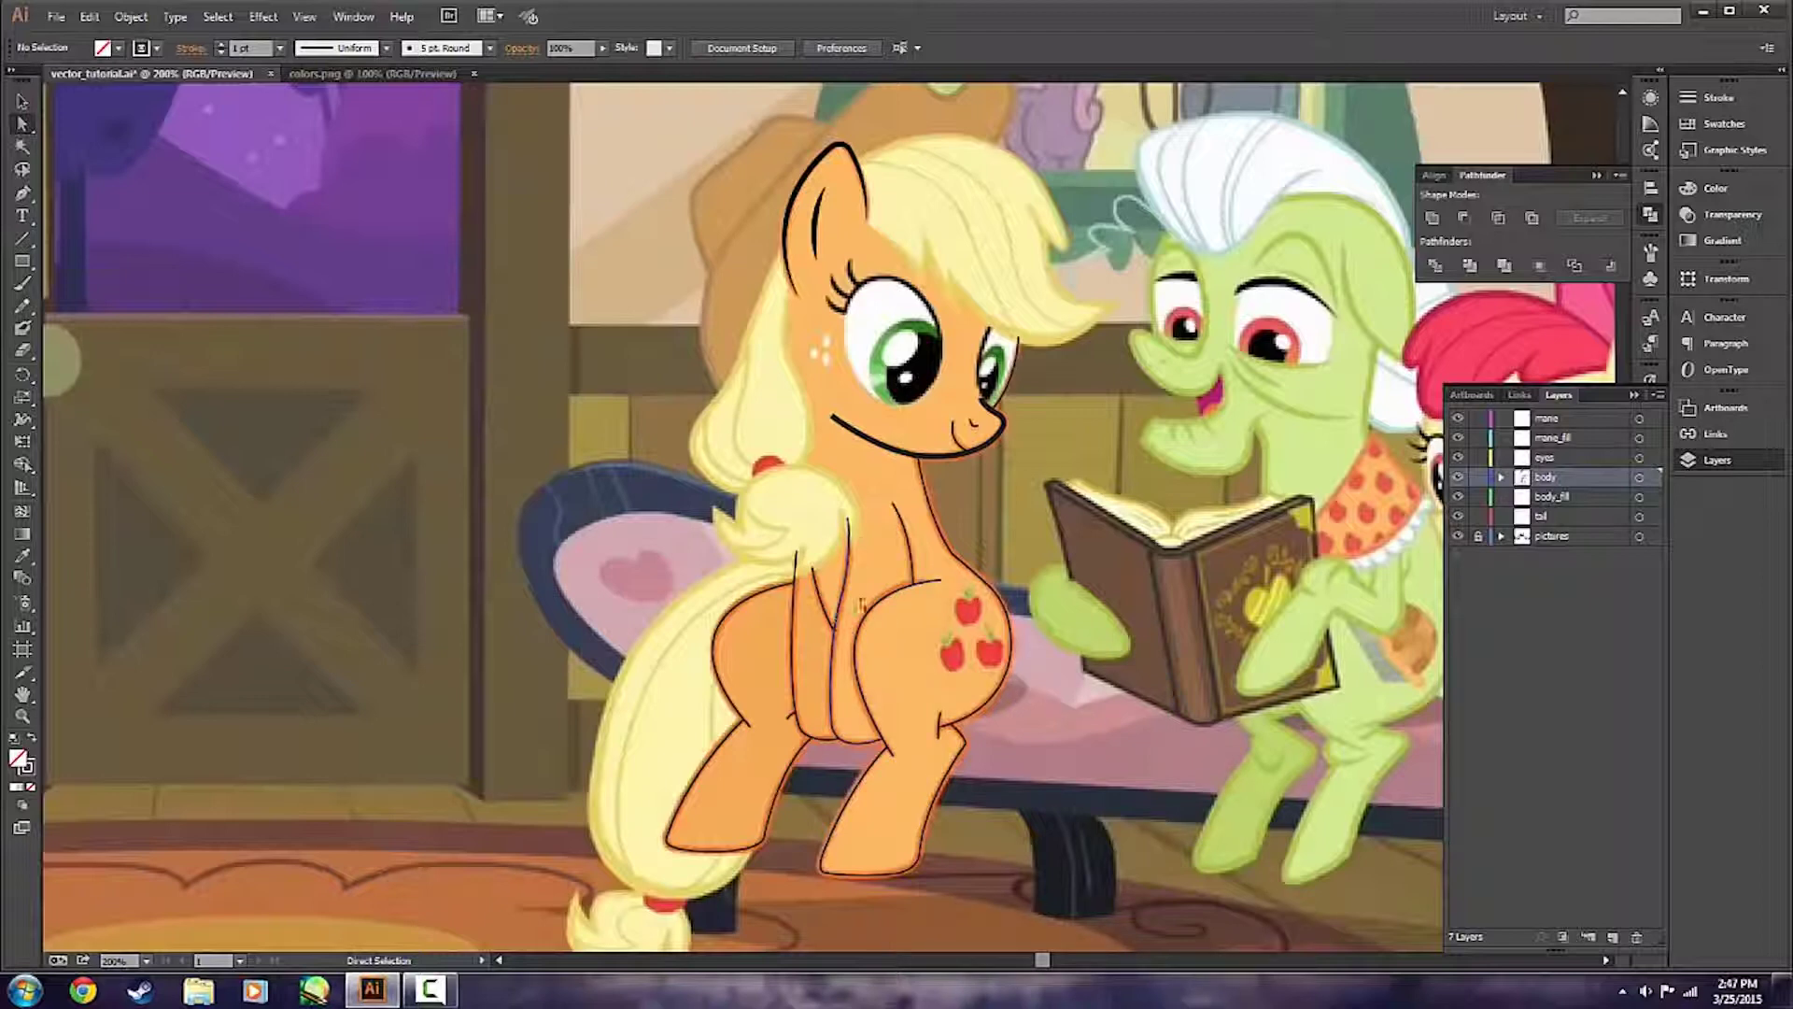
Move the near foreleg outline's middle anchor point down and lengthen its handle to smooth the curve.
scroll(828, 658, "up", 2)
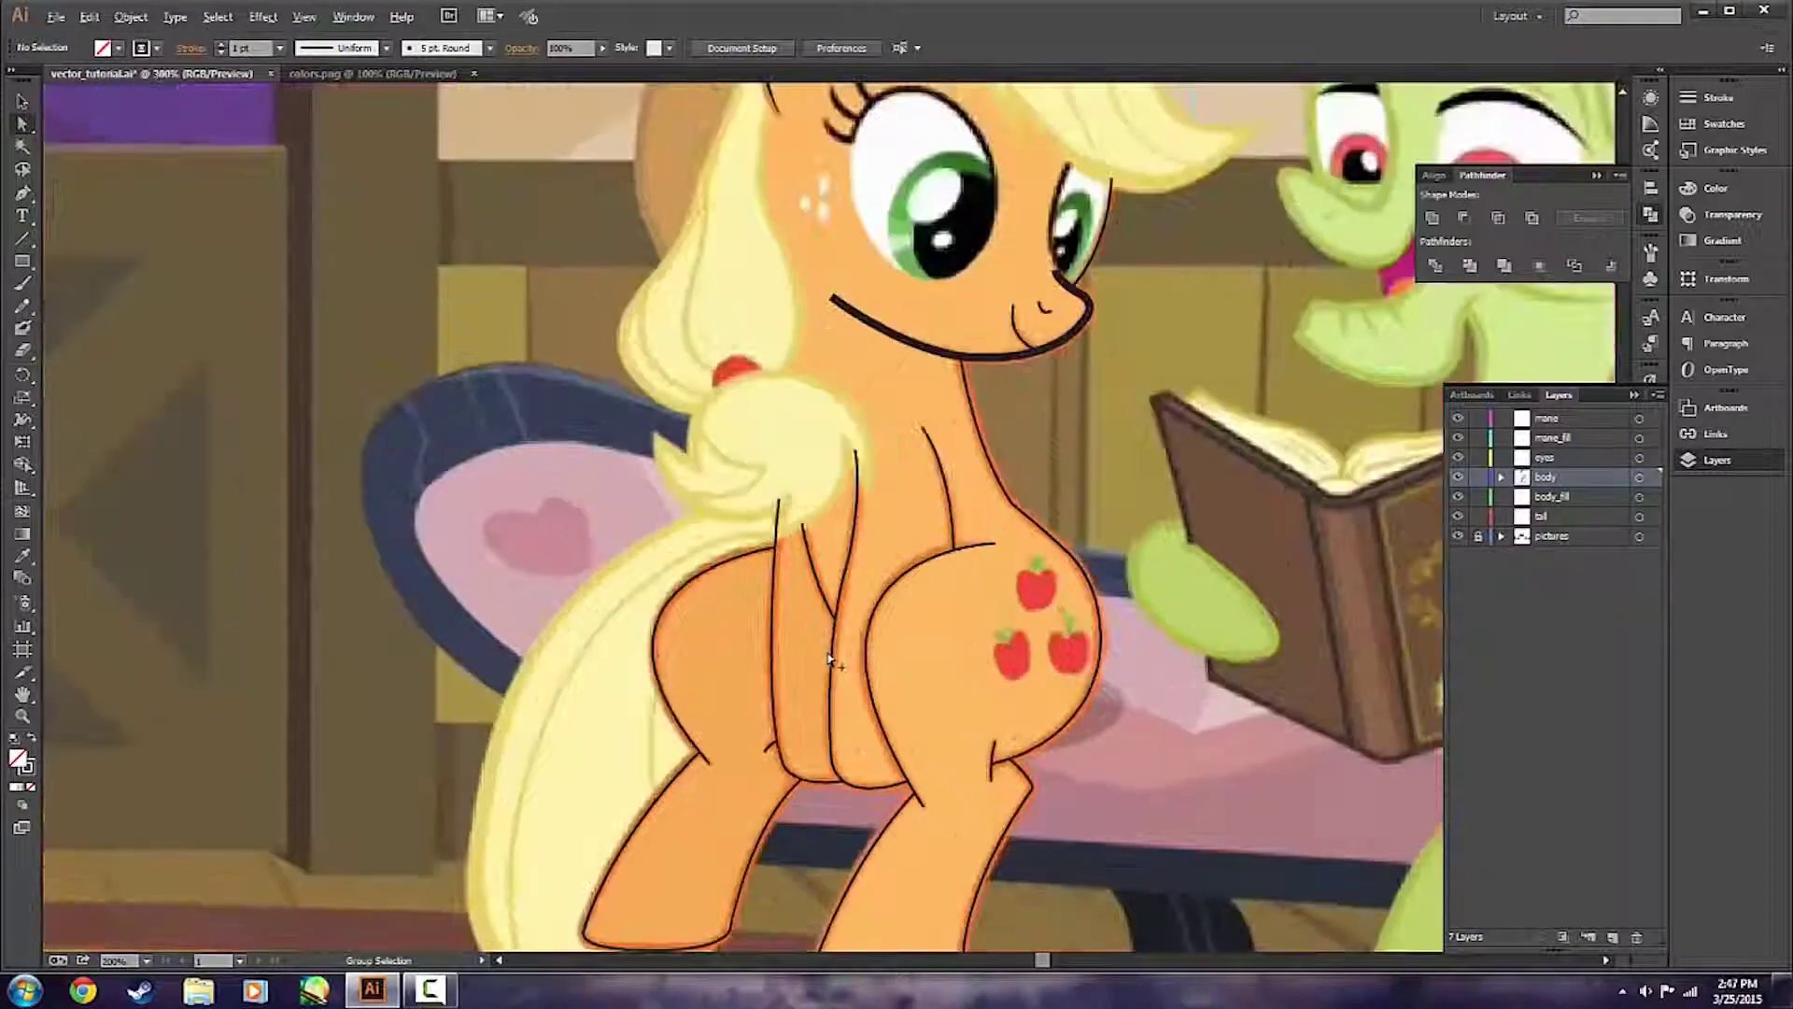
left_click(854, 544)
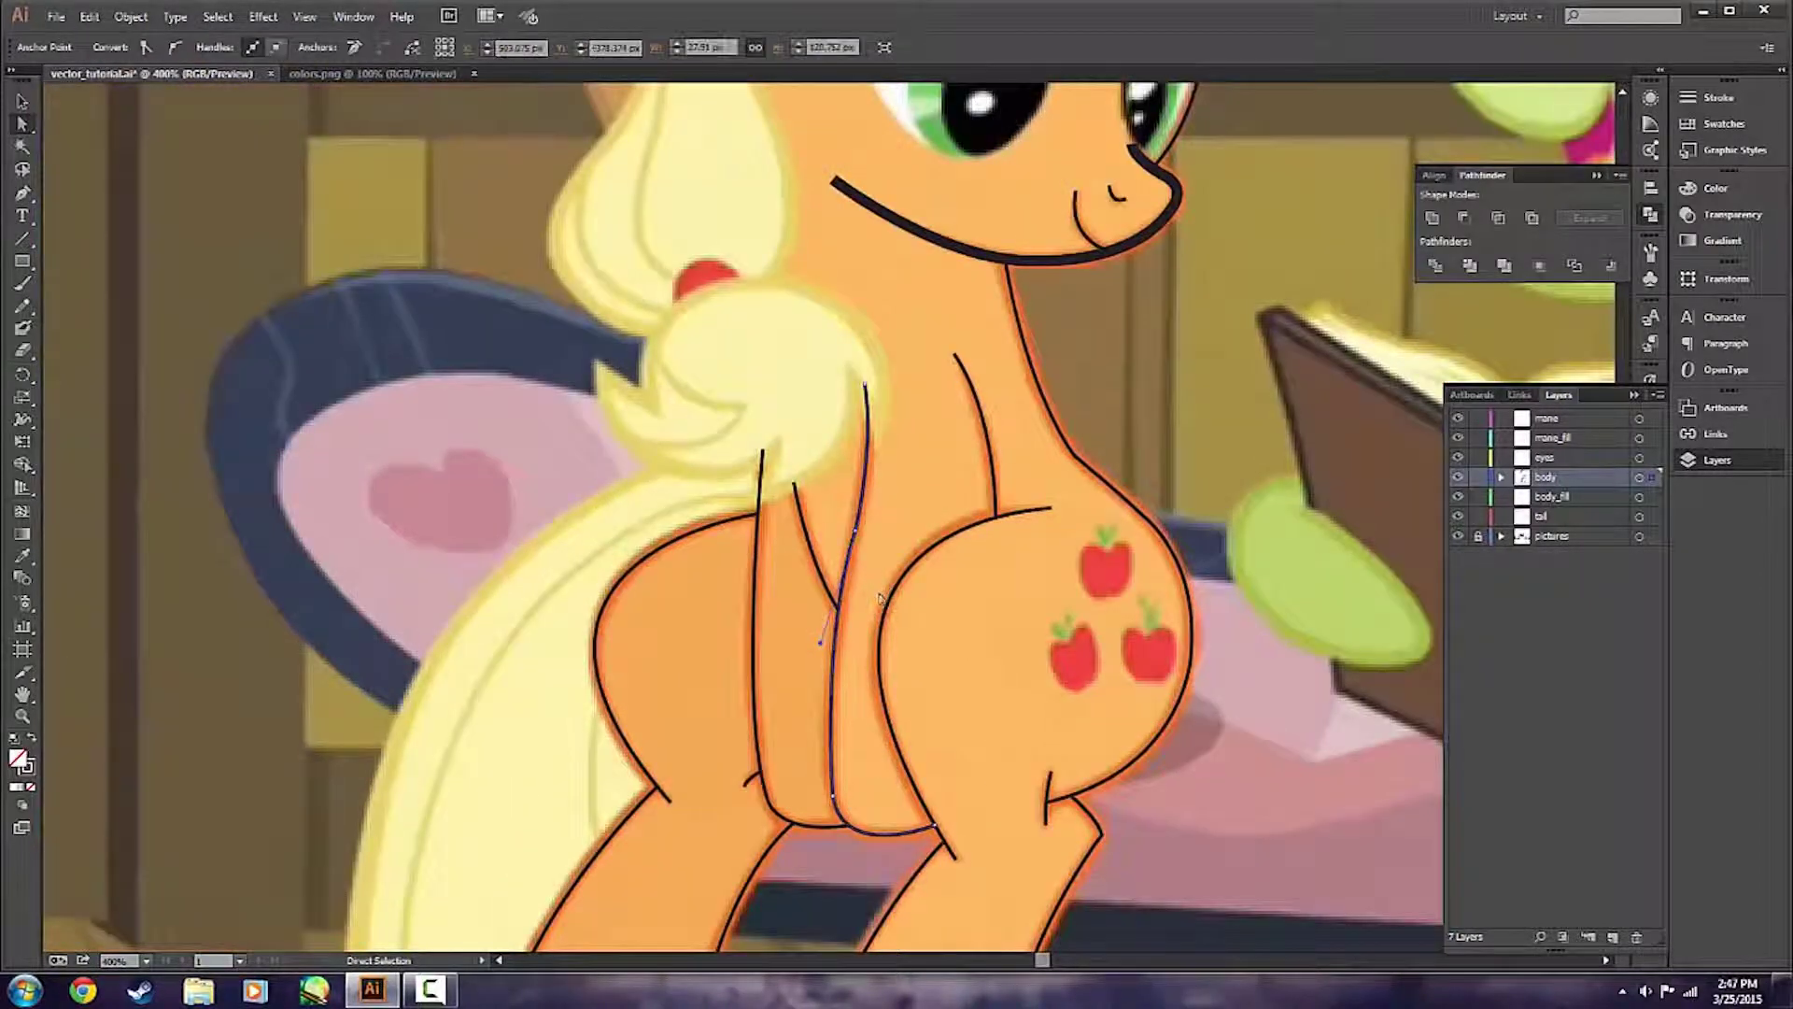
left_click_drag(824, 642, 827, 659)
key("ctrl+shift+a")
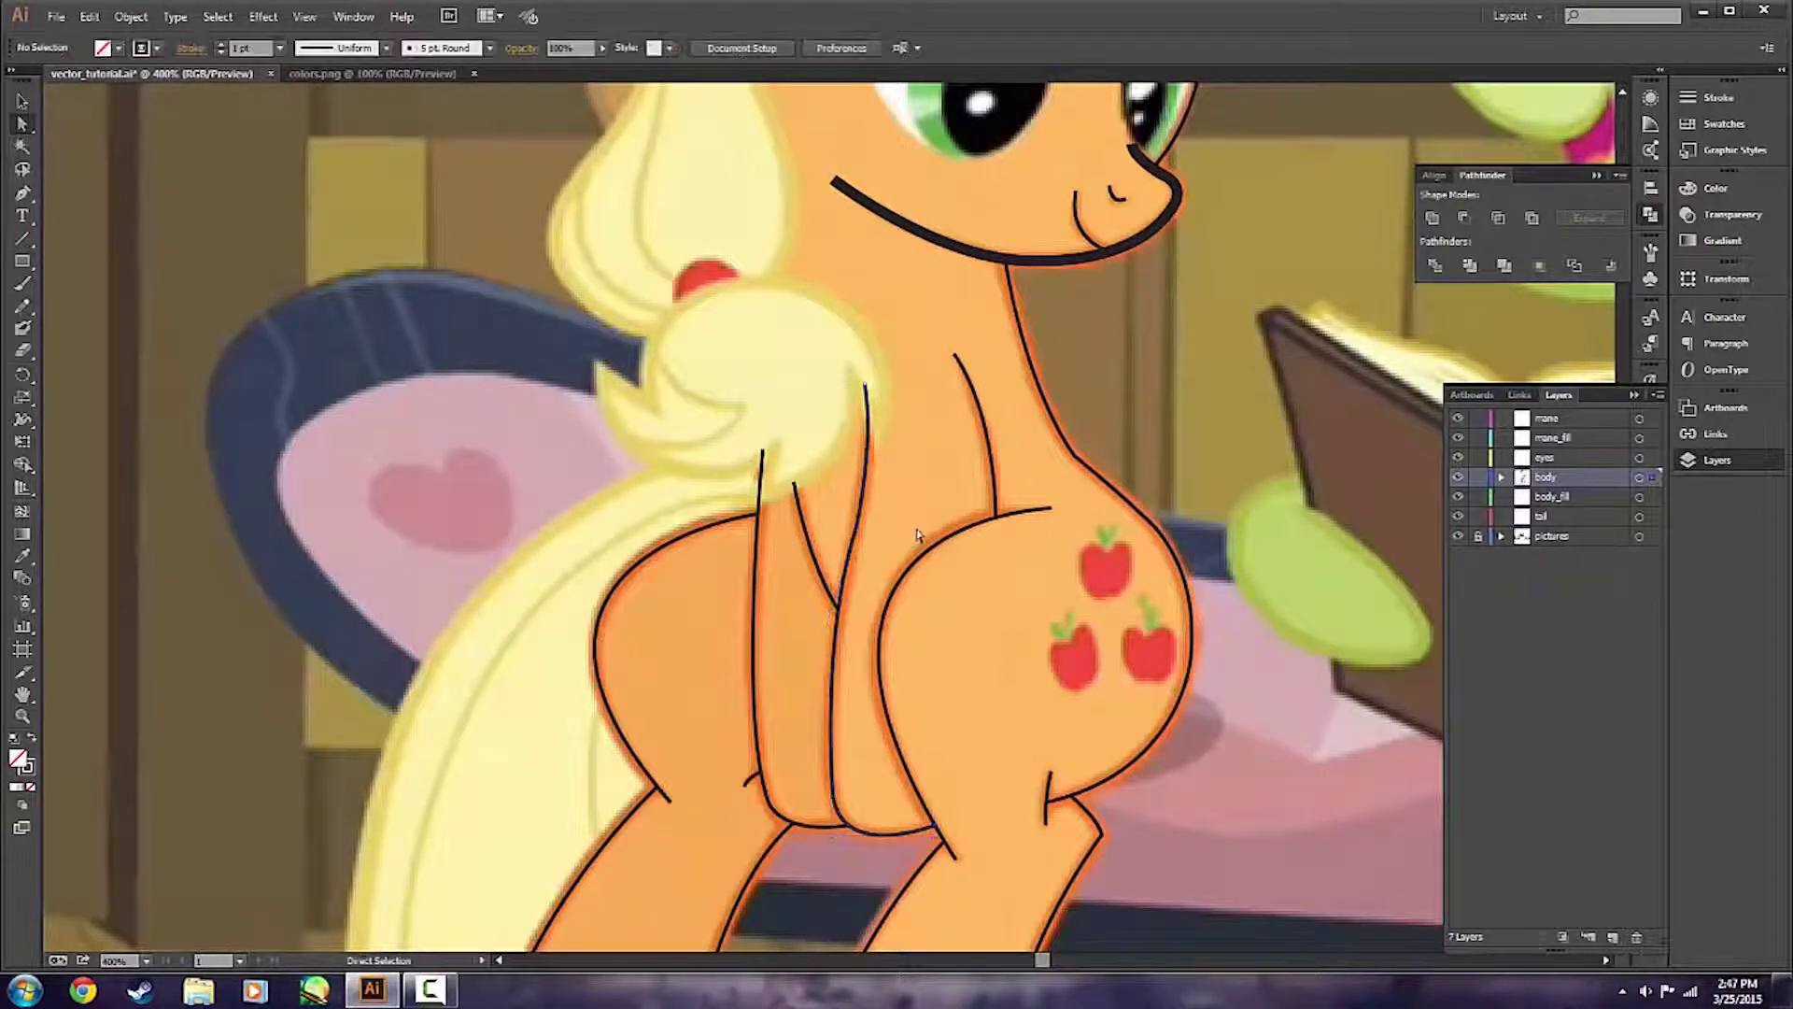
left_click(847, 546)
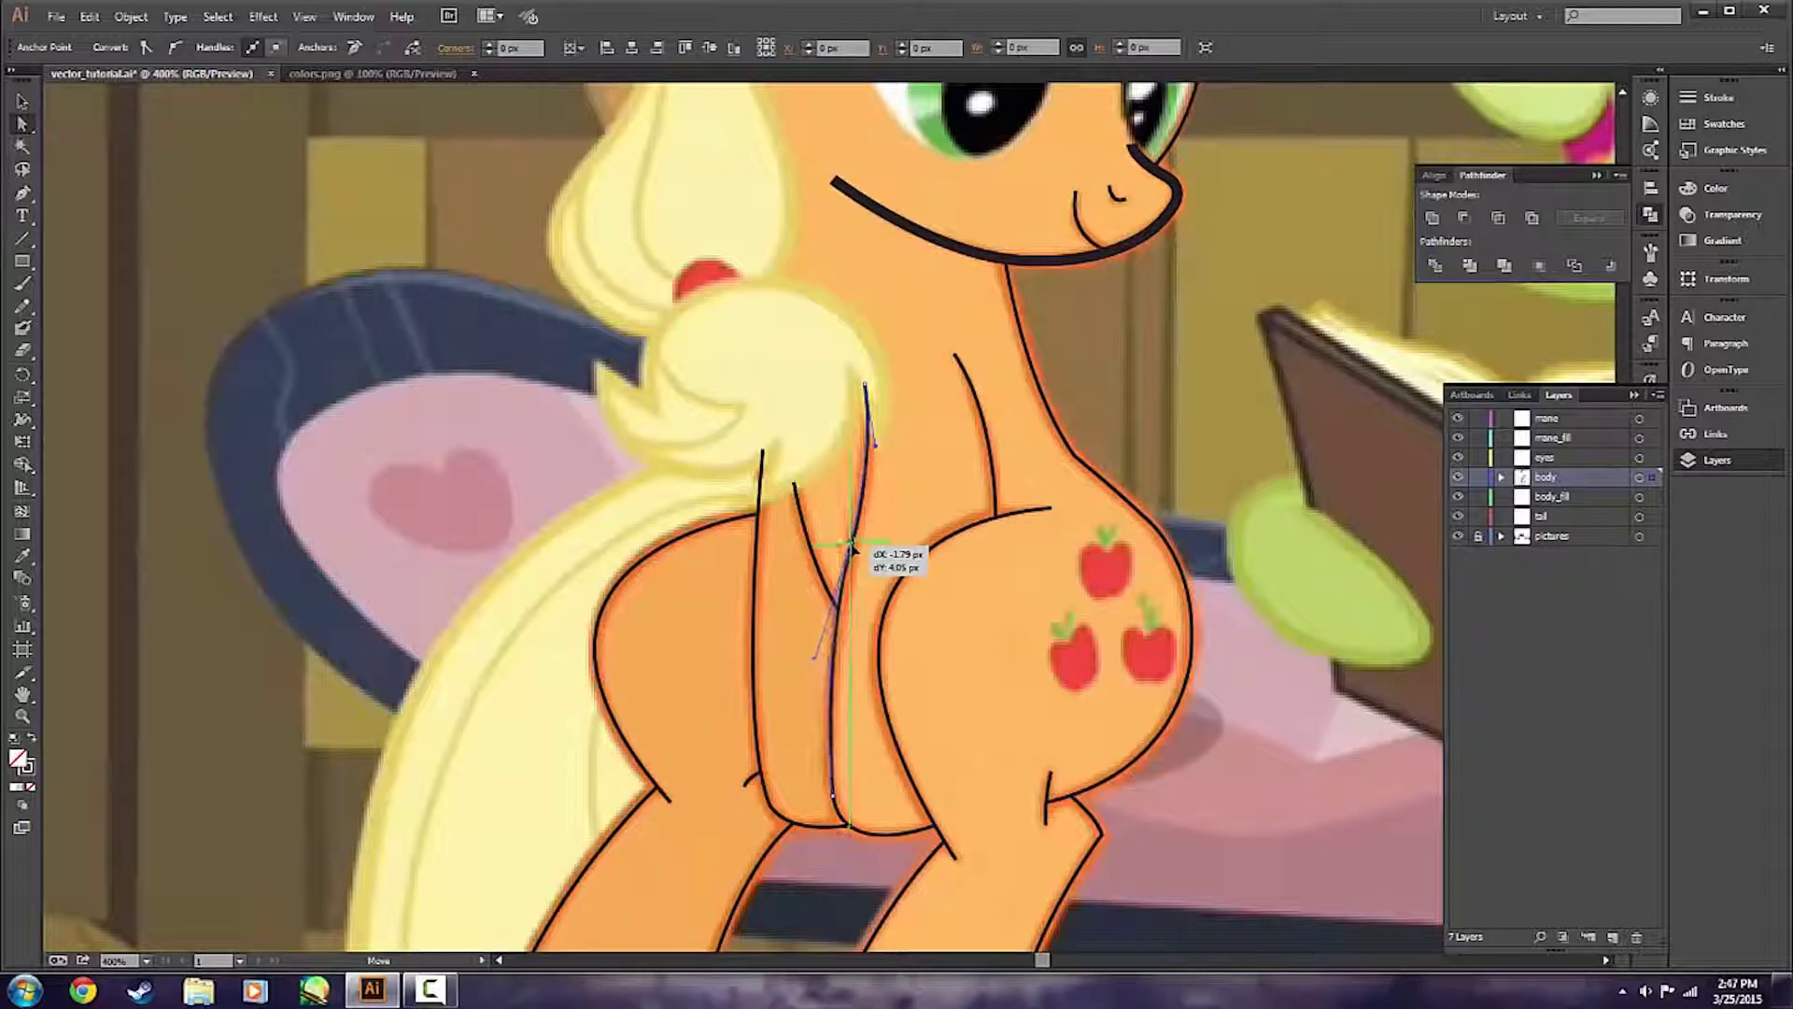
left_click_drag(816, 661, 817, 727)
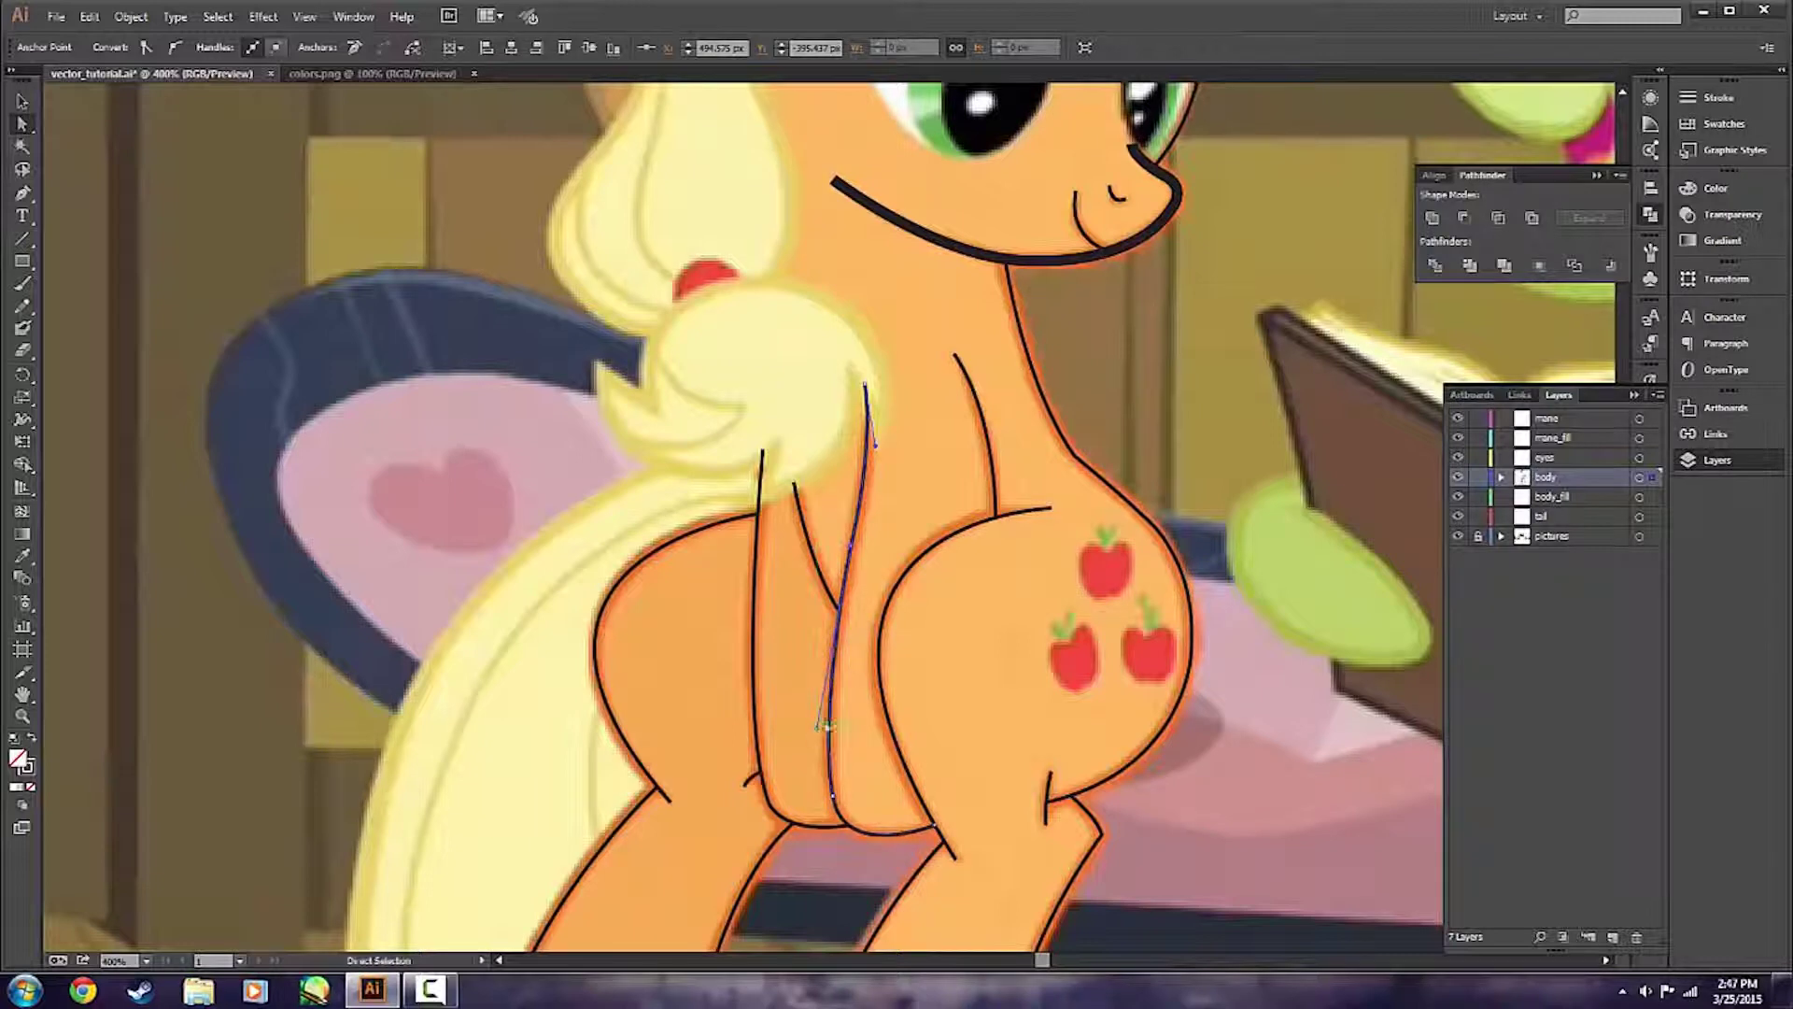
left_click(917, 518)
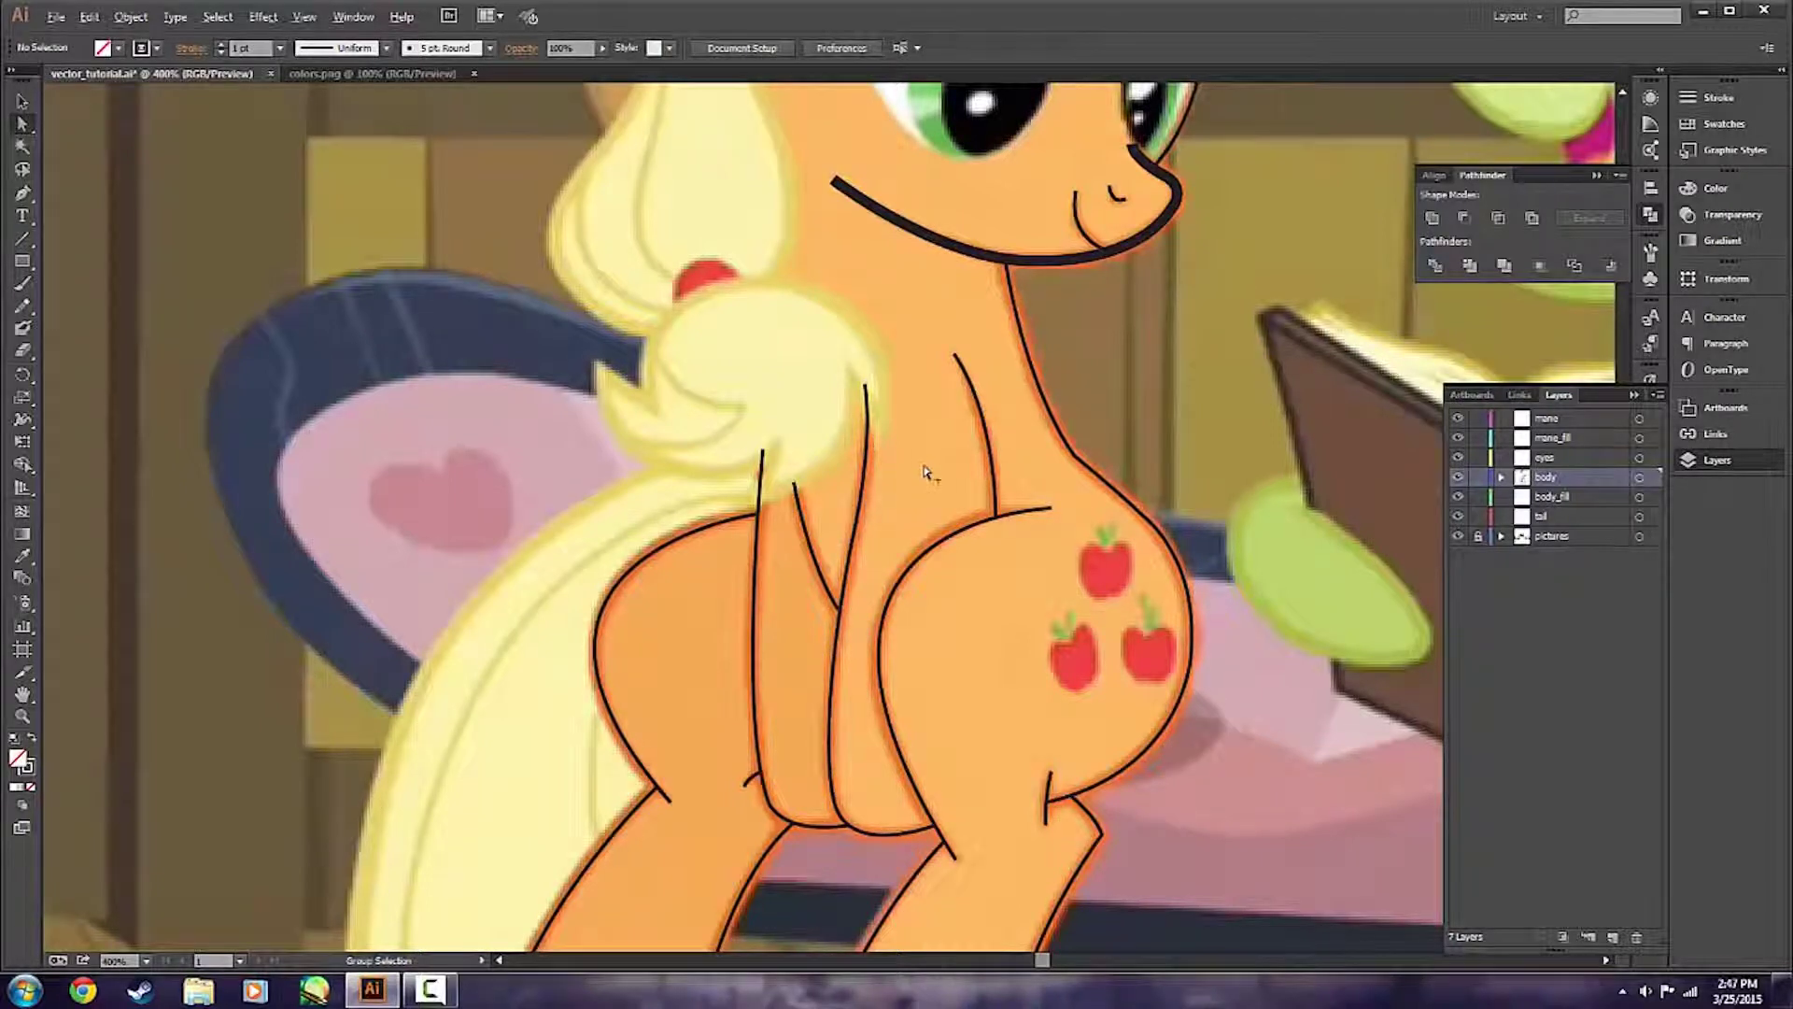
Nudge the junction where the diagonal shoulder line meets the near foreleg outline.
scroll(925, 466, "down", 1)
scroll(925, 465, "up", 1)
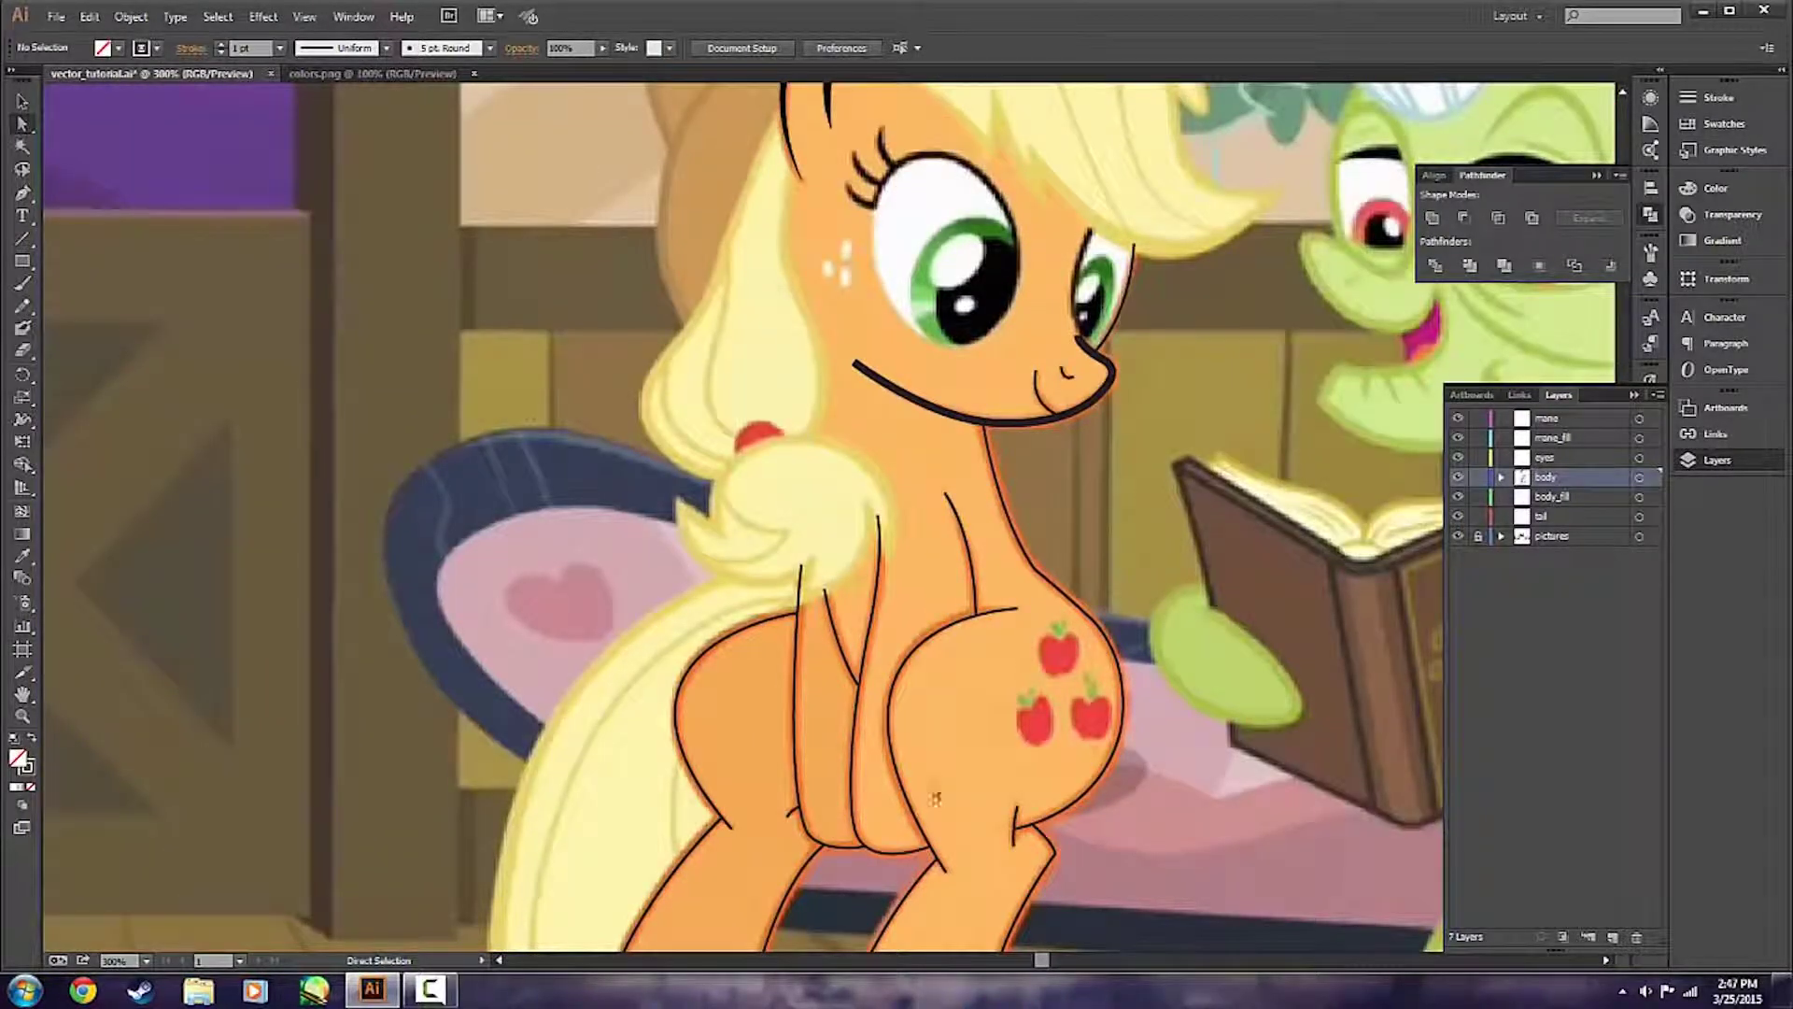
scroll(811, 697, "up", 2)
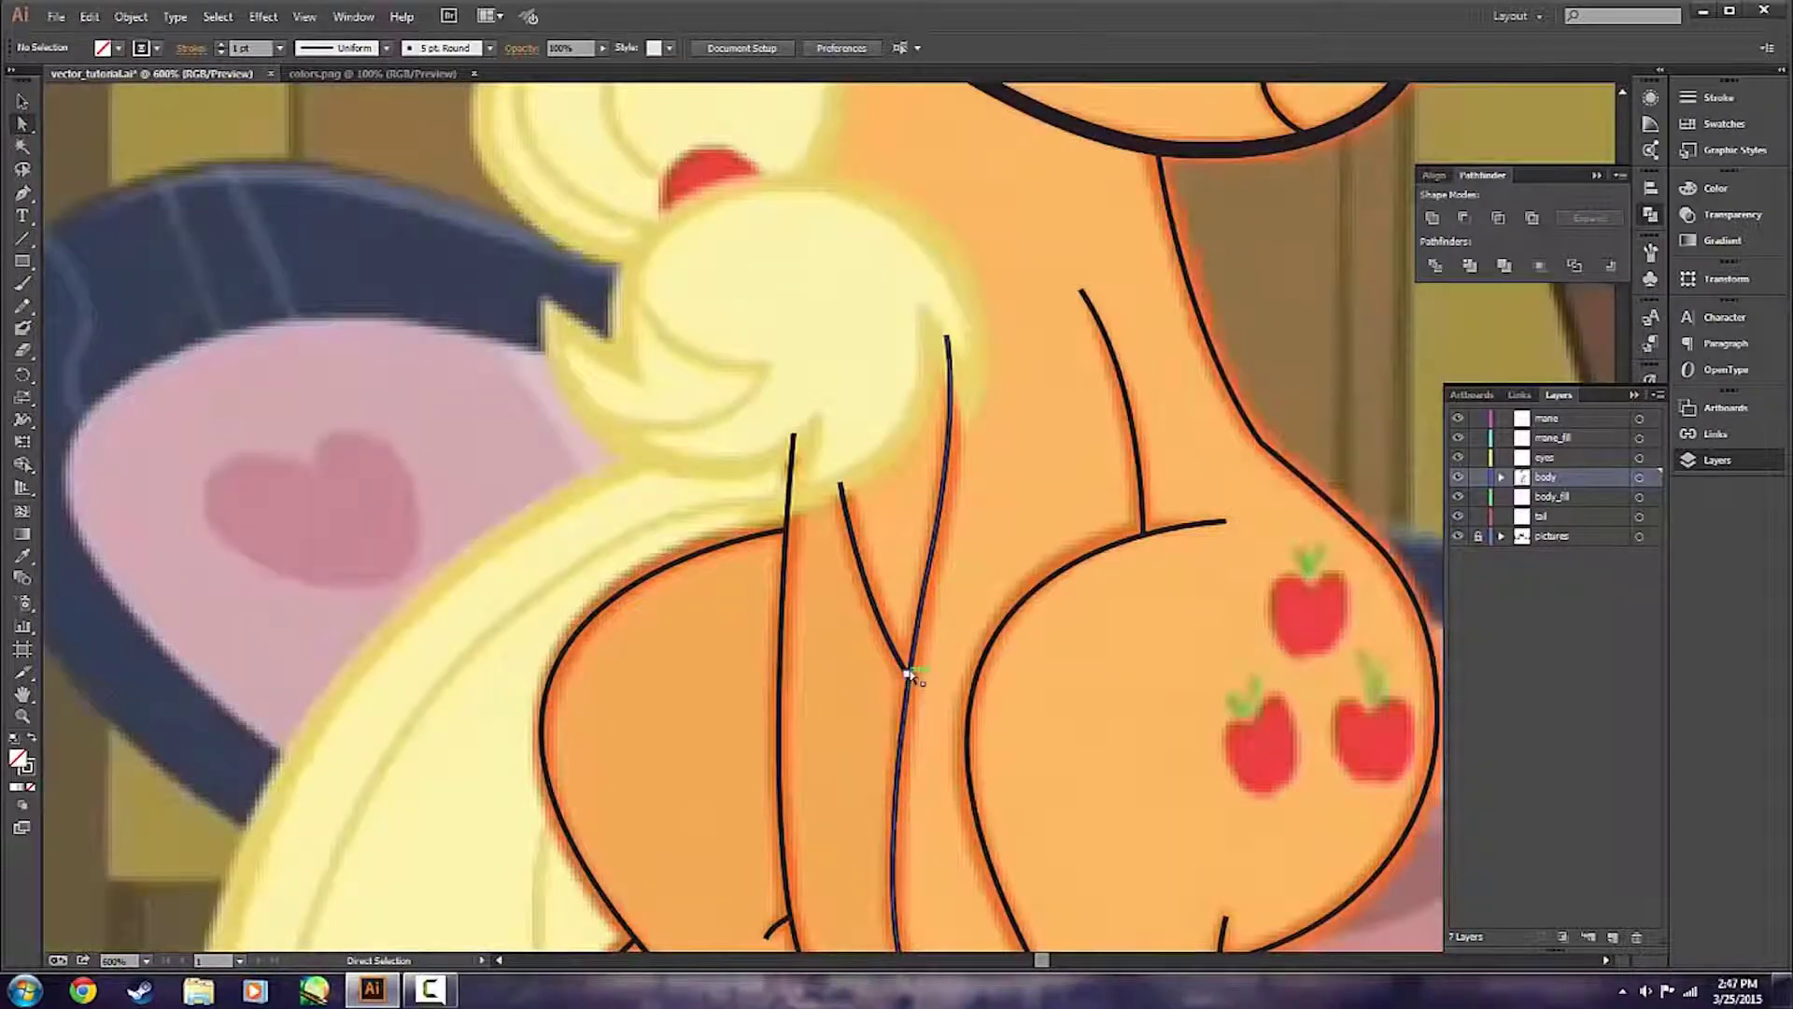
left_click_drag(908, 674, 910, 681)
left_click(974, 588)
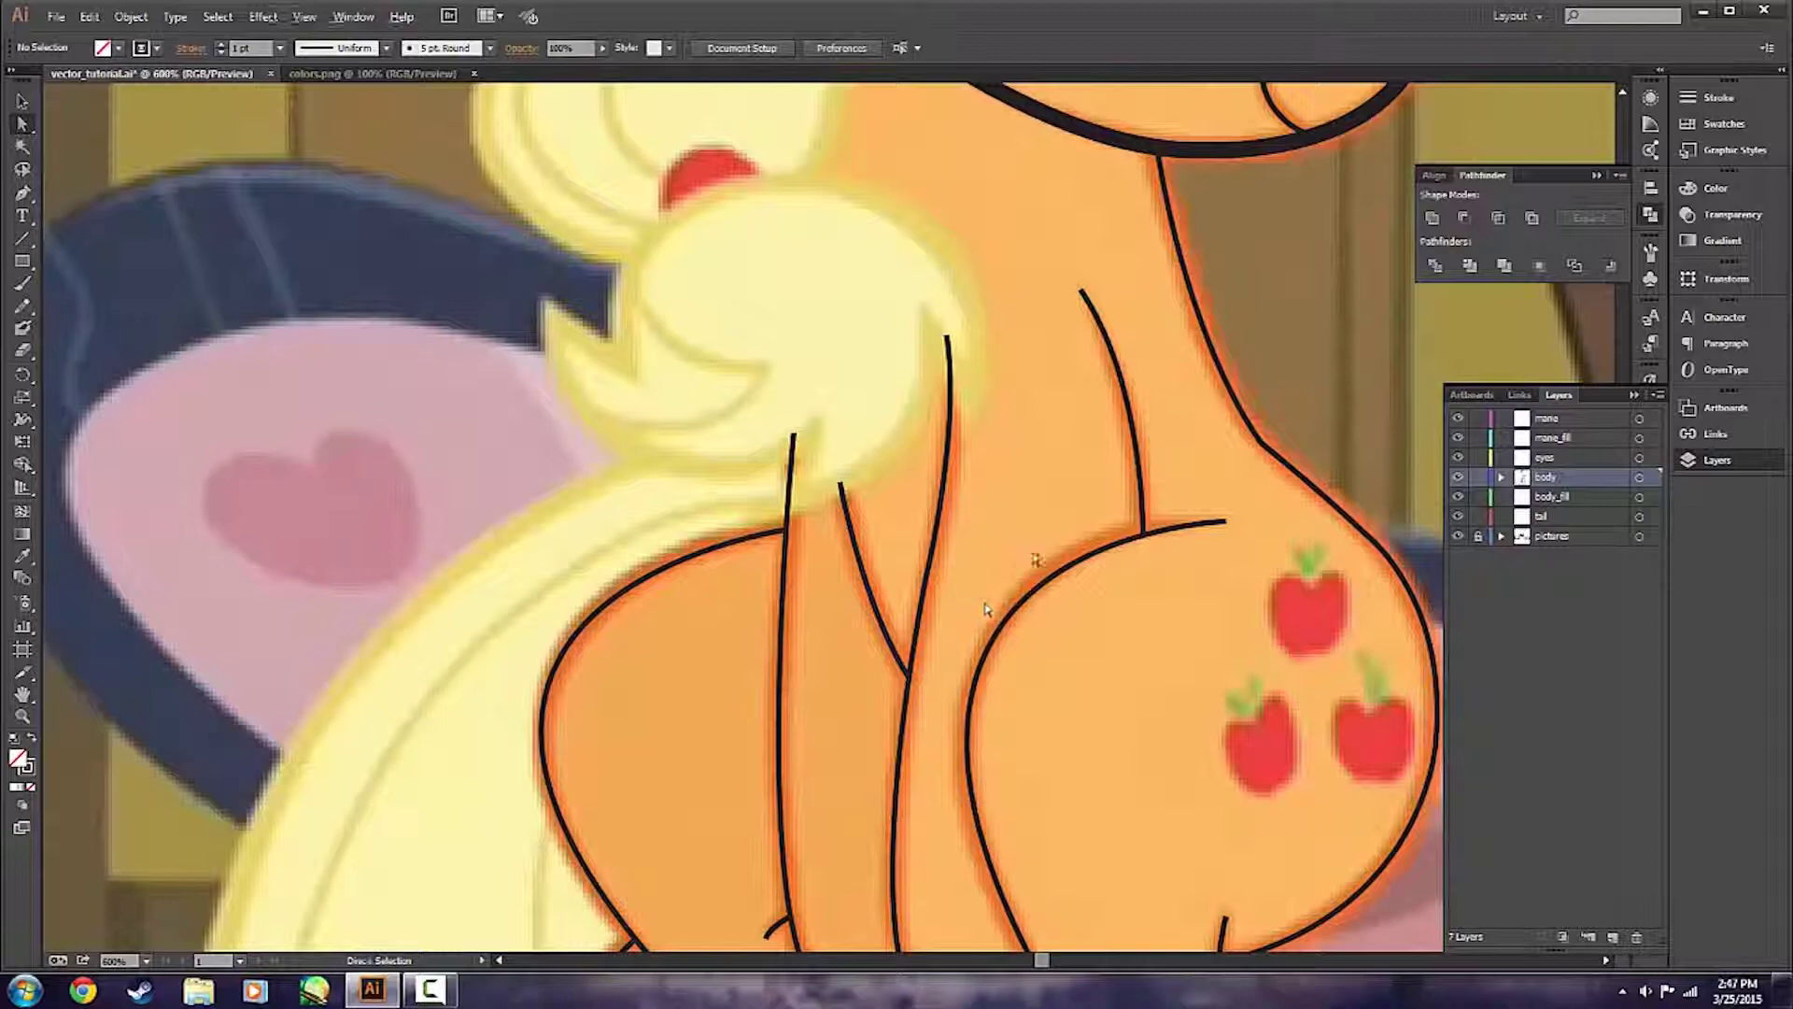
Set the jaw outline's stroke weight to 1 pt and save the document.
scroll(1044, 549, "down", 2)
scroll(1149, 559, "down", 2)
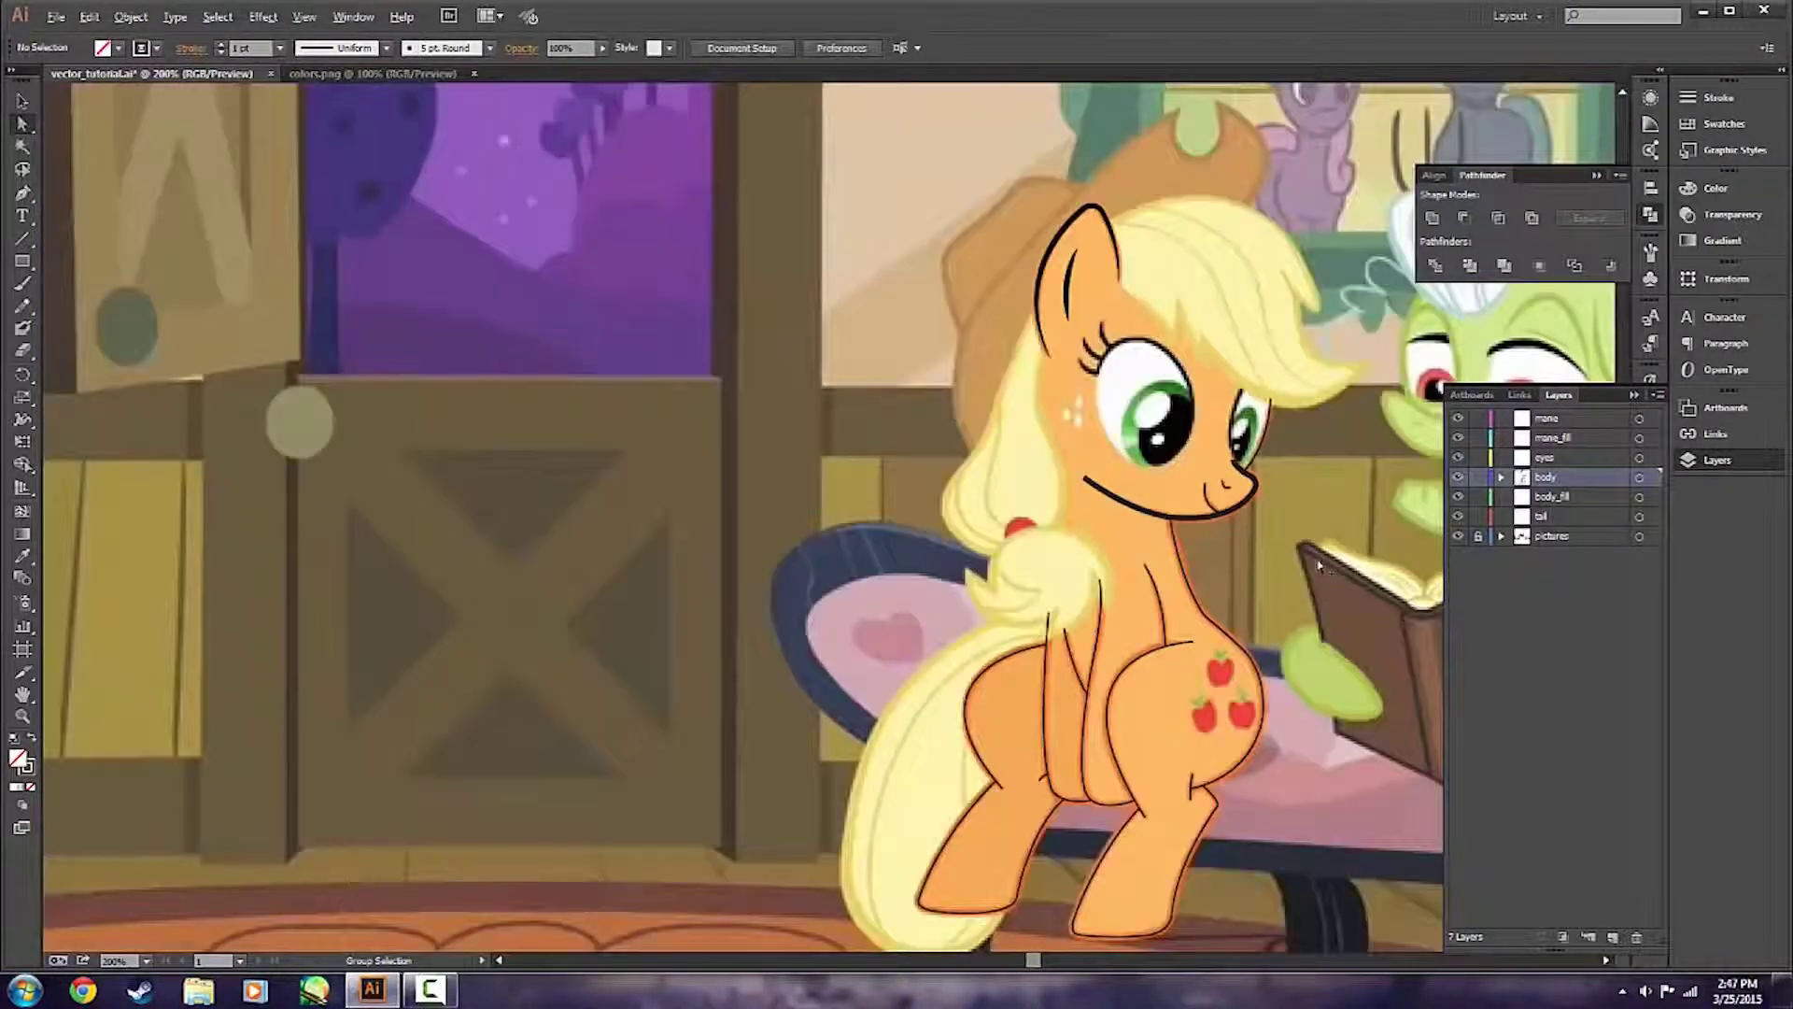
scroll(1195, 537, "right", 1)
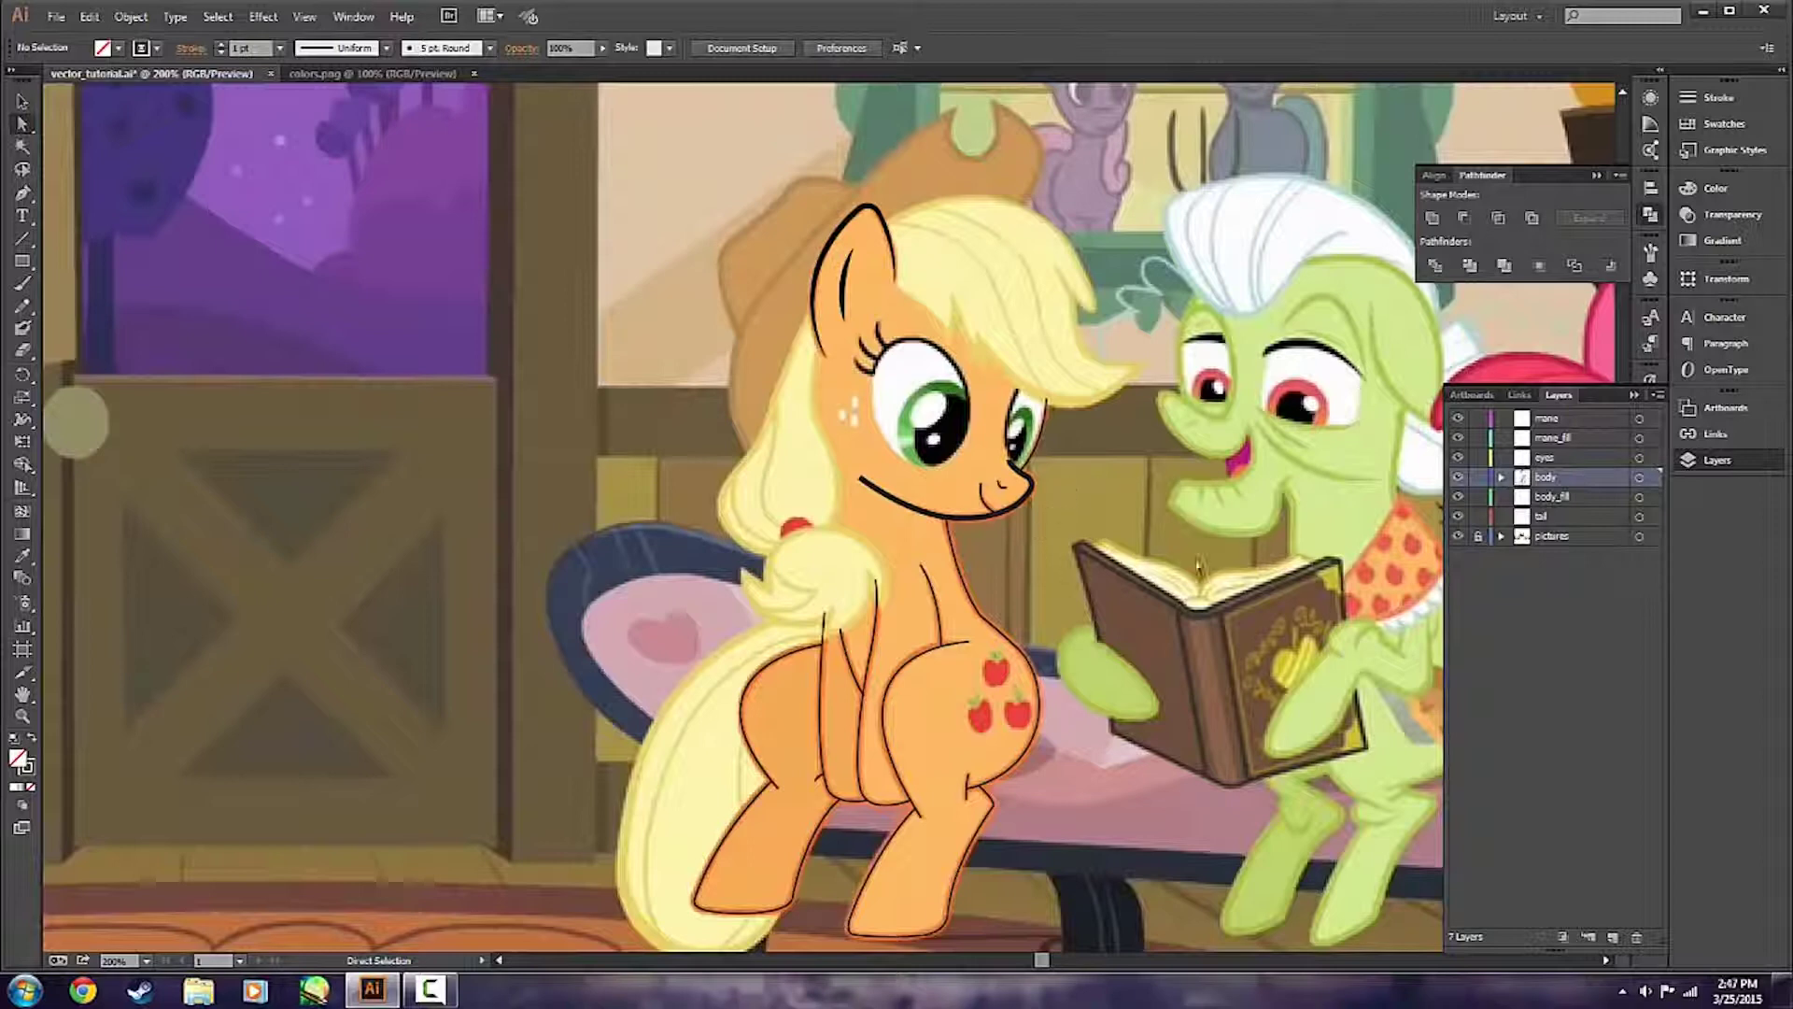
key("v")
left_click(1011, 513)
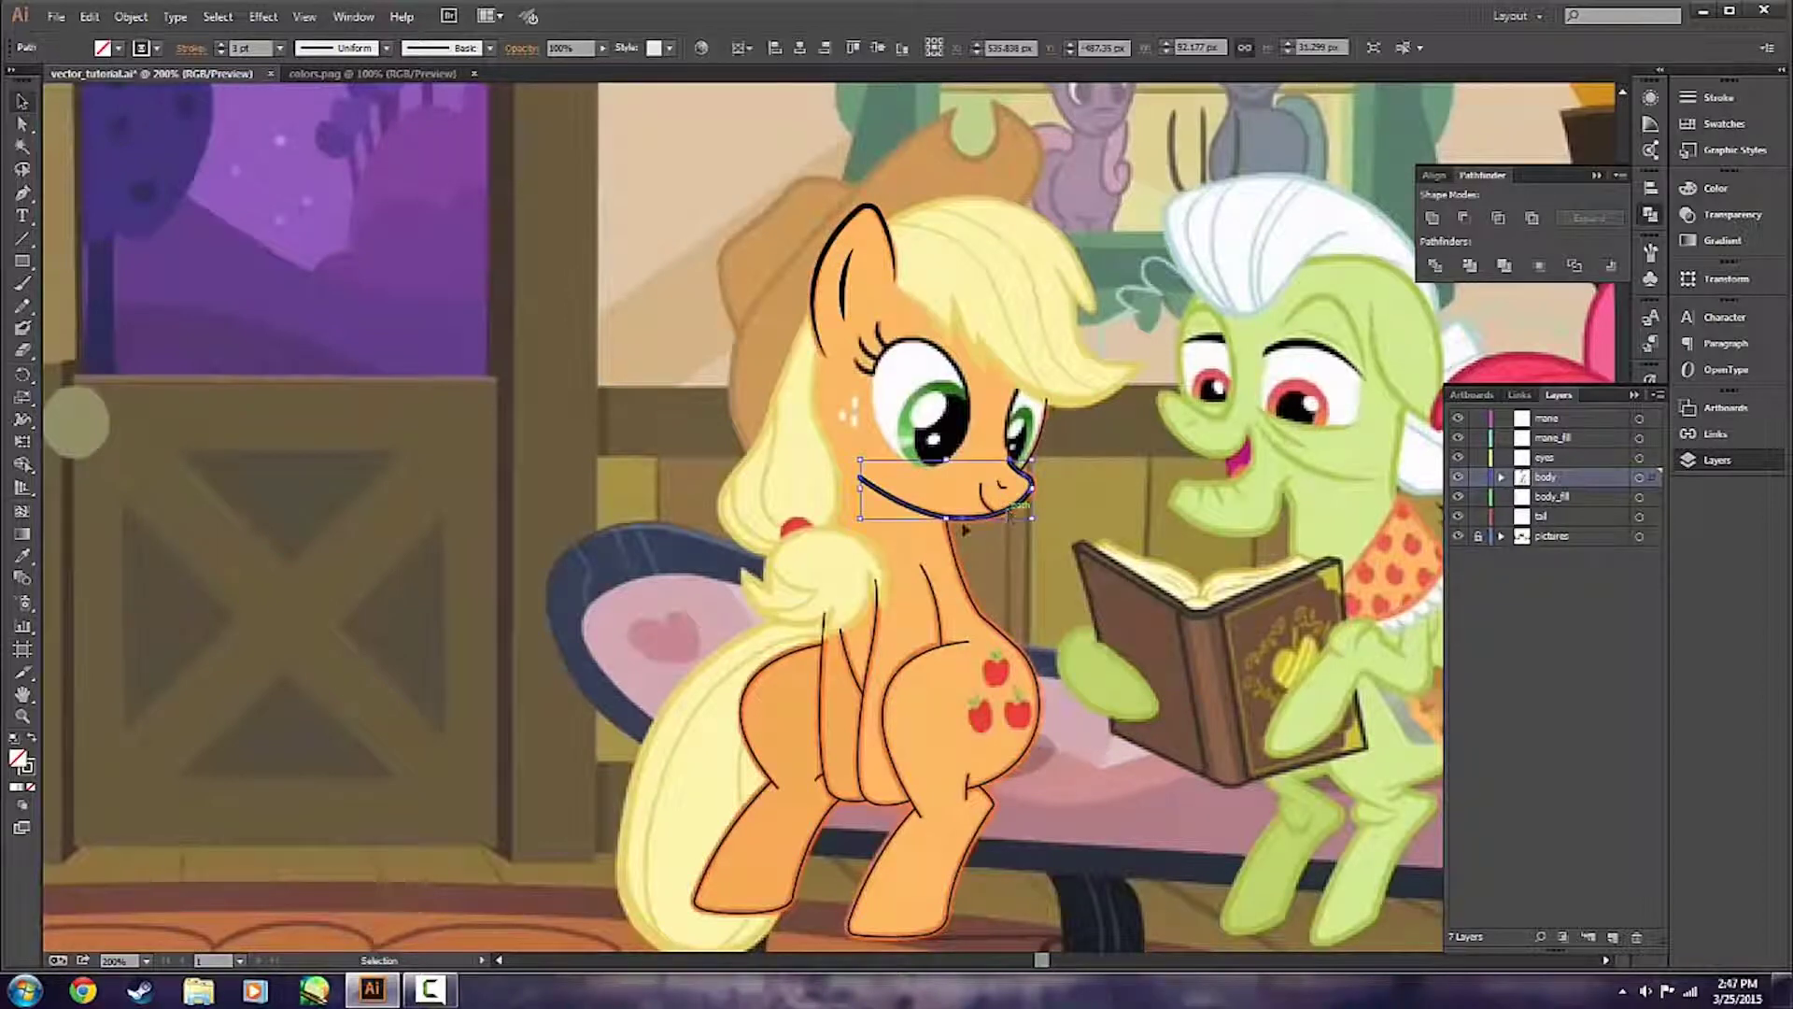
left_click(274, 242)
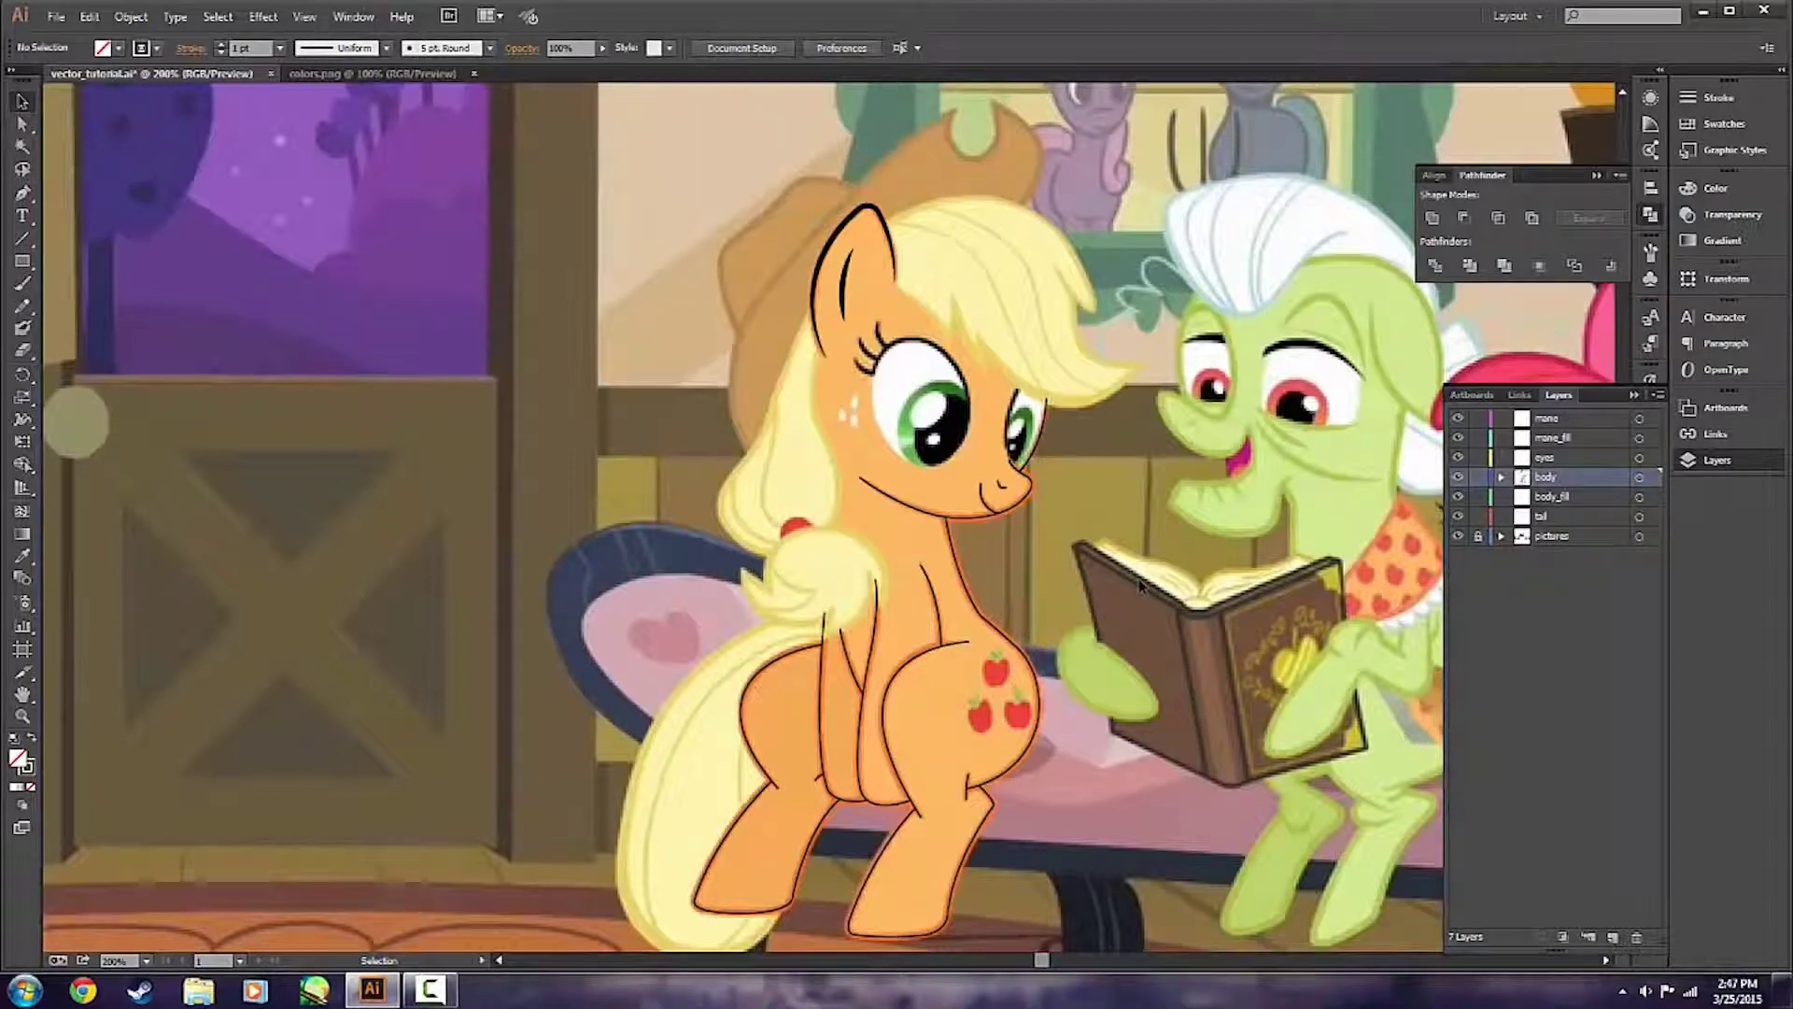
scroll(1140, 584, "down", 2)
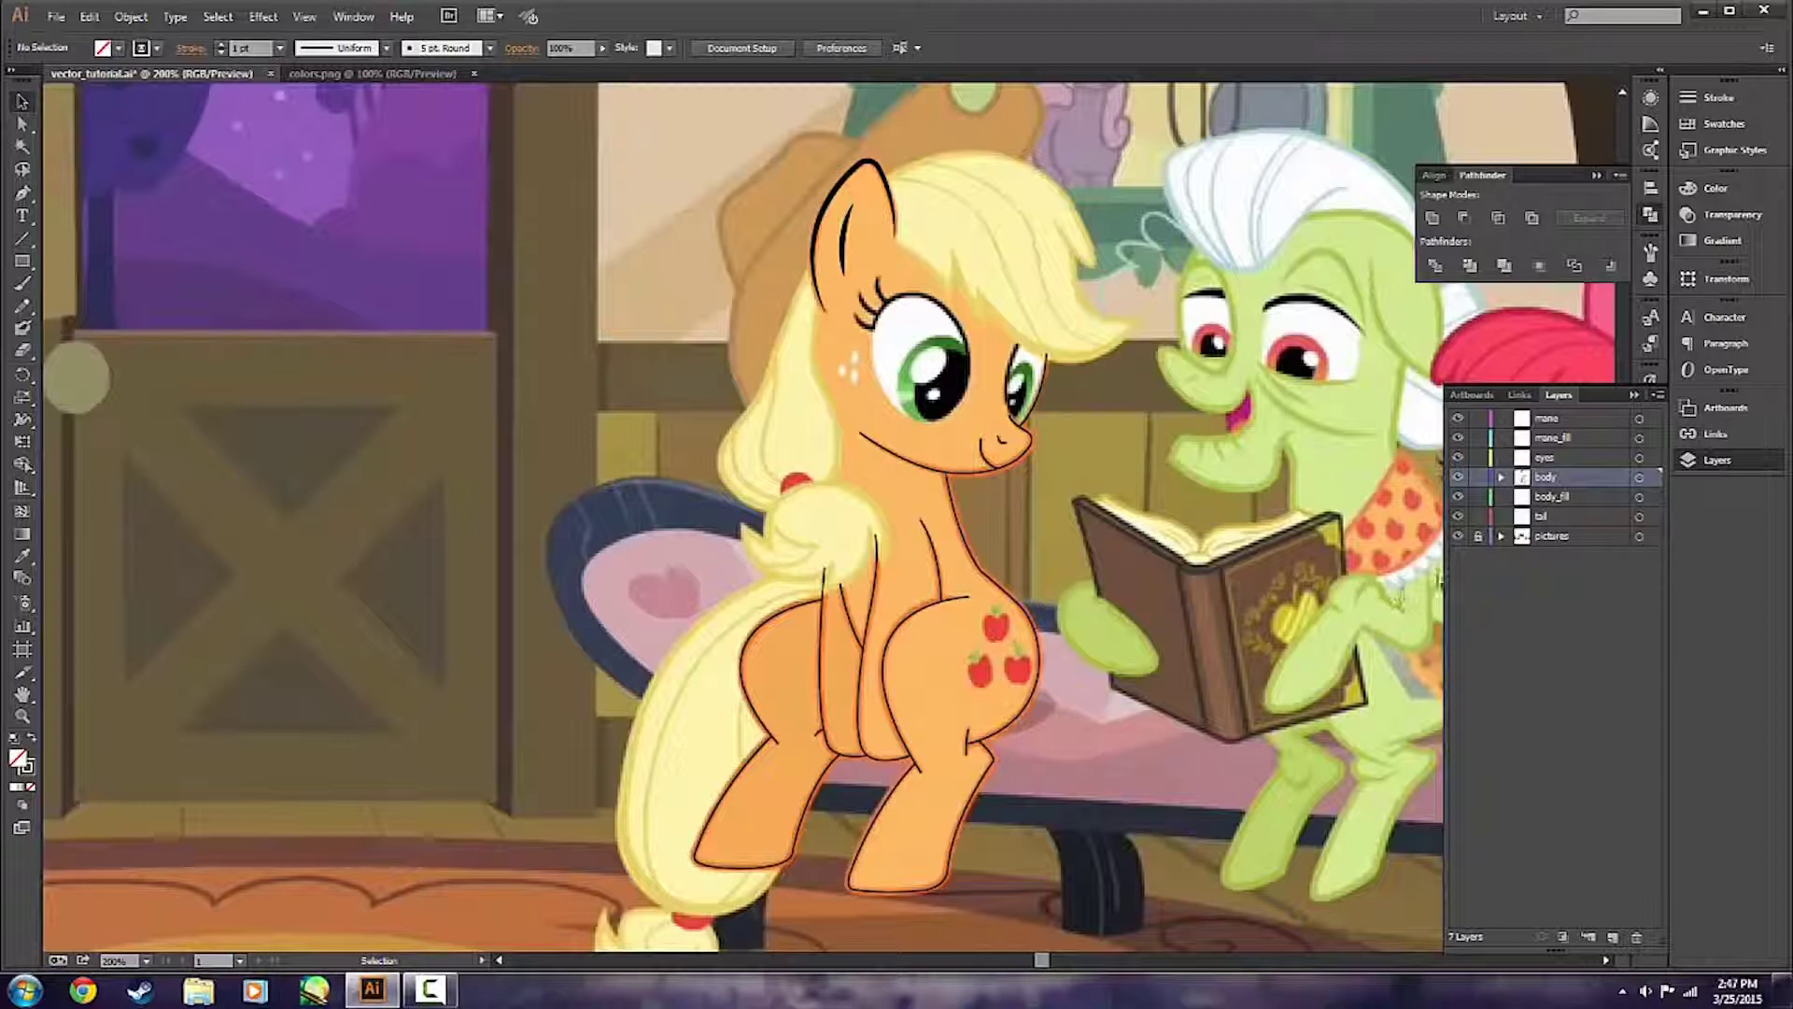
key("ctrl+s")
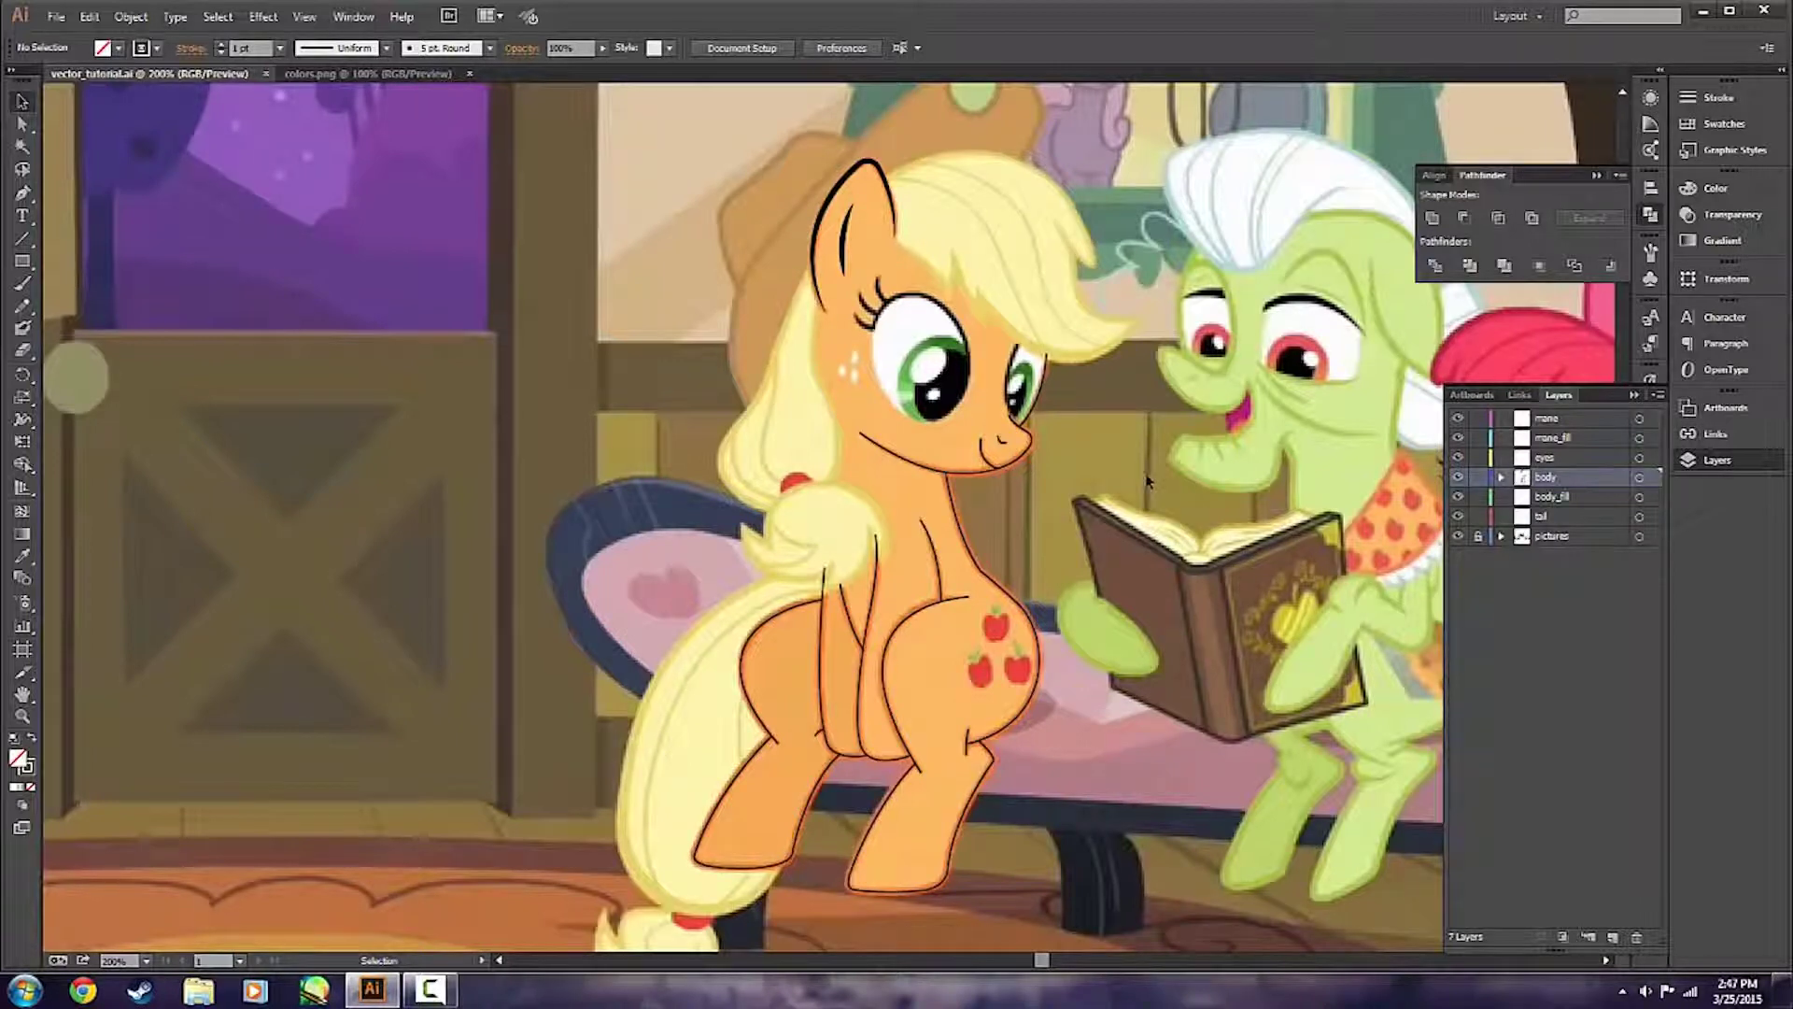
Make the mane layer the active layer for drawing, with nothing selected.
left_click(1570, 420)
scroll(1159, 488, "up", 5)
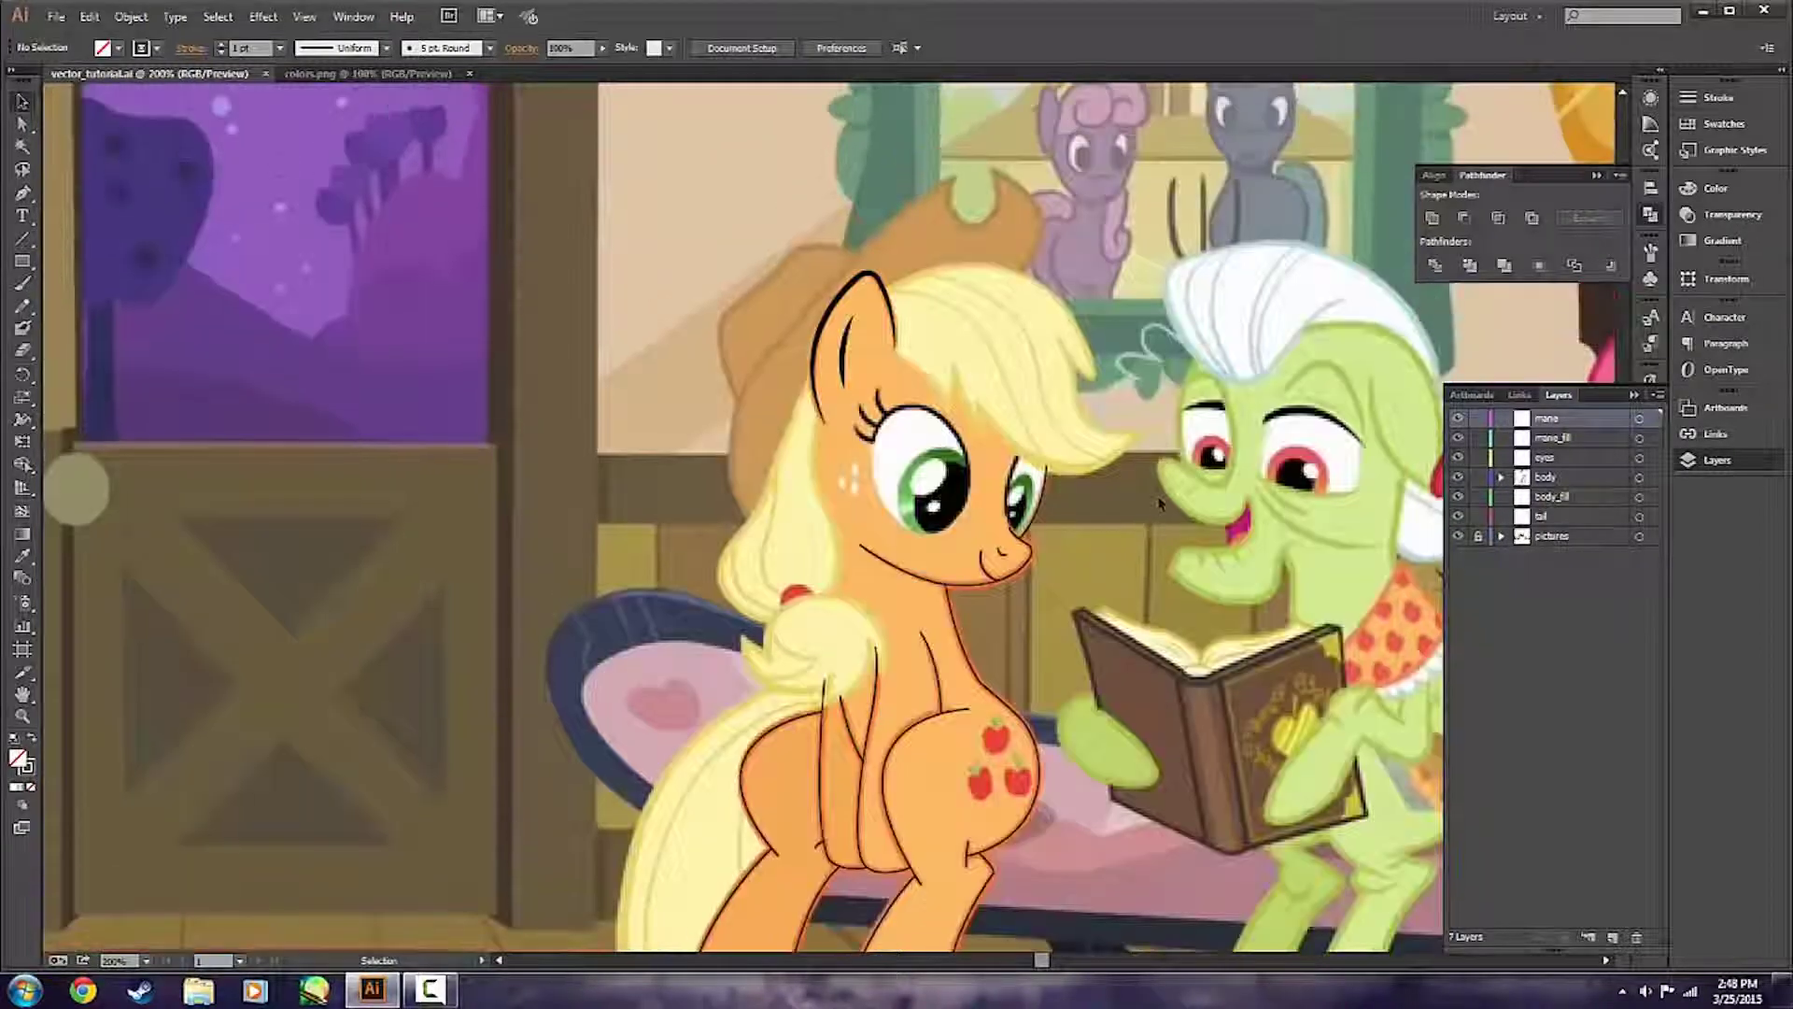
scroll(1109, 450, "down", 5)
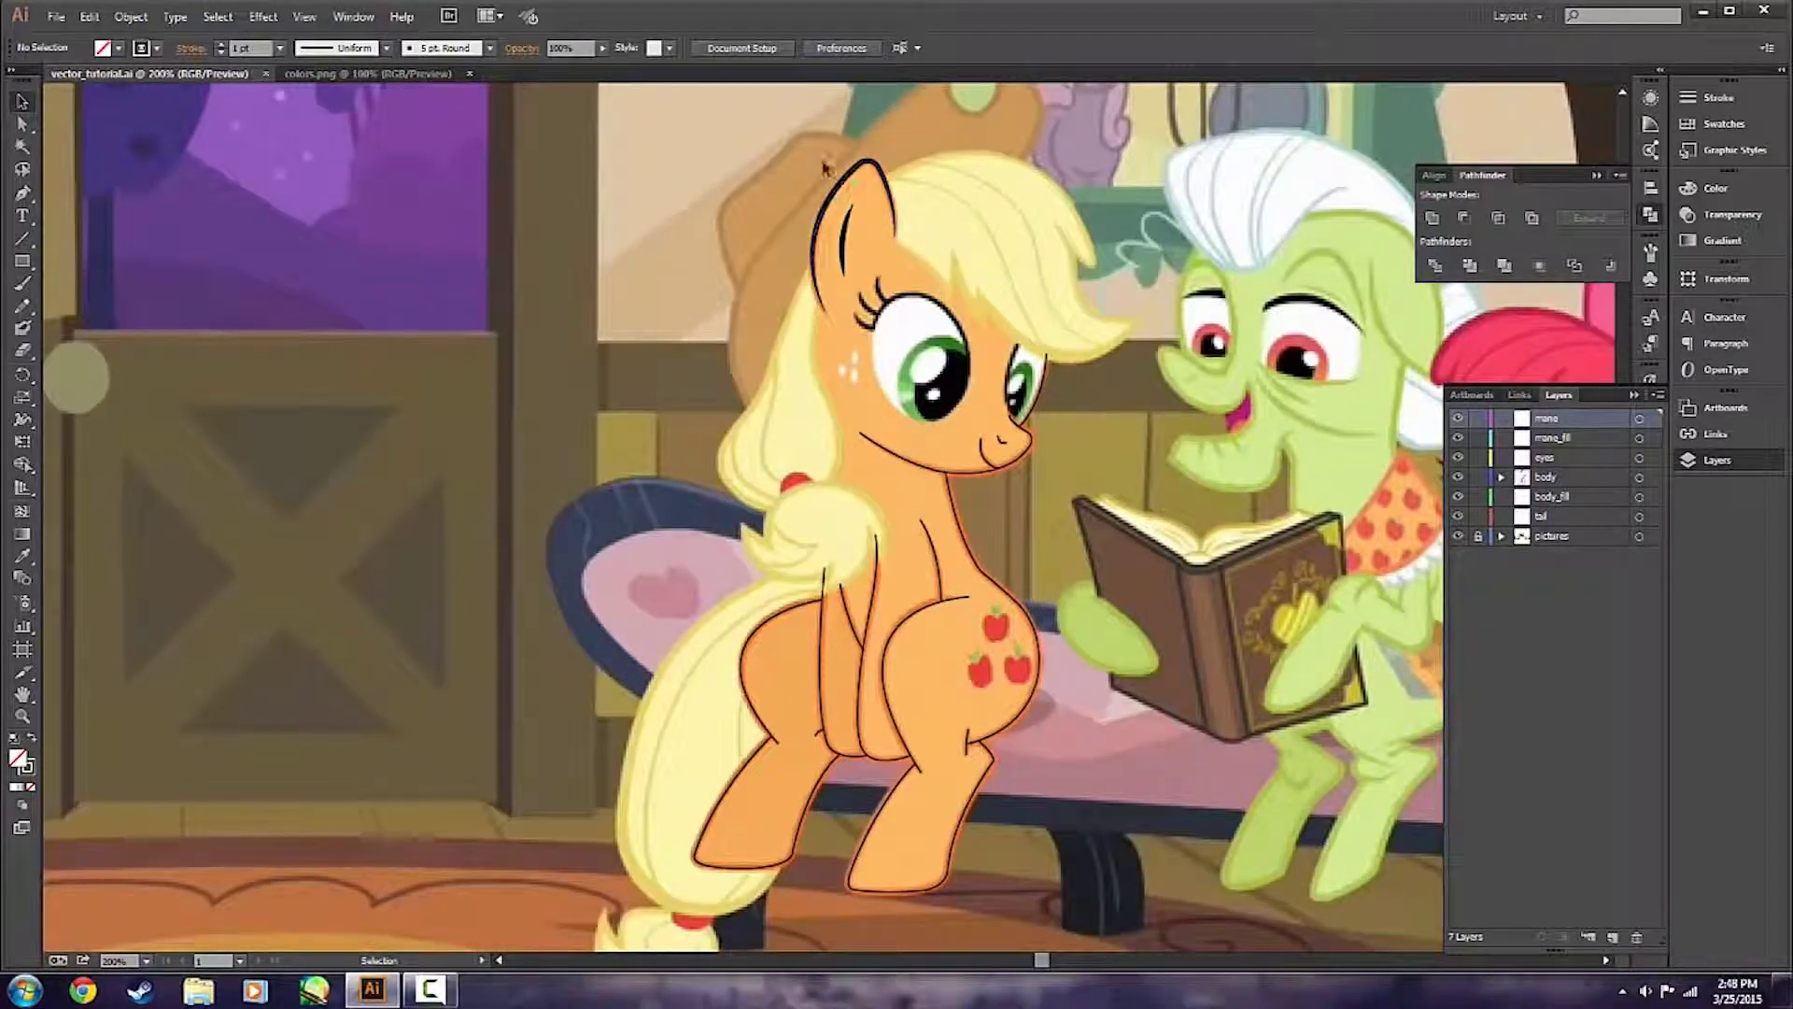
left_click(920, 239)
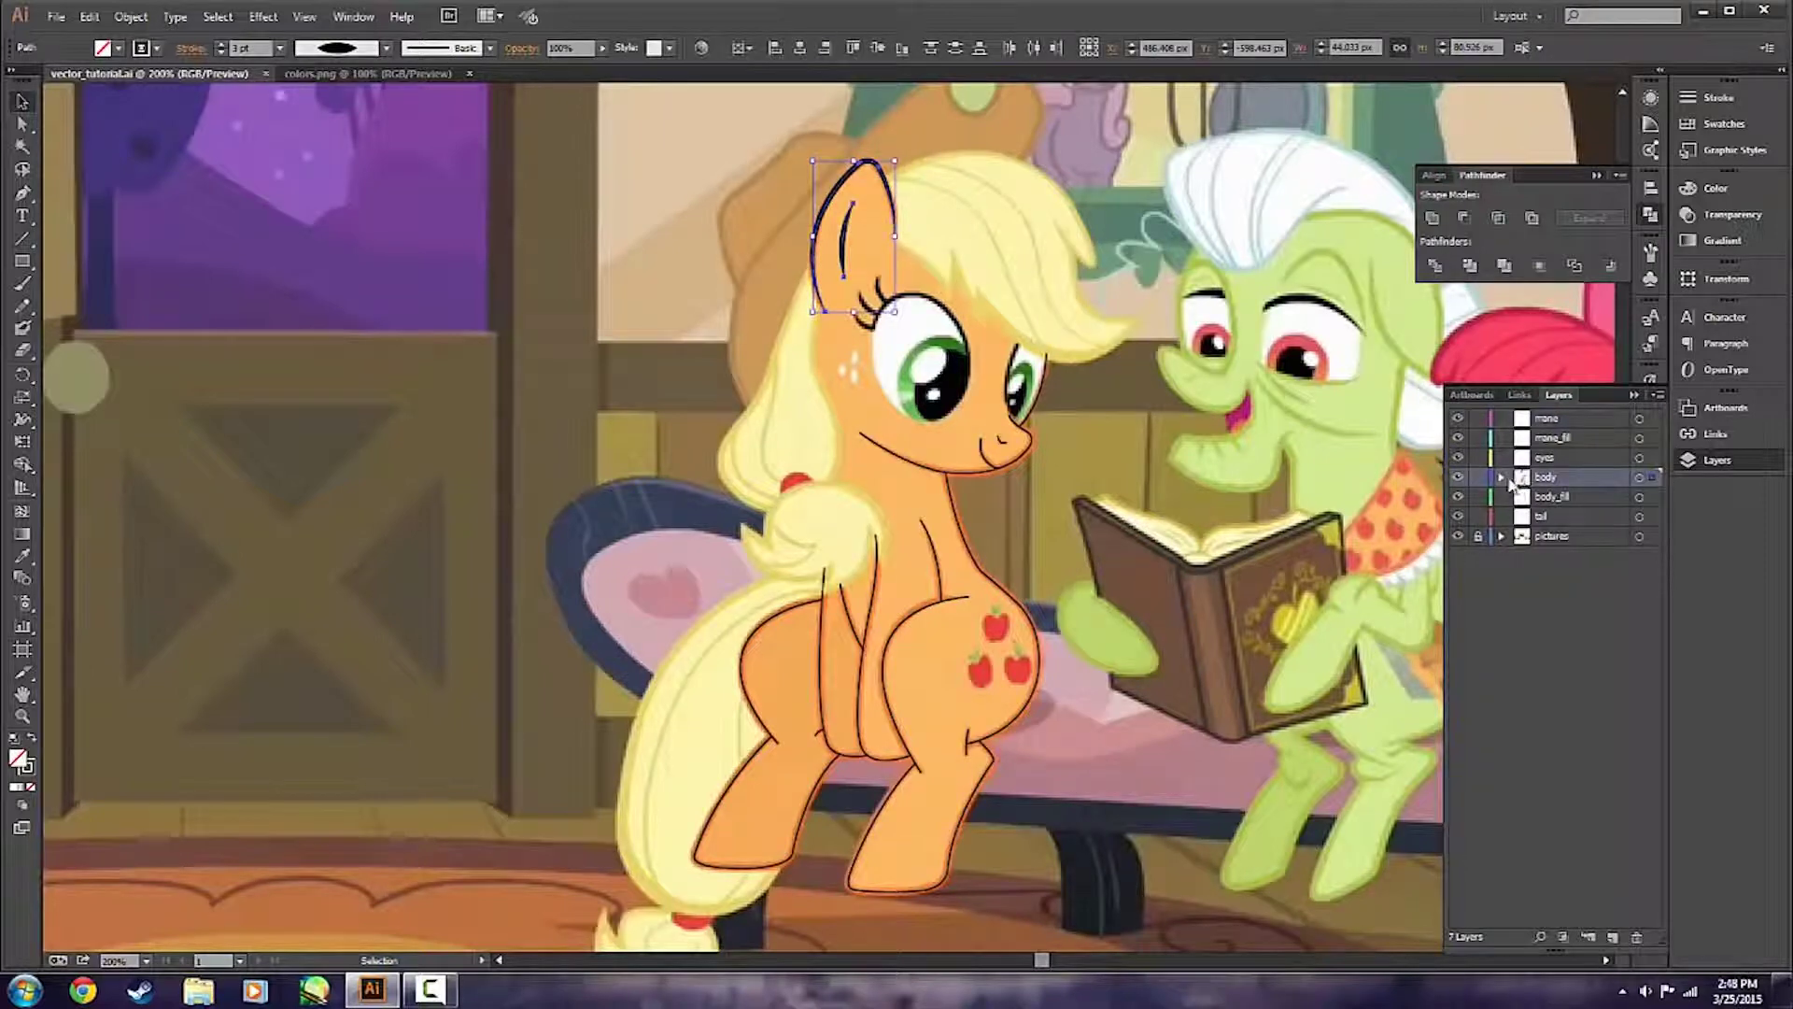
left_click(1502, 479)
left_click(1502, 478)
key("ctrl+shift+a")
scroll(1126, 483, "up", 1)
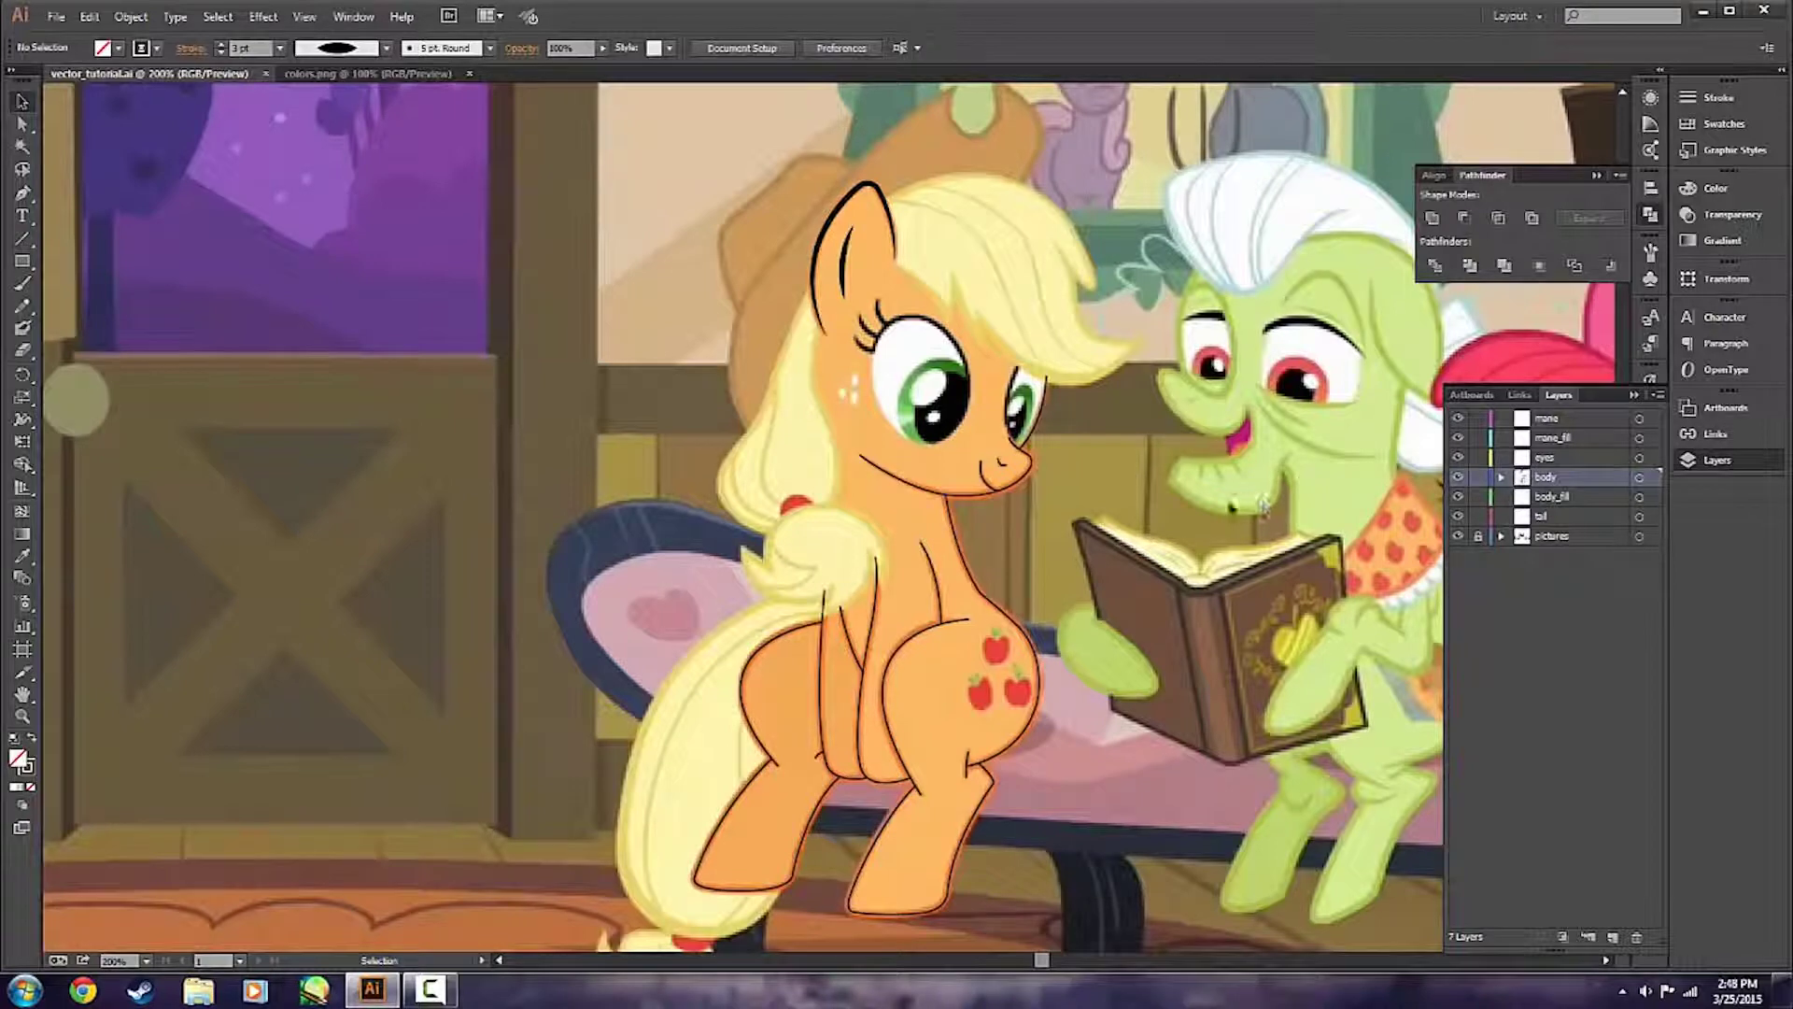
left_click(1570, 419)
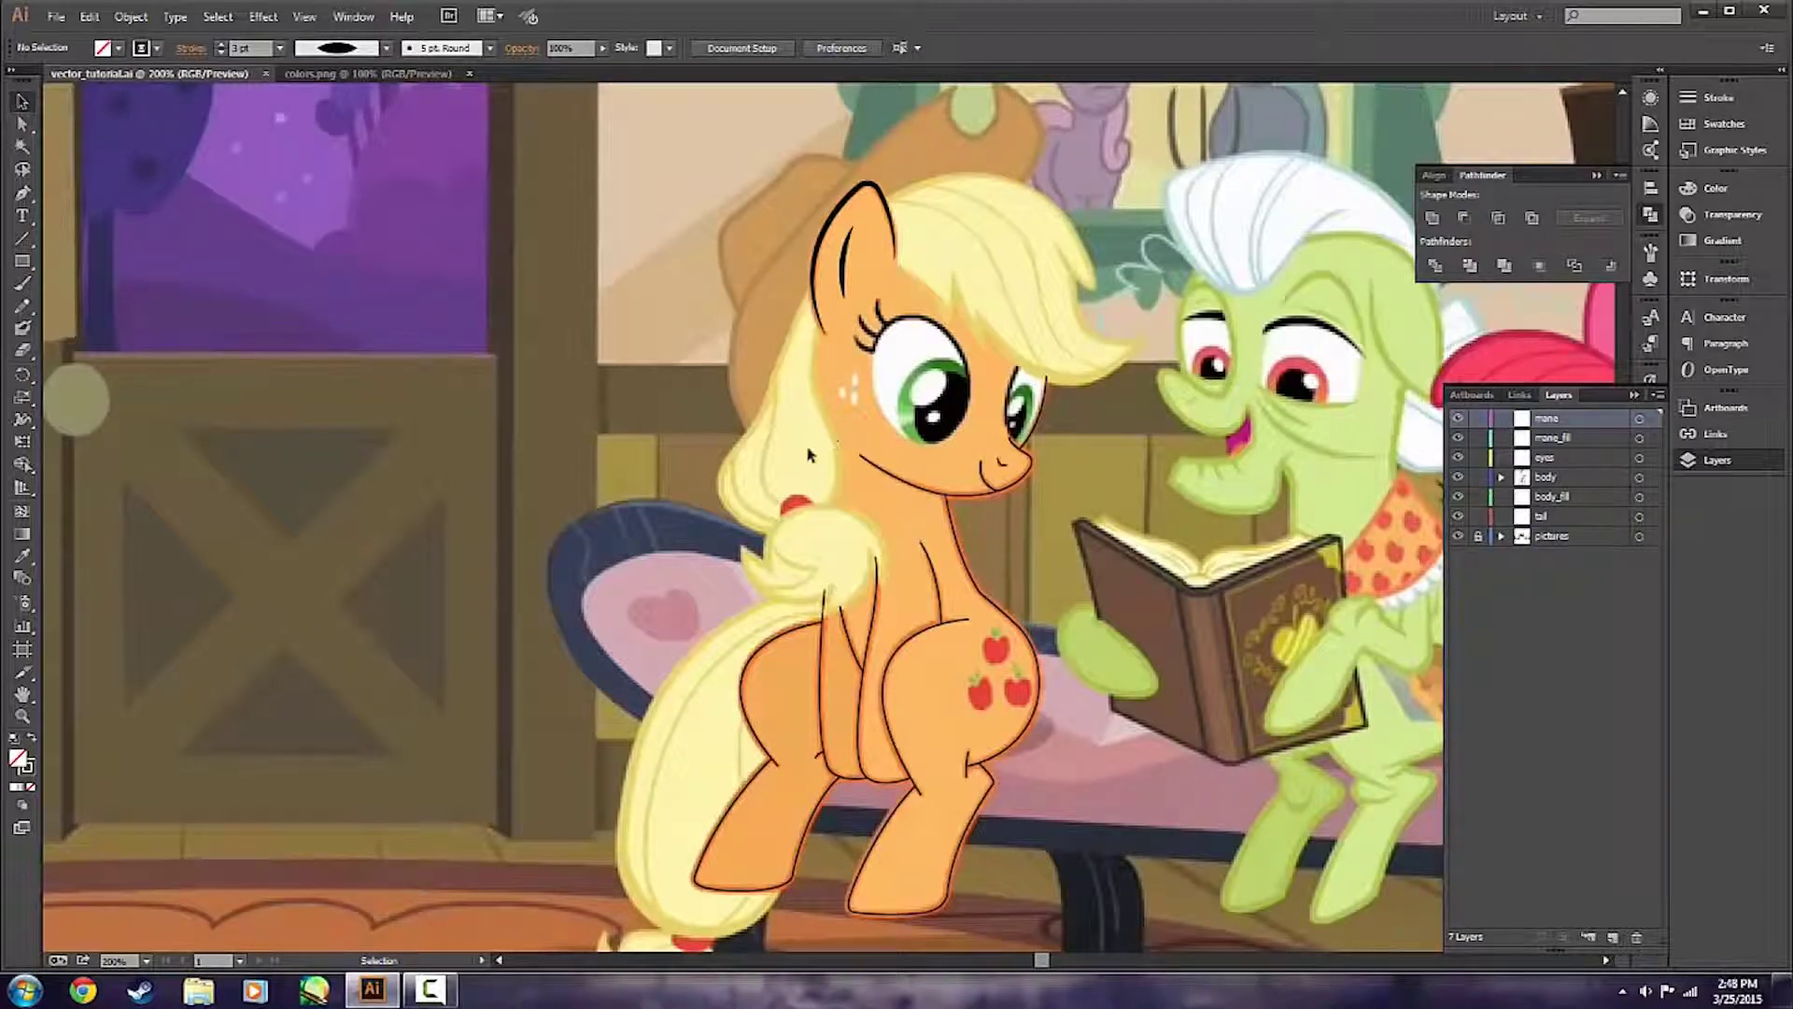
Draw the mane's upper outline with the Pen tool, from the ear over the head to the small pointed lock above the forelock.
key("p")
left_click(827, 409)
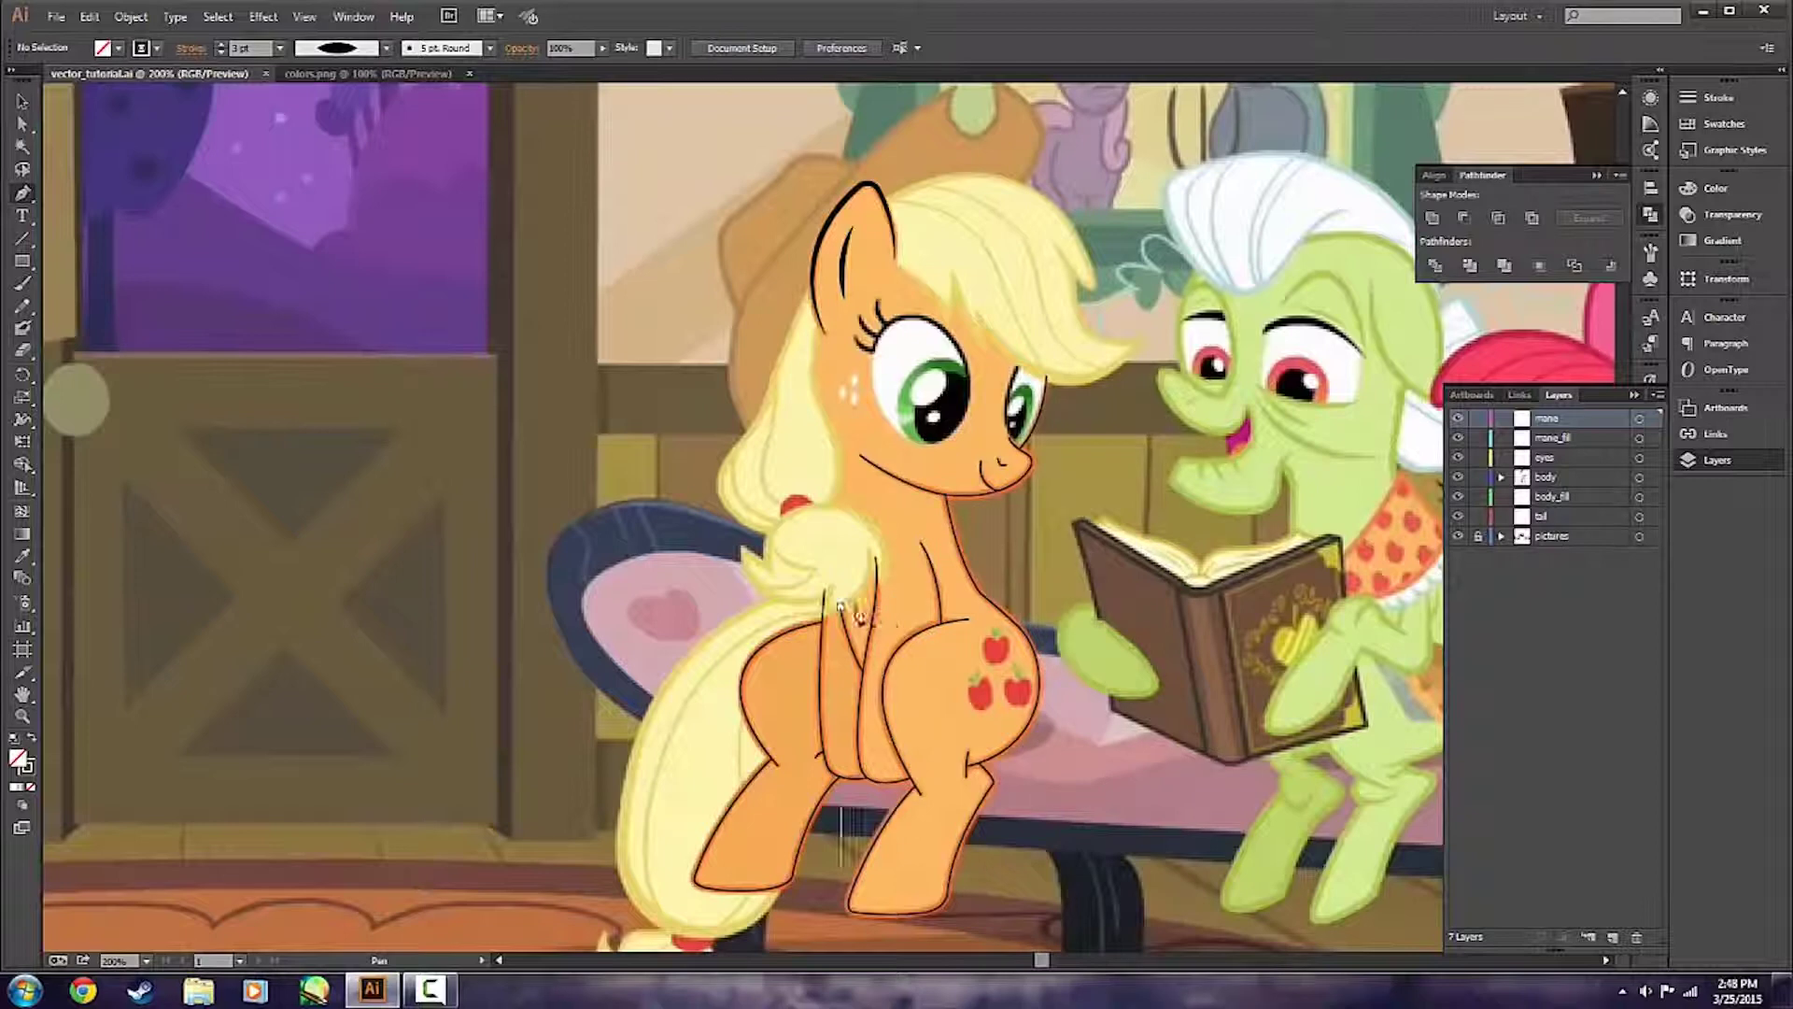
scroll(1142, 338, "up", 3)
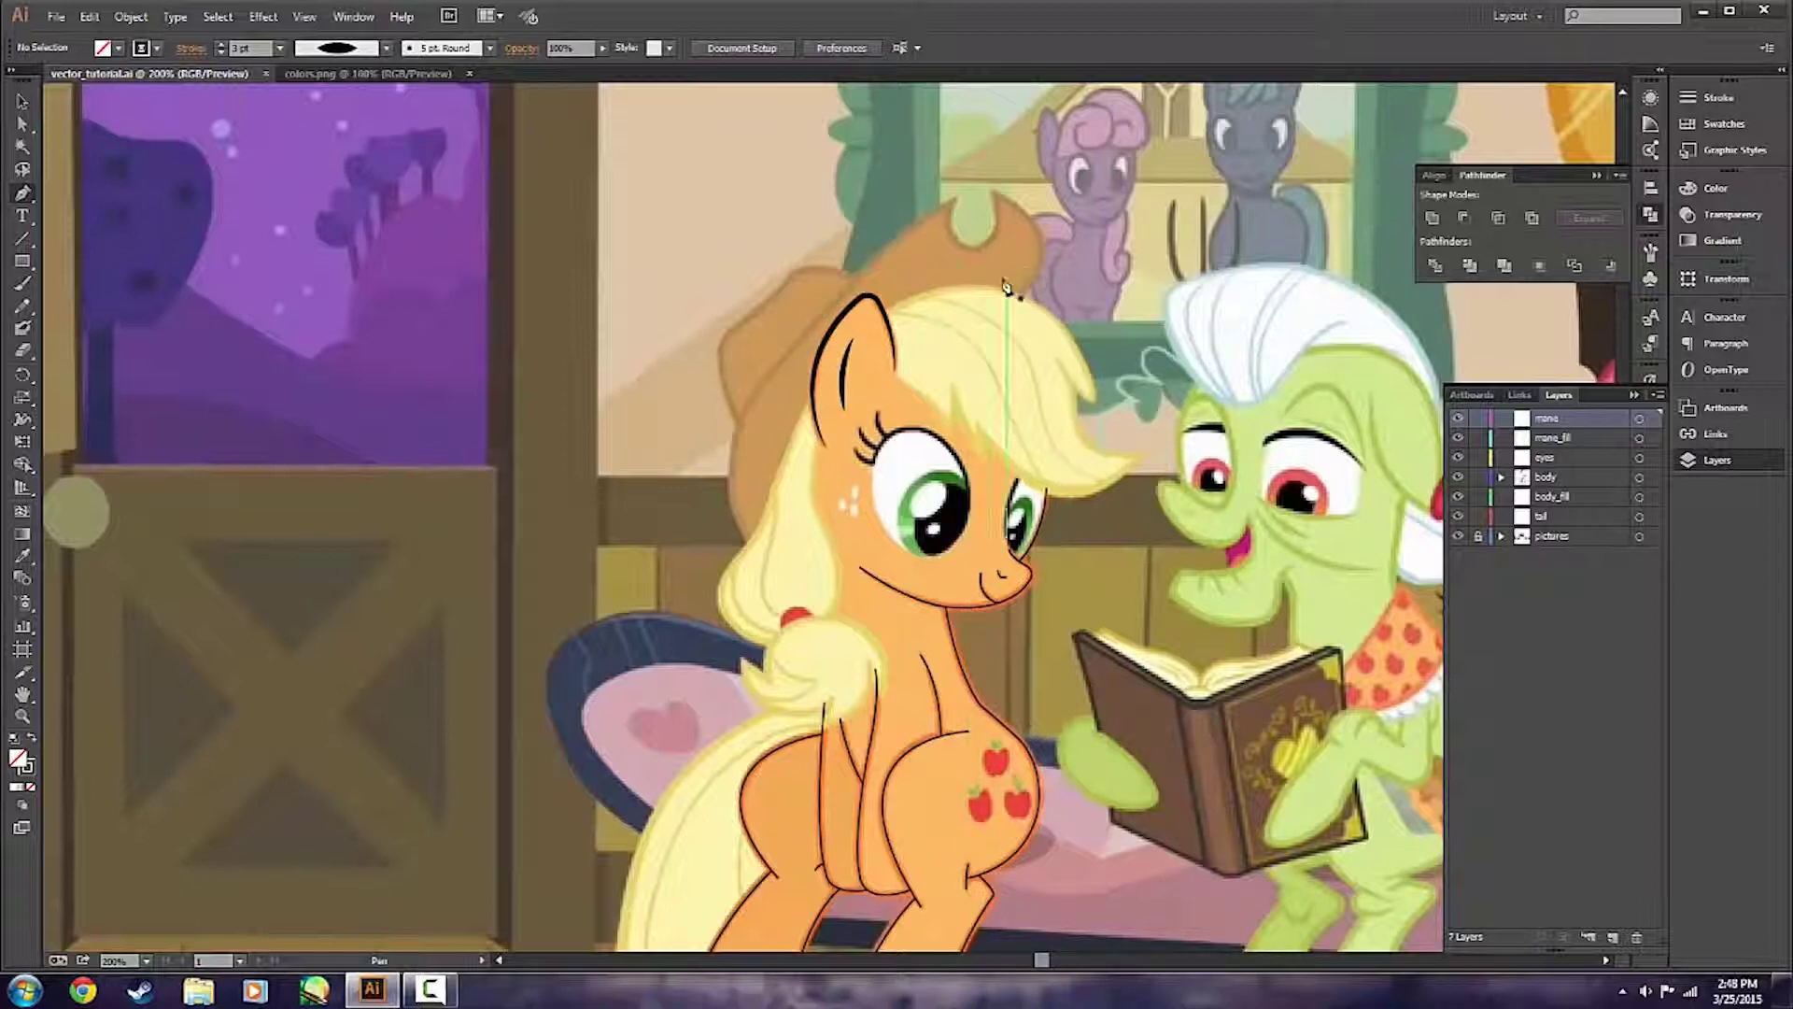
key("alt")
scroll(1148, 459, "down", 5)
scroll(1065, 545, "up", 3)
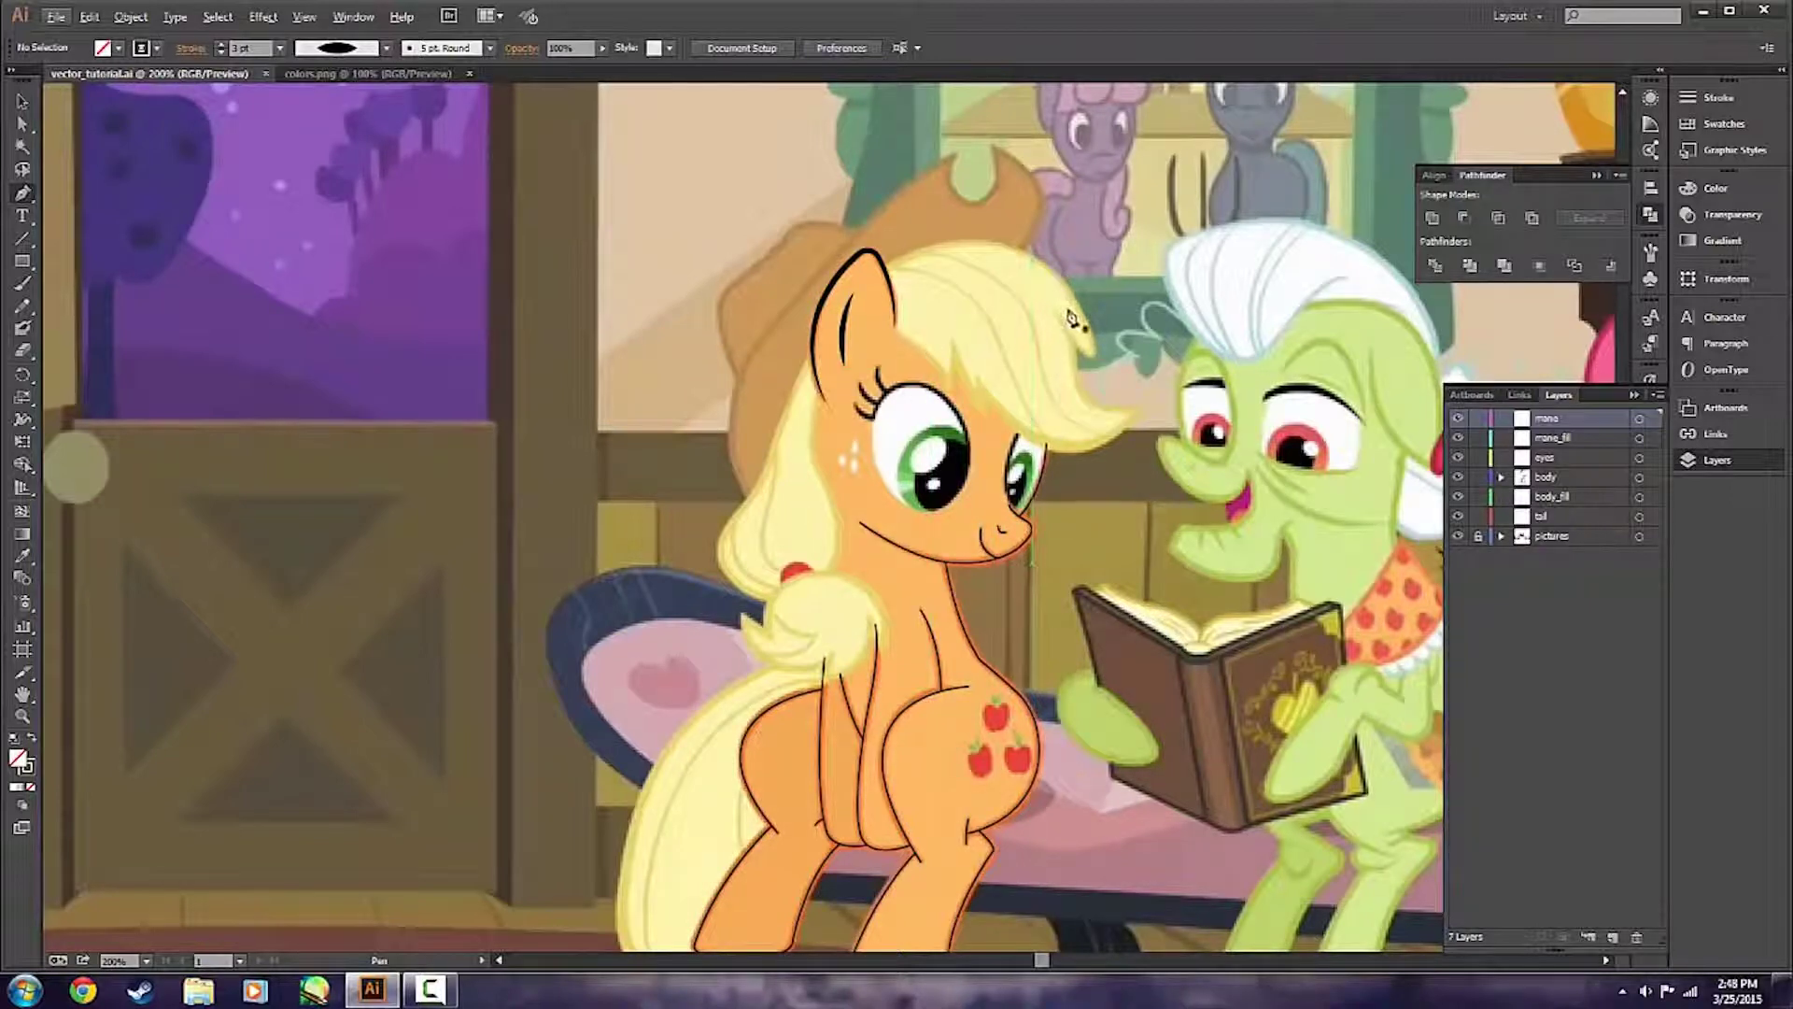
scroll(1072, 318, "up", 1)
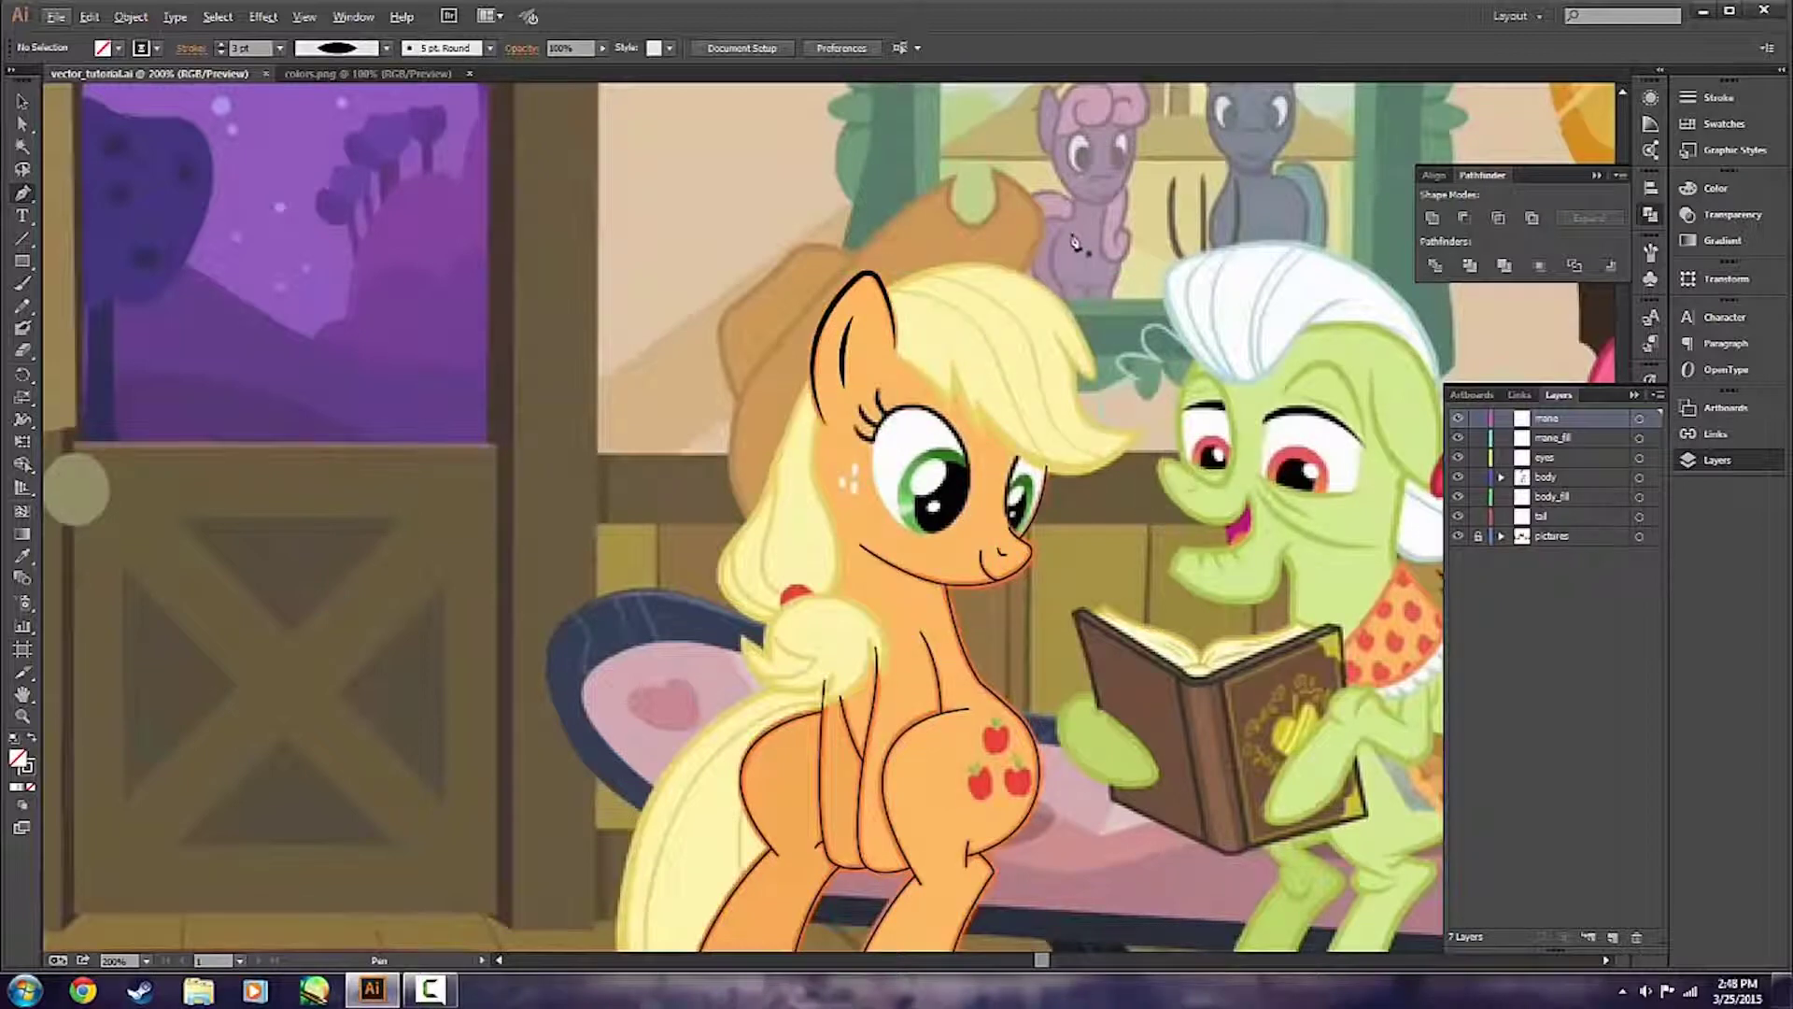
scroll(1074, 243, "up", 1)
left_click(688, 512)
left_click(794, 329)
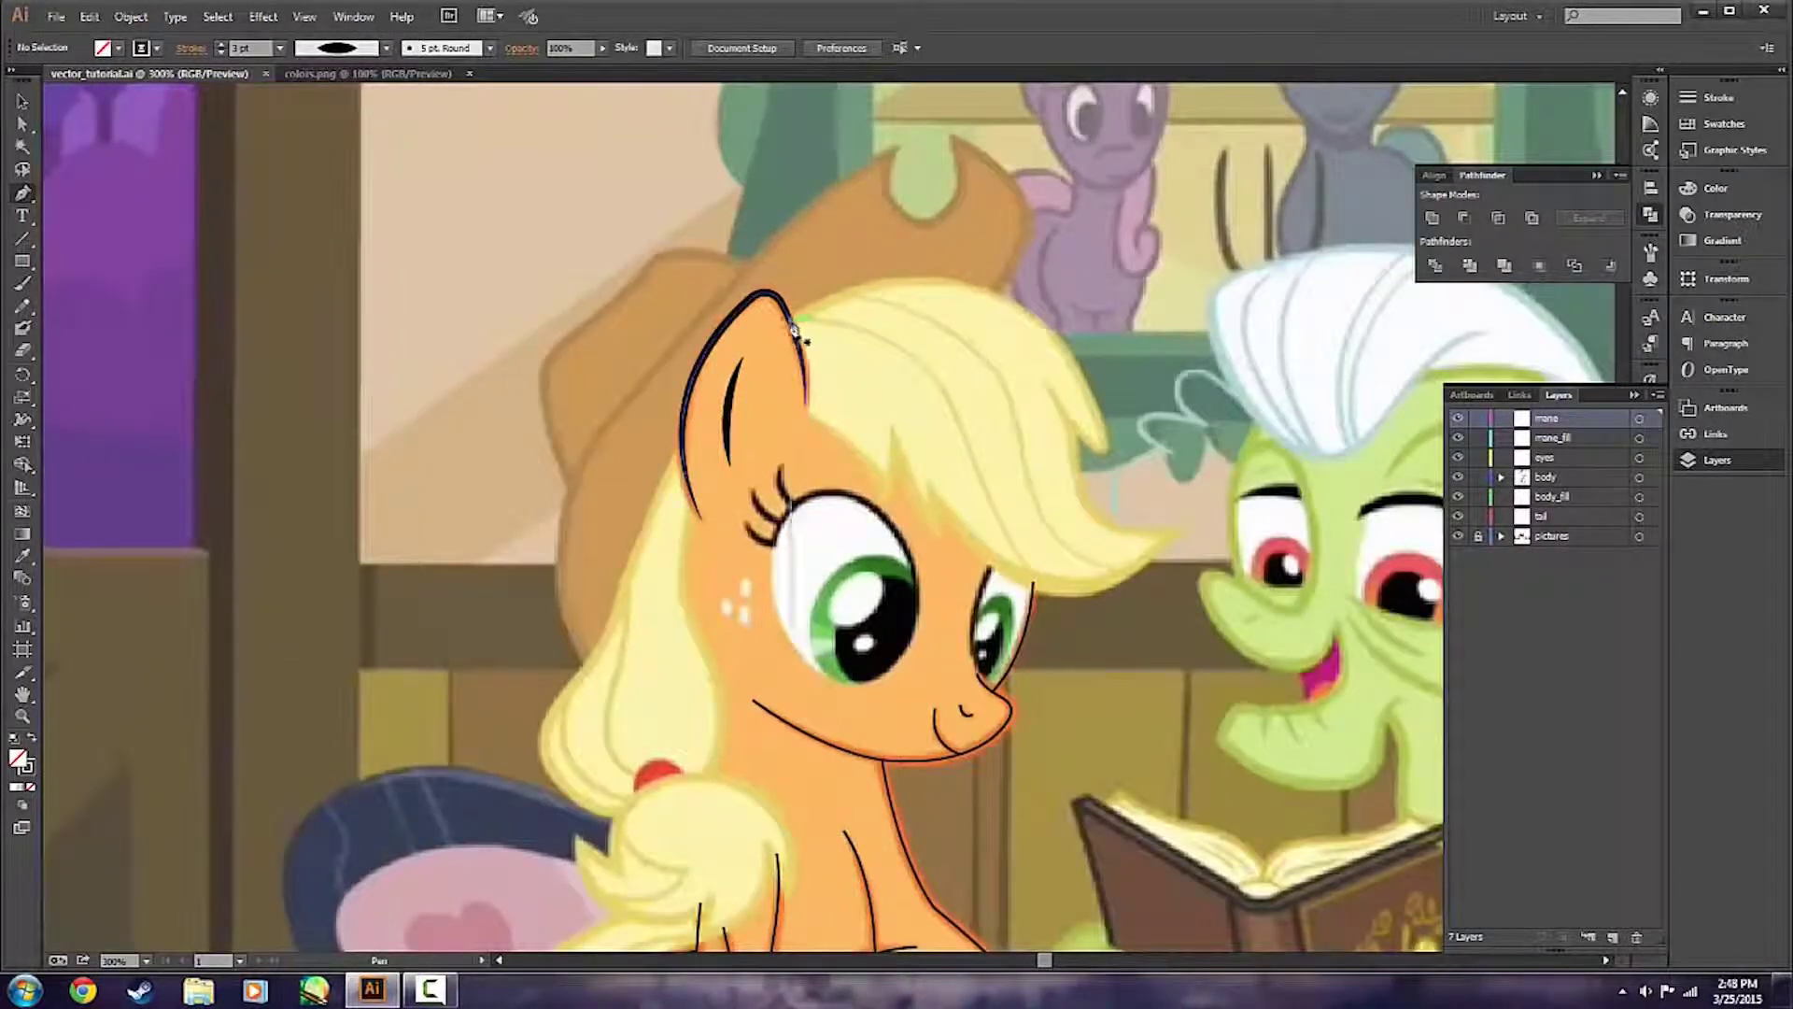
left_click_drag(1102, 439, 1007, 313)
Refine the anchor points at the tip of the small pointed lock so the outline follows the reference.
key("a")
left_click(1121, 435)
scroll(1119, 444, "up", 3)
left_click(1076, 418)
left_click(1125, 425)
Draw the forelock's outline from the small lock to the long pointed tip and back along its lower edge to the forehead.
scroll(1126, 425, "down", 2)
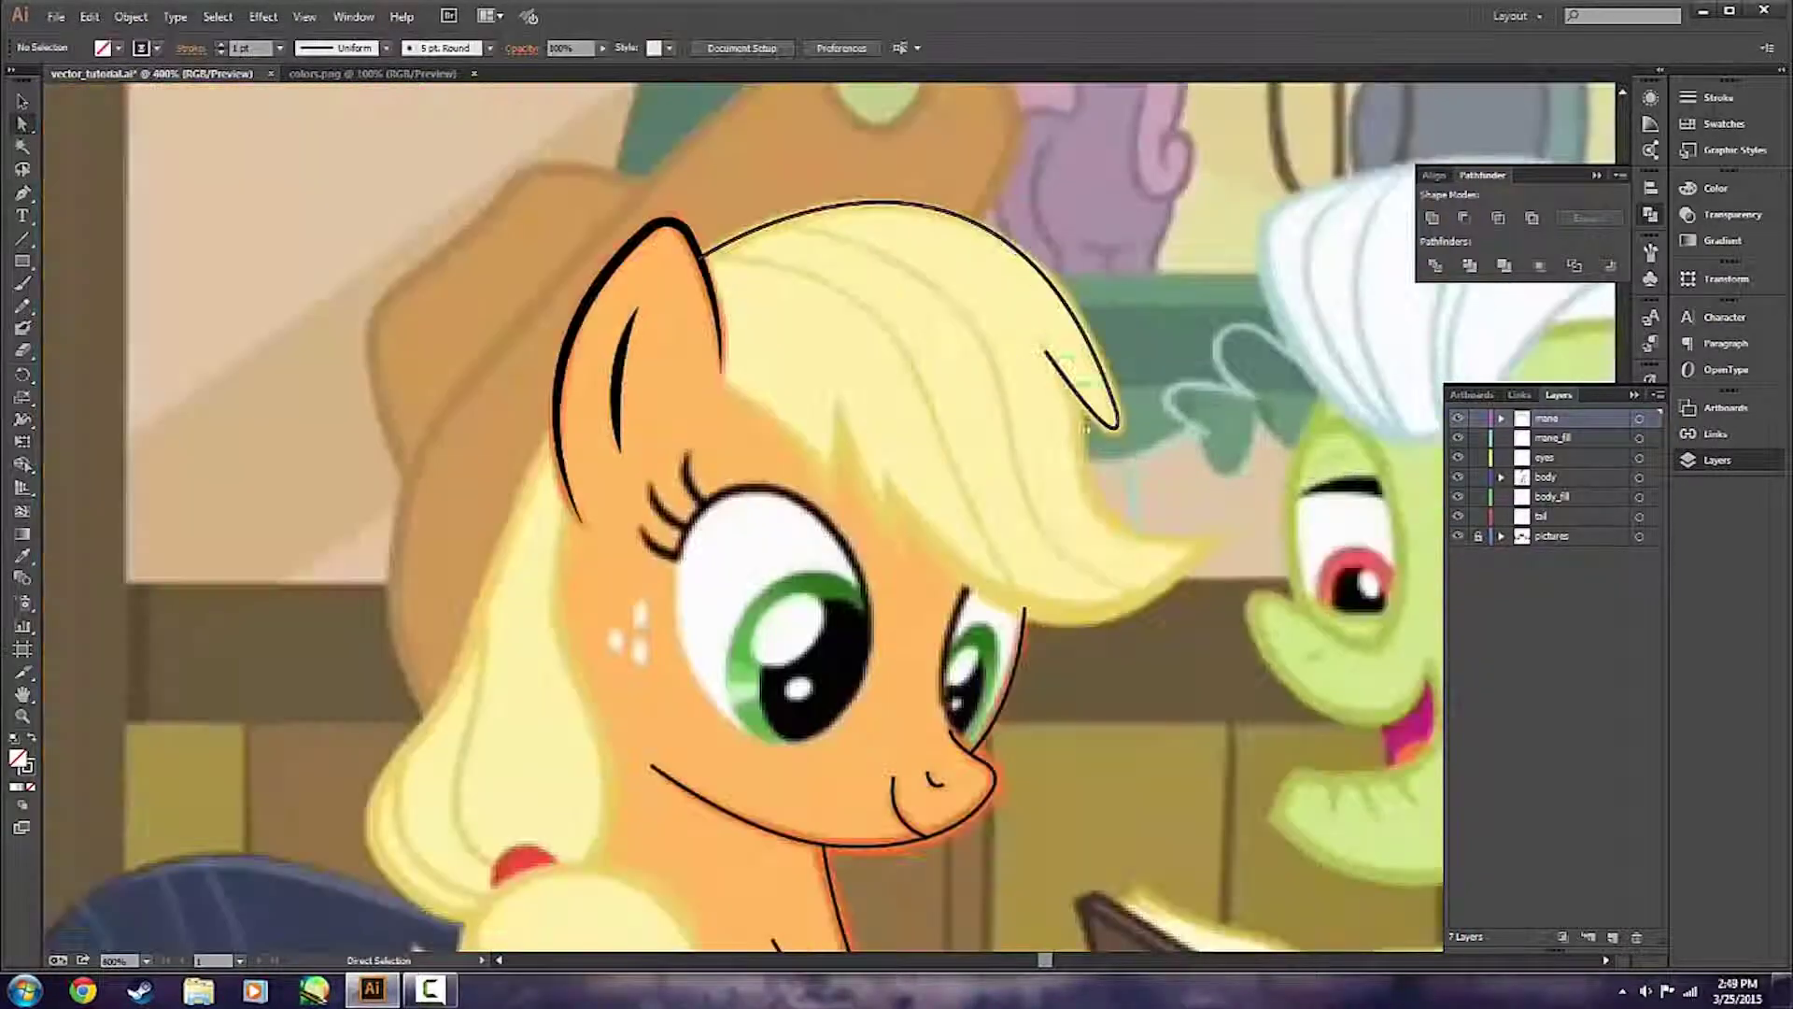
scroll(1065, 395, "down", 2)
scroll(1047, 401, "up", 3)
key("p")
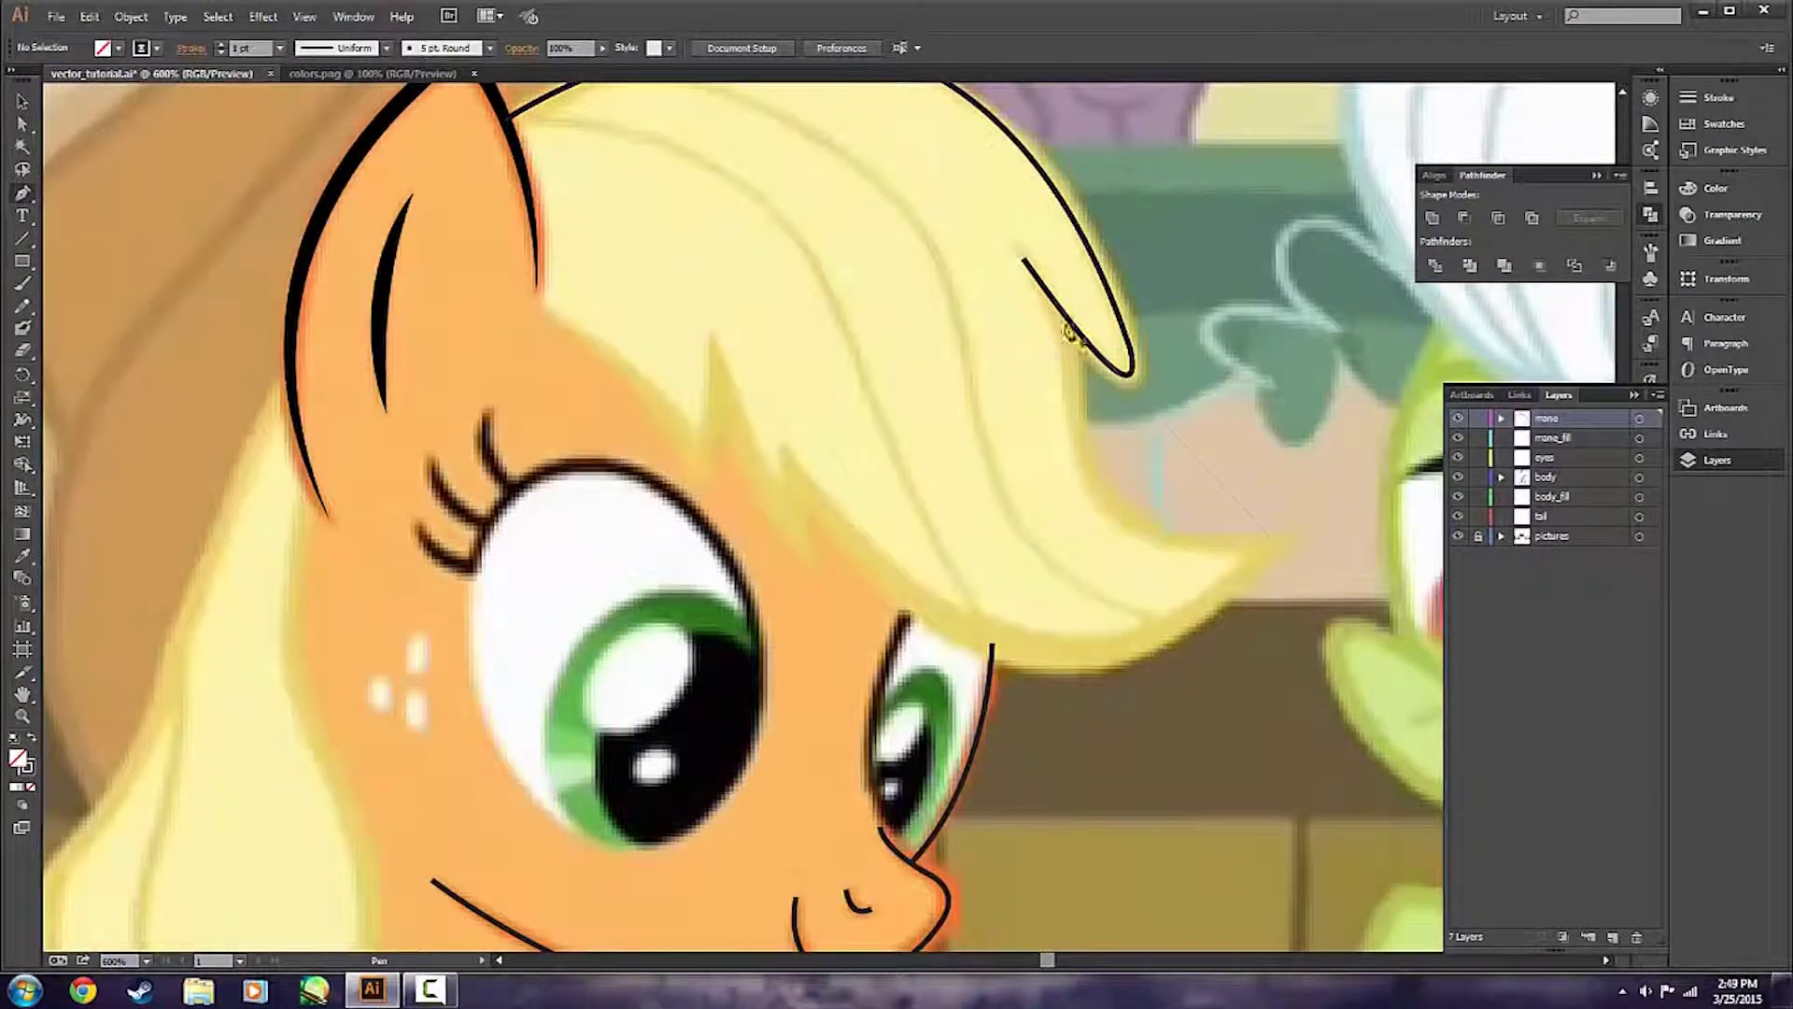
left_click_drag(1071, 323, 1276, 545)
left_click_drag(792, 470, 629, 152)
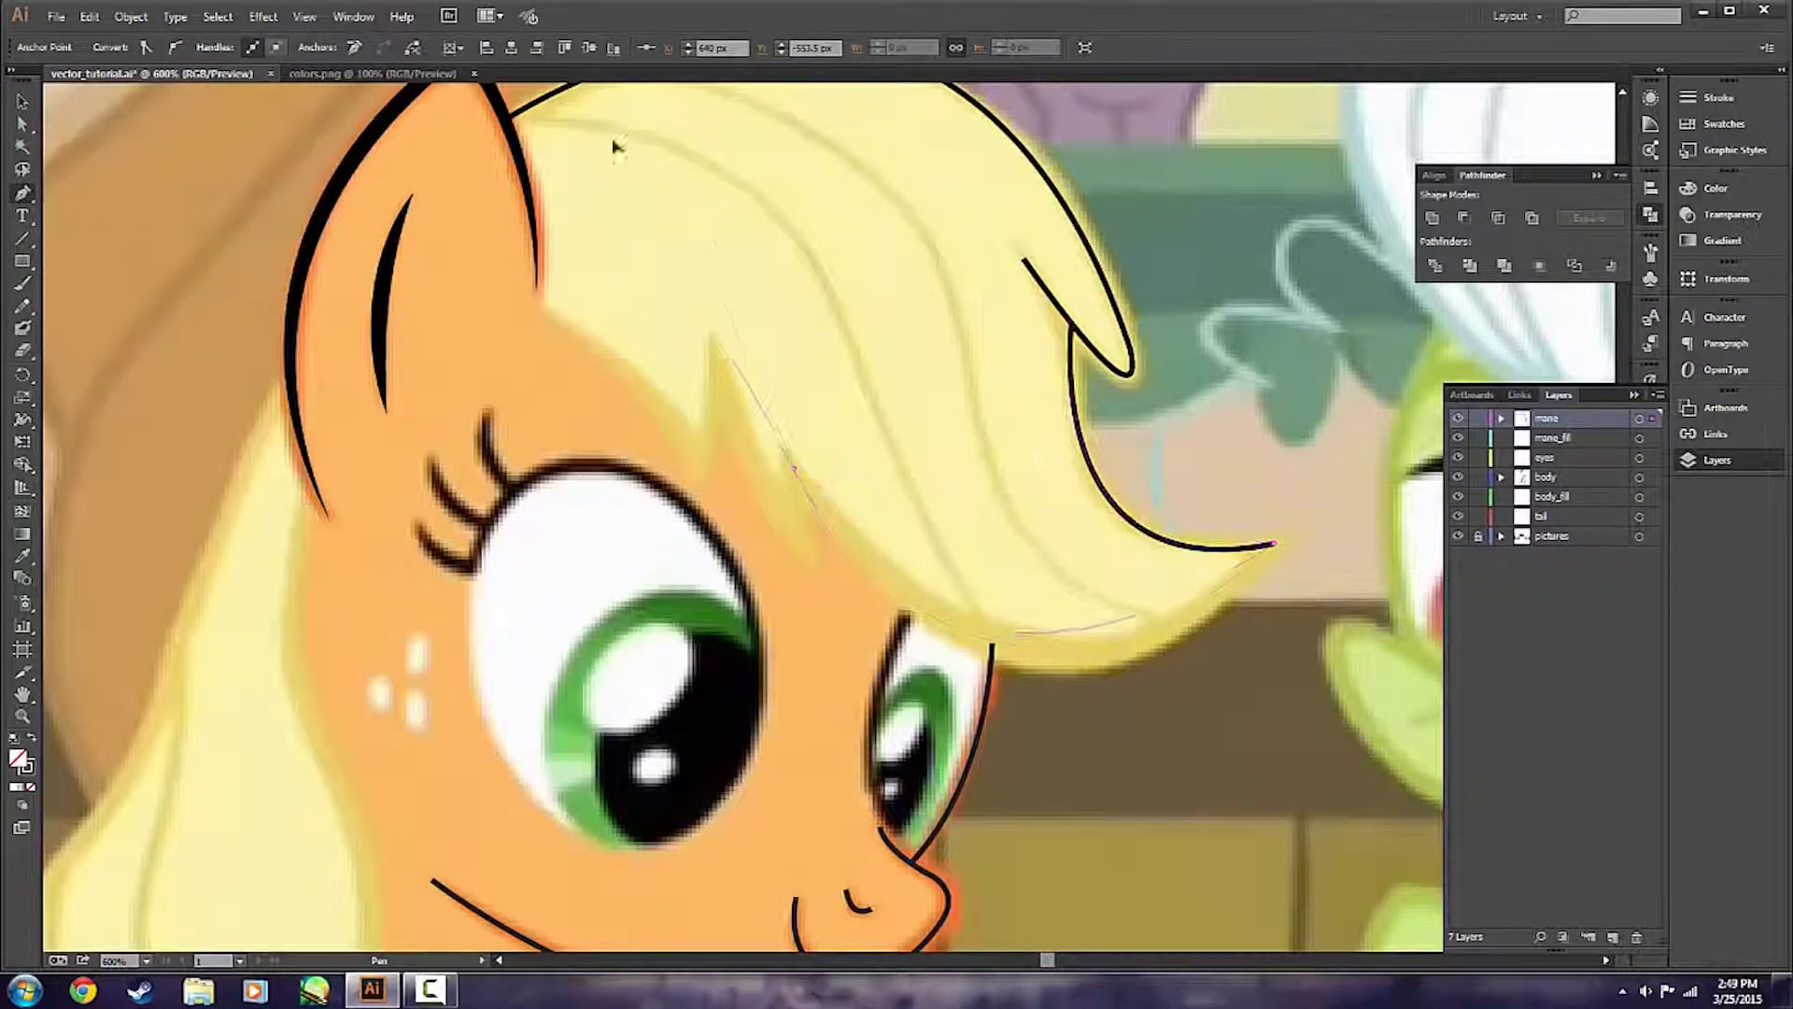
scroll(628, 152, "down", 1)
left_click(726, 501)
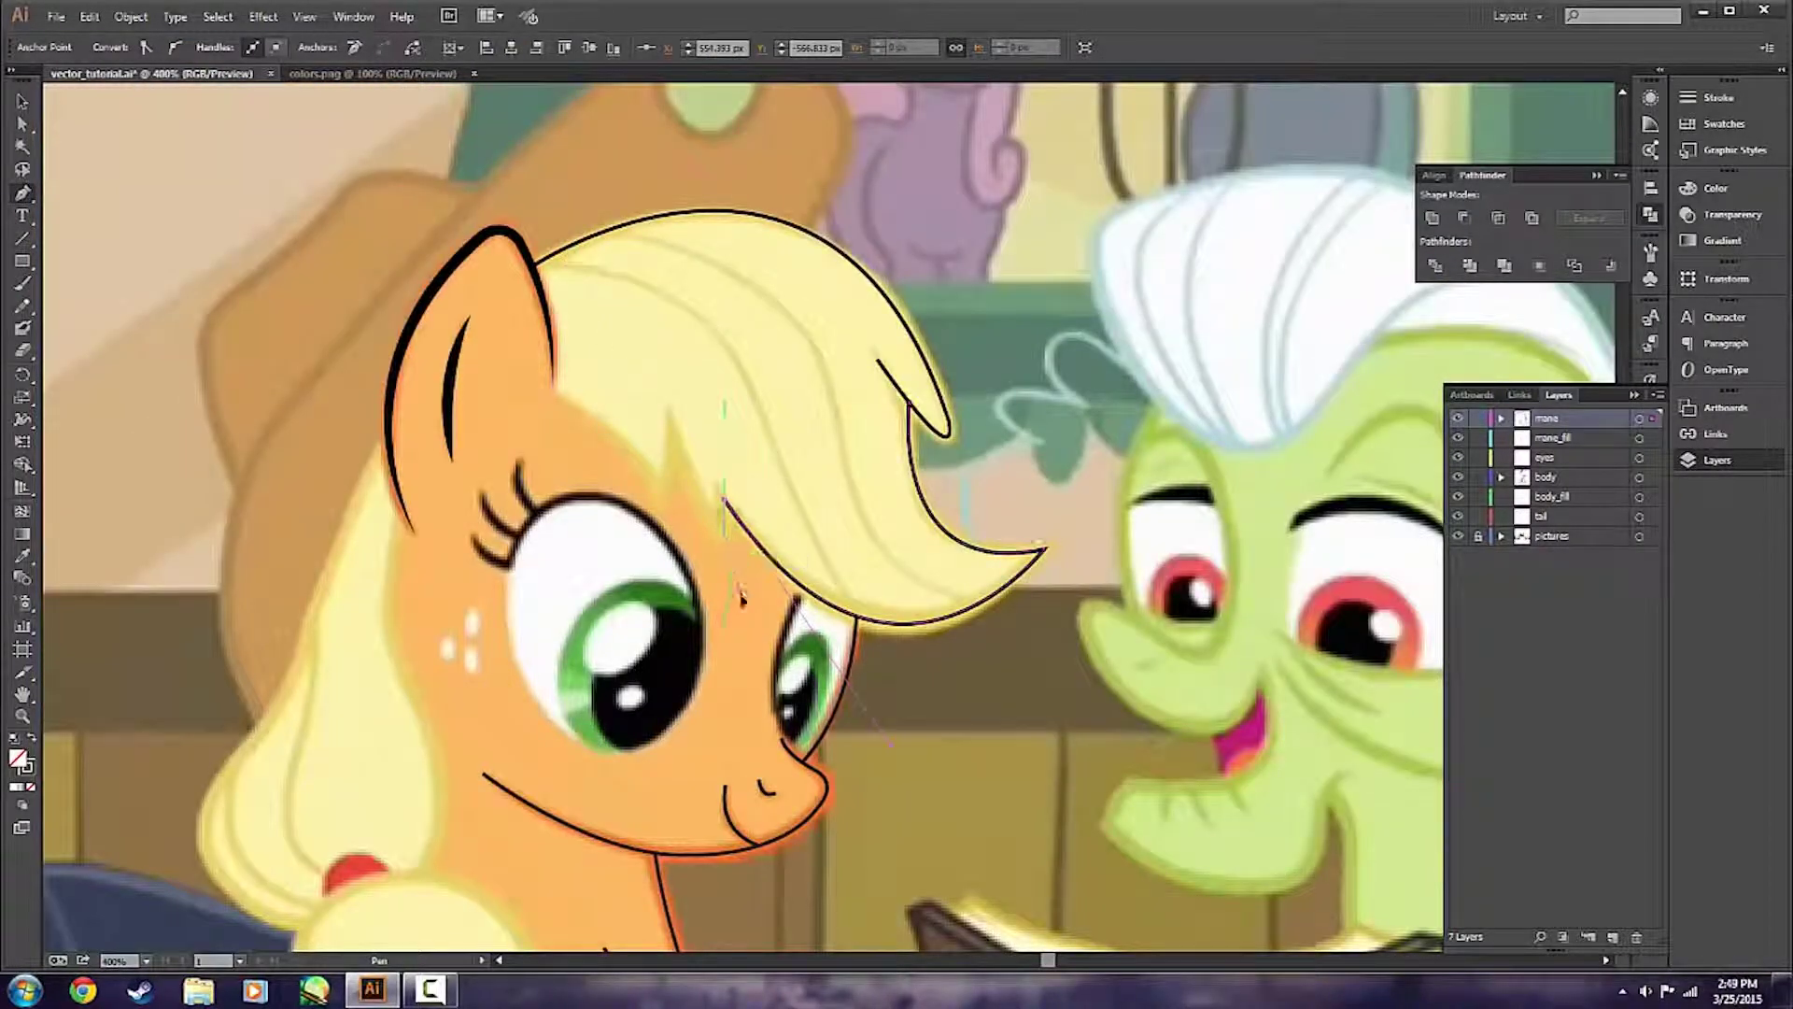
Continue the forelock outline through the jagged forehead points and end it at the base of the ear.
left_click_drag(674, 432, 670, 384)
left_click(674, 433)
left_click_drag(663, 502, 653, 526)
left_click(664, 502)
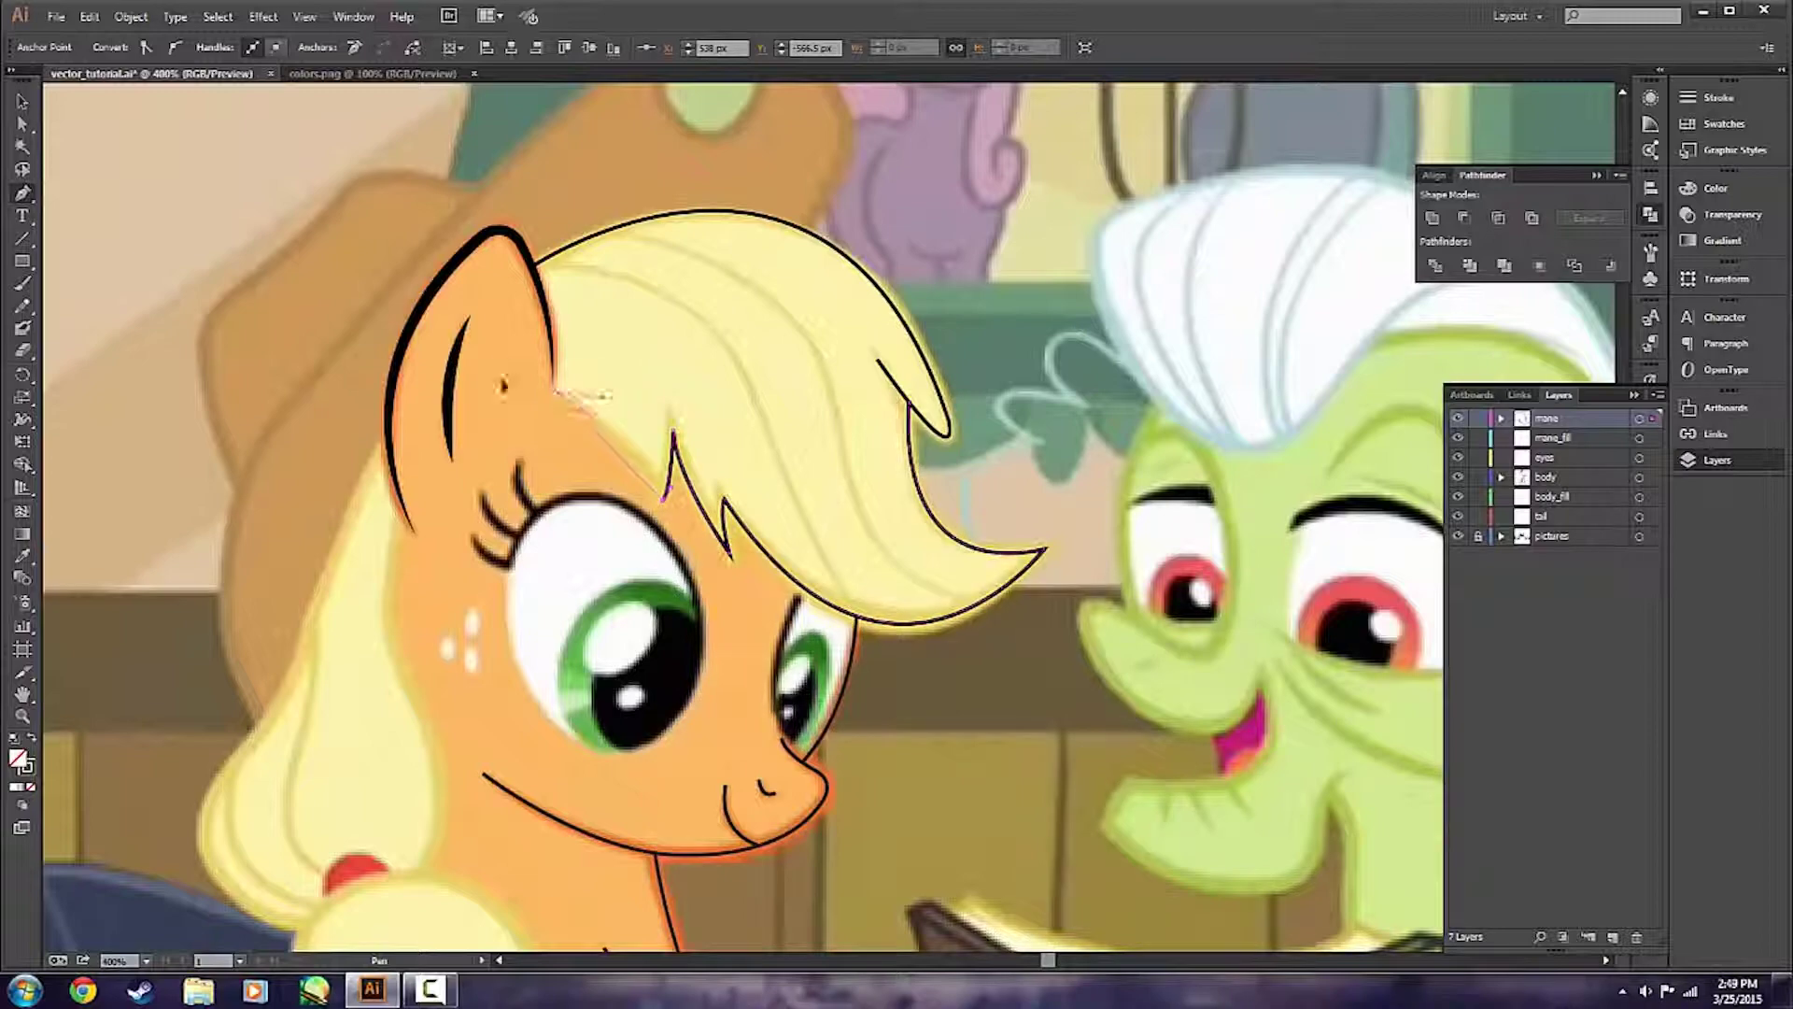
left_click_drag(557, 394, 502, 346)
key("ctrl+shift+a")
Extend and reshape the lower end of the ear's front outline while the mane layer is temporarily hidden.
left_click(1458, 418)
scroll(1074, 598, "down", 2)
scroll(980, 644, "up", 3)
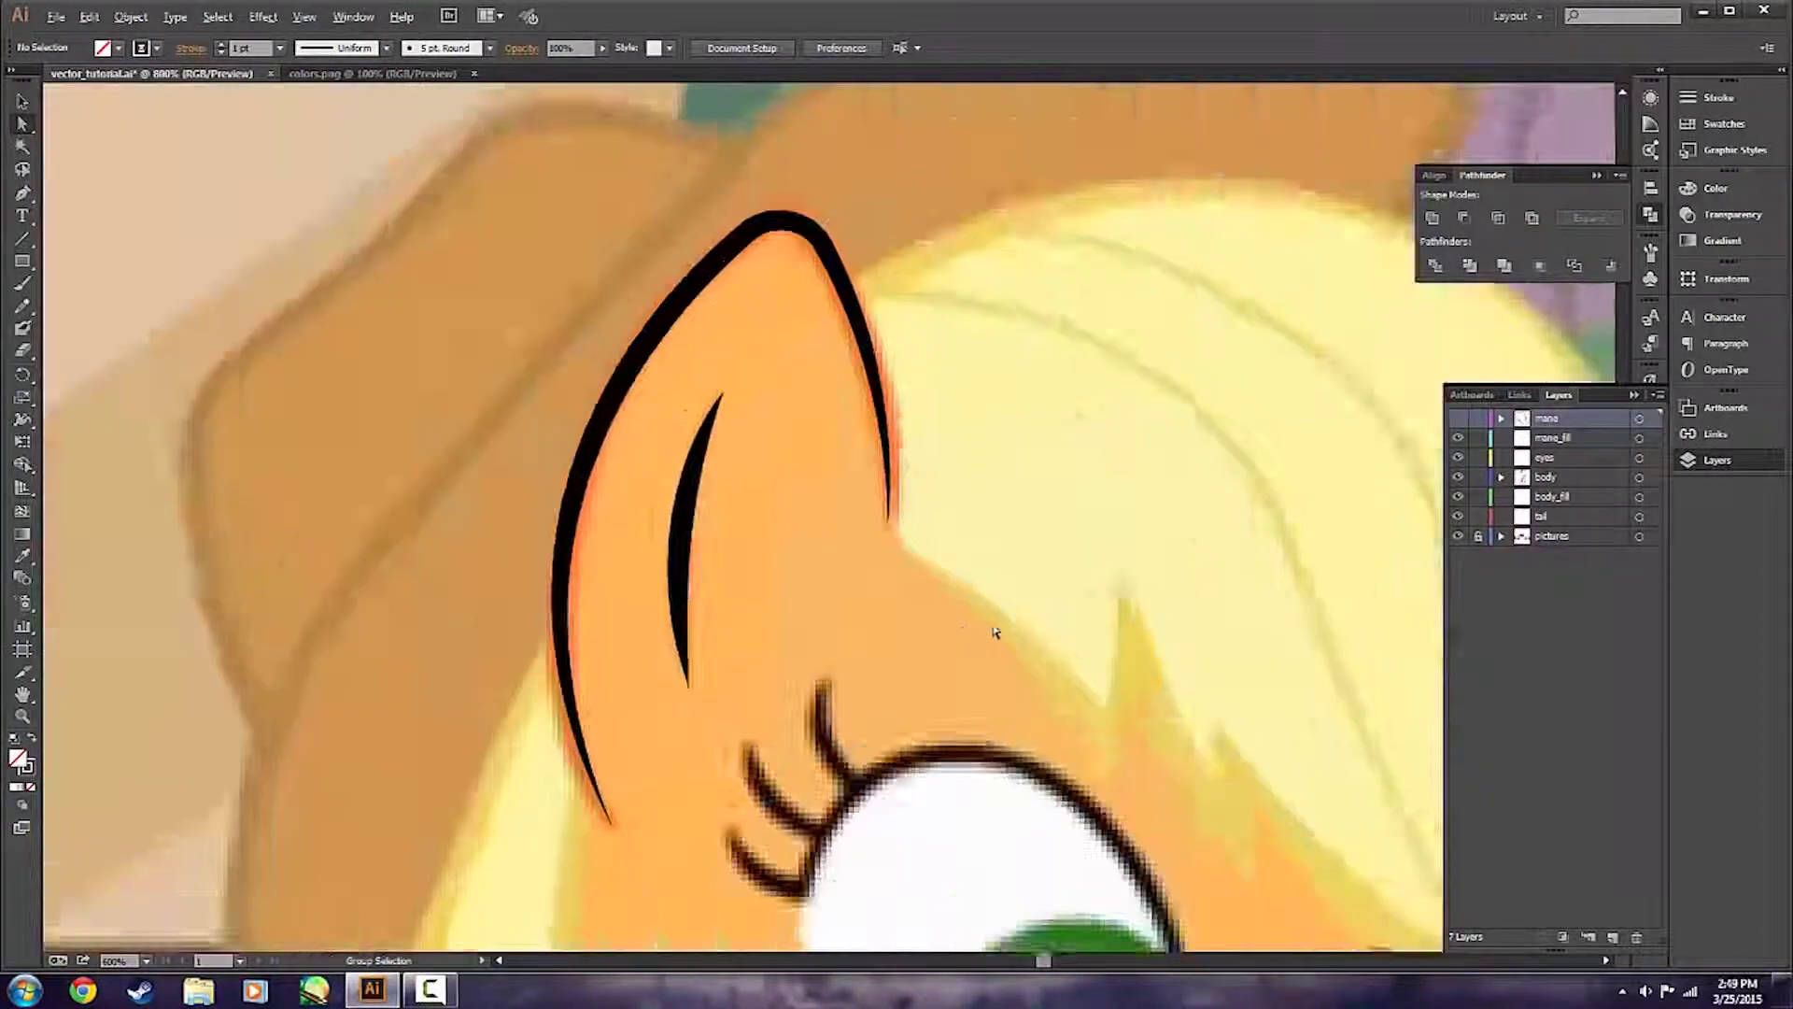
left_click_drag(920, 651, 571, 542)
left_click_drag(552, 410, 554, 436)
left_click_drag(561, 269, 571, 287)
left_click(597, 304)
left_click(1458, 420)
Nudge the junction where the forelock outline meets the ear's front outline.
scroll(1059, 458, "down", 2)
scroll(993, 486, "up", 2)
left_click_drag(934, 568, 935, 556)
scroll(1130, 569, "down", 2)
left_click(1164, 575)
Draw the face-side edge of the hanging side mane from the ear down to the red hair band.
scroll(1168, 580, "down", 1)
left_click_drag(1163, 597, 1178, 428)
key("p")
left_click(846, 413)
left_click_drag(846, 532, 878, 598)
left_click(846, 533)
left_click_drag(852, 684, 800, 729)
left_click(884, 714, "ctrl")
Draw the back edge of the hanging side mane from behind the ear around its bulge to the hair band.
left_click(831, 352)
mouse_move(767, 520)
left_mouse_down()
mouse_move(755, 584)
mouse_move(698, 624)
left_mouse_up()
left_click_drag(773, 722, 905, 761)
left_click(811, 590, "ctrl")
Draw the rounded outline of the tuft below the hair band, including the pointed locks on its front and underside.
scroll(811, 590, "down", 2)
scroll(809, 591, "down", 2)
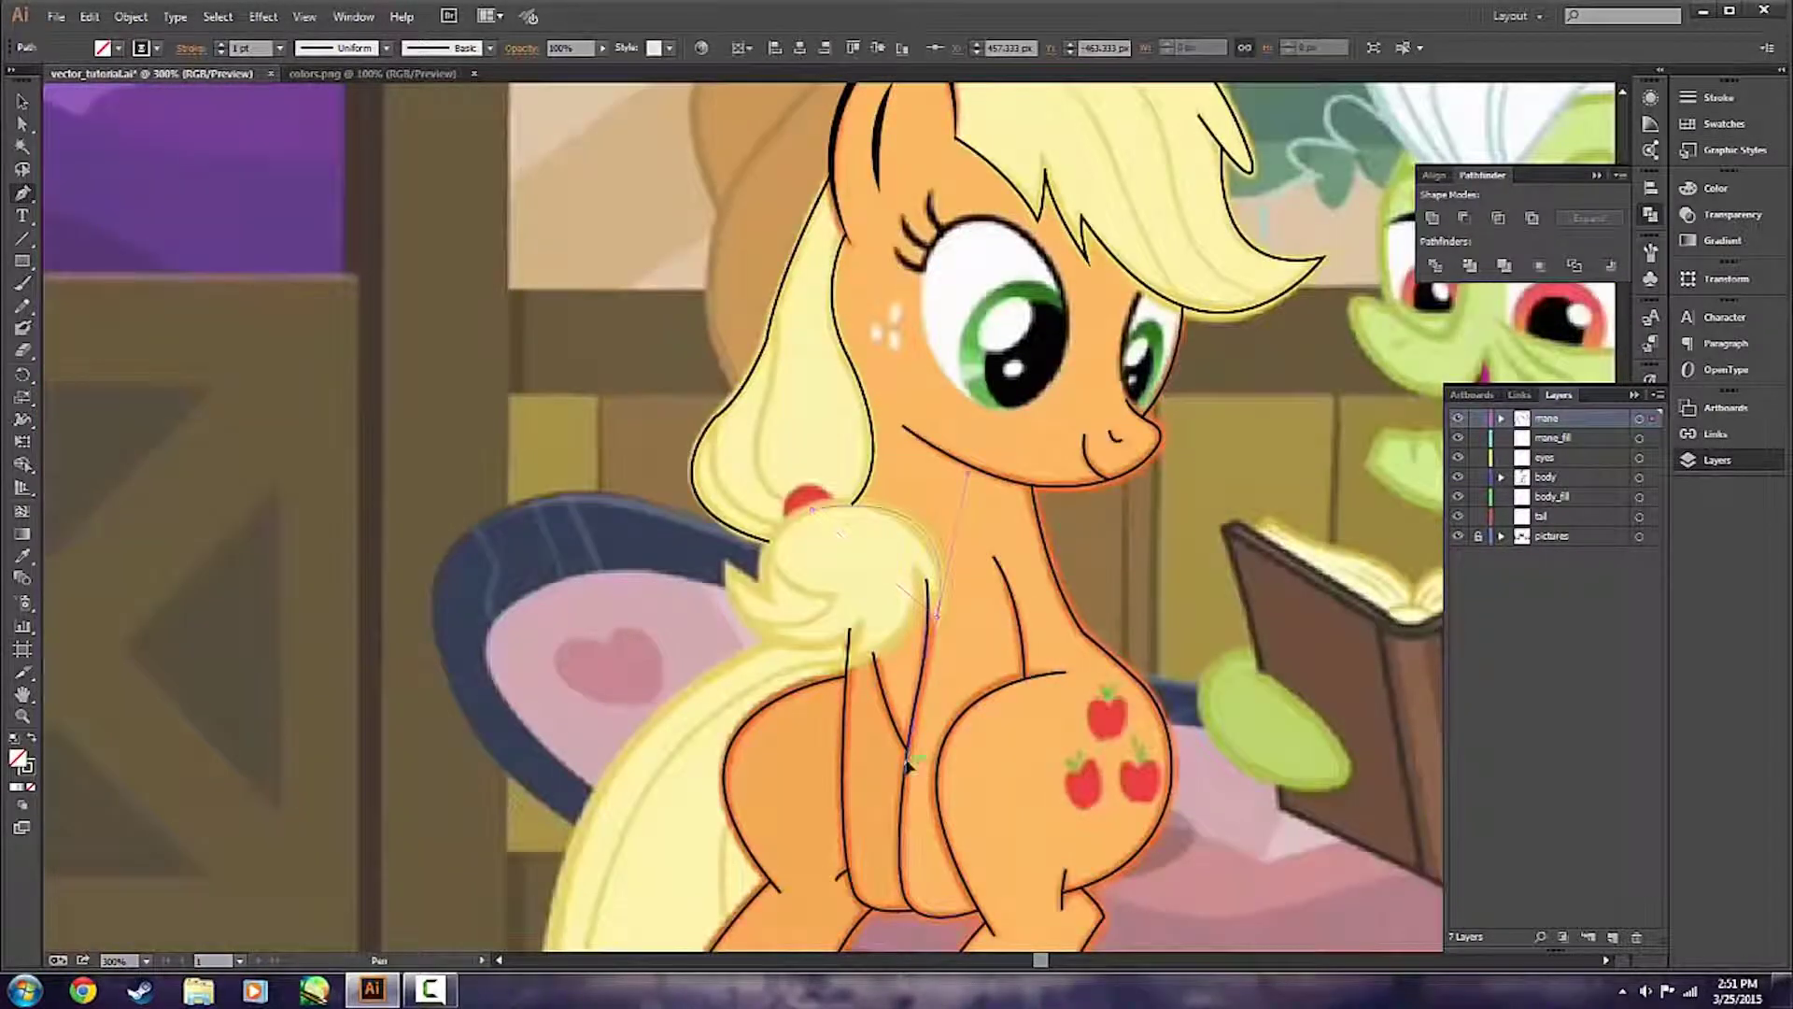
left_click(959, 467)
left_click_drag(934, 616, 905, 567)
left_click(915, 569)
scroll(855, 668, "up", 1)
left_click_drag(826, 661, 693, 682)
left_click_drag(844, 605, 689, 613)
left_click(755, 632)
Complete the tuft's outline with the flicked tips at its back and the curve up to the hair band.
left_click_drag(679, 530, 688, 460)
left_click(679, 529)
left_click_drag(733, 568, 781, 593)
left_click(733, 568)
left_click_drag(792, 454, 890, 419)
left_click(835, 474, "ctrl")
key("ctrl+minus")
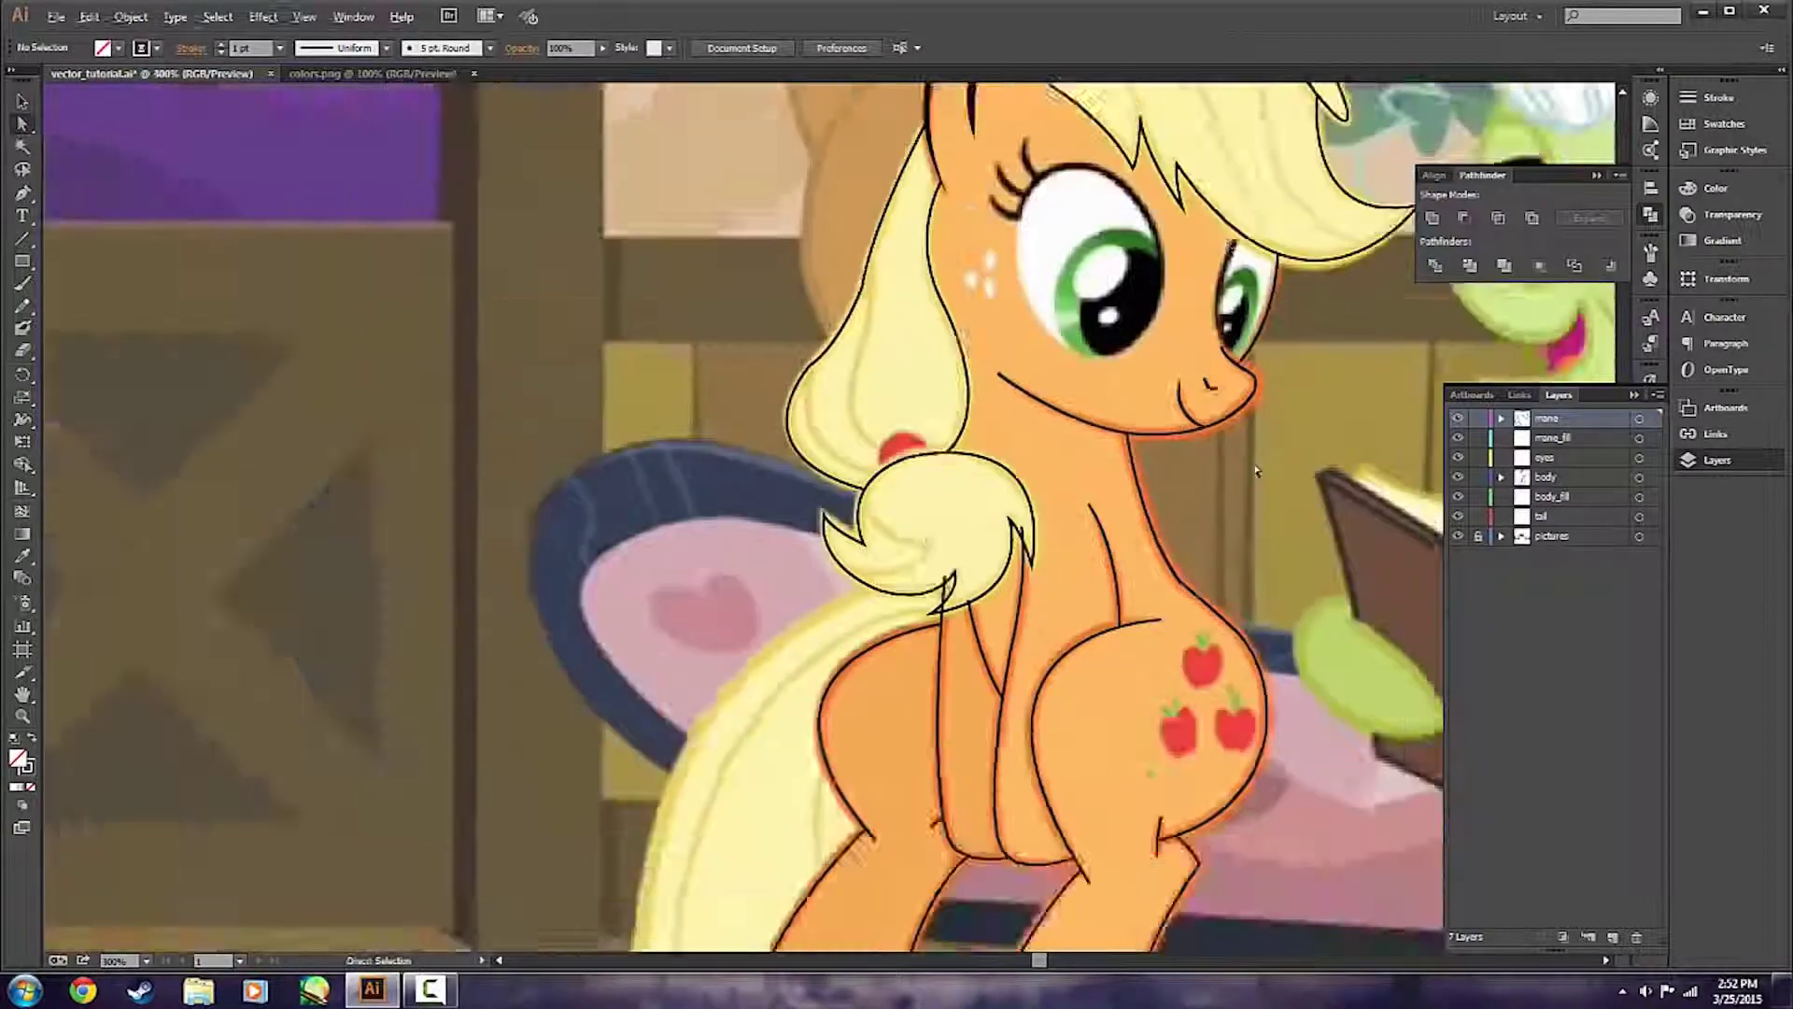
Draw the outer inner-strand line of the forelock from the crown down to its lower edge near the tip.
left_click_drag(1256, 470, 1077, 673)
left_click(902, 171)
mouse_move(1083, 304)
left_mouse_down()
mouse_move(1109, 439)
mouse_move(1256, 437)
left_mouse_up()
left_click(1084, 303)
left_click(1268, 412, "ctrl")
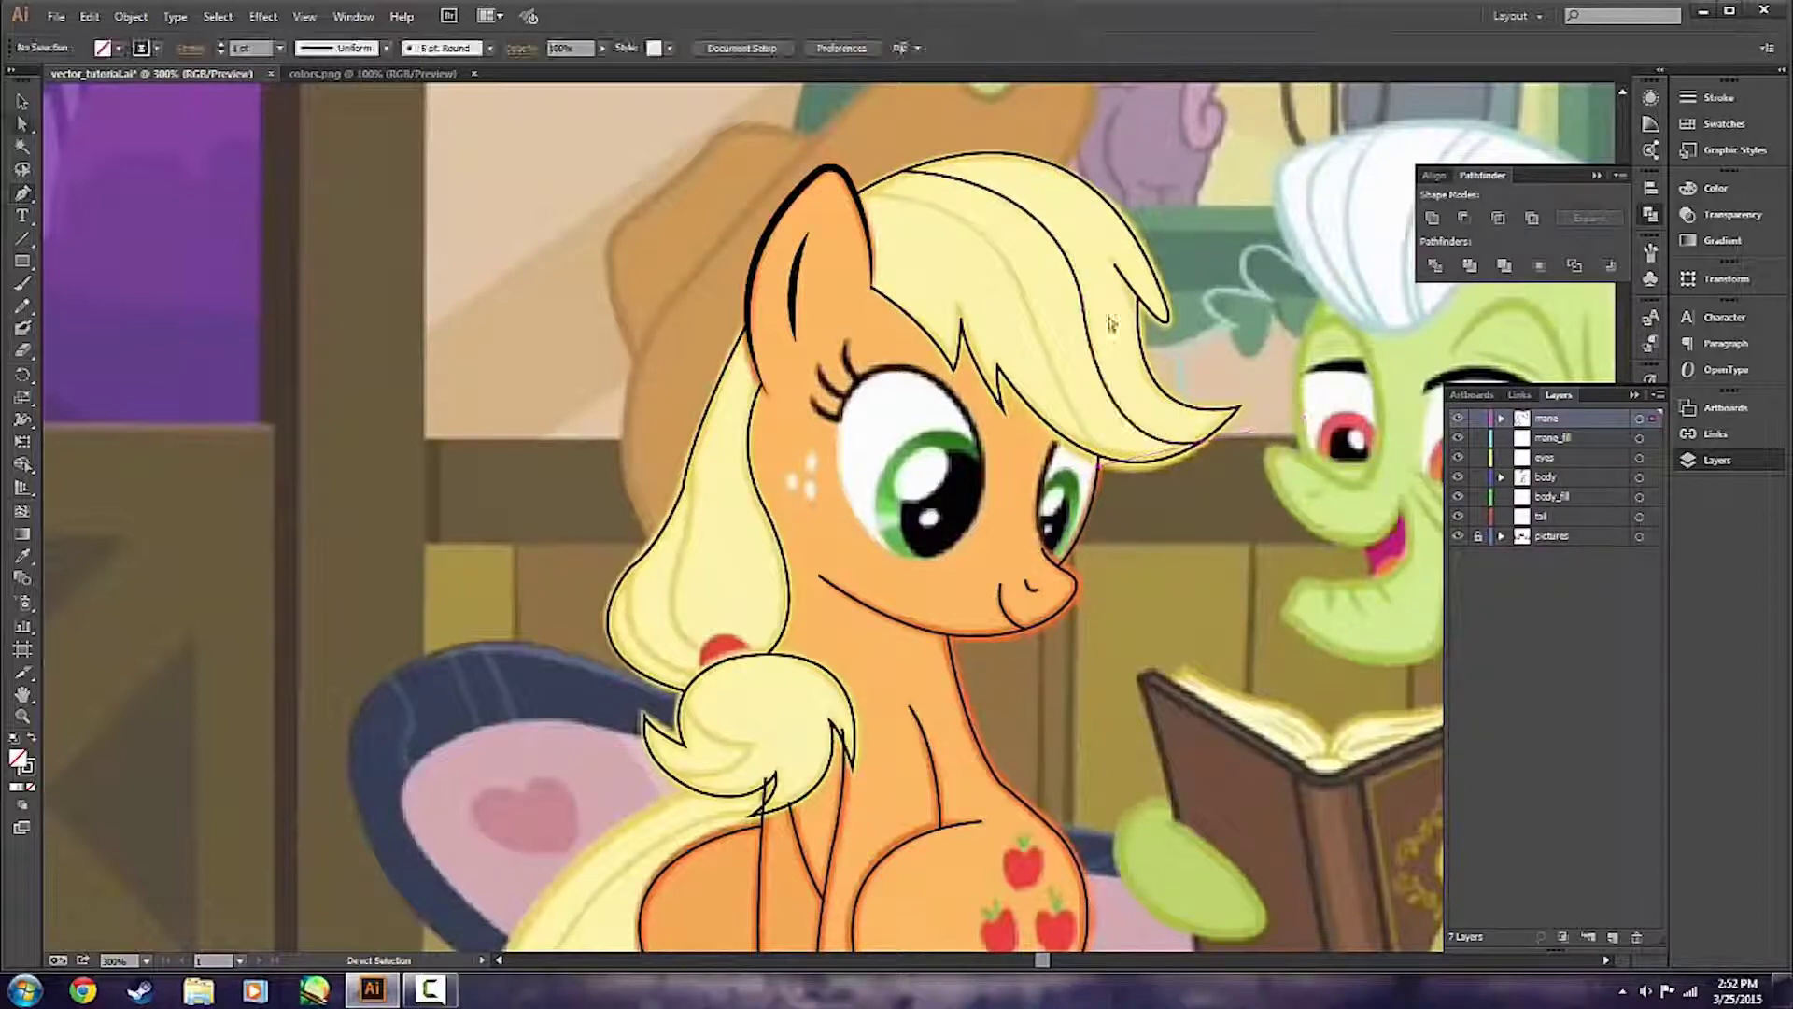
Draw a second strand line in the forelock from beside the ear to the lower edge and adjust its ends.
left_click(860, 194)
left_click_drag(1032, 315, 1078, 659)
scroll(1059, 388, "up", 3)
scroll(981, 234, "up", 1)
mouse_move(947, 162)
left_mouse_down()
mouse_move(902, 153)
mouse_move(955, 184)
mouse_move(961, 170)
left_mouse_up()
left_click_drag(1147, 705, 1206, 742)
left_click(1133, 548, "ctrl")
Draw the two inner strand lines of the side mane, starting from its back edge and running toward the hair band.
scroll(1074, 533, "down", 2)
key("p")
key("ctrl+plus")
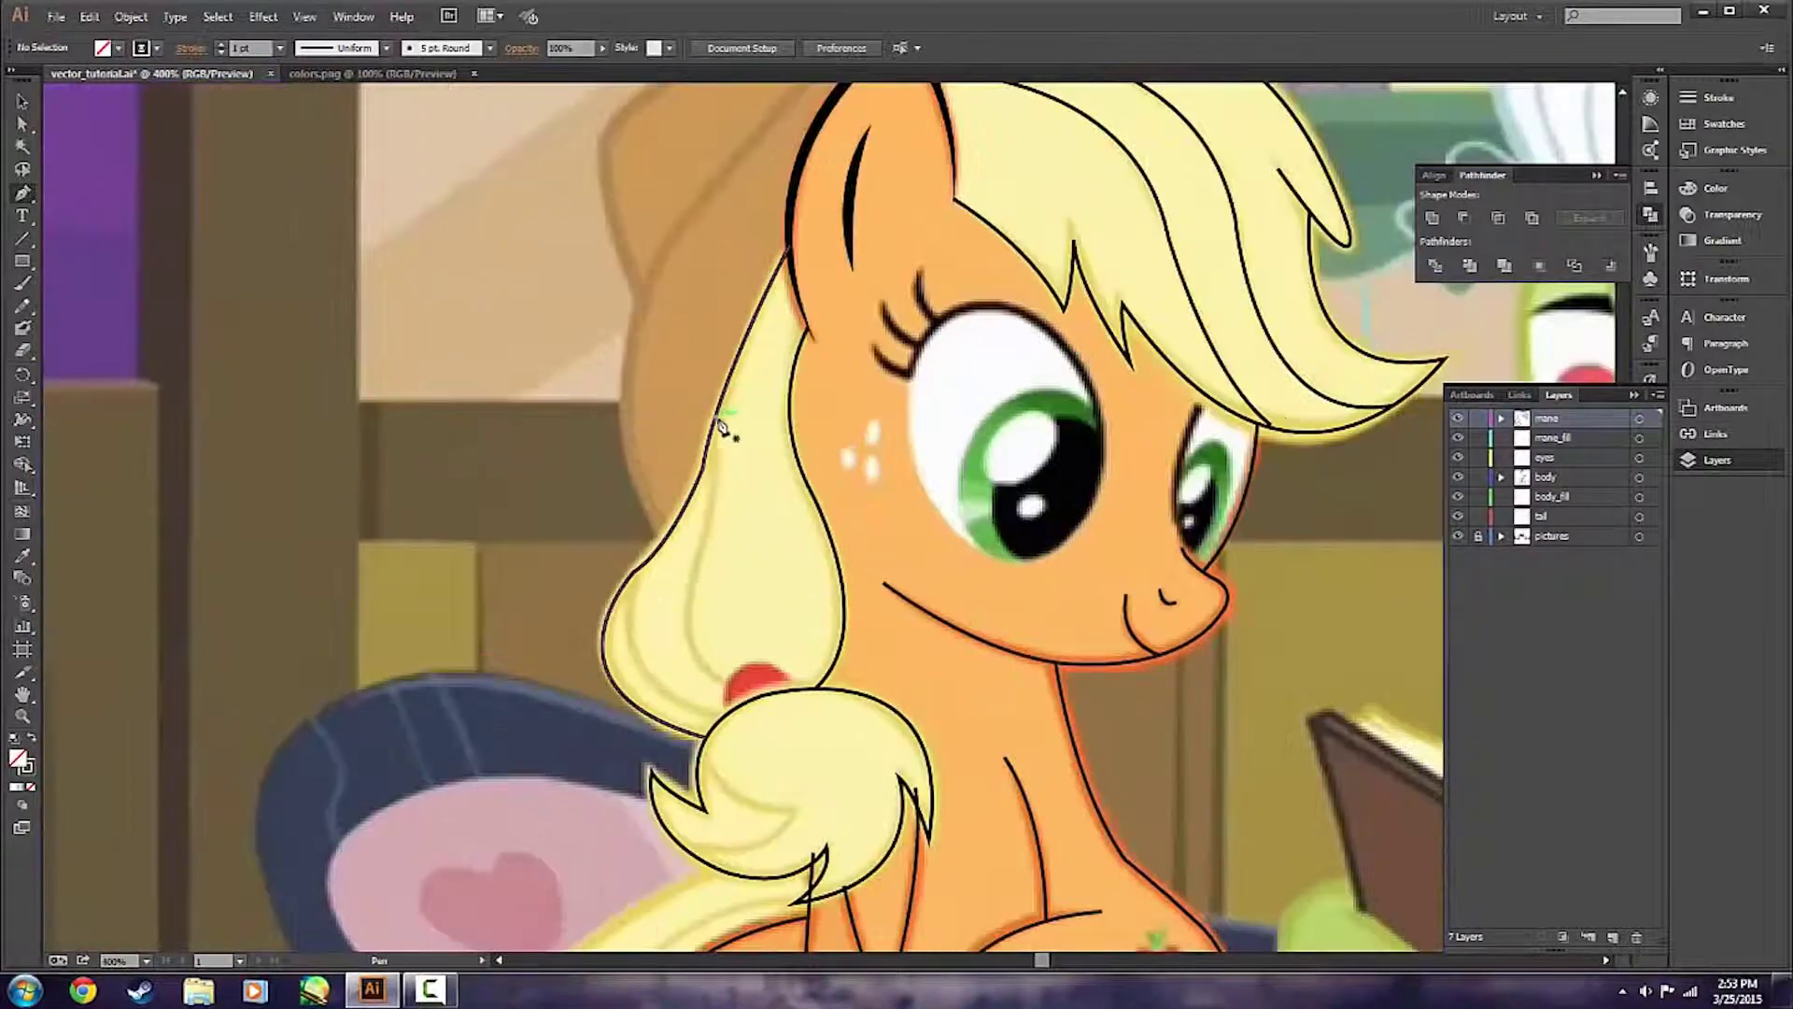
left_click(714, 420)
left_click_drag(696, 593, 866, 751)
left_click(763, 616, "ctrl")
left_click(641, 566)
left_click(788, 594, "ctrl")
Draw the curved inner strand line of the tuft below the hair band, with a sharp corner leading into its flicked tip.
scroll(789, 594, "down", 2)
left_click(701, 617)
left_click_drag(792, 676, 861, 669)
left_click(792, 675)
left_click_drag(677, 705, 570, 674)
left_click(886, 618, "ctrl")
Look over the traced mane line art and examine the untraced tail in the reference picture.
scroll(1002, 599, "right", 1)
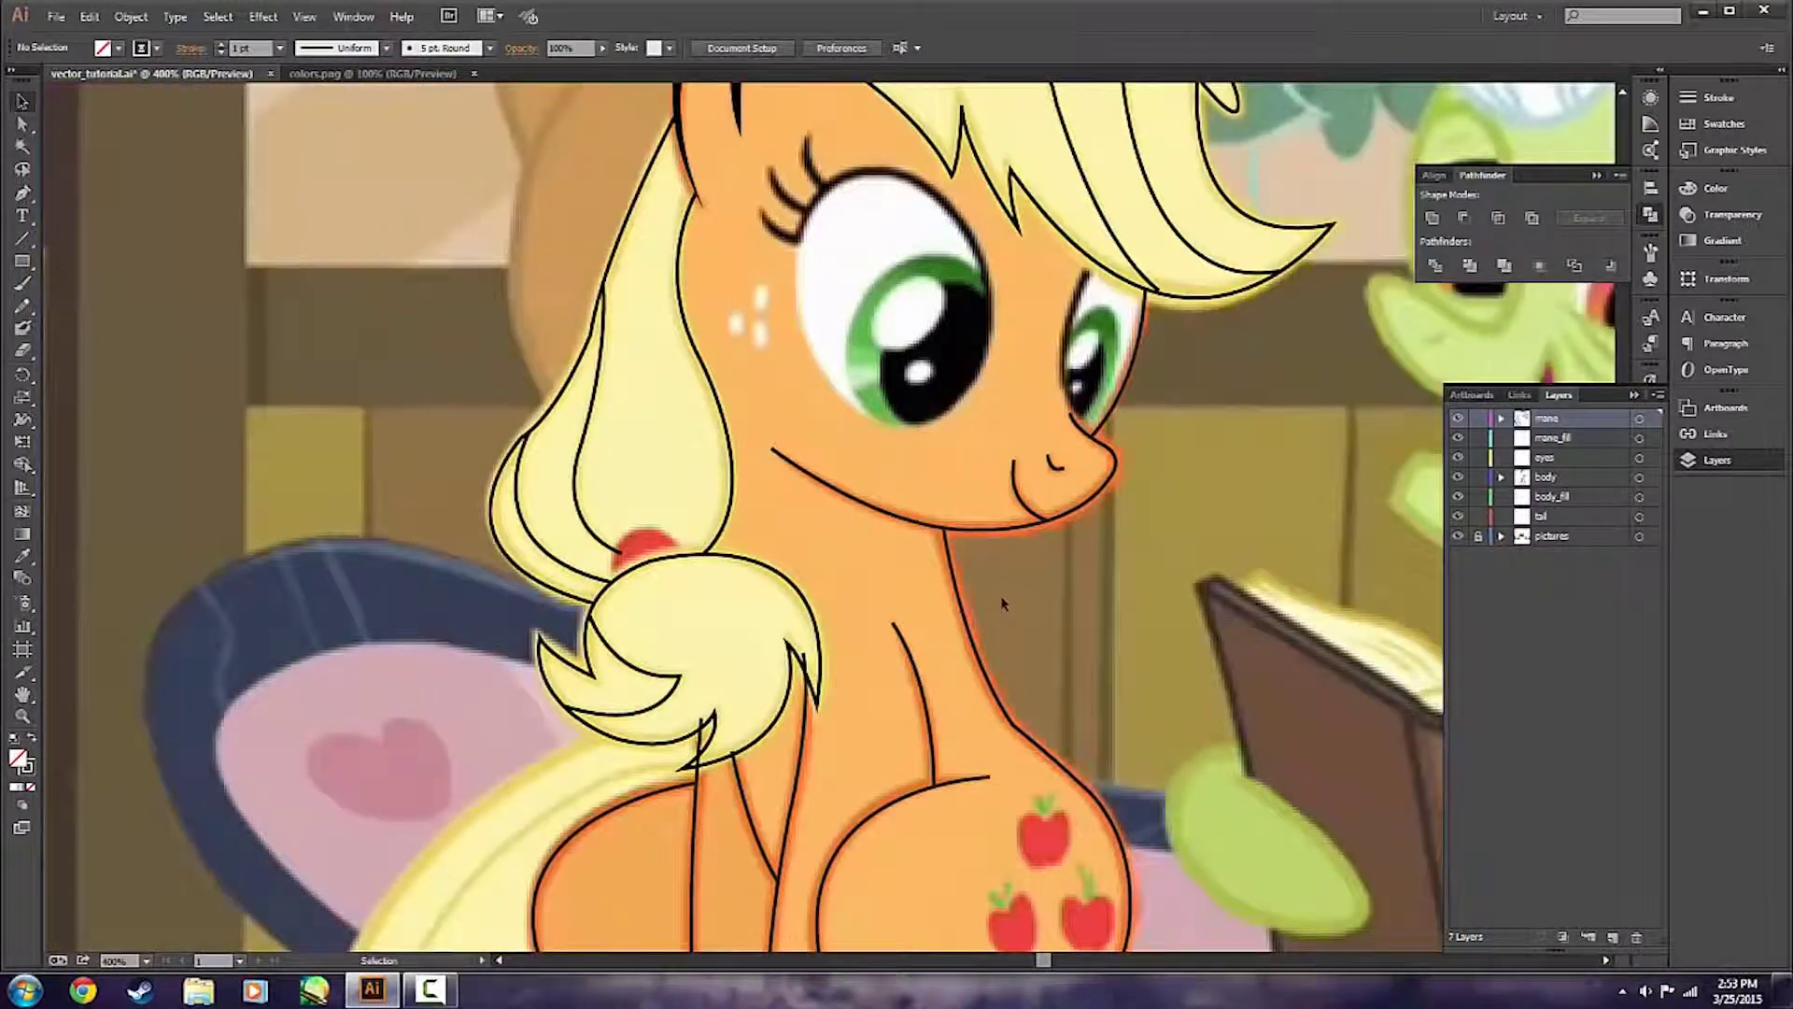
scroll(1027, 701, "down", 2)
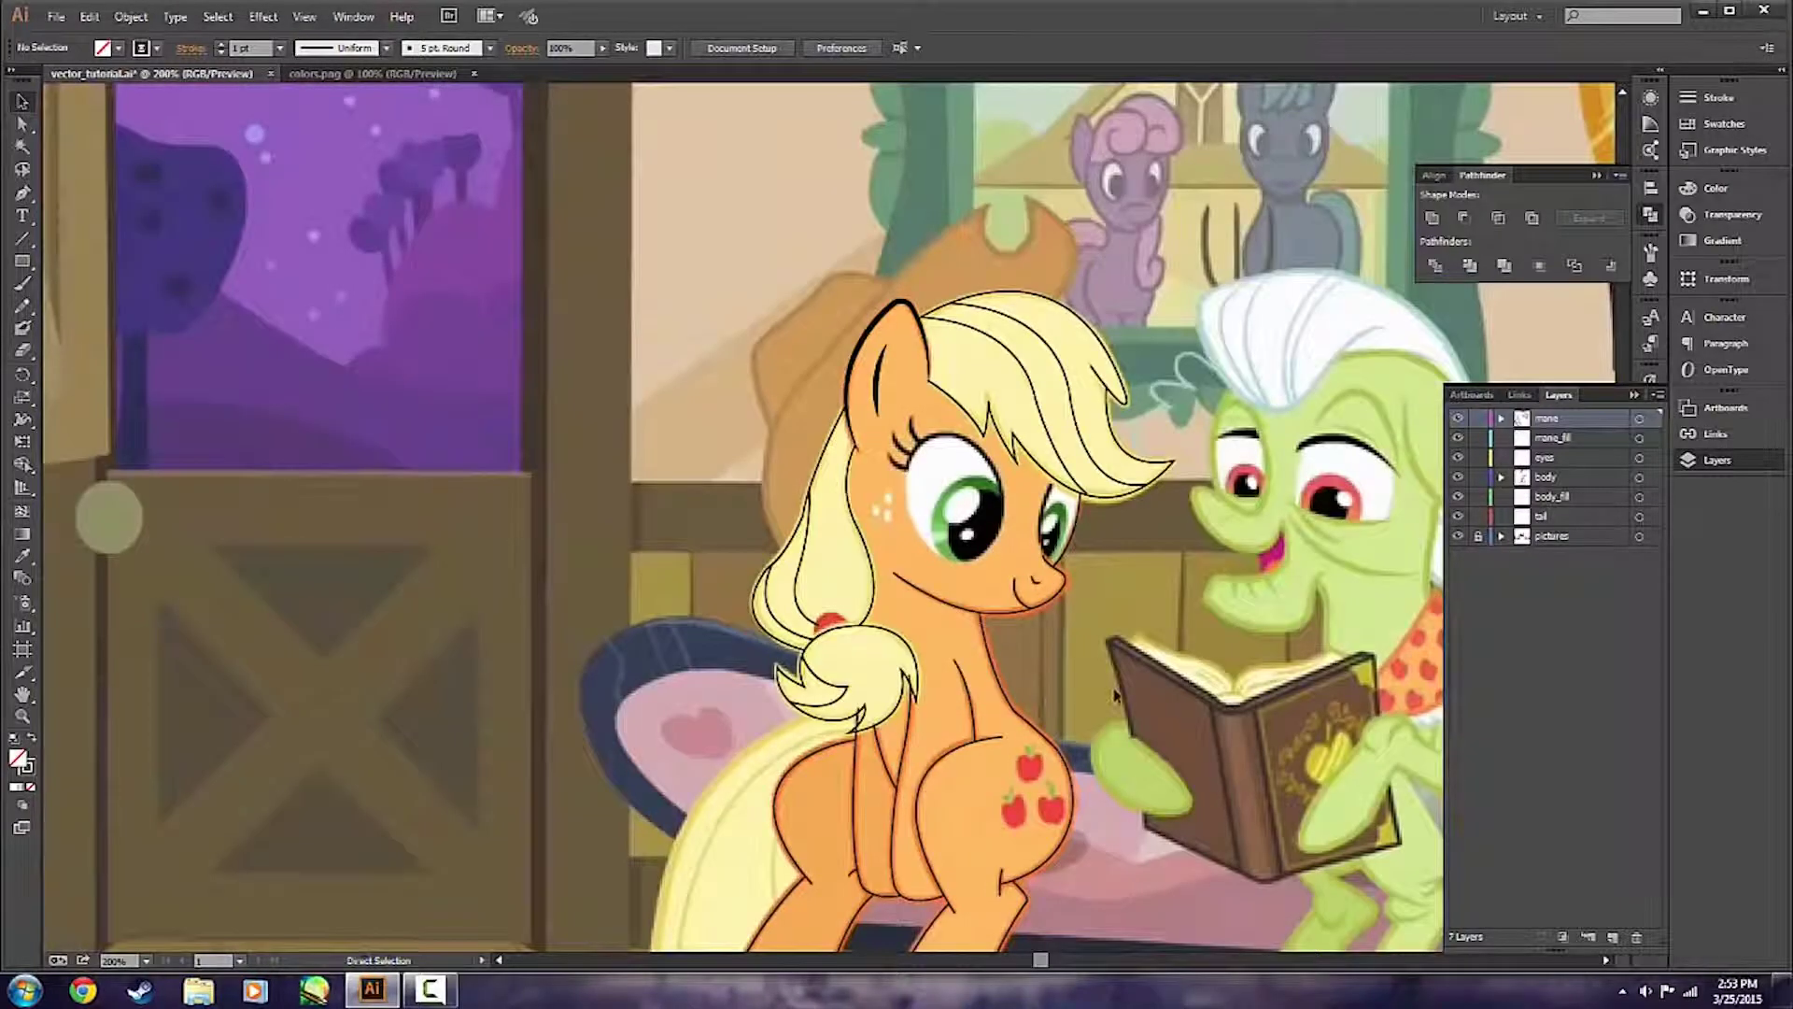
scroll(1116, 696, "down", 4)
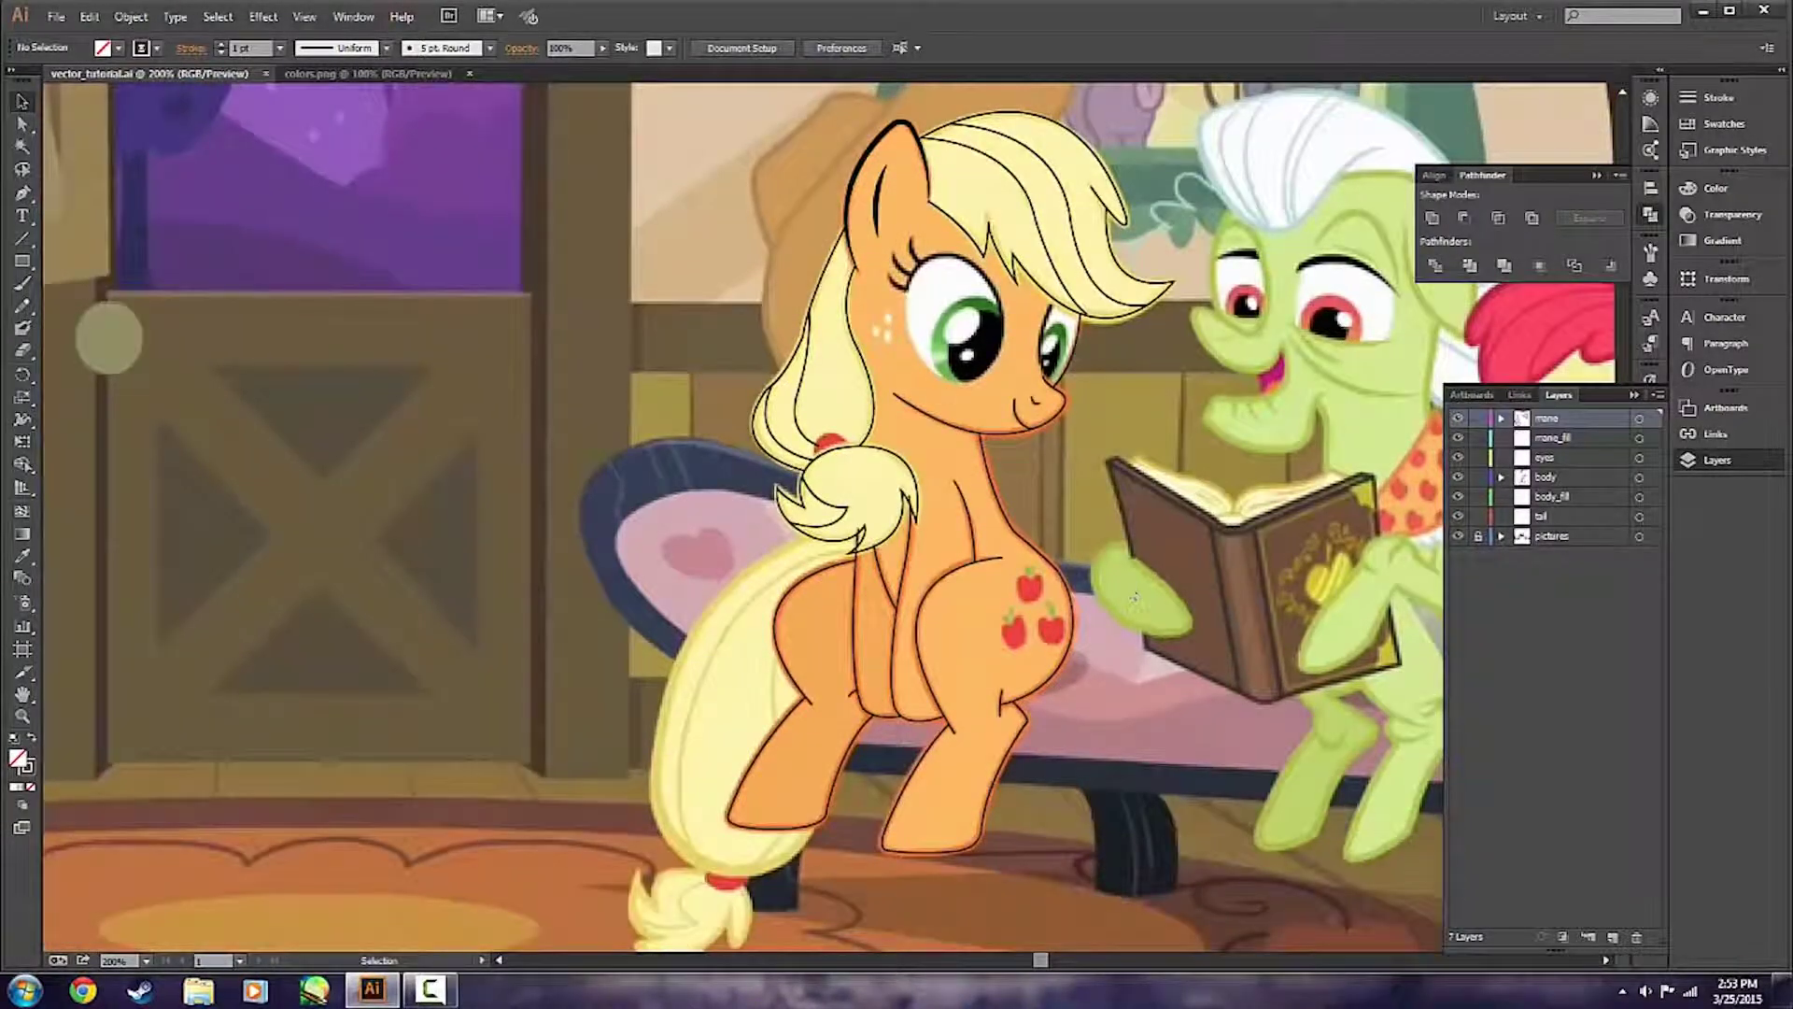
scroll(1322, 575, "up", 2)
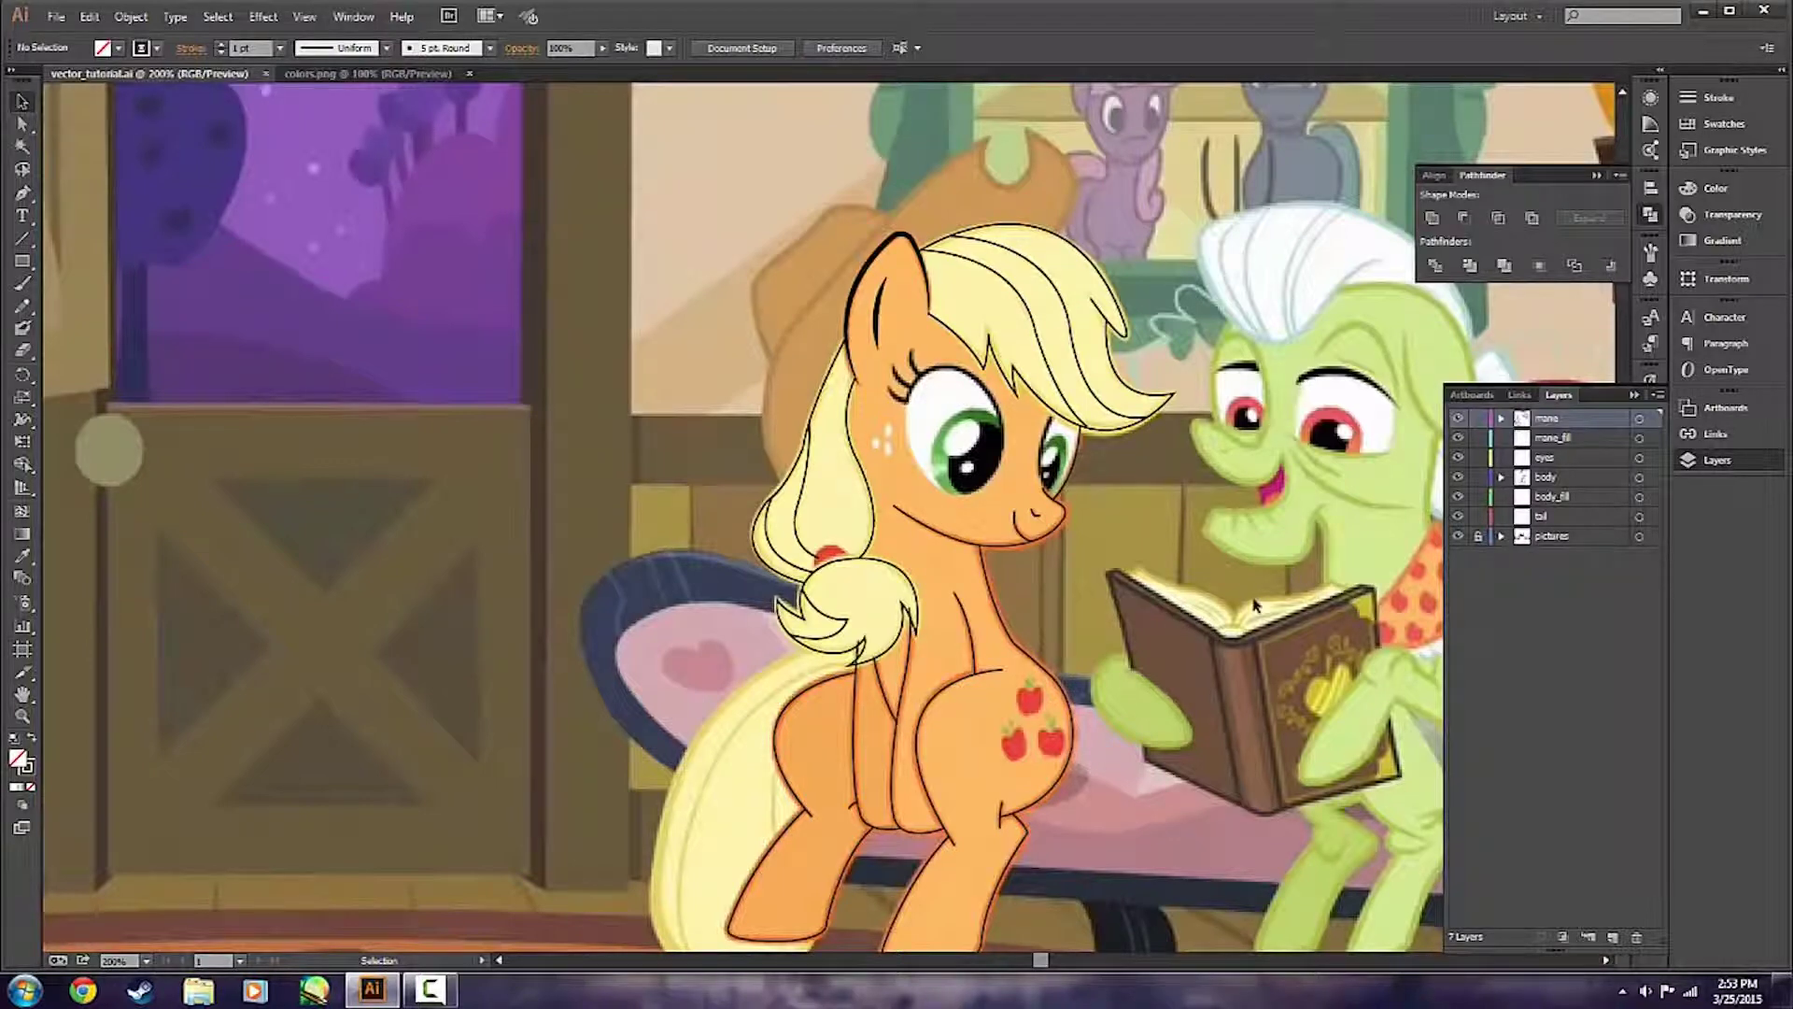
scroll(1217, 591, "up", 1)
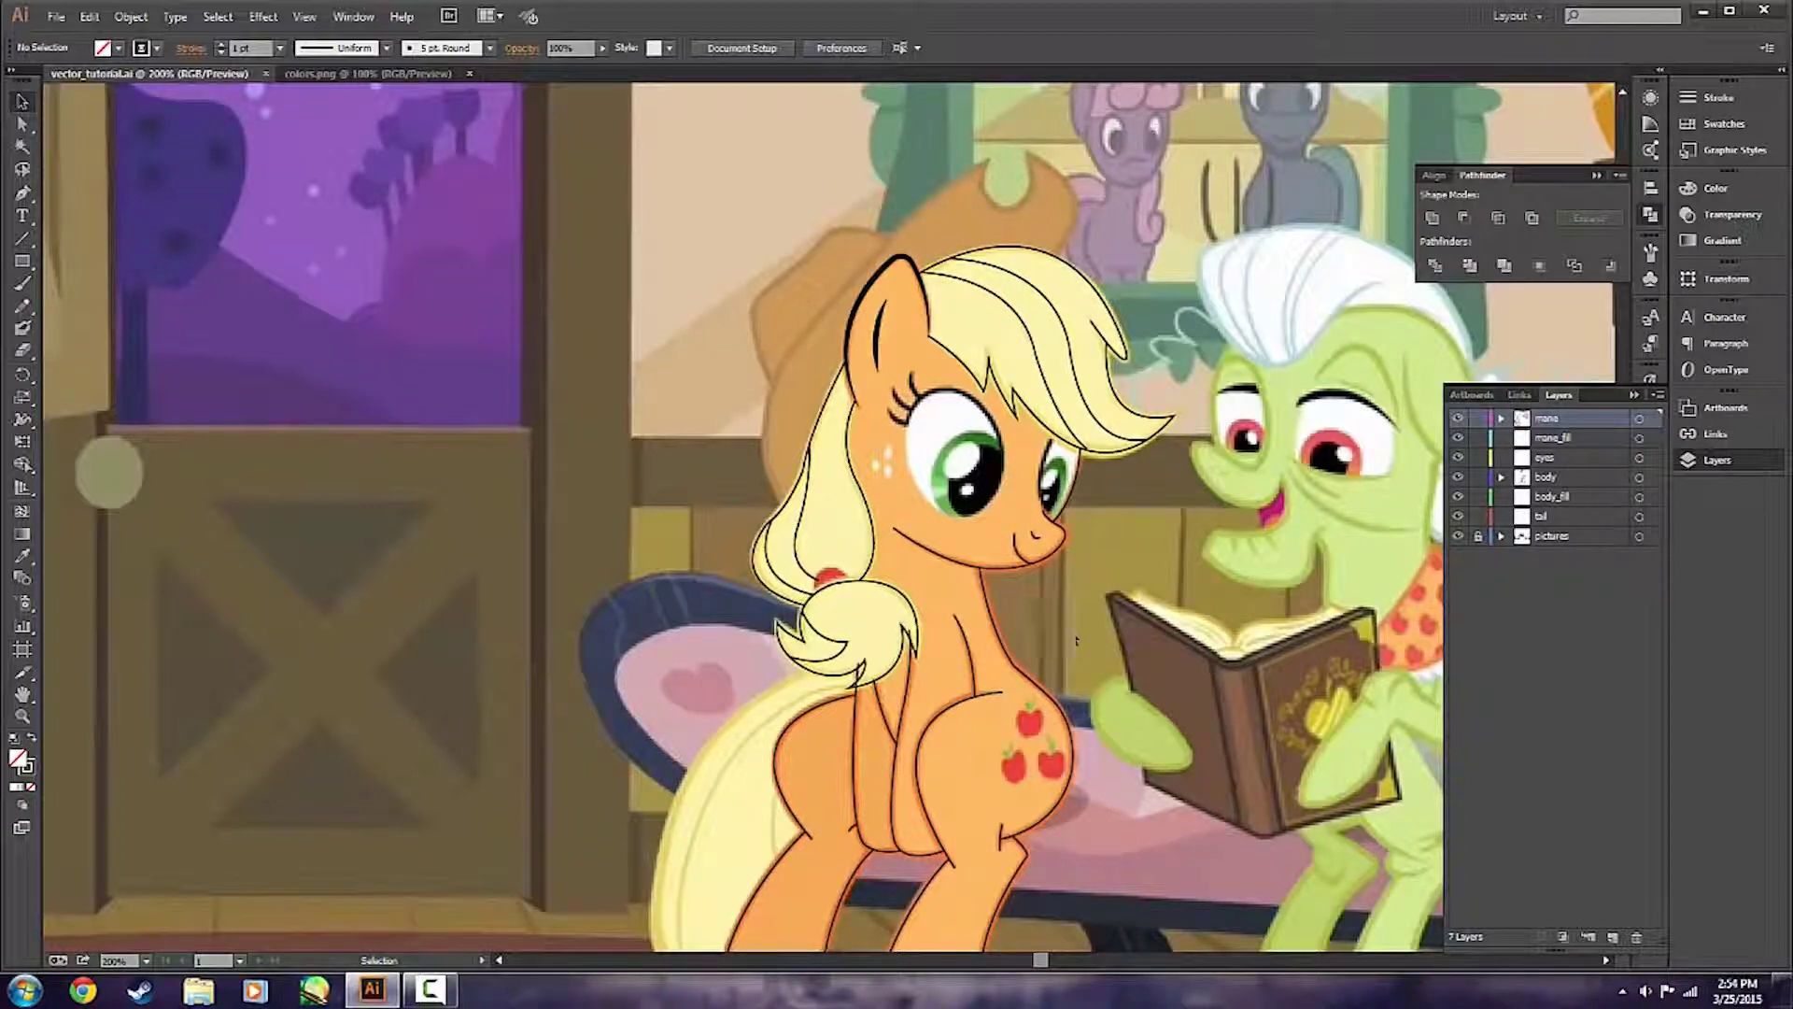
key("p")
scroll(1131, 644, "down", 3)
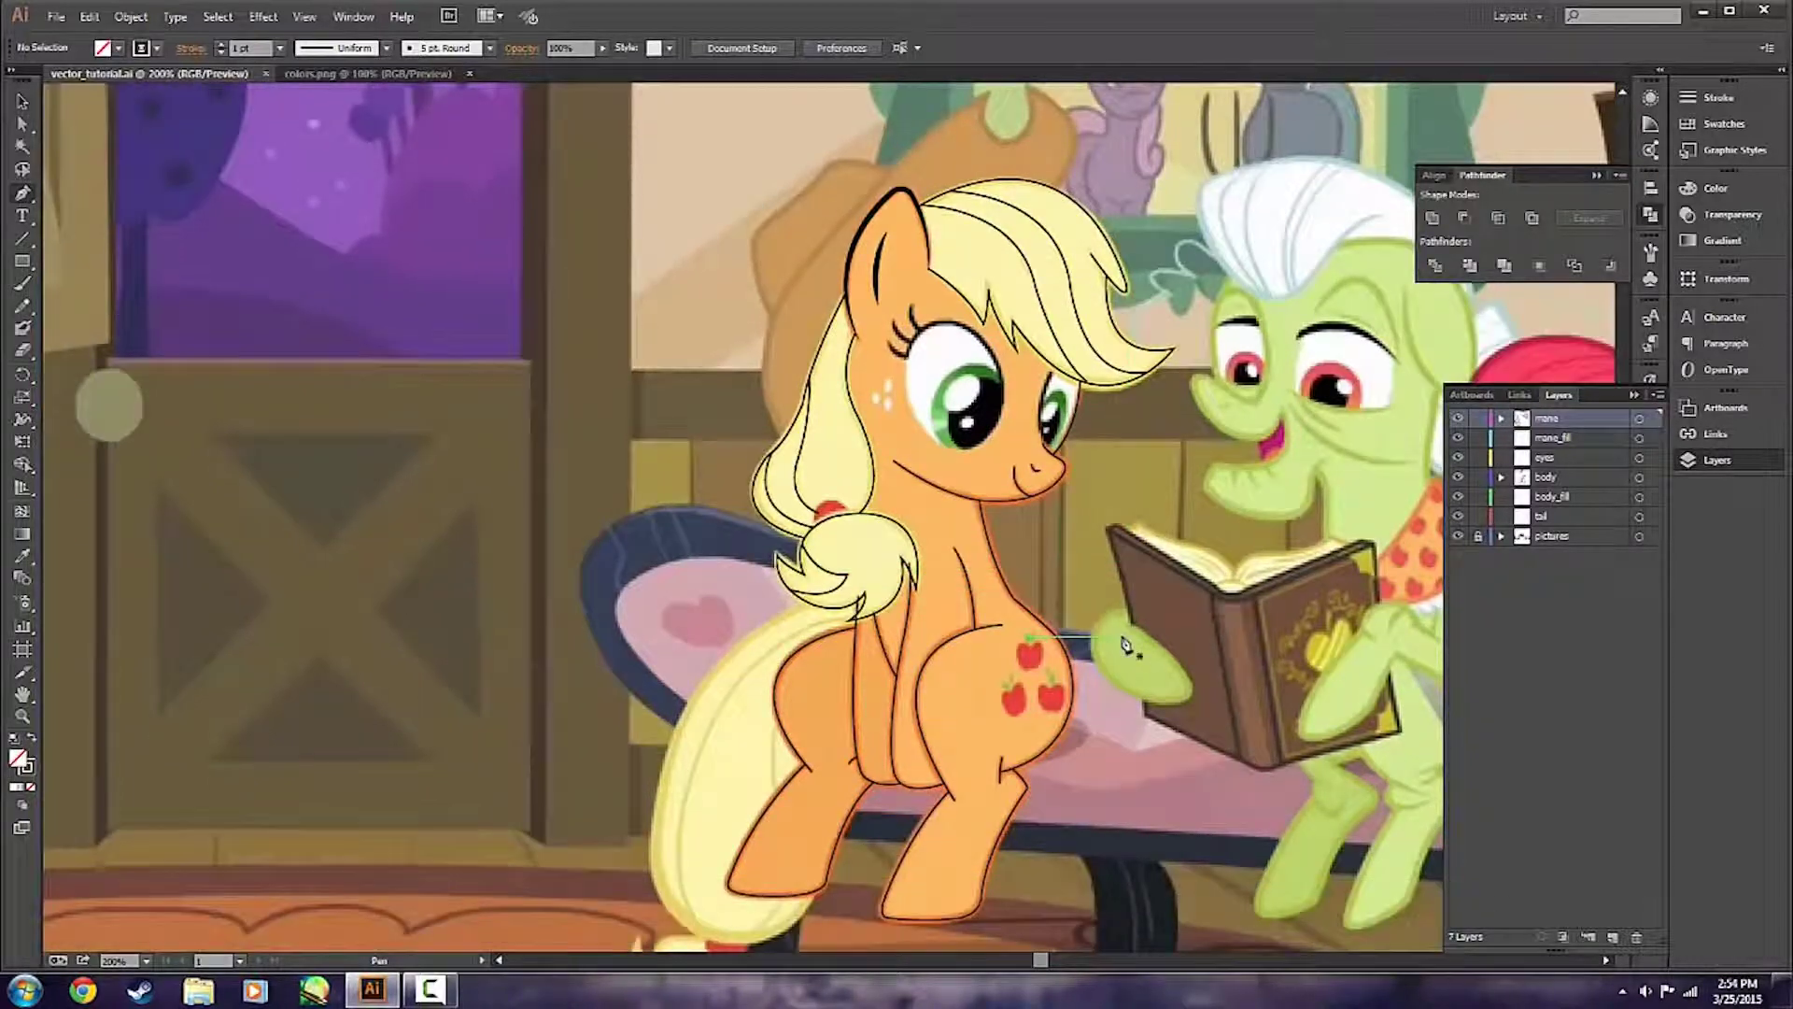
scroll(1046, 651, "down", 4)
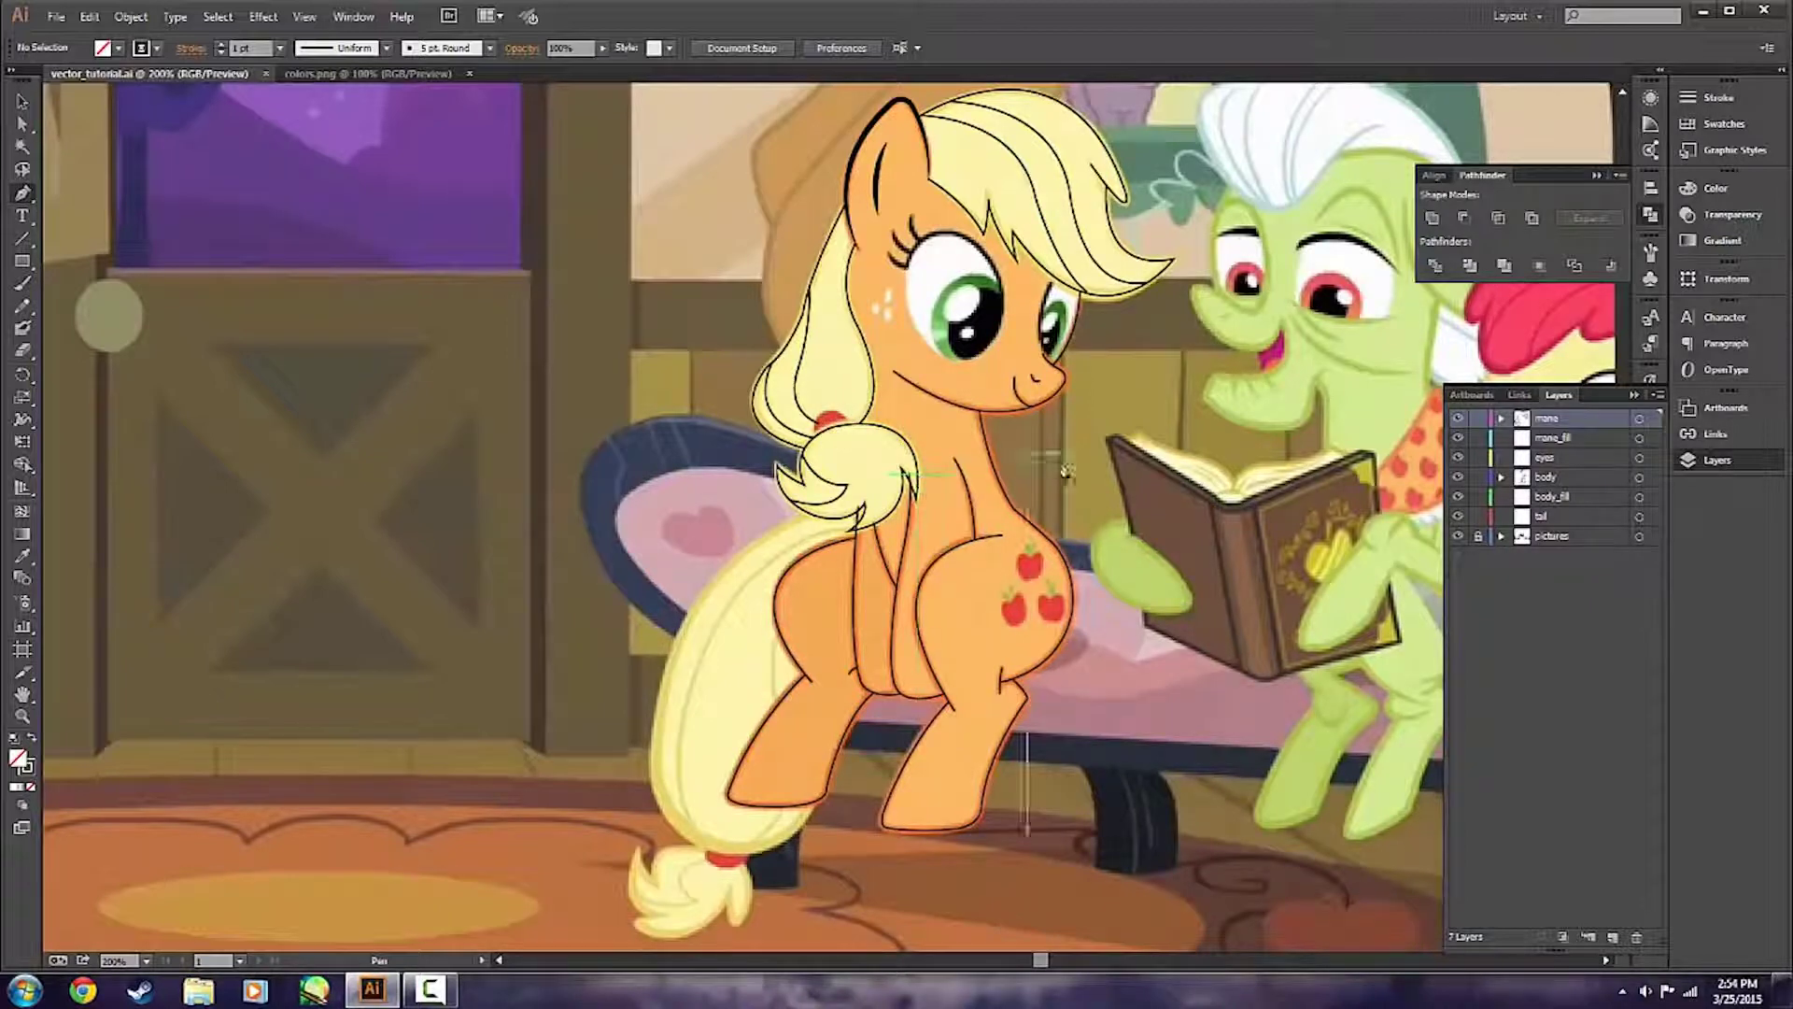
scroll(1132, 493, "up", 3)
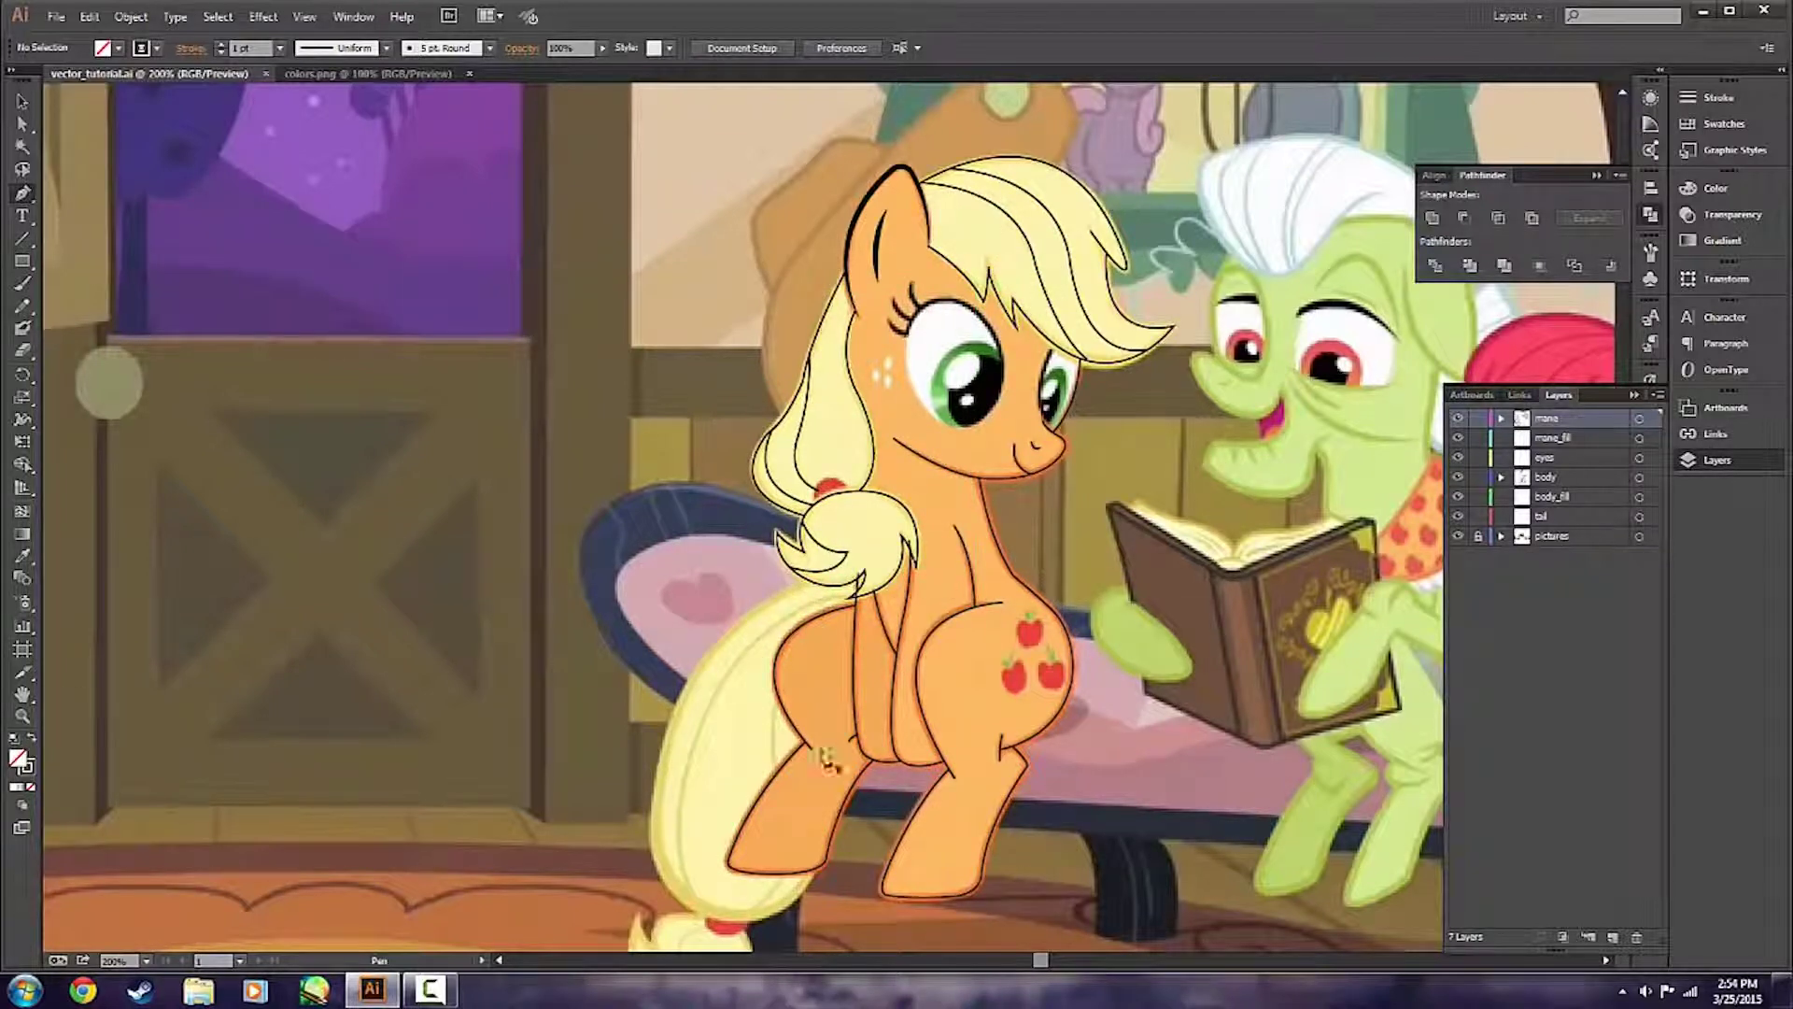
scroll(826, 759, "down", 2)
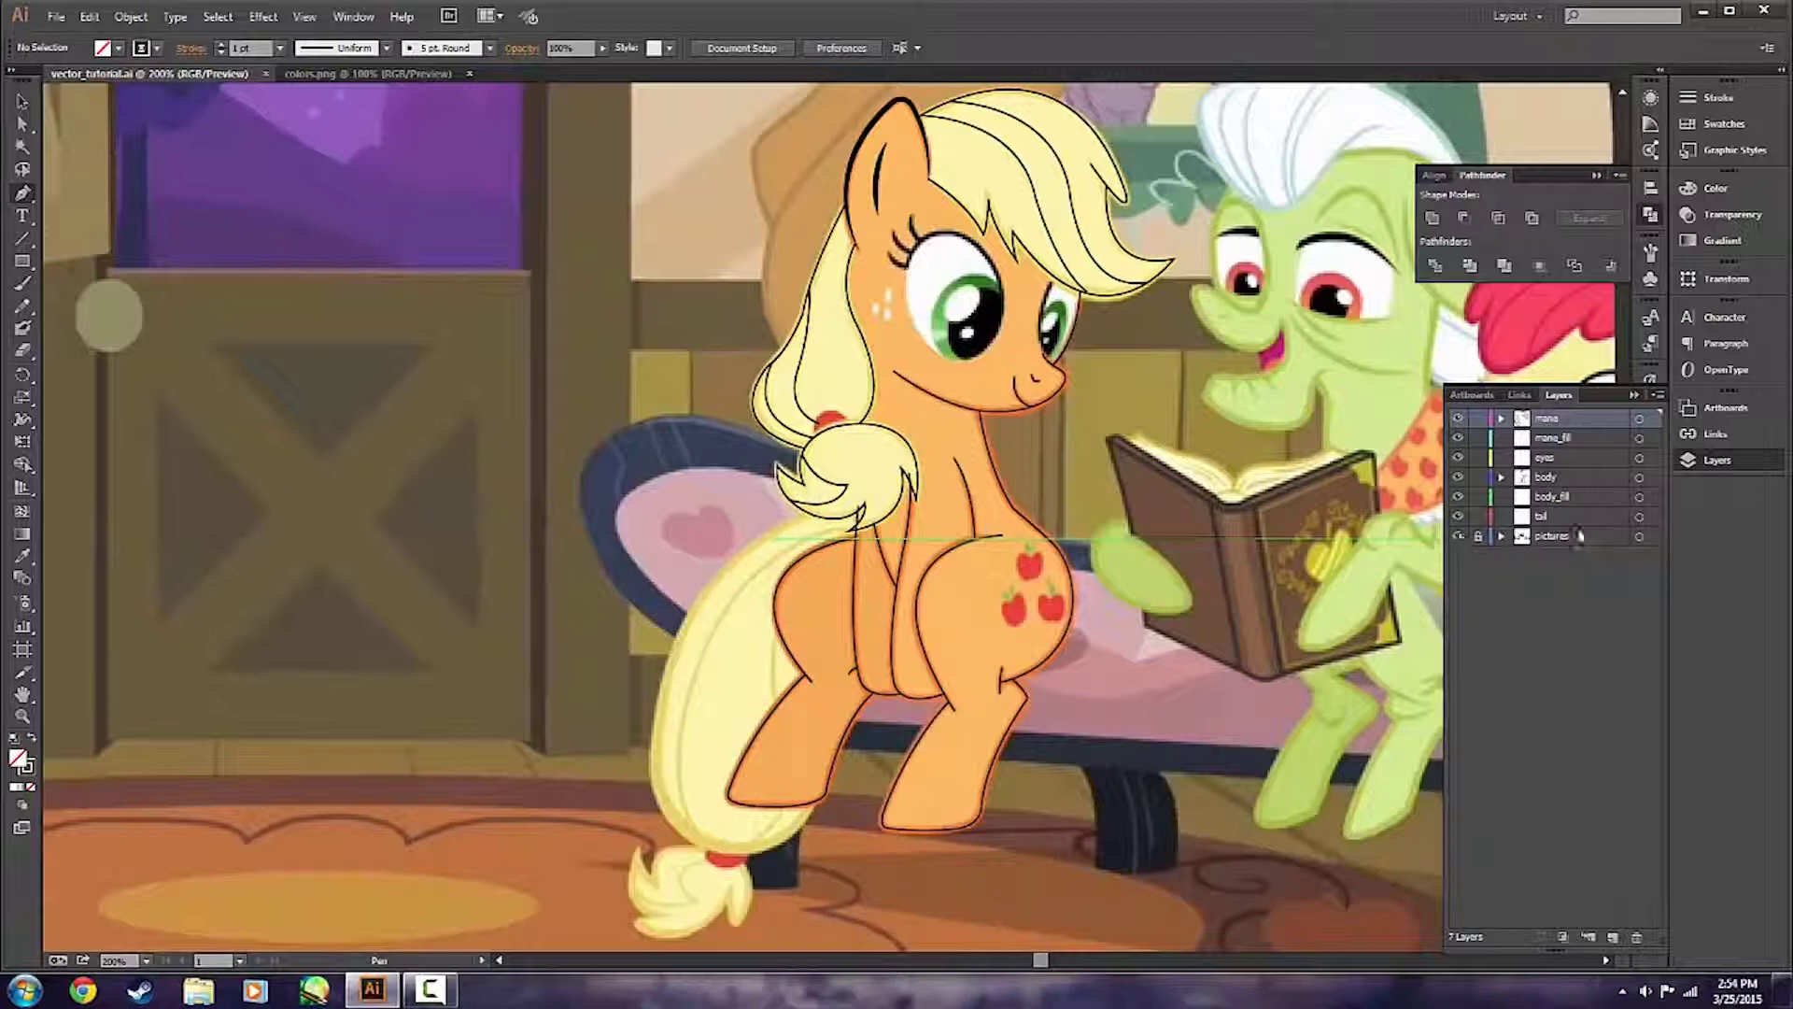
Draw the tail's outer outline on the tail layer, from below the mane tuft around the bottom to the hind leg.
left_click(1562, 516)
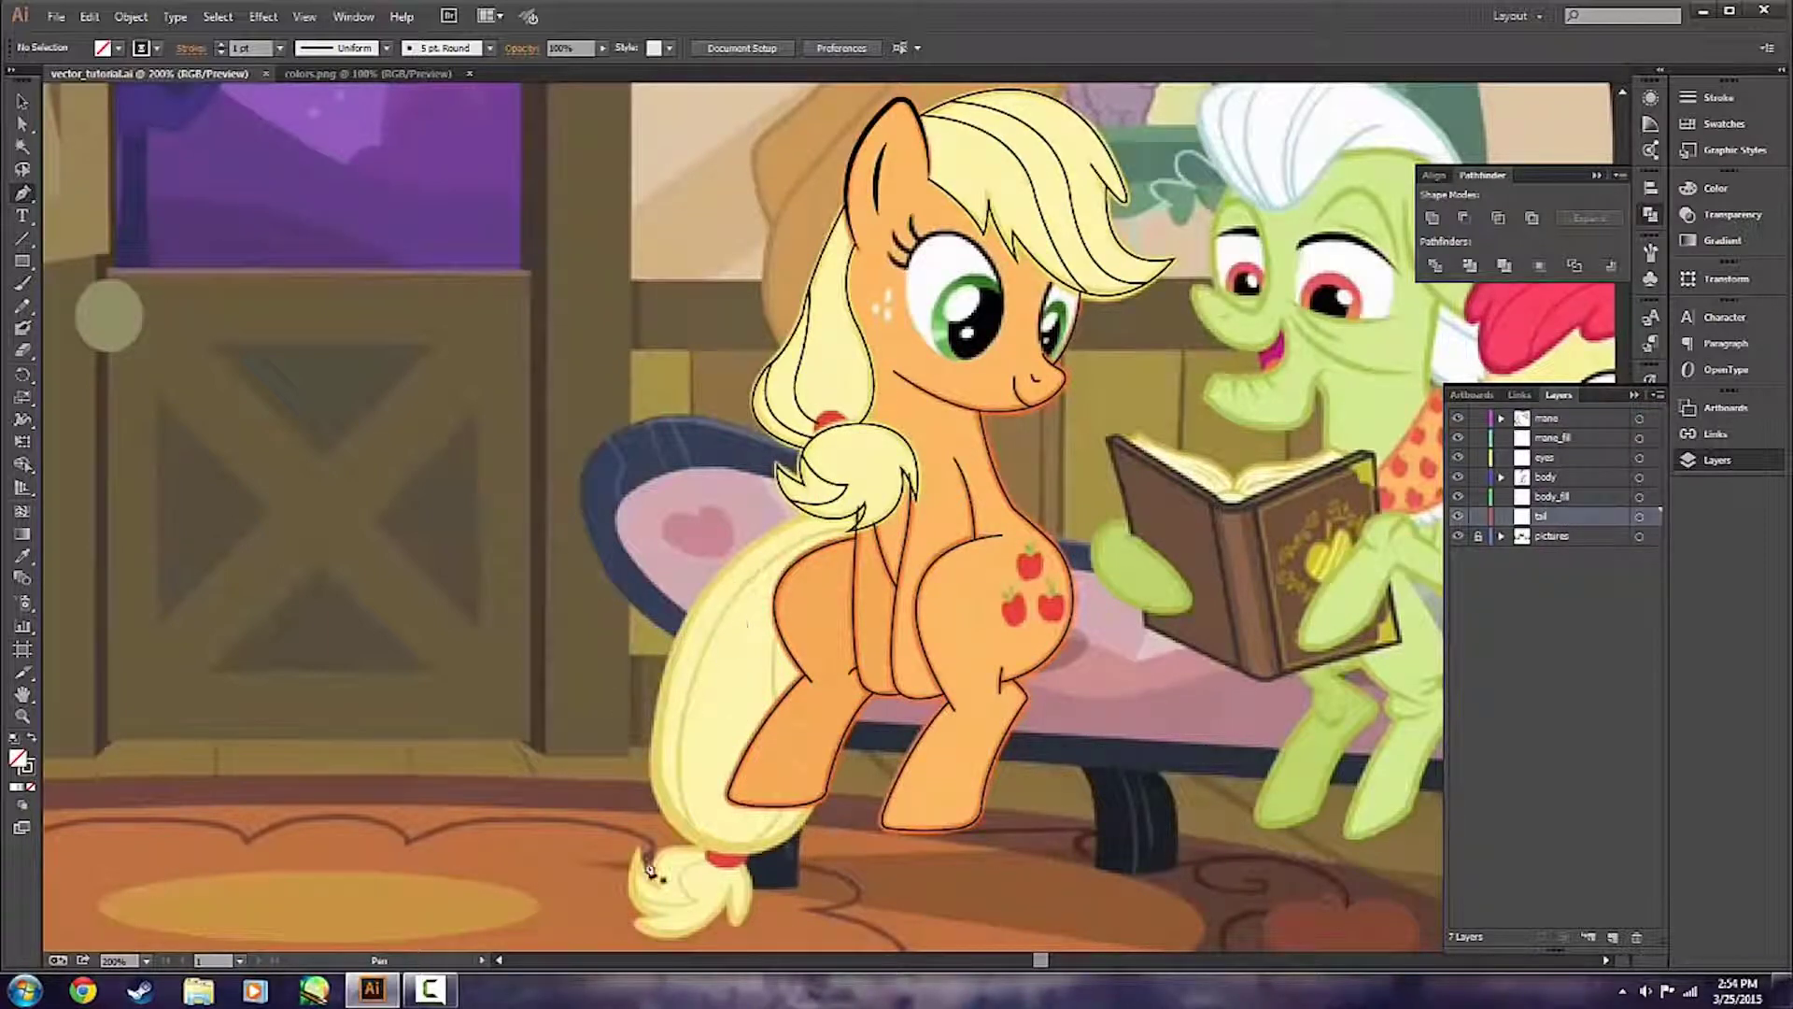
scroll(738, 551, "up", 2)
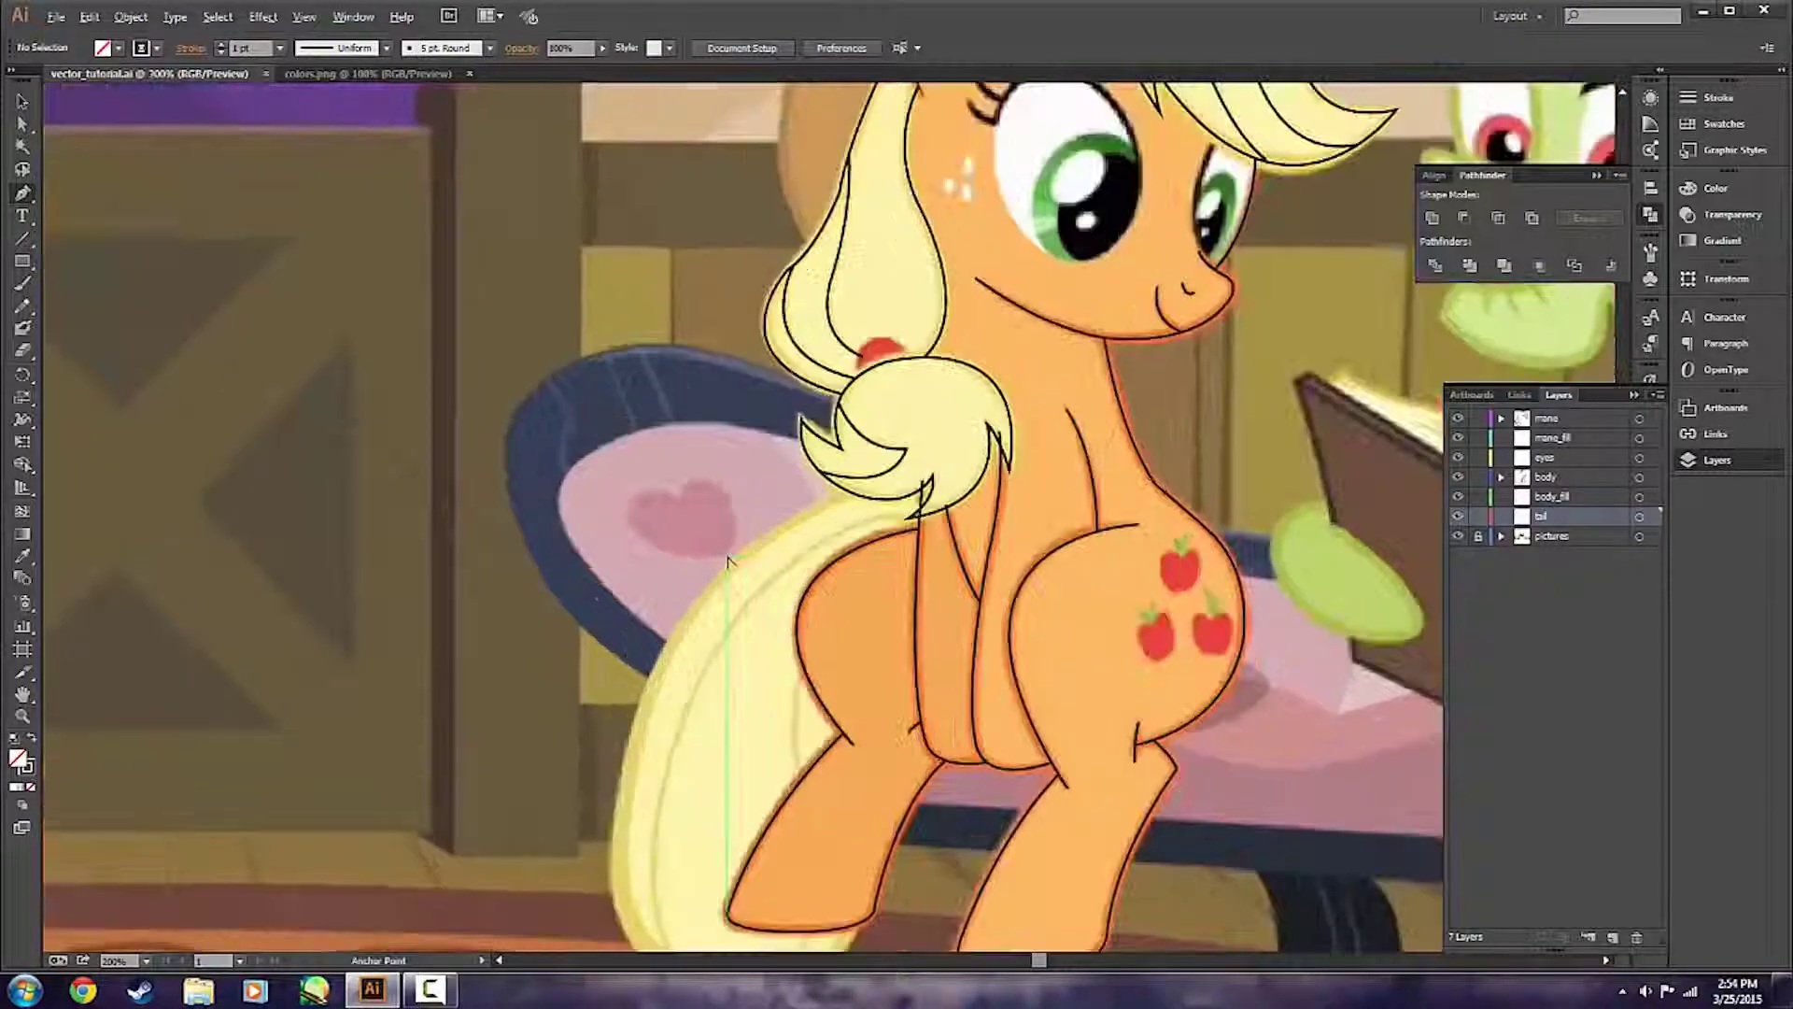
left_click(899, 477)
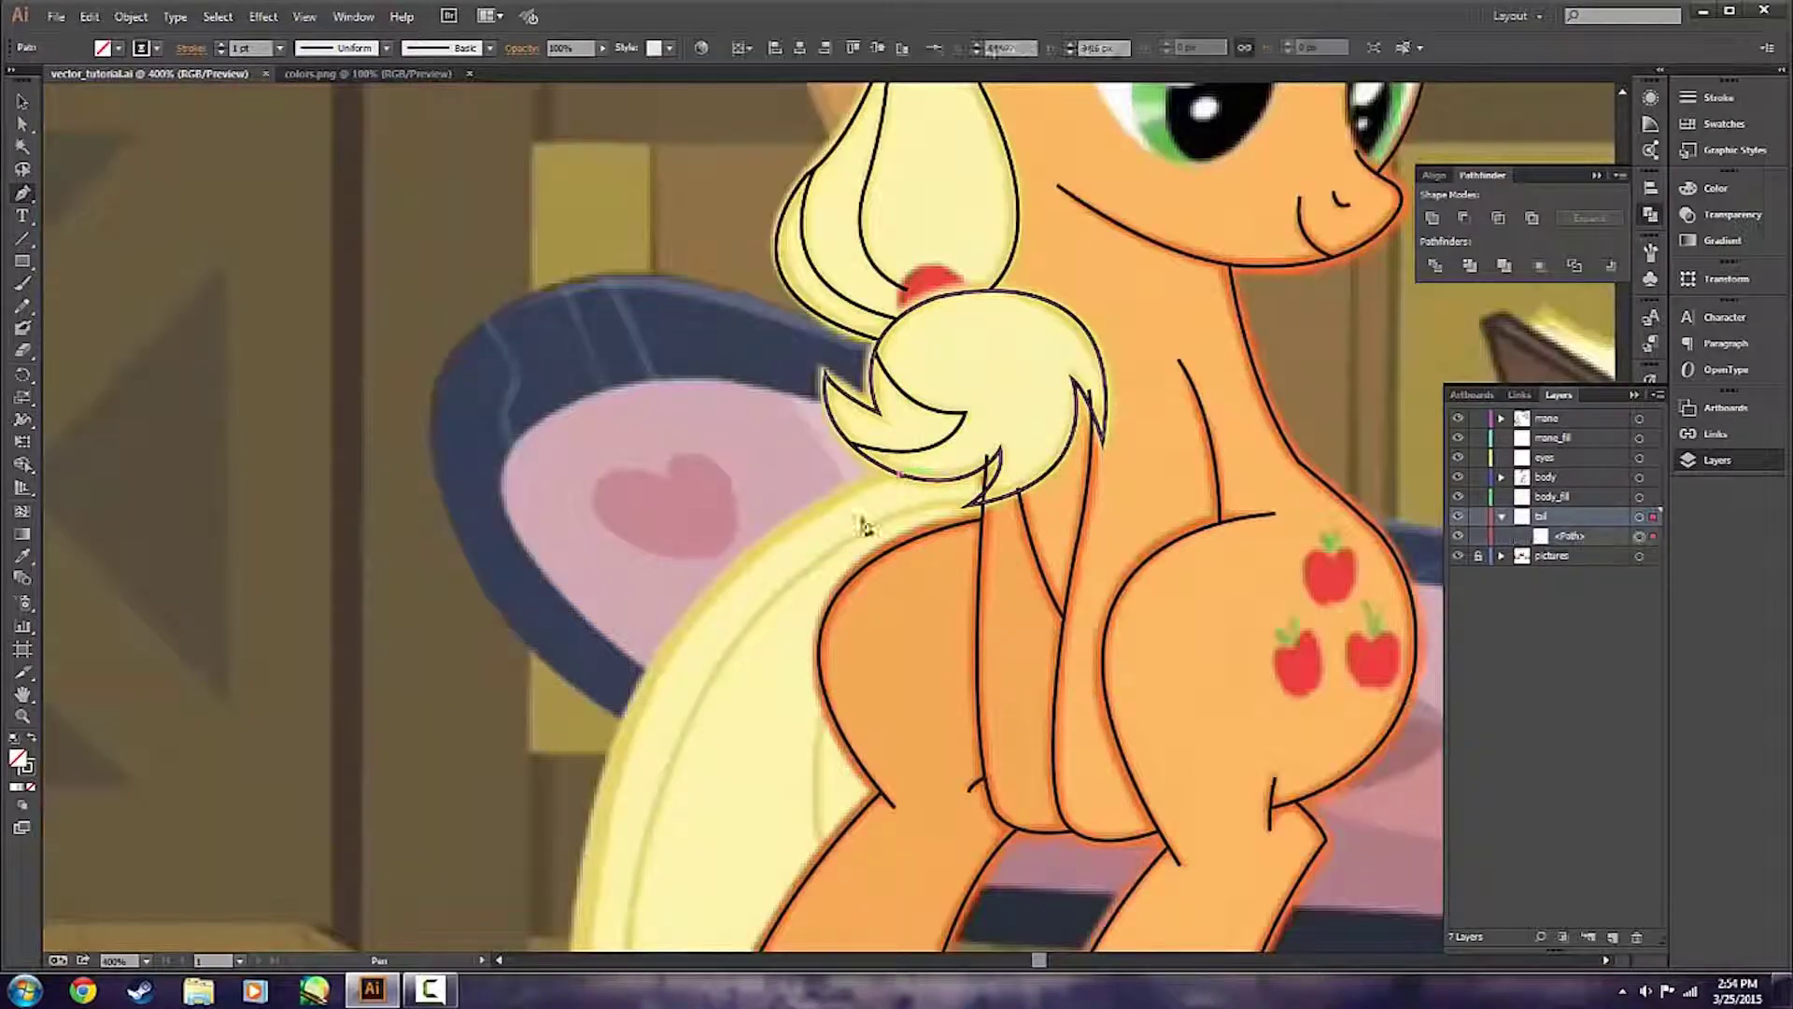
scroll(712, 692, "down", 1)
scroll(695, 671, "down", 3)
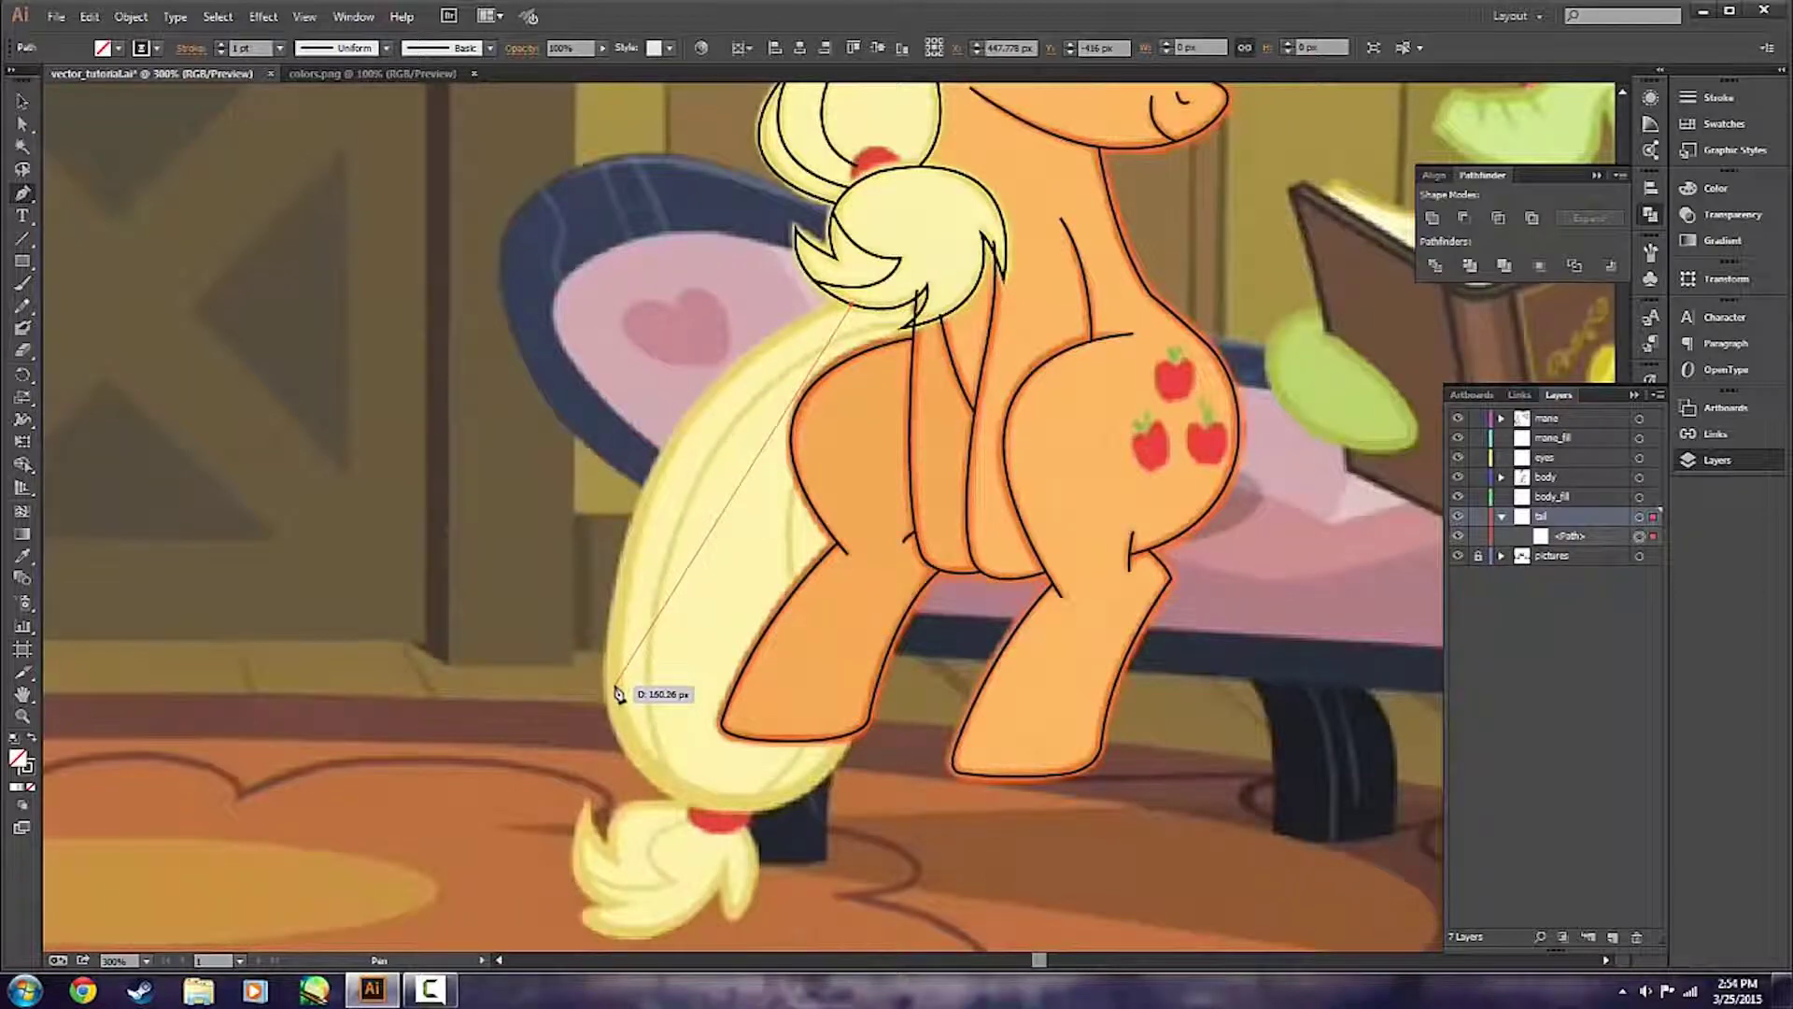
left_click_drag(613, 688, 609, 824)
scroll(612, 902, "down", 1)
left_click_drag(689, 684, 809, 587)
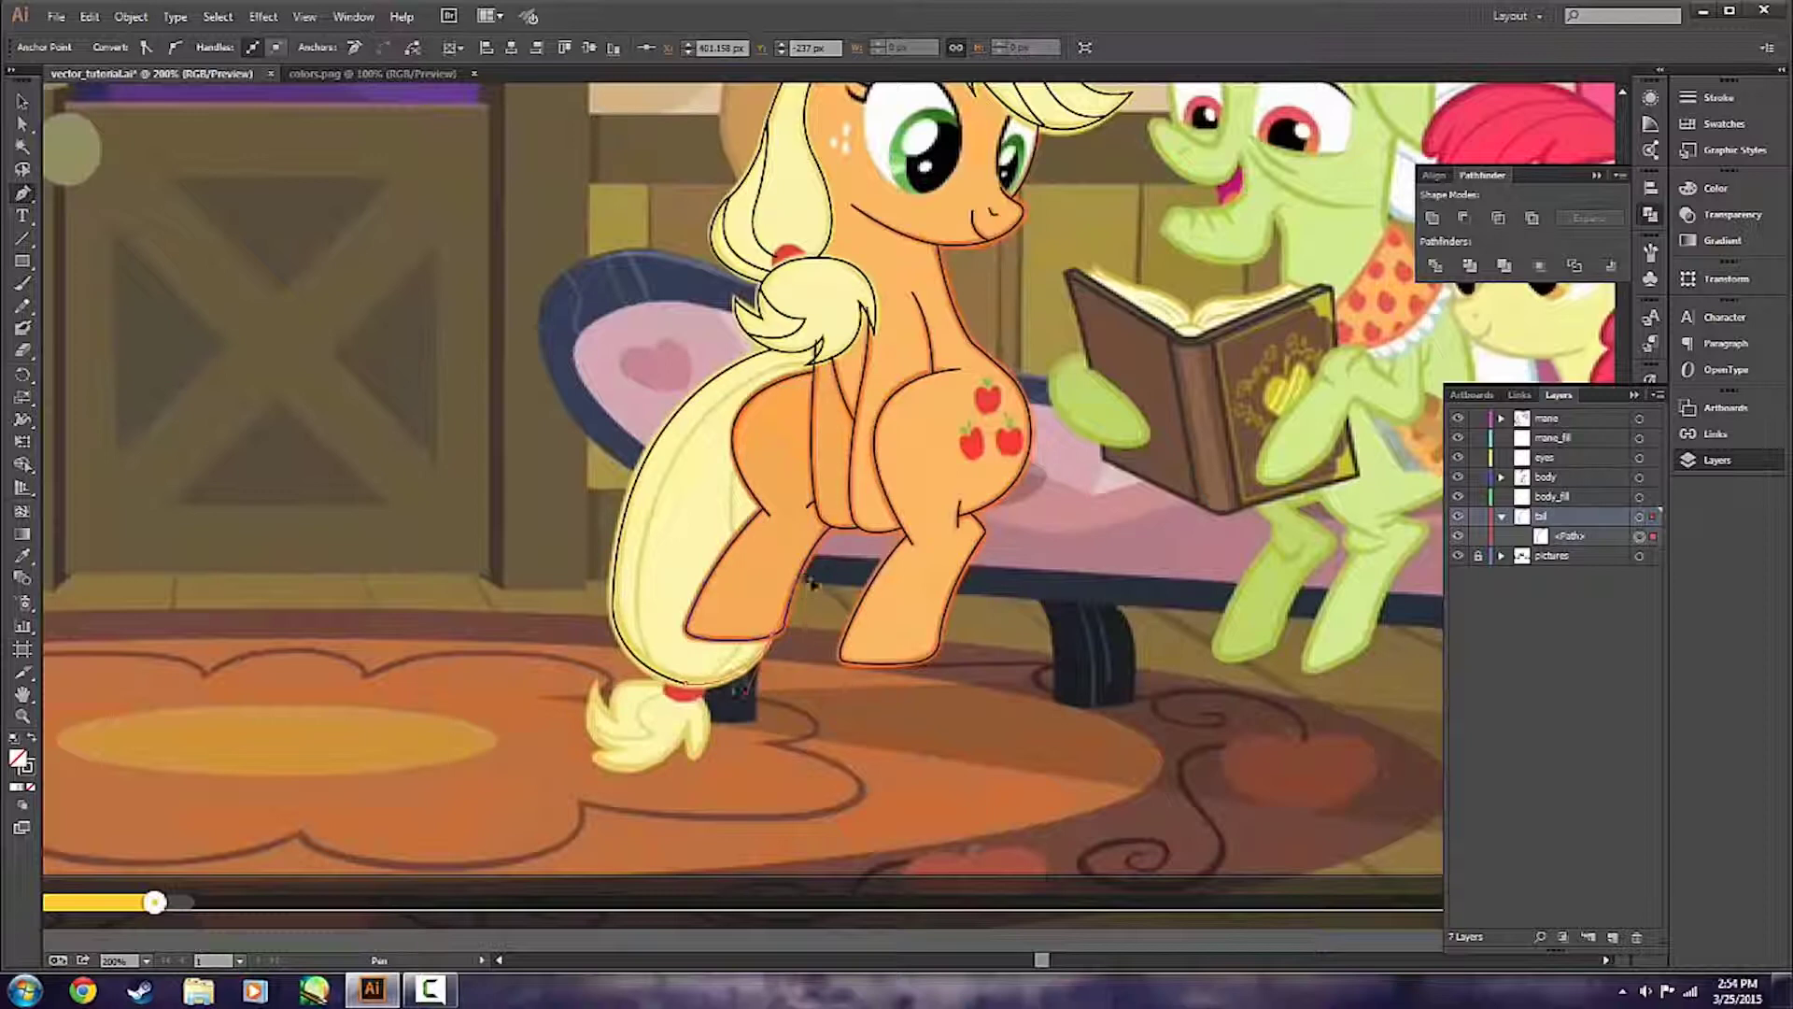
left_click(738, 723, "ctrl")
scroll(738, 768, "up", 1)
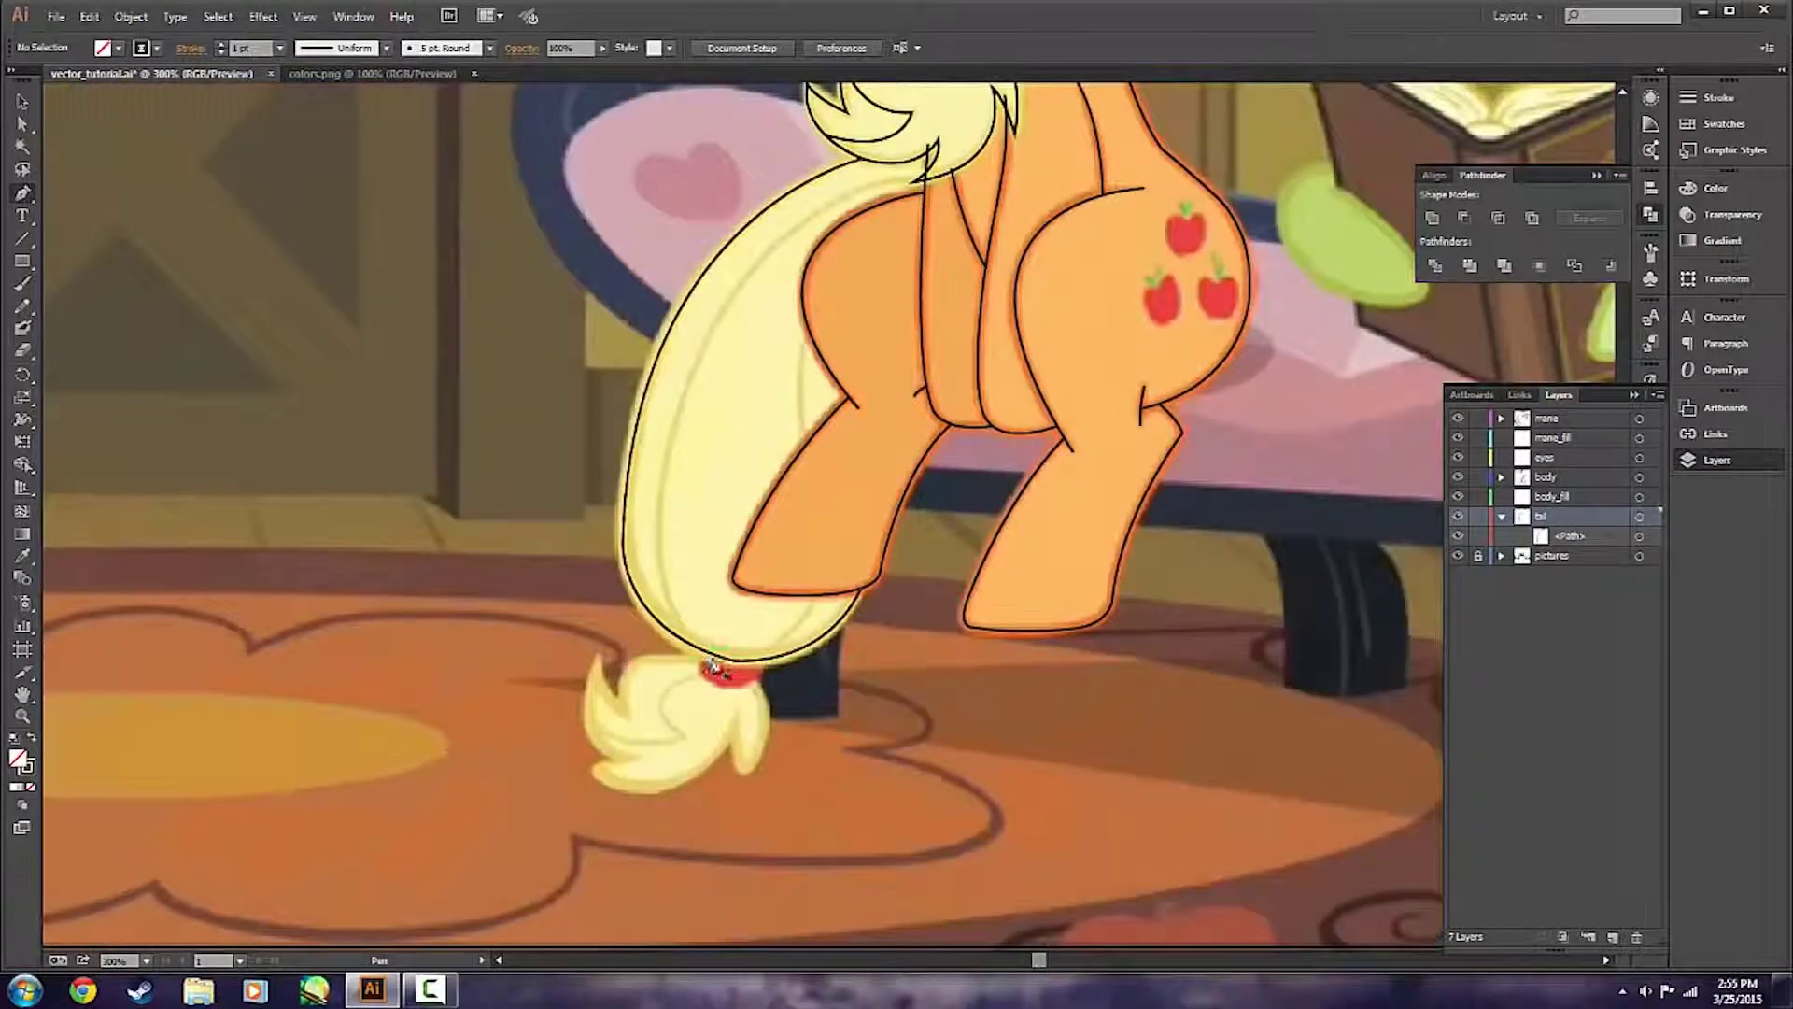
Draw the flicked left side of the tail's end tuft, from the red band around its pointed tips to the underside.
left_click(702, 661)
key("ctrl+z")
left_click(734, 661)
left_click(654, 660)
scroll(631, 717, "up", 1)
left_click_drag(634, 711, 636, 740)
left_click(634, 711)
left_click_drag(595, 637, 597, 604)
left_click(595, 637)
left_click_drag(633, 770, 693, 828)
left_click(633, 770)
Draw the right-hand lock of the tail's end tuft up to the red band.
left_click_drag(783, 714, 820, 600)
left_click(783, 715)
mouse_move(811, 752)
left_mouse_down()
mouse_move(830, 693)
mouse_move(829, 720)
mouse_move(795, 645)
left_mouse_up()
key("ctrl+z")
left_click(836, 752, "ctrl")
Draw the long inner strand line on the tail's outer side, from below the mane tuft down to the tail's bottom edge.
scroll(836, 752, "down", 2)
scroll(771, 420, "up", 1)
scroll(1032, 356, "up", 3)
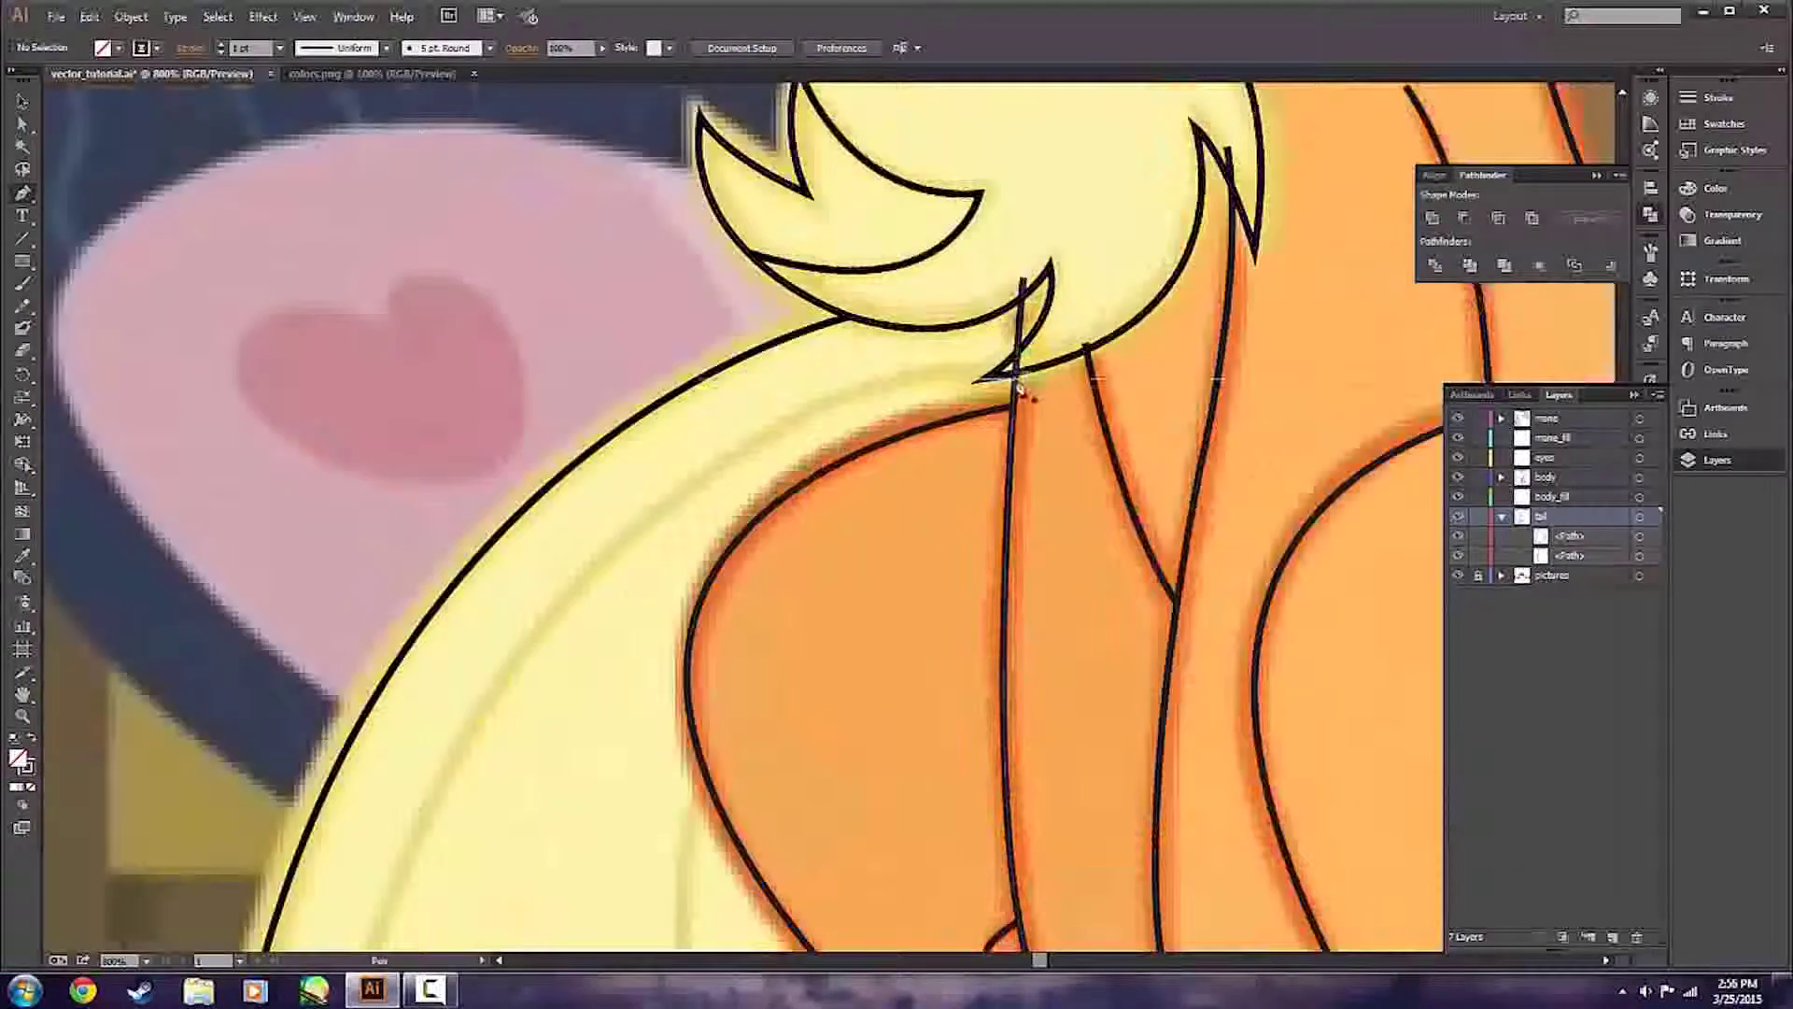
left_click(1016, 379)
scroll(715, 411, "down", 3)
left_click_drag(572, 475, 622, 951)
scroll(548, 831, "down", 2)
scroll(552, 821, "down", 2)
key("ctrl+z")
left_click_drag(559, 399, 490, 526)
left_click(559, 399)
left_click_drag(547, 613, 586, 705)
left_click(584, 460, "ctrl")
Draw the second inner tail strand from the rump across the hind leg to the red band, and save the file.
scroll(610, 404, "up", 1)
left_click(632, 373)
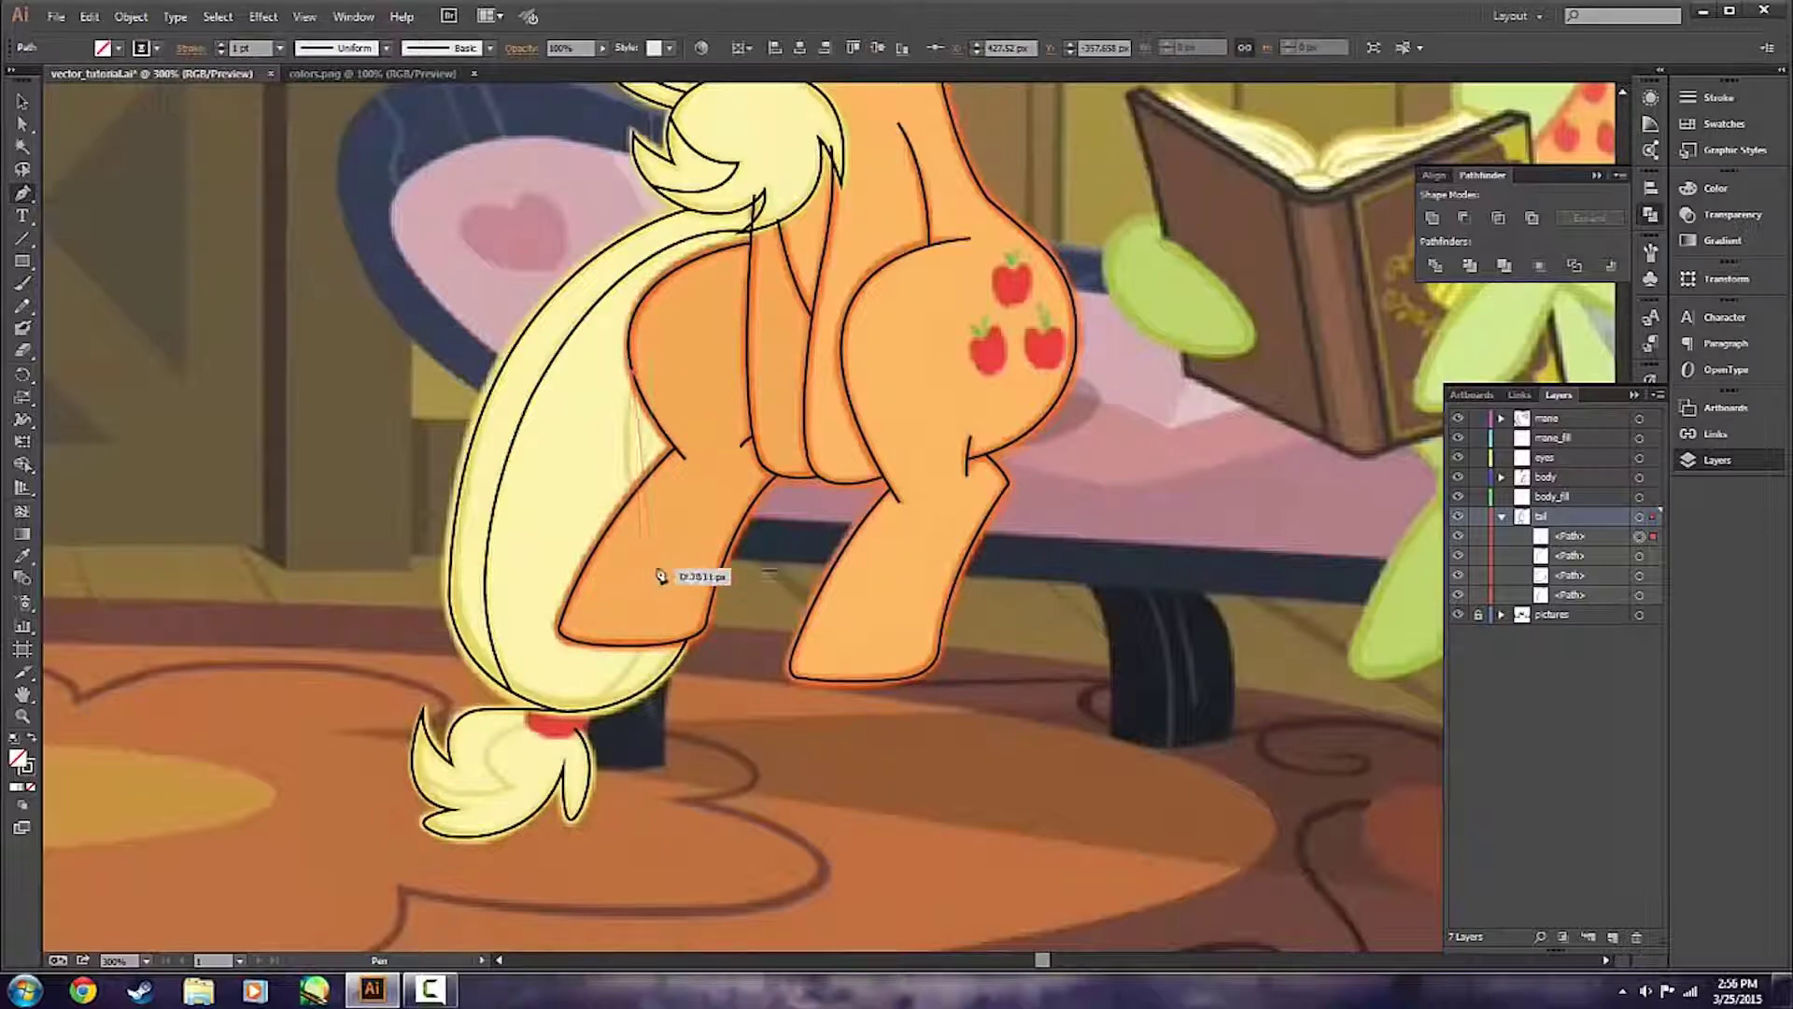
left_click_drag(655, 577, 598, 654)
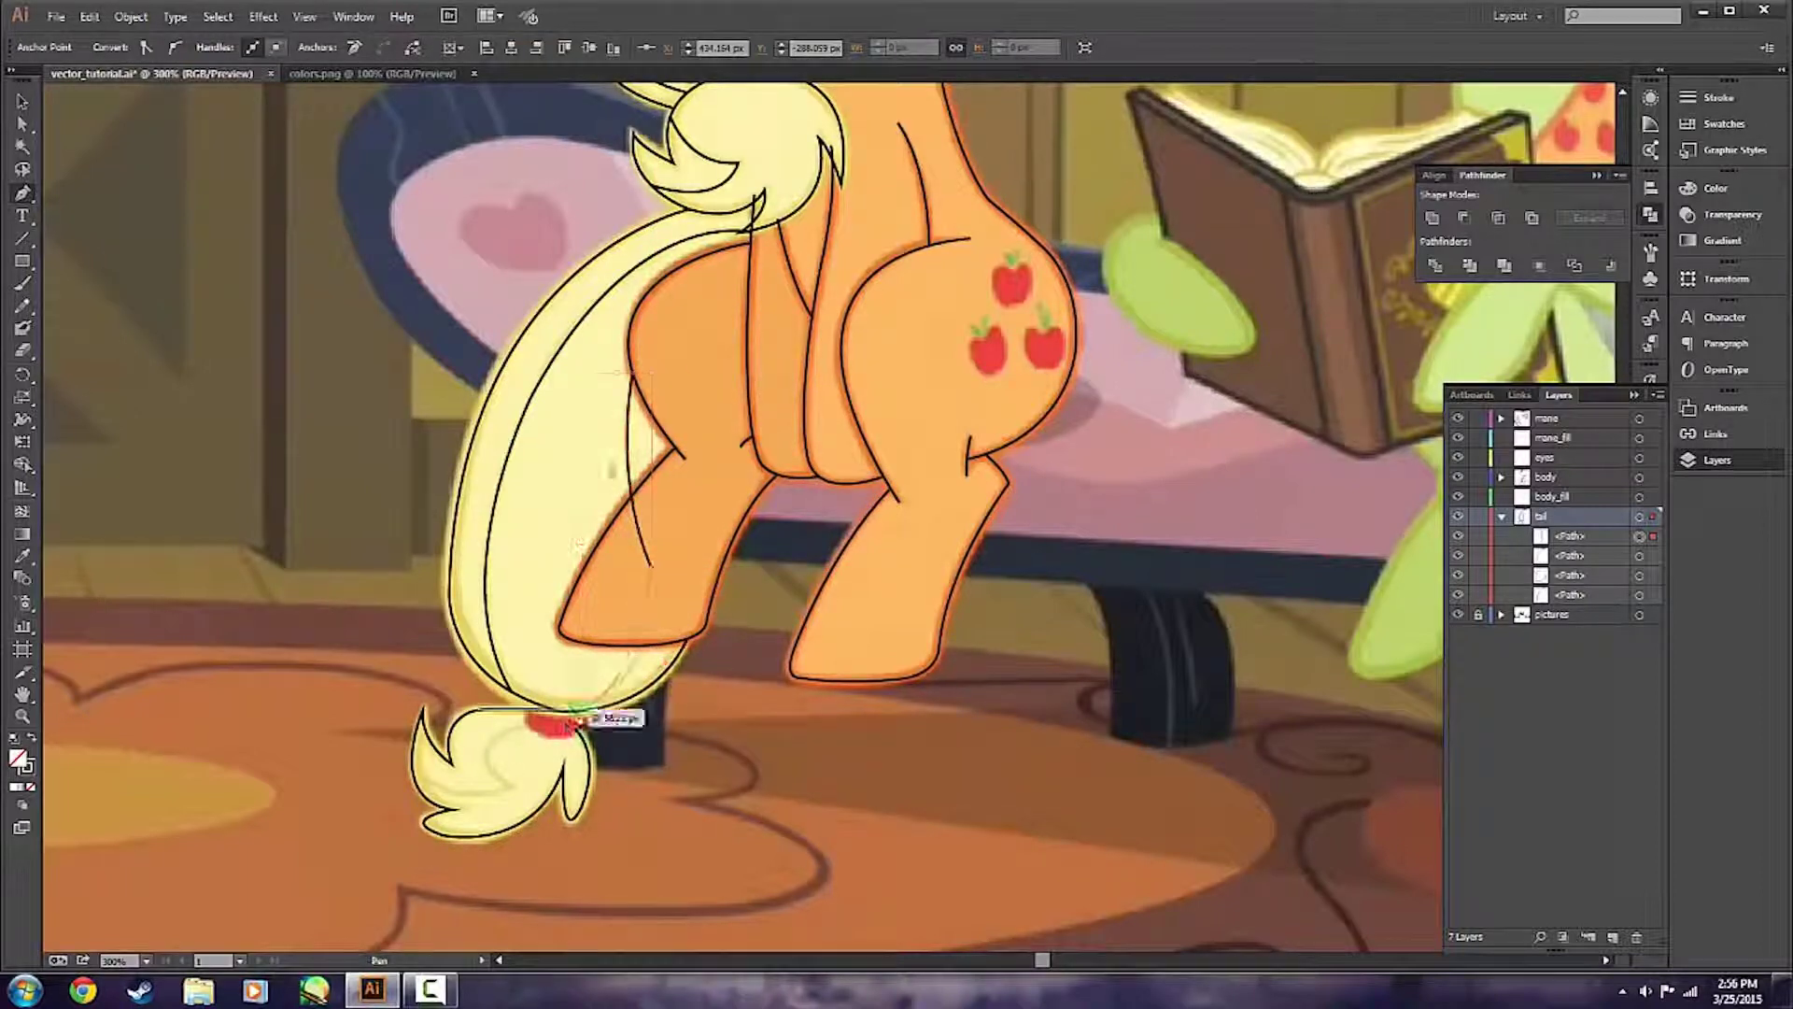
key("Escape")
key("ctrl+s")
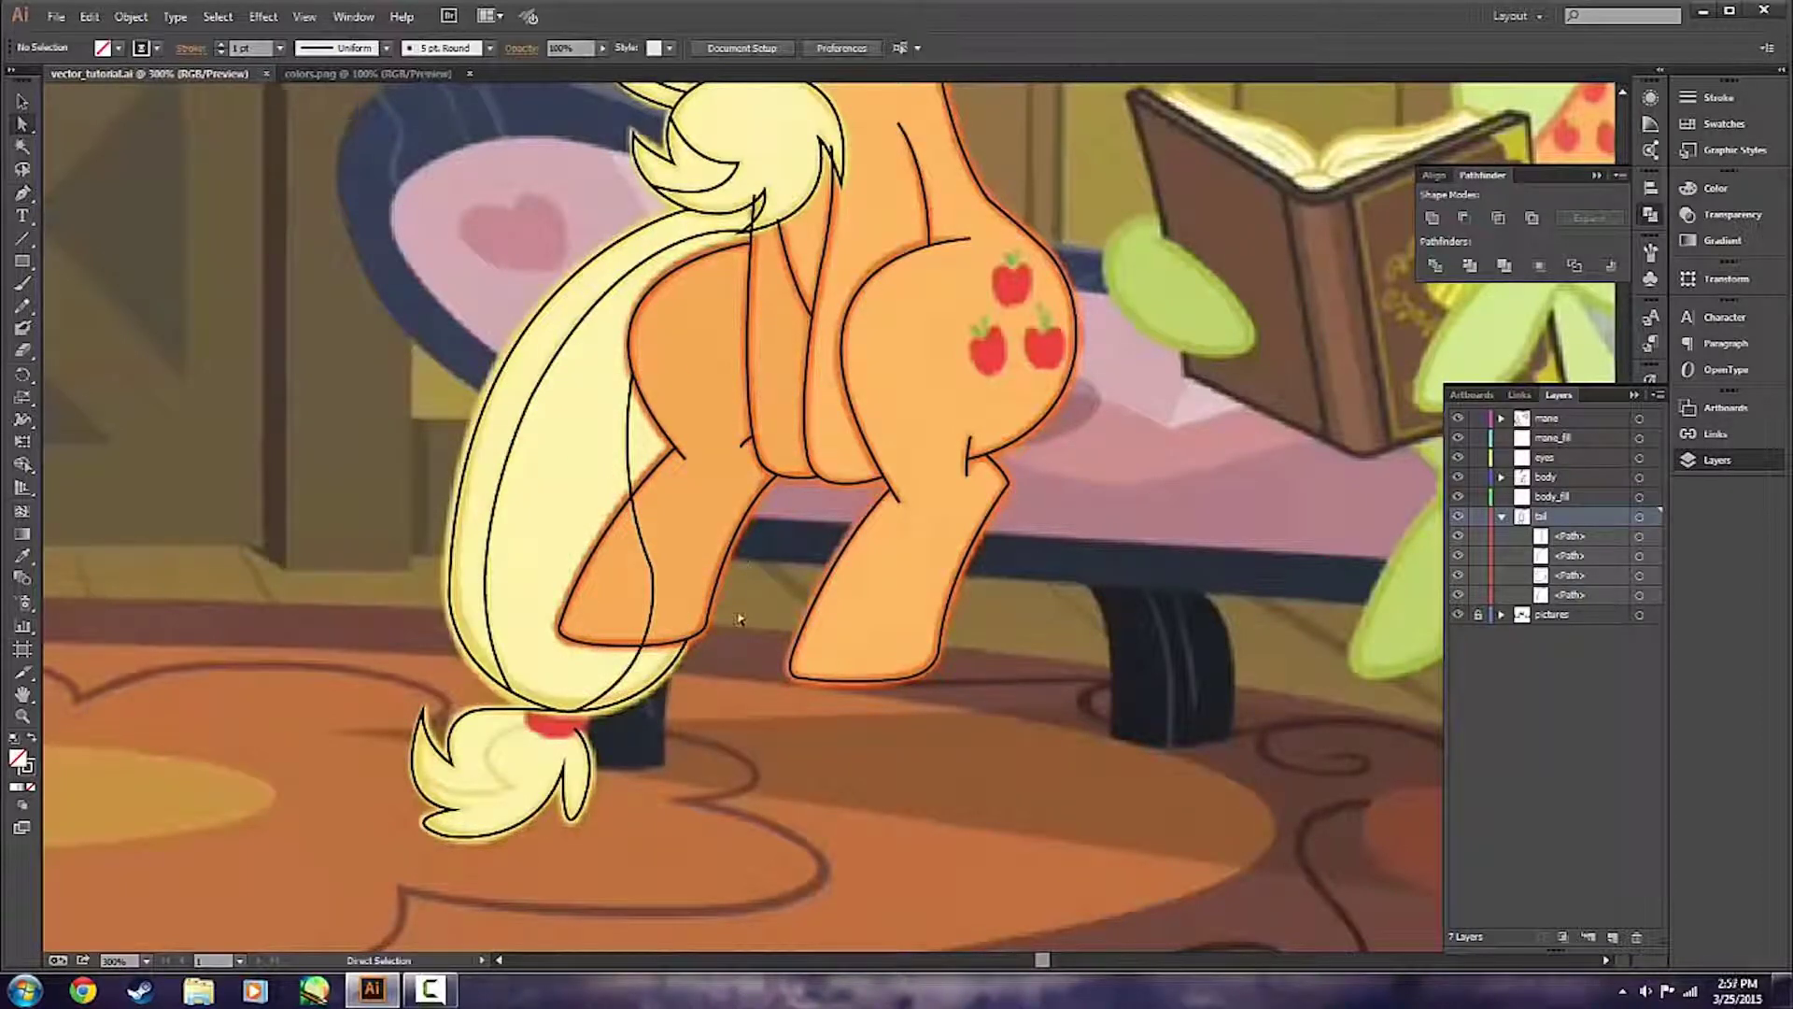
Draw the curved inner strand line of the tail's end tuft, starting at the red band and running toward the left flick.
scroll(1135, 643, "up", 3)
scroll(1135, 643, "down", 3)
scroll(373, 784, "up", 1)
left_click(587, 666)
left_click_drag(561, 754, 612, 786)
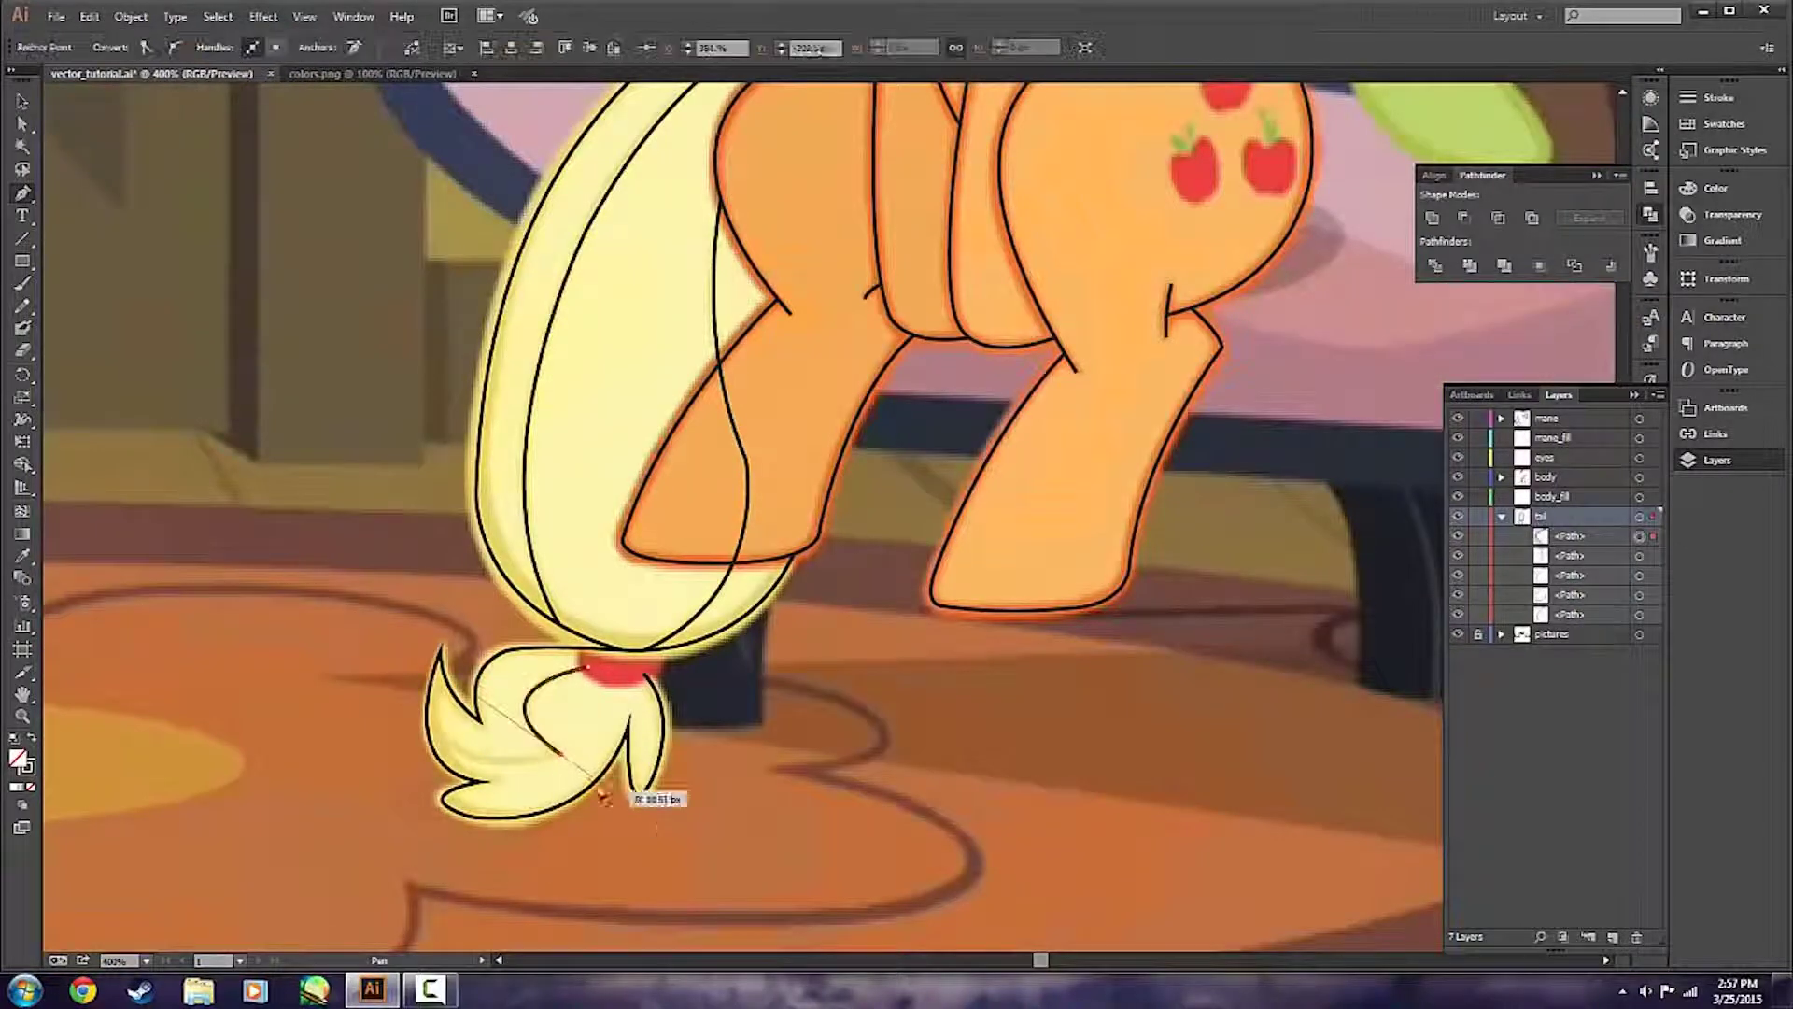
left_click_drag(431, 720, 410, 643)
key("v")
left_click(925, 725)
Look over the traced pony line art and examine the untraced hat behind the head in the reference picture.
scroll(924, 725, "down", 1)
scroll(925, 725, "up", 4)
scroll(1197, 724, "down", 1)
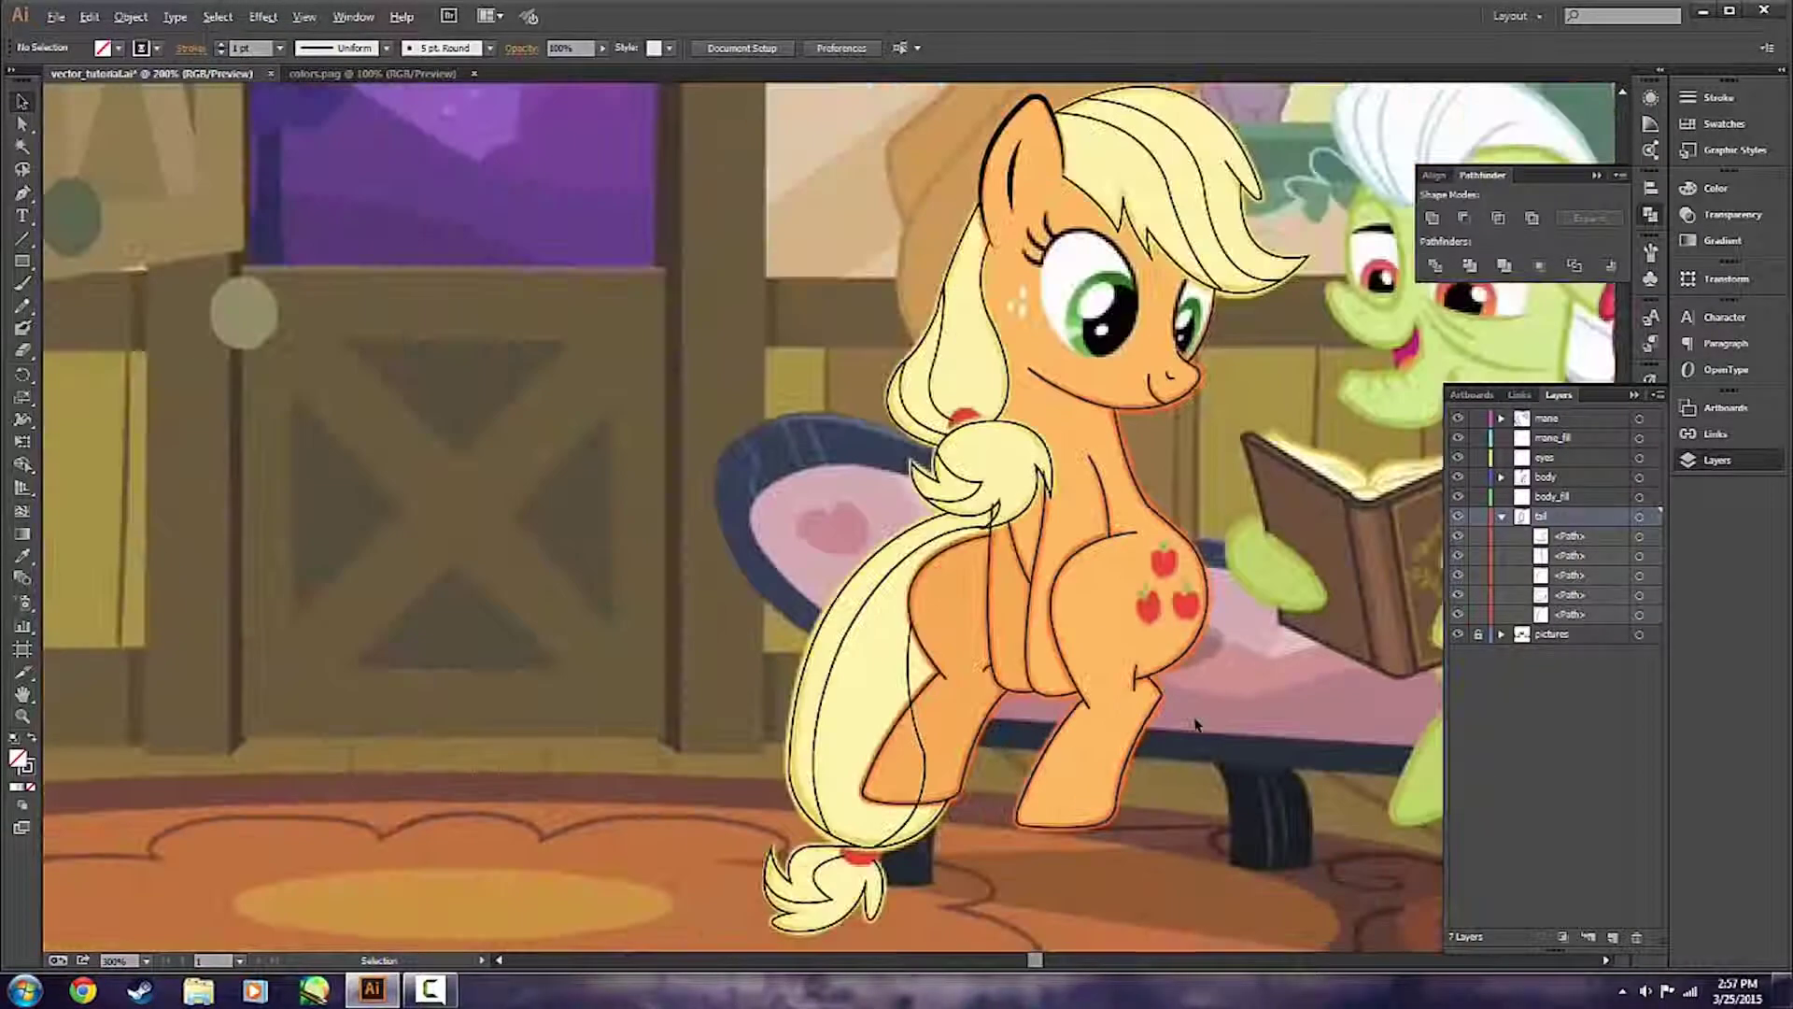
key("a")
scroll(1007, 636, "right", 3)
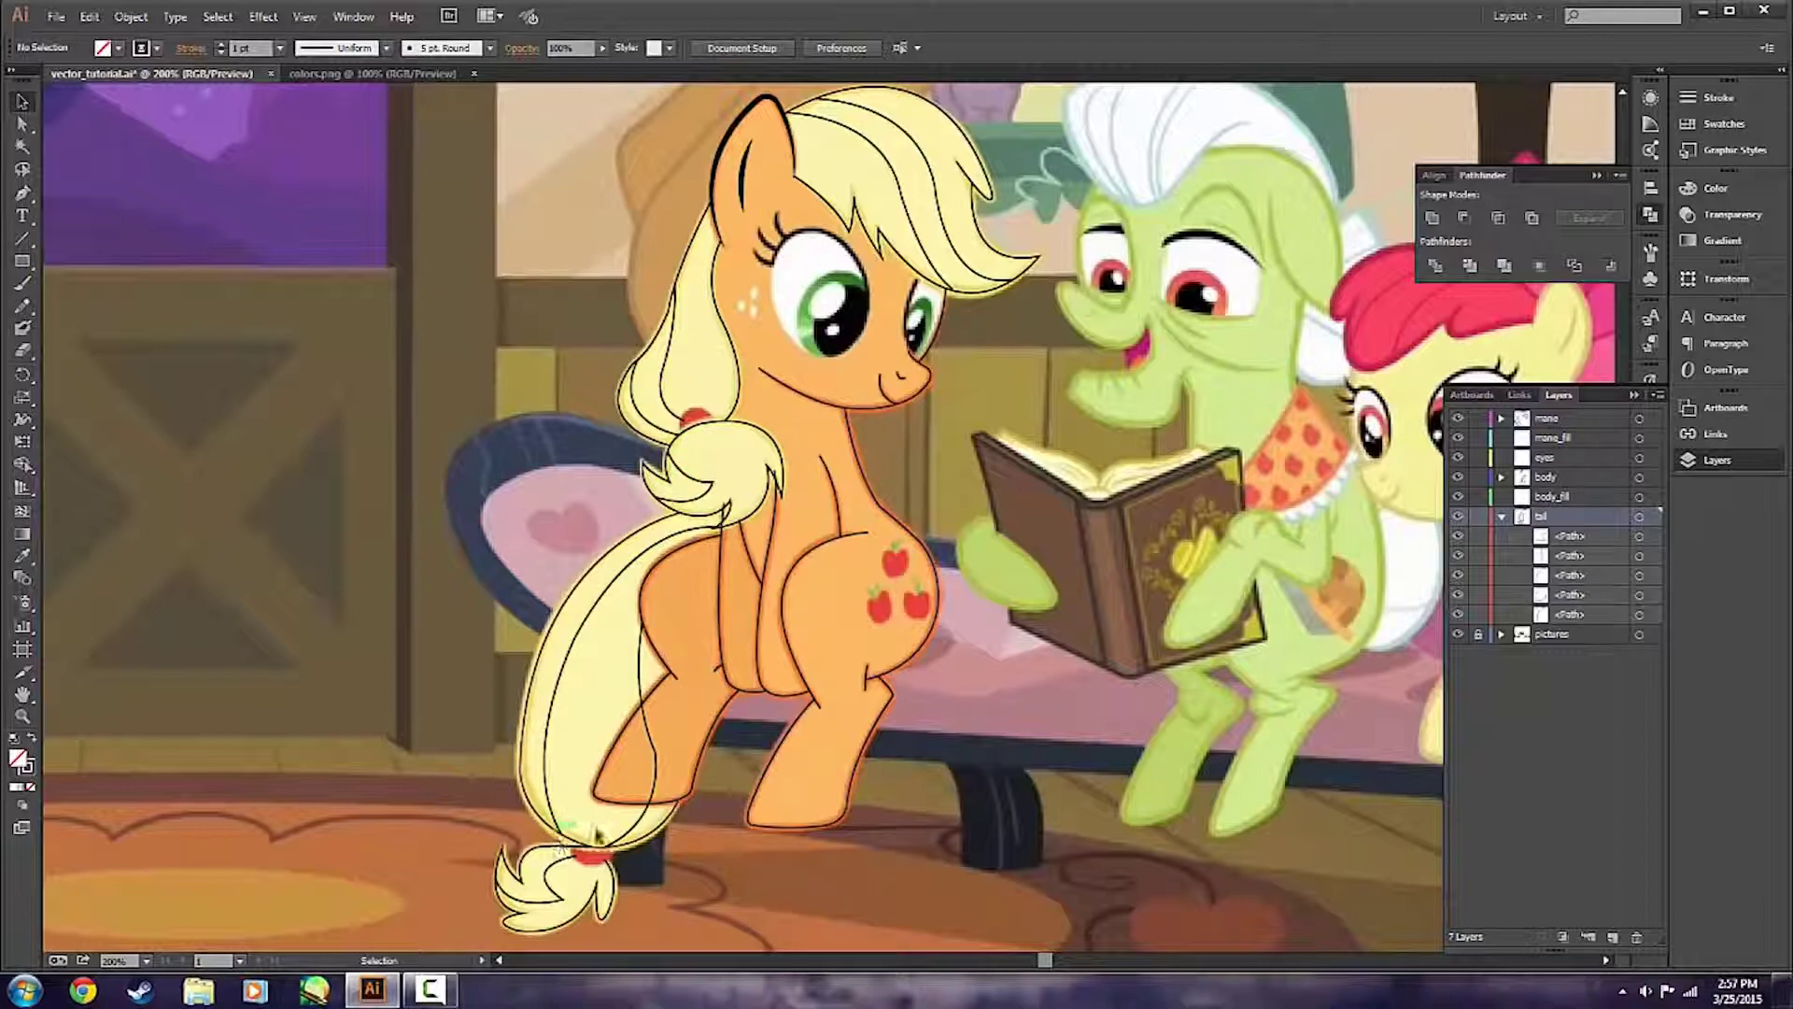
scroll(887, 841, "up", 2)
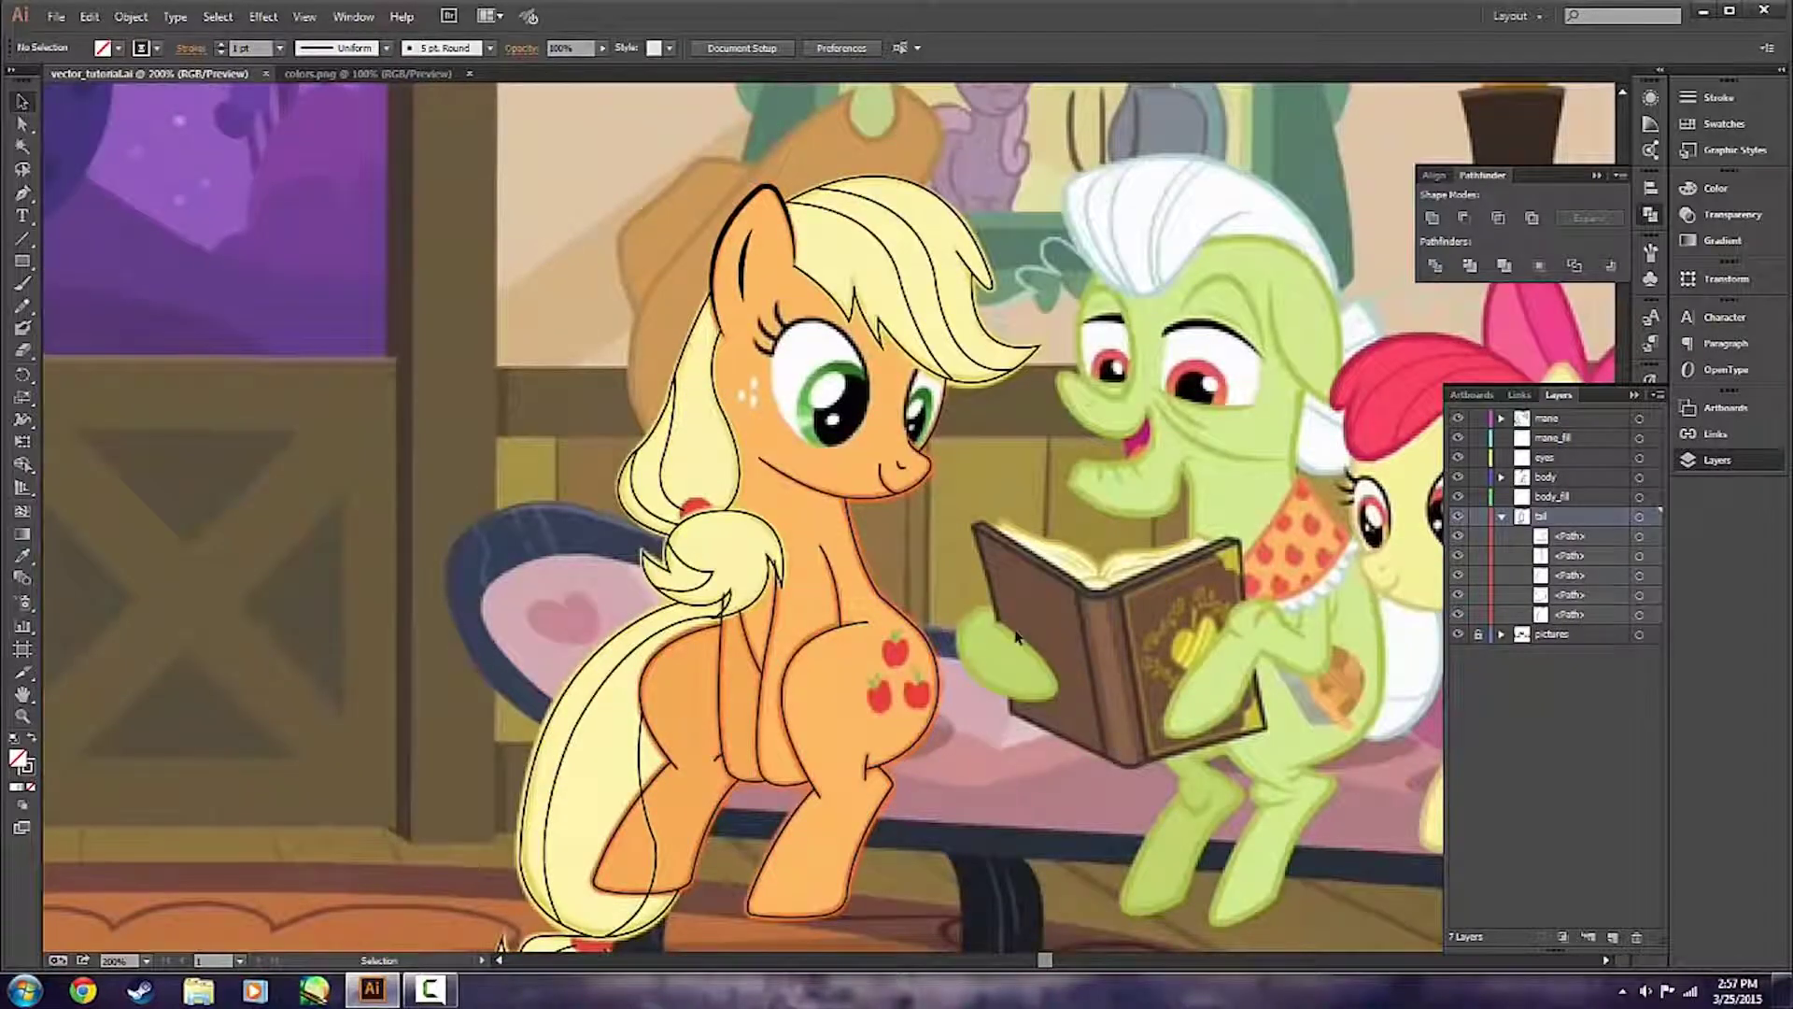
scroll(1004, 644, "down", 1)
scroll(1022, 639, "down", 1)
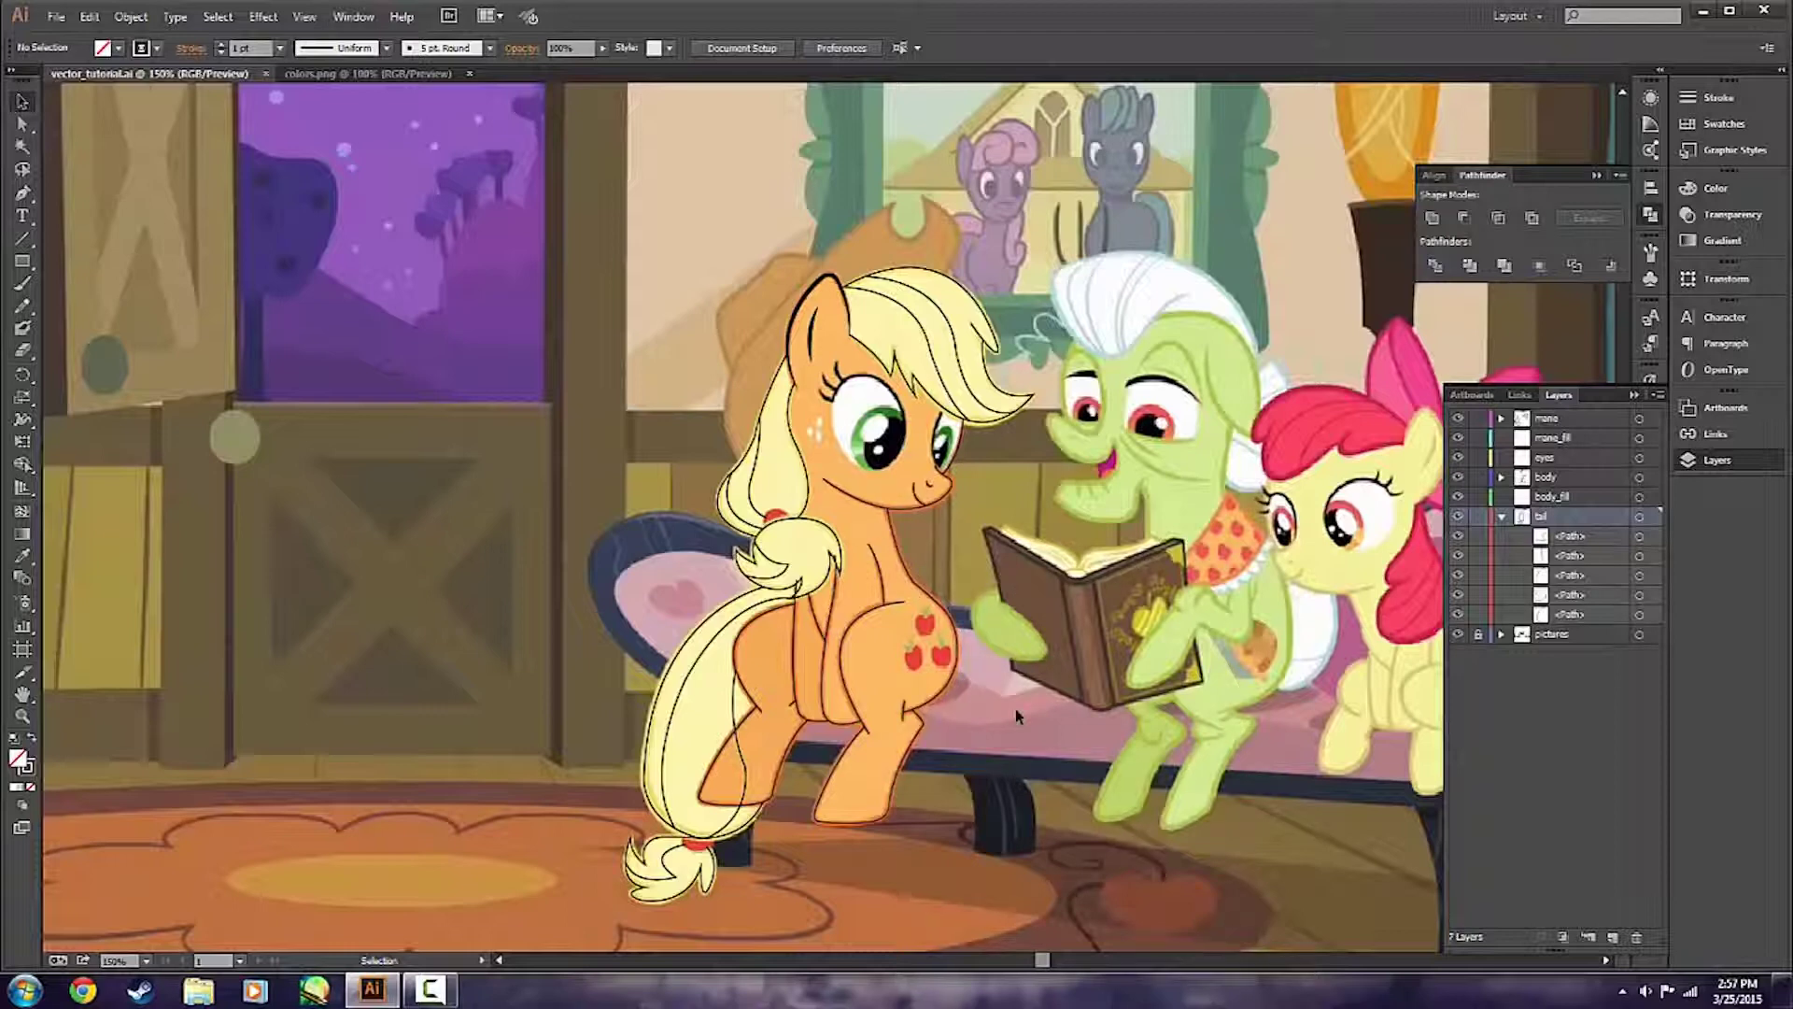
Create a new layer named hat and place it at the top of the layer stack.
left_click(1612, 937)
double_click(1553, 516)
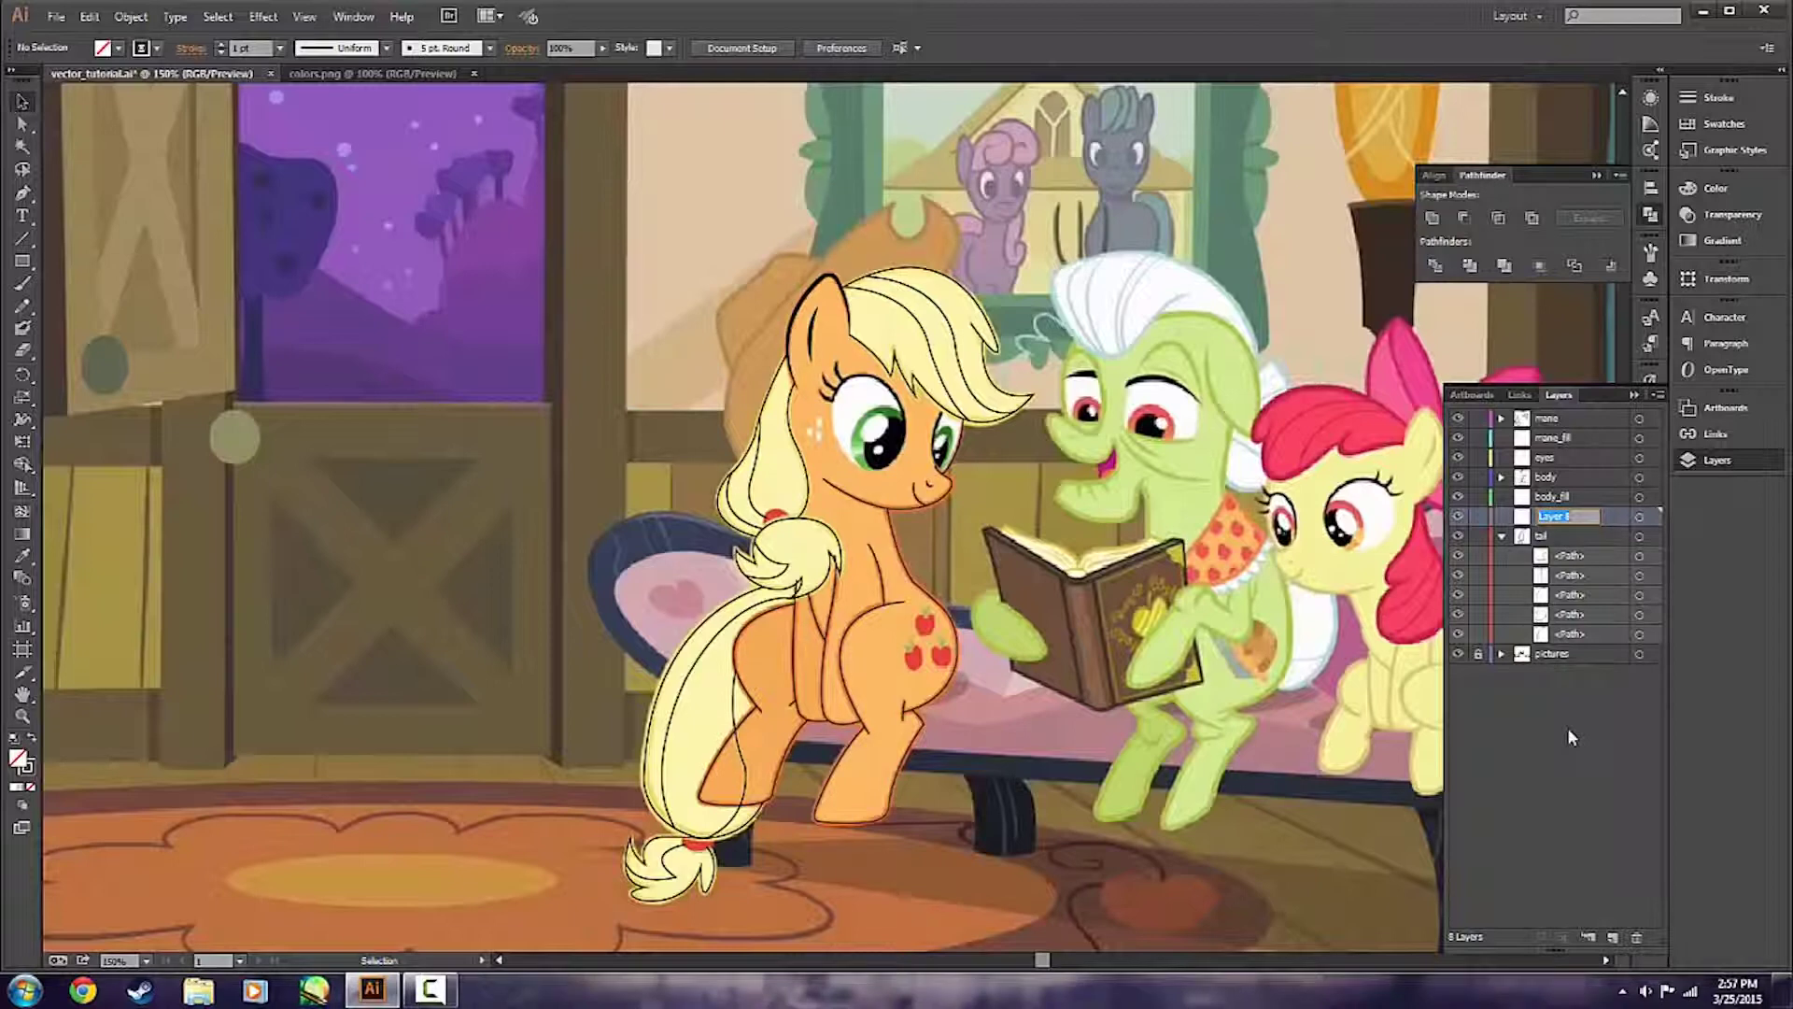
type("hat")
key("Return")
left_click_drag(1563, 525, 1548, 422)
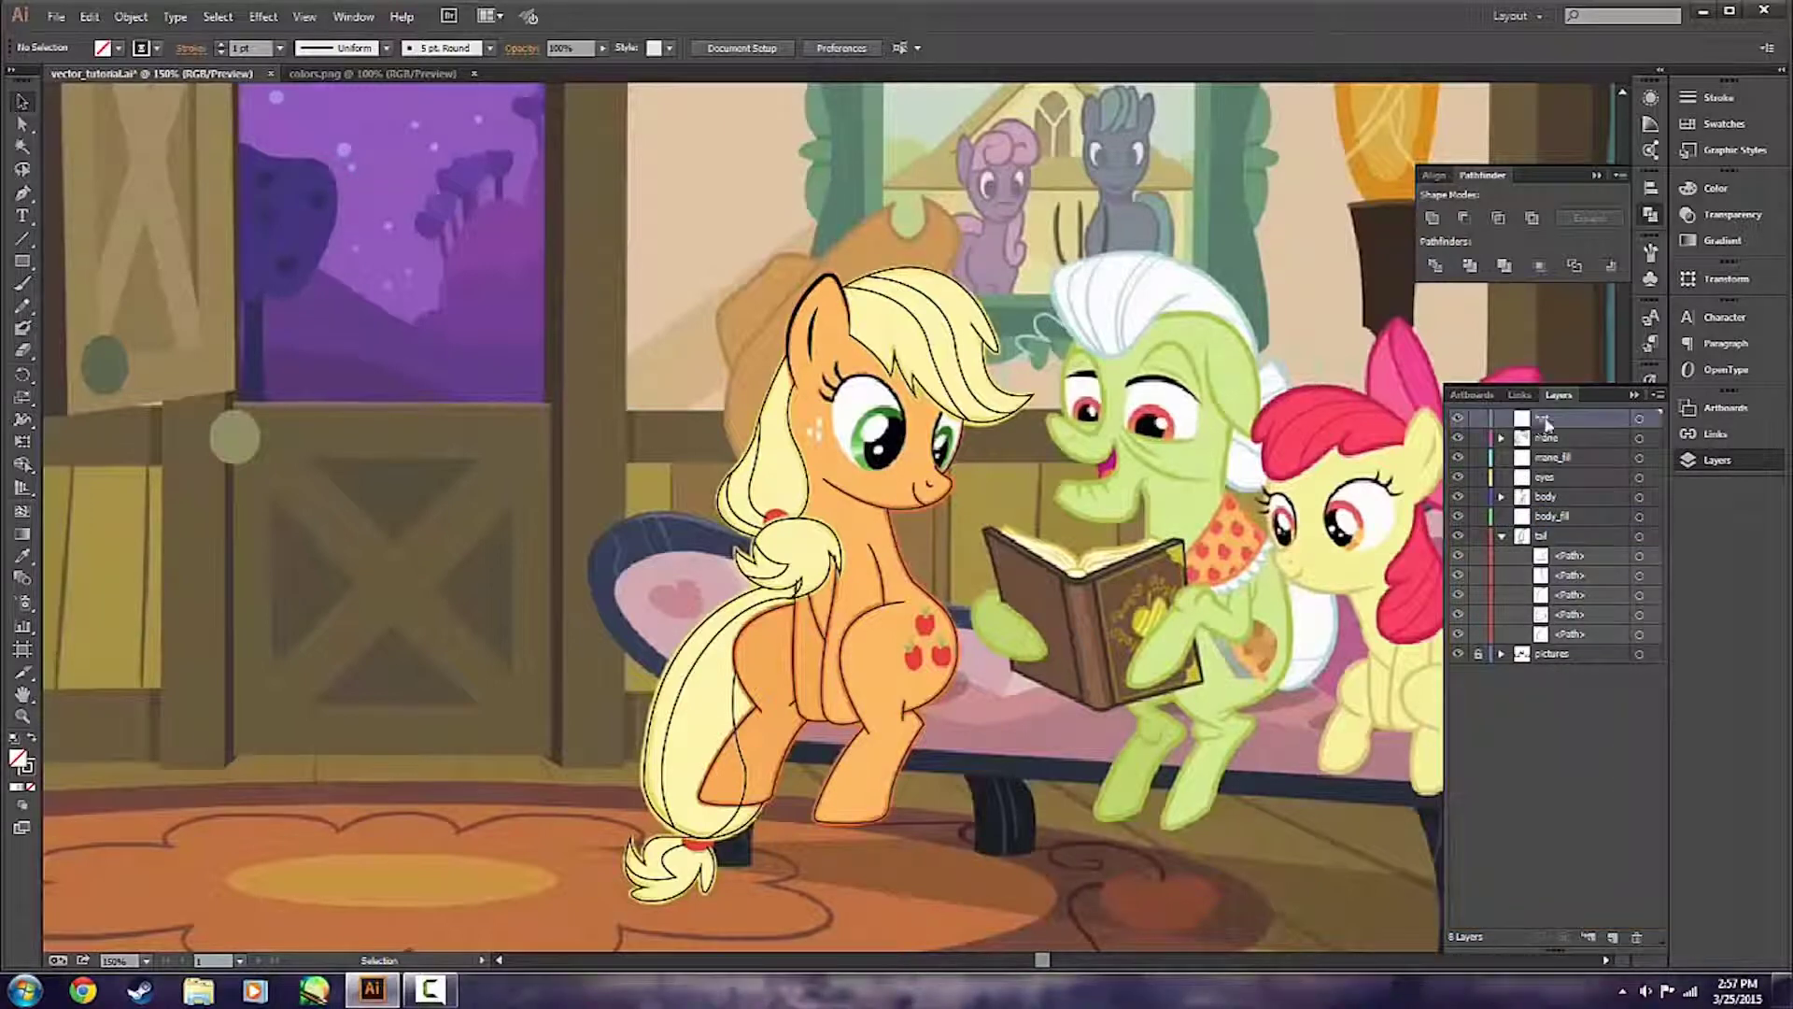
Set the hat layer's colour to Orange and move the layer between mane_fill and eyes.
double_click(1578, 422)
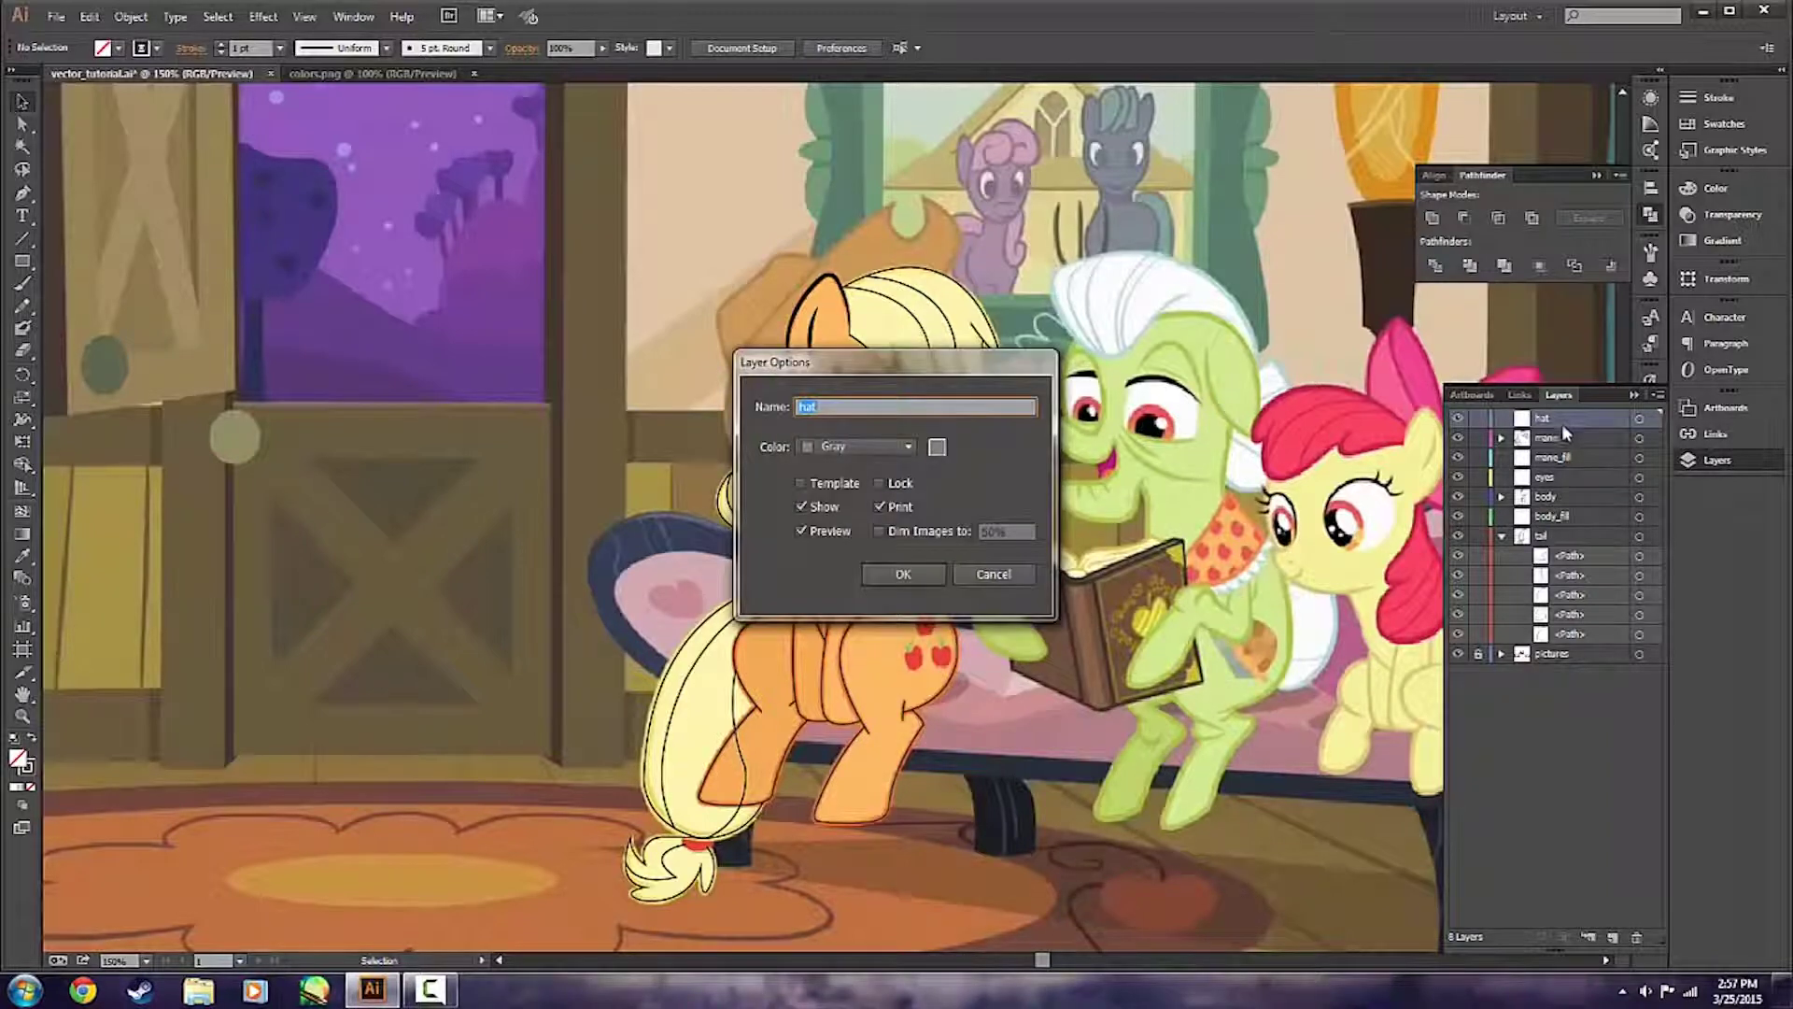
left_click(992, 573)
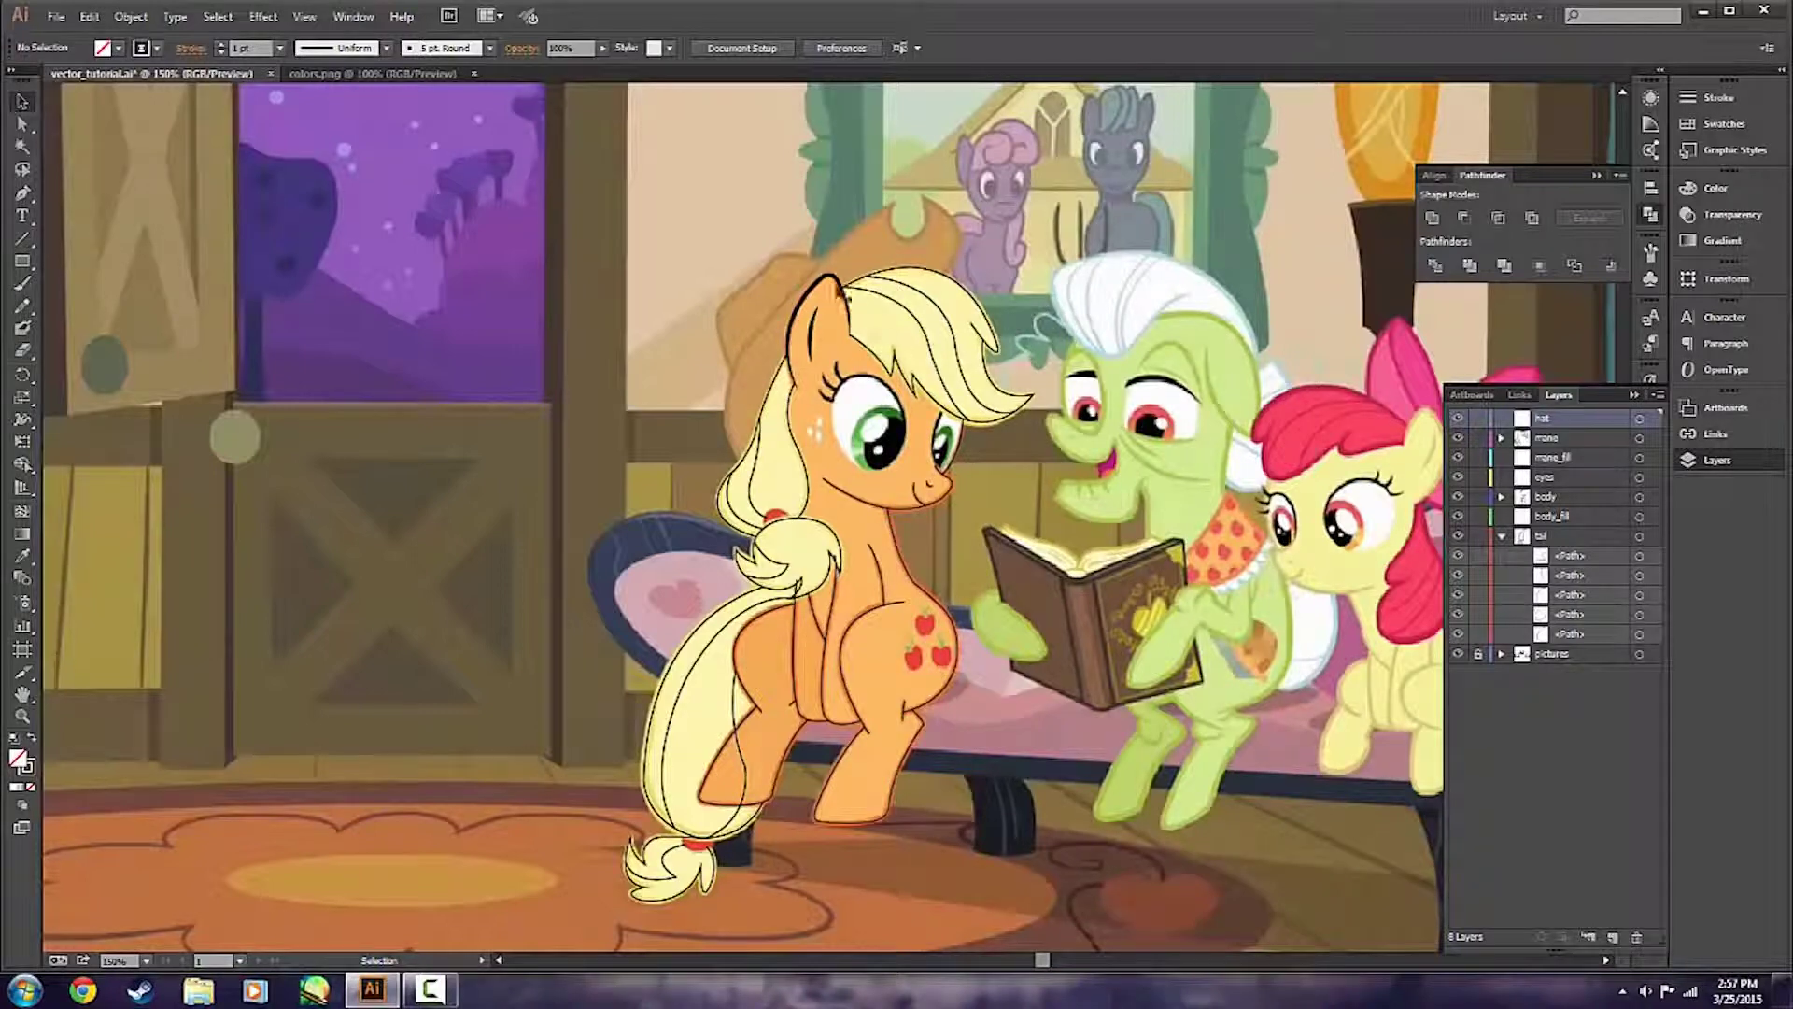
double_click(1572, 425)
left_click(863, 446)
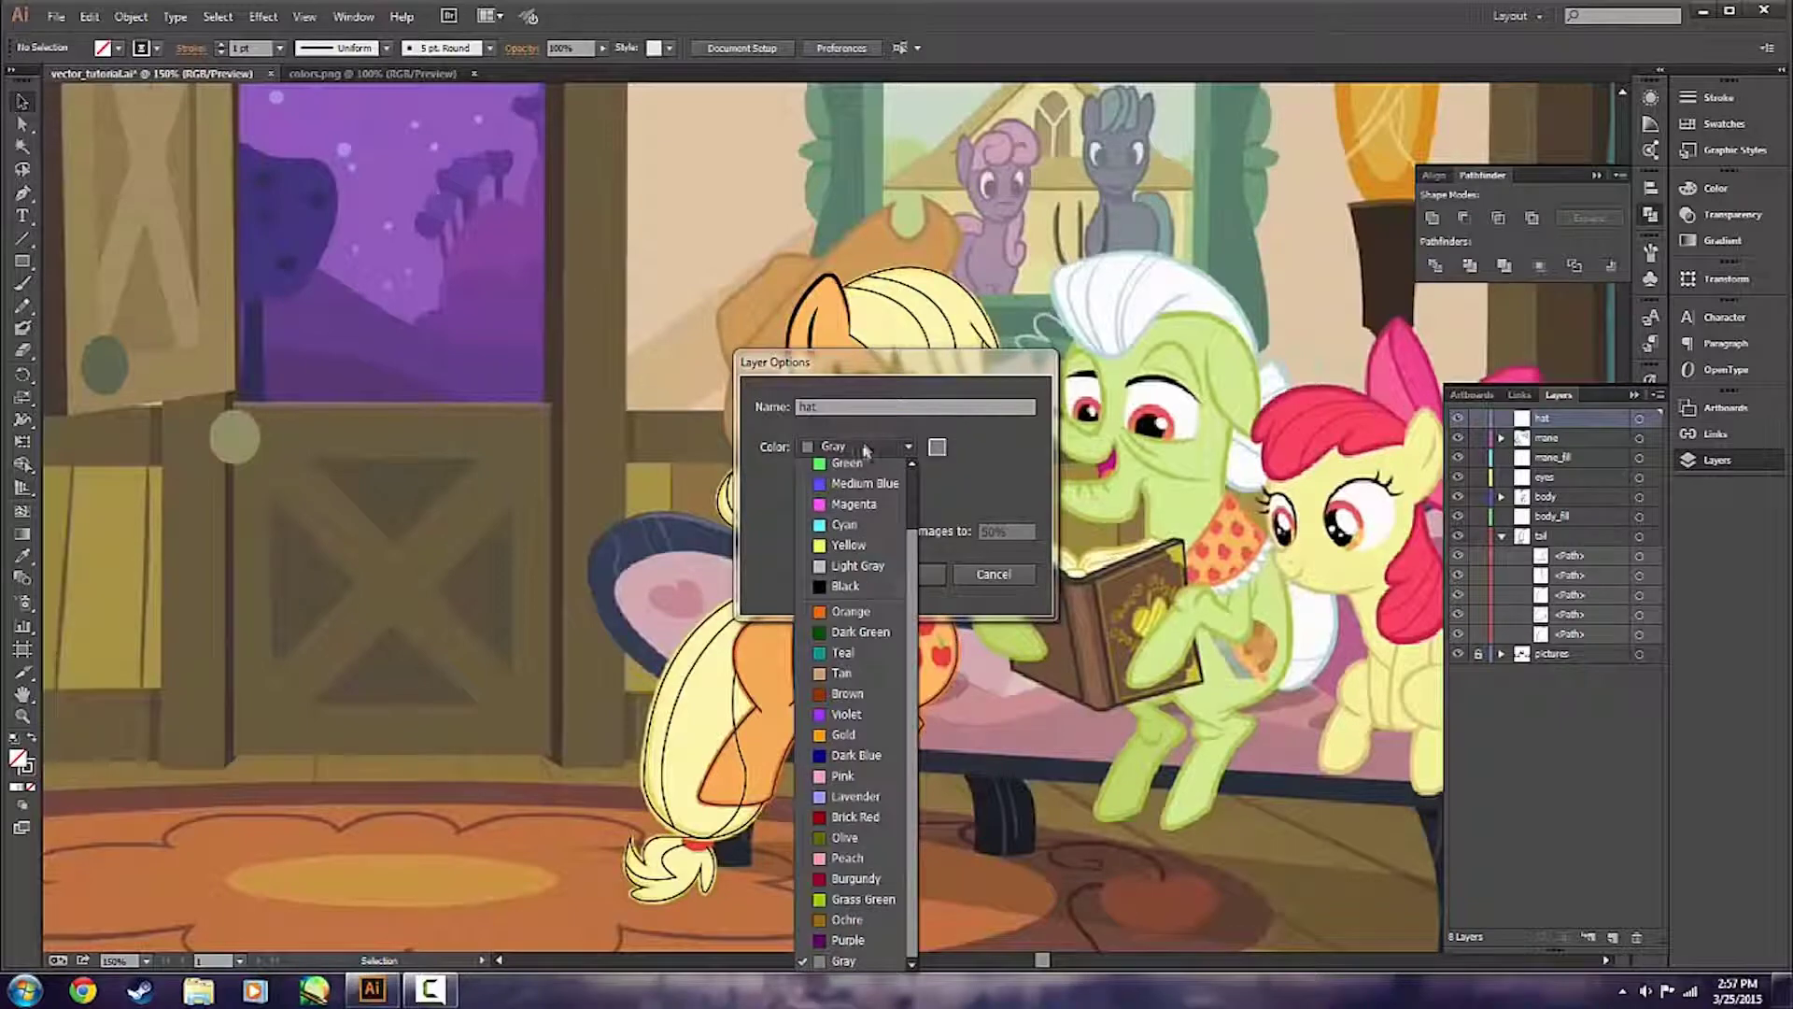
scroll(870, 595, "up", 2)
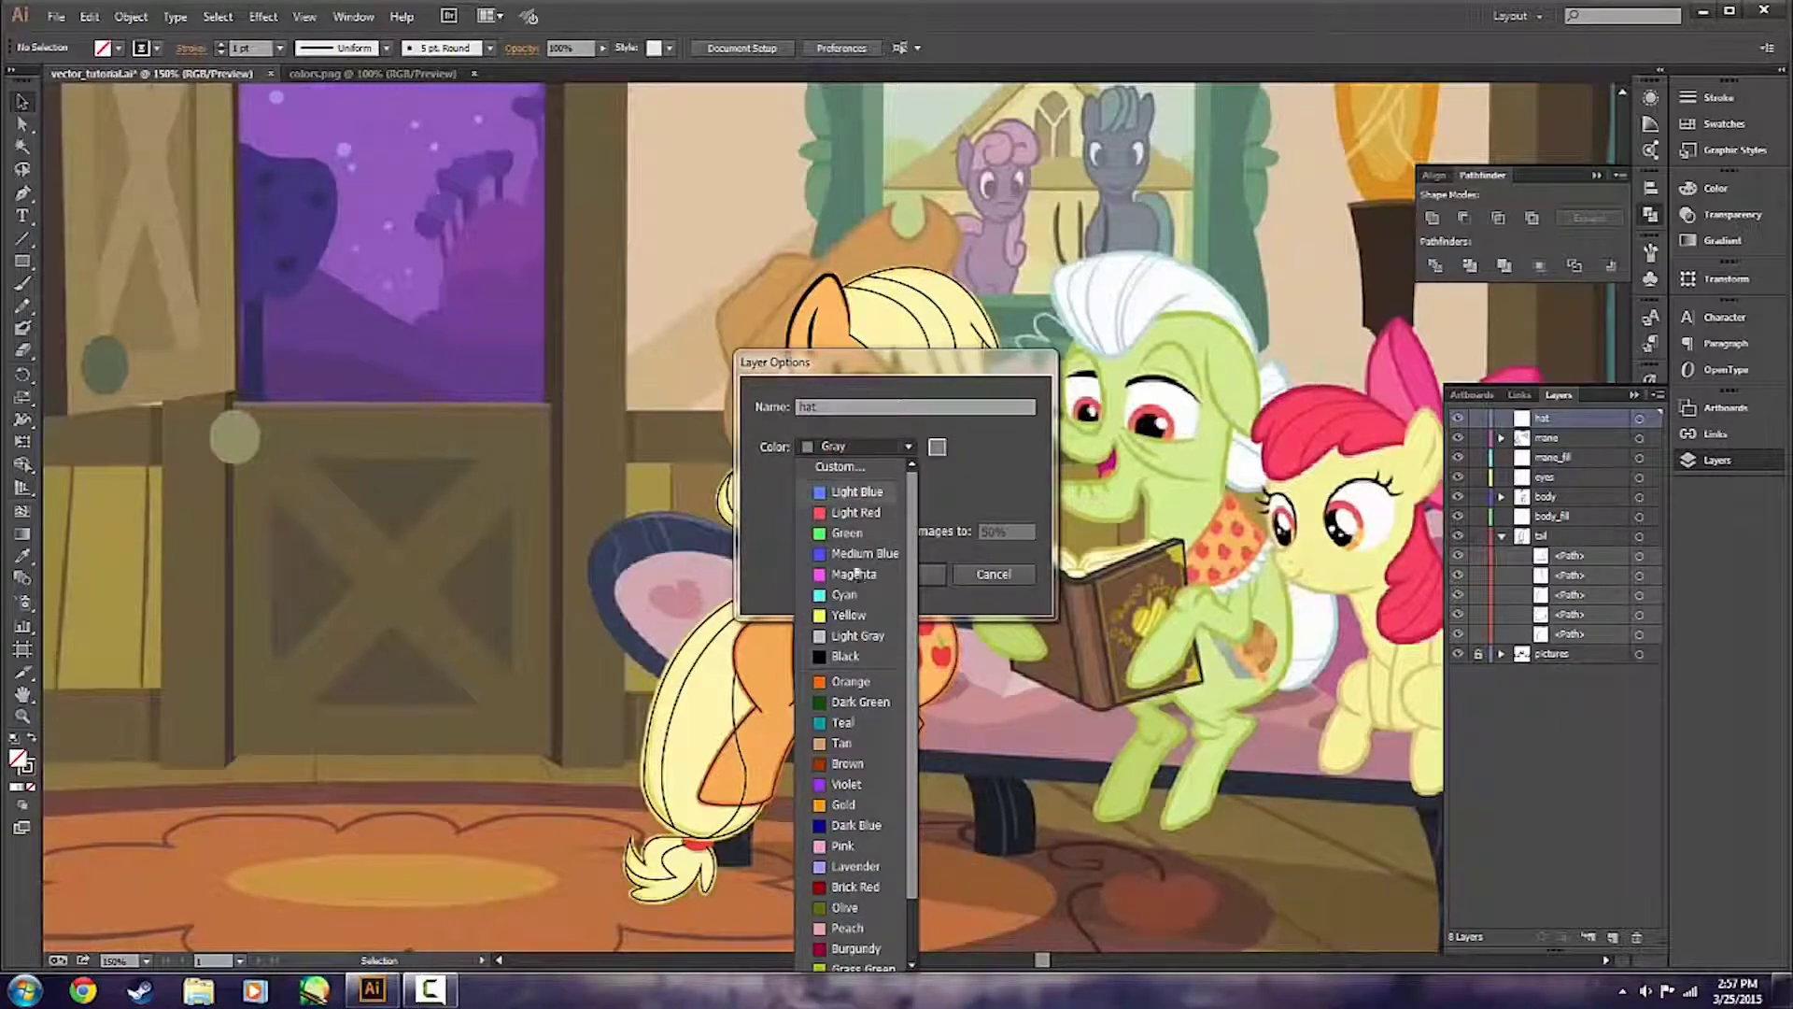
scroll(856, 738, "down", 2)
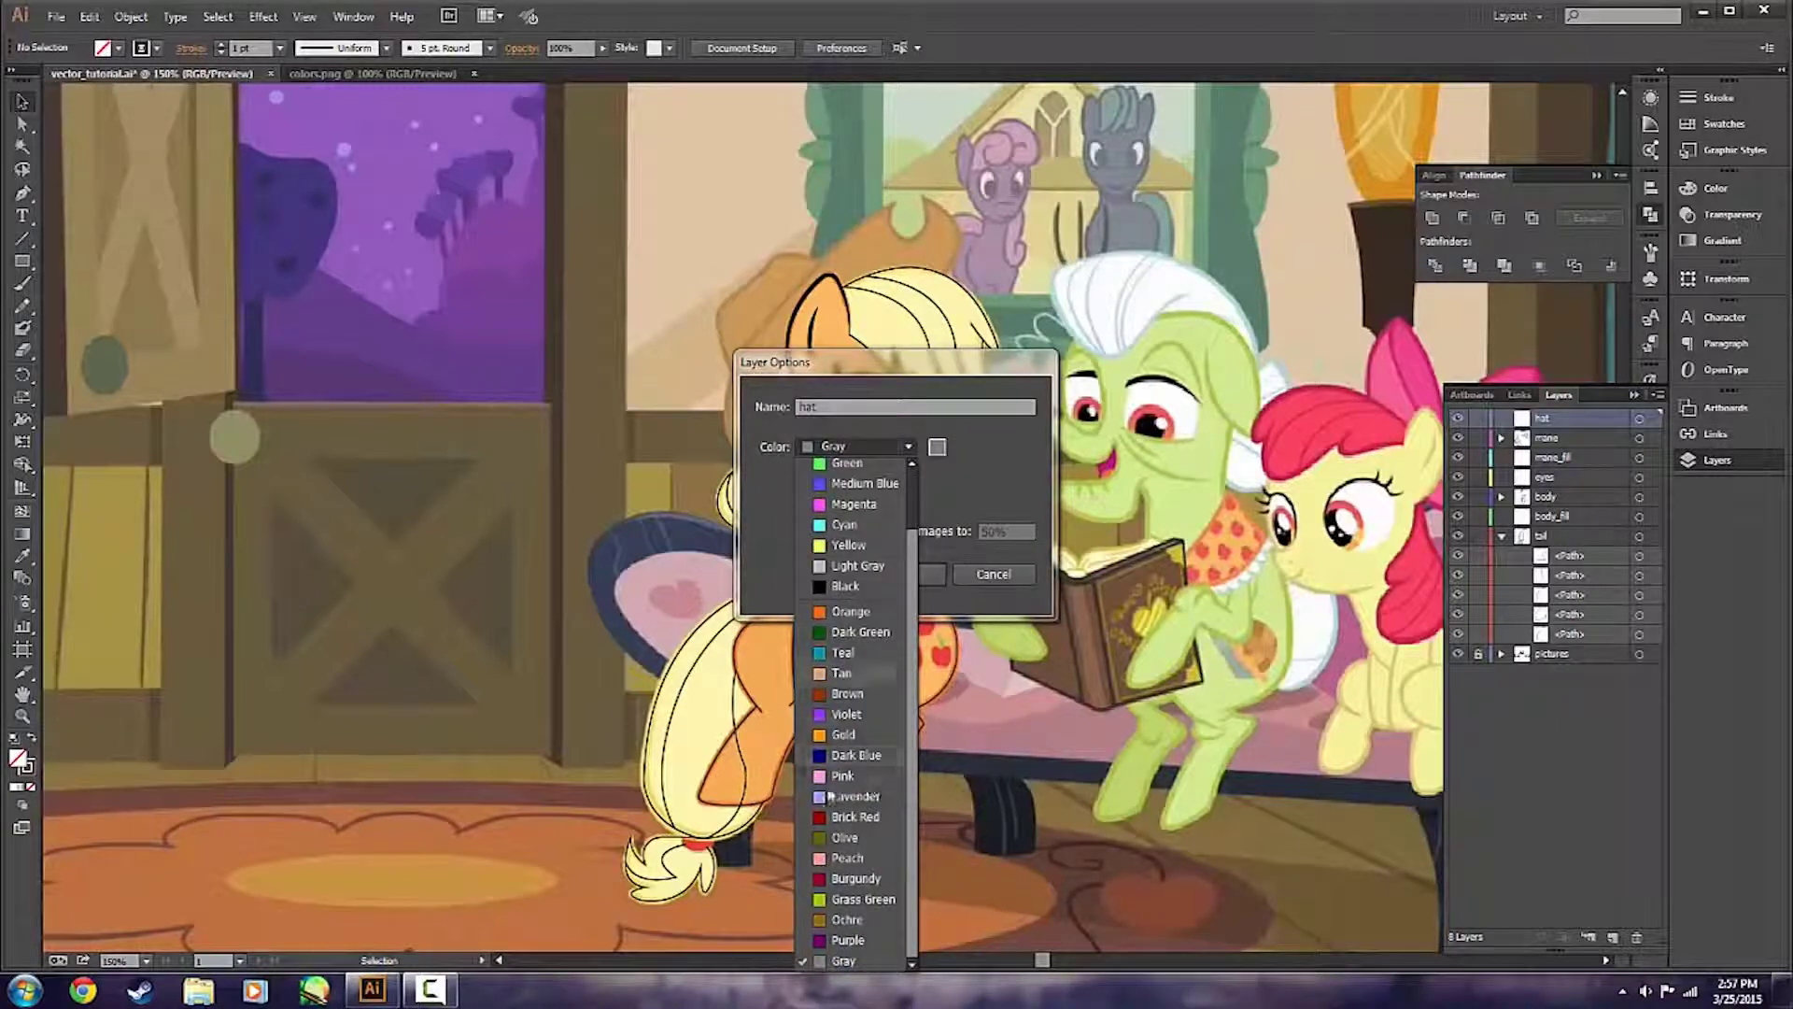
scroll(845, 631, "up", 1)
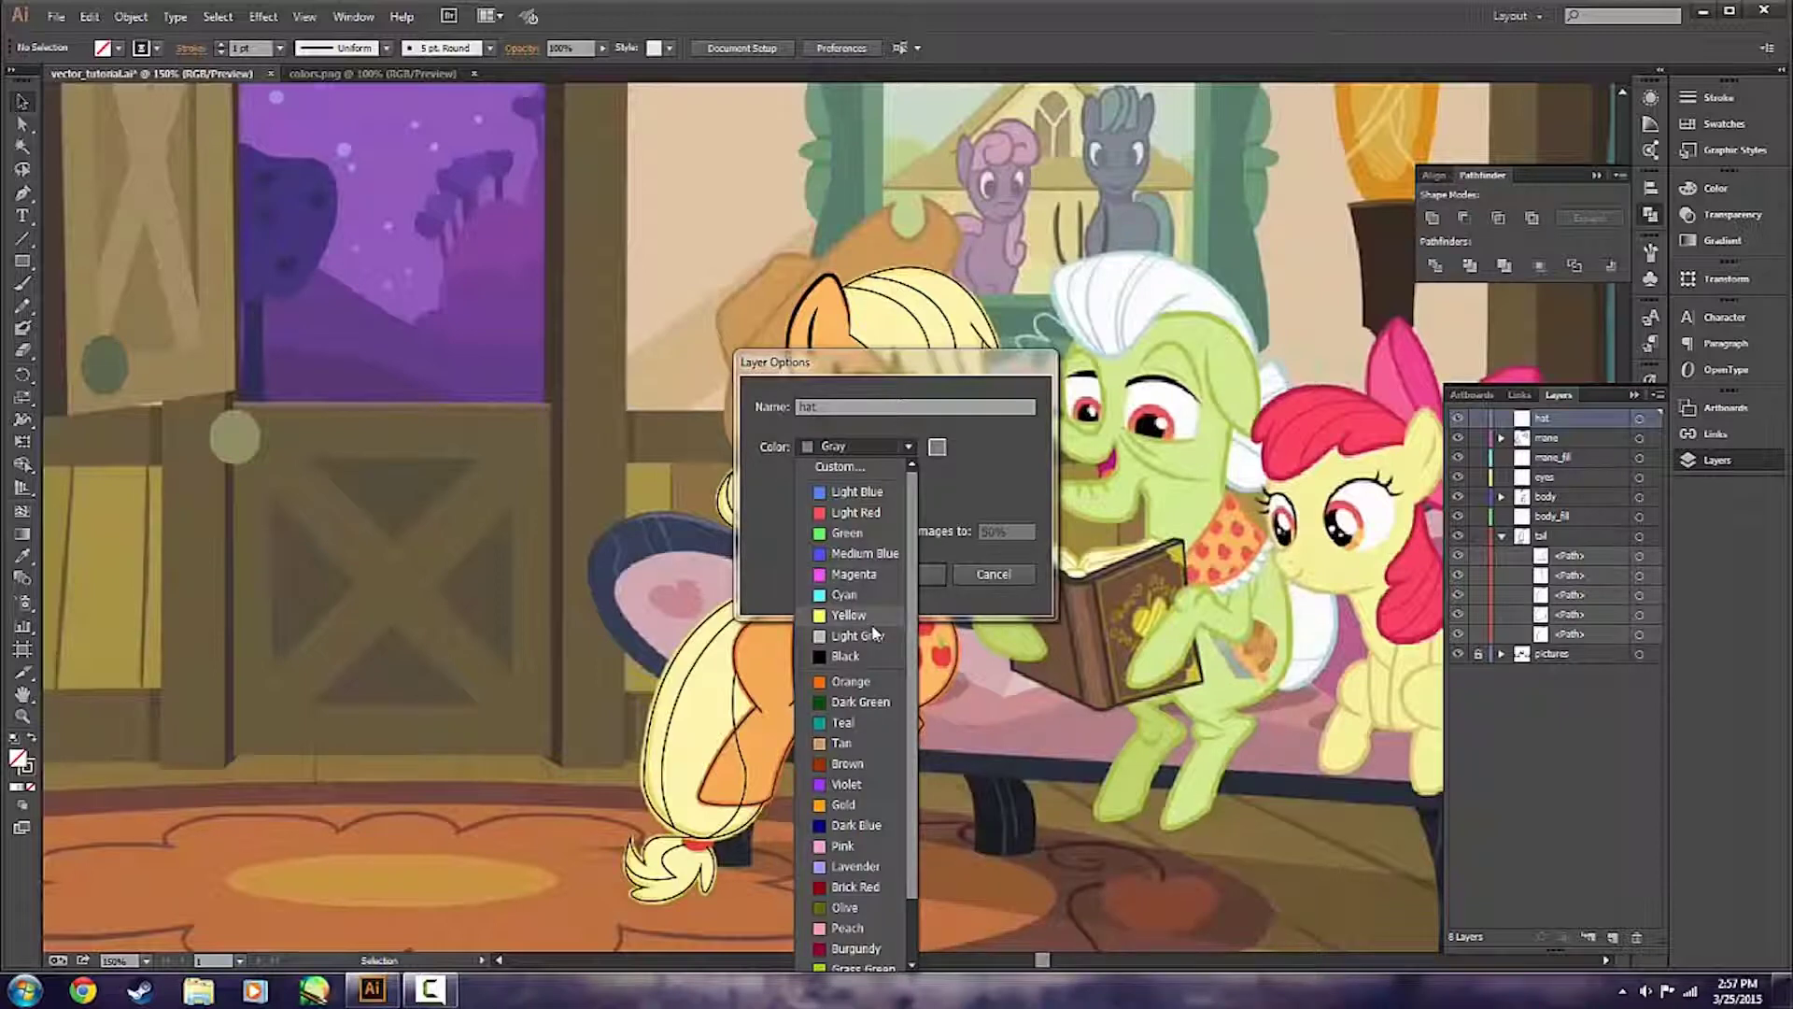
left_click(872, 680)
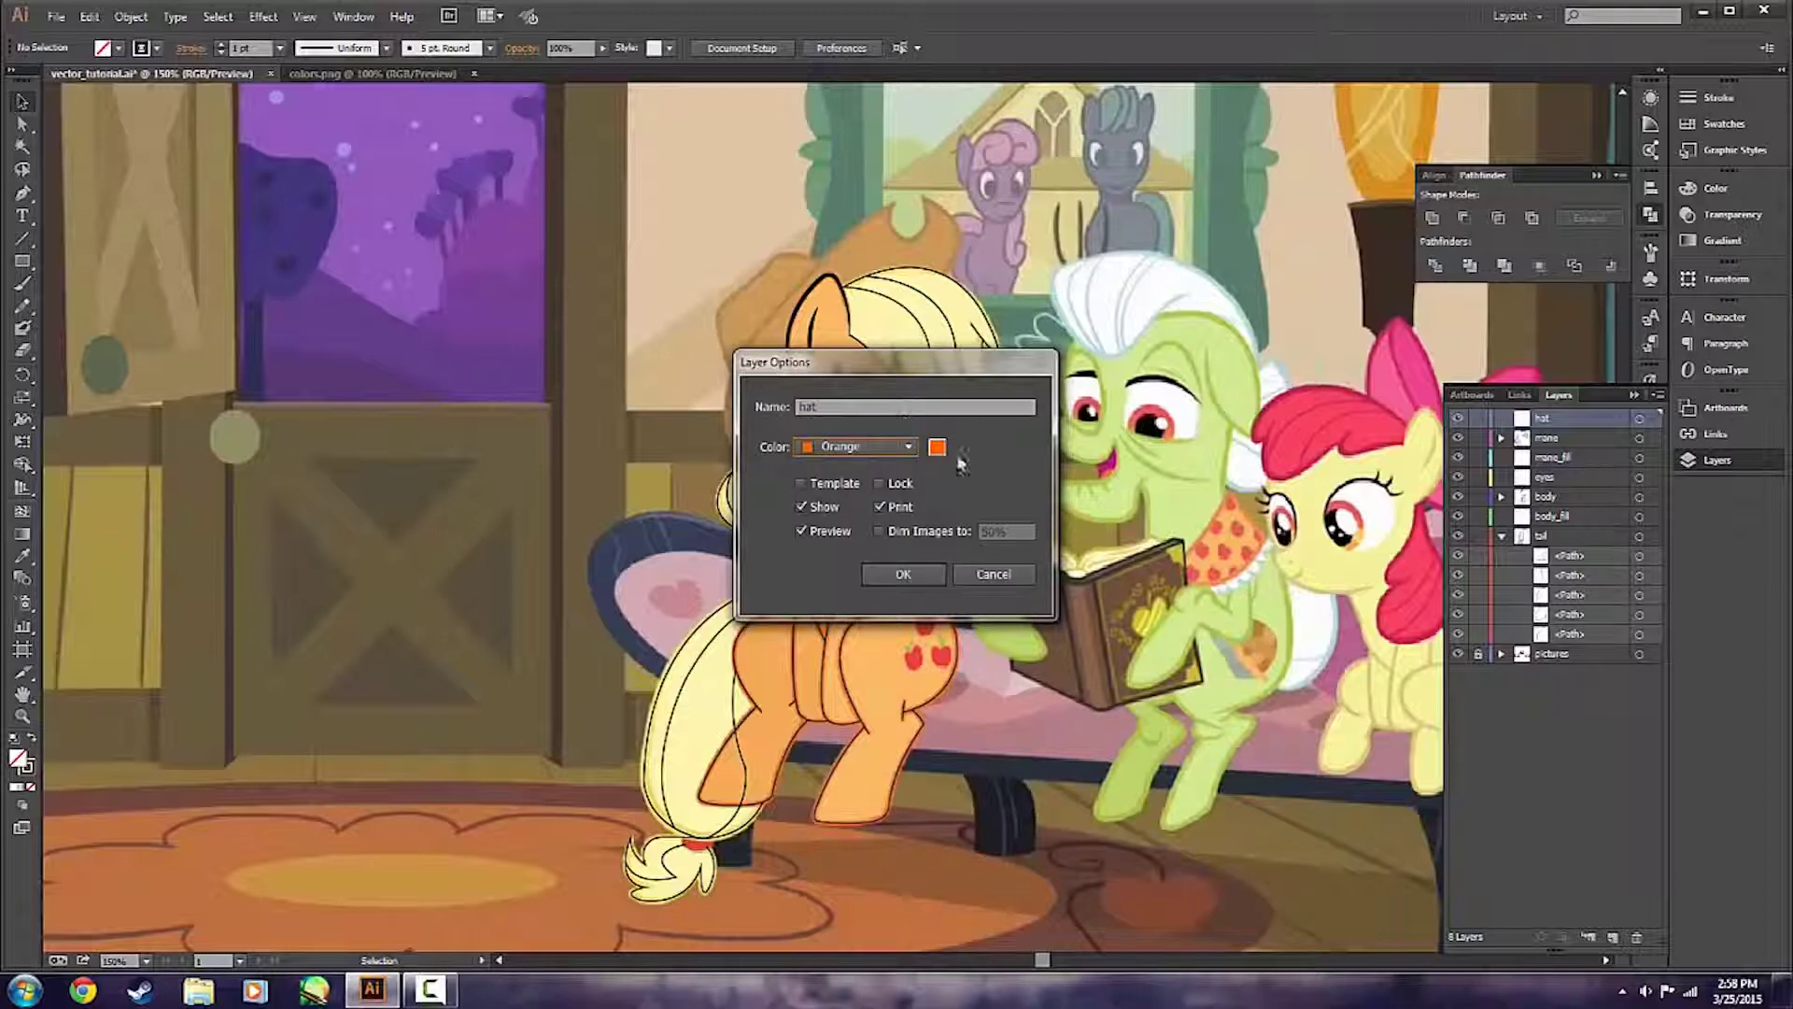
left_click(908, 449)
left_click(909, 449)
left_click(904, 576)
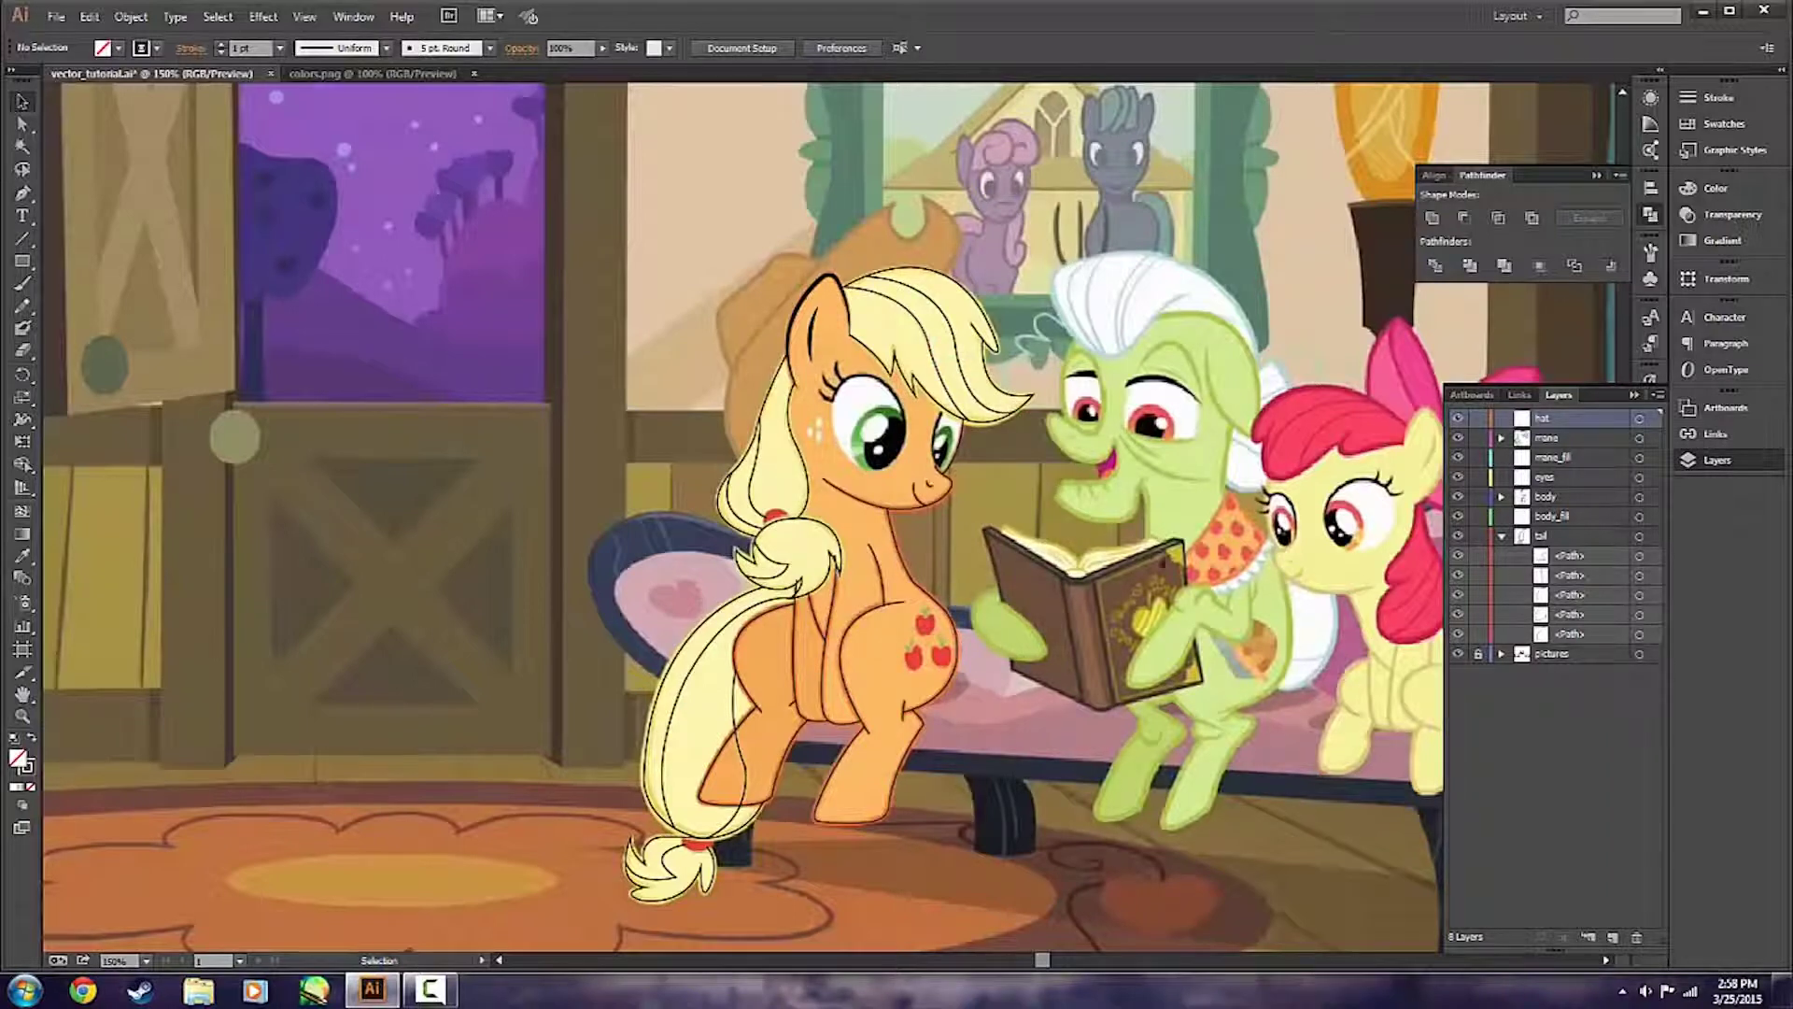
key("p")
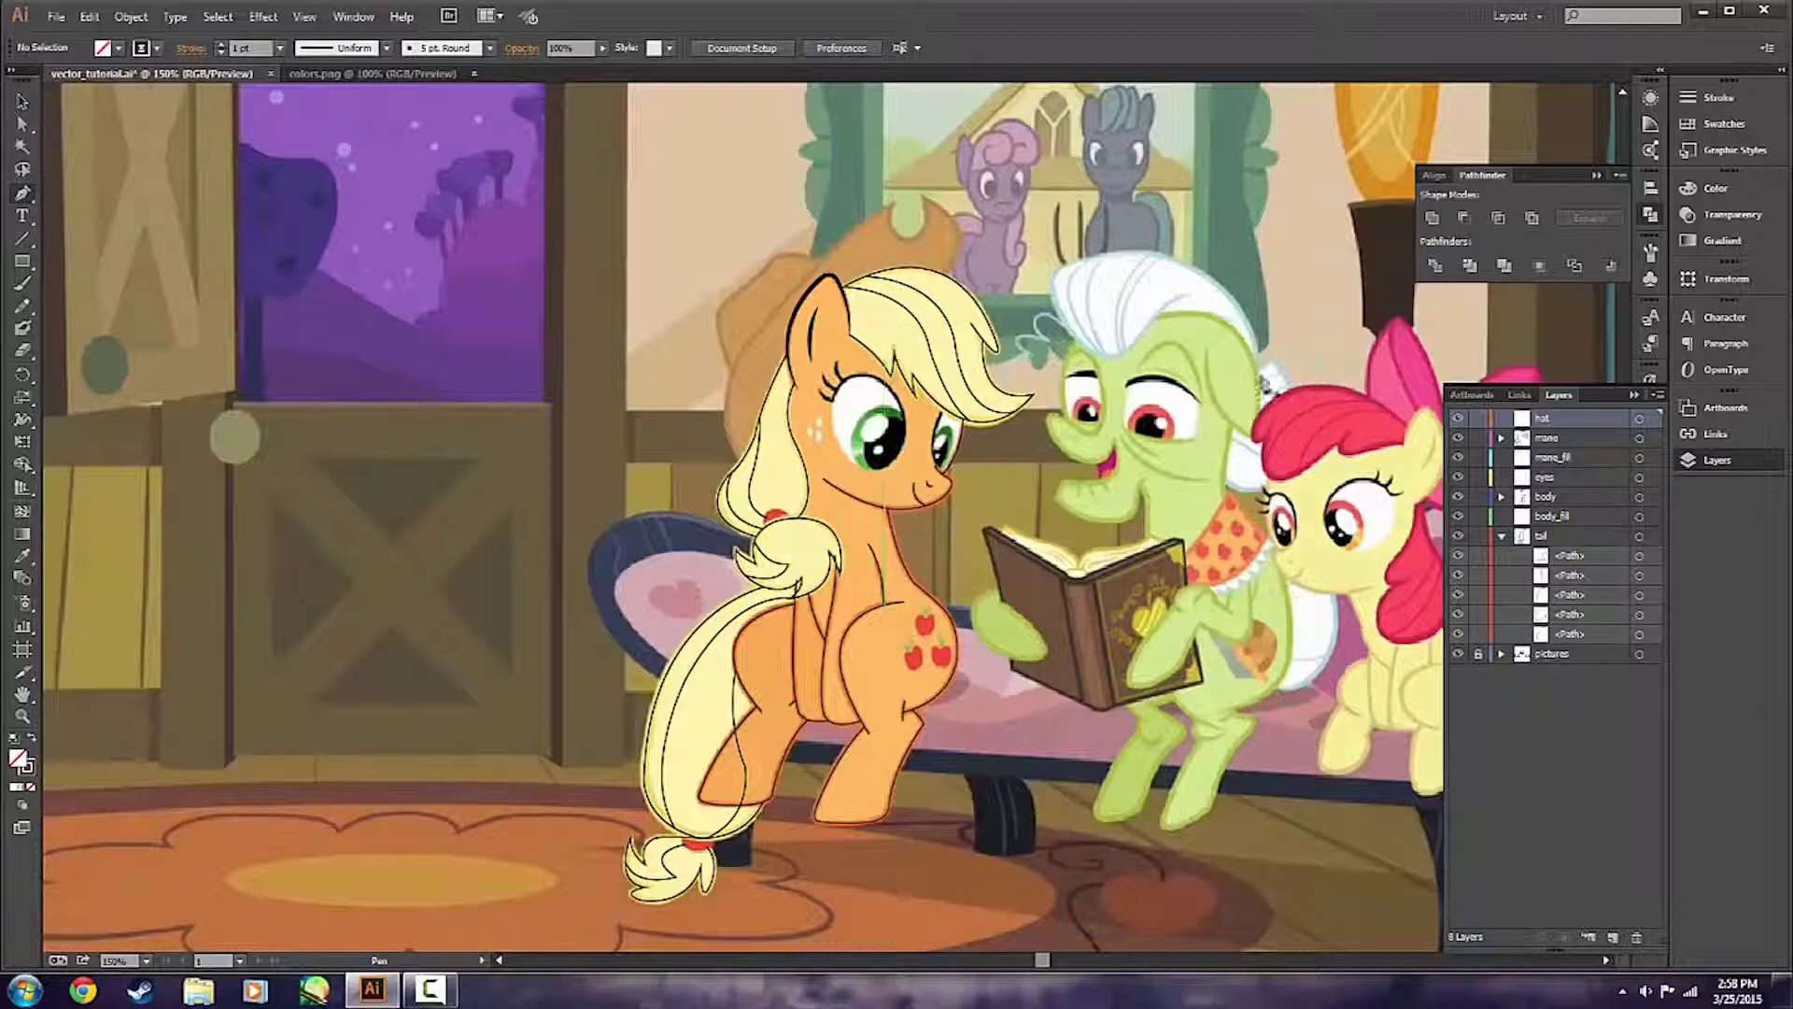
left_click_drag(1549, 421, 1561, 458)
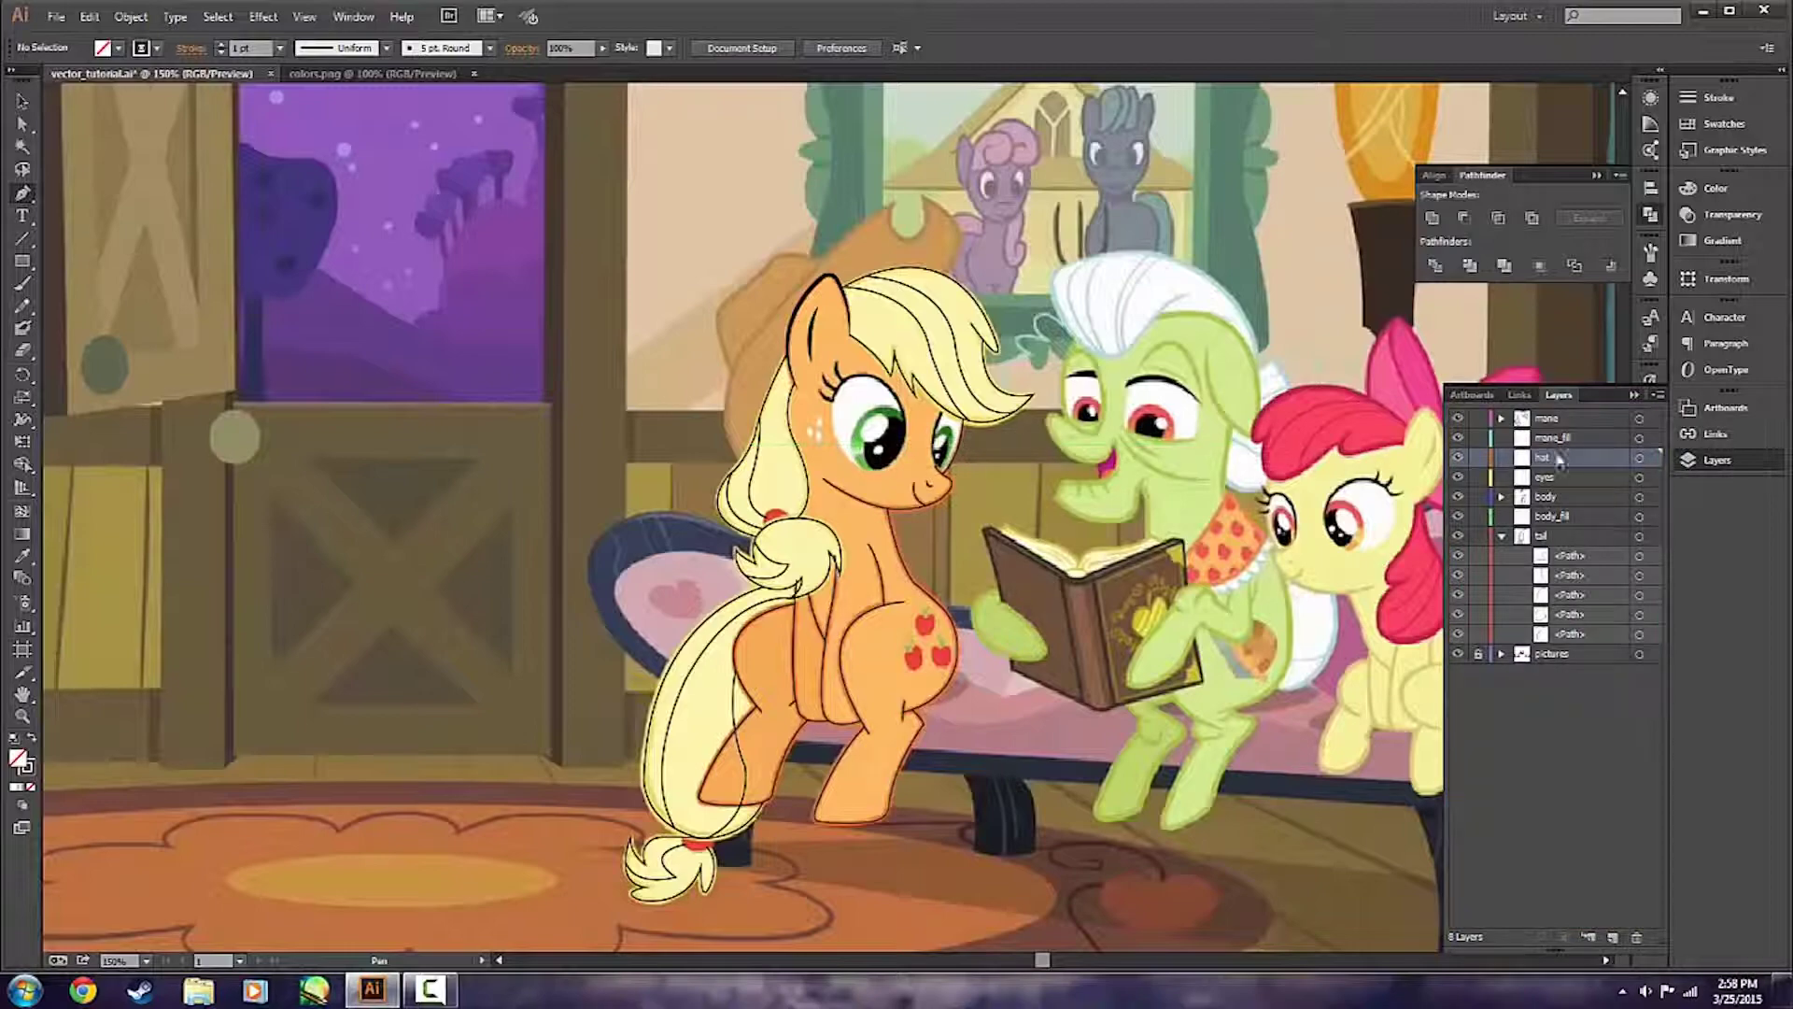
On the hat layer, draw the brim's front edge from the notch tip to the mane, and trace the U-shaped notch.
scroll(792, 262, "up", 2)
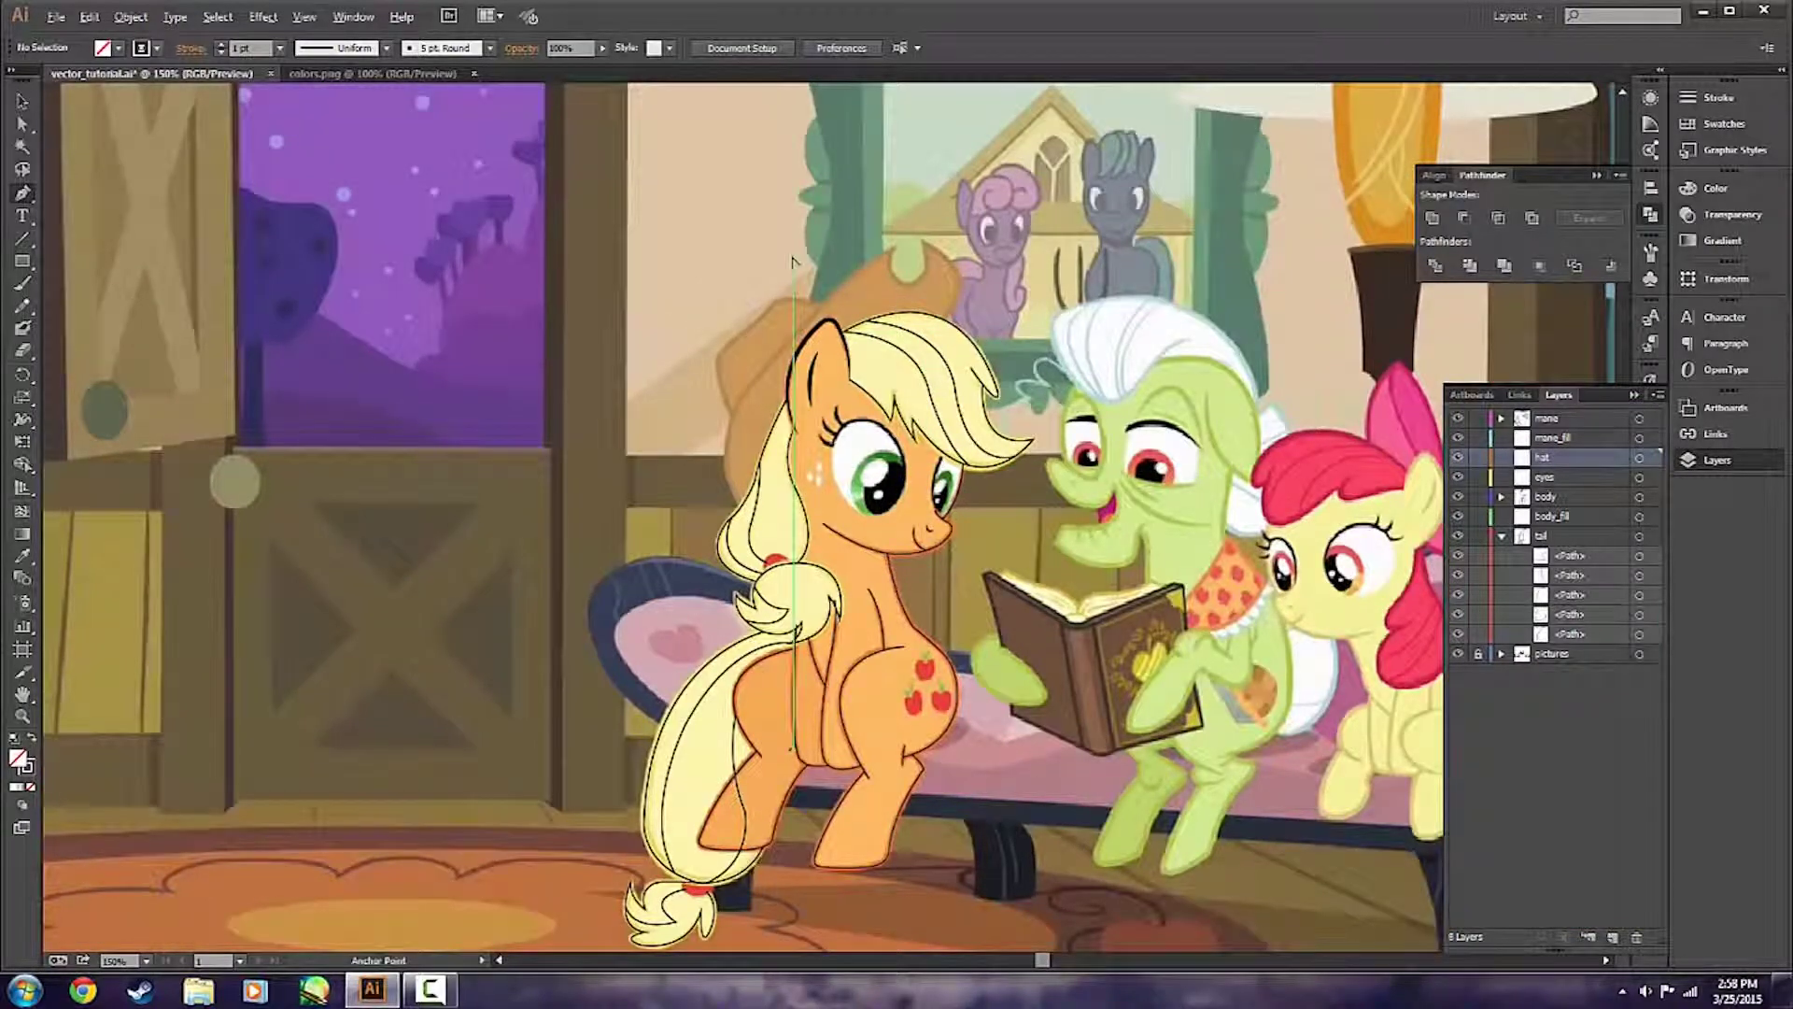
scroll(891, 267, "up", 2)
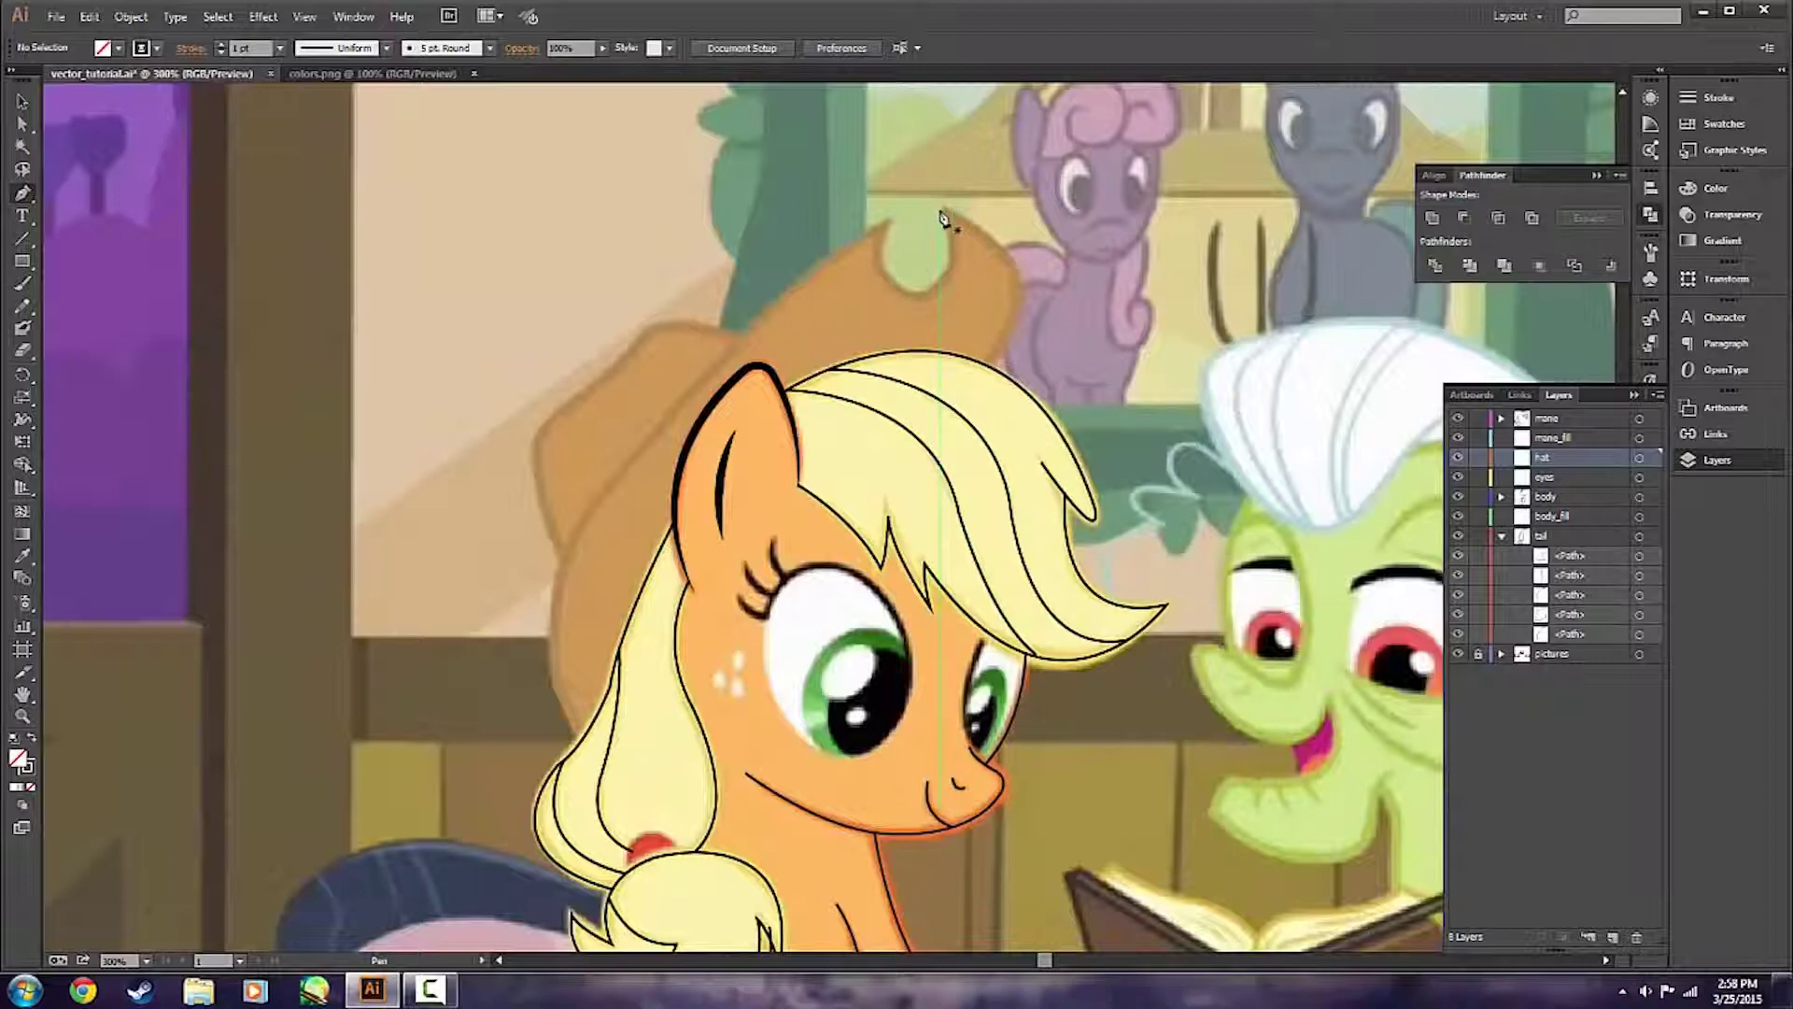
left_click(944, 213)
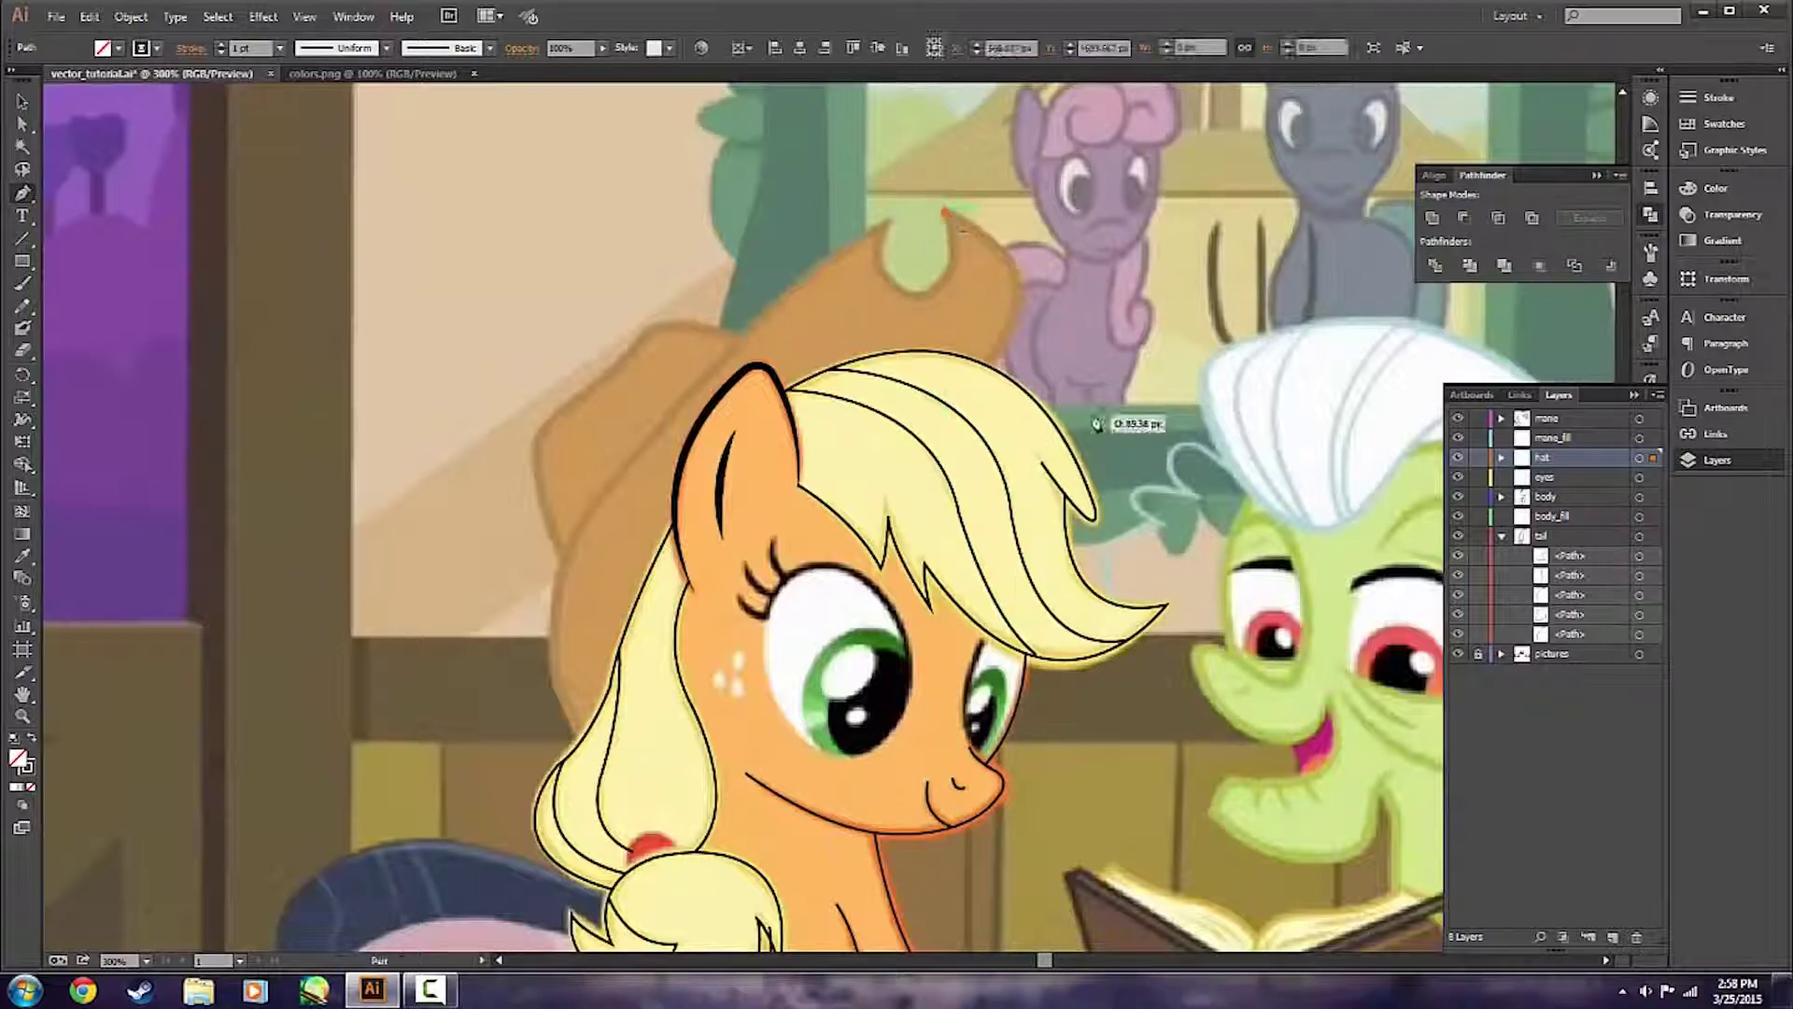
left_click_drag(986, 373, 872, 459)
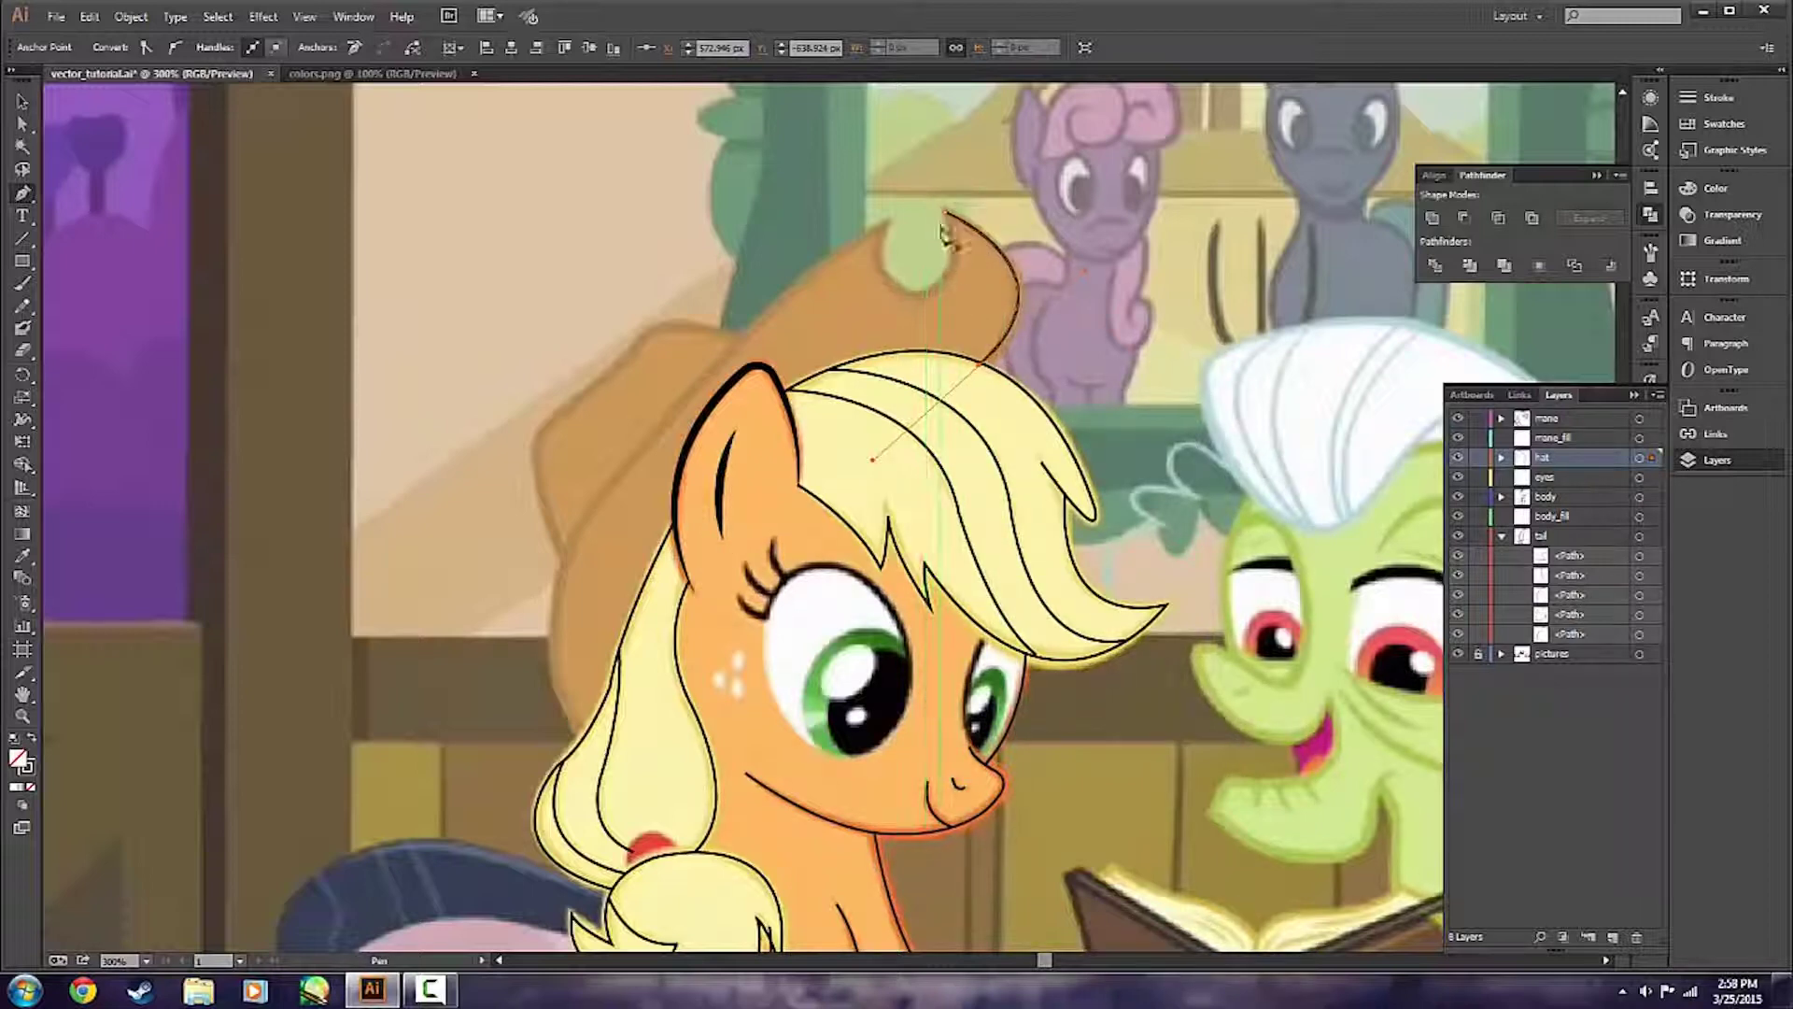
left_click_drag(948, 221, 887, 224)
left_click_drag(858, 320, 857, 316)
Draw the brim's long back edge from the notch, past the ear, down to the side mane.
left_click_drag(888, 220, 921, 159)
scroll(654, 560, "down", 1)
left_click_drag(572, 472, 411, 701)
left_click(674, 347)
left_click_drag(689, 791, 688, 821)
Reposition the brim edge's anchor near the ear and add an anchor point lower on the curve to match the reference.
key("a")
left_click_drag(674, 346, 682, 350)
scroll(675, 345, "up", 2)
scroll(682, 350, "down", 1)
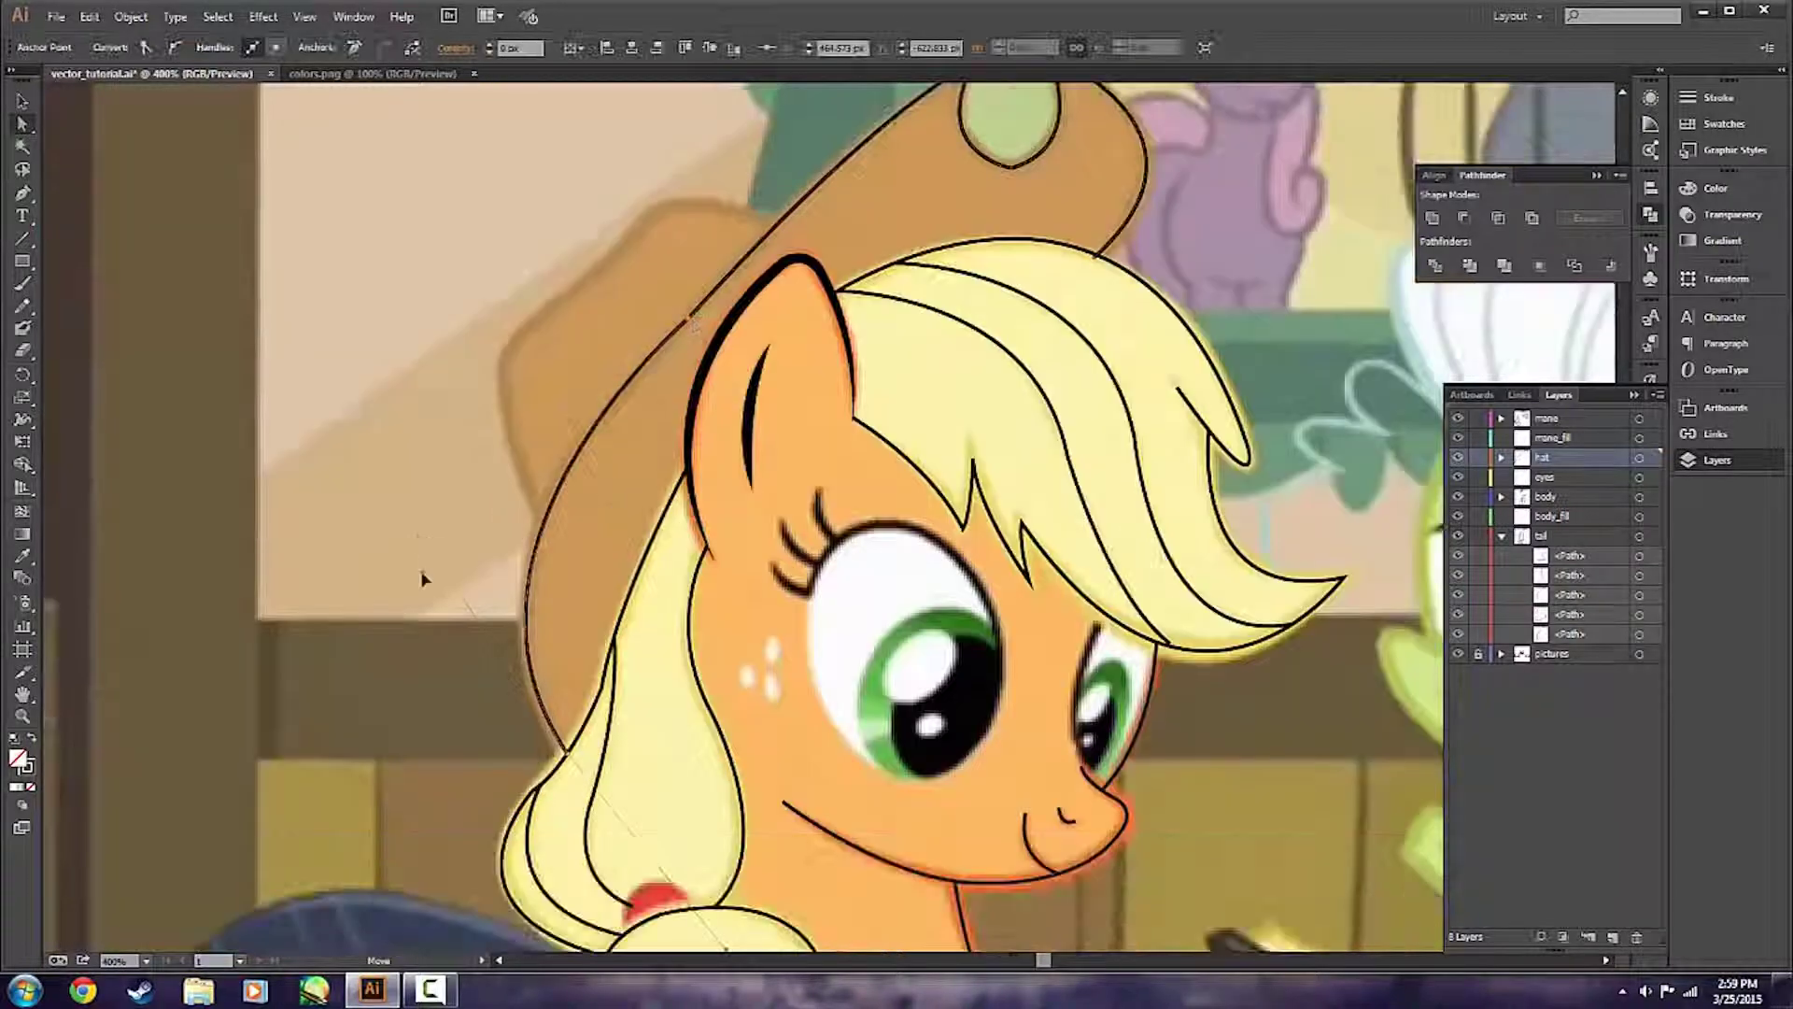
left_click(566, 478)
key("plus")
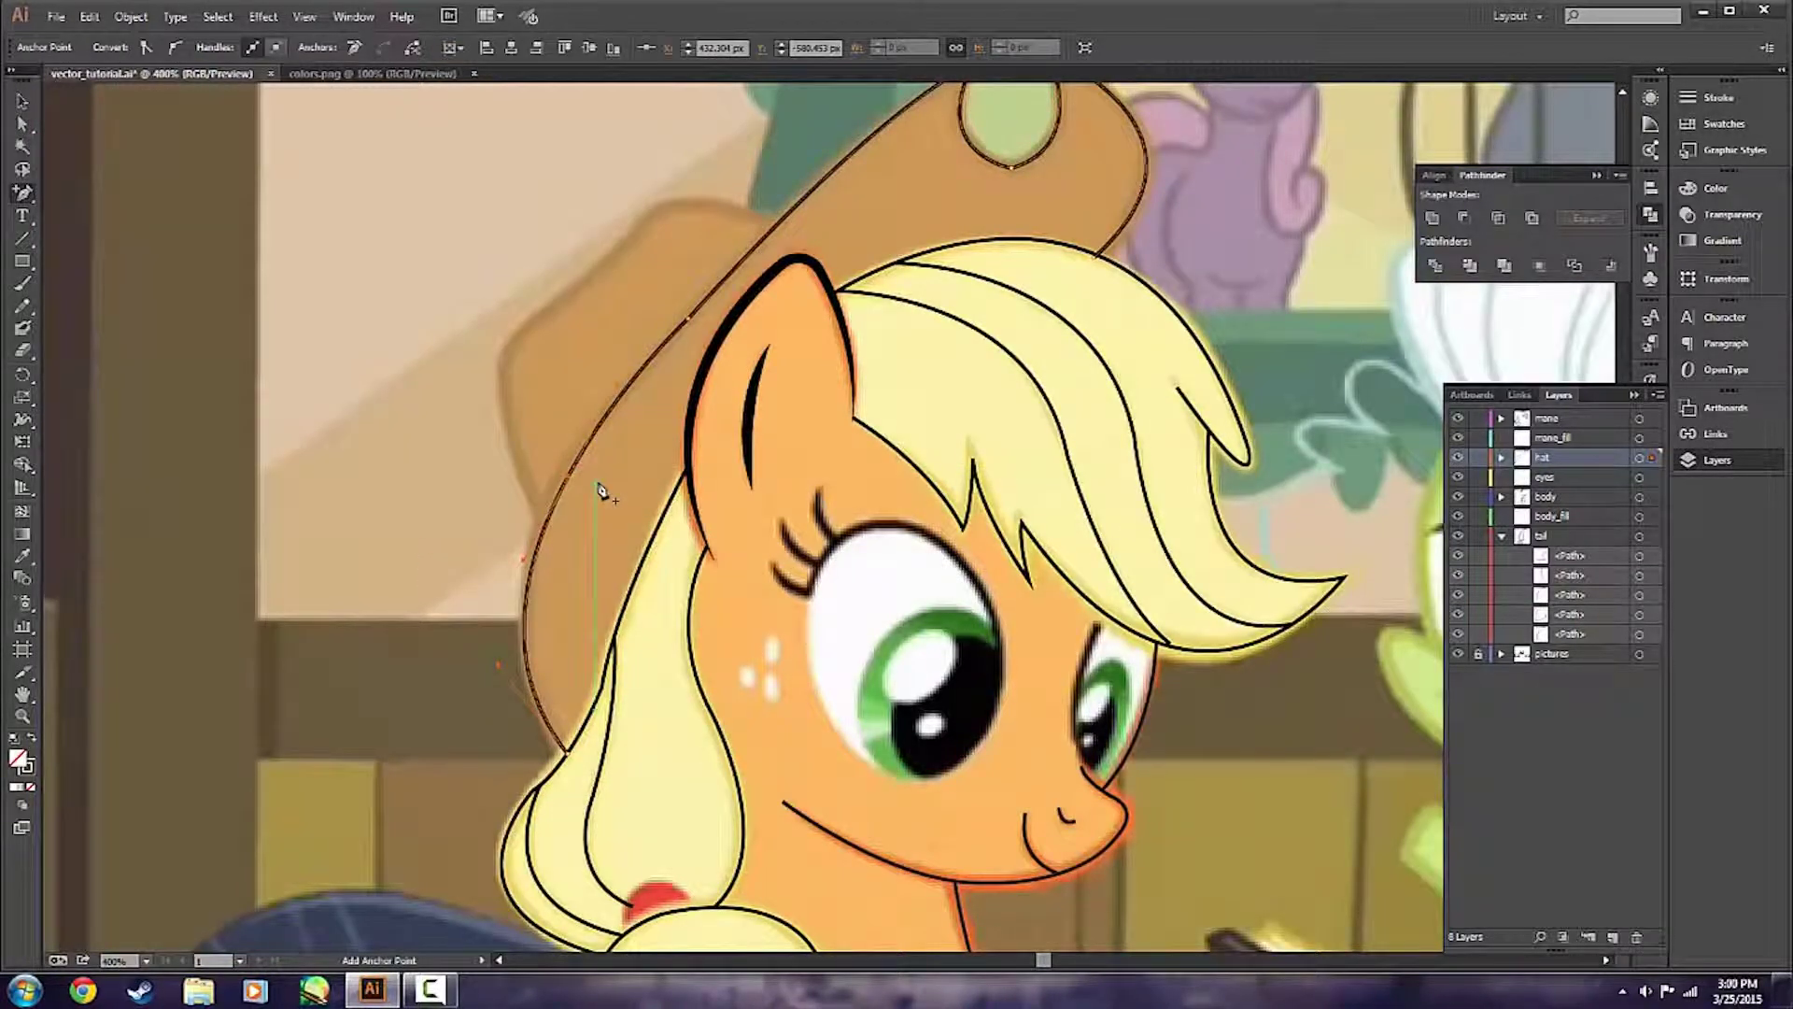
key("a")
left_click_drag(569, 477, 566, 474)
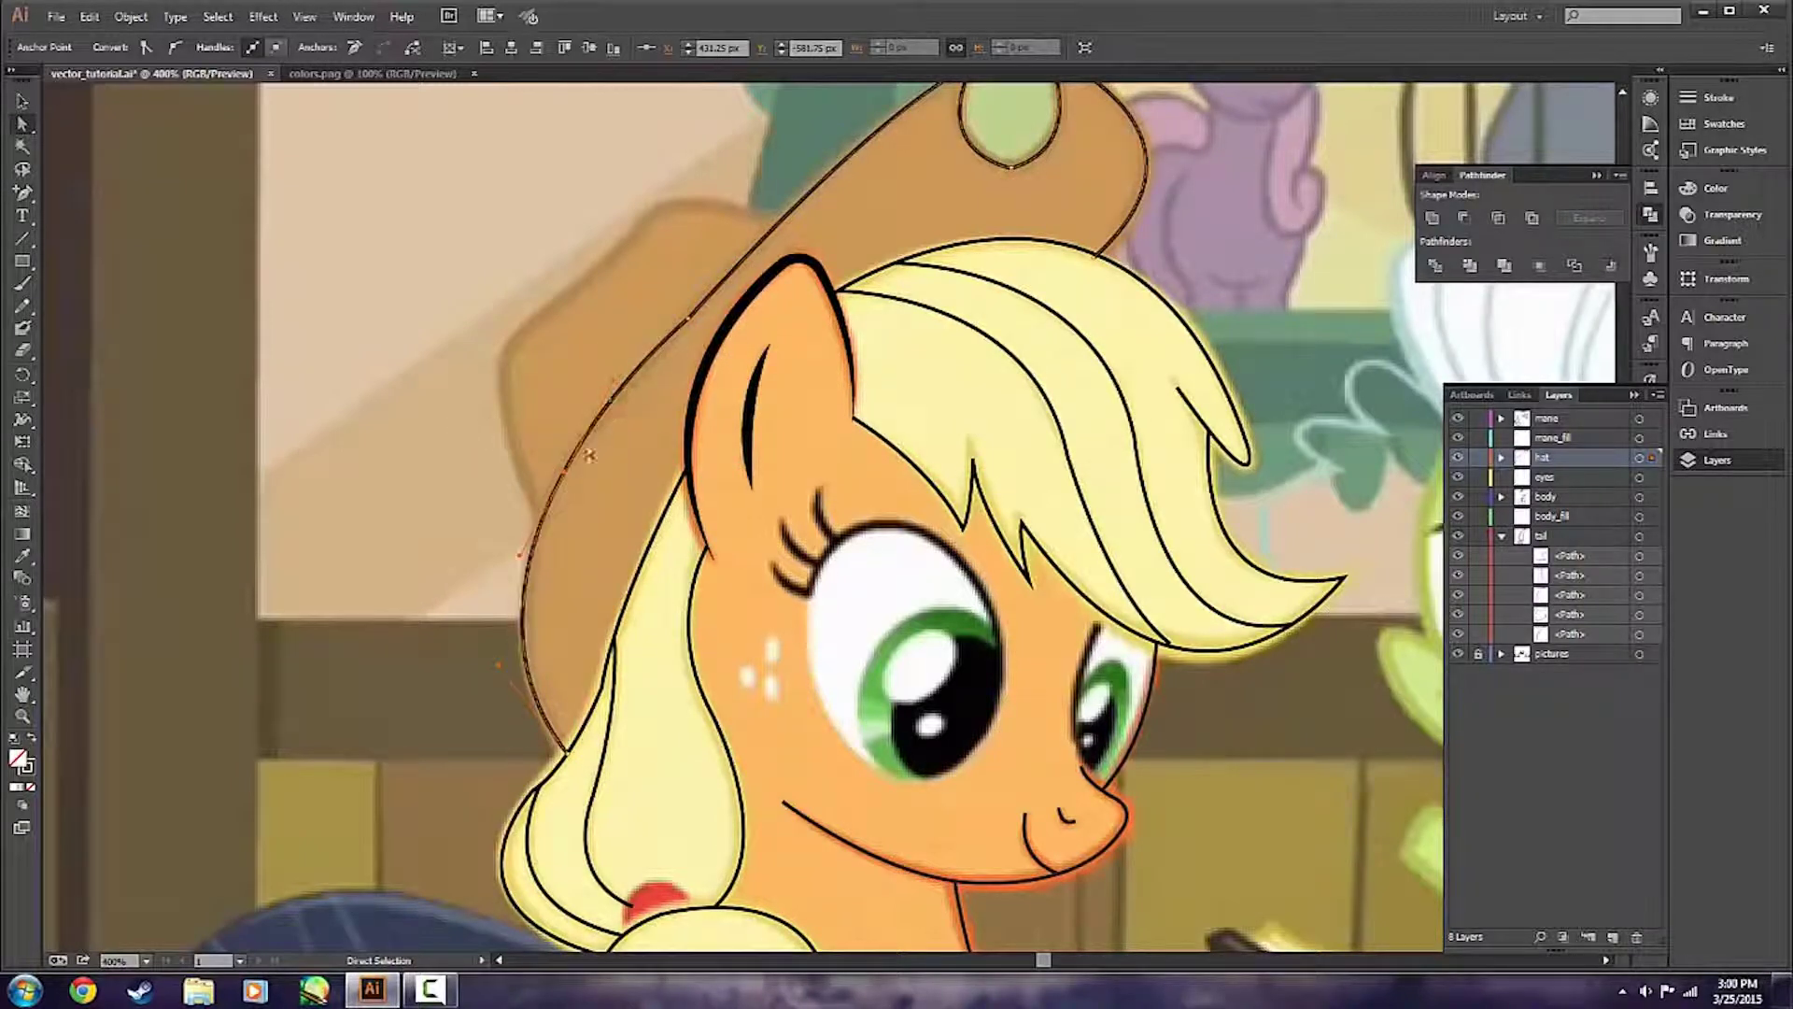
Smooth the brim's back curve by adjusting the direction handle of the added anchor point, and deselect the path.
scroll(645, 405, "down", 1)
scroll(629, 412, "up", 1)
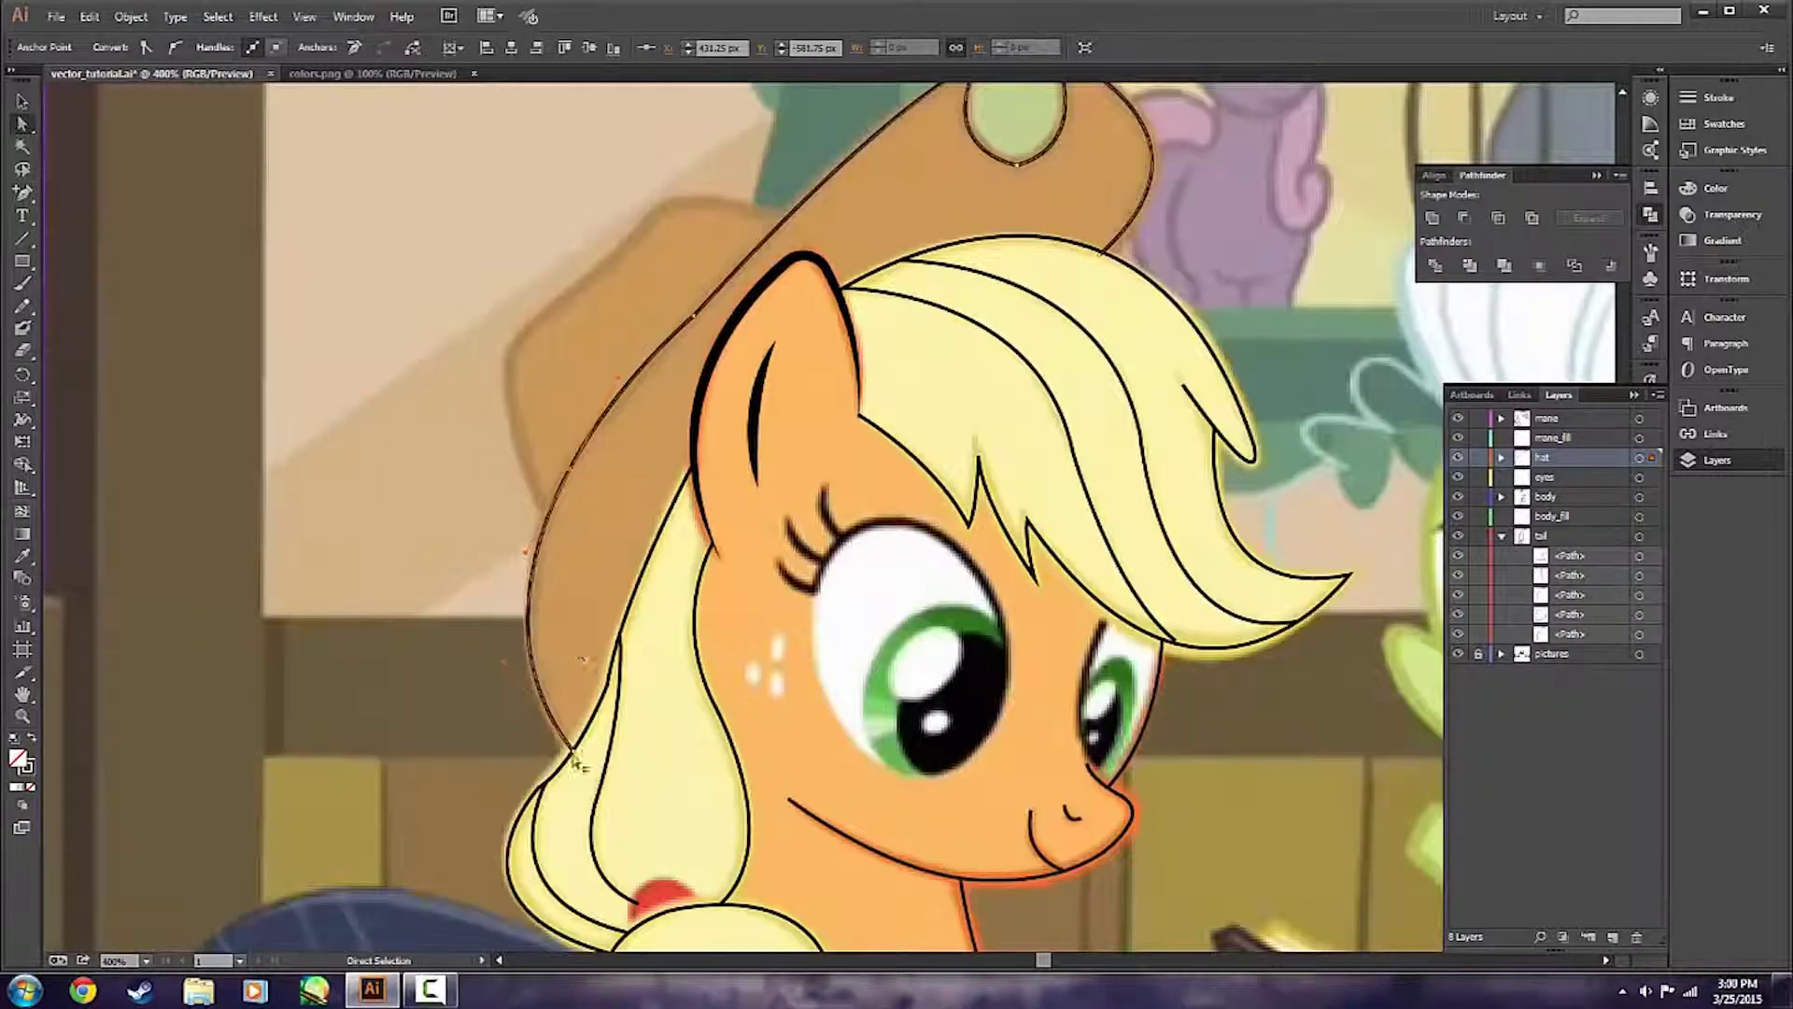
mouse_move(617, 378)
left_mouse_down()
mouse_move(646, 427)
mouse_move(651, 388)
mouse_move(635, 383)
left_mouse_up()
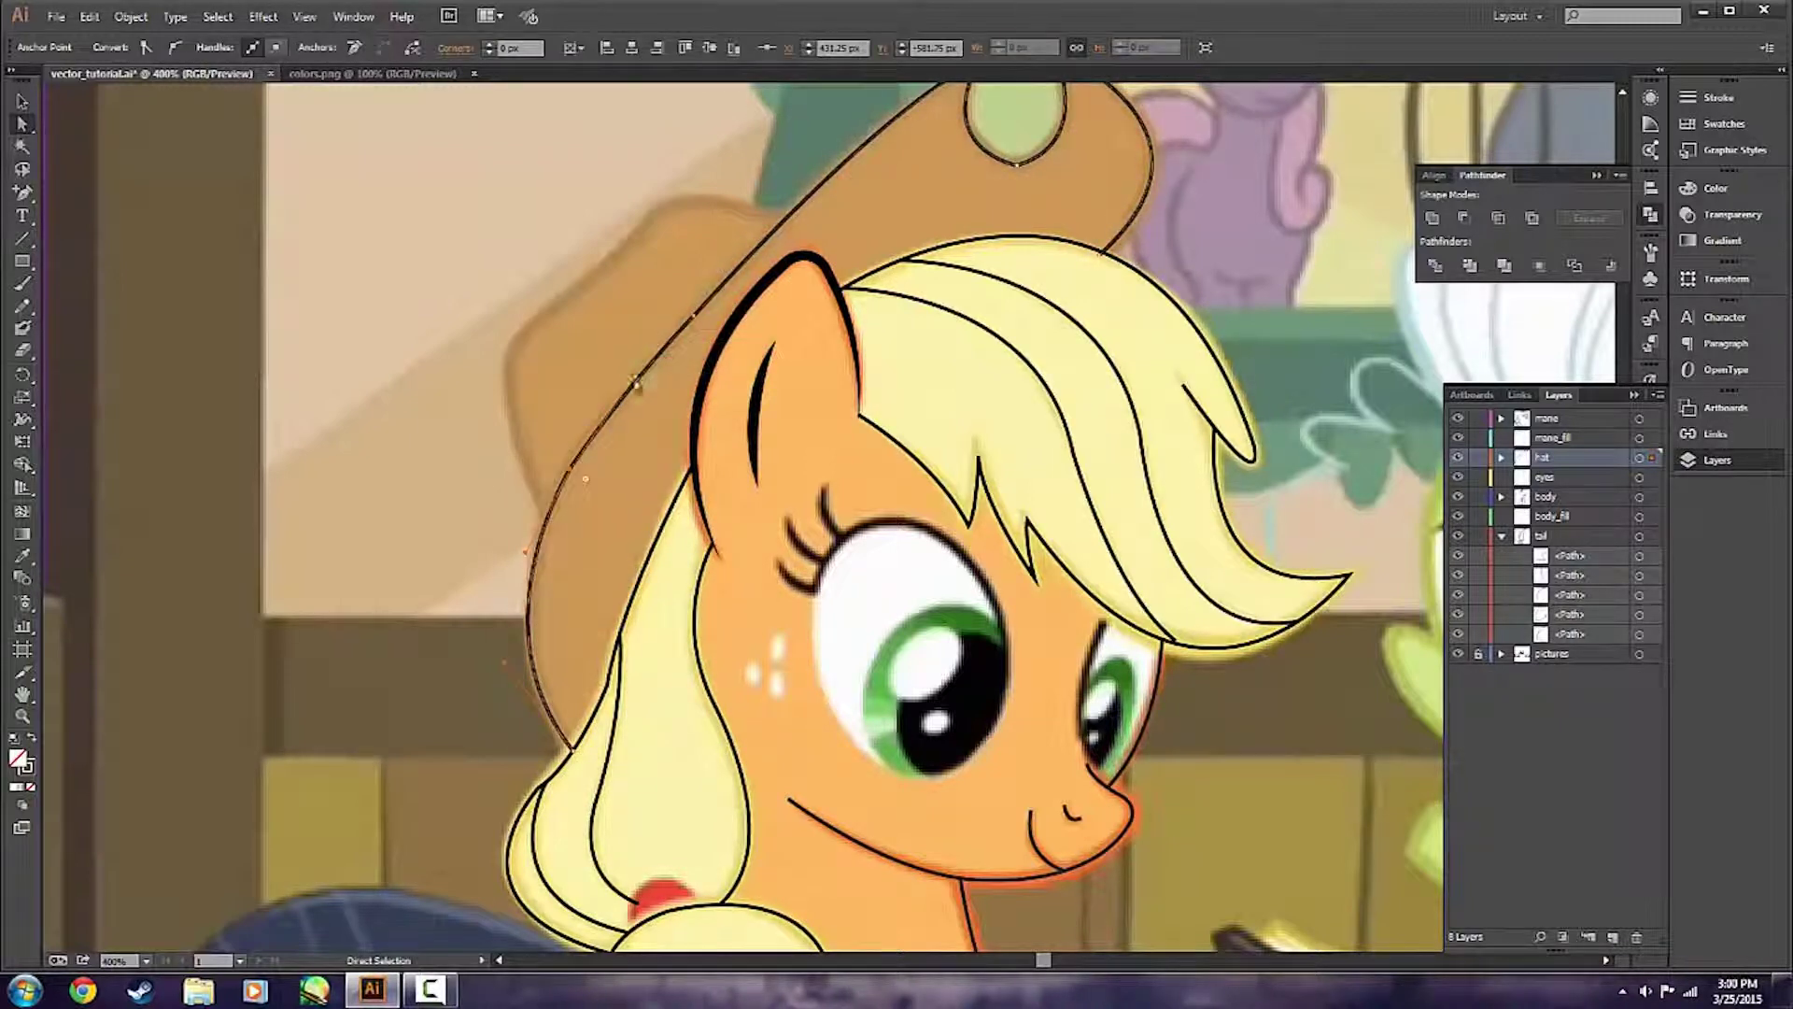
left_click(591, 452)
left_click(596, 431)
left_click(605, 381)
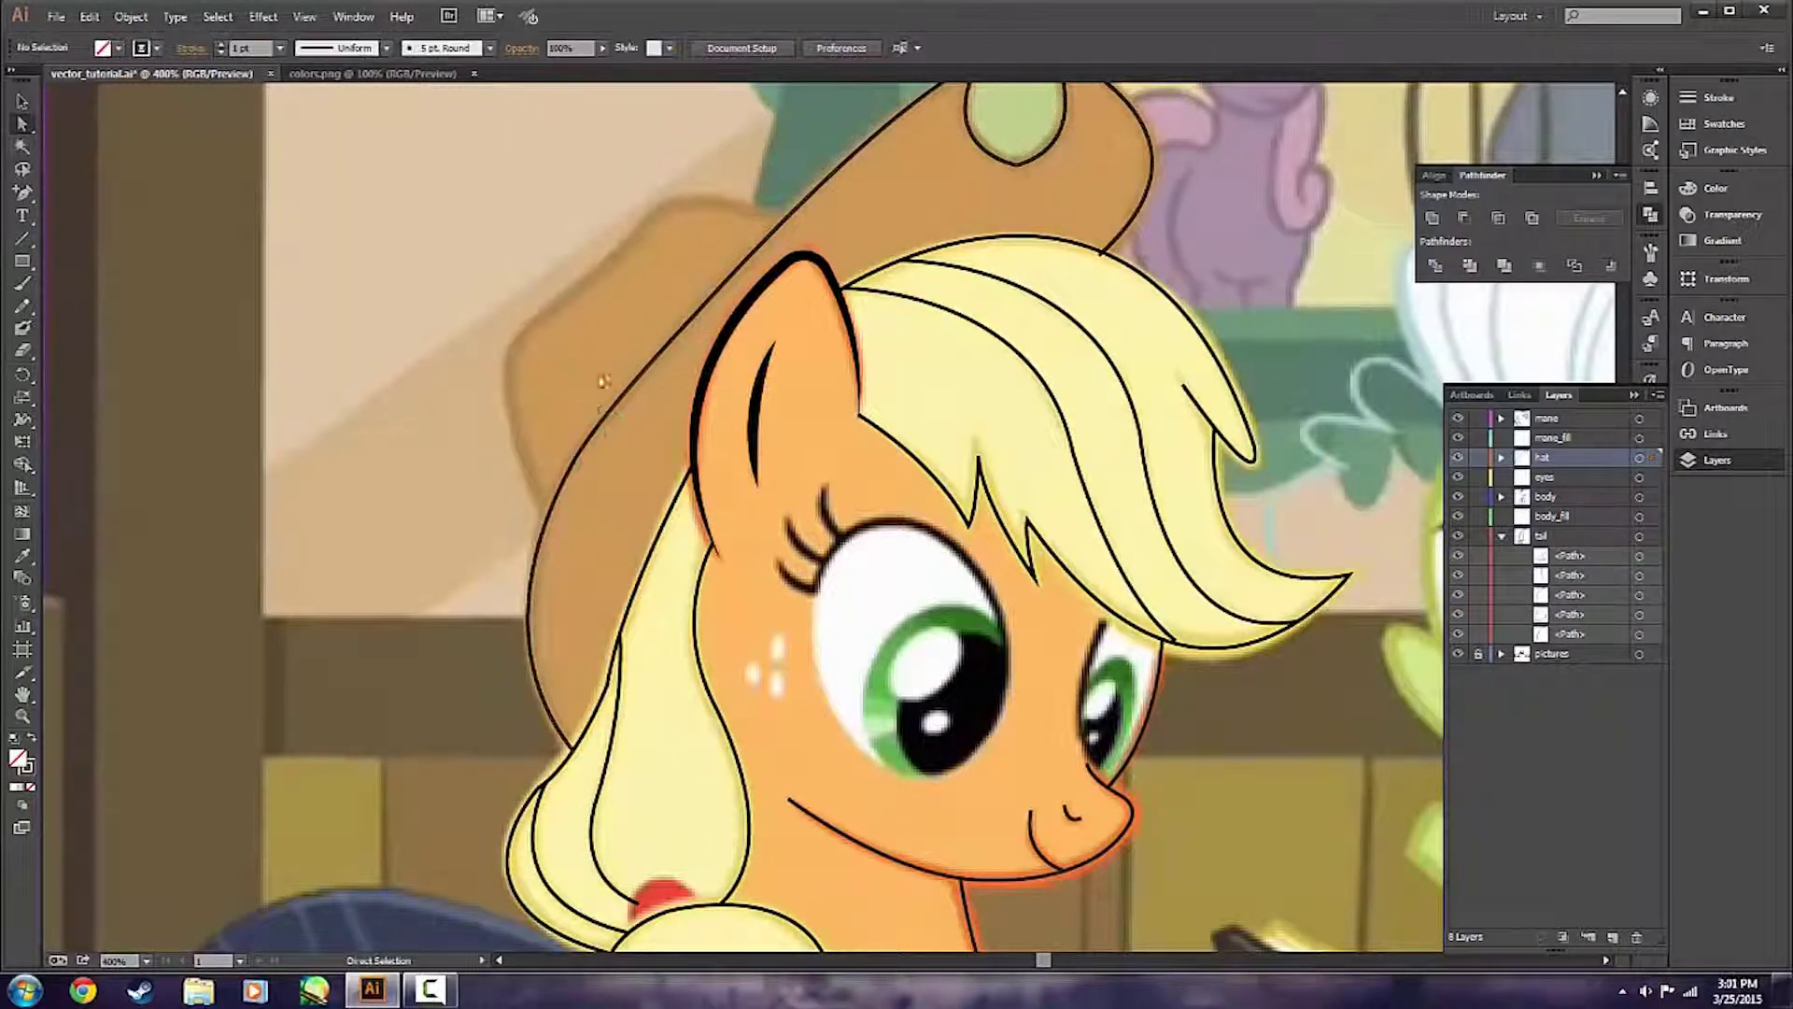
Draw the hat crown's outline behind the brim, from its upper edge around the back corner to the brim line.
scroll(620, 579, "down", 2)
key("p")
scroll(635, 392, "up", 1)
left_click(763, 374)
mouse_move(660, 377)
left_mouse_down()
mouse_move(638, 416)
mouse_move(558, 467)
left_mouse_up()
left_click(660, 378)
left_click(586, 443)
left_click_drag(583, 593, 656, 727)
Adjust the anchor and handles at the hat crown's back corner so the outline follows the reference.
key("a")
left_click(624, 469)
left_click(556, 471)
left_click(514, 458)
left_click(554, 481)
left_click_drag(509, 460, 520, 472)
left_click(523, 458)
left_click(598, 436)
scroll(560, 427, "up", 1)
left_click(649, 484)
scroll(846, 490, "down", 3)
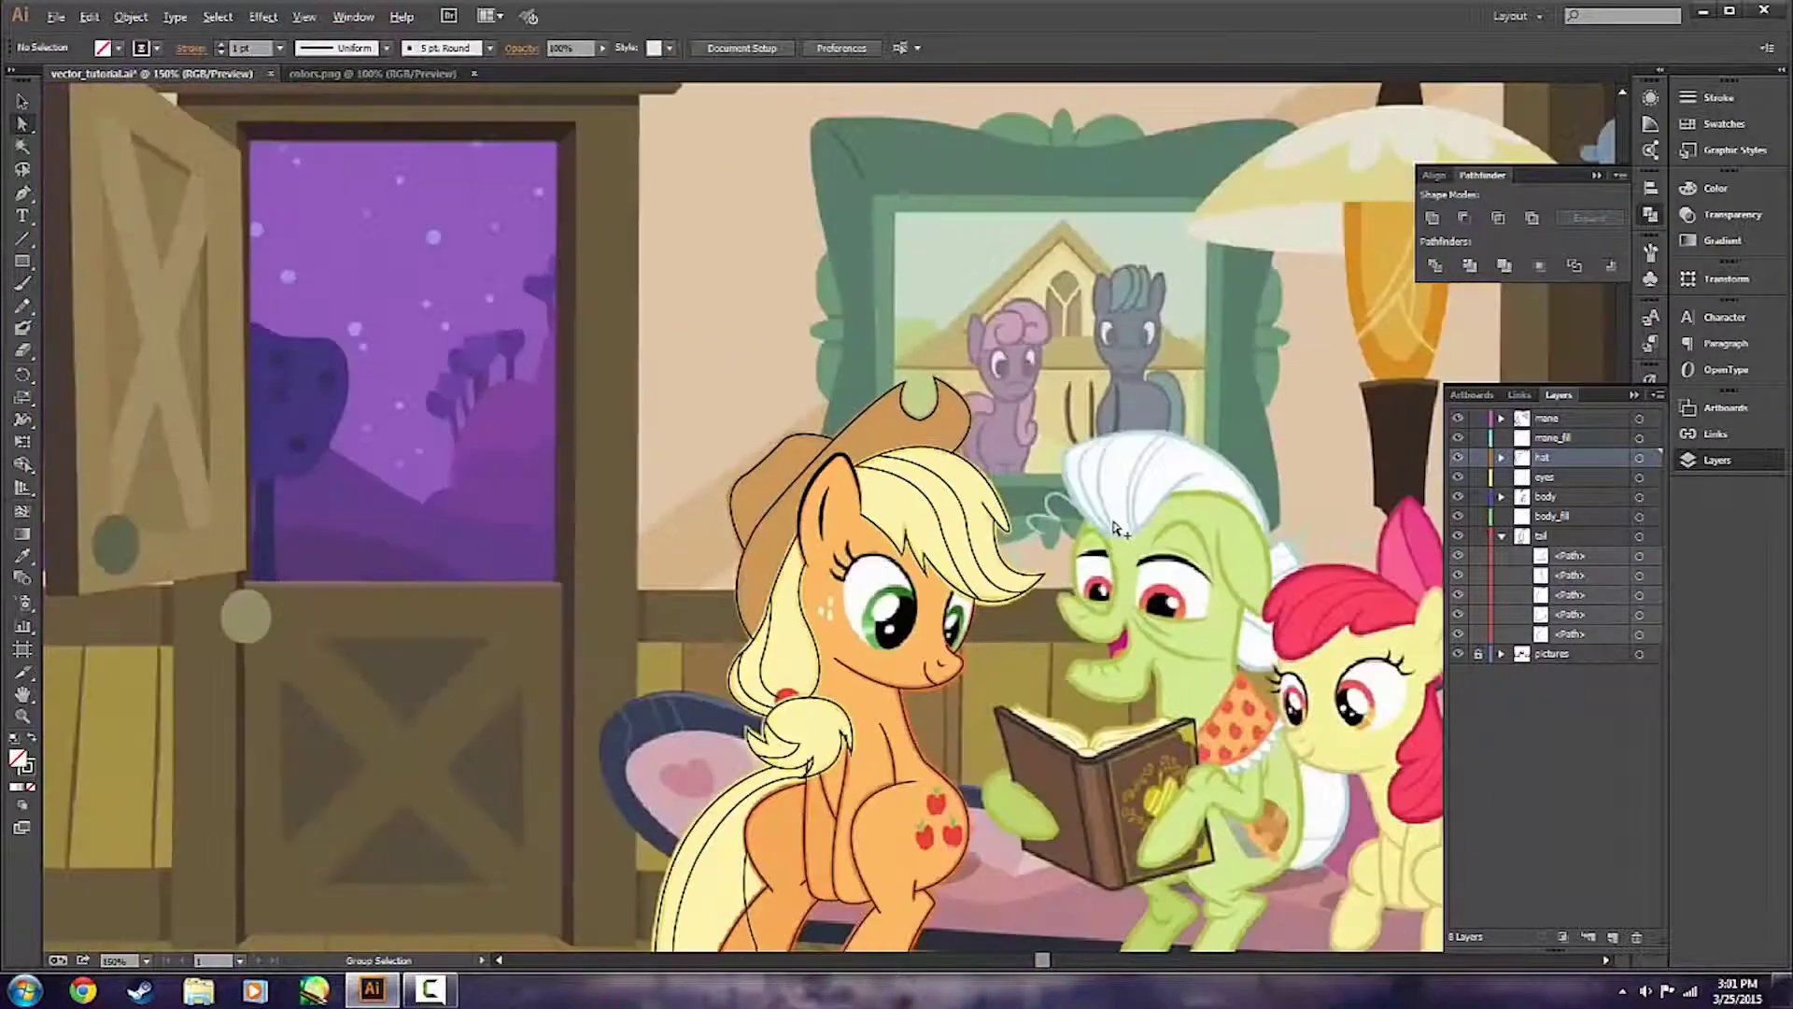
scroll(1109, 502, "down", 3)
scroll(1084, 487, "right", 2)
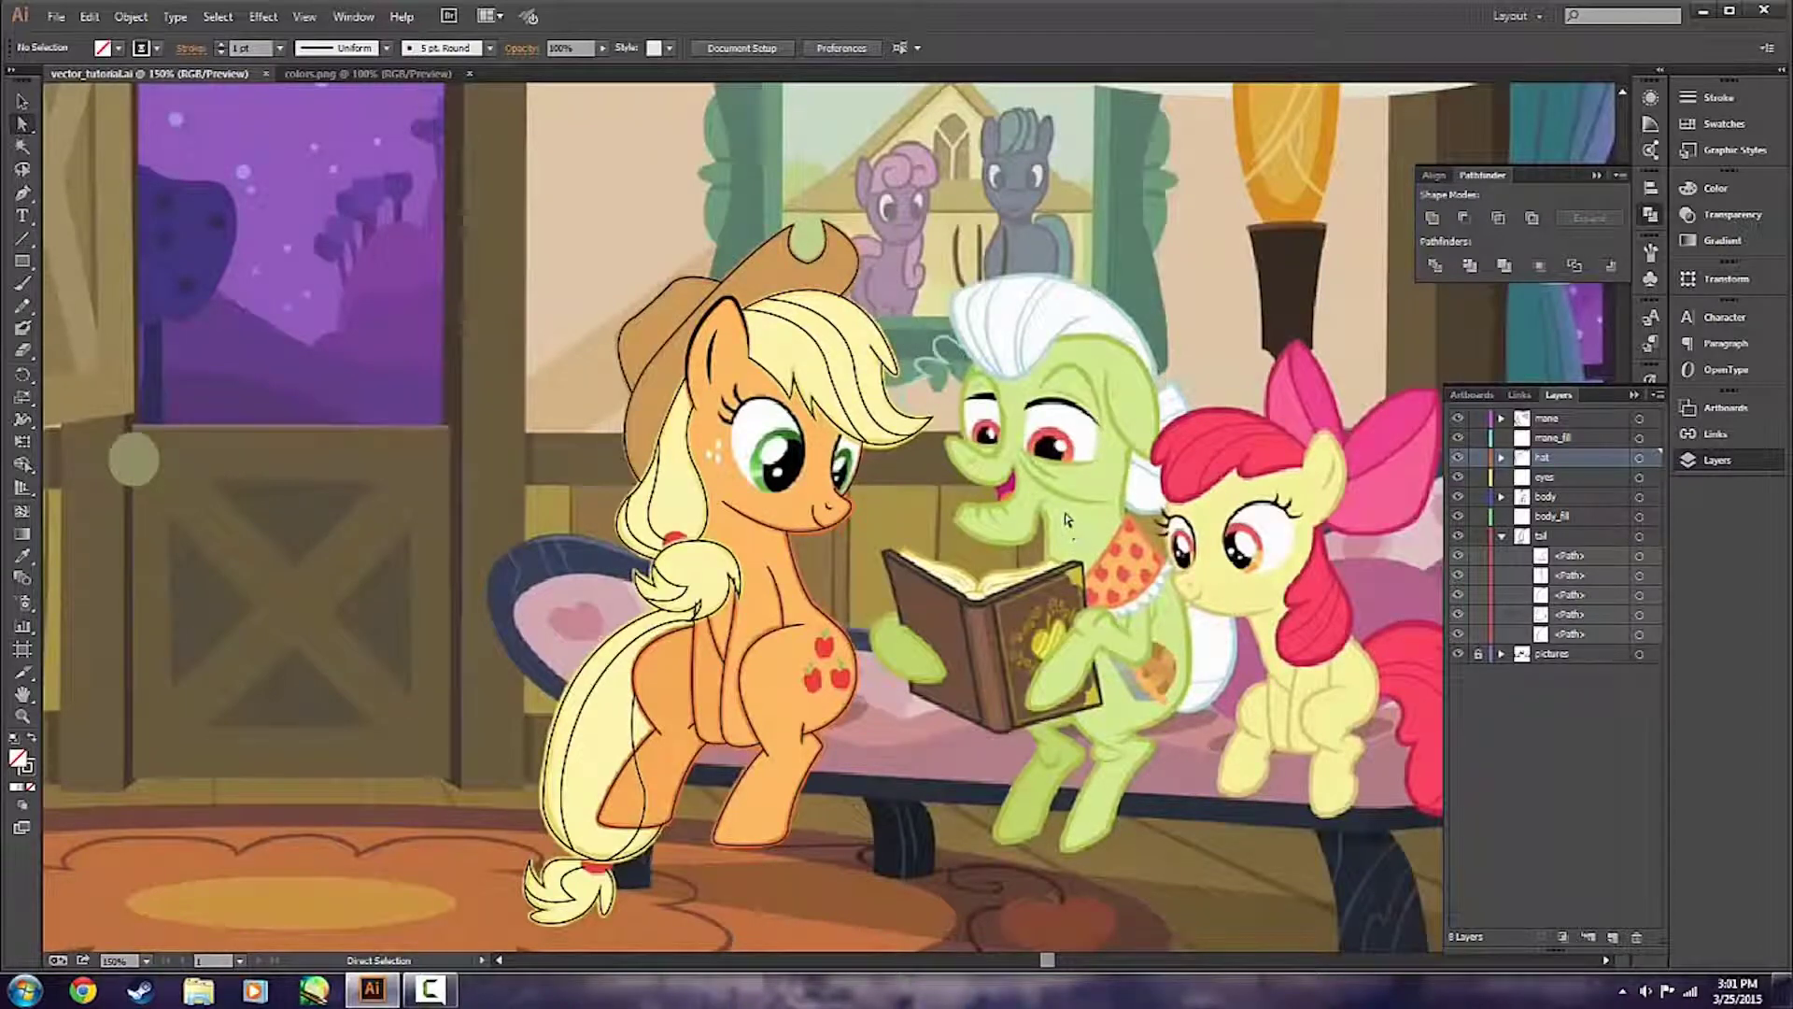
On the eyes layer, draw the near eye's upper eyelid as a curve from its front edge over the top to the back corner.
left_click(1592, 478)
key("p")
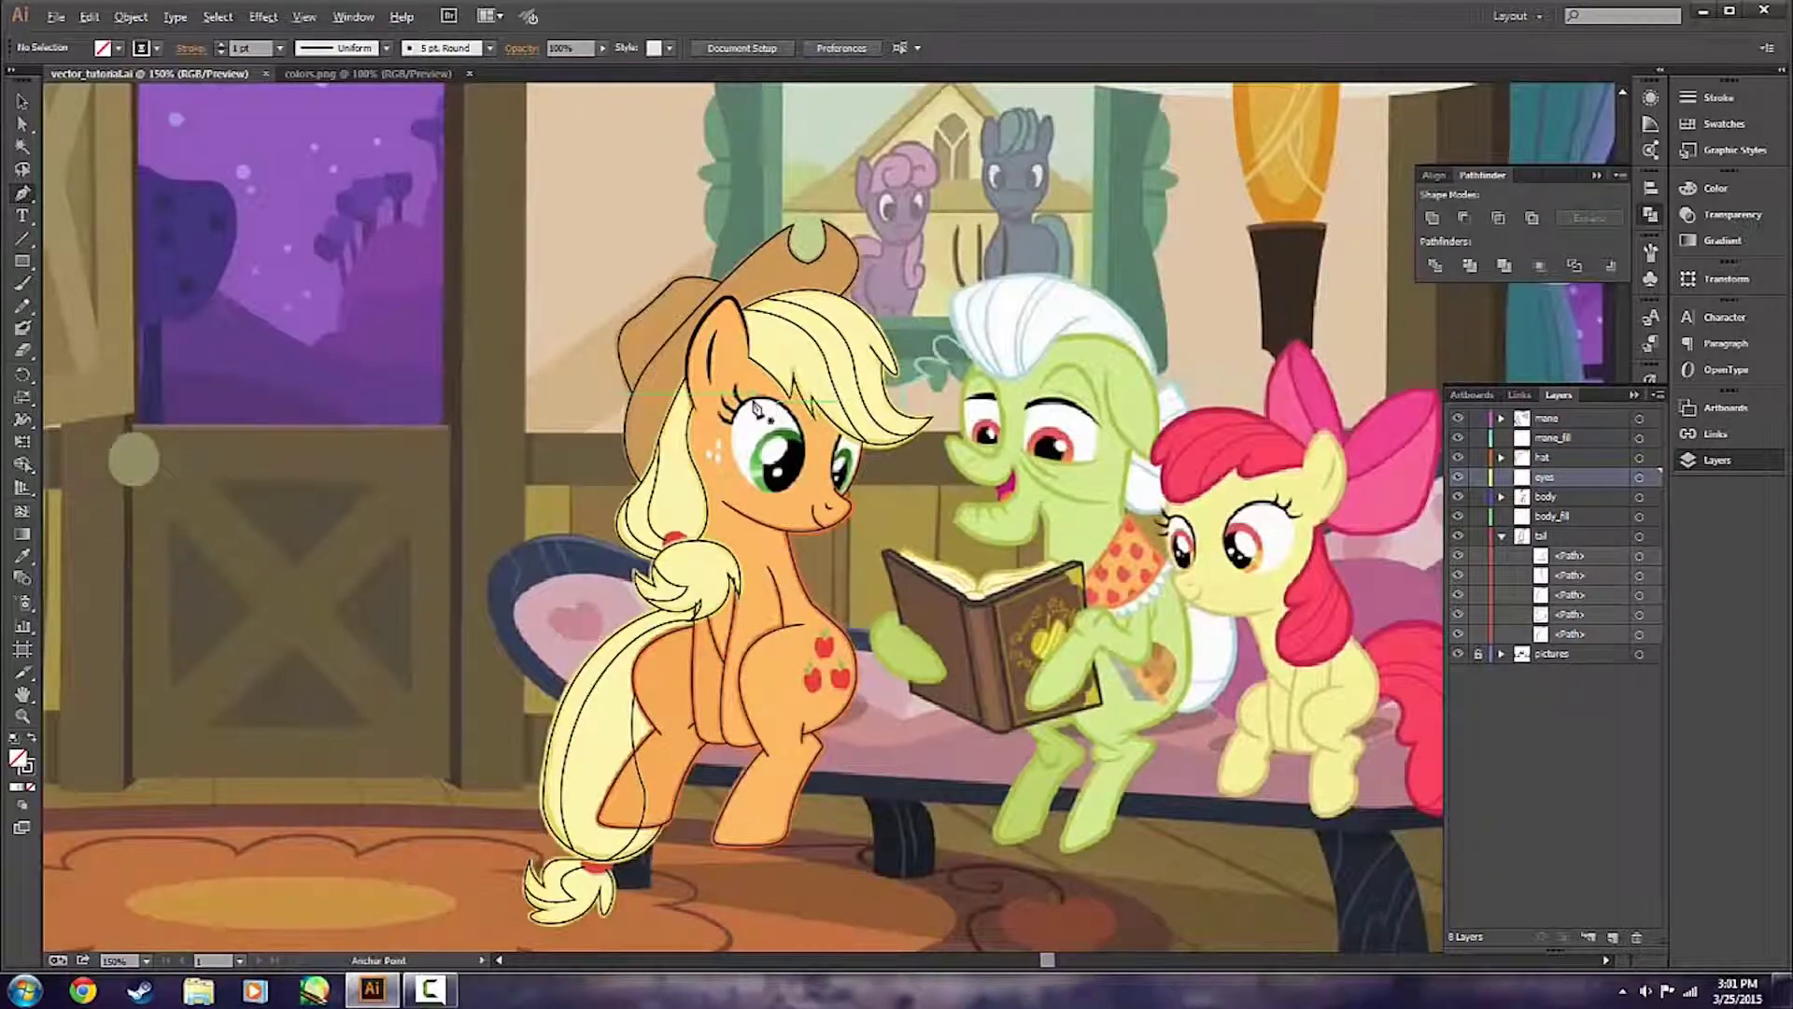
scroll(758, 408, "up", 3)
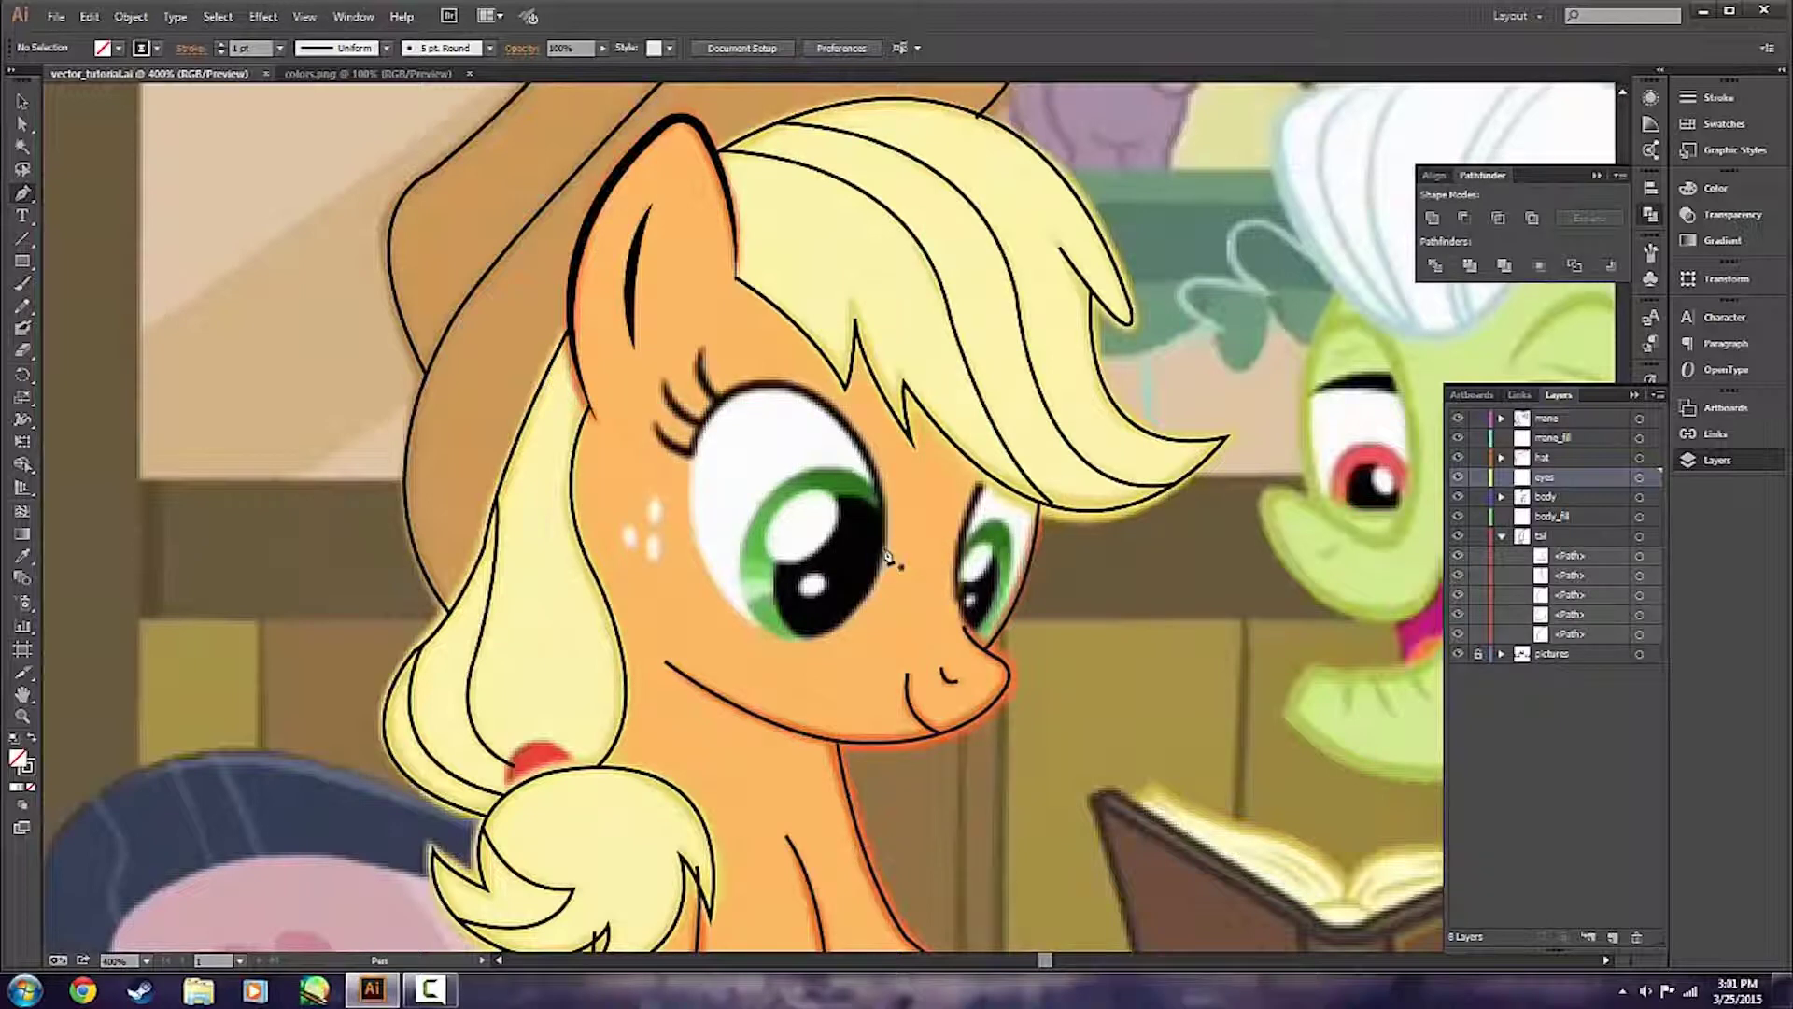
left_click_drag(887, 556, 985, 472)
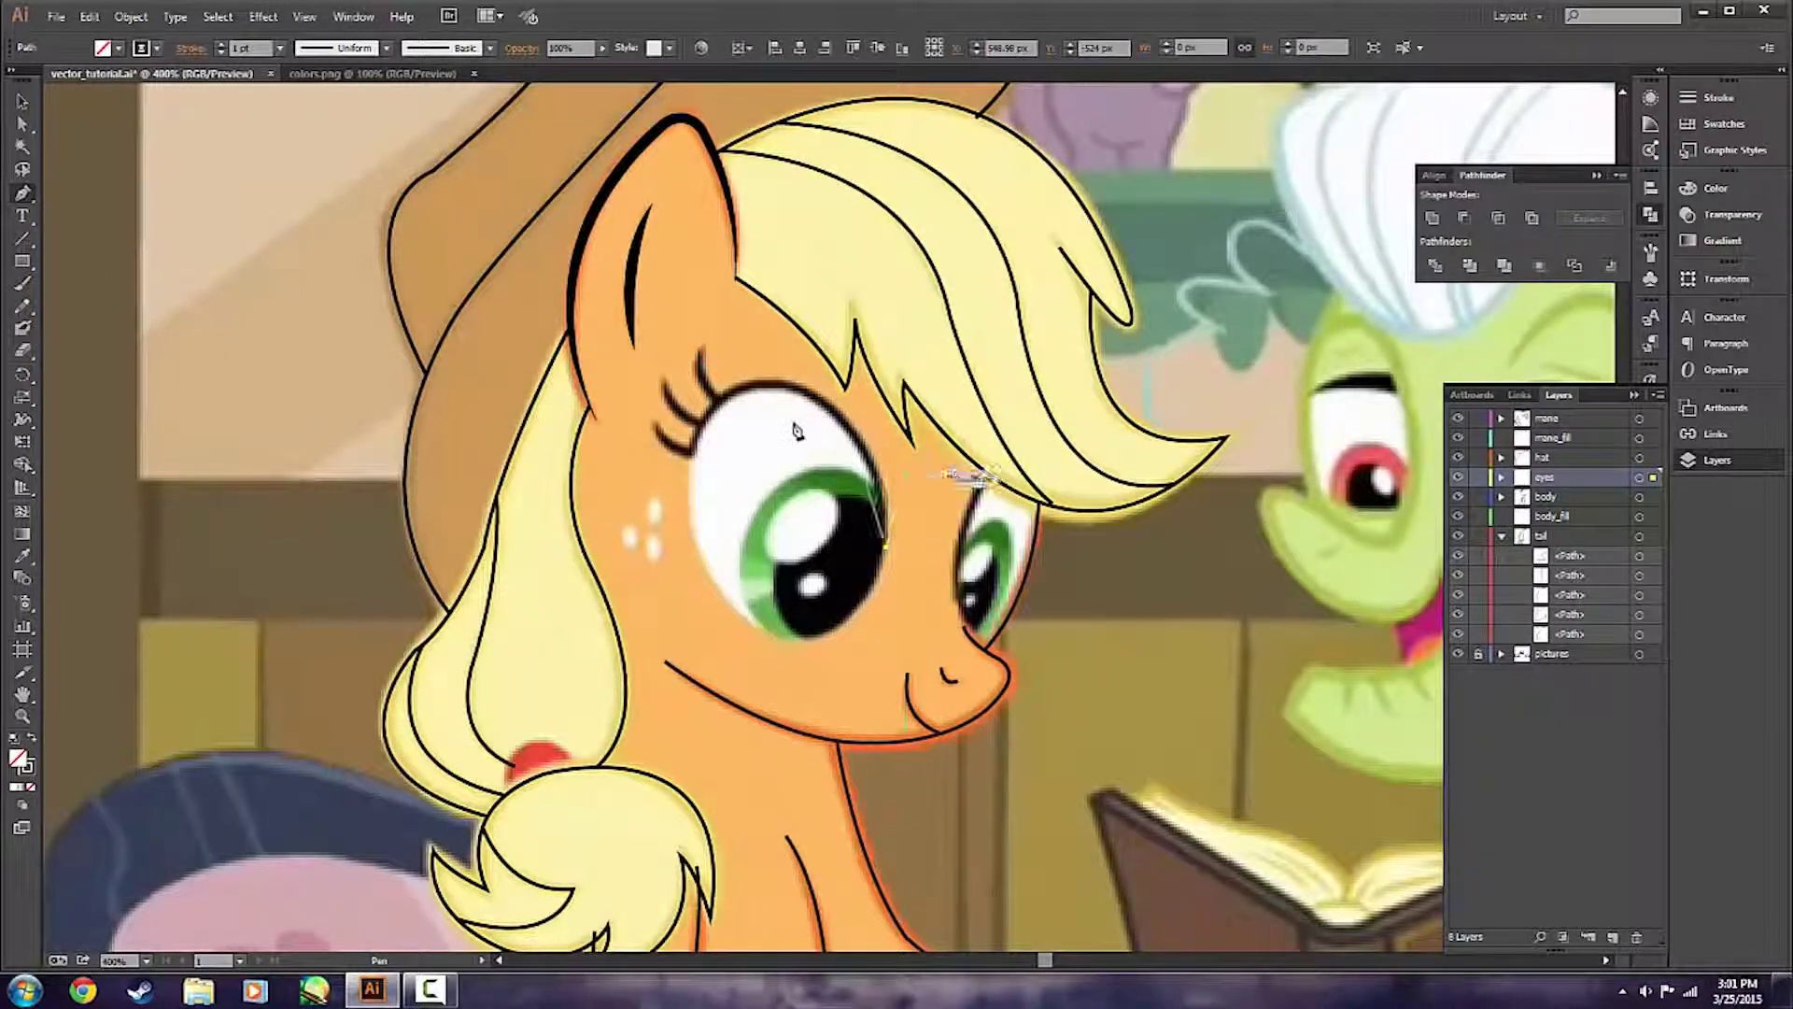
left_click_drag(691, 454, 555, 665)
key("ctrl+z")
left_click_drag(781, 386, 660, 362)
left_click(778, 385)
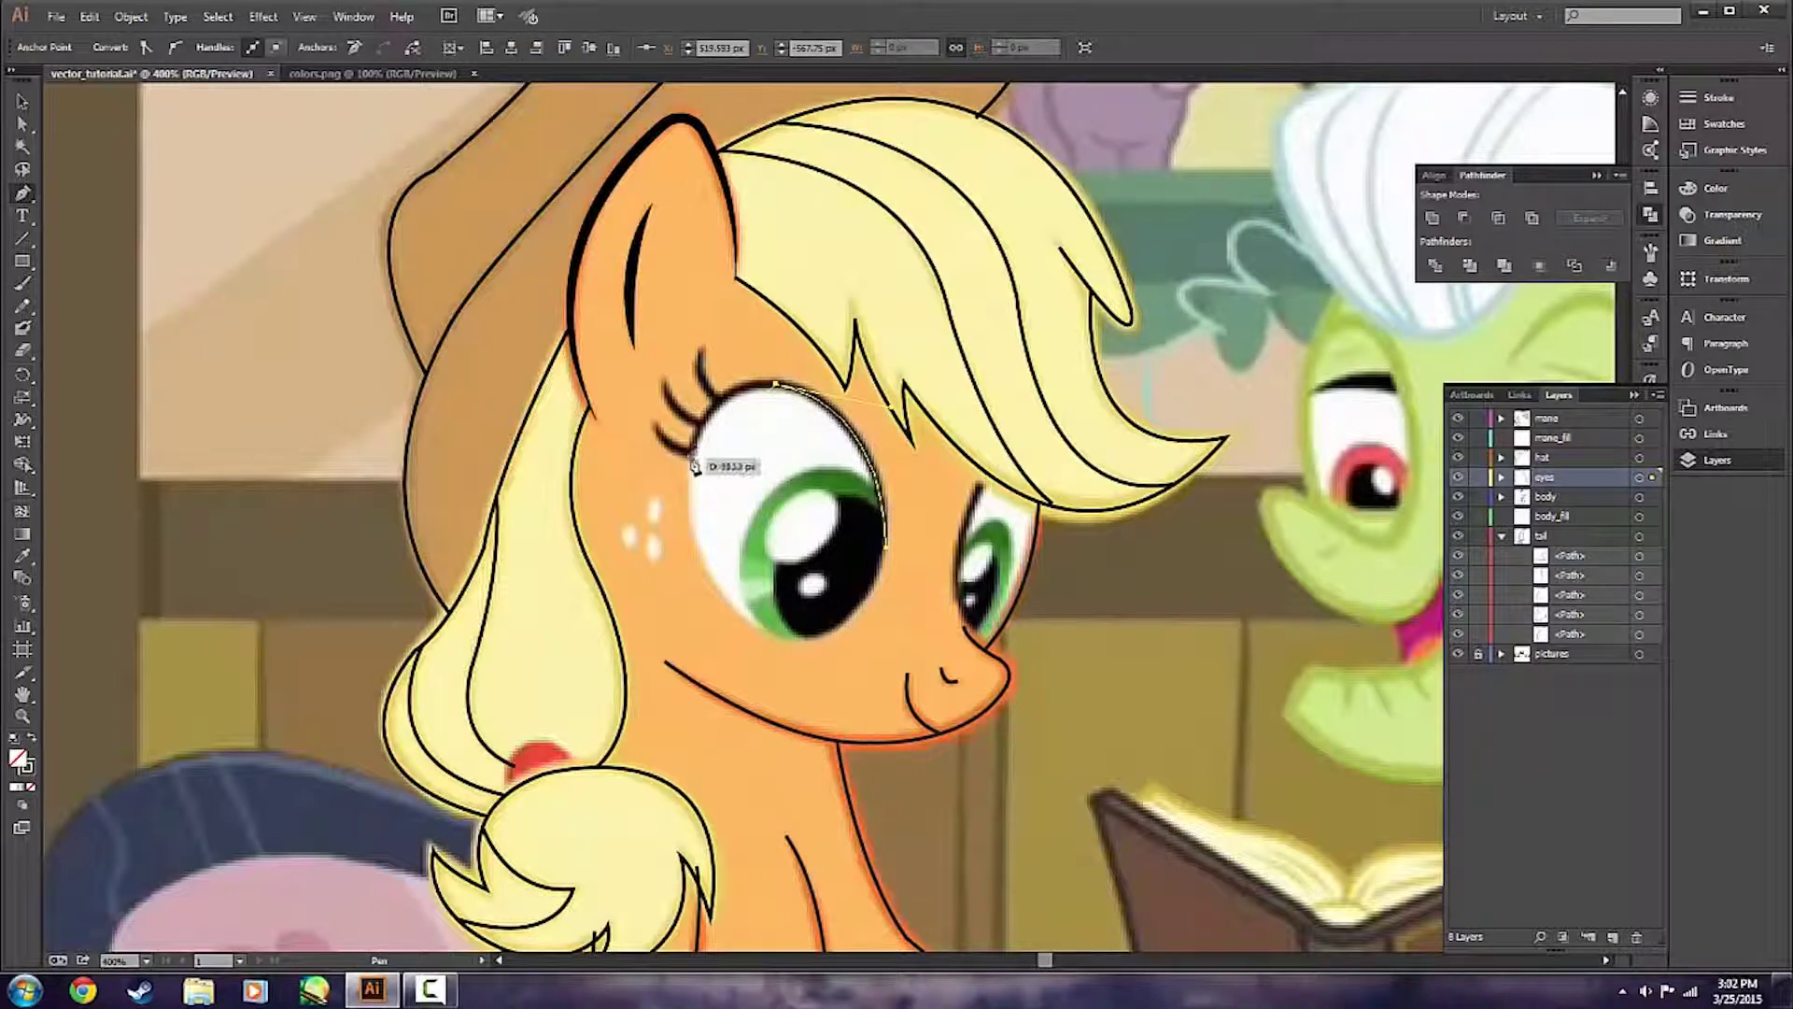
left_click_drag(693, 455, 667, 539)
key("v")
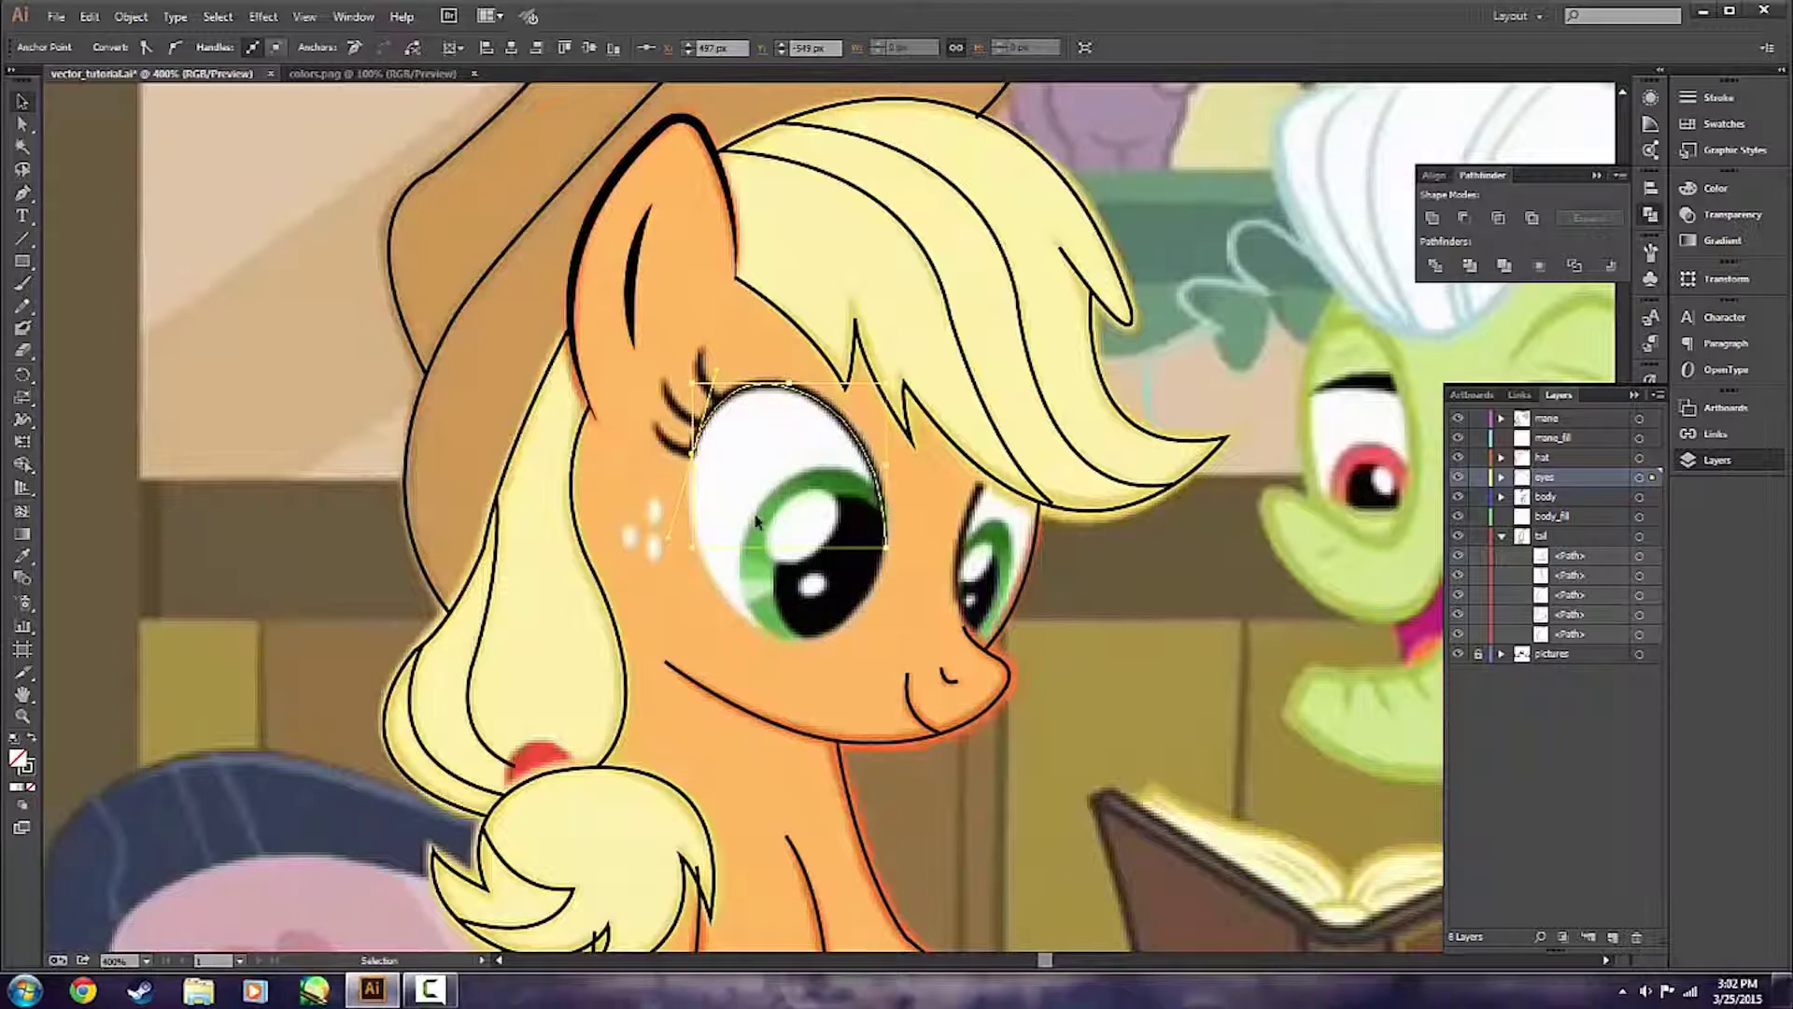
left_click(760, 519)
Fine-tune the direction handle at the eyelid curve's top with the pictures layer hidden, and show the layer again.
key("a")
left_click(776, 389)
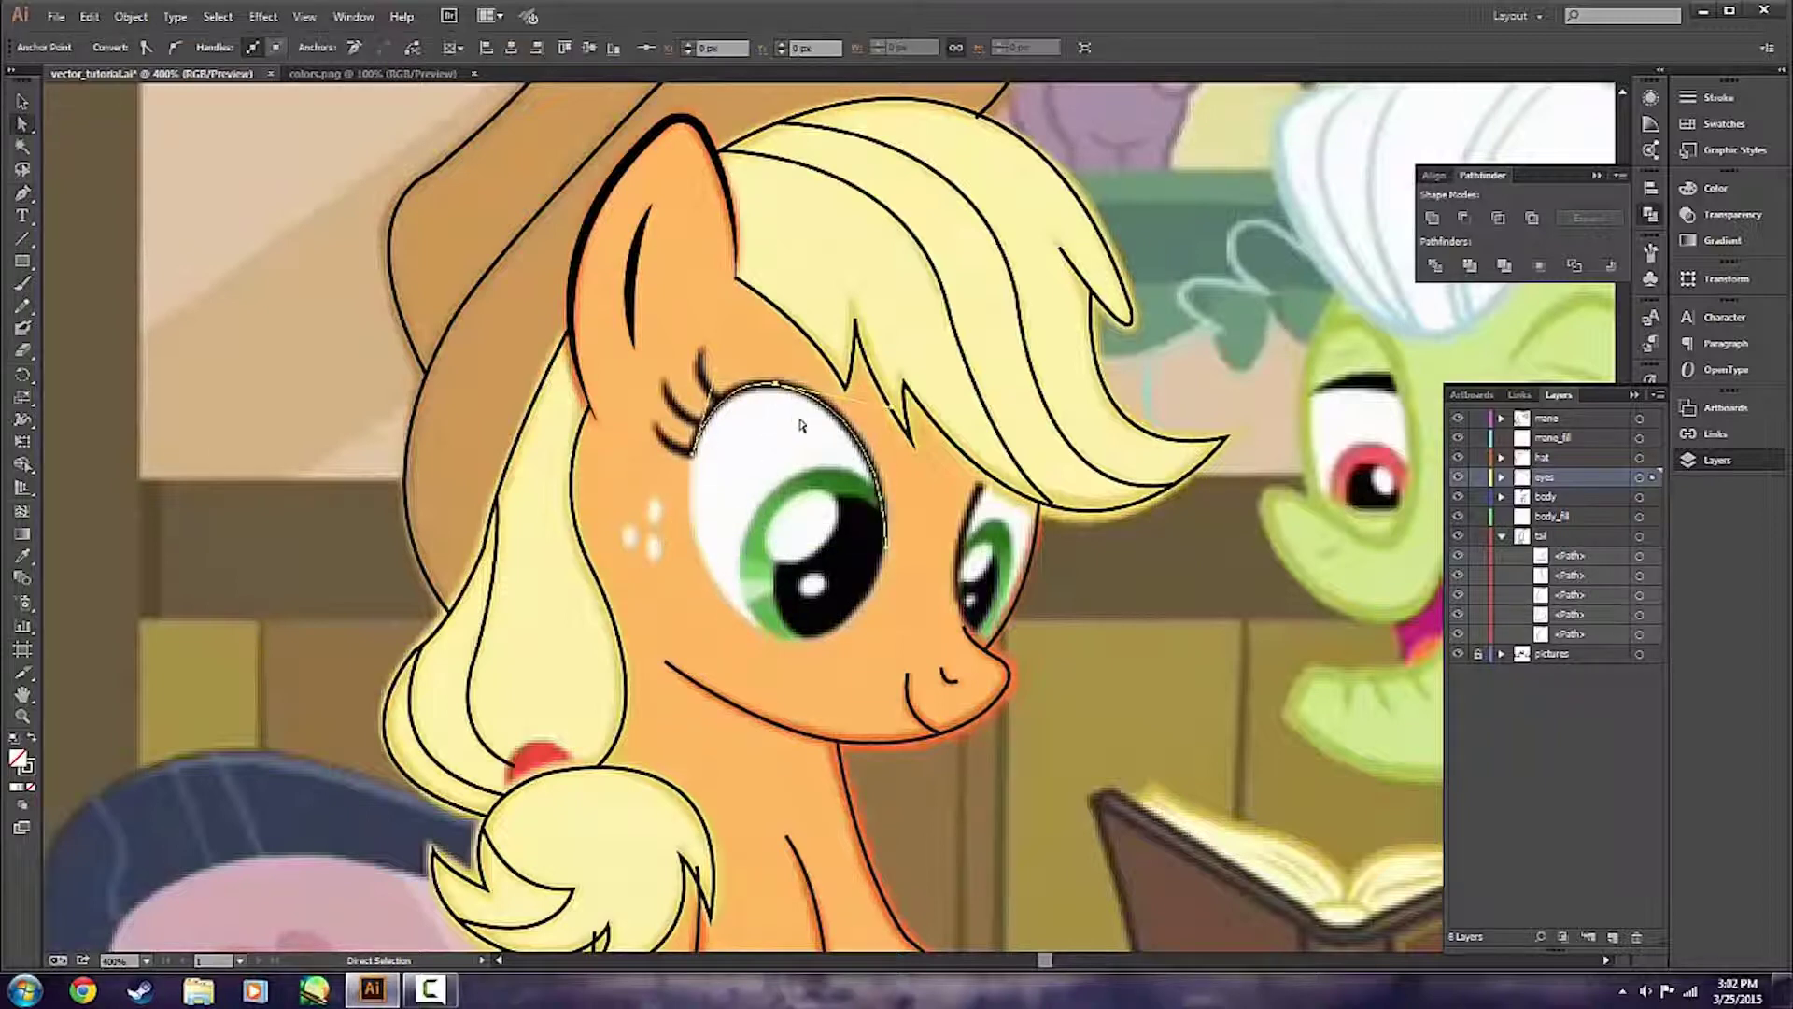
left_click(1458, 654)
left_click(1214, 621)
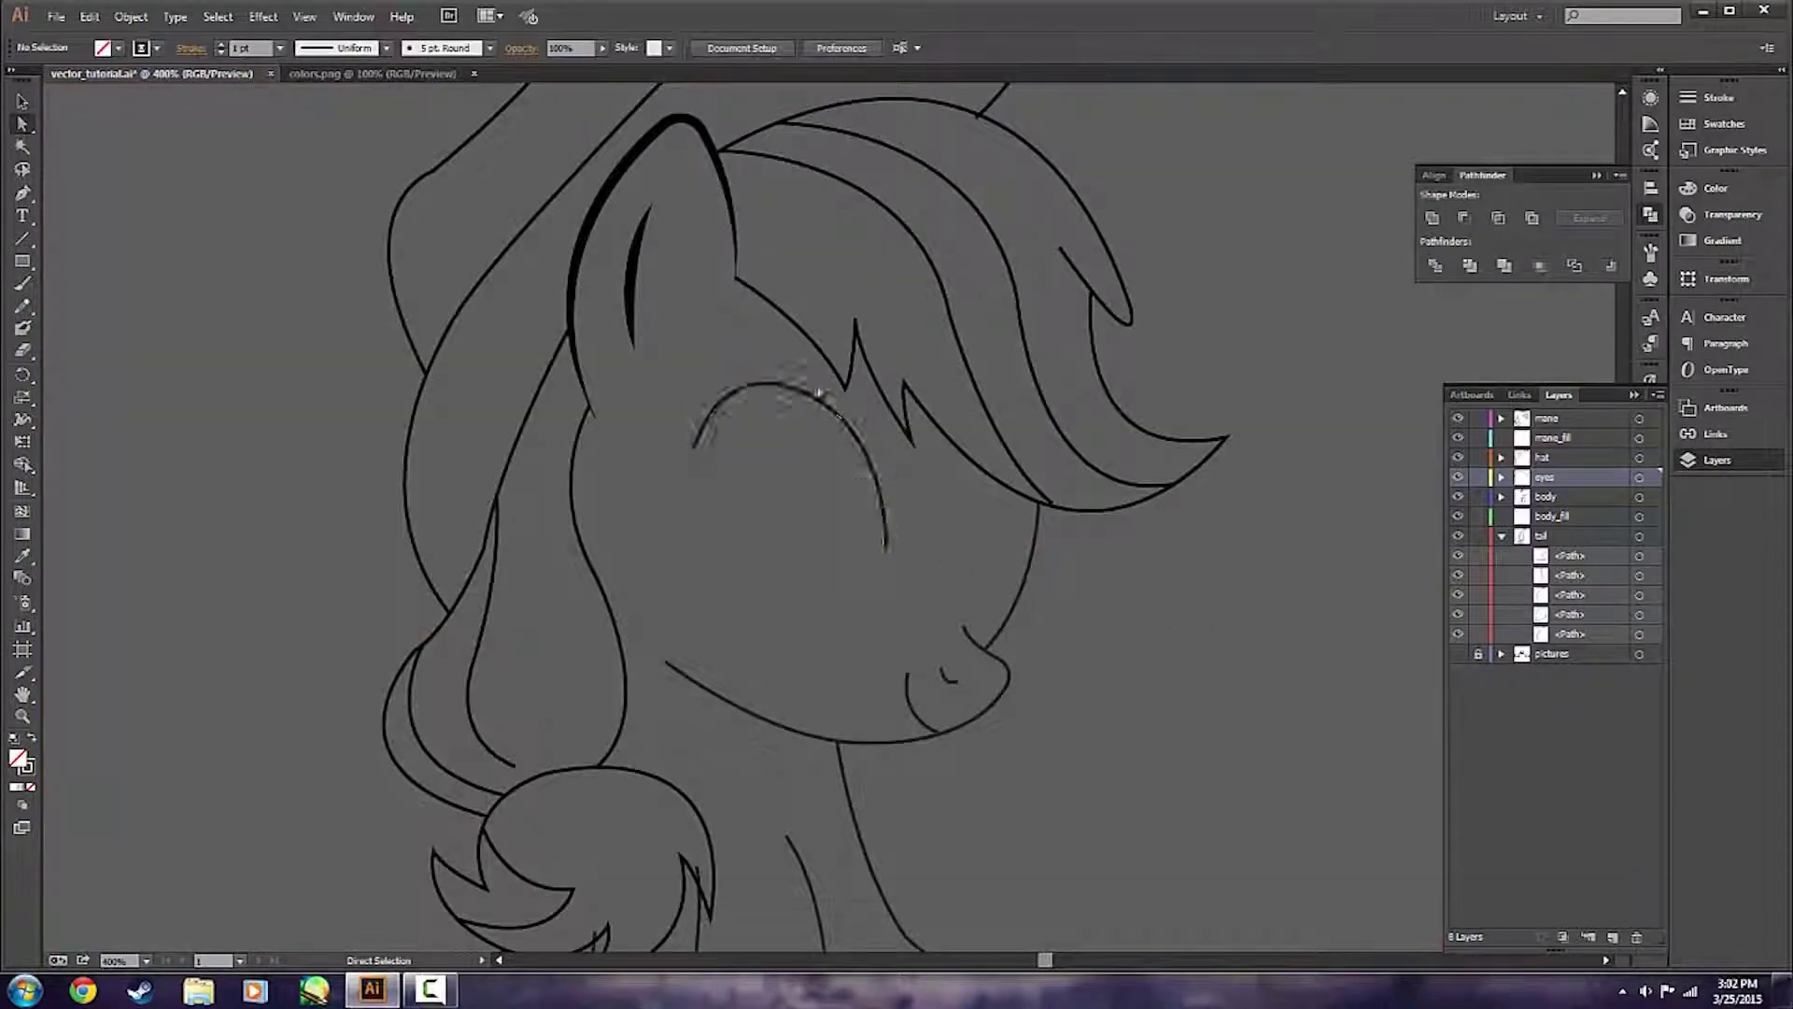
left_click(798, 397)
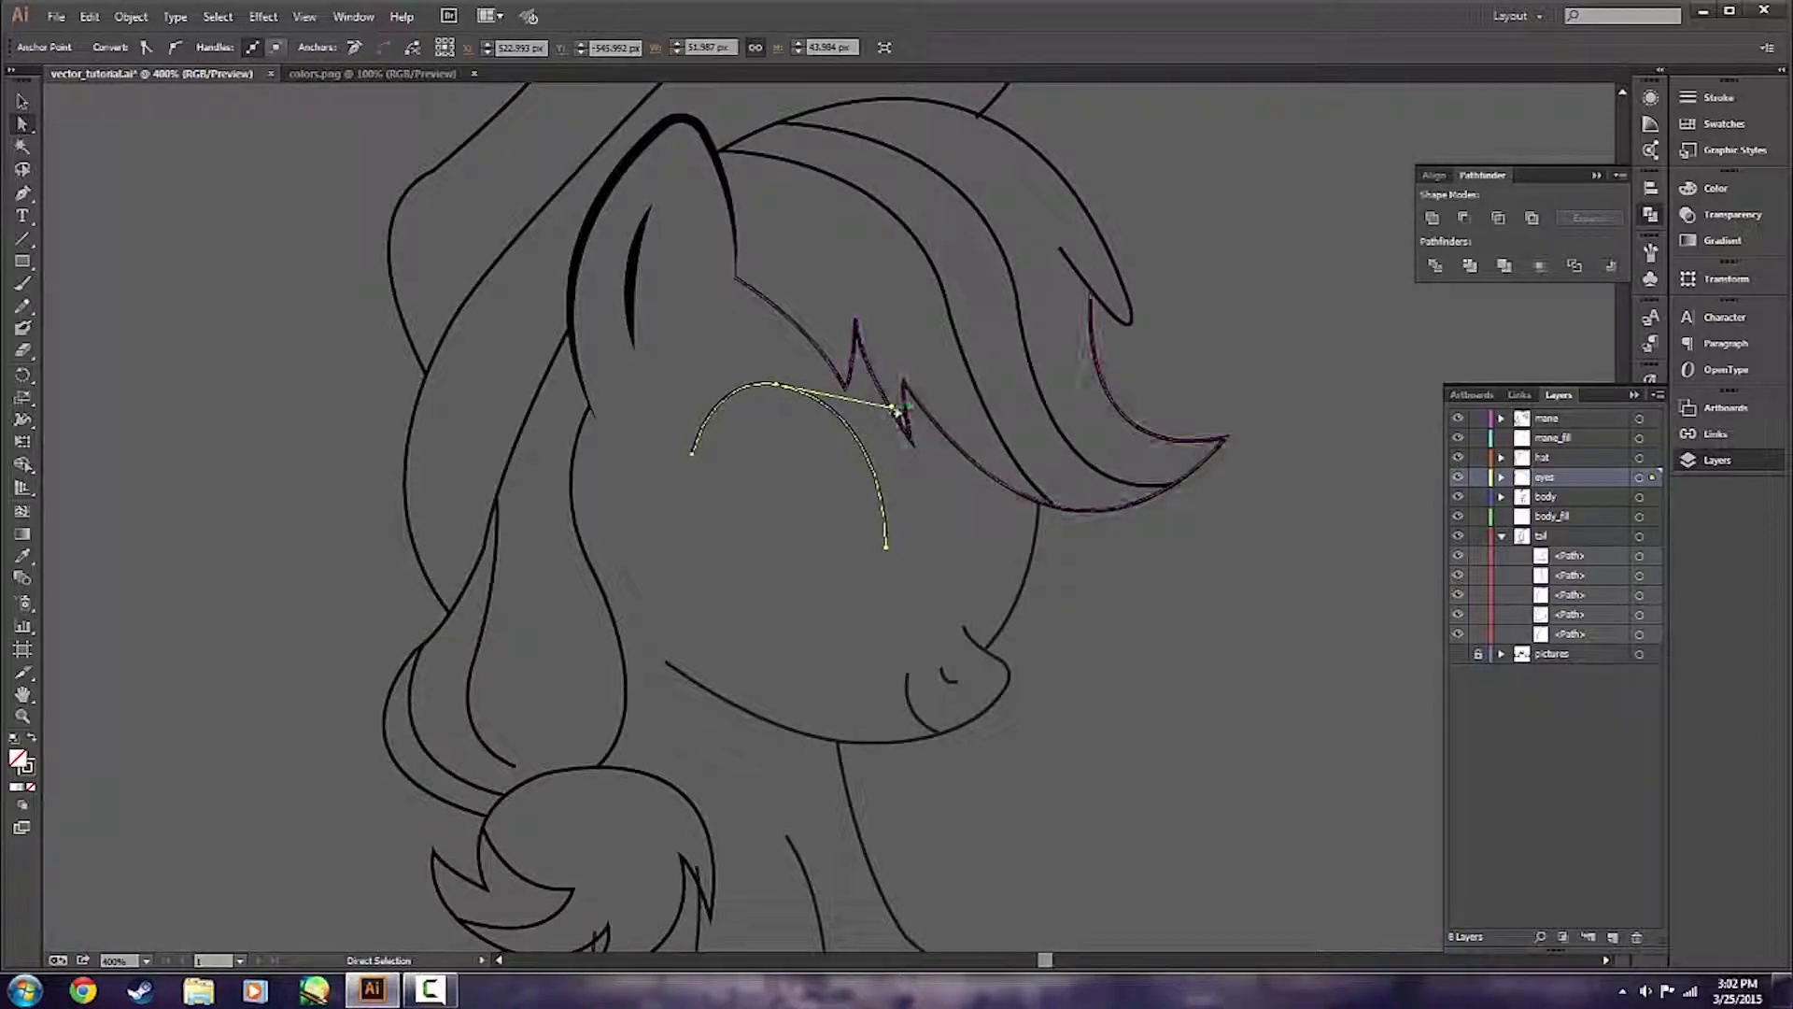
left_click_drag(896, 408, 899, 408)
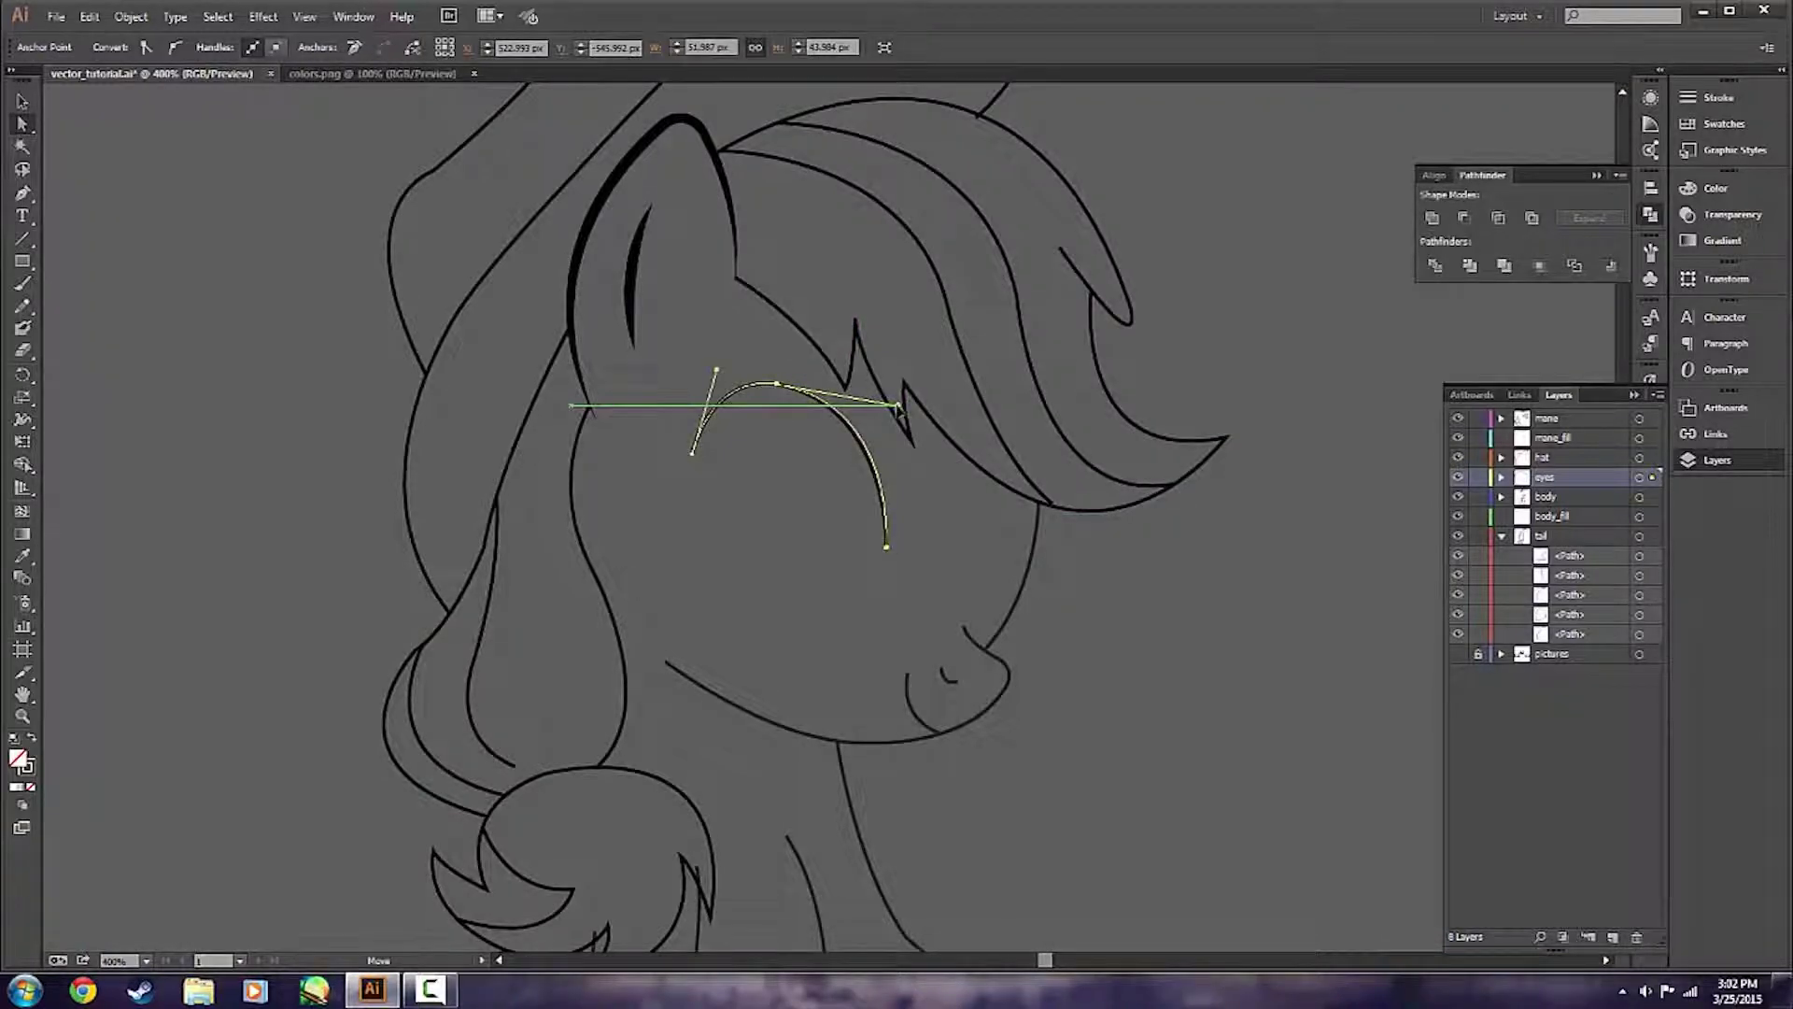
left_click(1068, 607)
left_click(1458, 653)
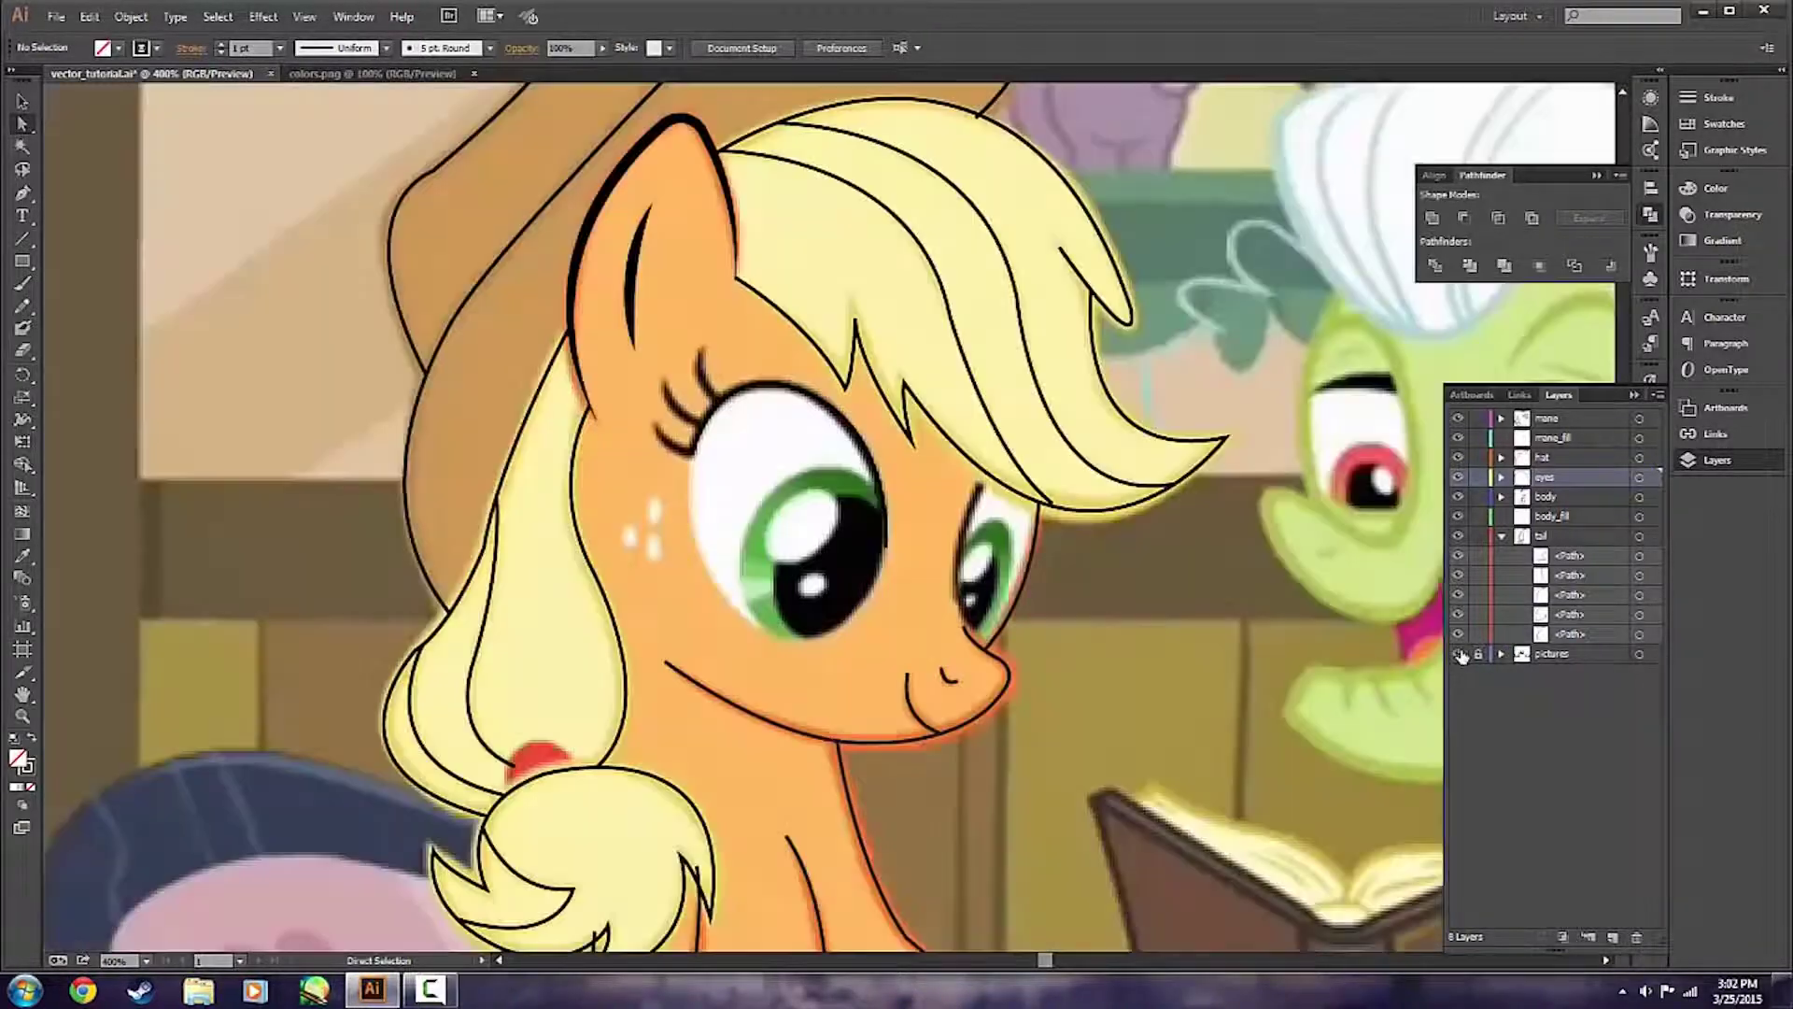
Draw the near eye's top and middle eyelashes as separate curved strokes running from their tips to the eyelid line.
key("p")
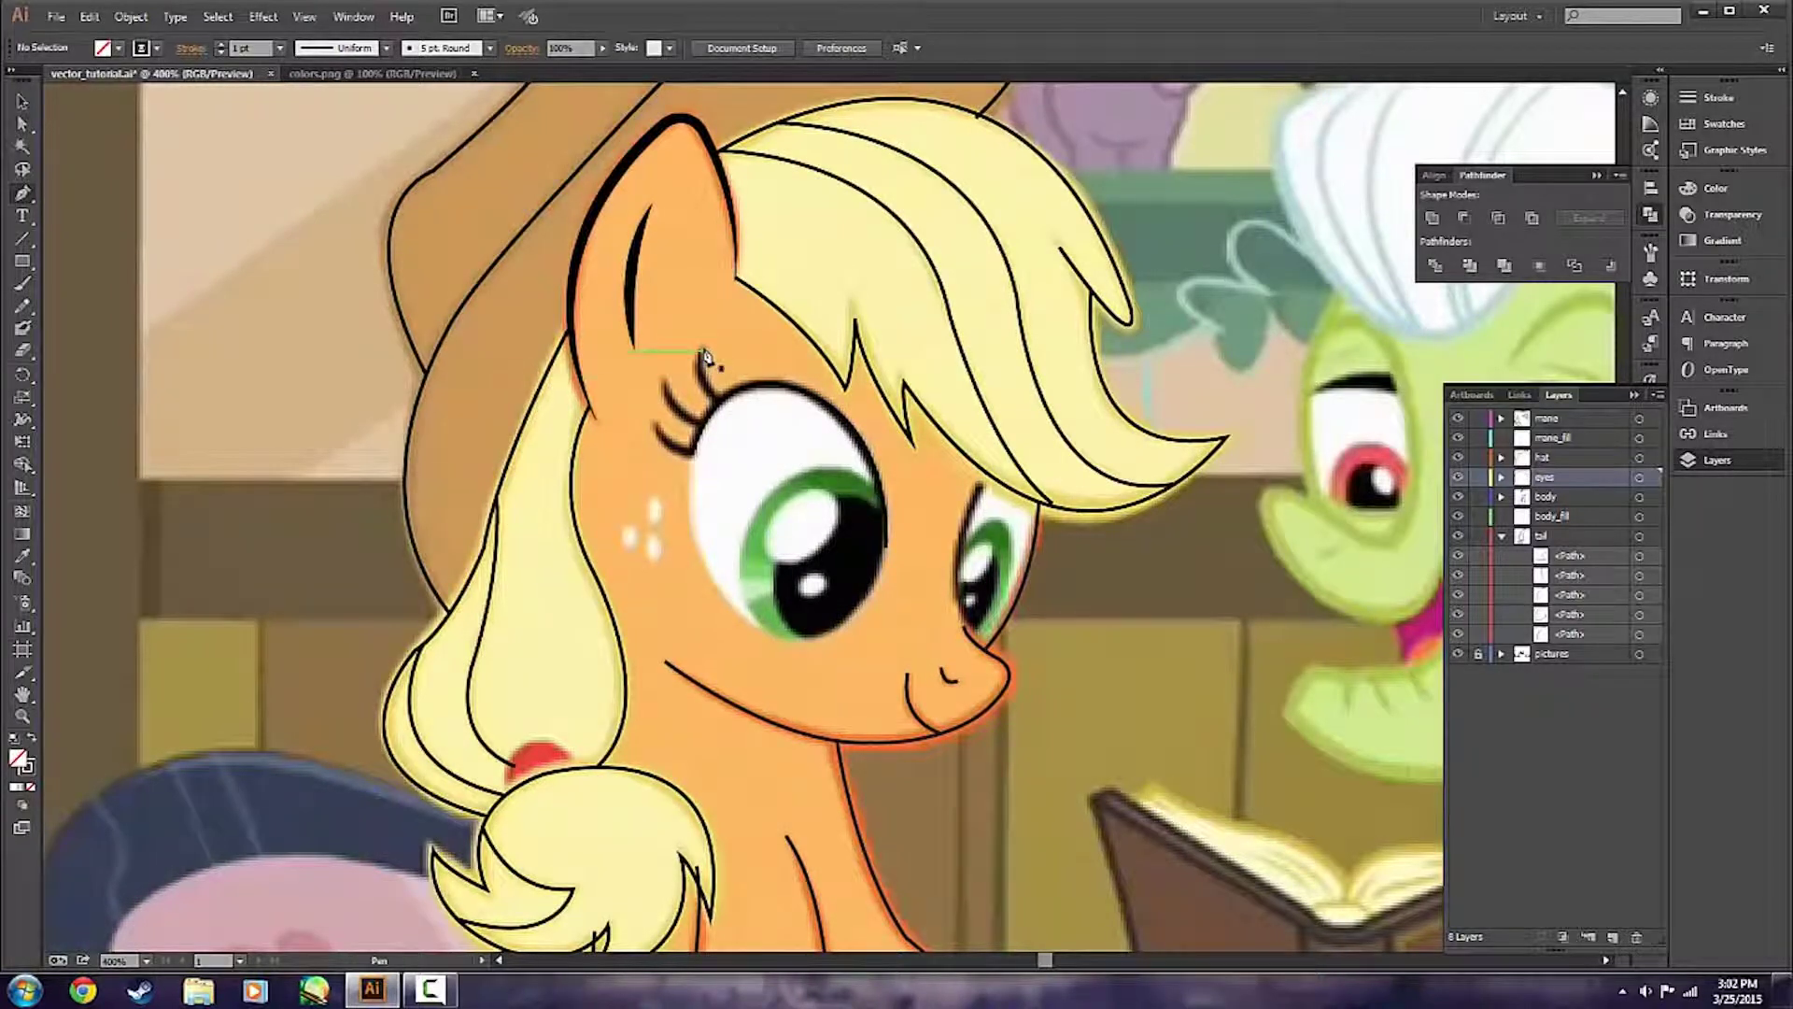
left_click(703, 351)
mouse_move(727, 399)
left_mouse_down()
mouse_move(794, 417)
mouse_move(751, 424)
left_mouse_up()
key("ctrl+z")
key("v")
left_click(725, 469)
key("p")
left_click_drag(666, 383, 743, 444)
key("ctrl+shift+a")
key("v")
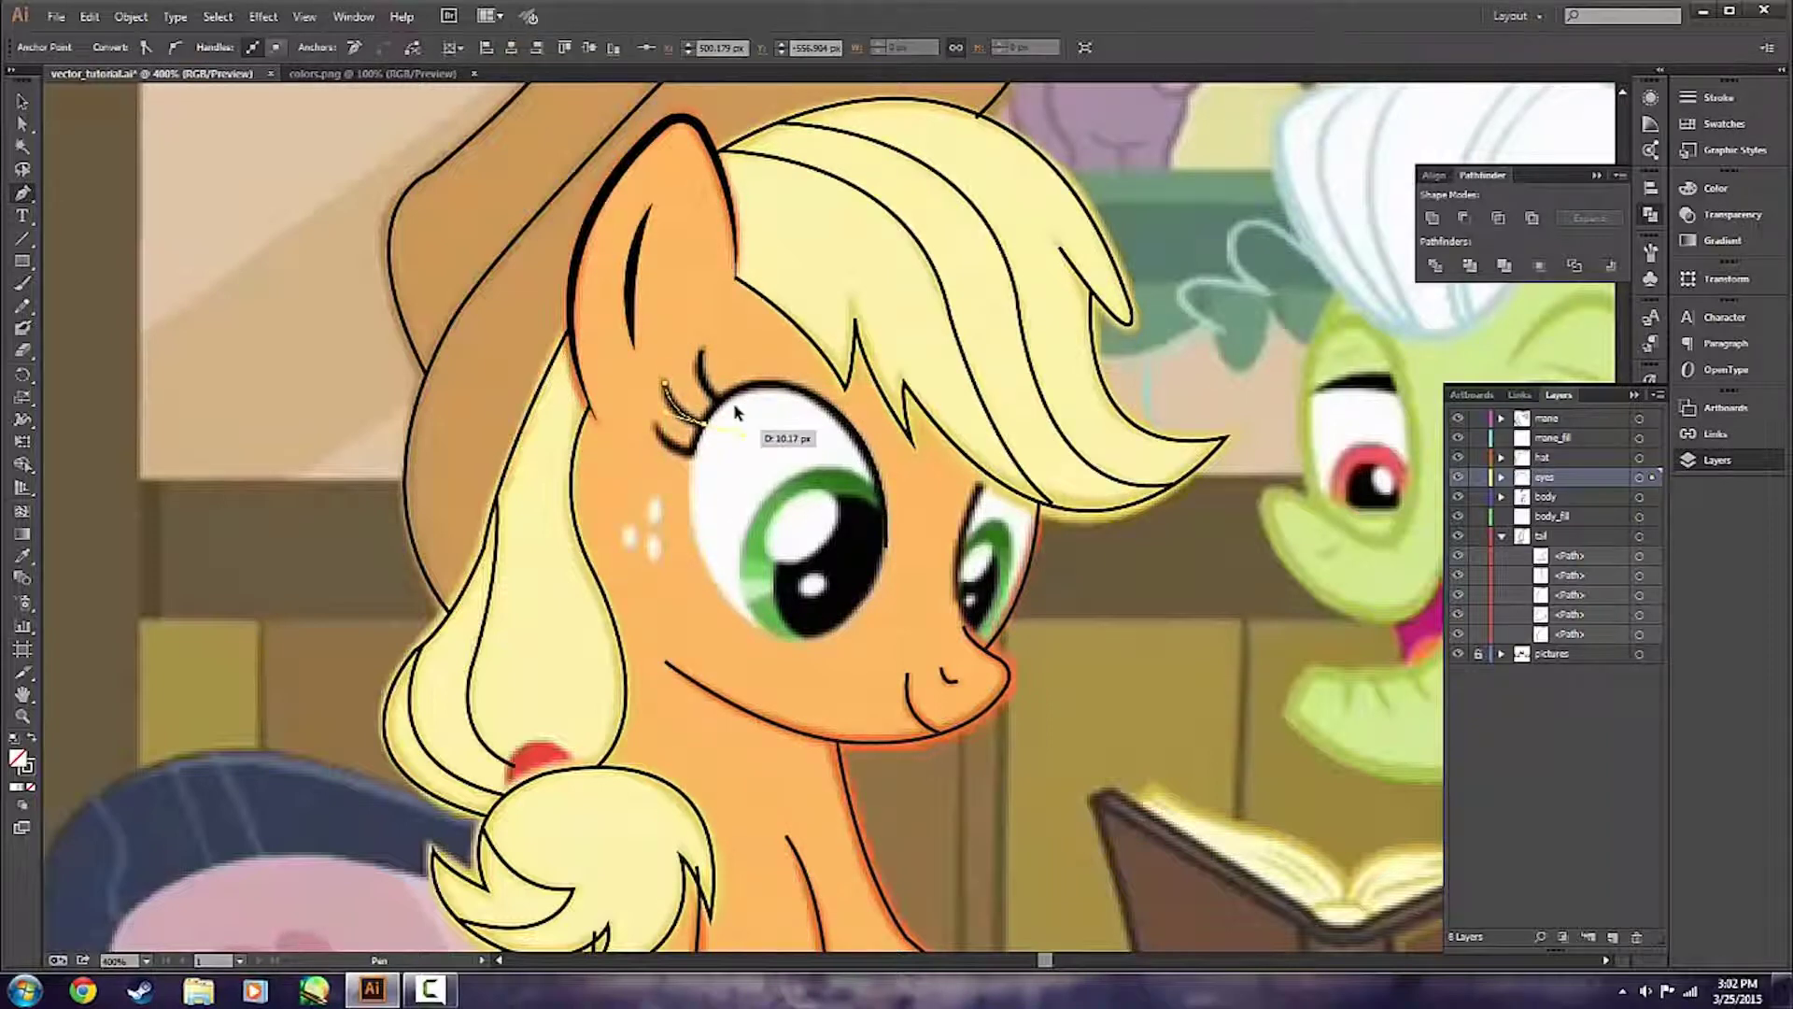
Draw the near eye's lowest eyelash as a curved stroke ending at the eyelid line's back end, and deselect it.
key("p")
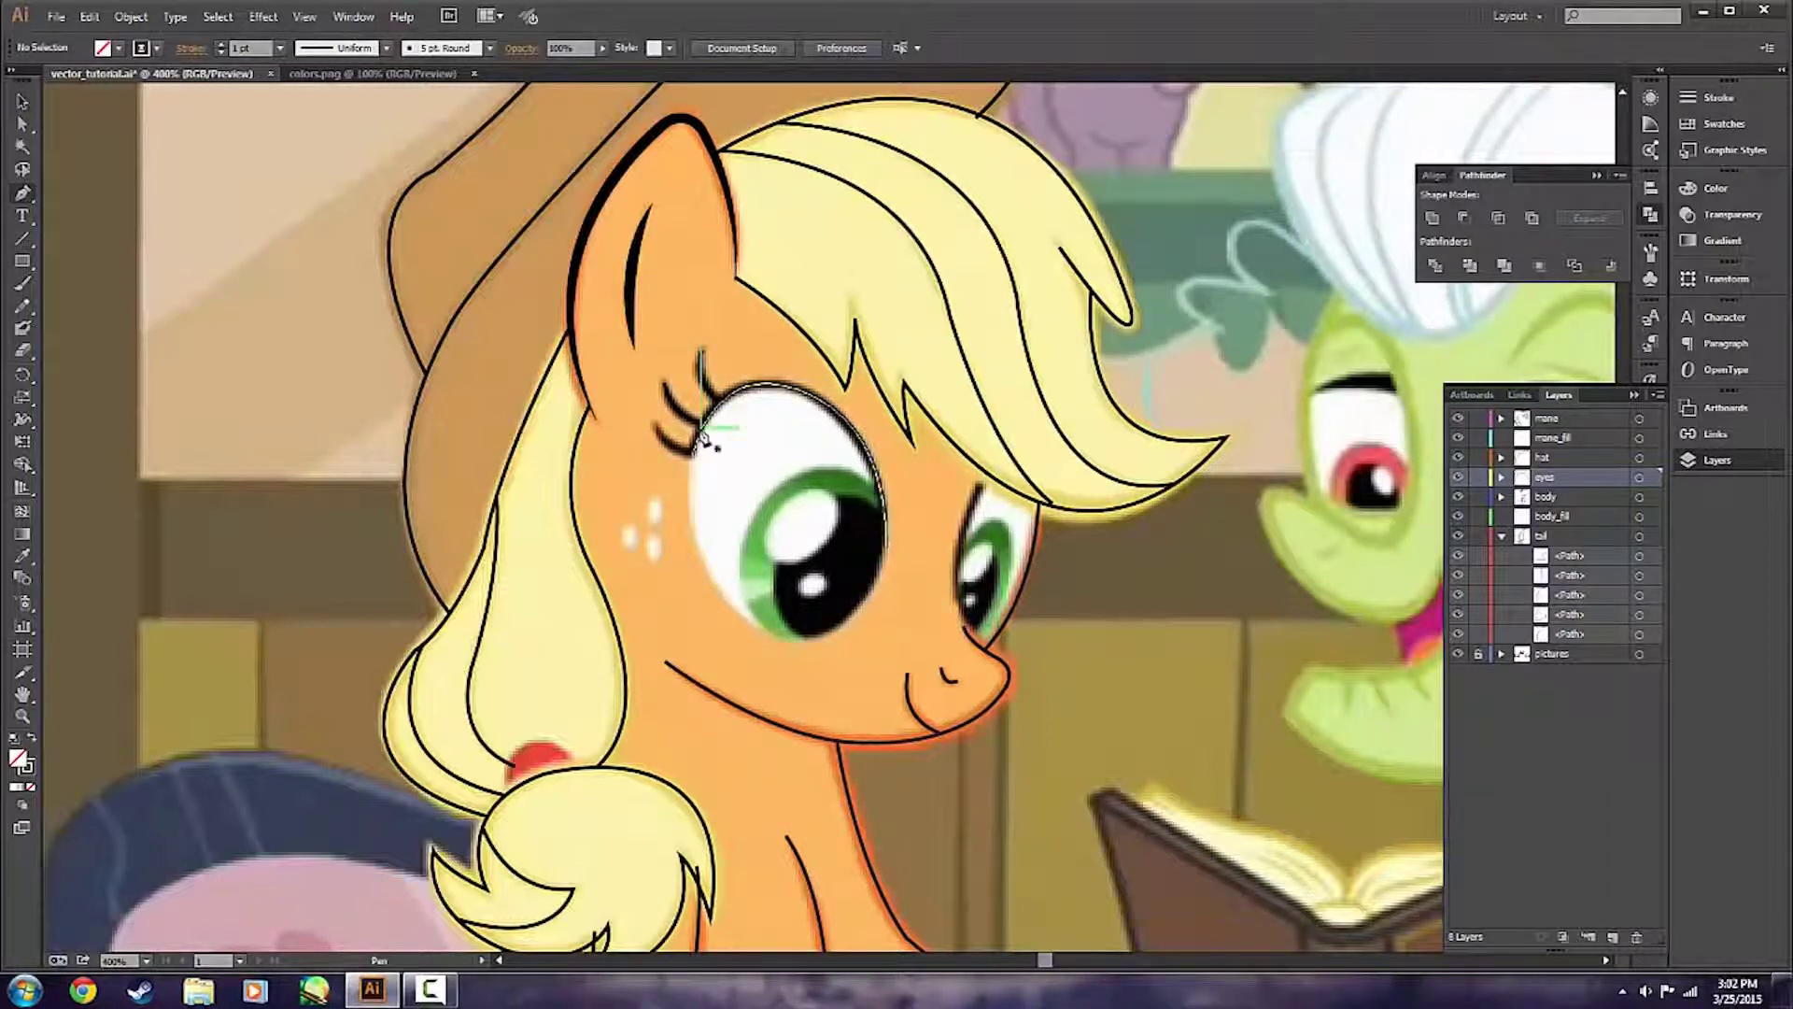
left_click(656, 426)
mouse_move(690, 455)
left_mouse_down()
mouse_move(704, 445)
mouse_move(700, 464)
left_mouse_up()
scroll(699, 464, "up", 1)
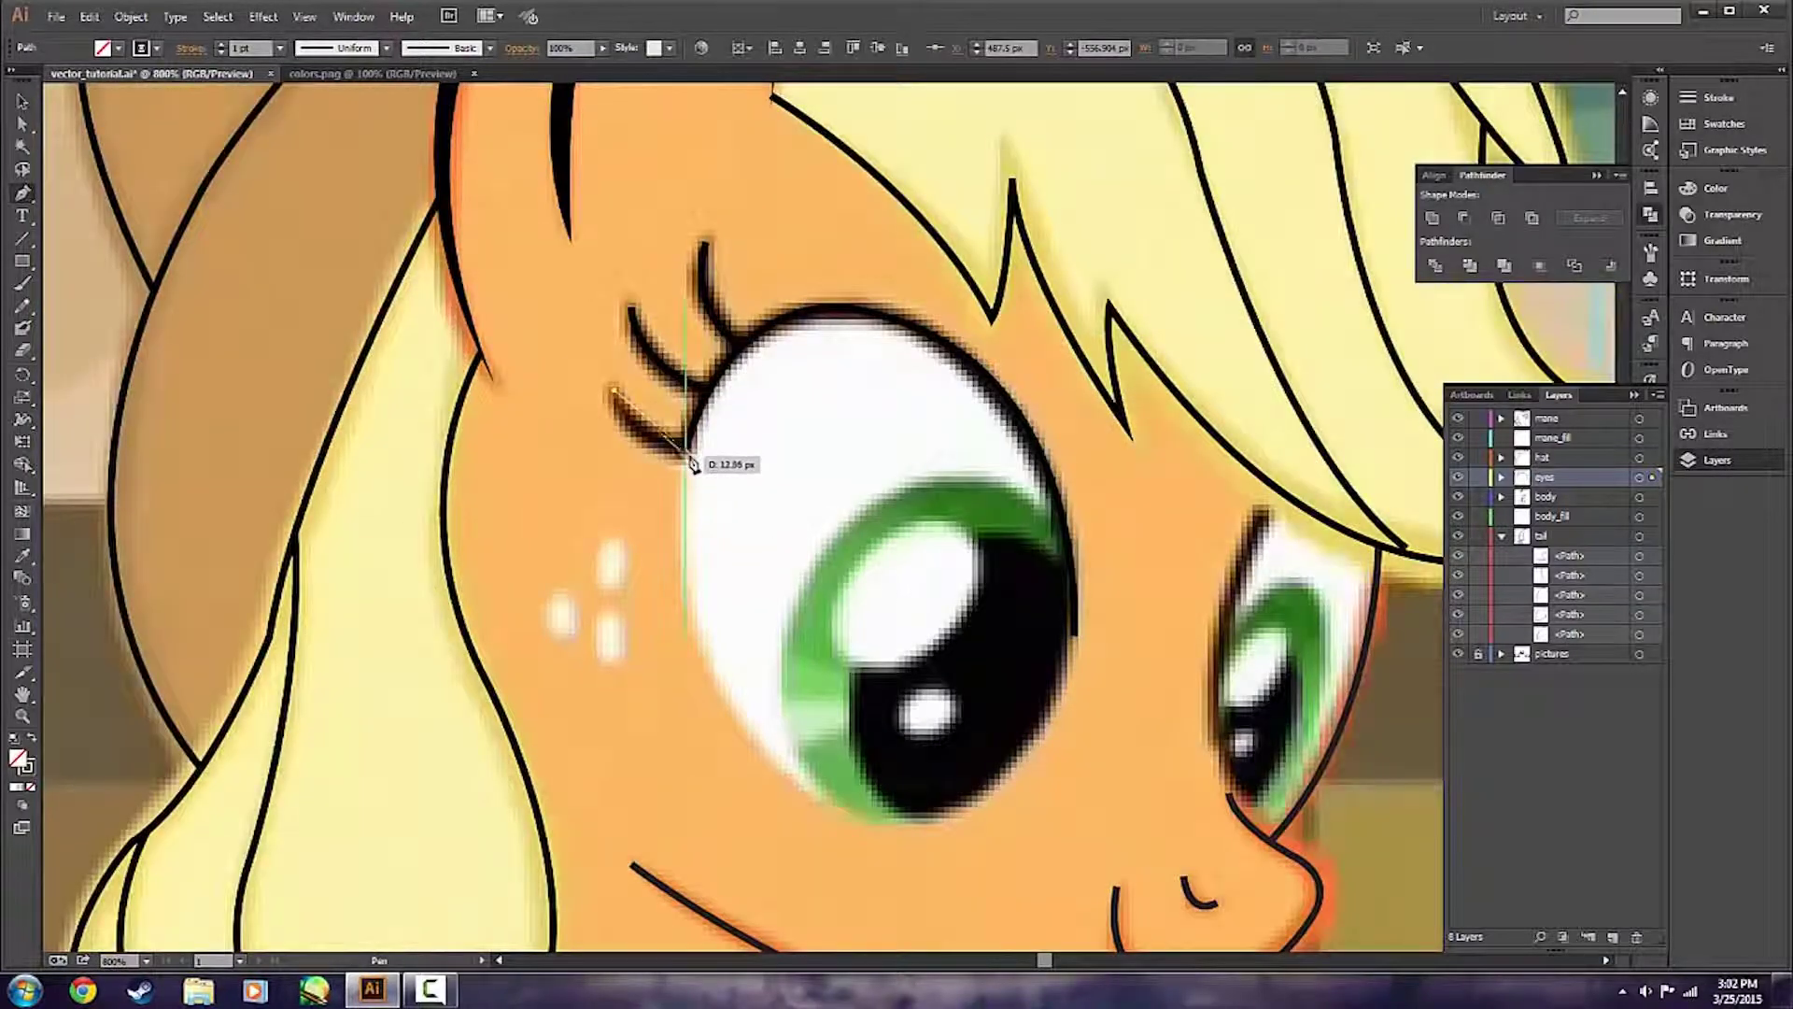
mouse_move(688, 455)
left_mouse_down()
mouse_move(701, 521)
mouse_move(697, 456)
left_mouse_up()
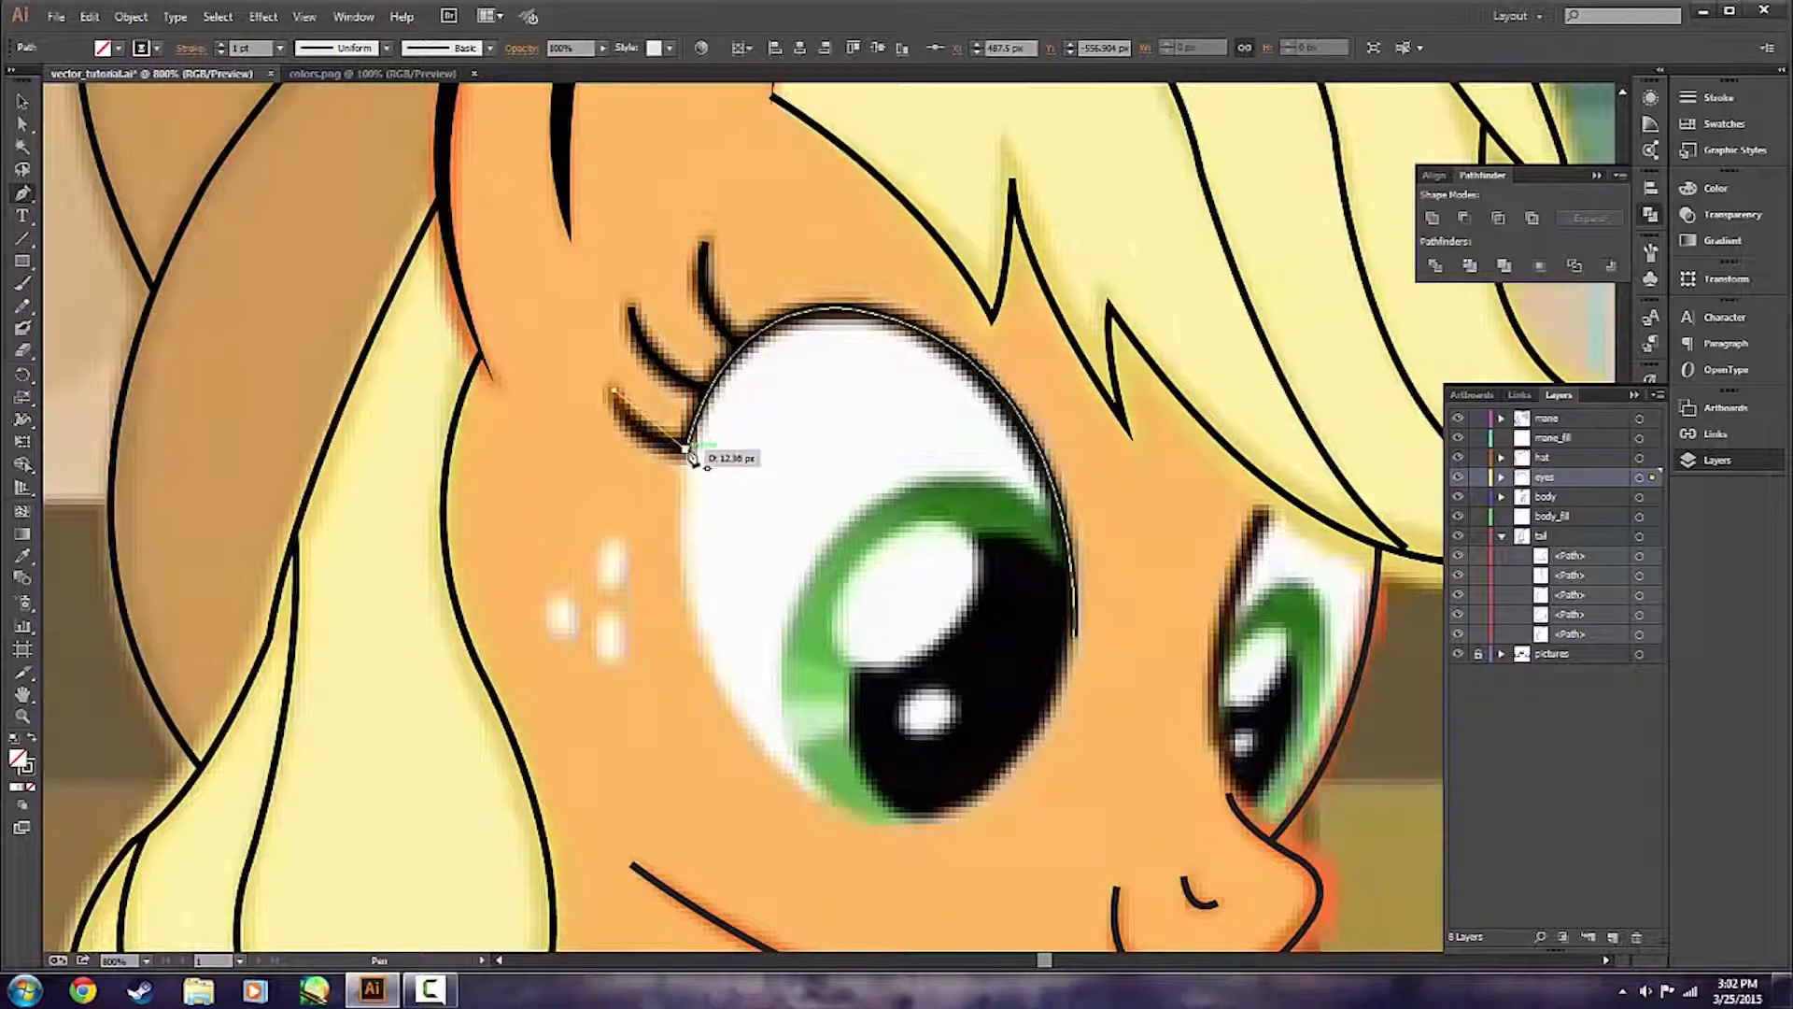
left_click(692, 454)
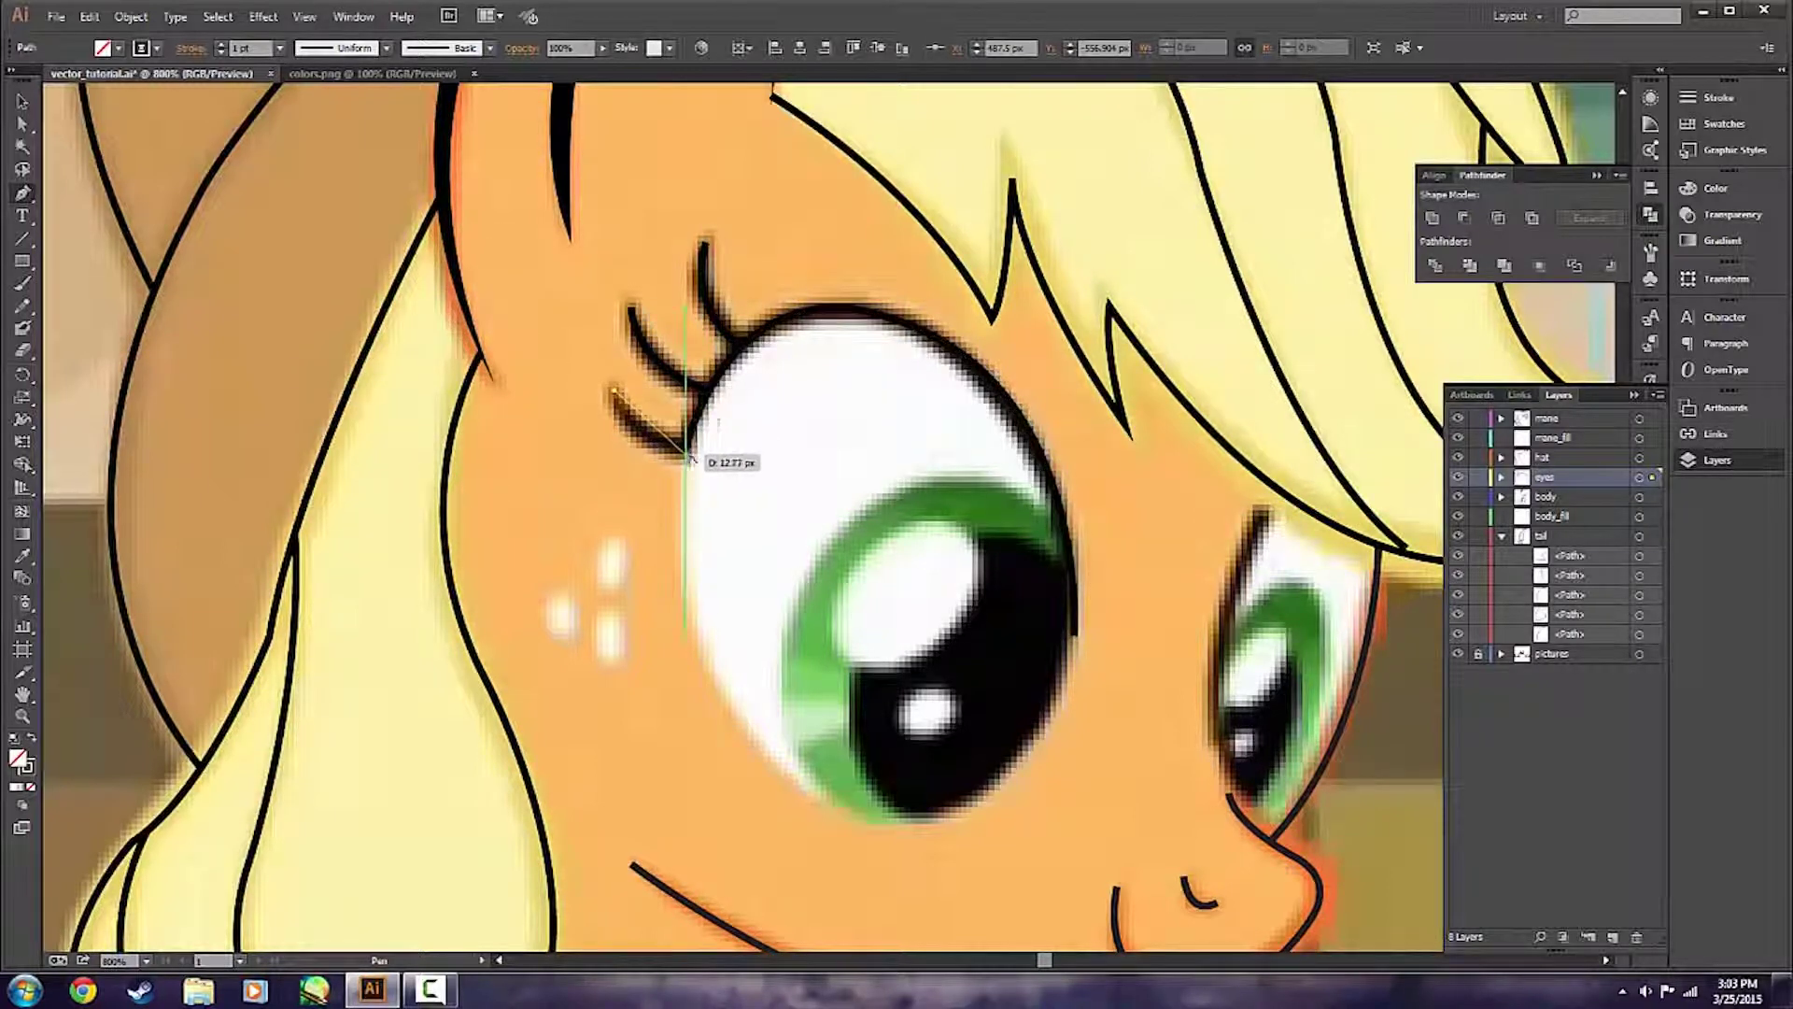
scroll(689, 457, "up", 3)
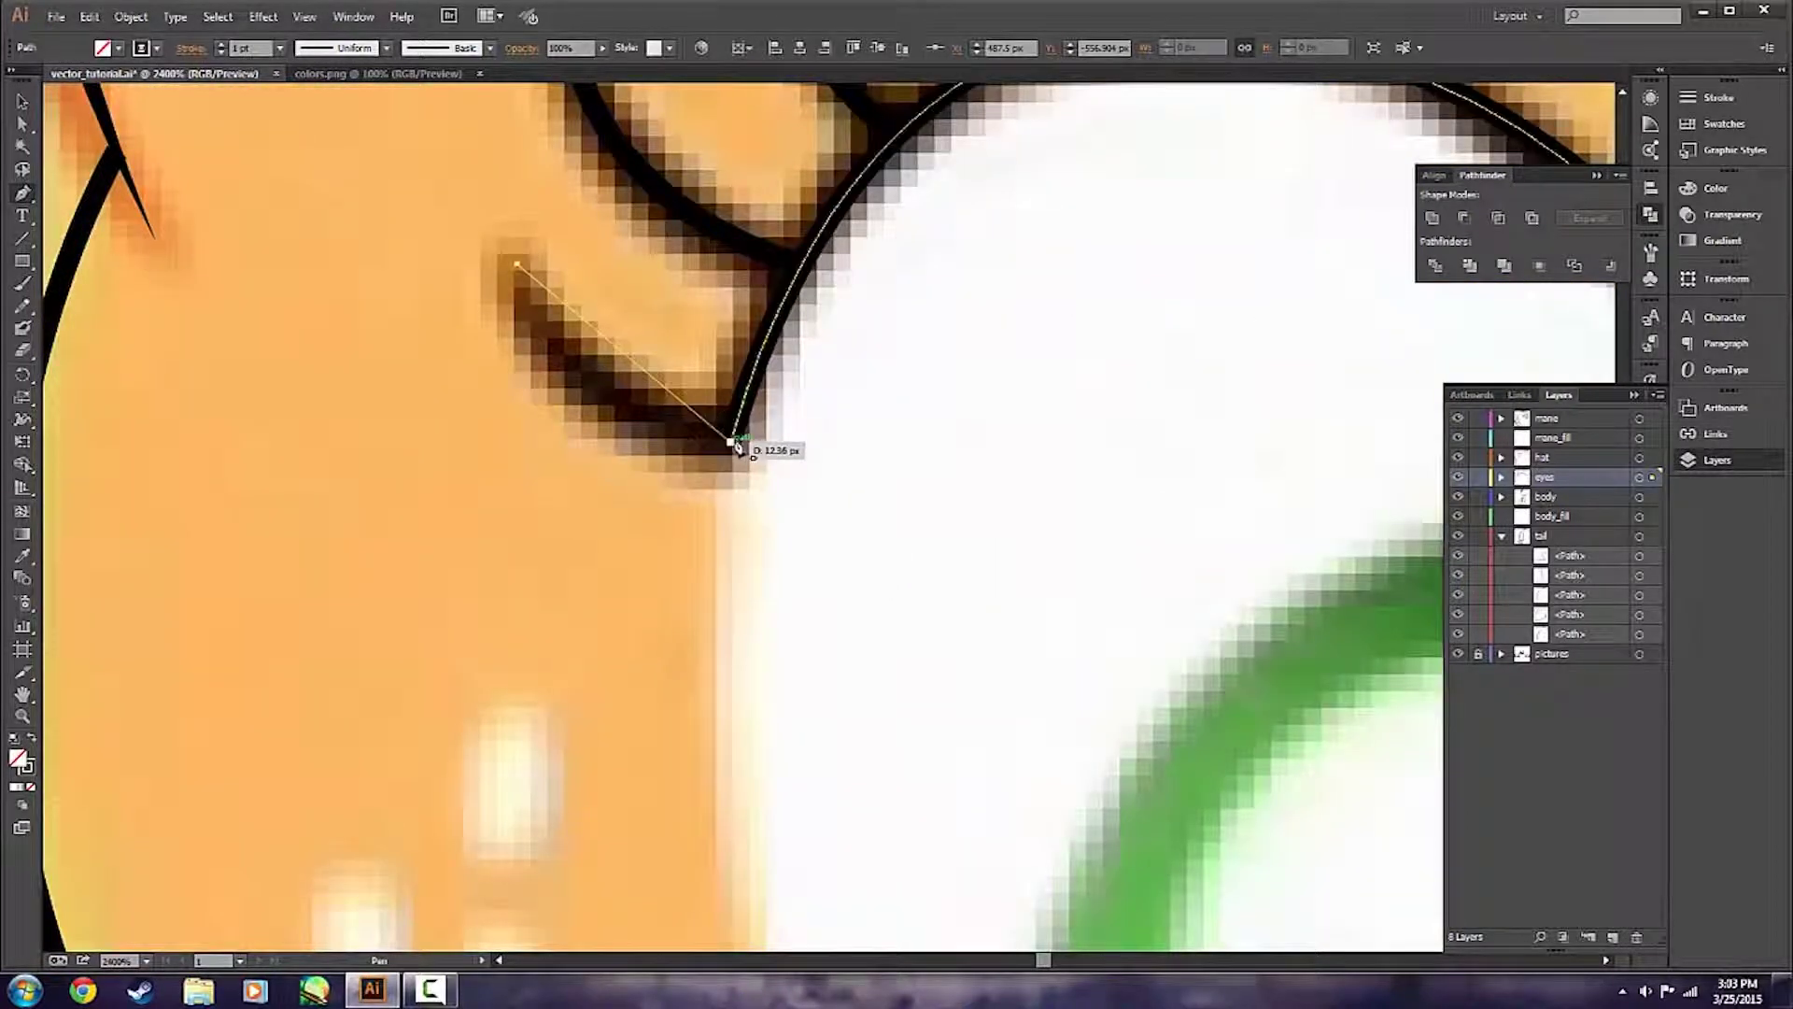
left_click_drag(733, 441, 871, 416)
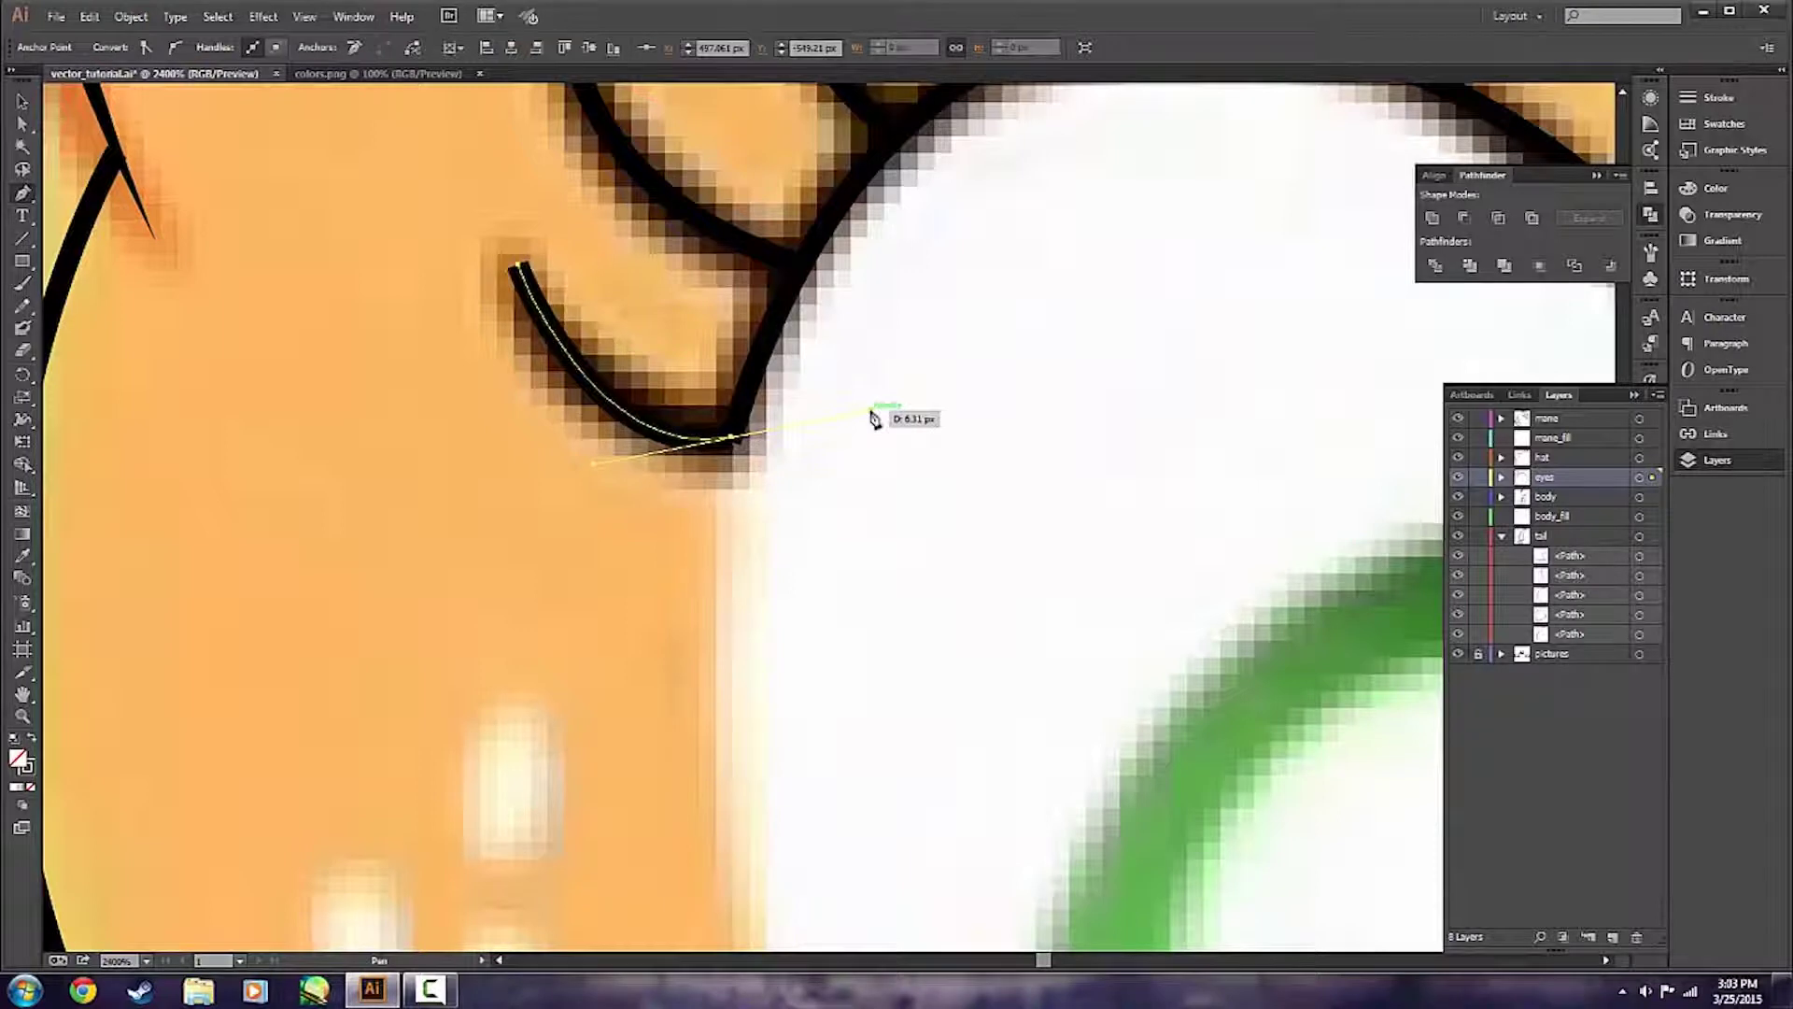
key("v")
left_click(885, 460)
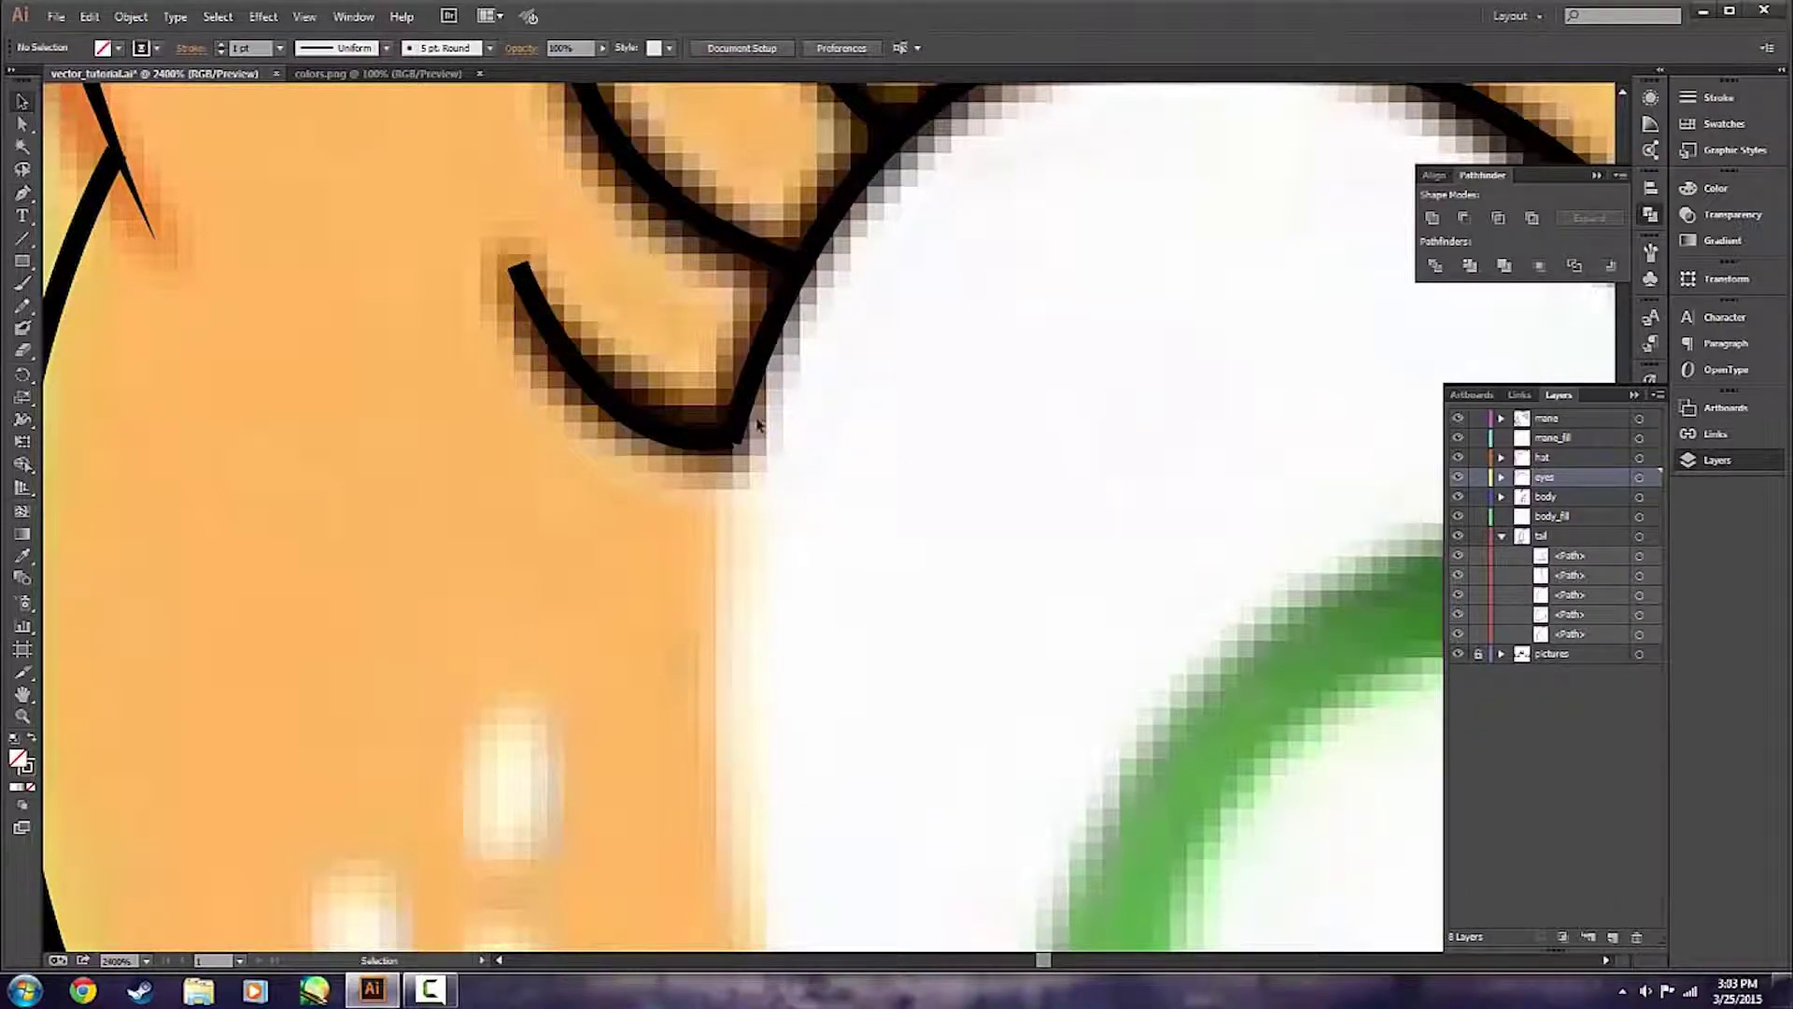
Draw the far eye's inner edge as a curve from the mane down towards the muzzle, deselect it and save the document.
scroll(1080, 460, "down", 3)
scroll(1059, 464, "right", 3)
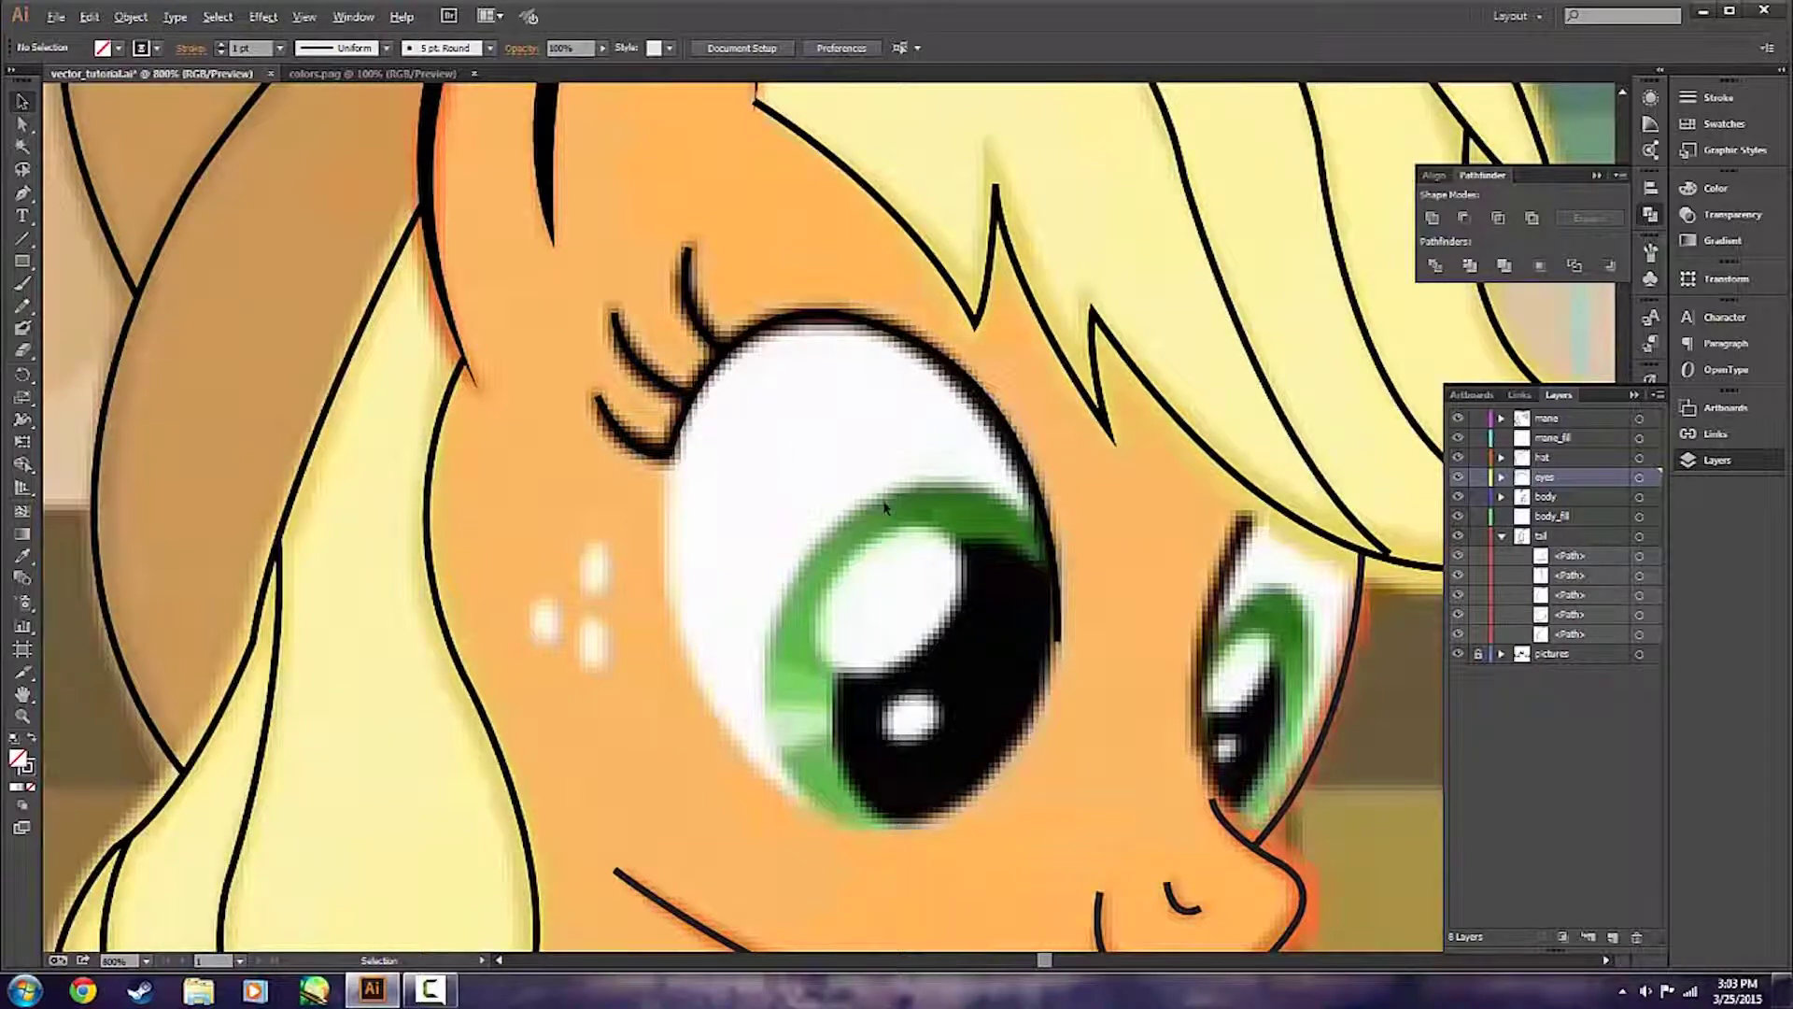
scroll(885, 507, "down", 2)
key("p")
scroll(962, 584, "right", 1)
scroll(962, 583, "up", 1)
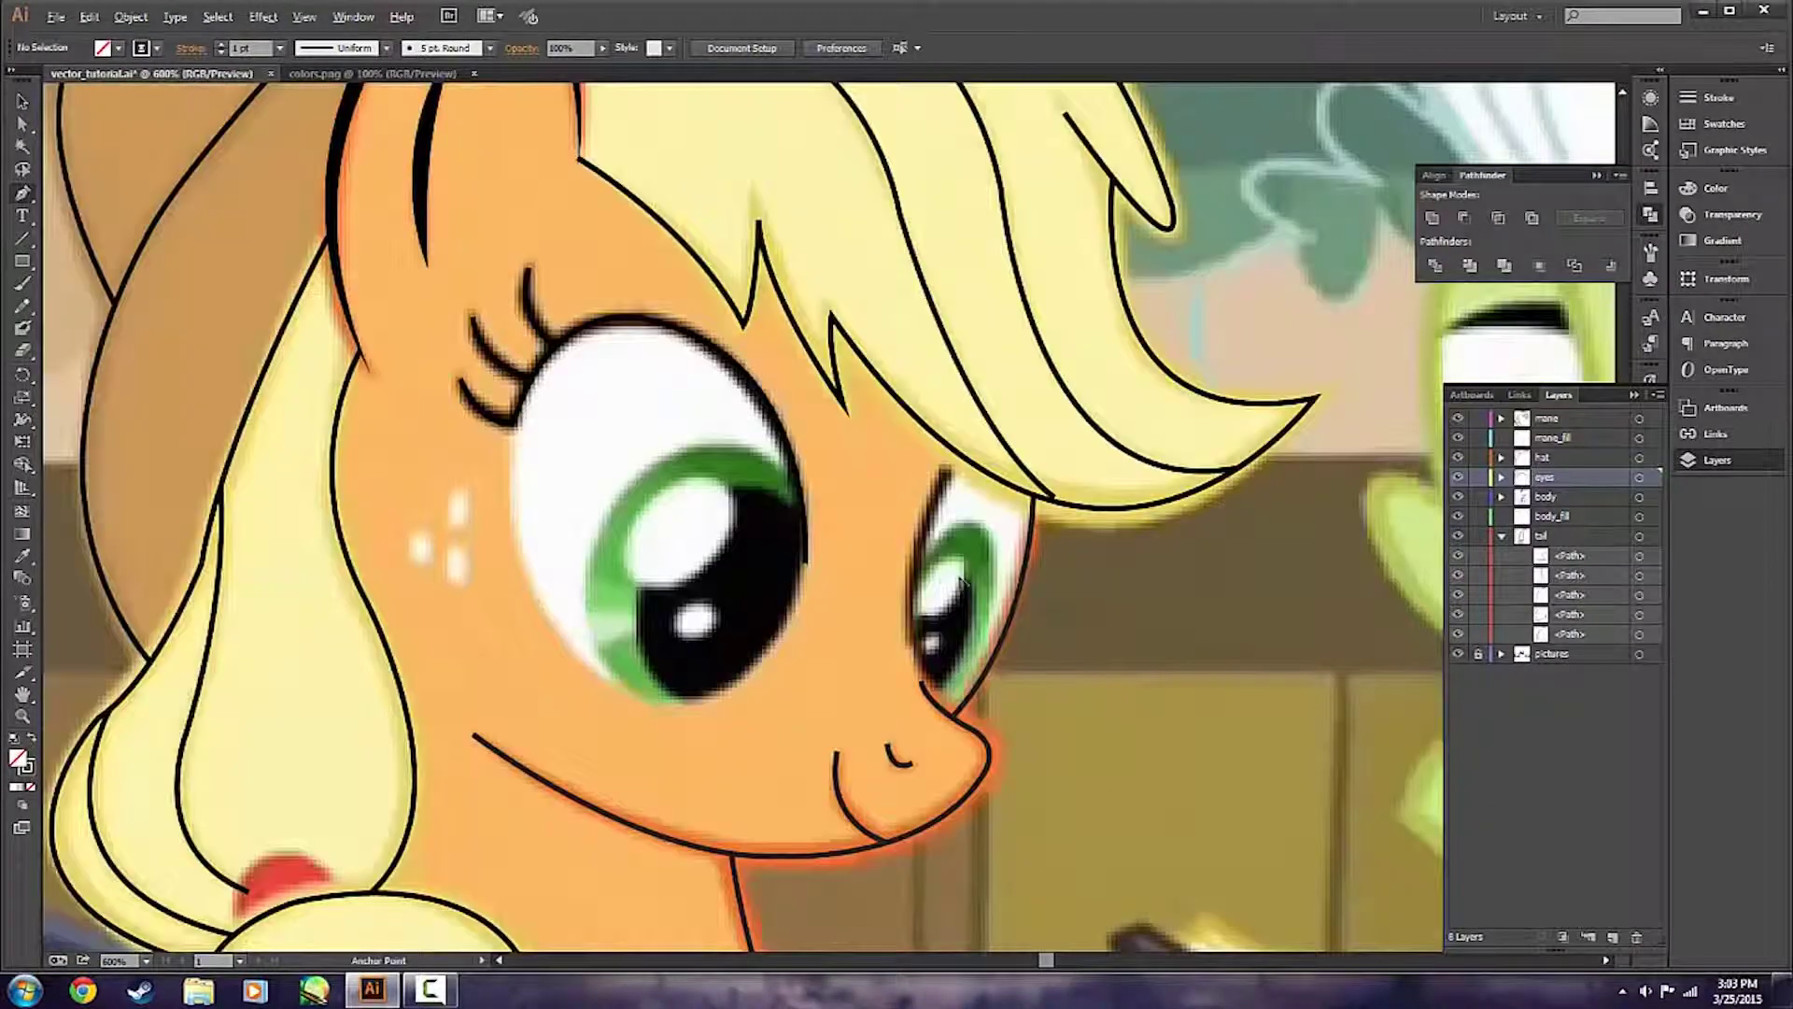
left_click(956, 454)
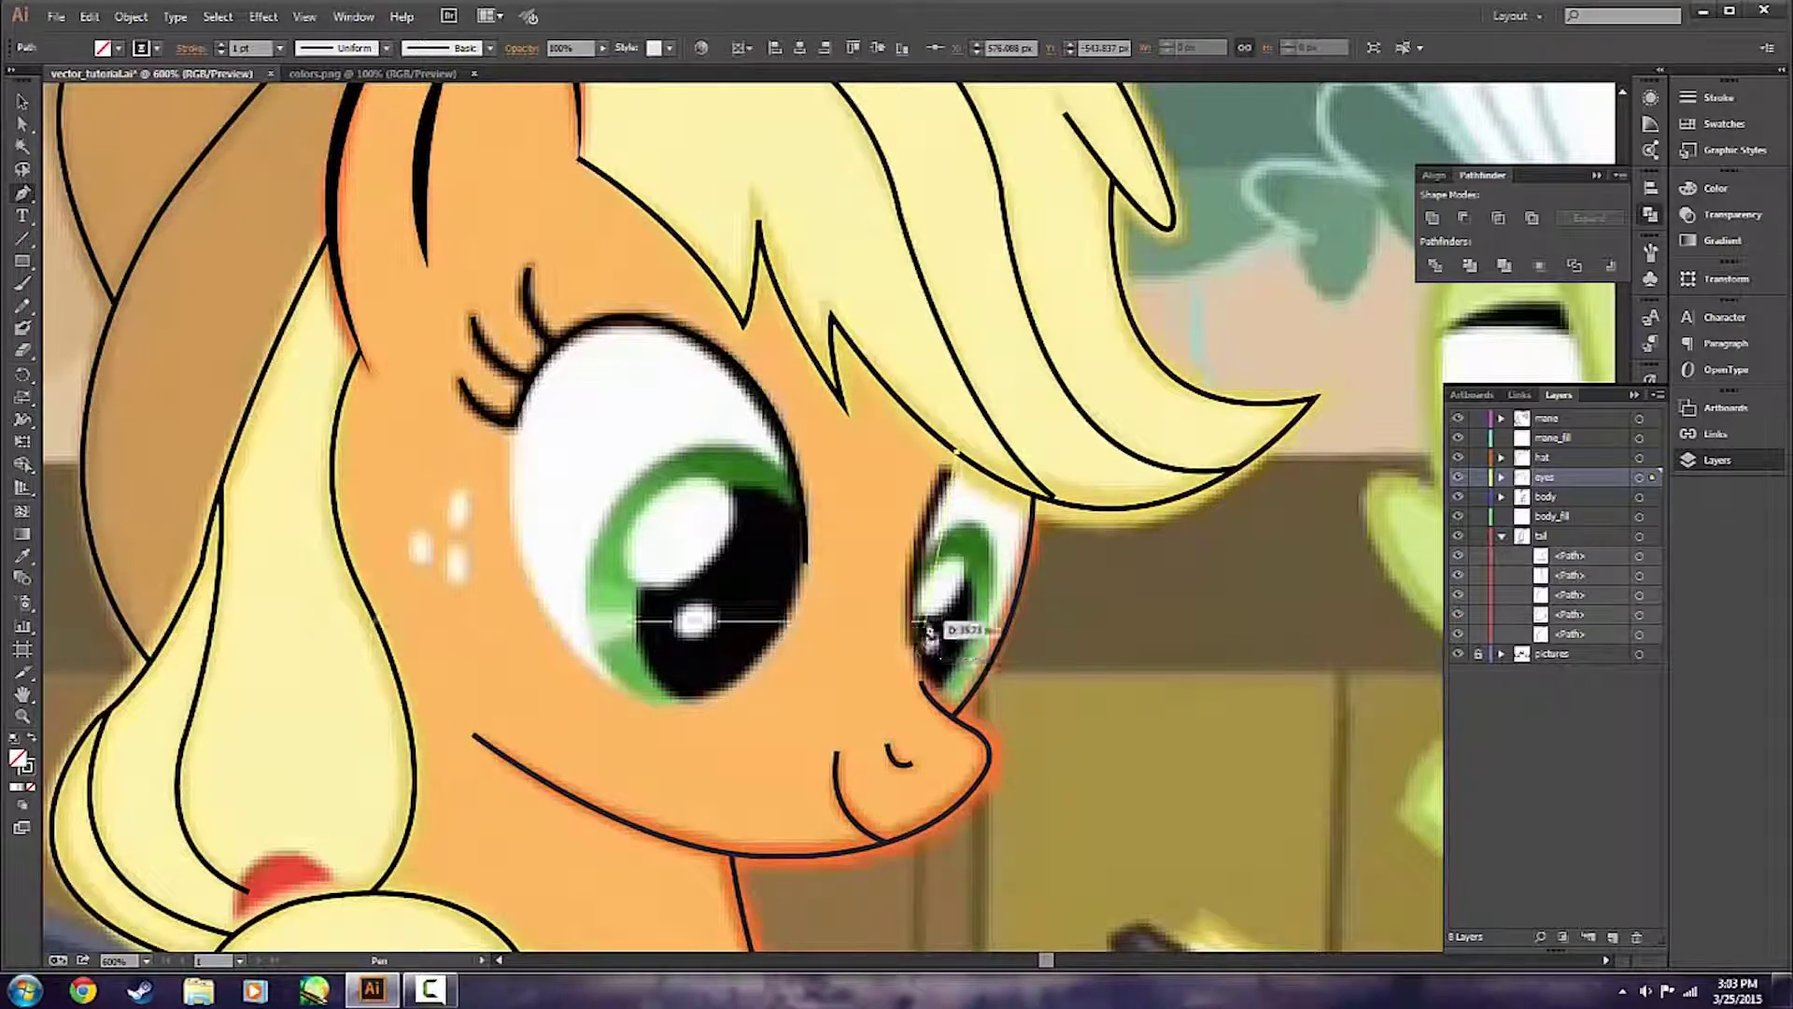
left_click_drag(915, 656, 927, 766)
key("v")
left_click(1083, 643)
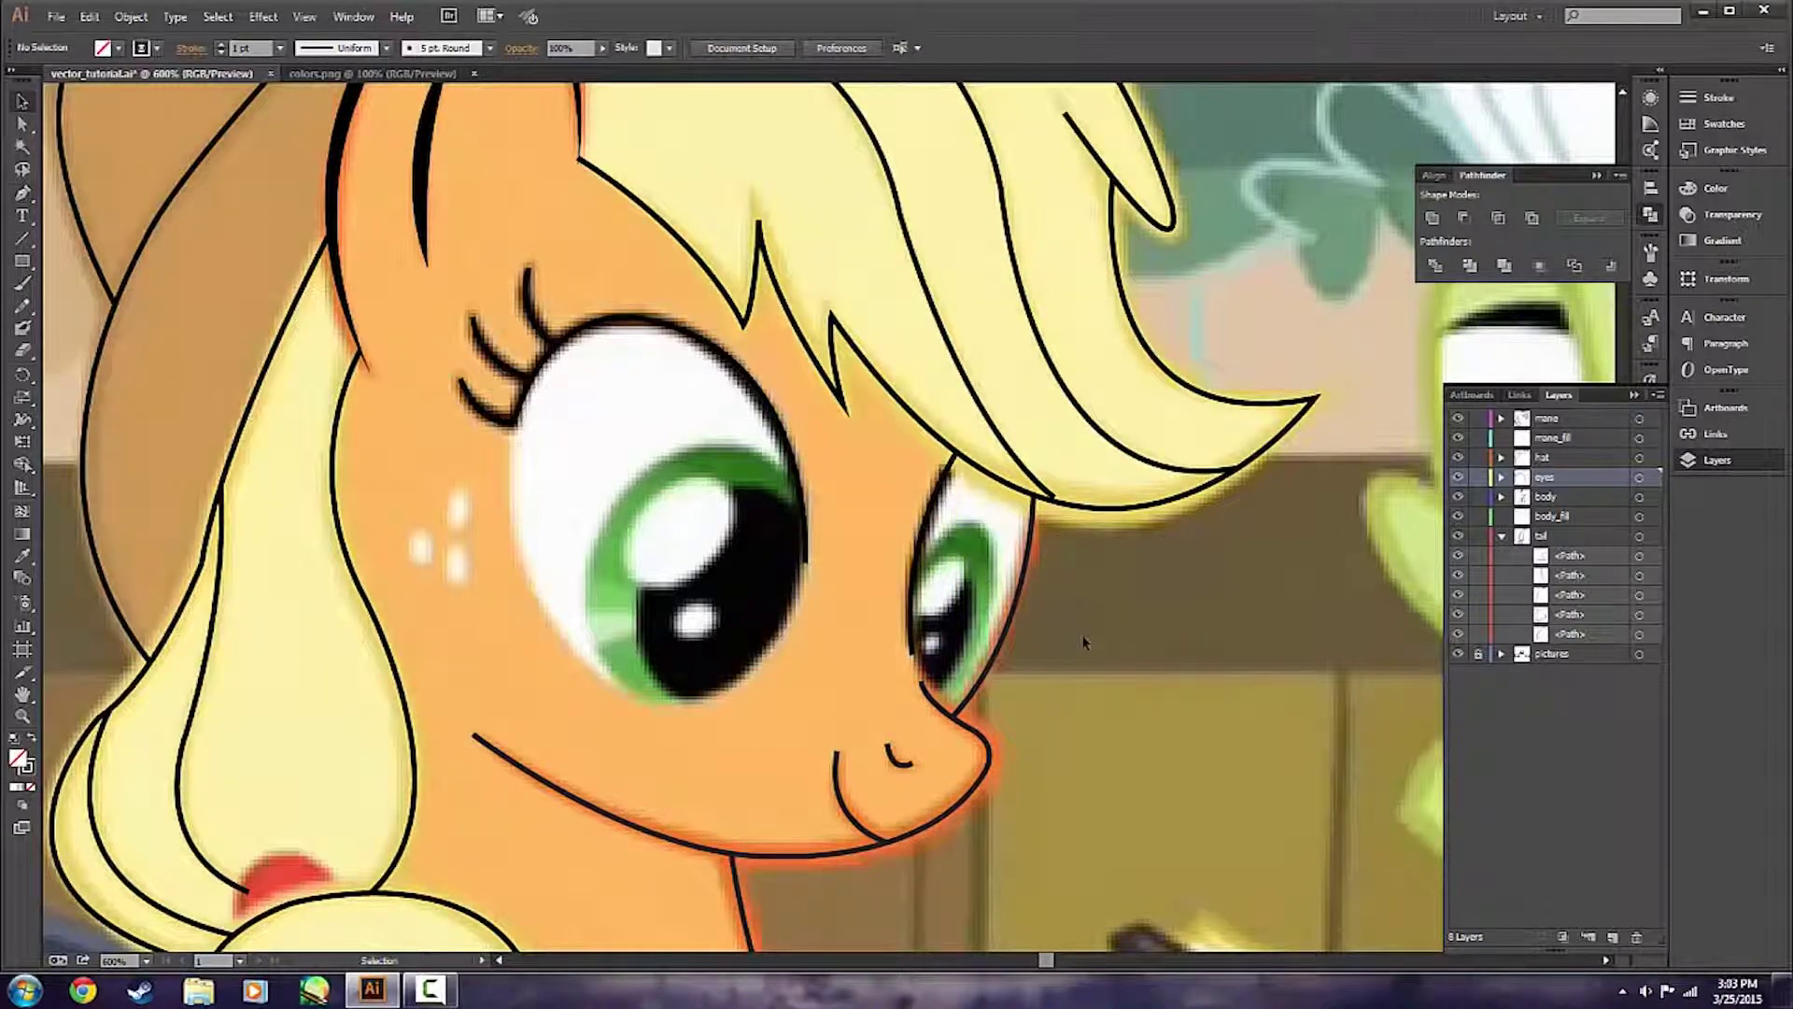
key("ctrl+s")
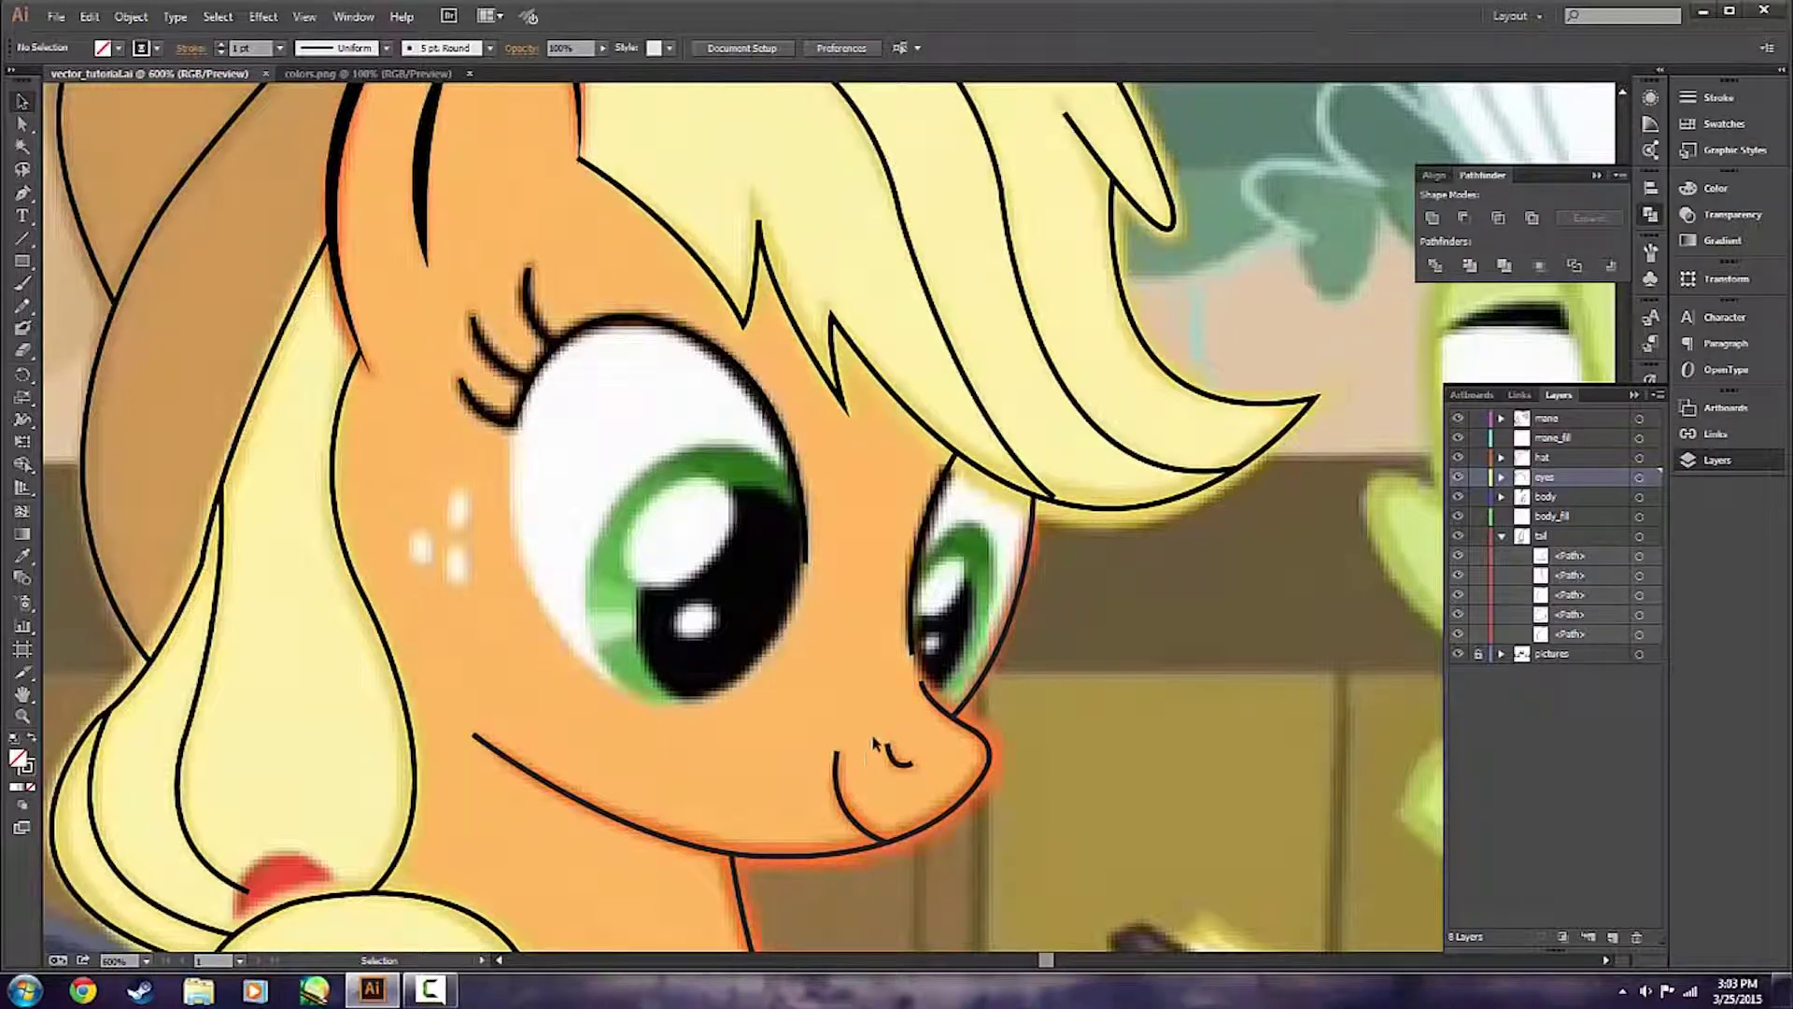
Examine the far eye's traced line and the whole pony's line art against the reference picture.
left_click(913, 654, "ctrl")
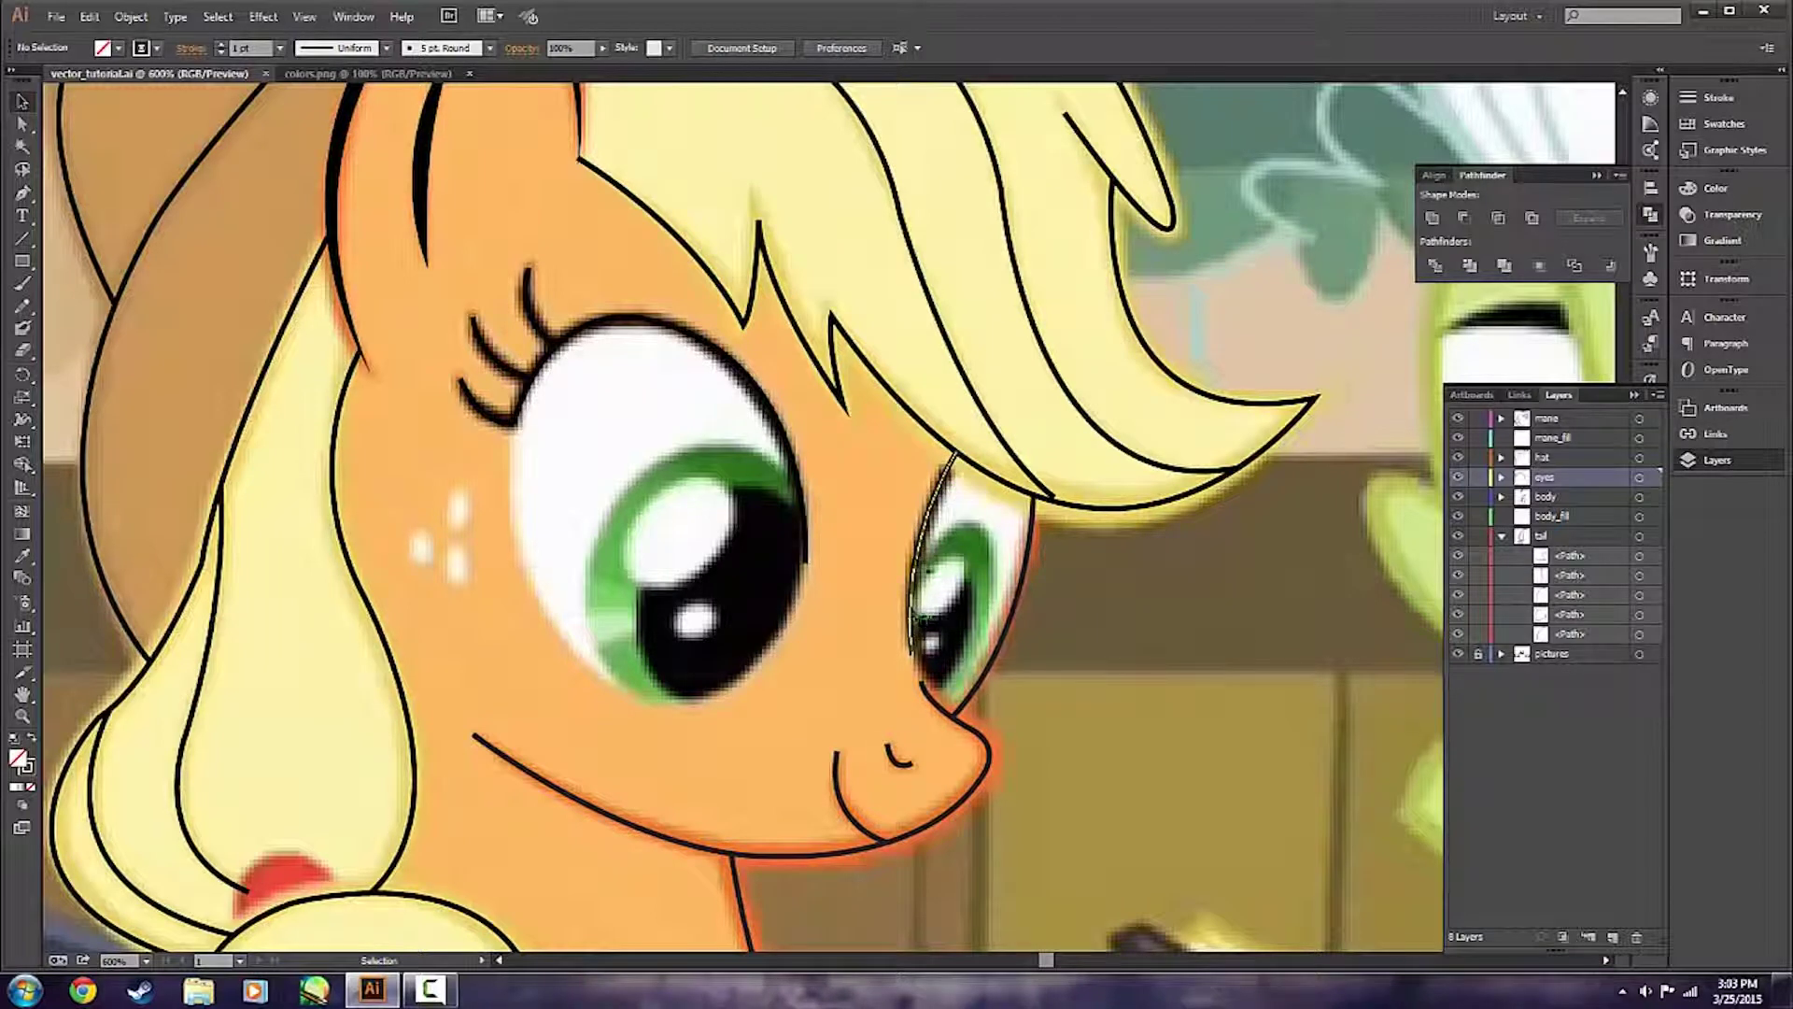
left_click_drag(928, 589, 921, 665)
scroll(812, 666, "down", 3)
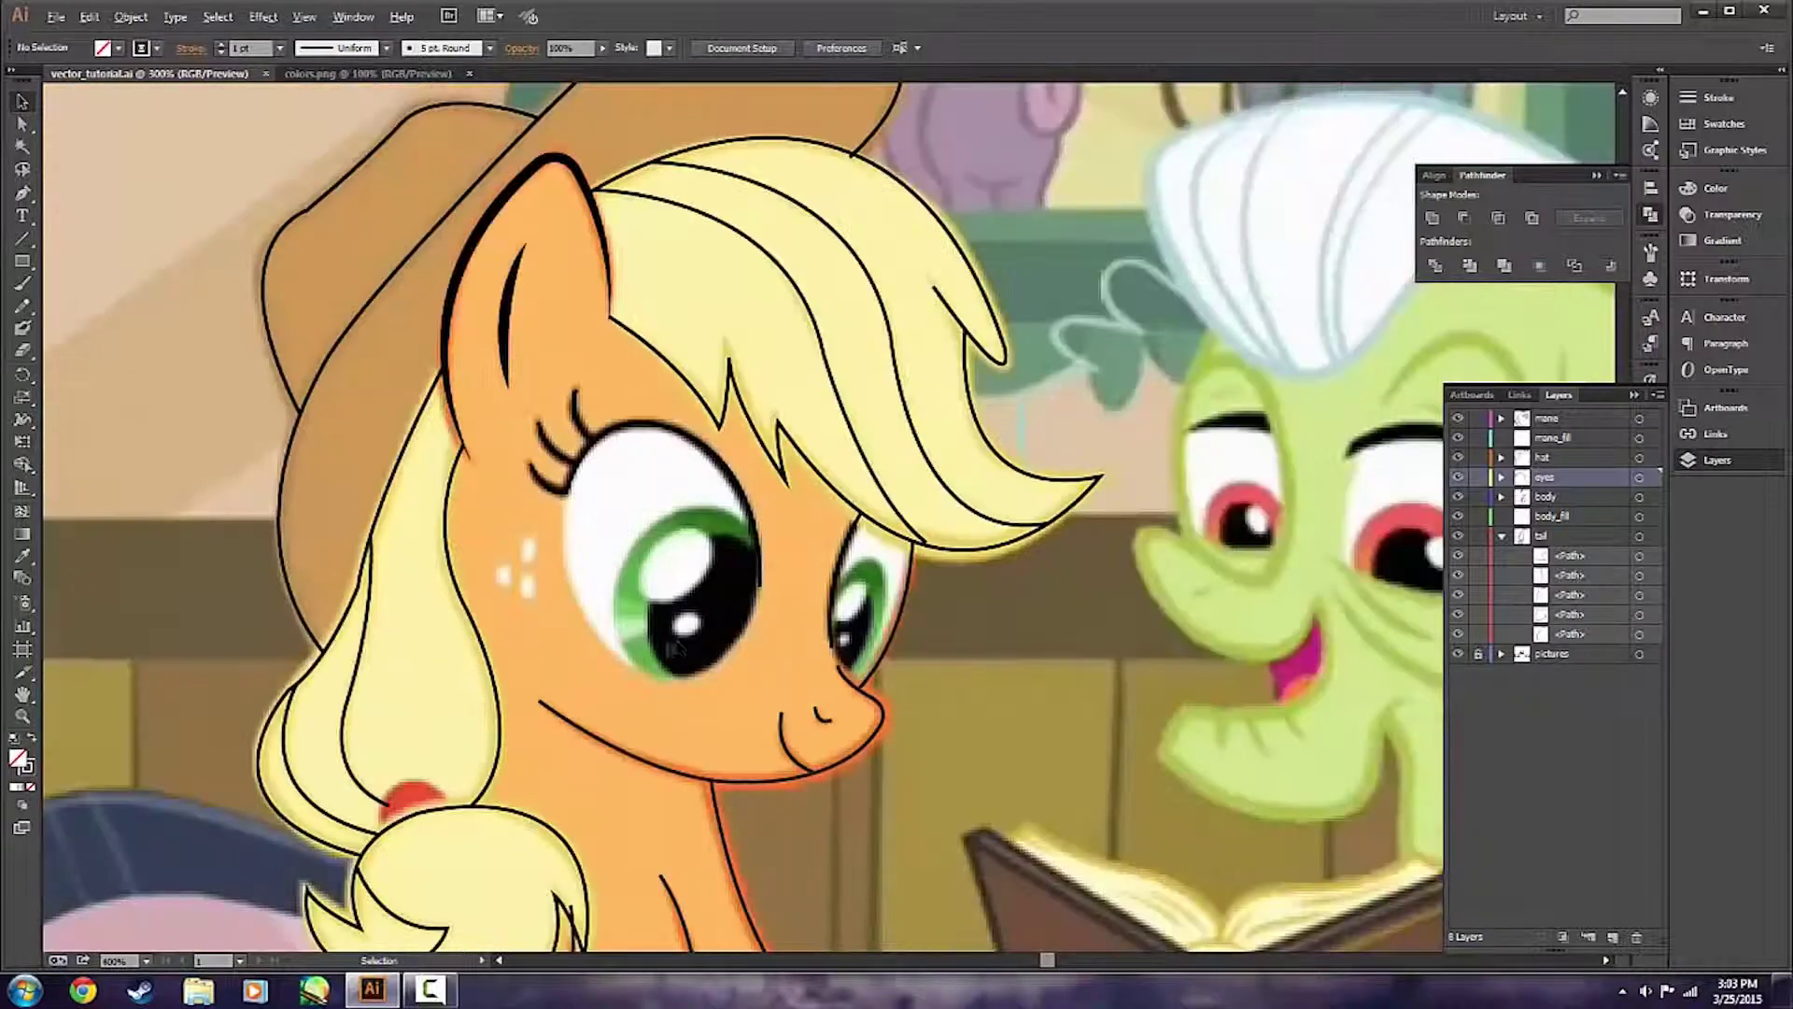
scroll(871, 654, "down", 1)
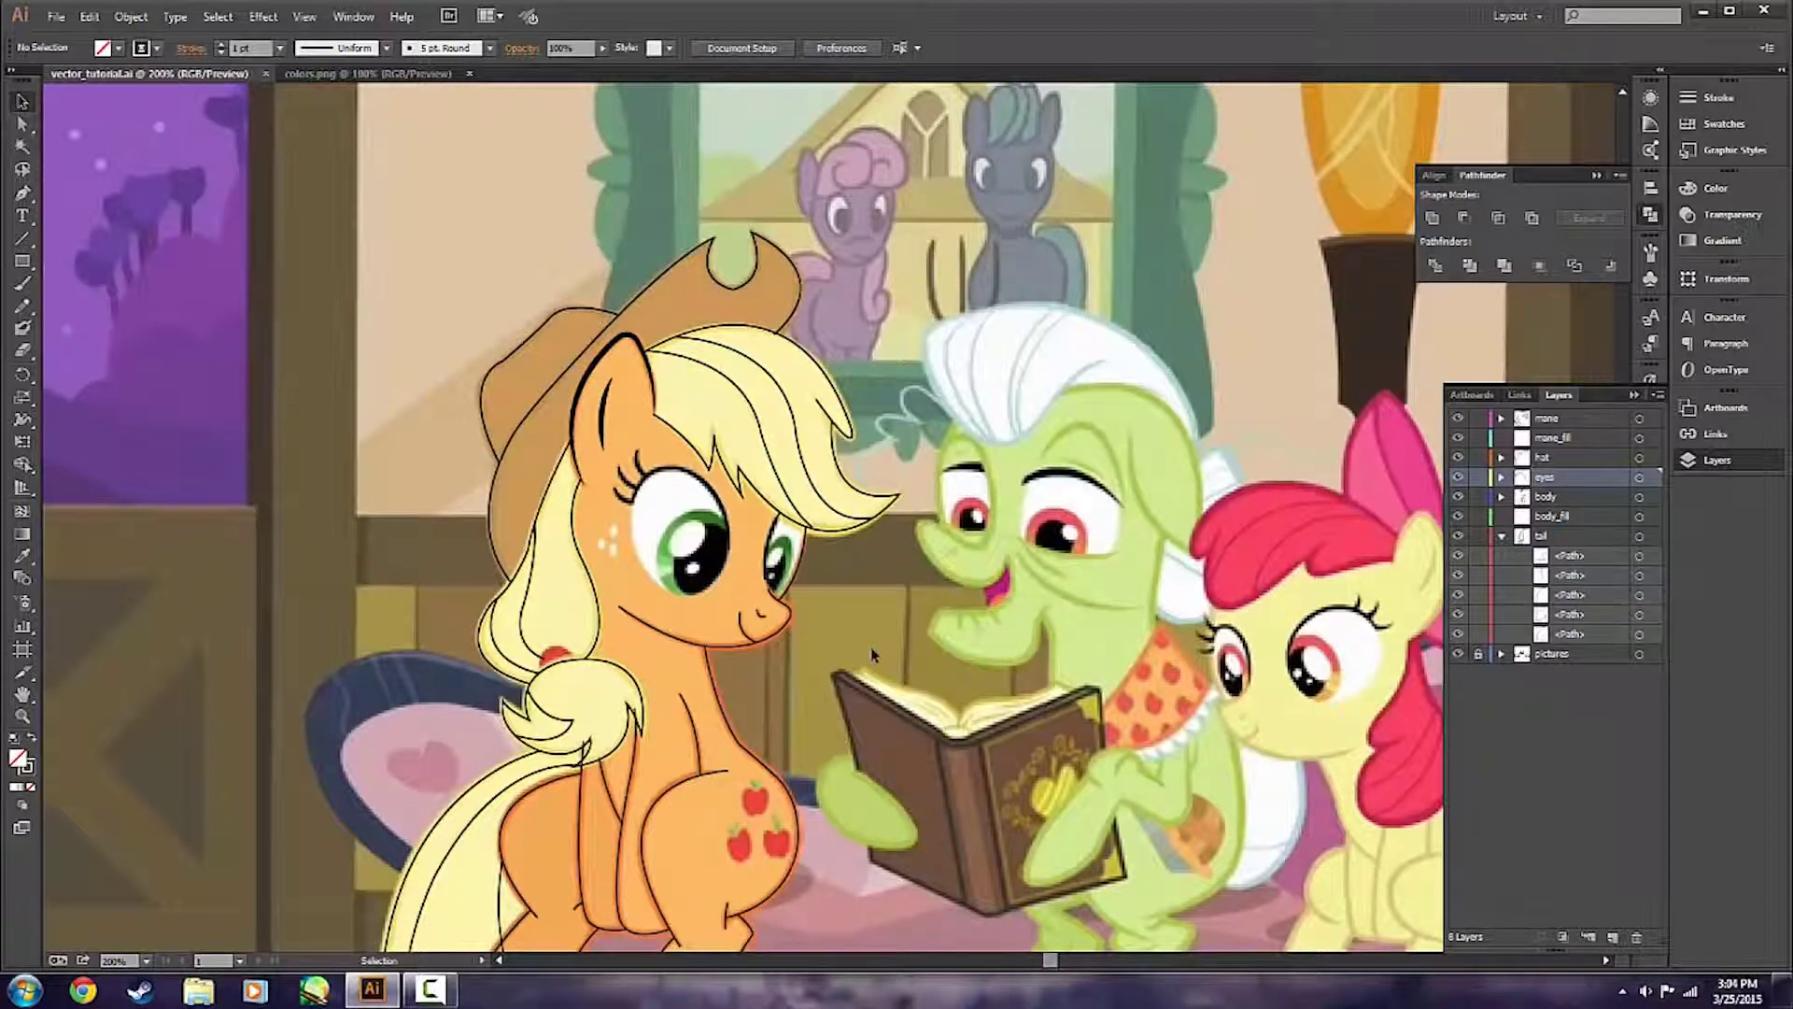
scroll(981, 556, "left", 1)
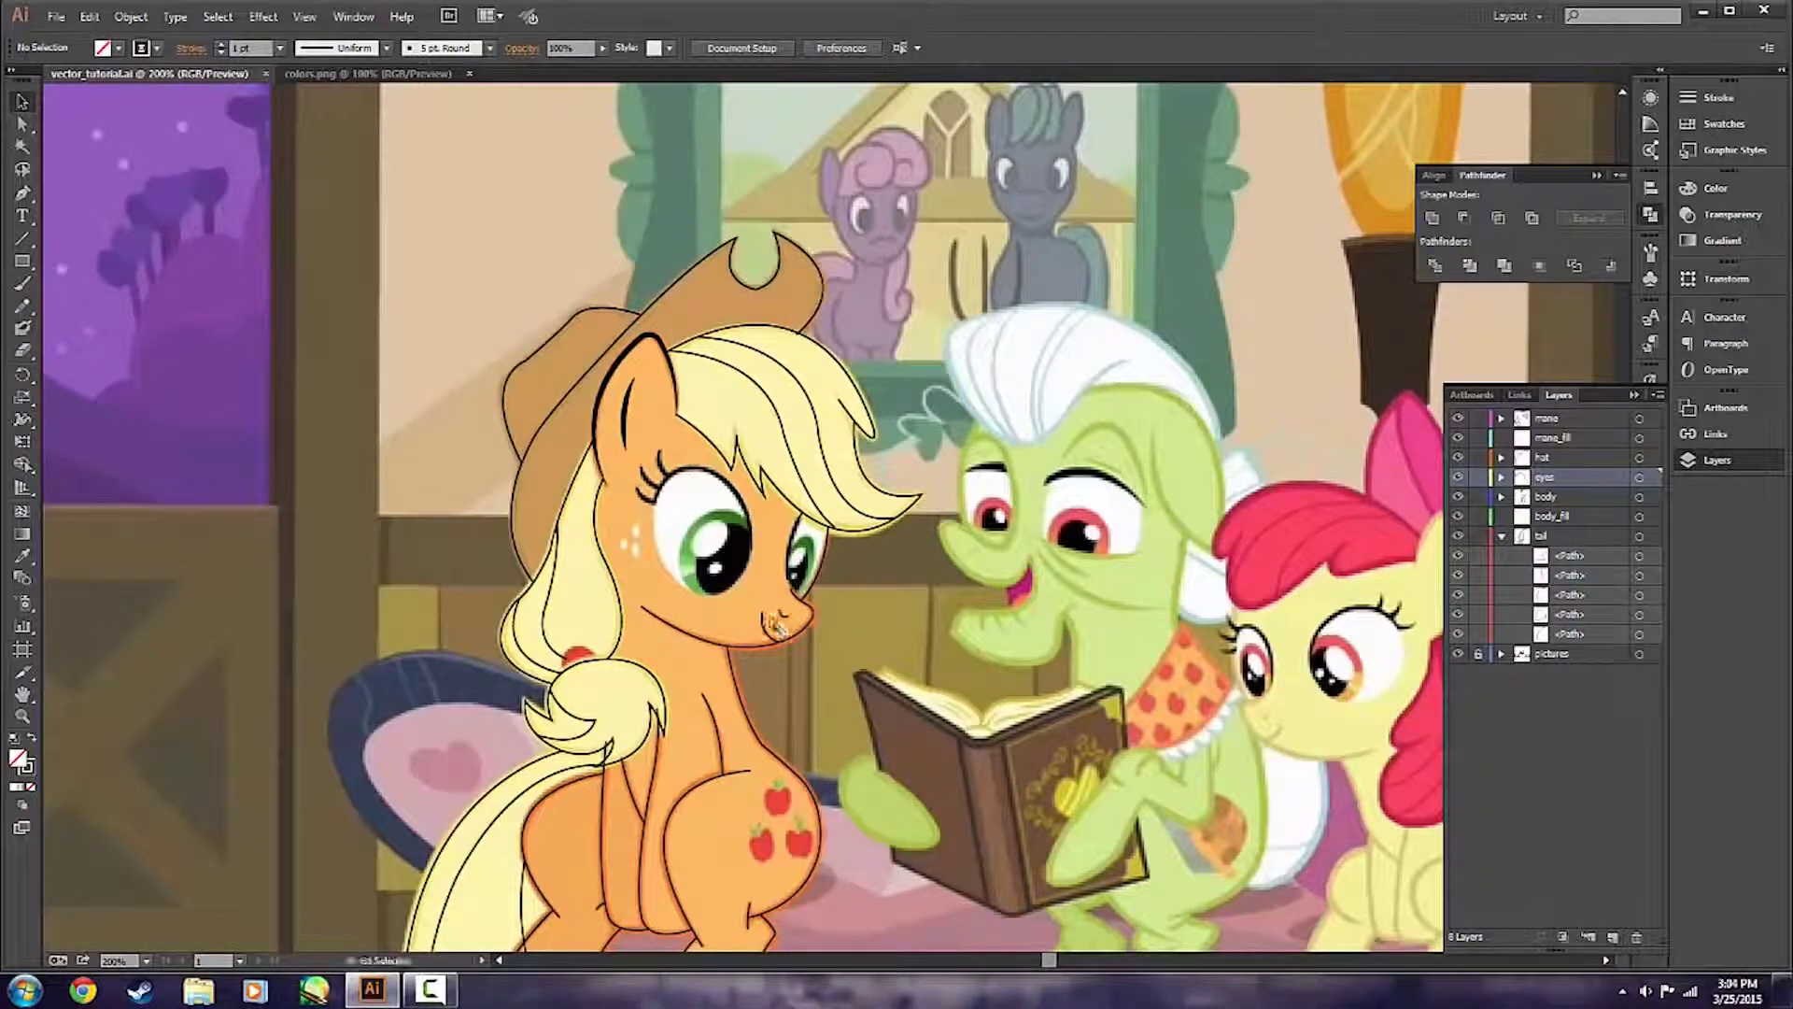
scroll(771, 621, "left", 2)
scroll(771, 621, "left", 5)
scroll(895, 651, "down", 5)
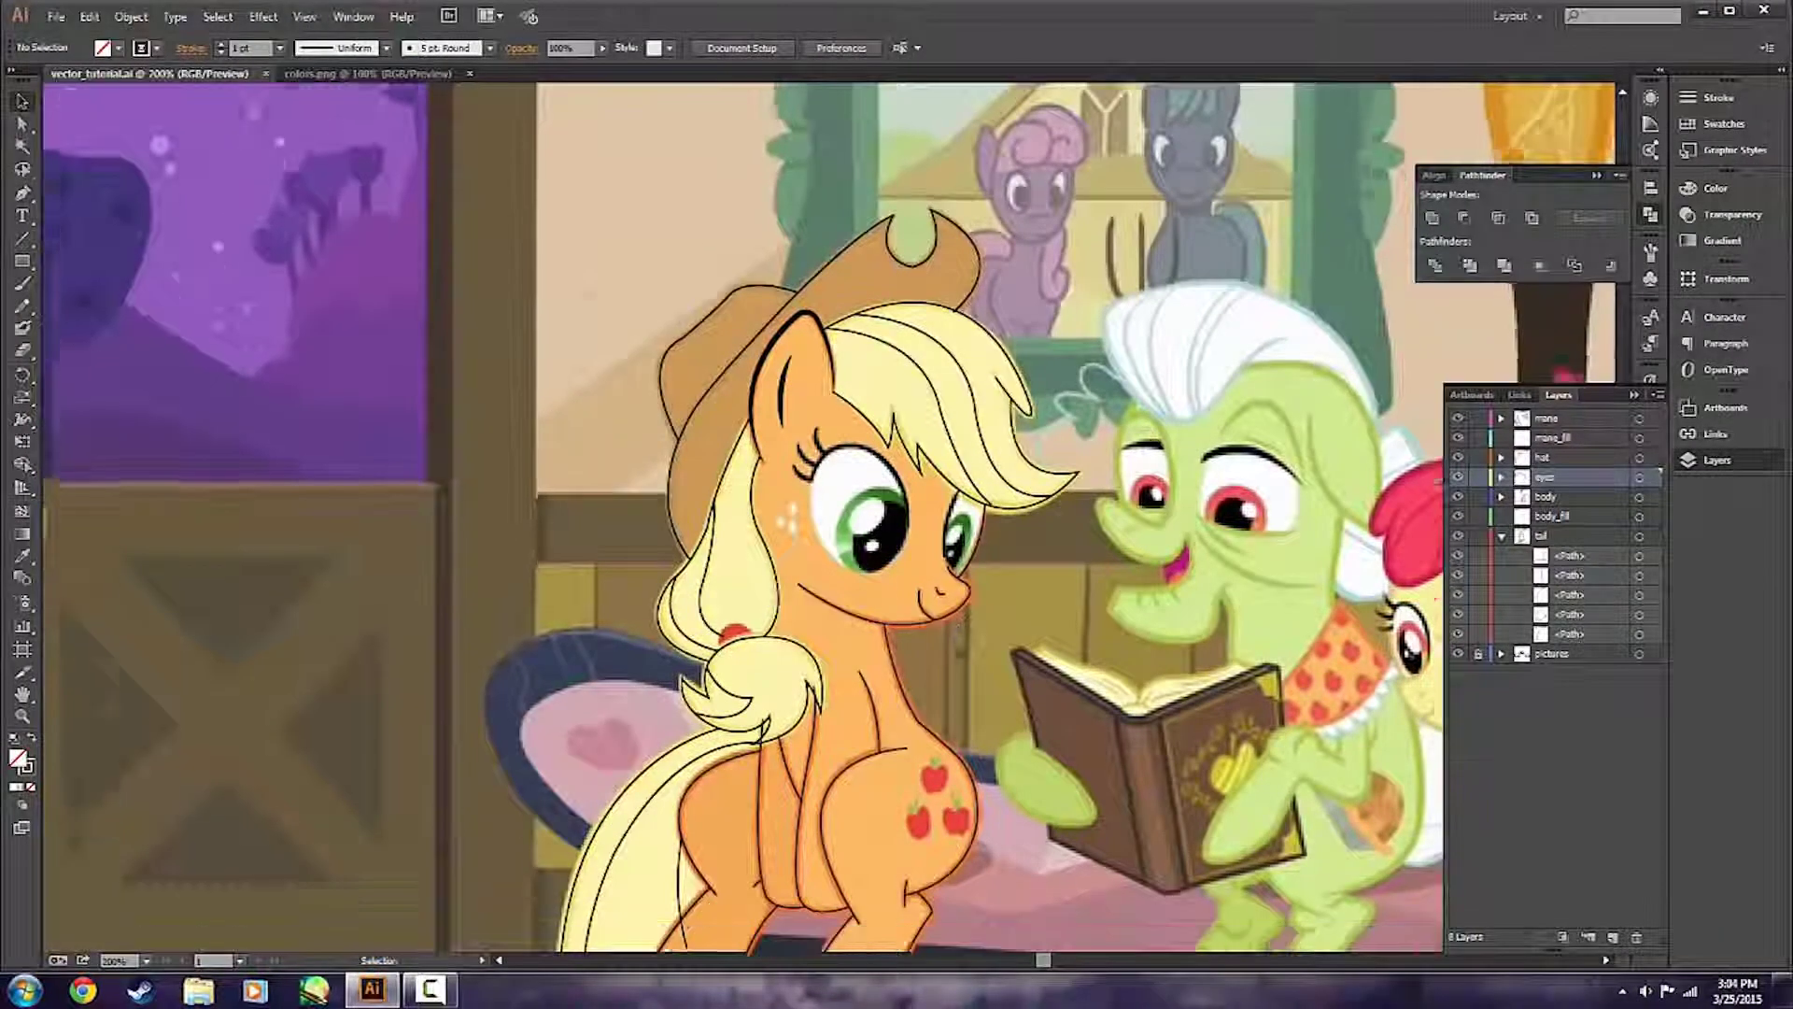
scroll(894, 645, "down", 3)
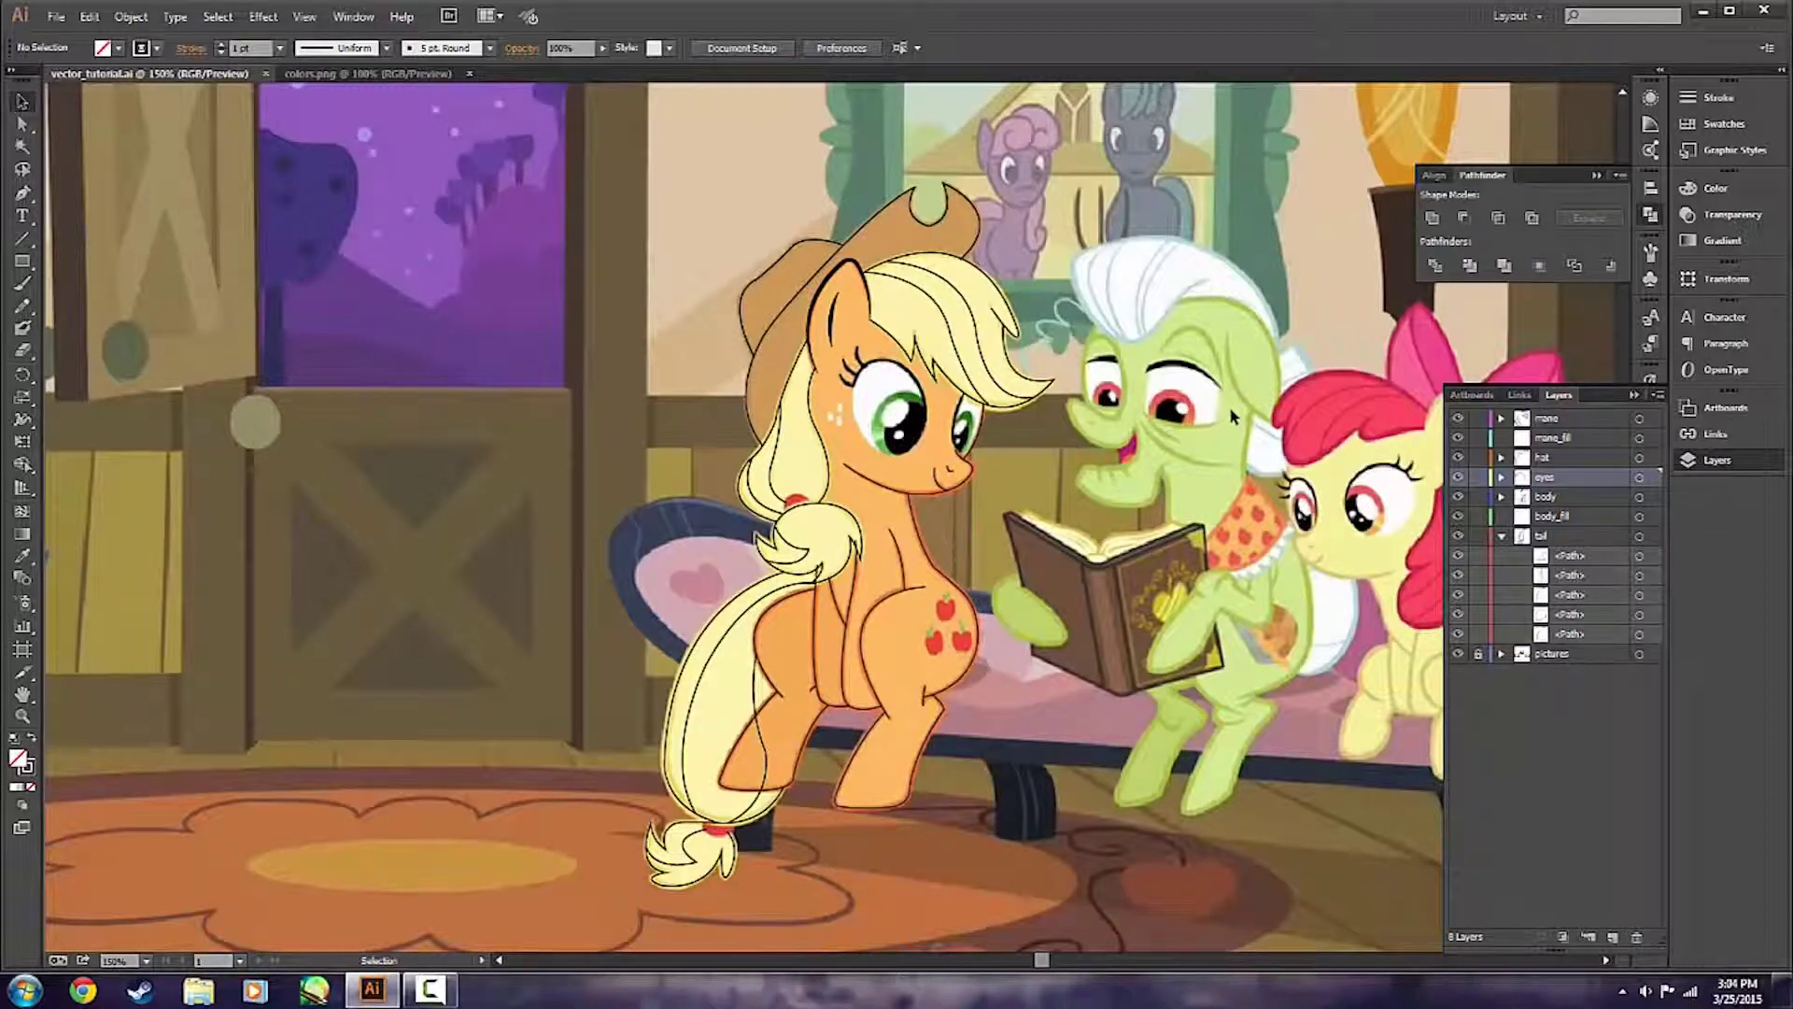
Touch up the tail's outline near its lower end to match the reference, and deselect the path.
key("a")
left_click(764, 766)
left_click(715, 777)
scroll(677, 781, "up", 2)
left_click(660, 755)
left_click(957, 832)
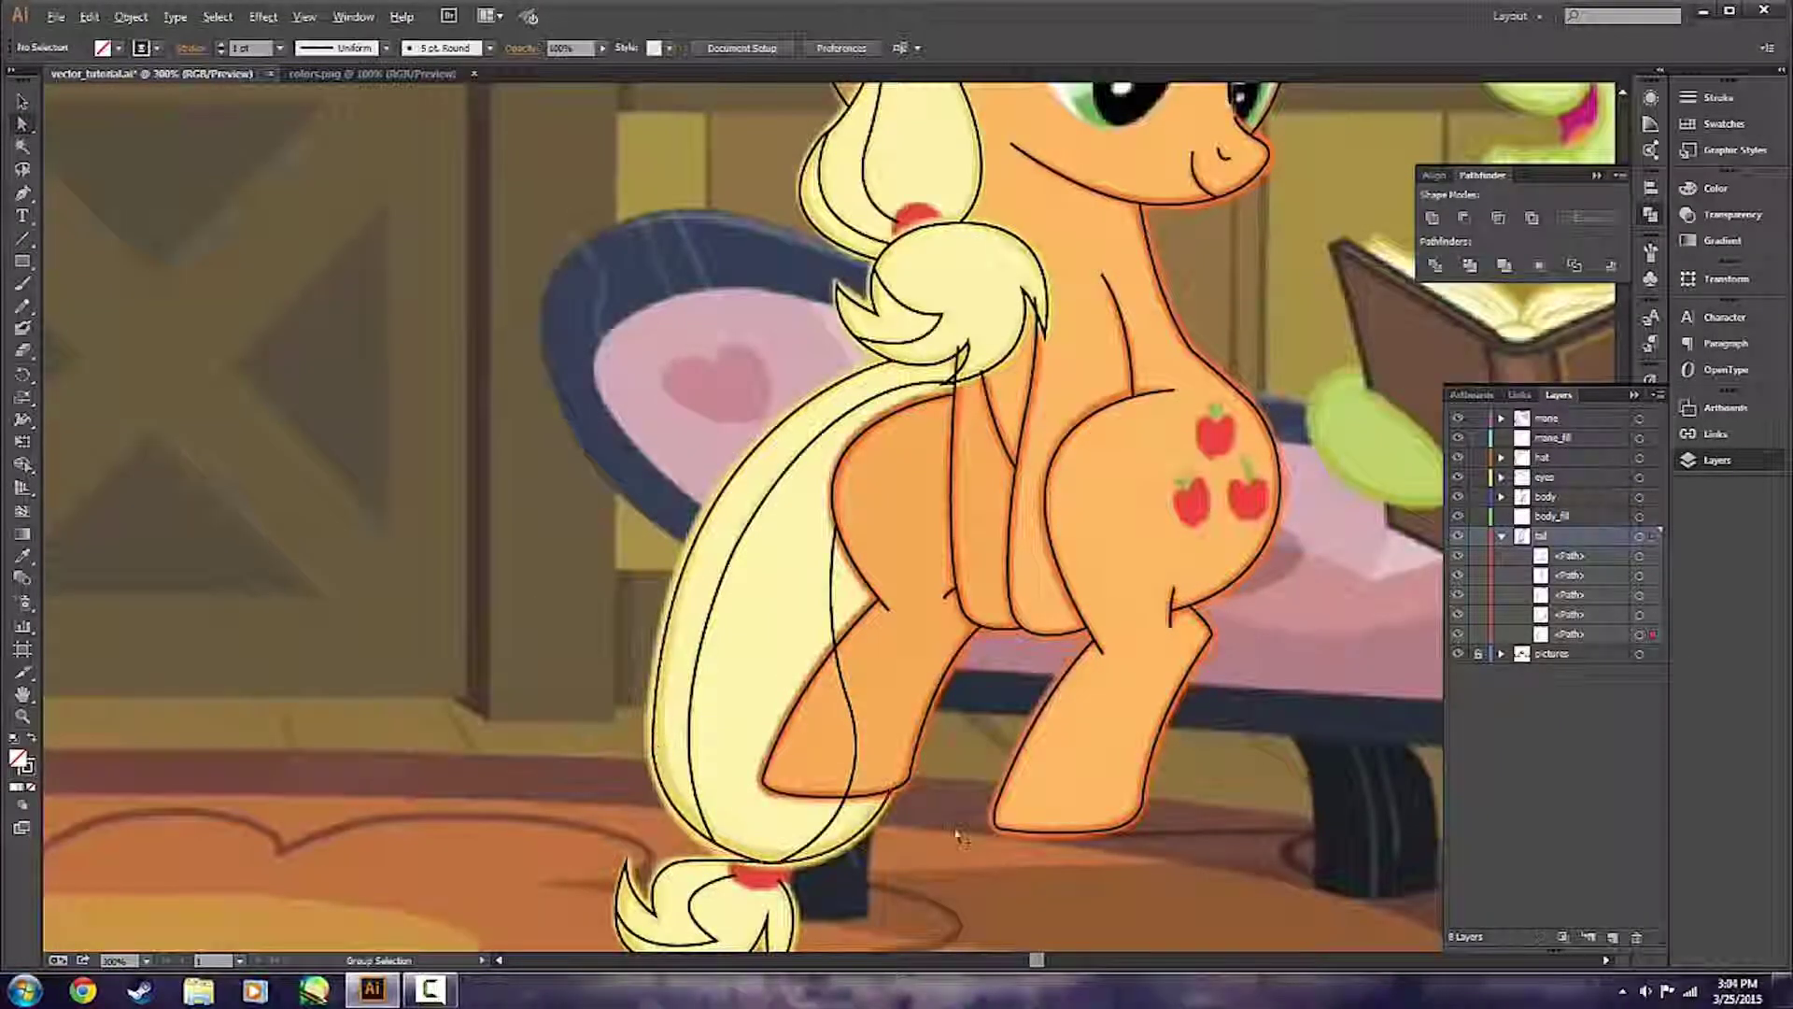
Smooth the body outline between the neck and chest by adjusting the anchor and direction handle at the bend.
scroll(981, 608, "down", 1)
scroll(1215, 609, "down", 1)
left_click(1141, 453)
scroll(1144, 426, "up", 4)
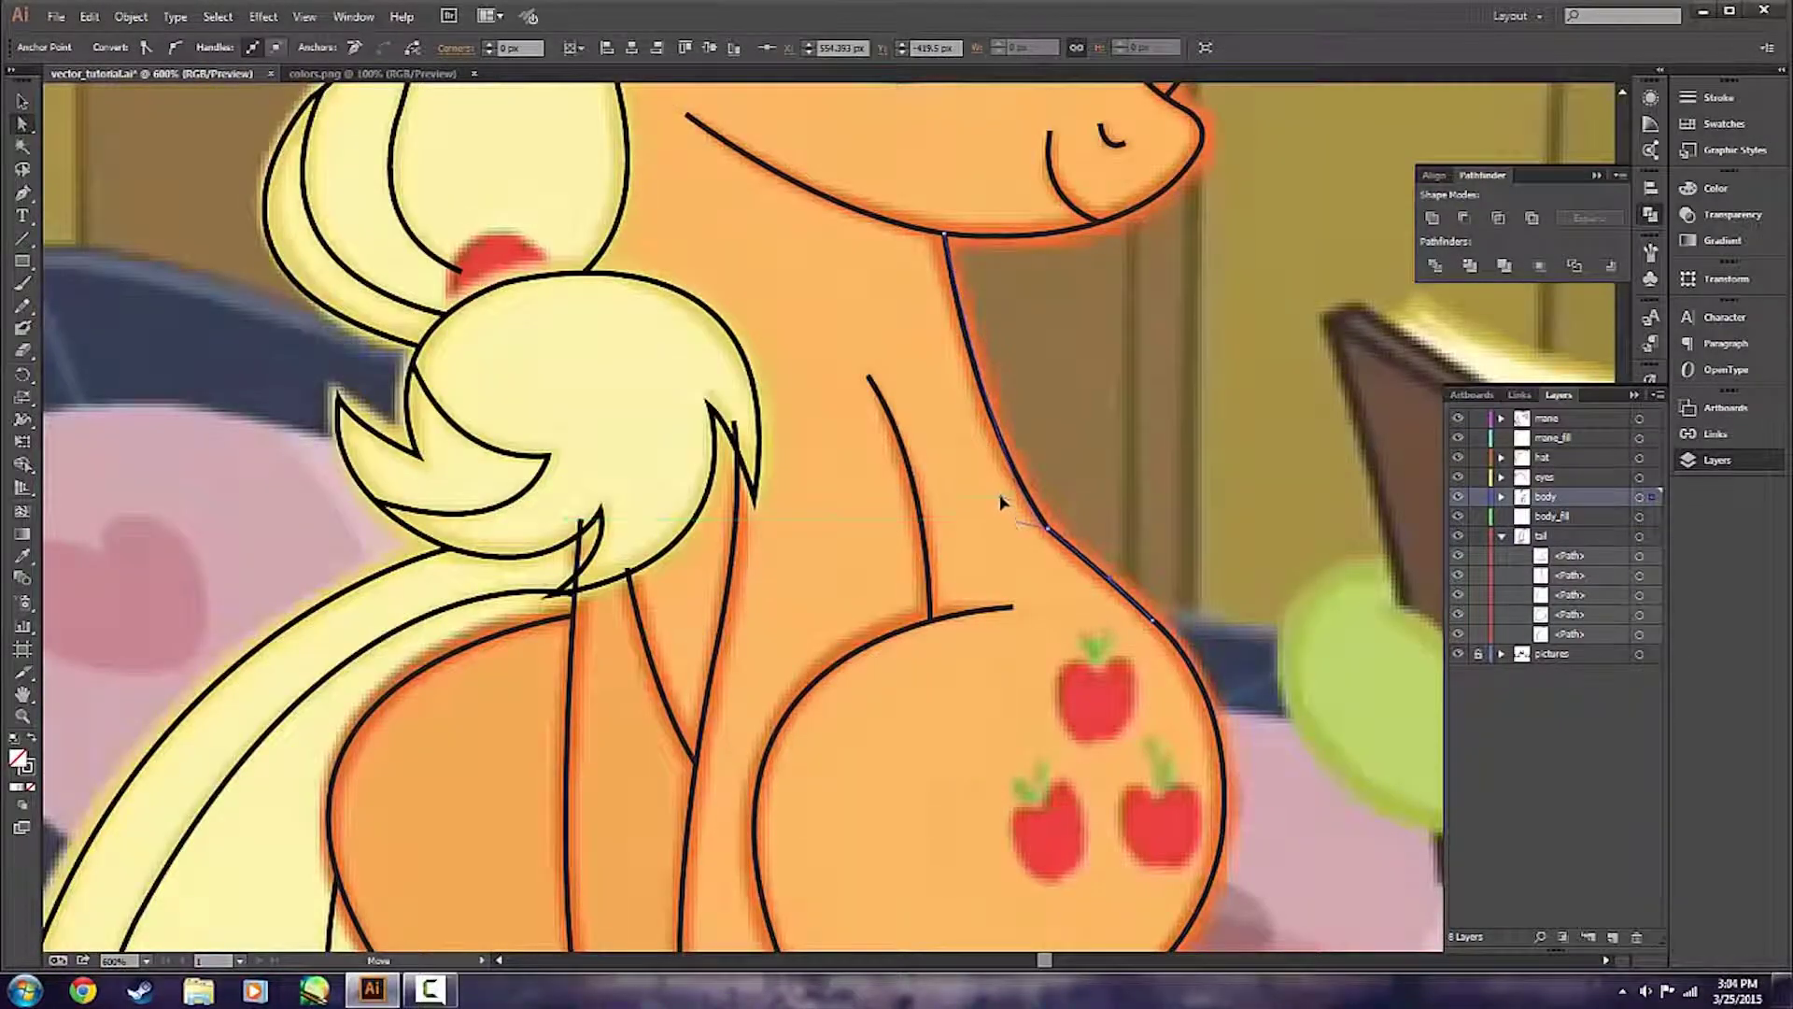
left_click(1041, 526)
left_click(1145, 483)
left_click(1045, 526)
left_click_drag(995, 476, 977, 446)
left_click(1259, 535)
left_click(995, 437)
left_click(1353, 277)
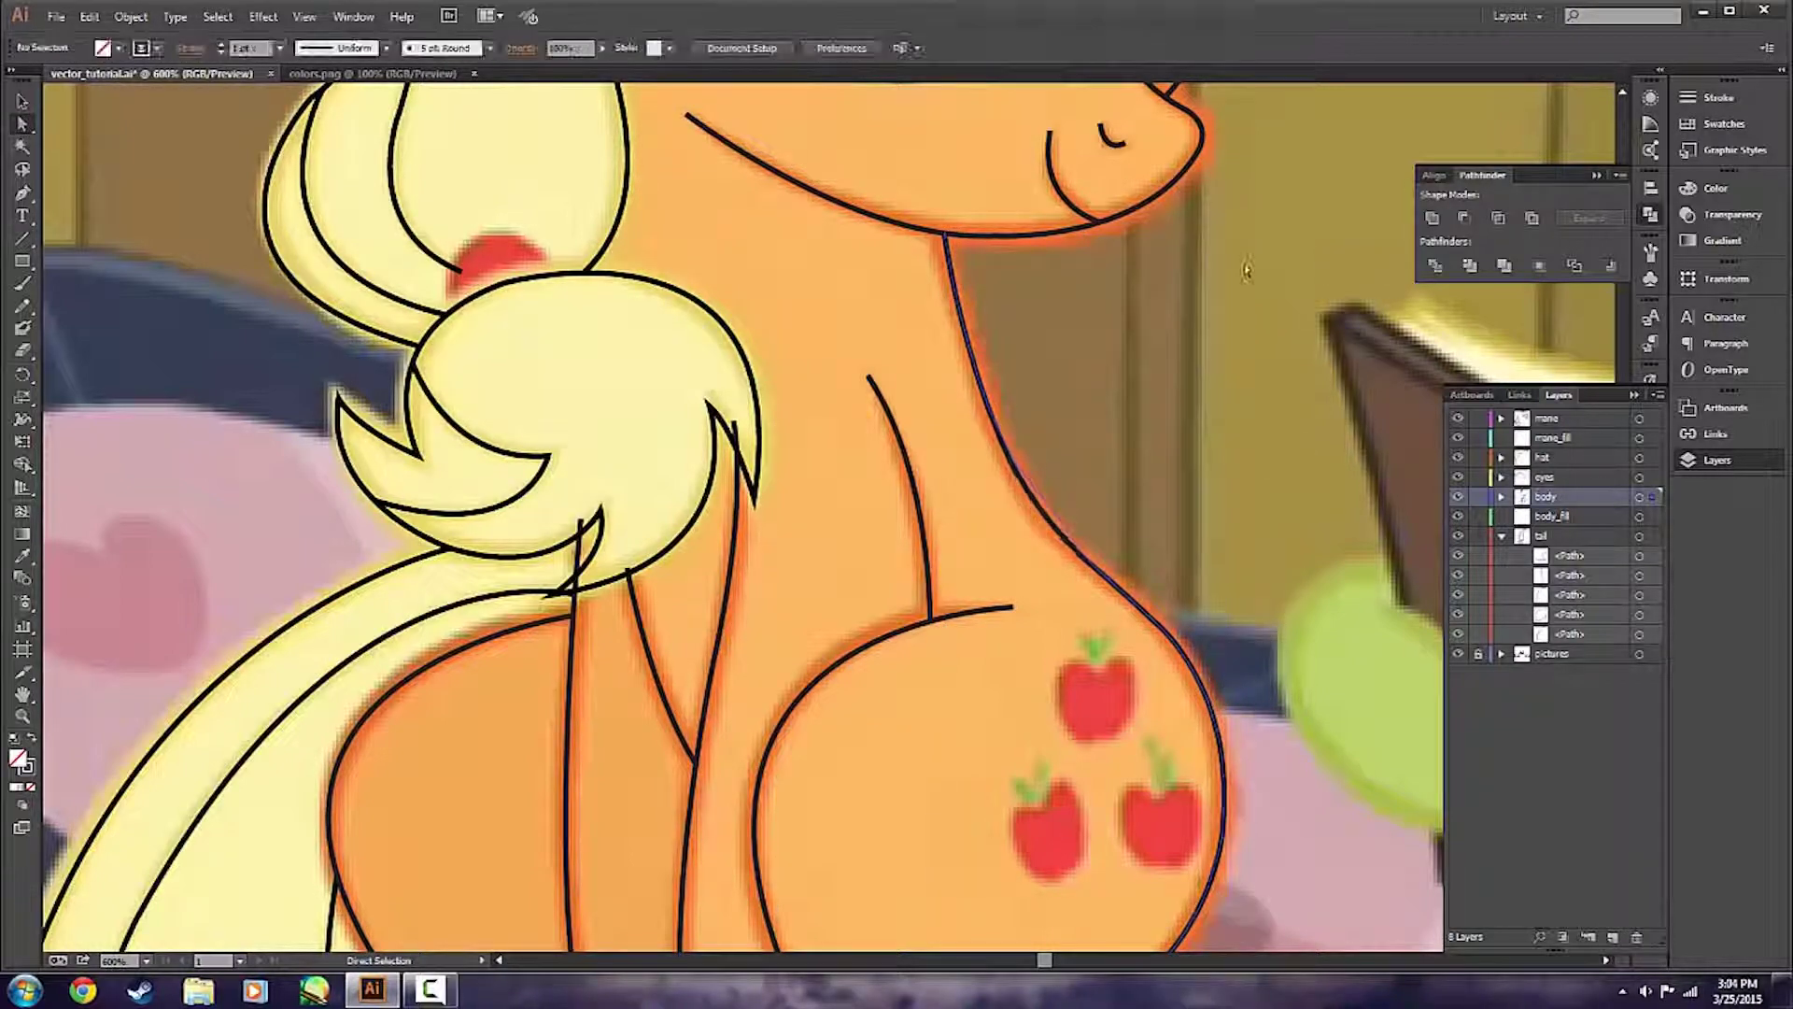
Check the neck and chest curve with the reference picture hidden and shown again, and leave the path deselected.
left_click(1458, 654)
scroll(1336, 591, "down", 2)
left_click(1459, 654)
scroll(1358, 591, "up", 2)
left_click(1033, 529)
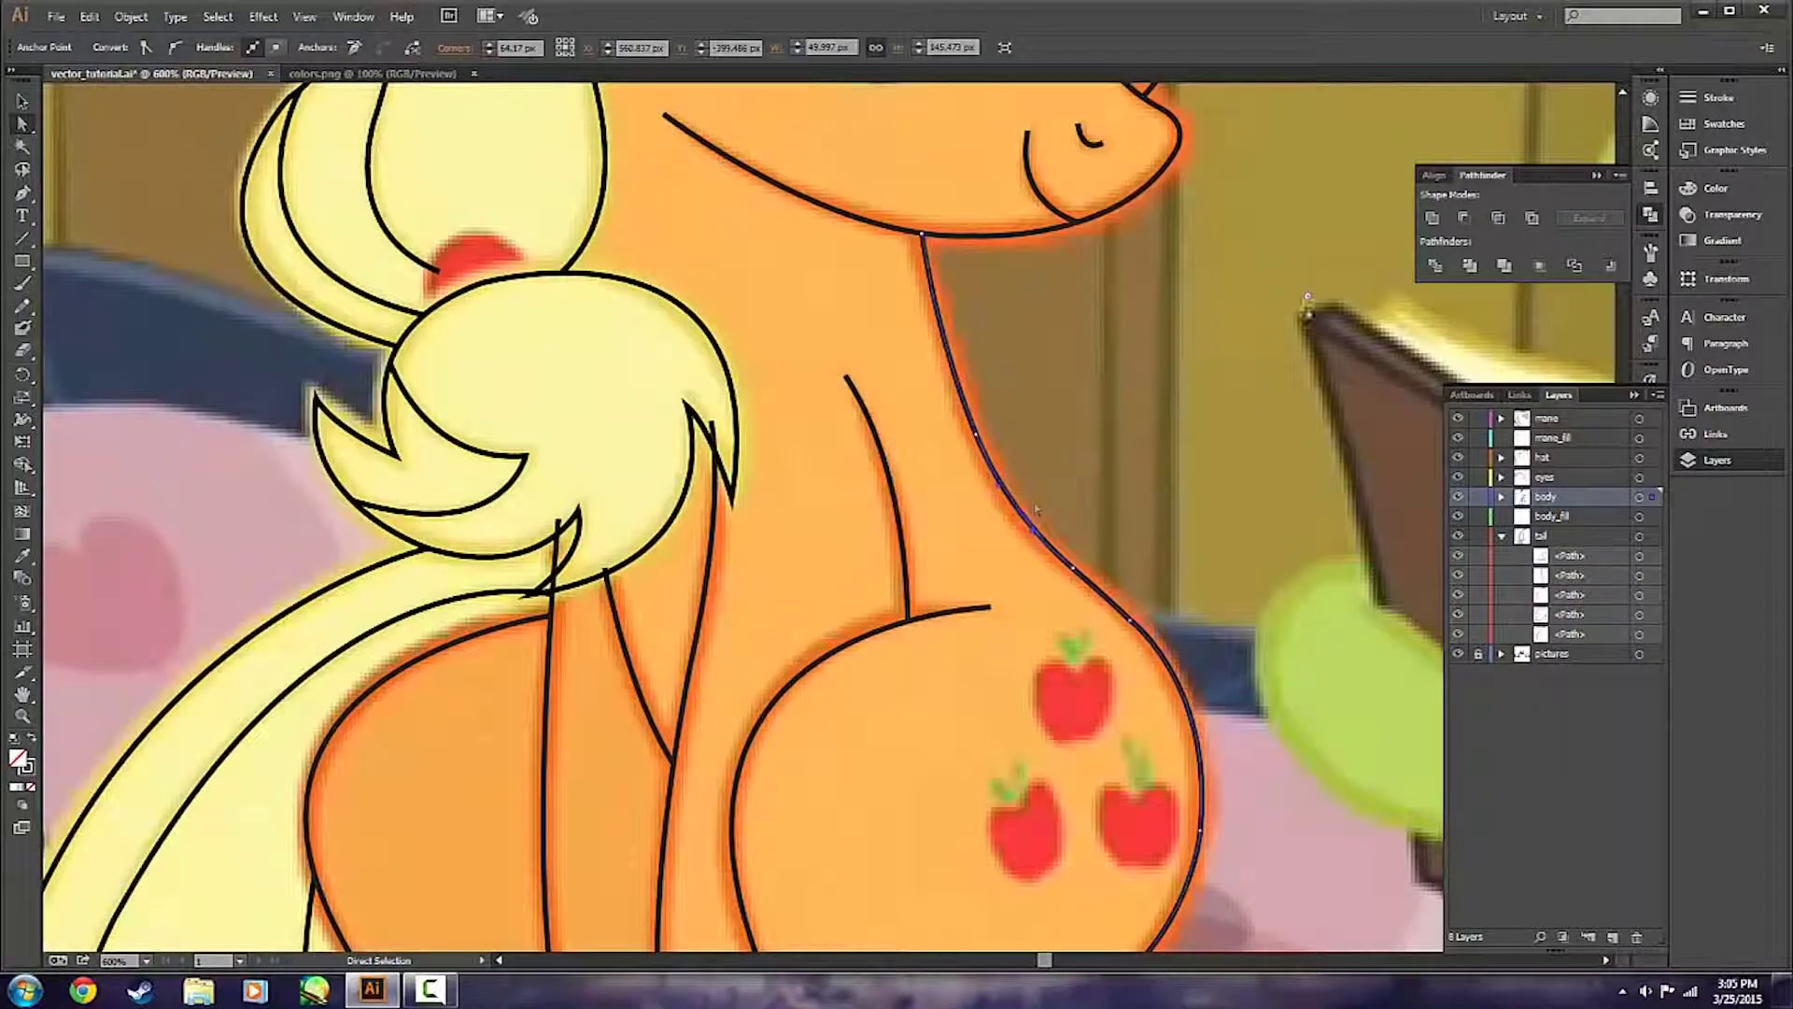
left_click(1254, 394)
scroll(1266, 591, "down", 1)
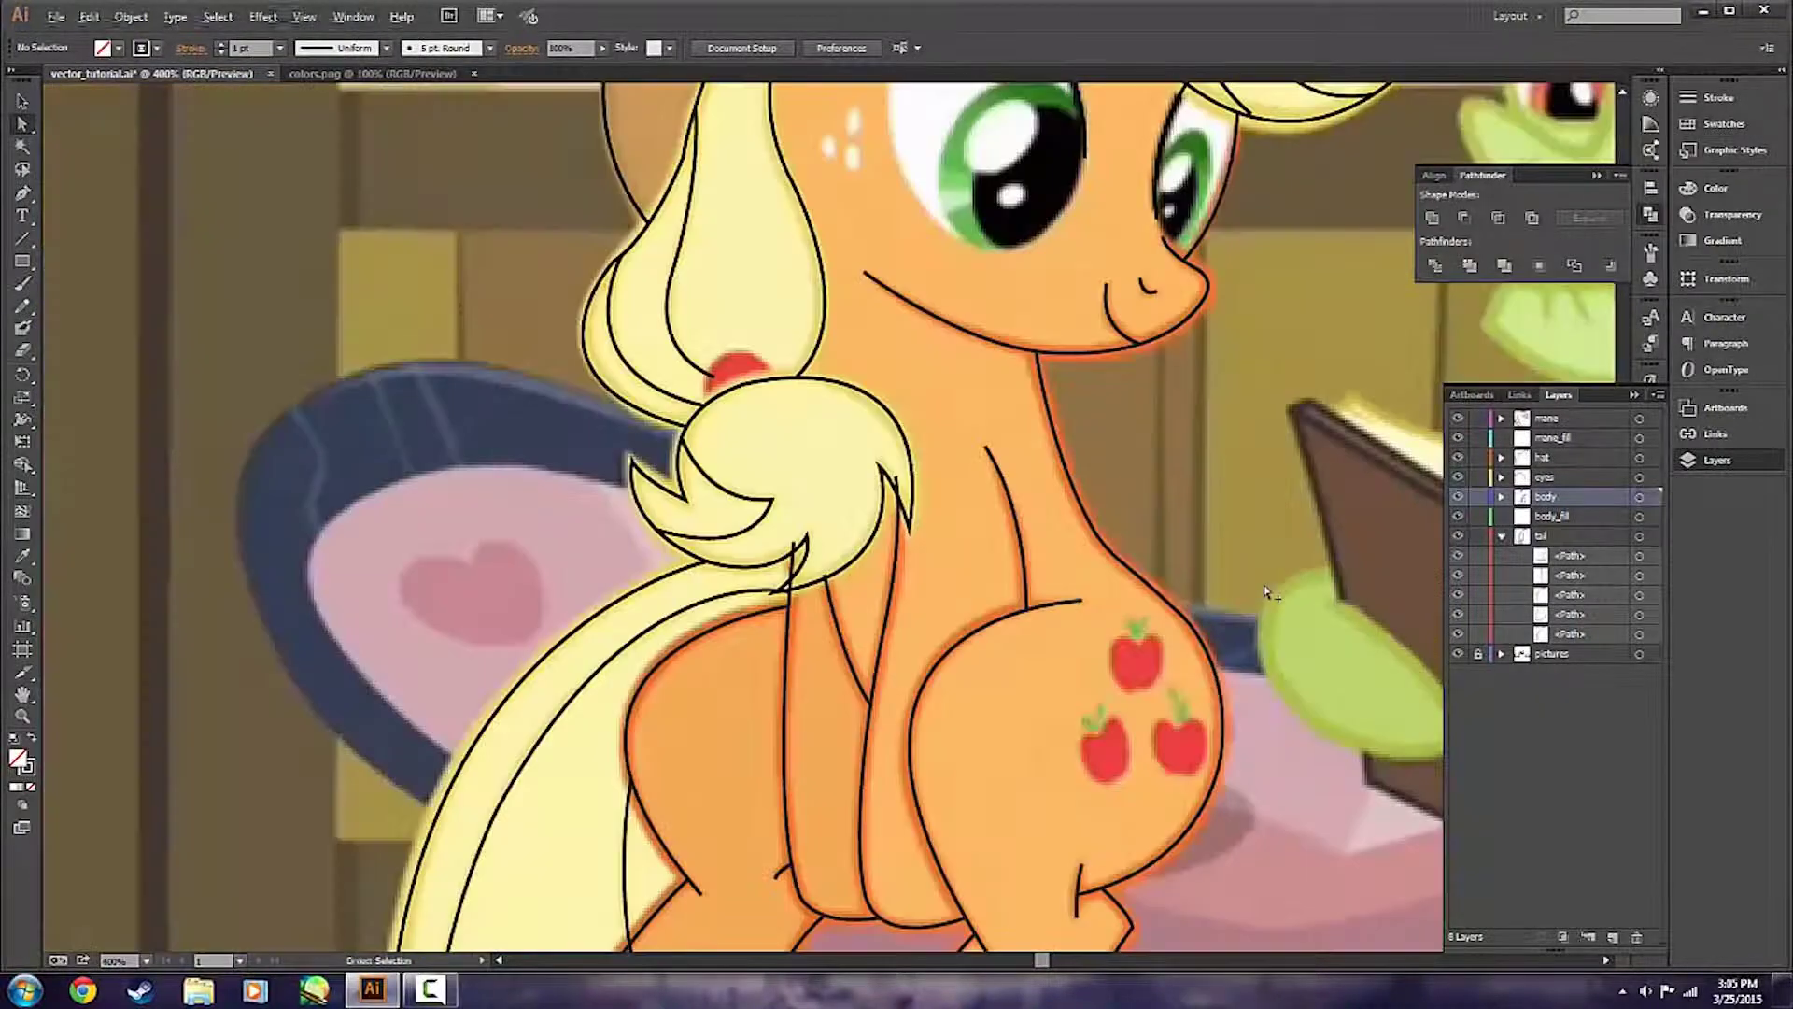
Compare the body line art with the reference picture hidden and shown, and inspect the bottom outline of the front-most hoof.
left_click(1457, 654)
left_click(1457, 654)
scroll(1301, 305, "down", 2)
scroll(1267, 581, "up", 2)
scroll(1245, 629, "down", 2)
left_click(1056, 857)
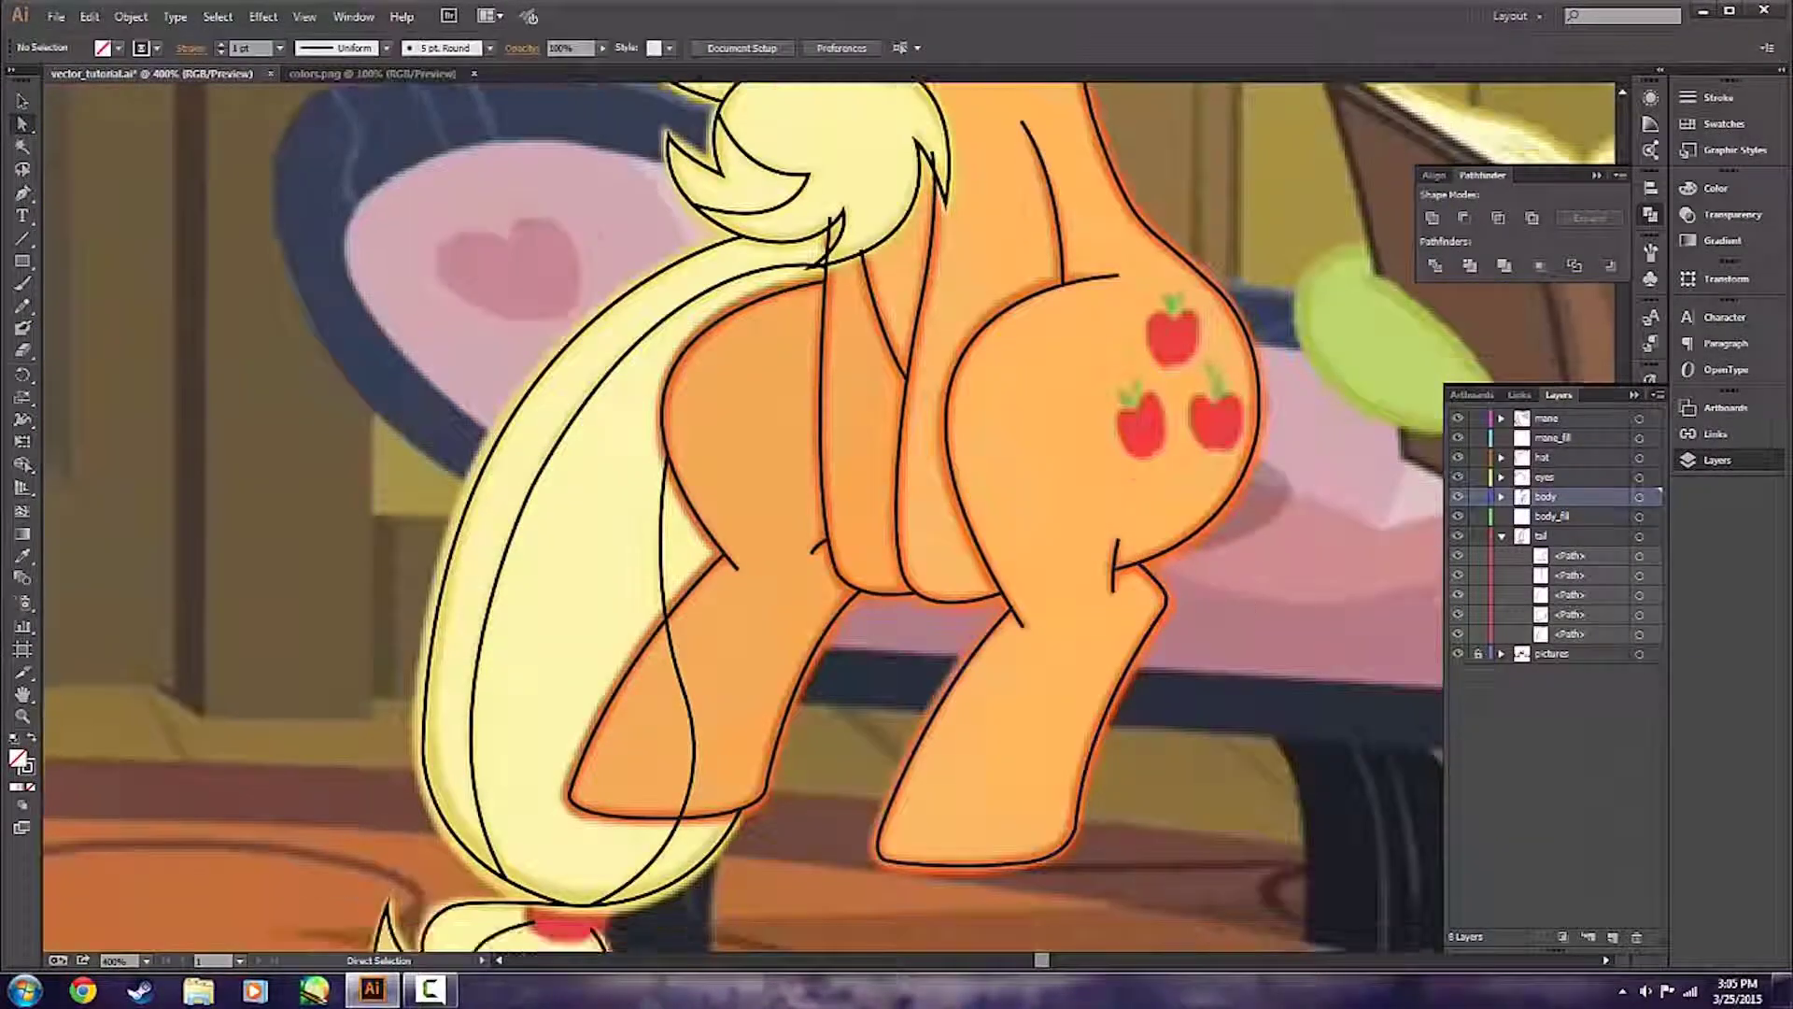
left_click(1083, 889)
scroll(1079, 888, "up", 2)
left_click_drag(698, 831, 658, 830)
key("ctrl+z")
left_click(658, 840)
Adjust the corner anchors and direction handles along the bottom of the hoof overlapping the tail to follow the reference.
scroll(710, 766, "left", 3)
left_click(746, 676)
left_click_drag(734, 736, 732, 758)
left_click(729, 772)
left_click(528, 746)
mouse_move(359, 745)
left_mouse_down()
mouse_move(289, 744)
mouse_move(331, 754)
left_mouse_up()
left_click(779, 828)
Refine the bottom curve and right-hand corner of the hoof overlapping the tail, and deselect the path.
left_click(527, 746)
left_click(457, 772)
left_click(528, 746)
left_click_drag(730, 759, 789, 747)
left_click(811, 692)
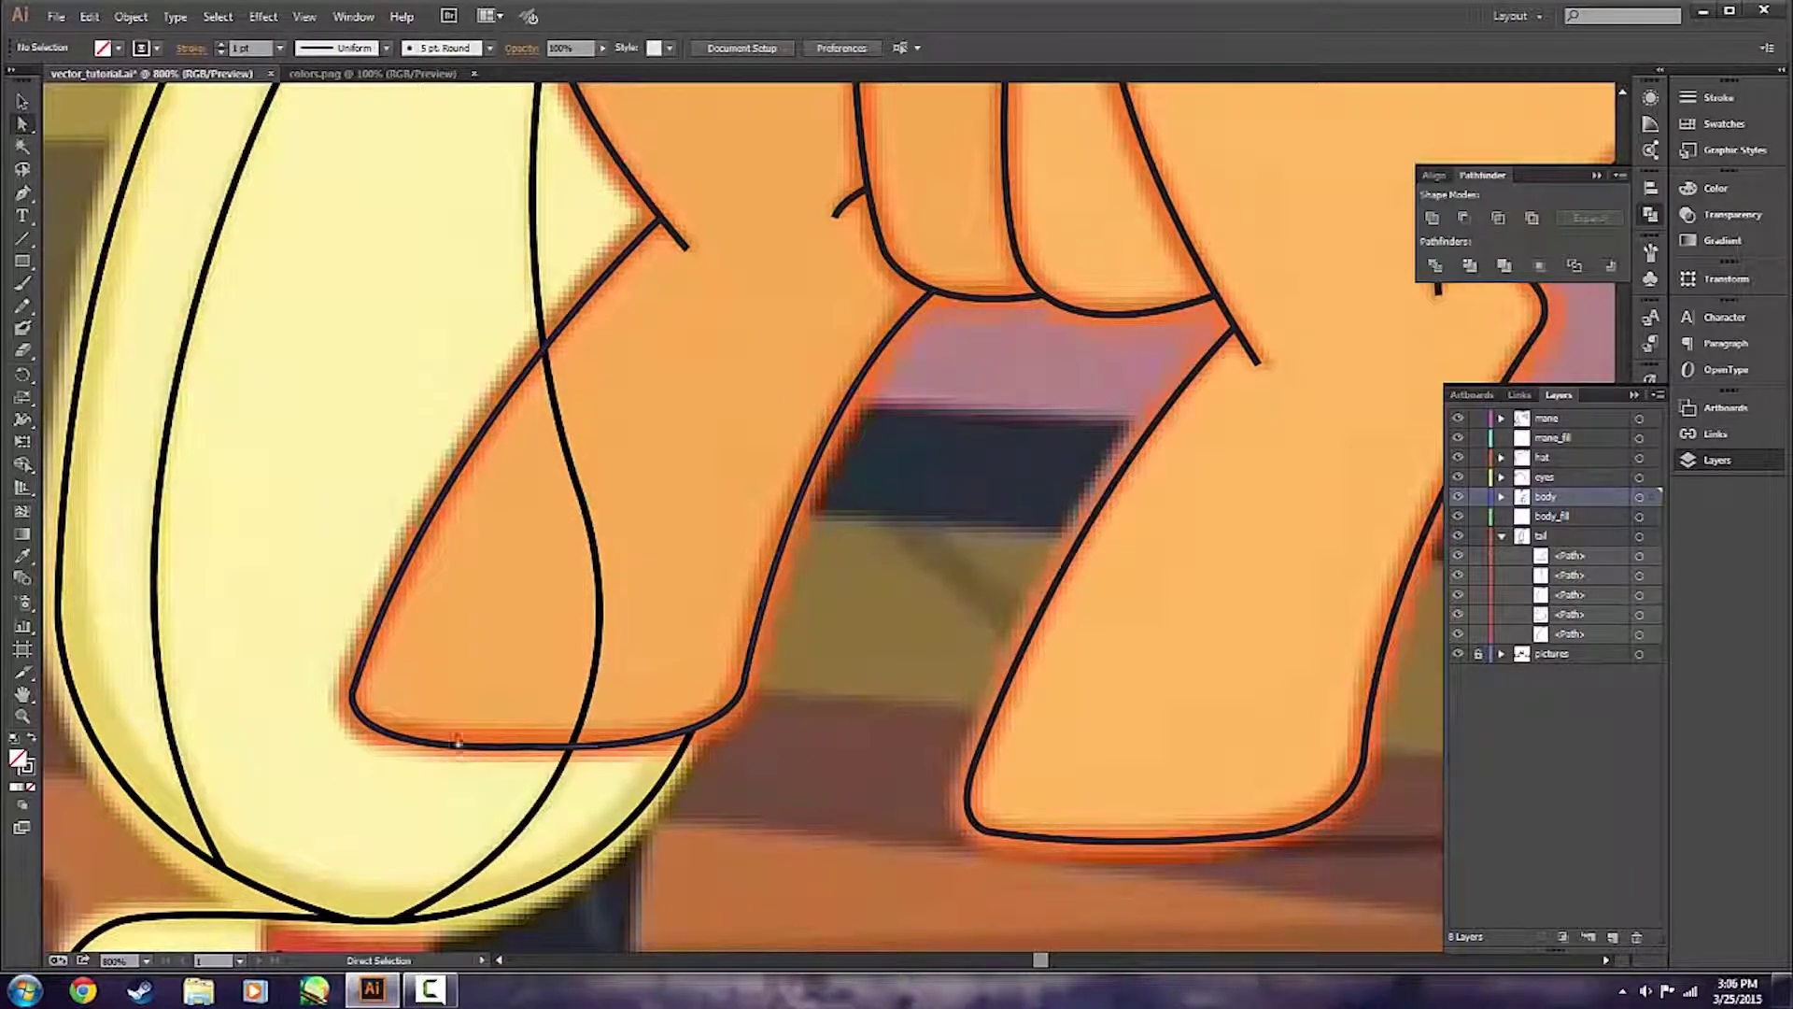
left_click(313, 742)
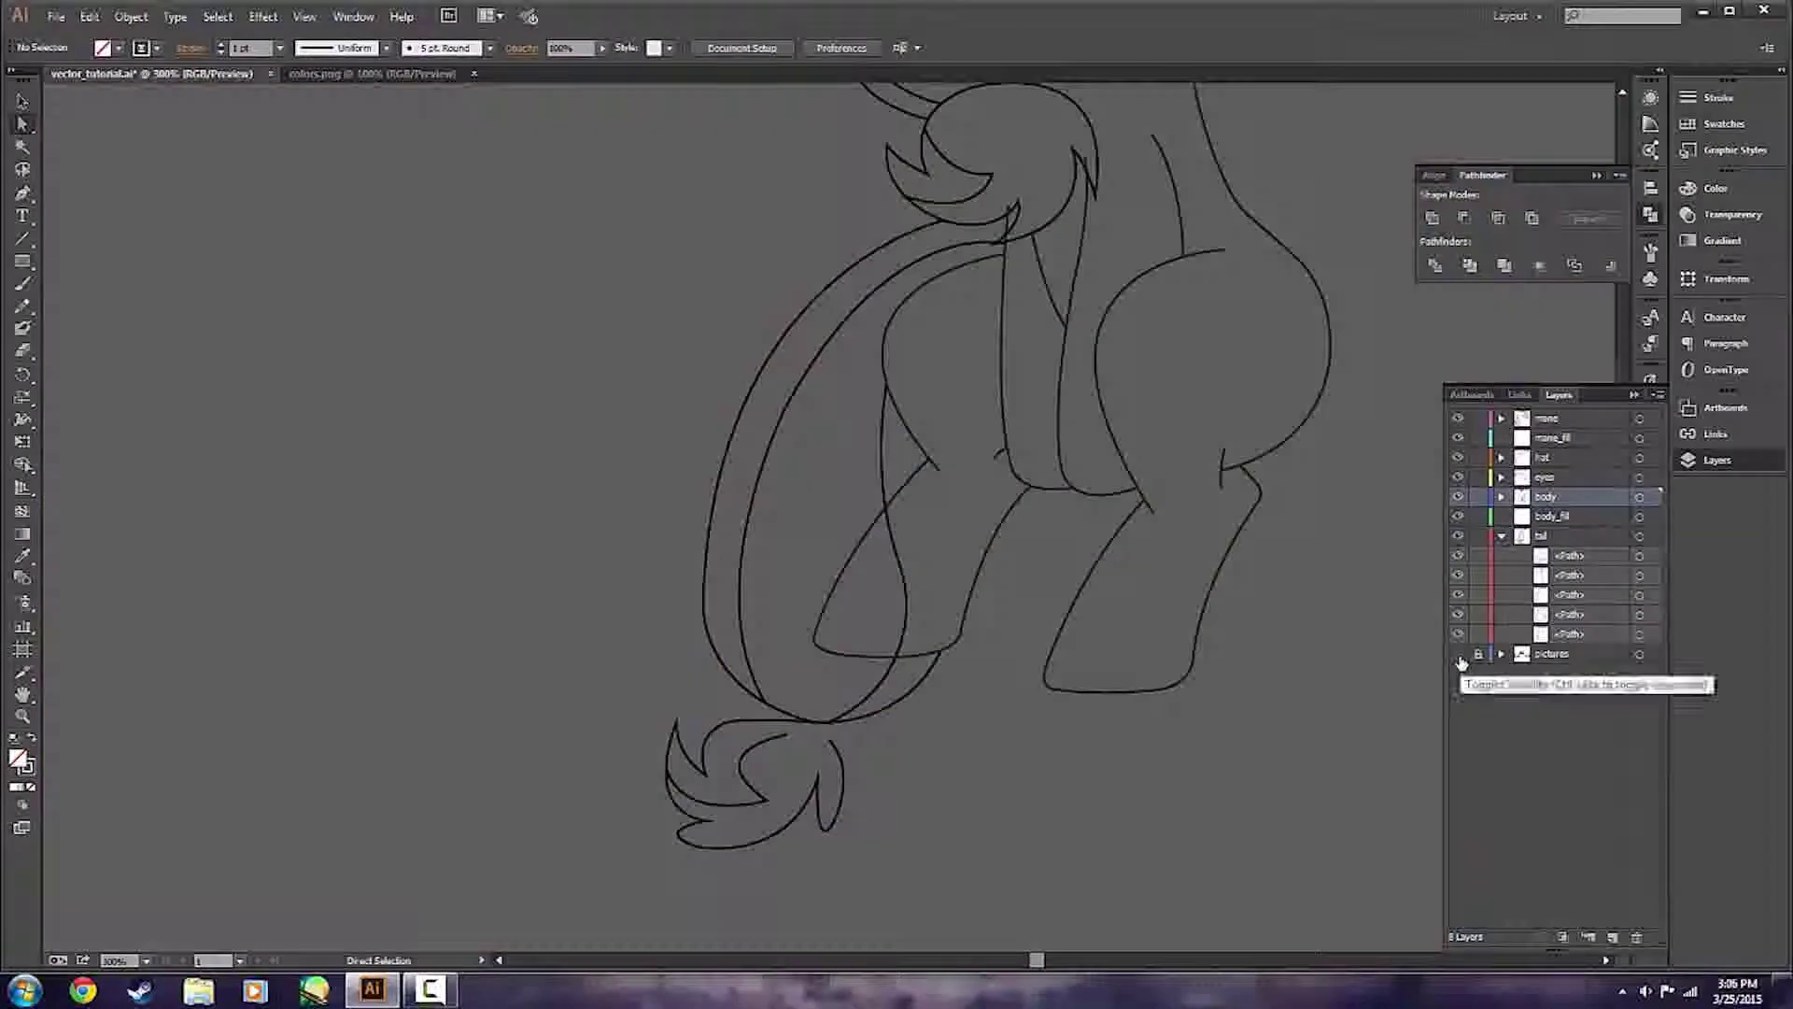
Nudge the anchor of the mane strand behind the cheek slightly, and check the line art with the reference picture hidden and shown.
left_click(1458, 654)
left_click_drag(999, 93, 830, 650)
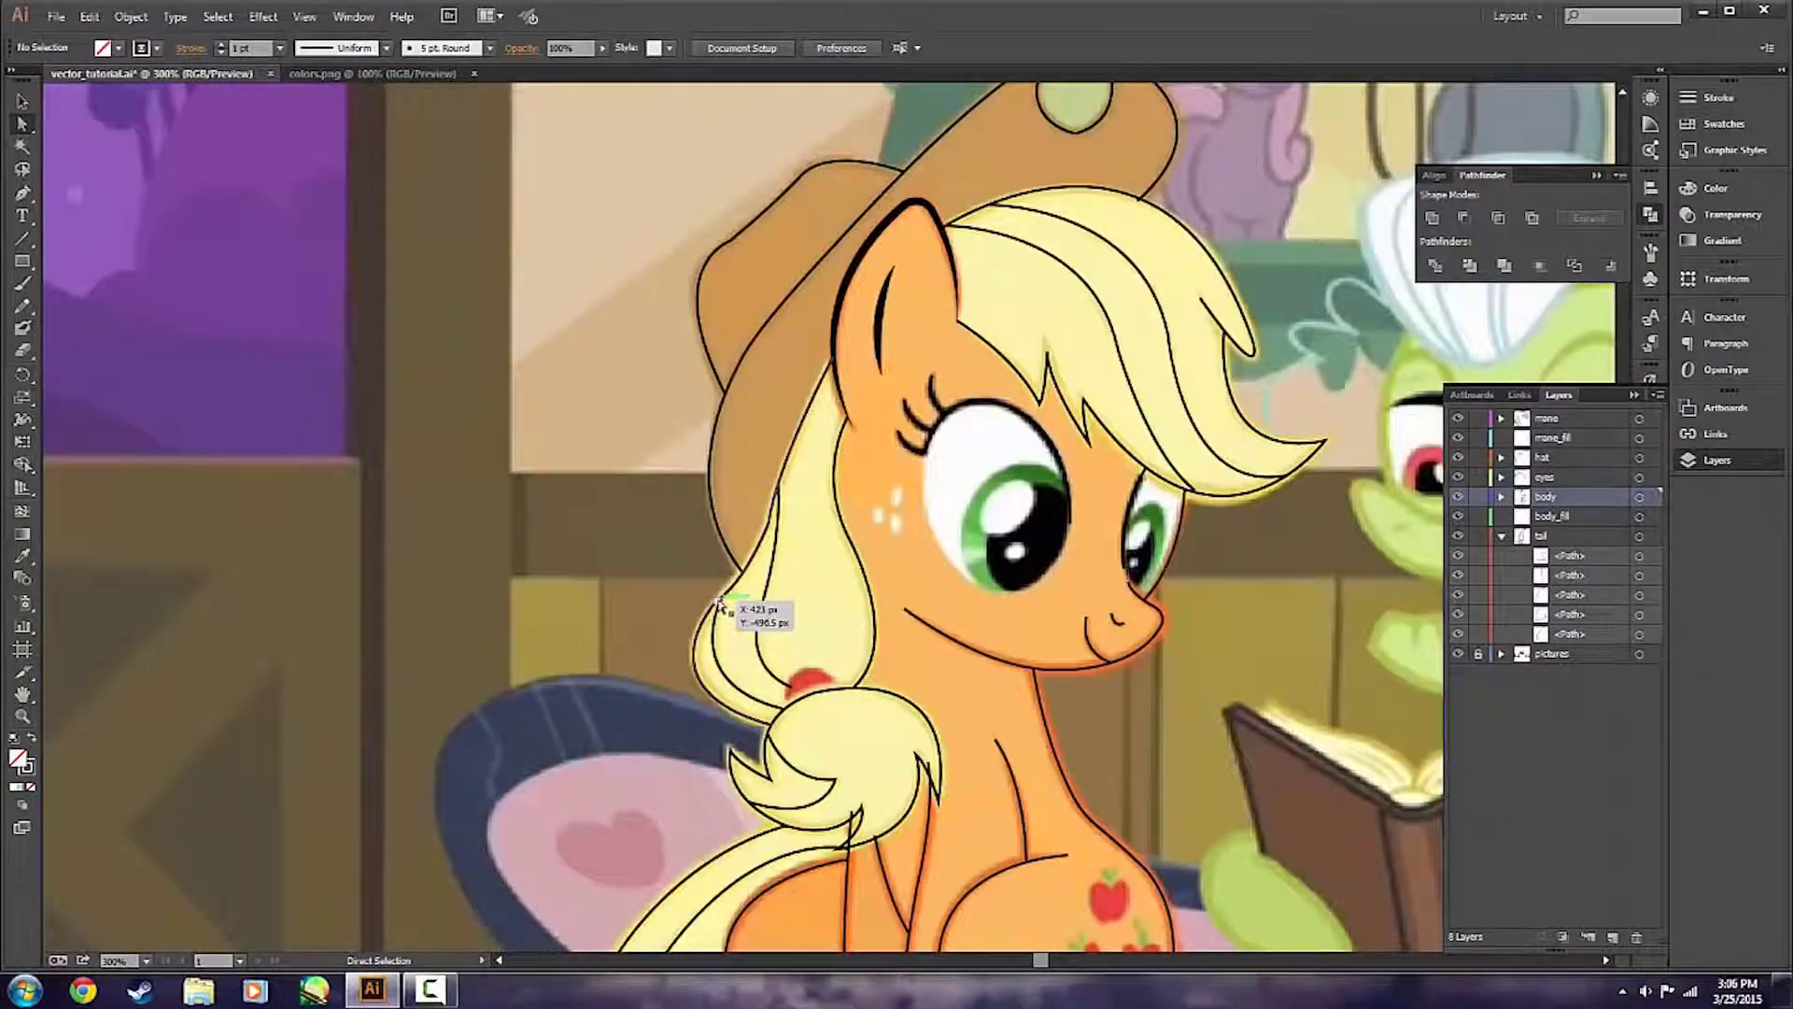
scroll(719, 605, "up", 2)
left_click(768, 515)
left_click_drag(785, 502, 787, 497)
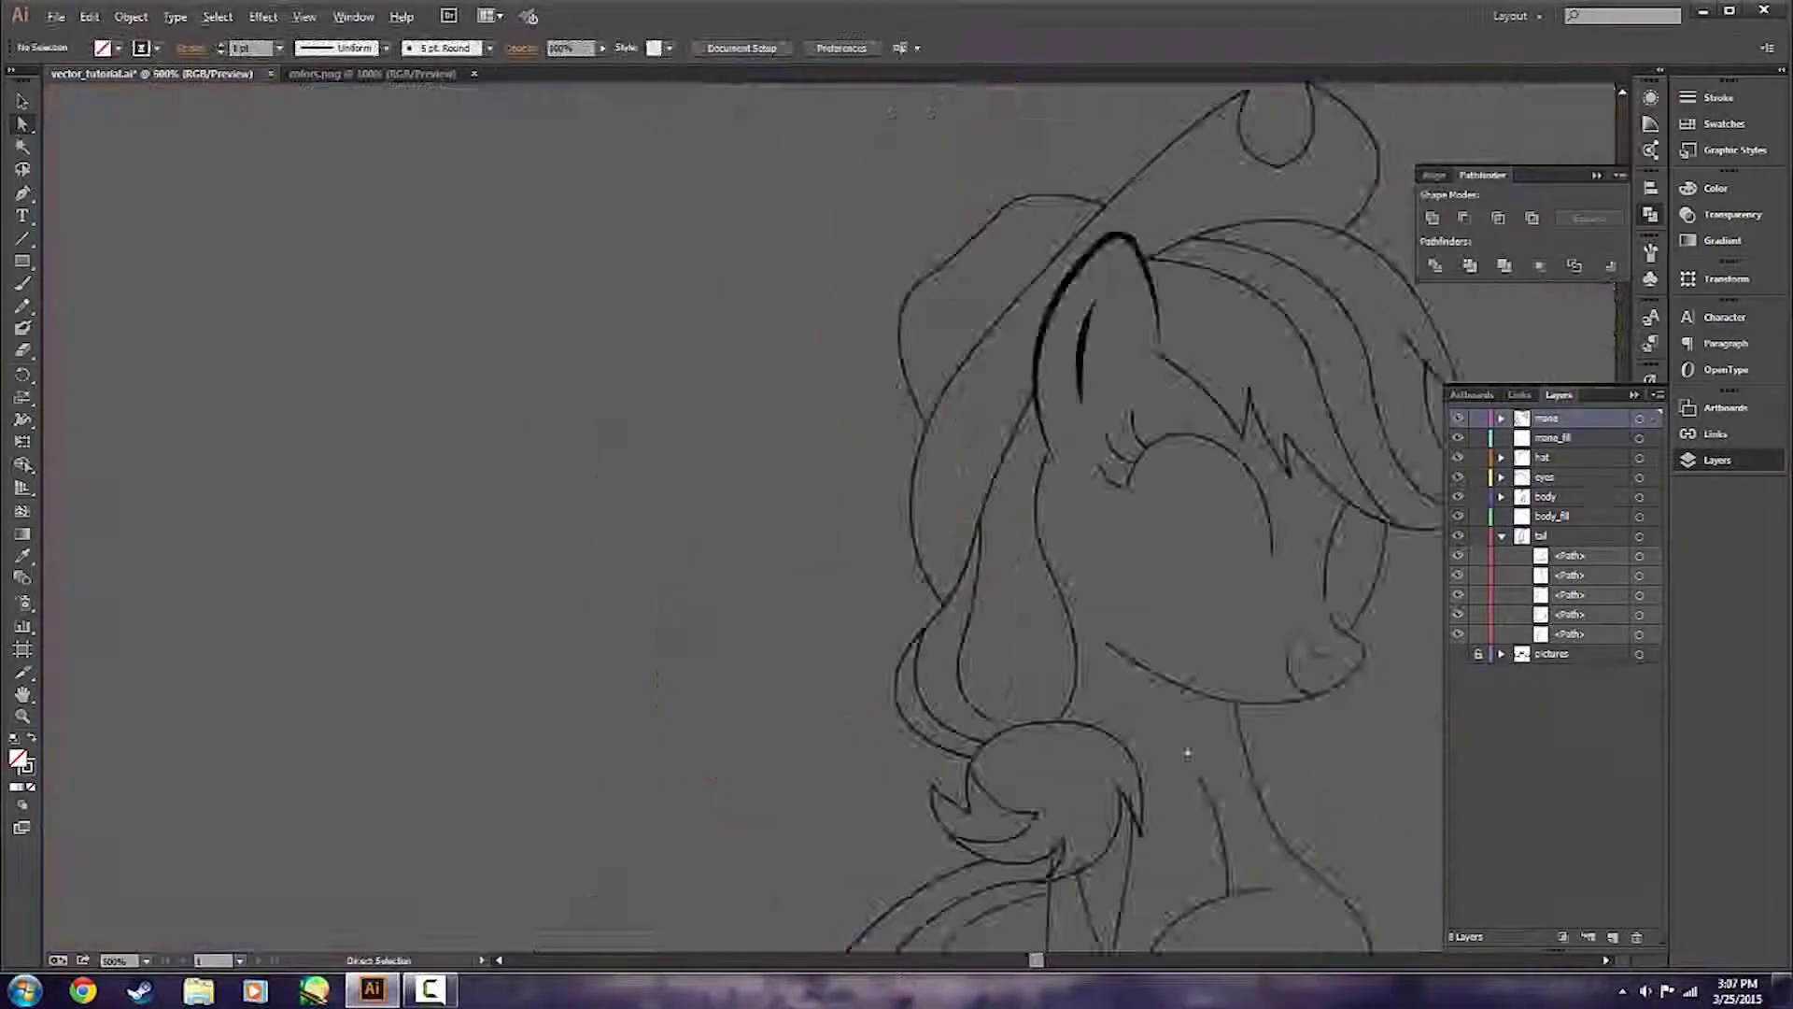
scroll(1187, 754, "right", 3)
left_click(1459, 655)
scroll(1459, 658, "down", 2)
left_click(1459, 657)
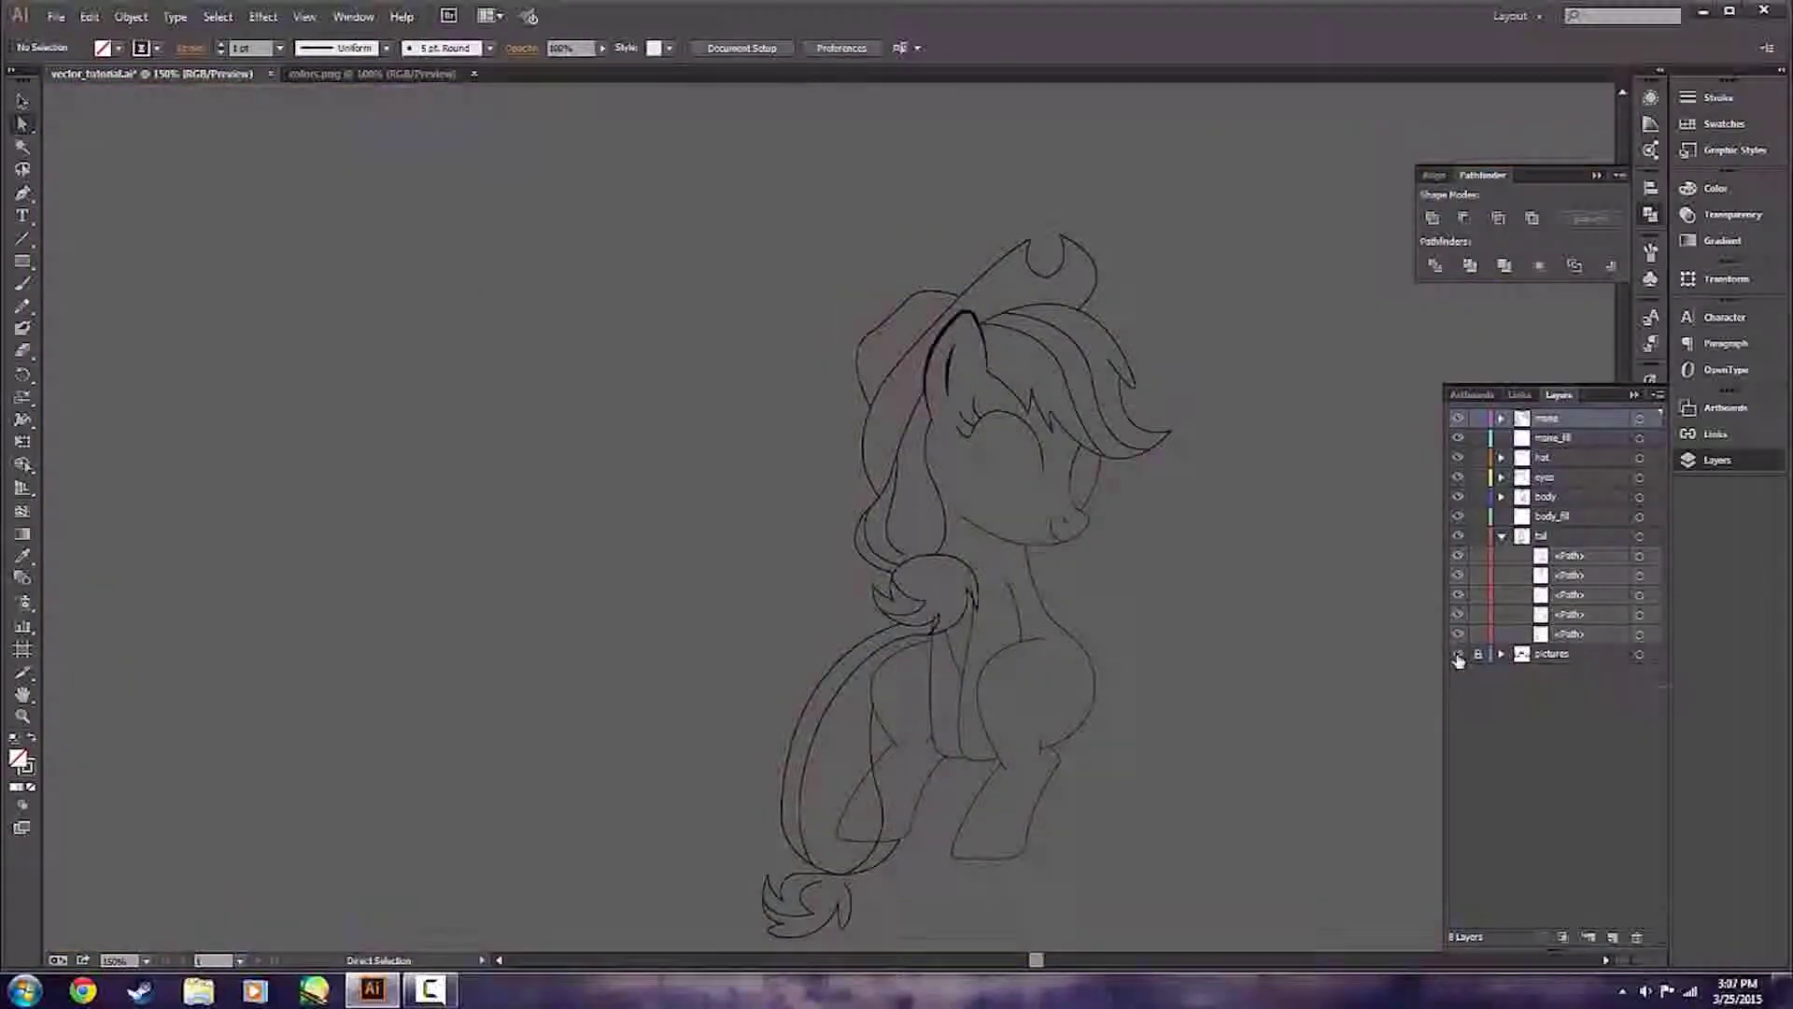
left_click(1459, 658)
Adjust the tail's lower curve with its direction handle where it meets the red hair band, and leave the path deselected.
scroll(927, 630, "up", 3)
scroll(836, 626, "down", 1)
scroll(869, 607, "up", 1)
left_click(806, 505)
left_click_drag(870, 520, 933, 501)
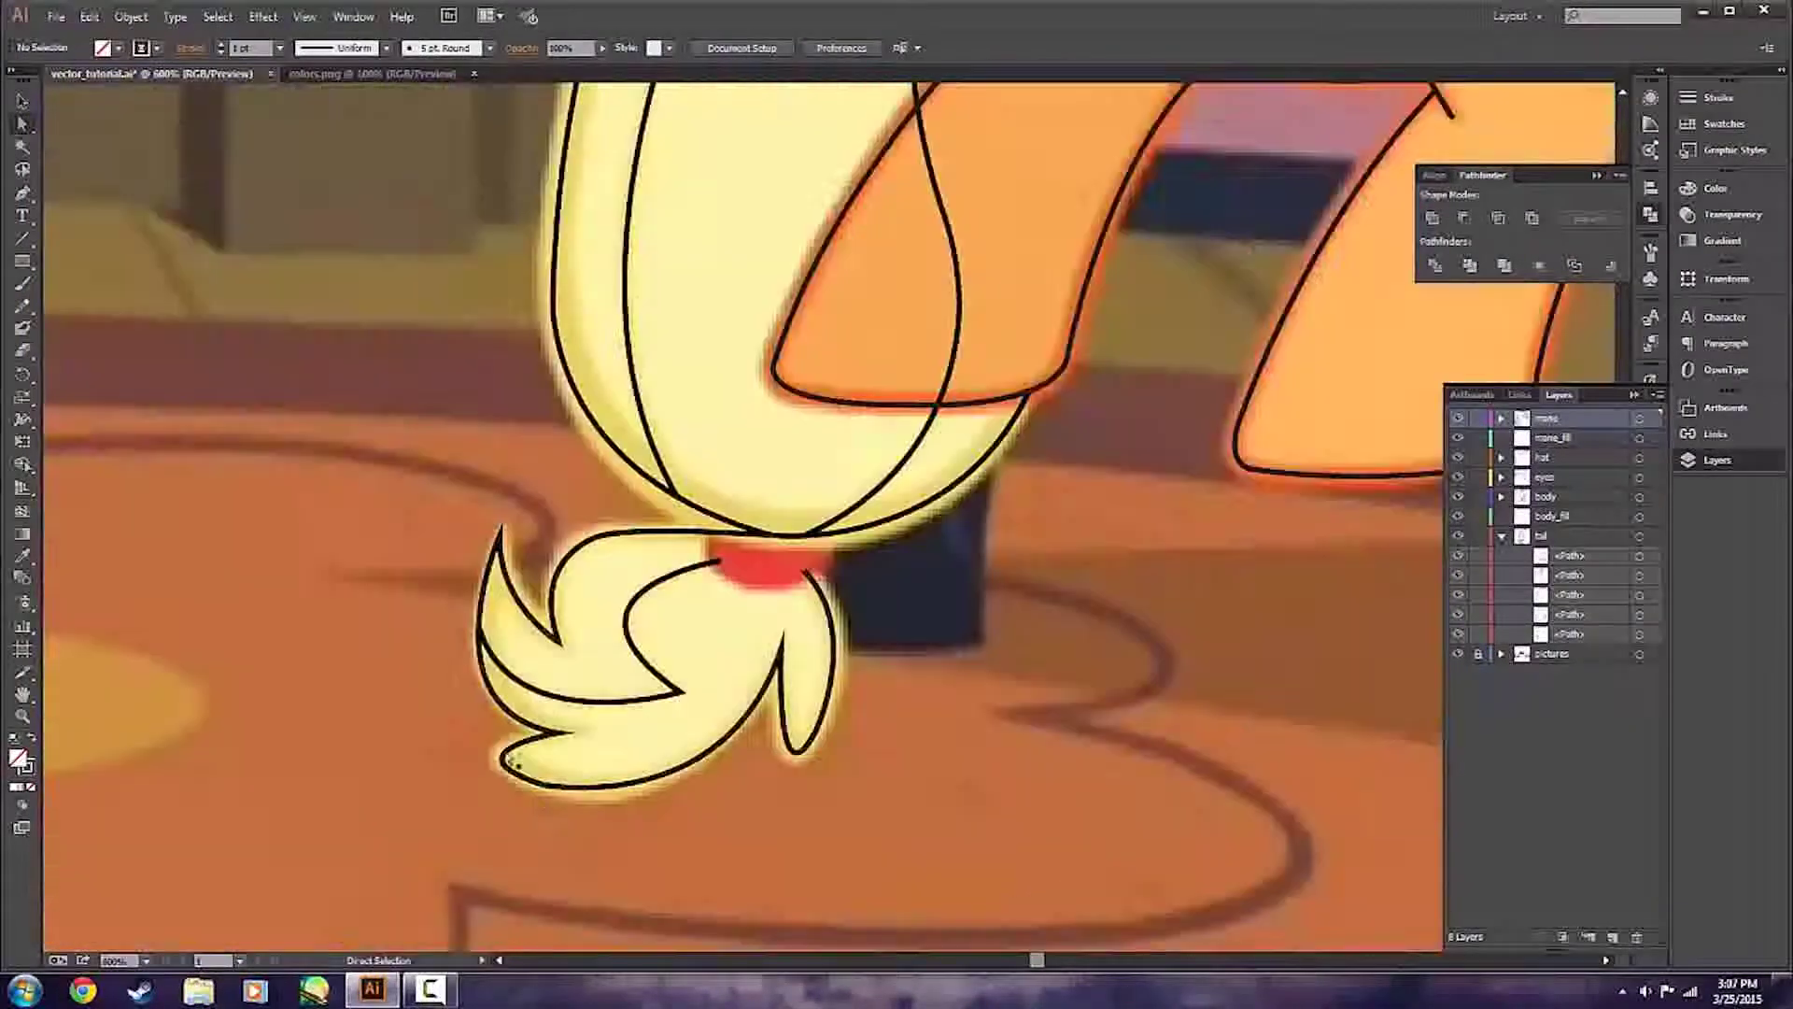
left_click(746, 533)
left_click(761, 696)
scroll(1073, 706, "down", 1)
left_click(883, 586)
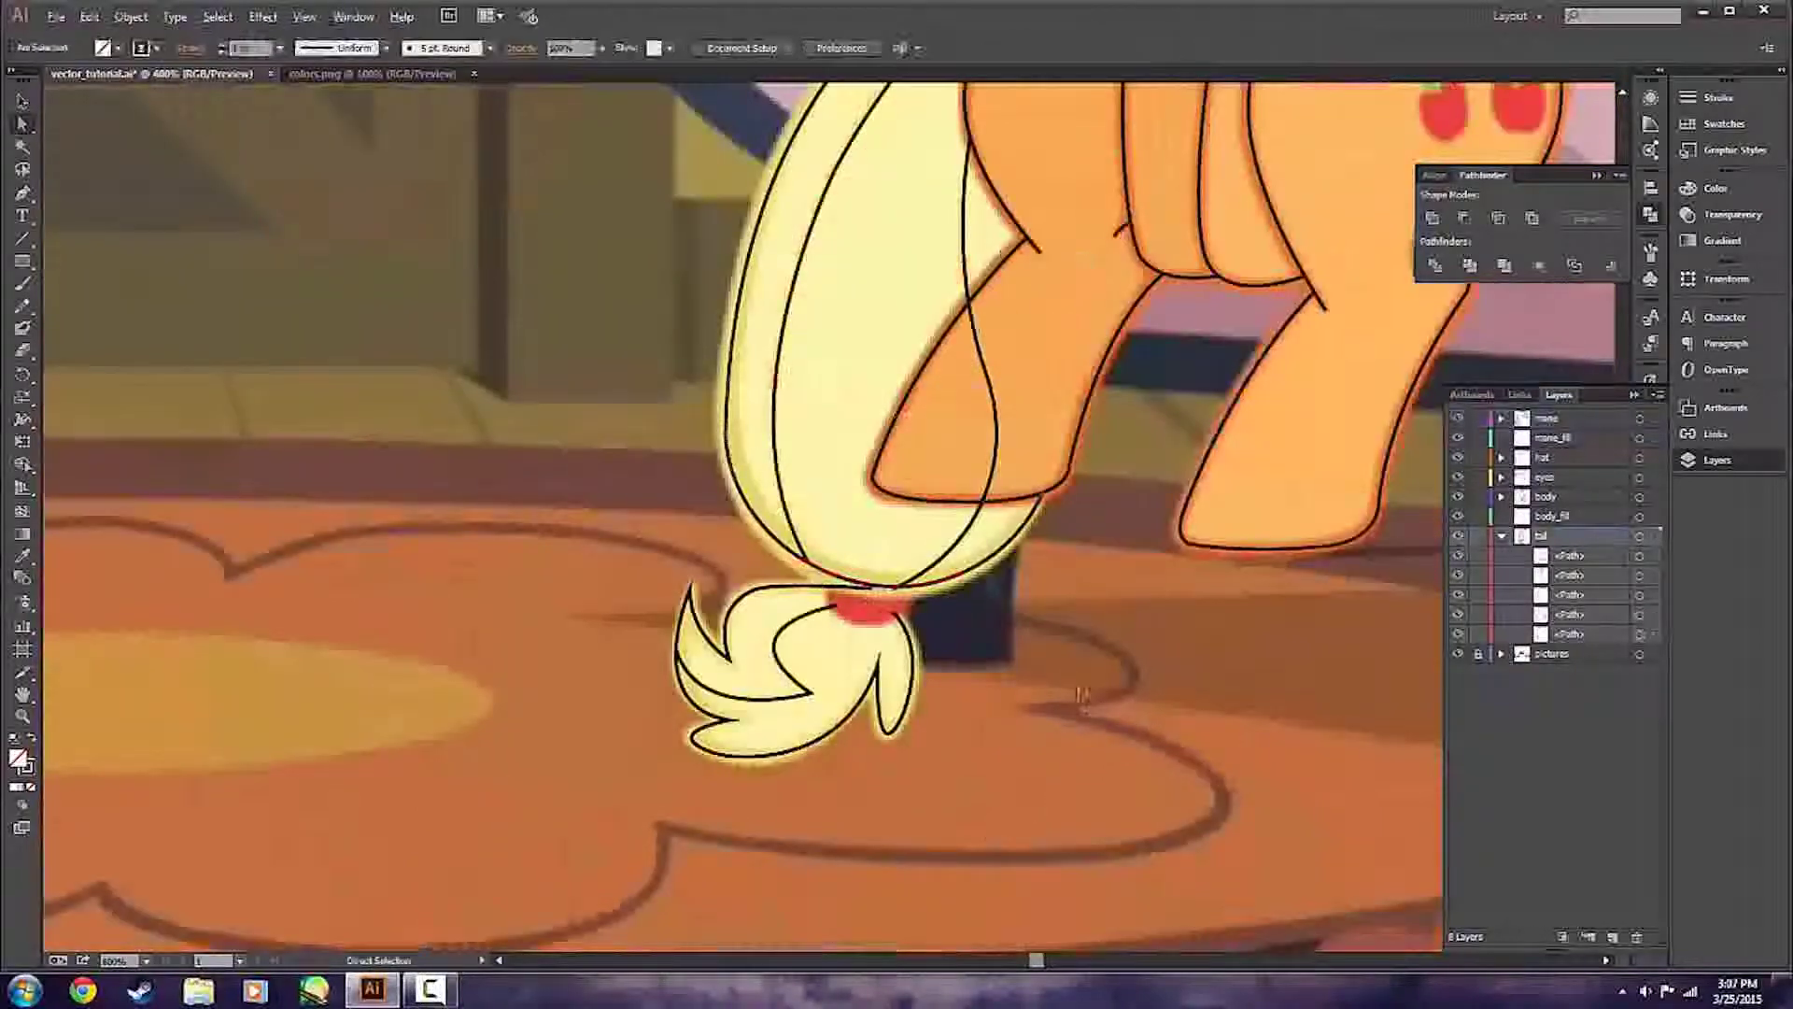
left_click(558, 589)
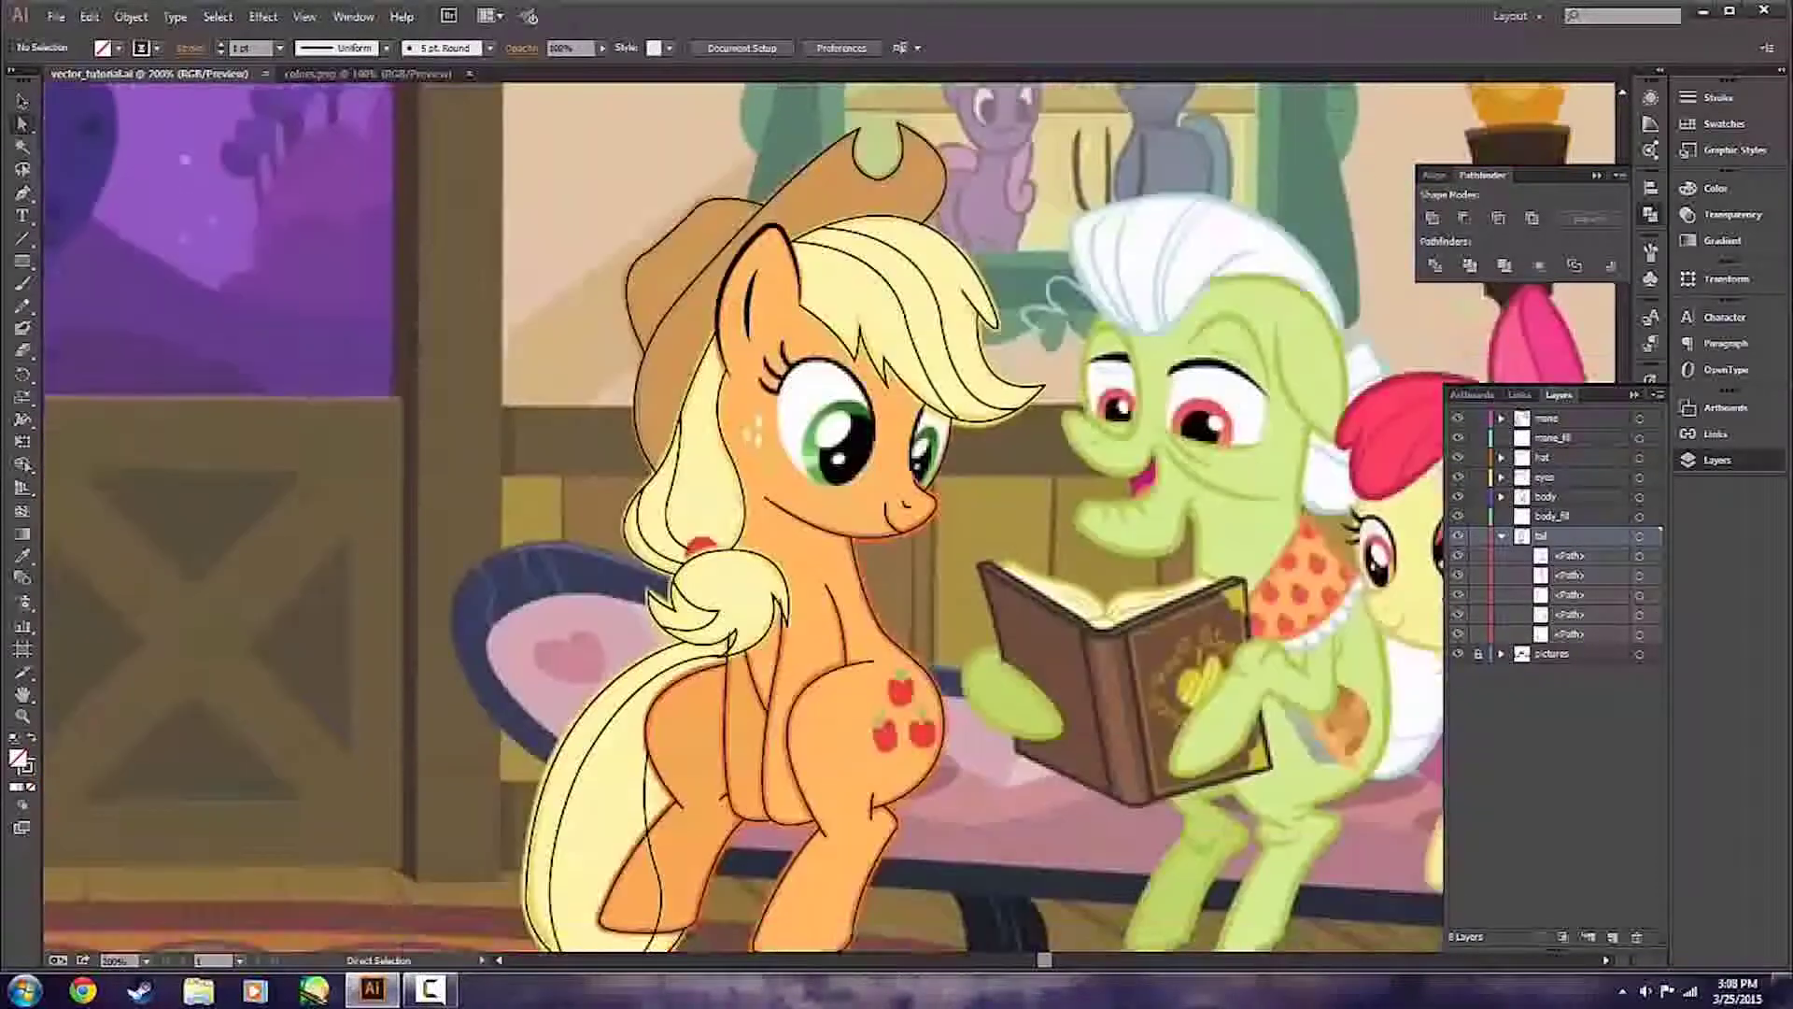
Move the anchor at the forelock's jagged notch above the near eye slightly upward, and save the document.
scroll(879, 336, "up", 2)
left_click_drag(838, 394, 838, 382)
left_click(888, 396)
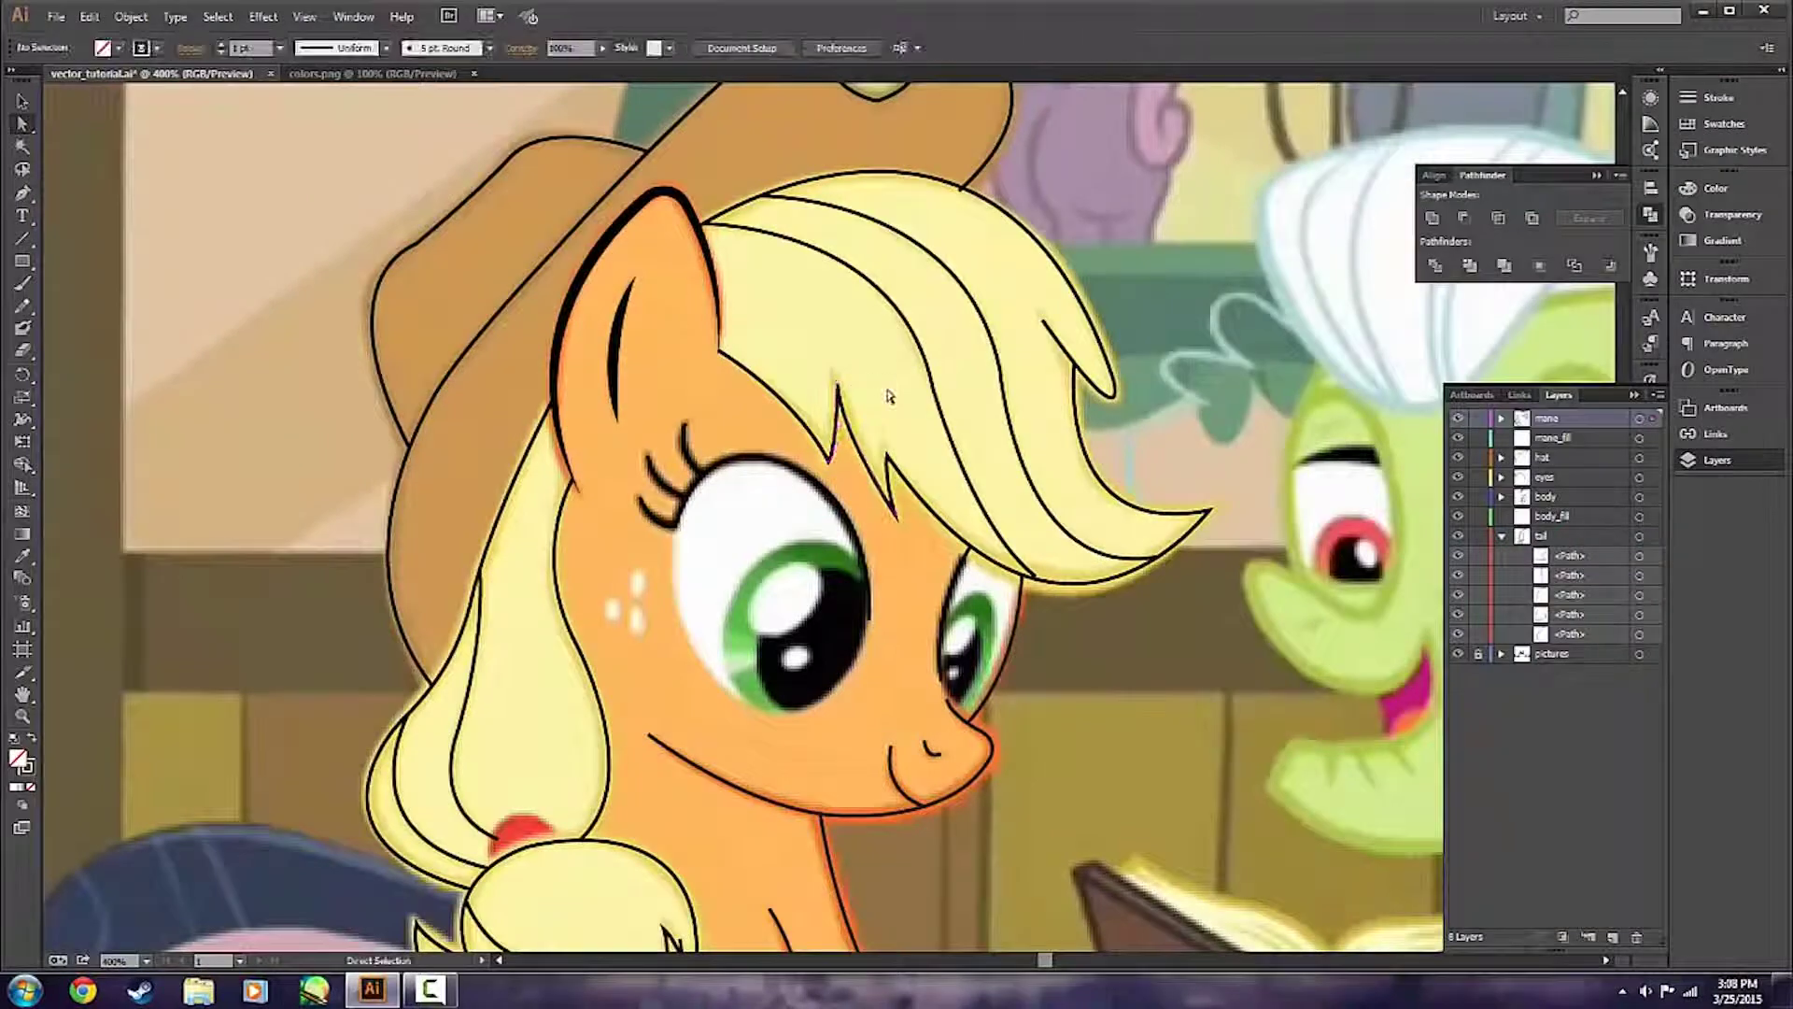
scroll(642, 611, "down", 1)
key("ctrl+s")
scroll(642, 611, "down", 1)
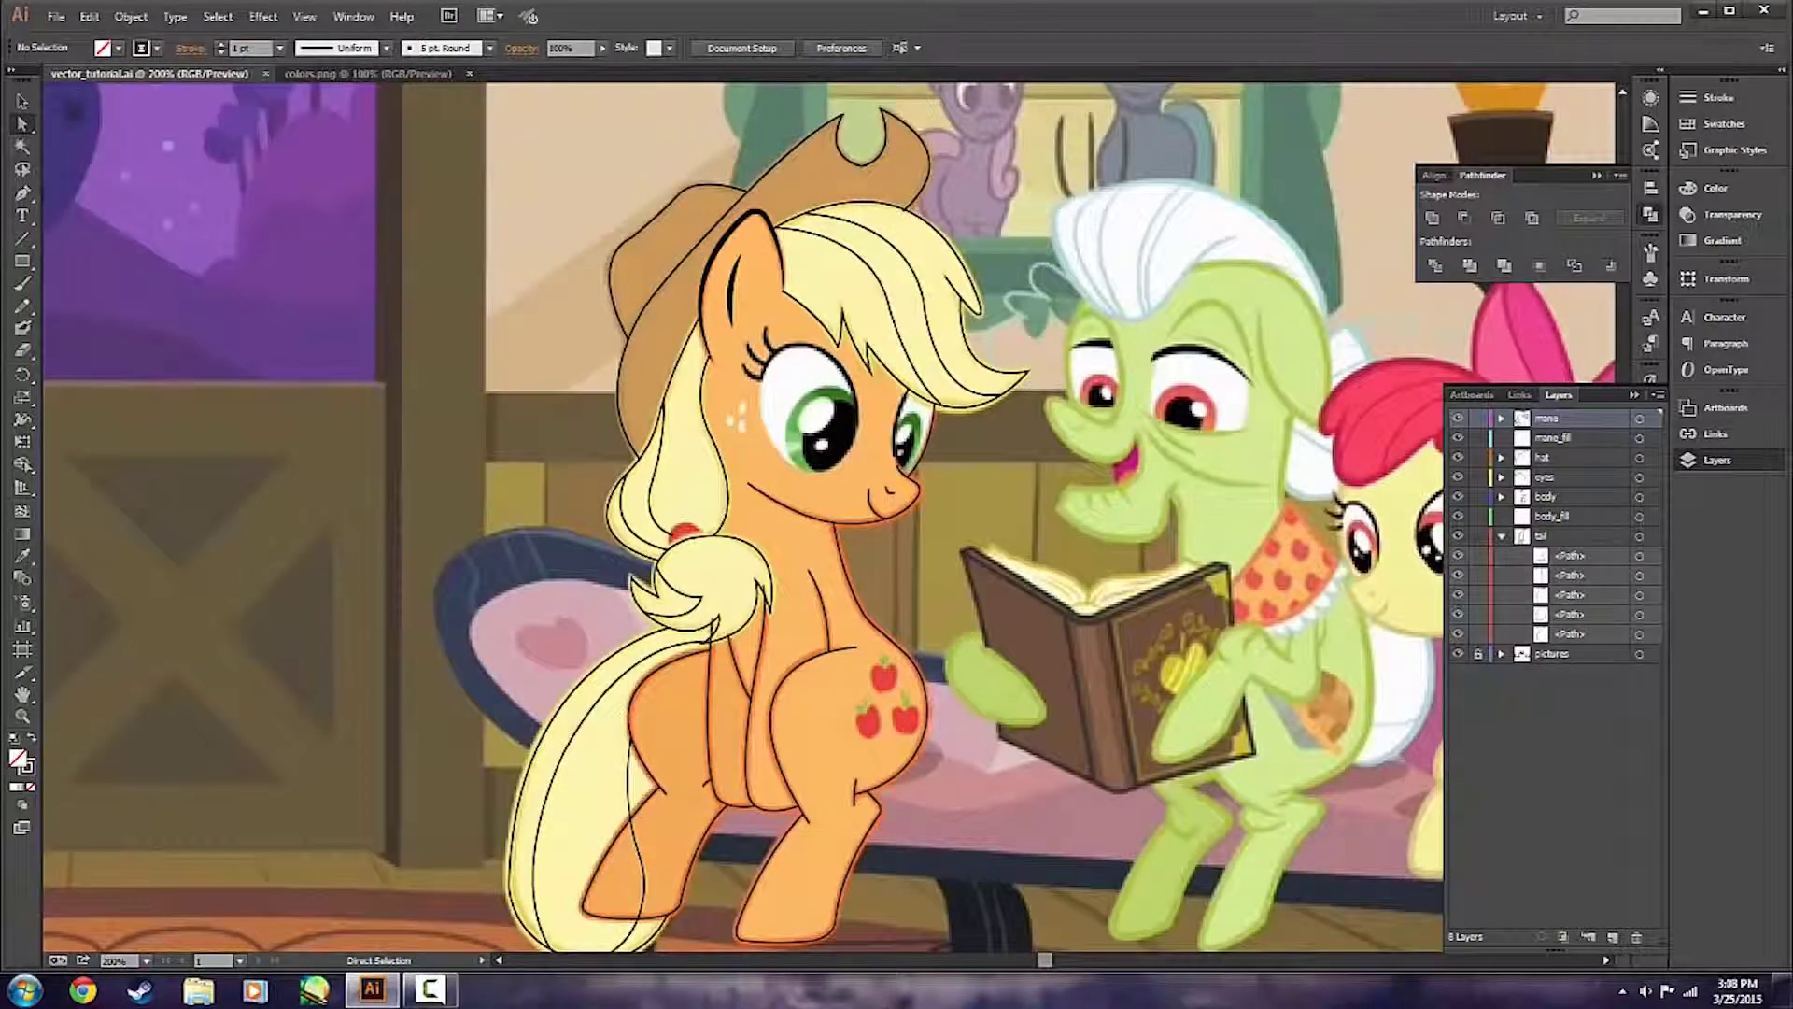
Collapse the tail layer and review the whole pony's line art with the reference picture hidden and shown.
scroll(928, 517, "down", 2)
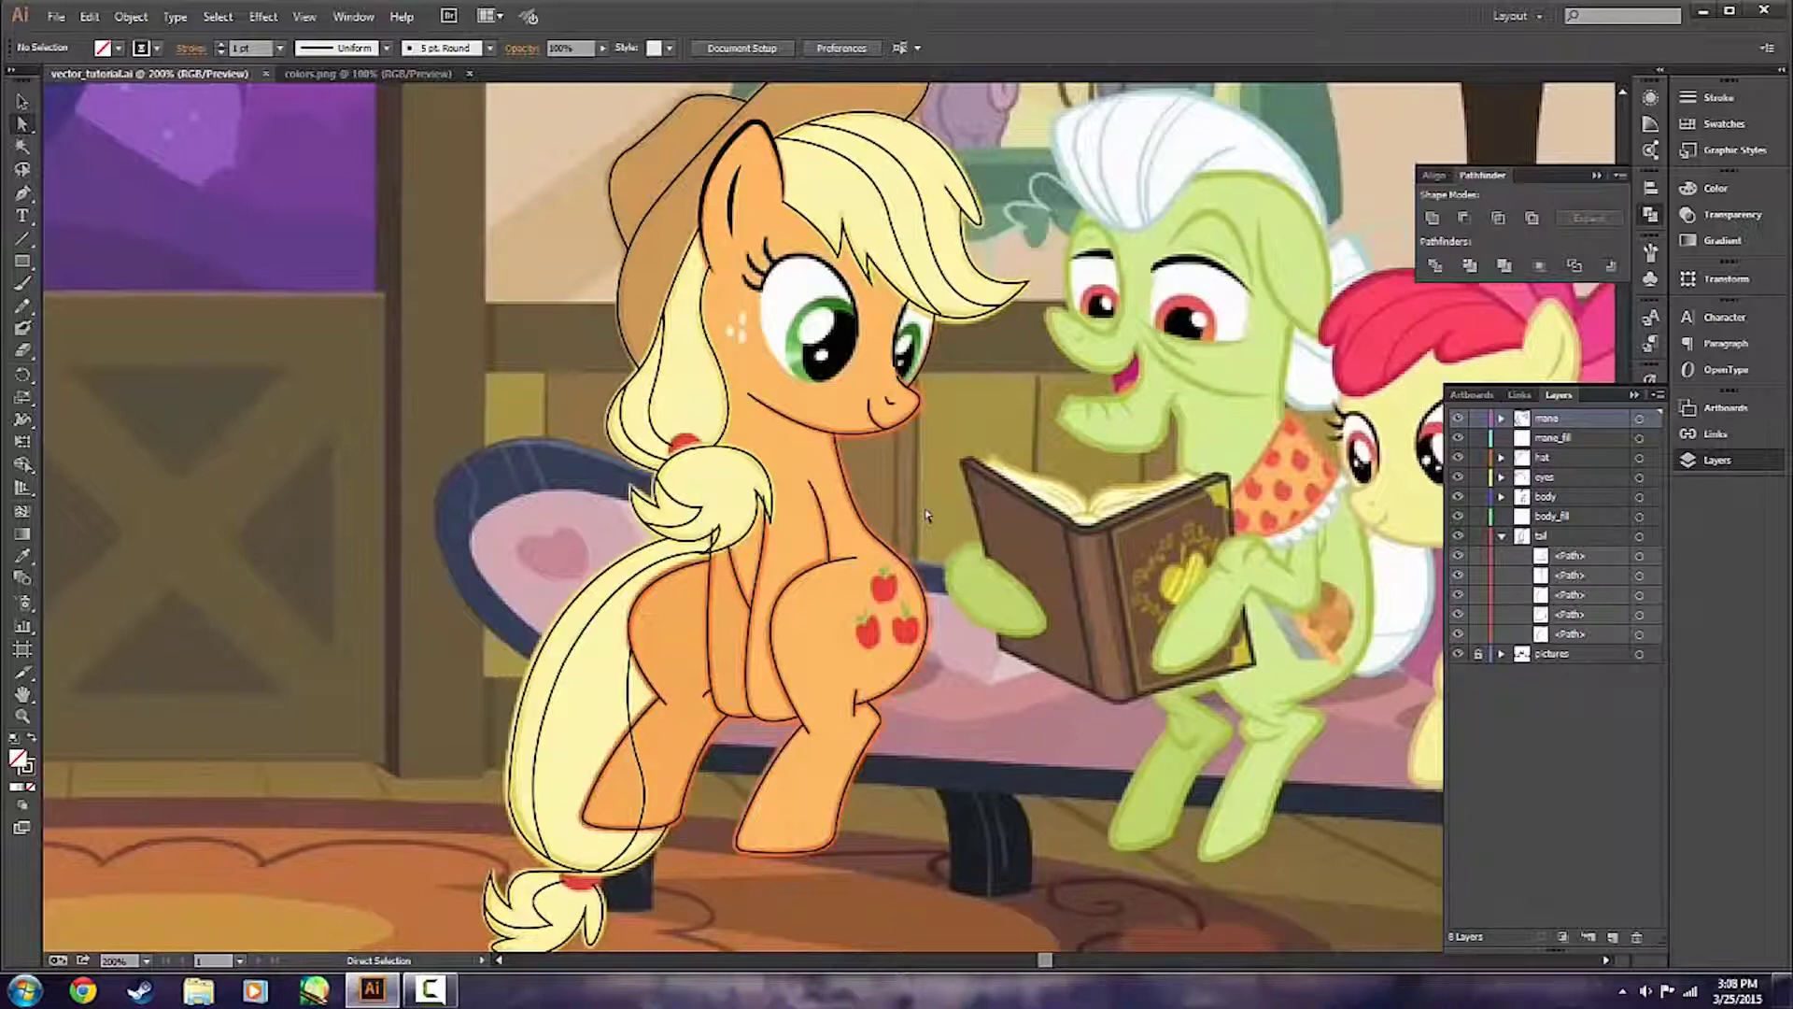
left_click(1500, 538)
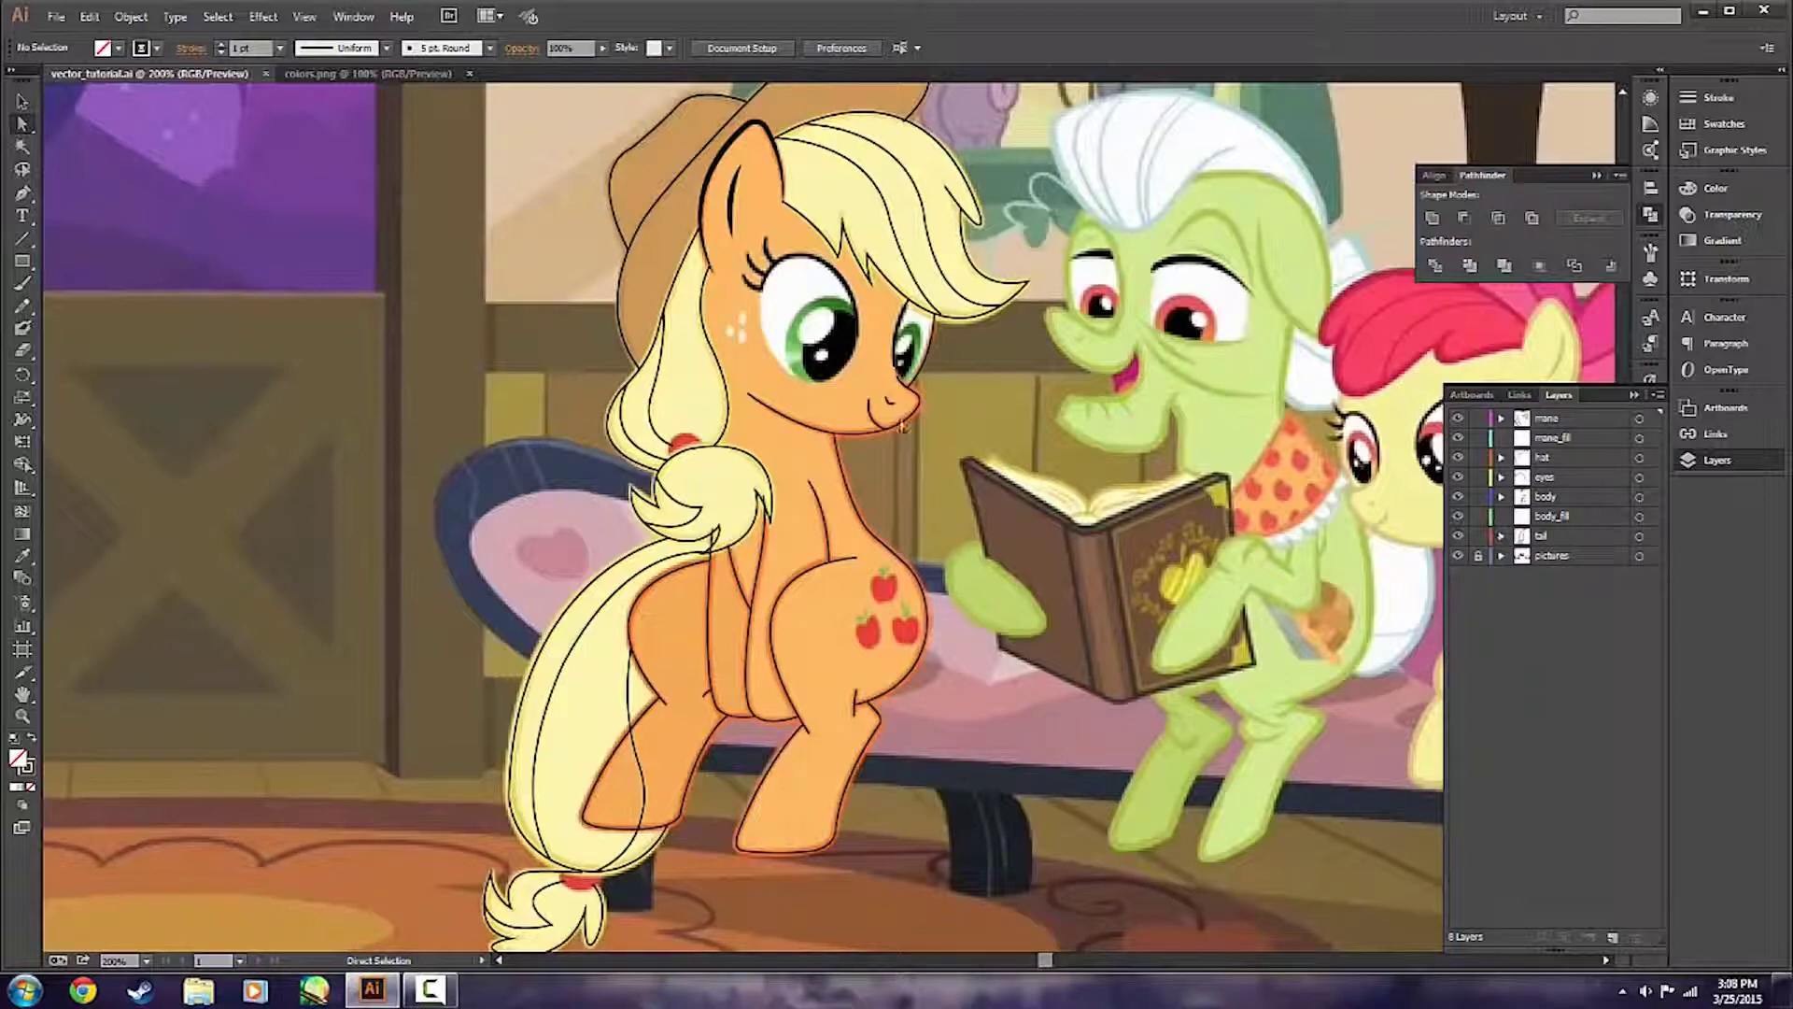
scroll(1065, 427, "down", 1)
scroll(1064, 430, "down", 1)
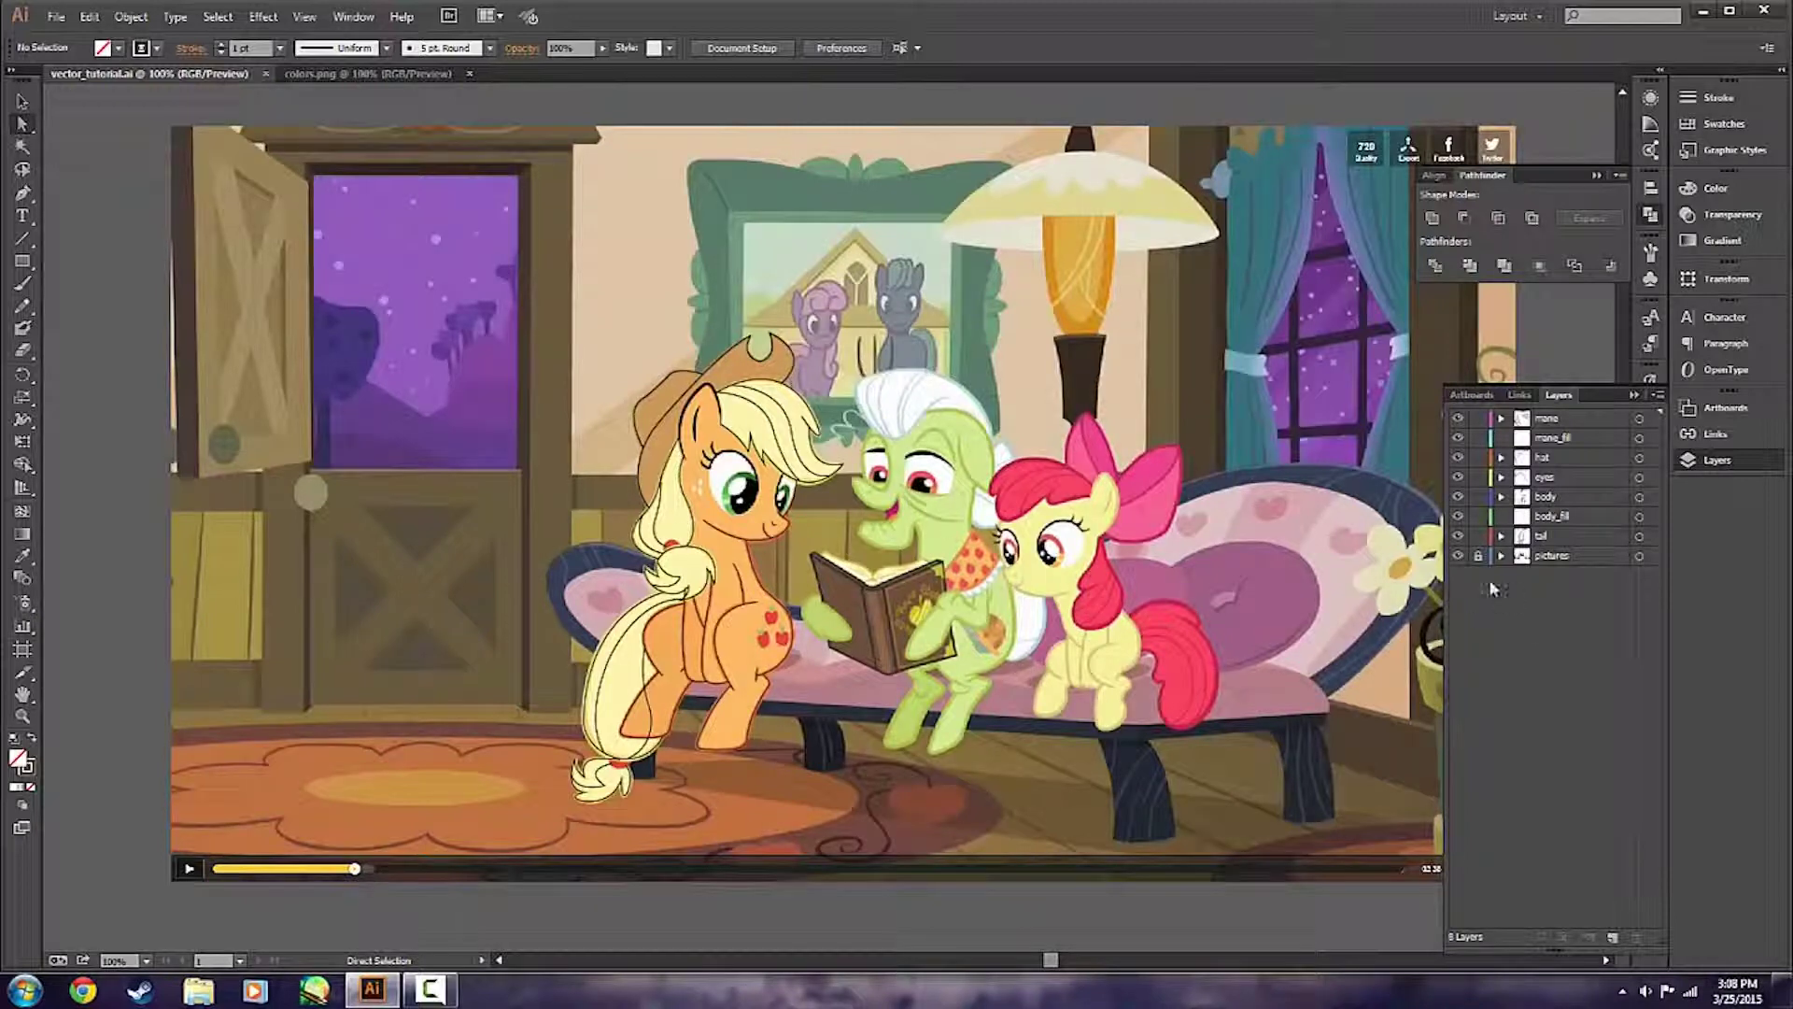
left_click(1458, 556)
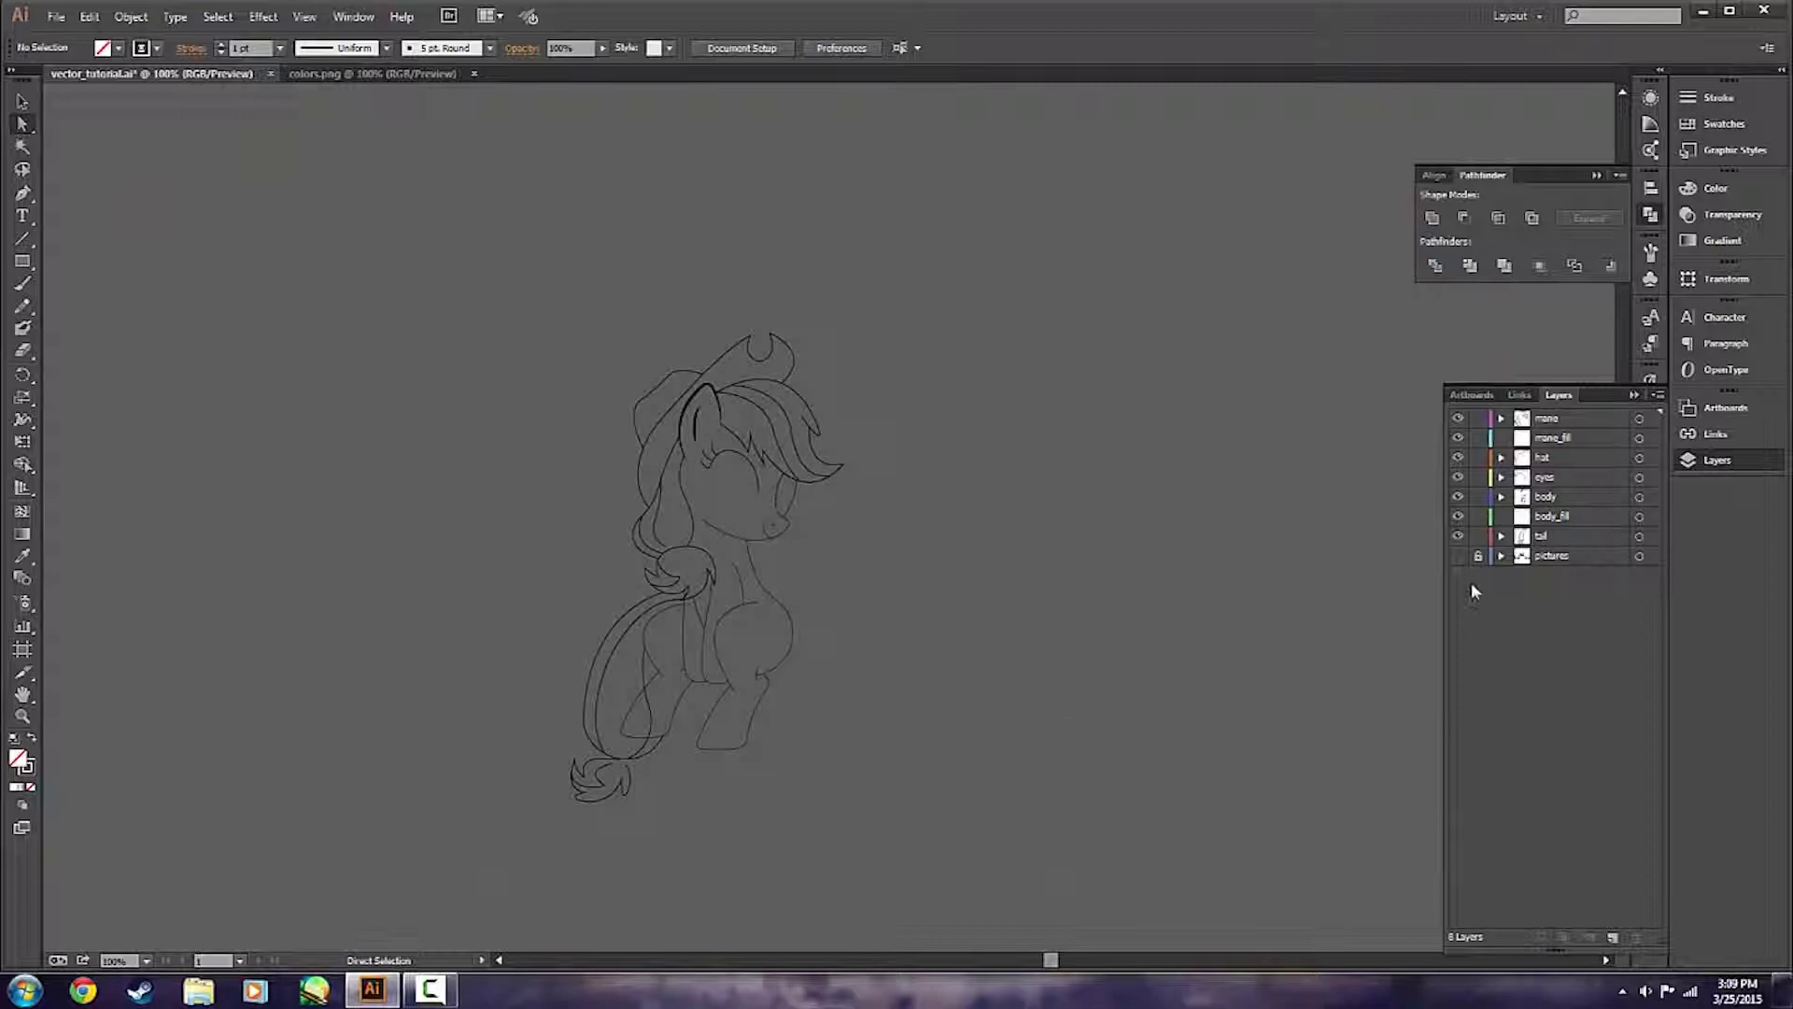
left_click(1459, 556)
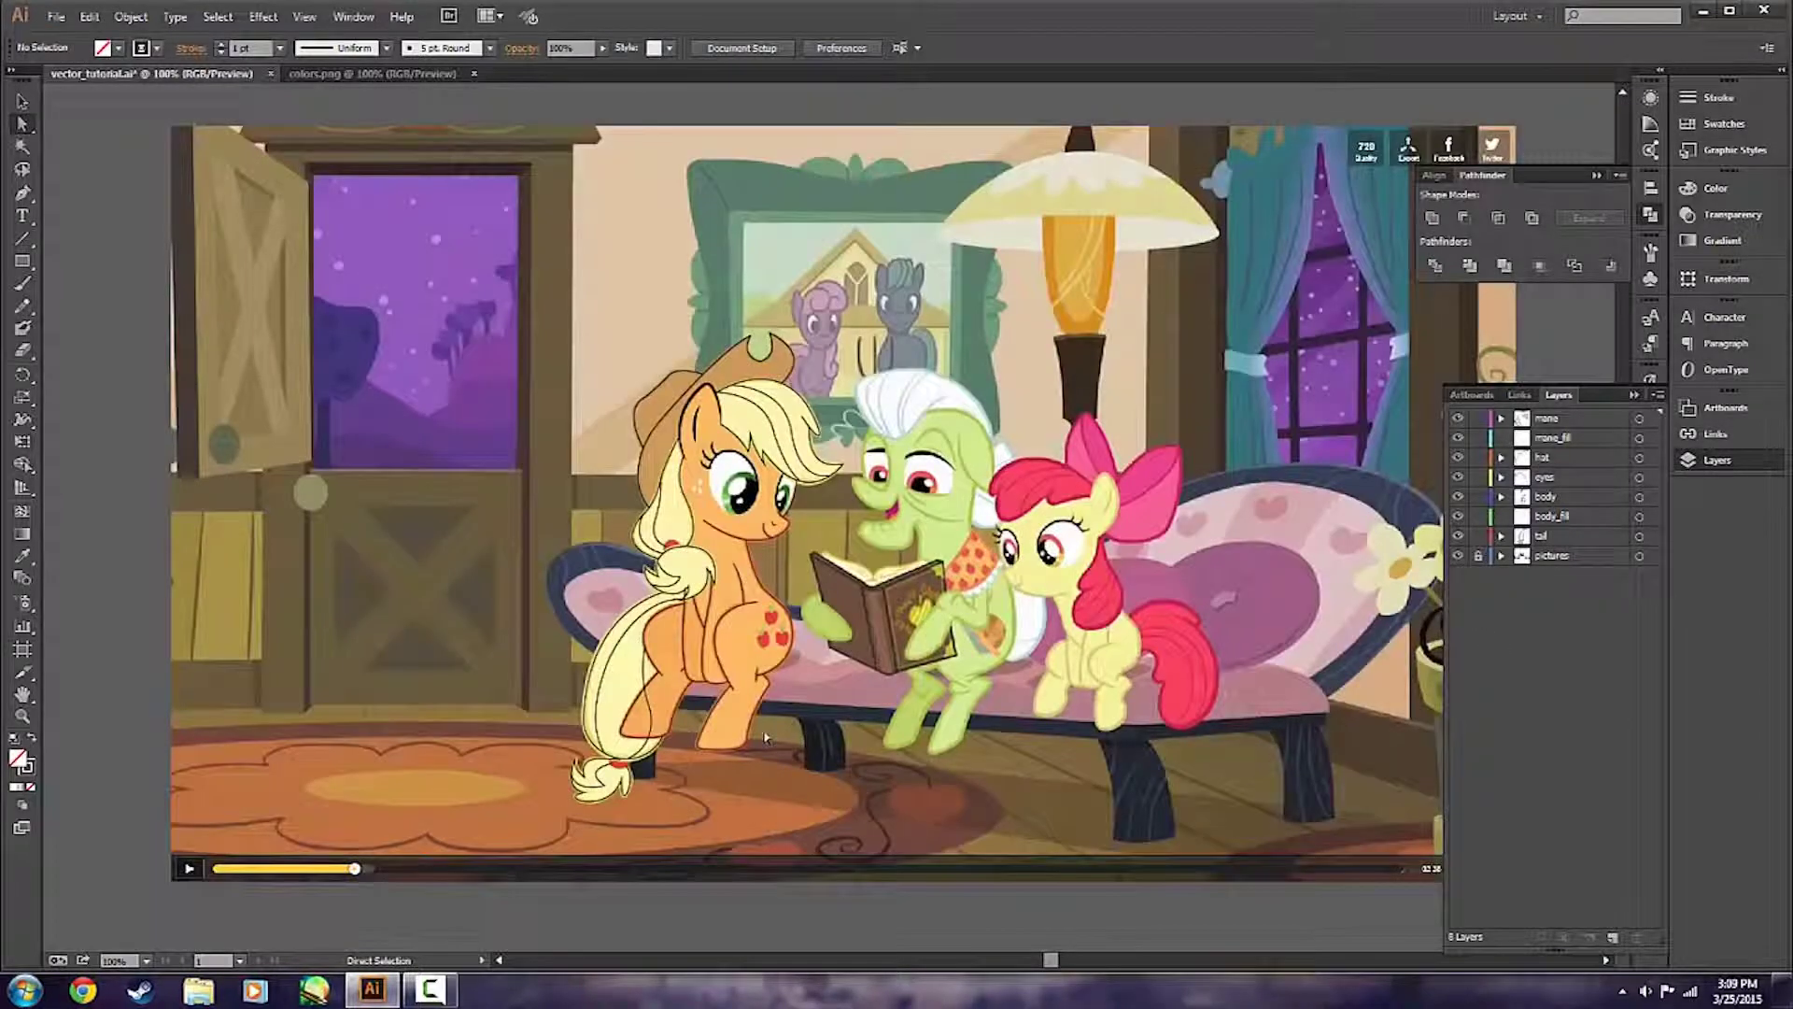
Select the small nostril path to inspect its brush definition, and deselect it.
scroll(759, 728, "up", 1)
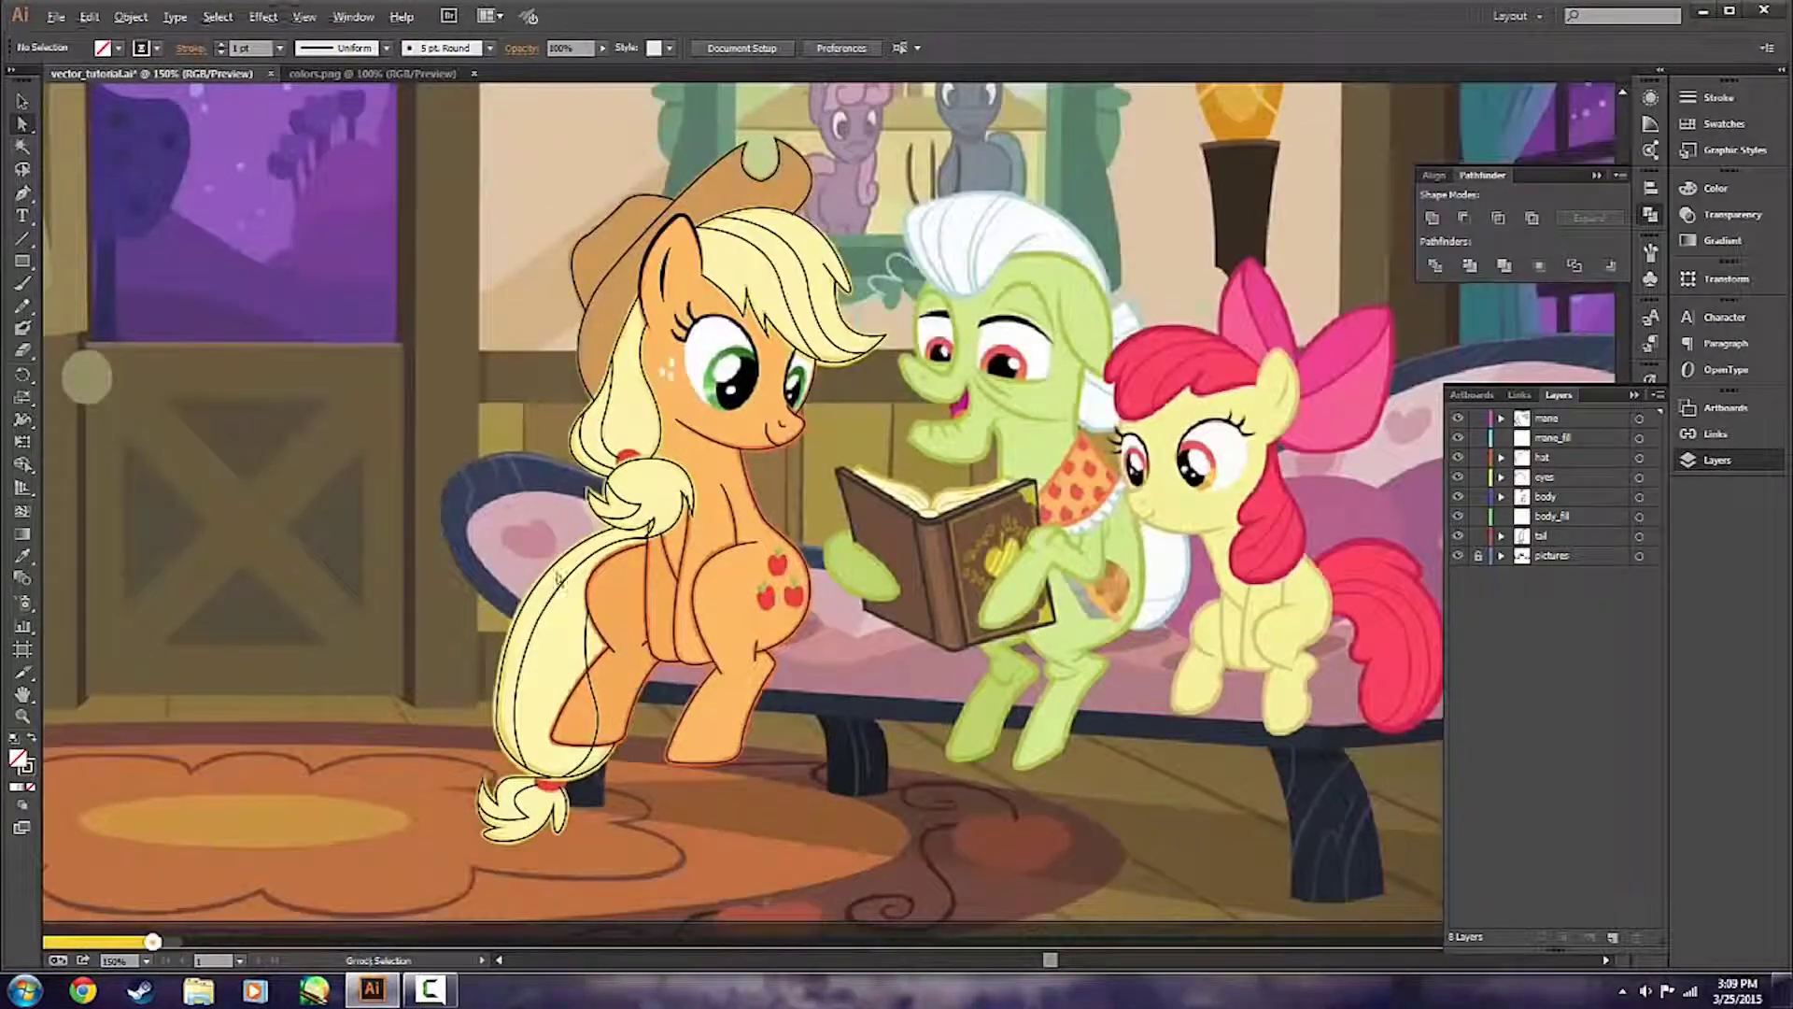
scroll(559, 598, "up", 2)
scroll(967, 561, "up", 1)
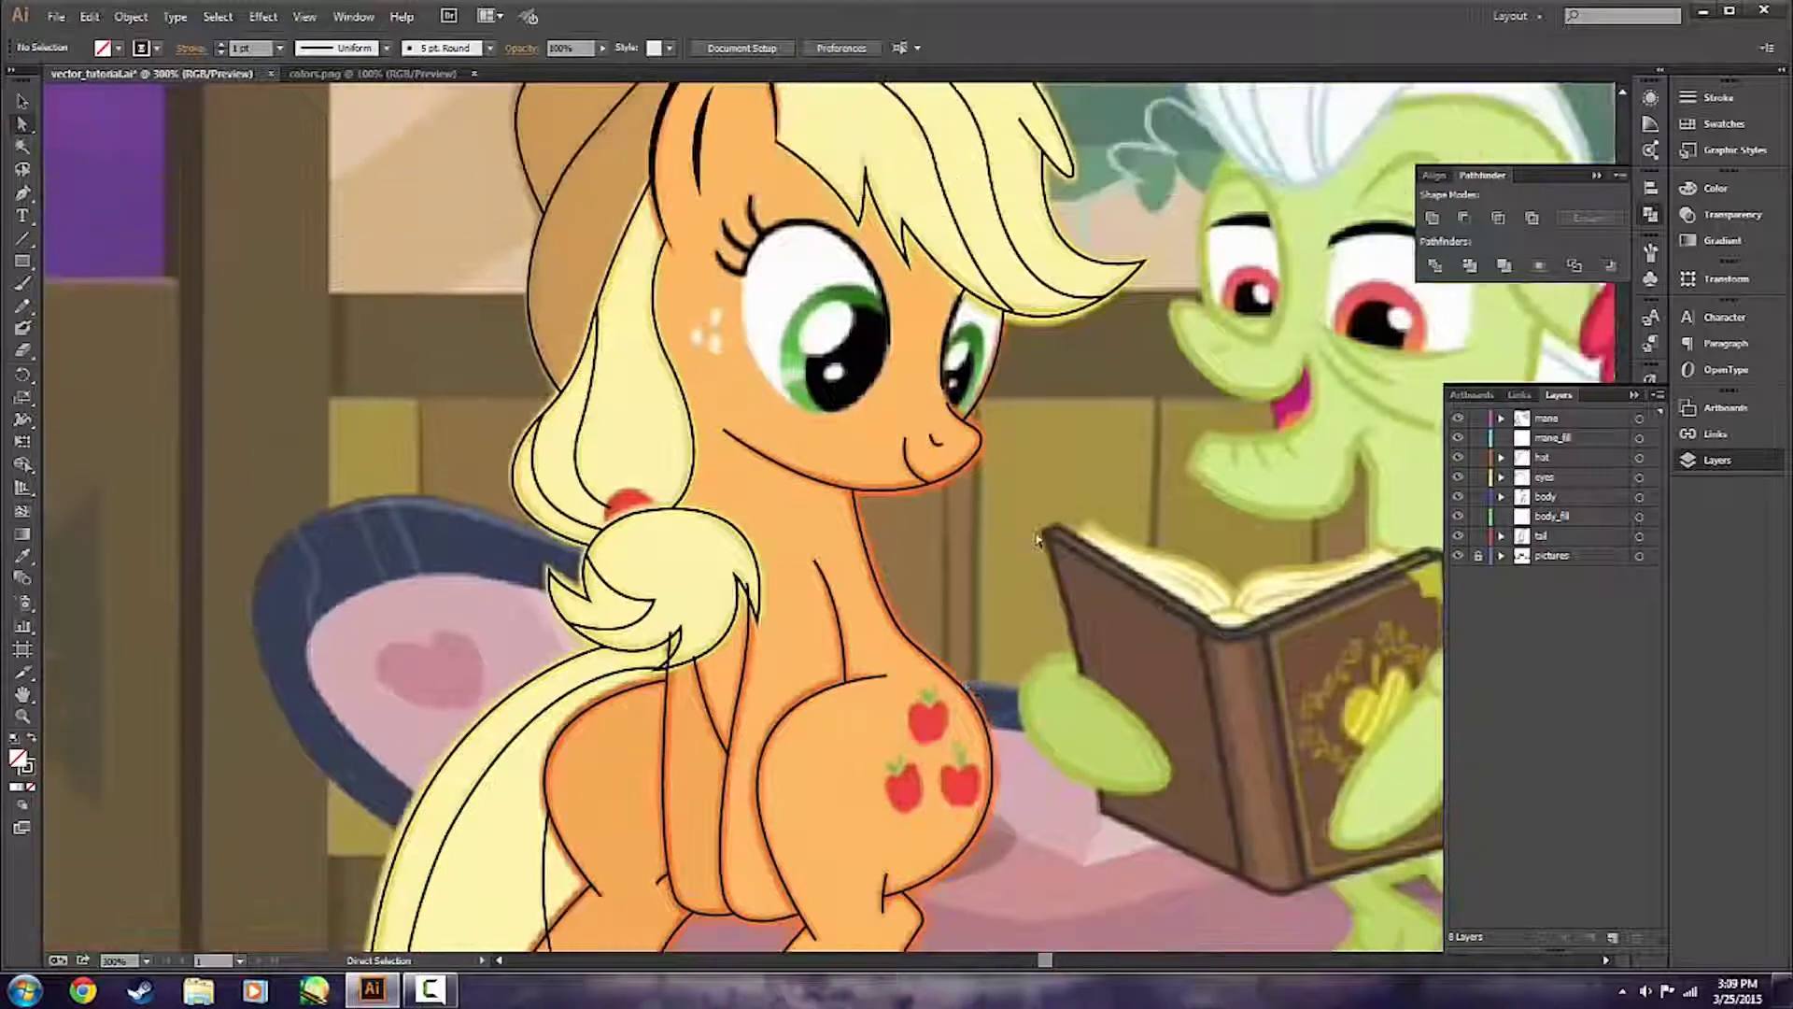
left_click(941, 450)
key("v")
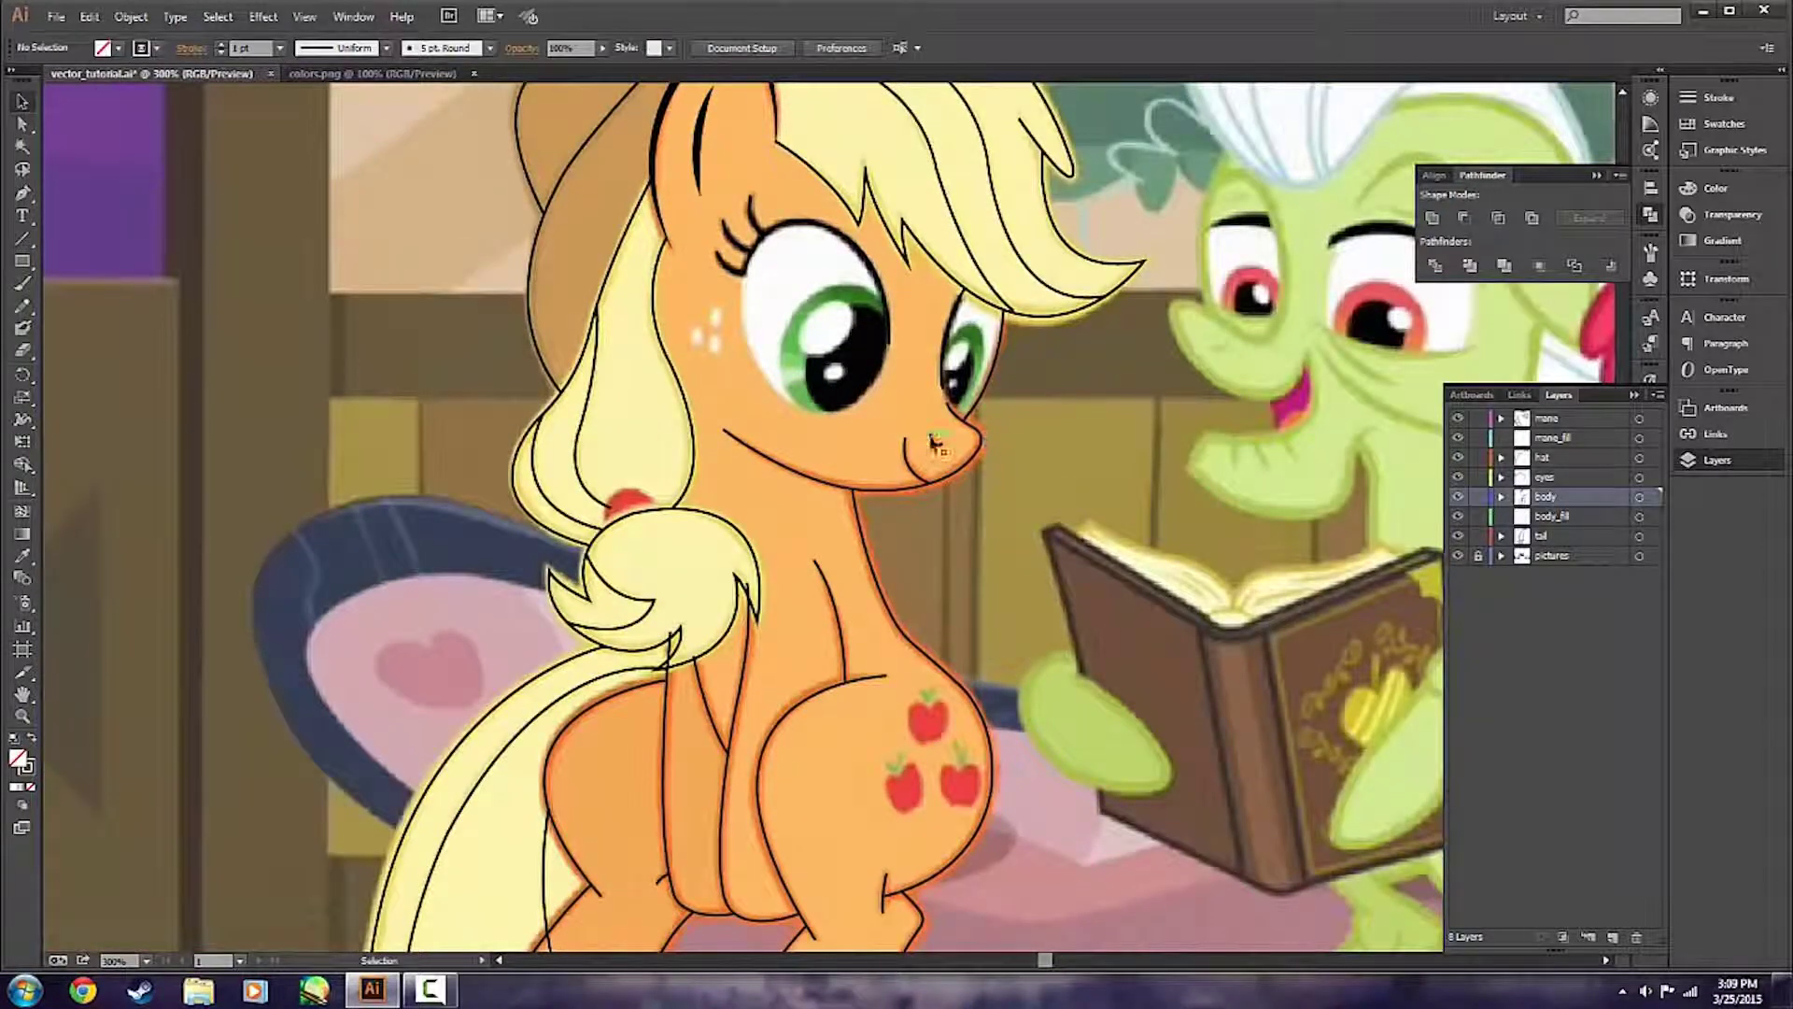
left_click(934, 438)
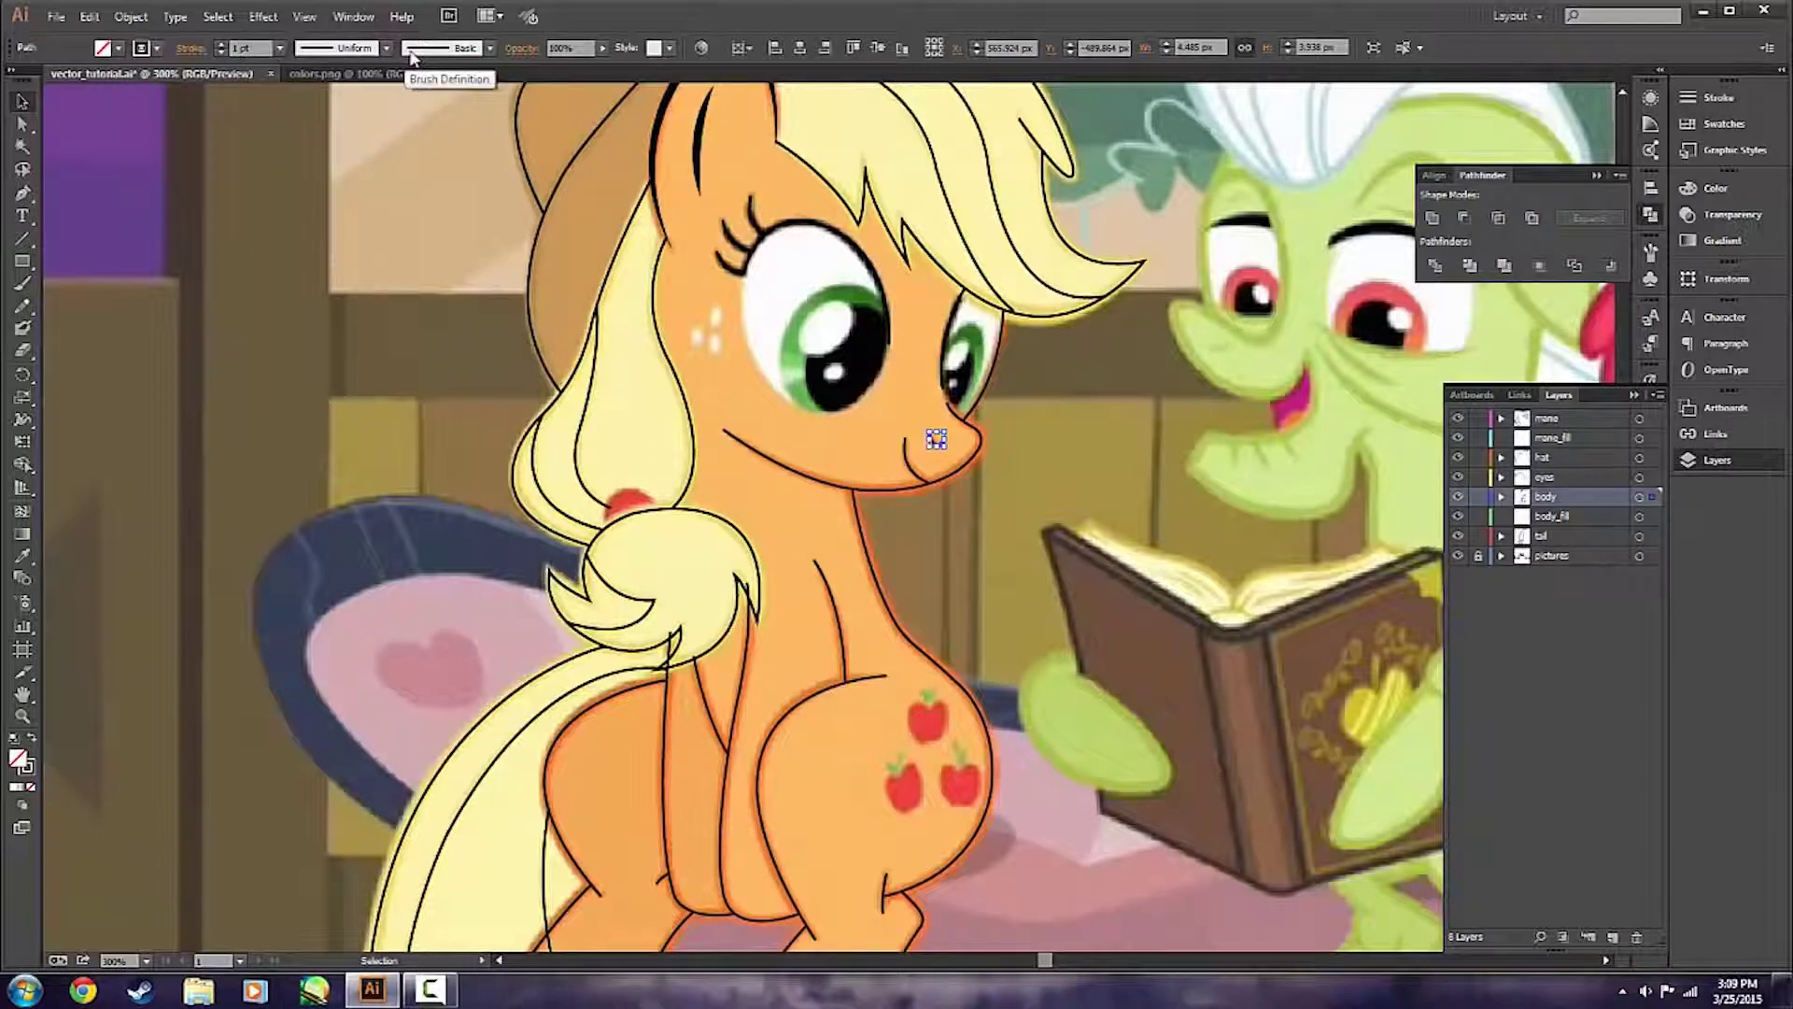
left_click(1030, 513)
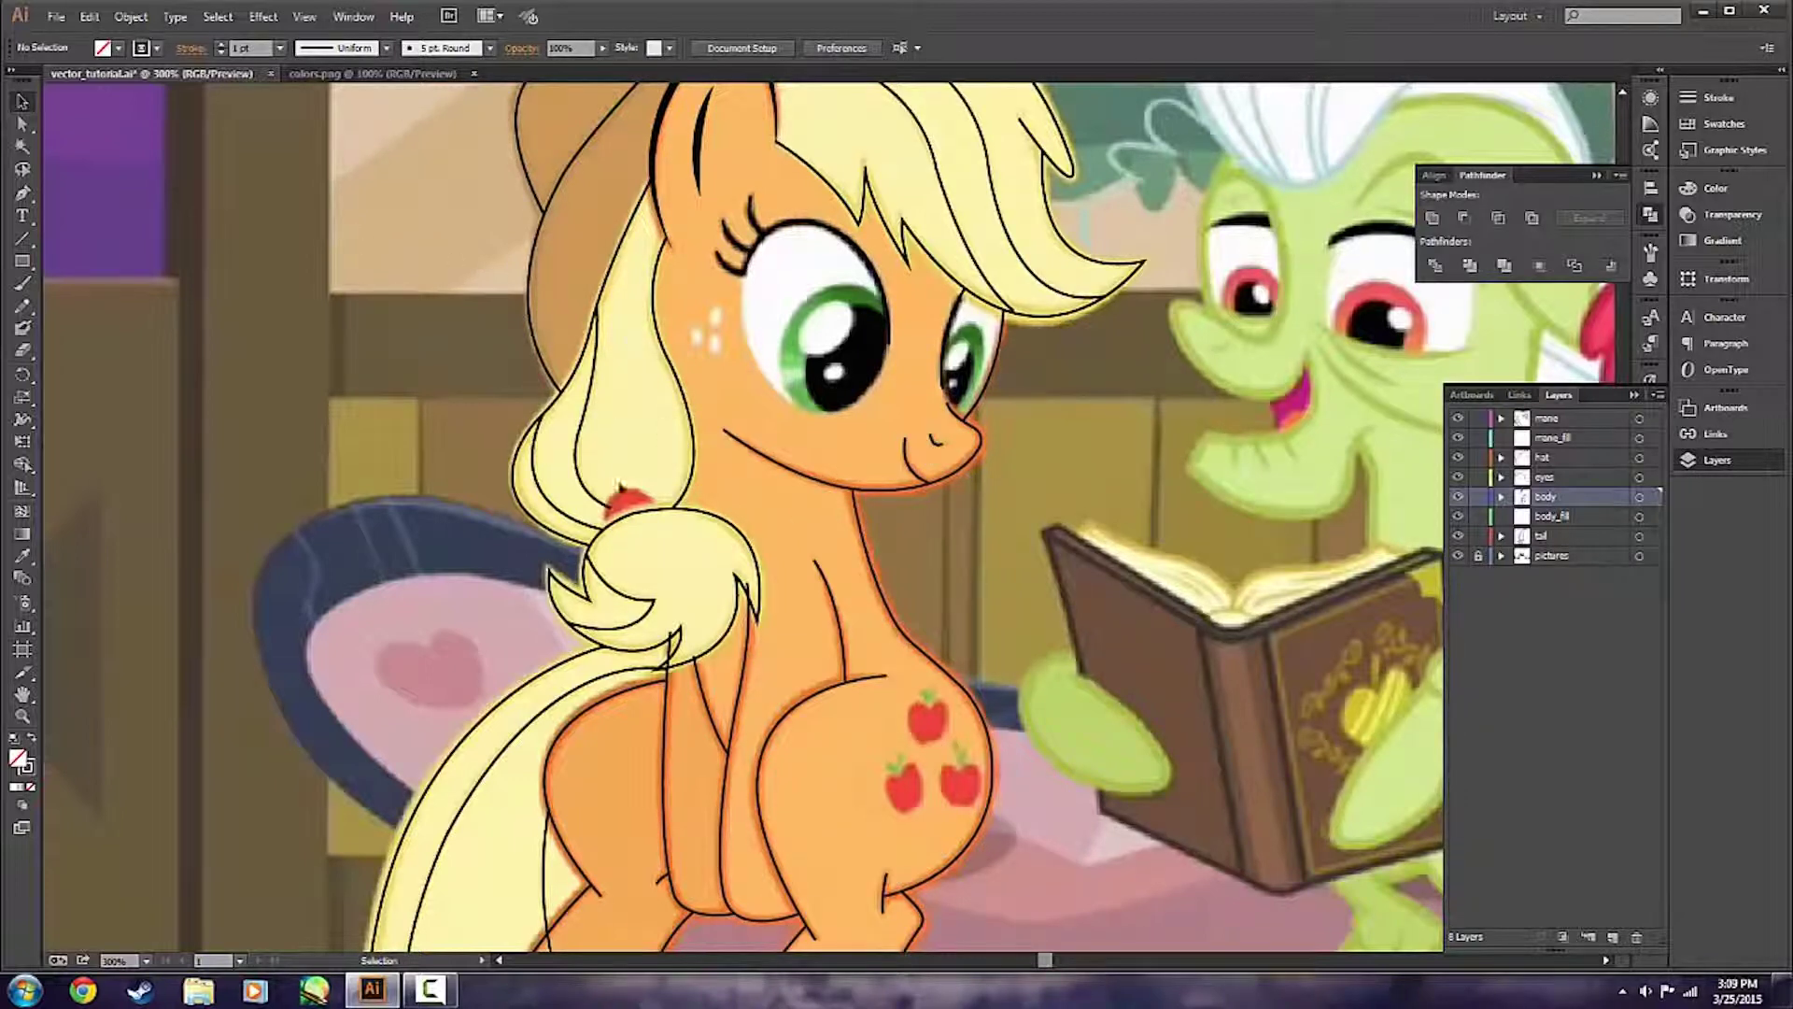
Open the Artistic_Calligraphic brush library and look through its brushes.
left_click(449, 53)
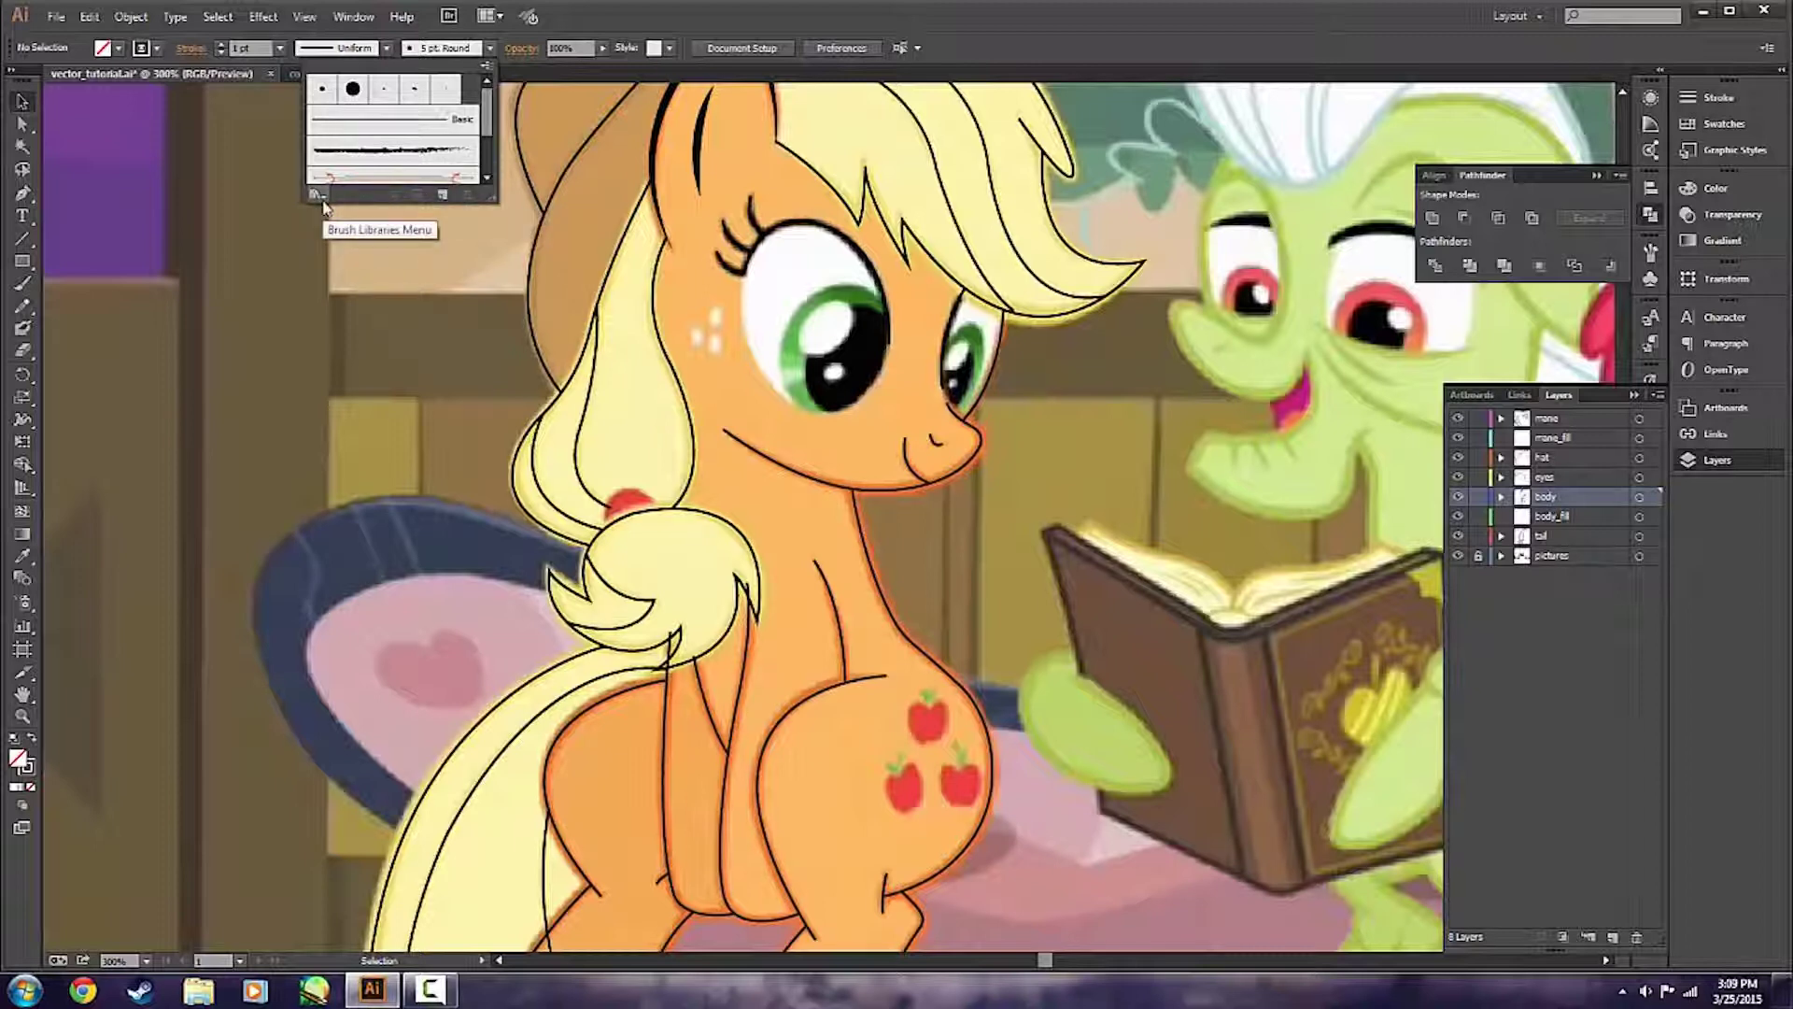
left_click(329, 249)
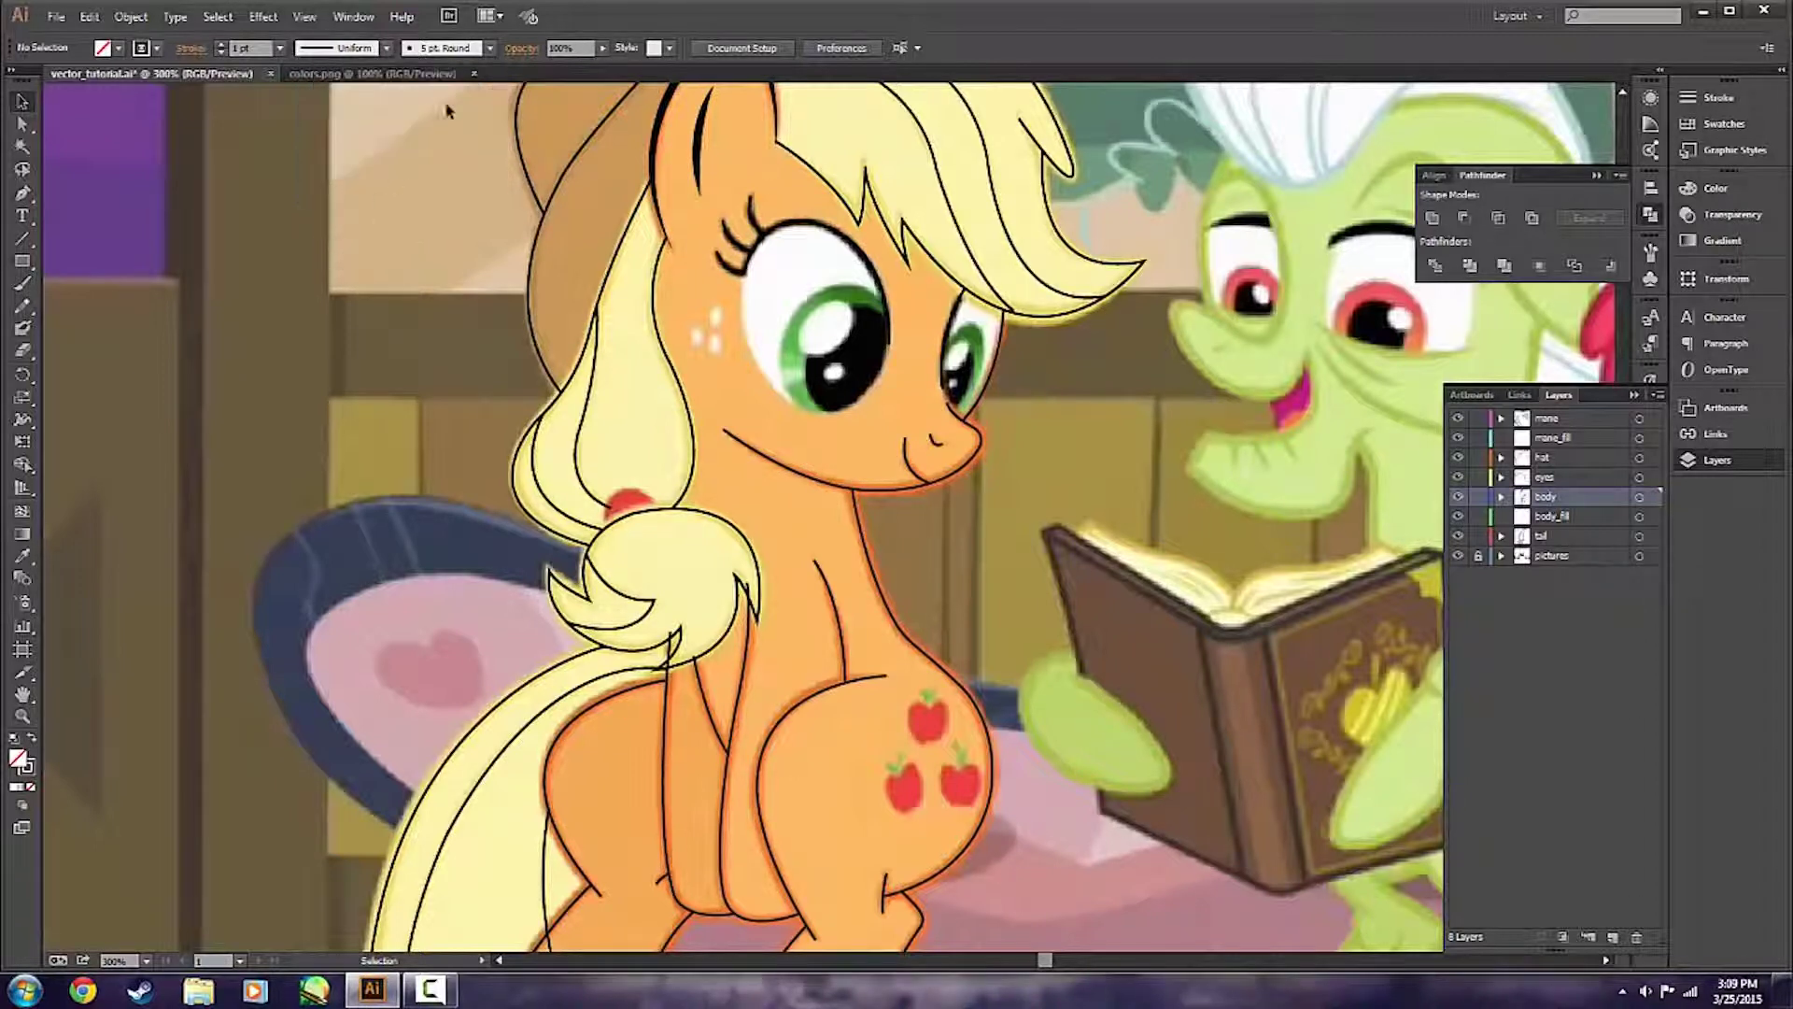
left_click(491, 48)
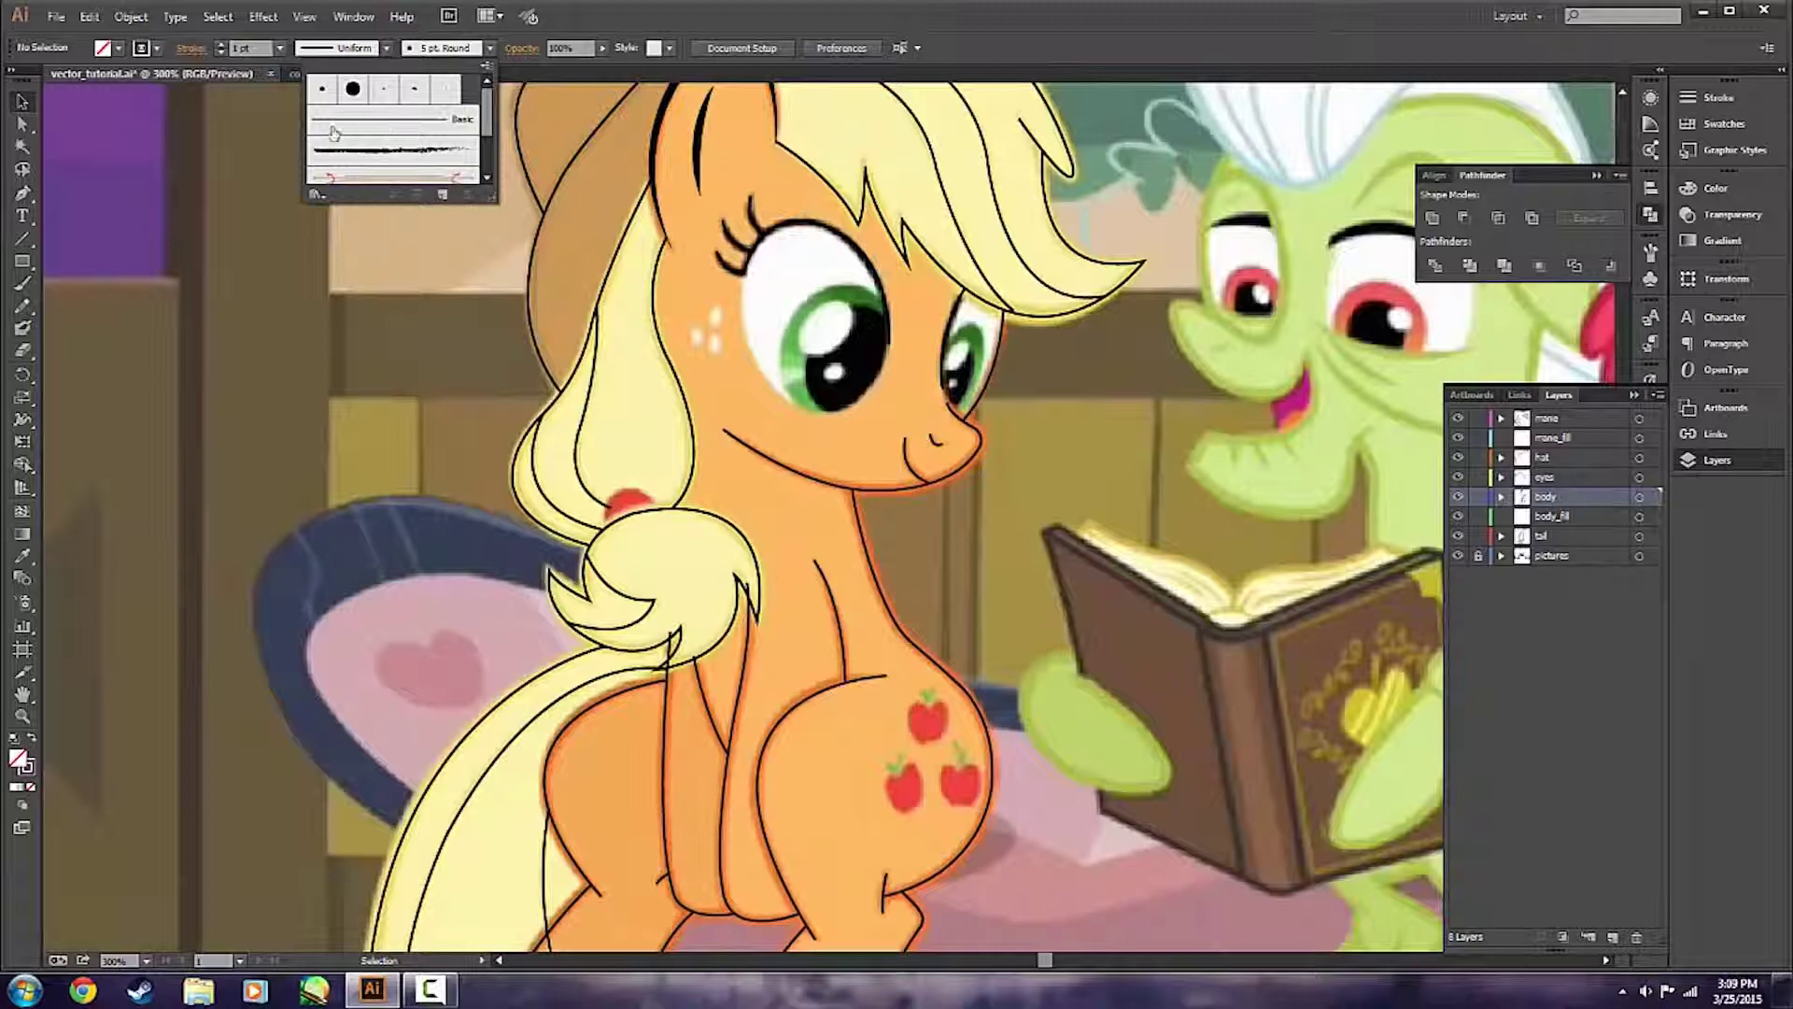
left_click(316, 196)
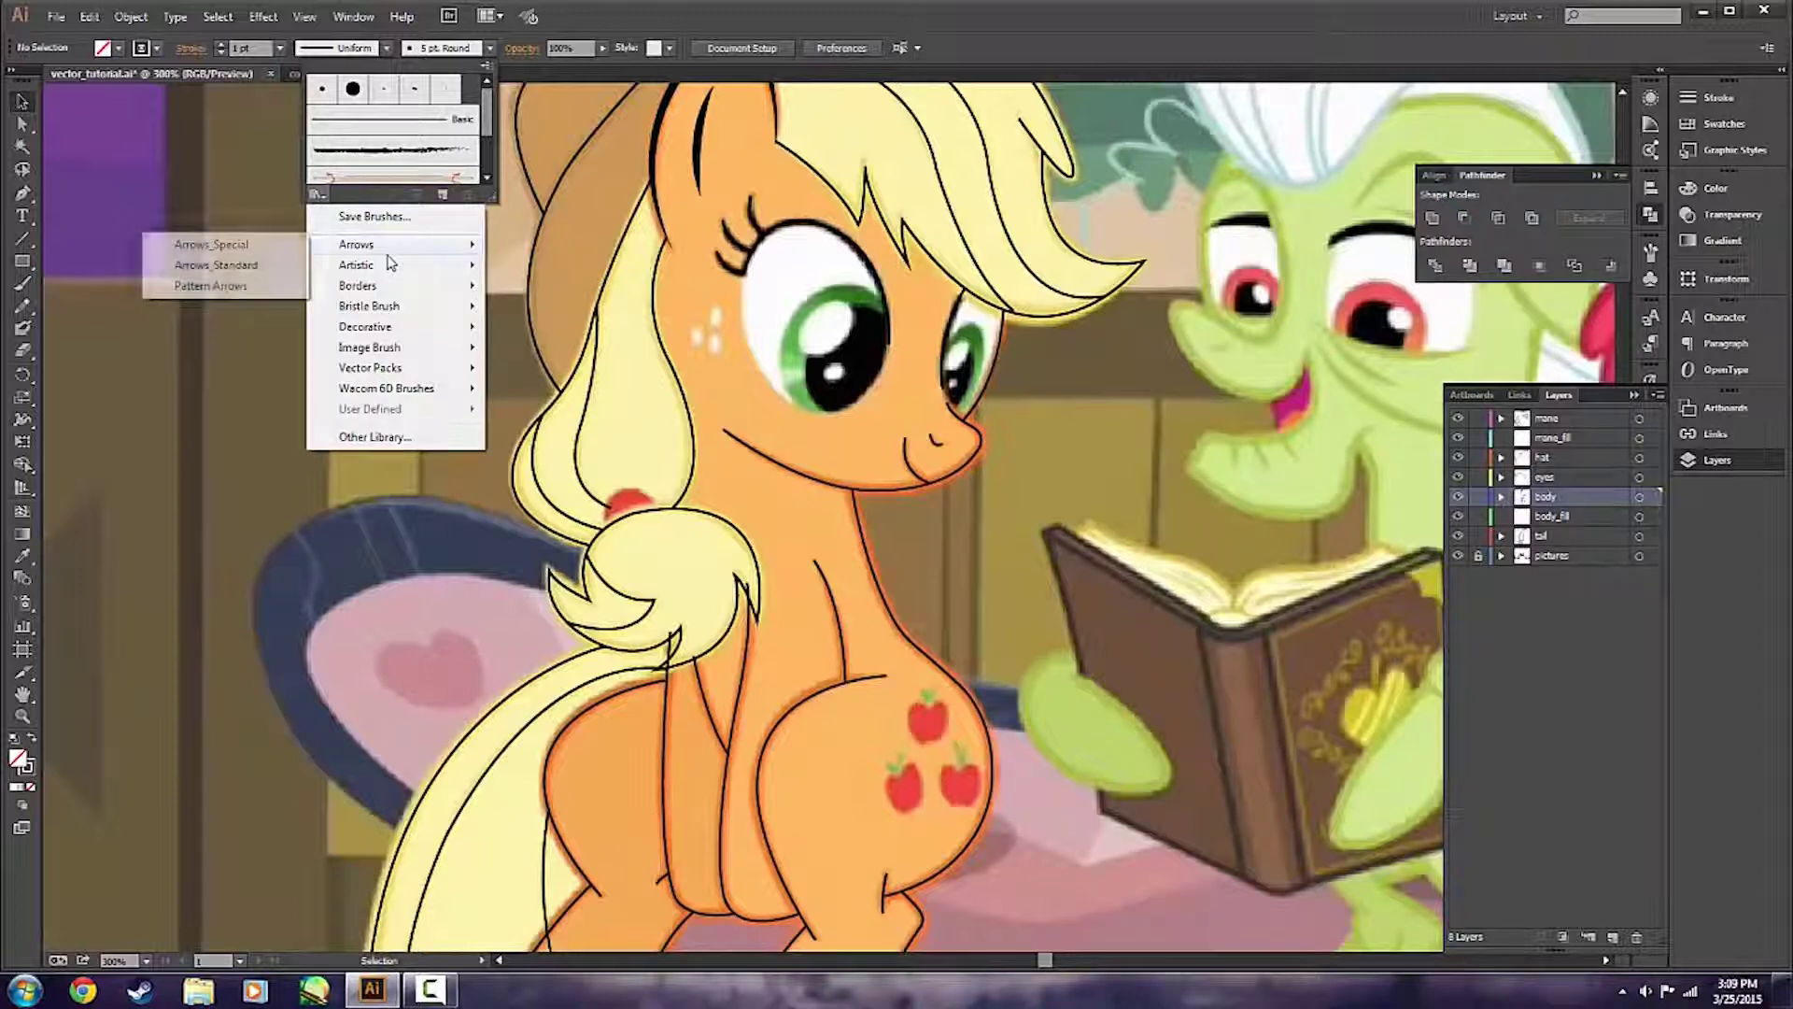
mouse_move(390, 283)
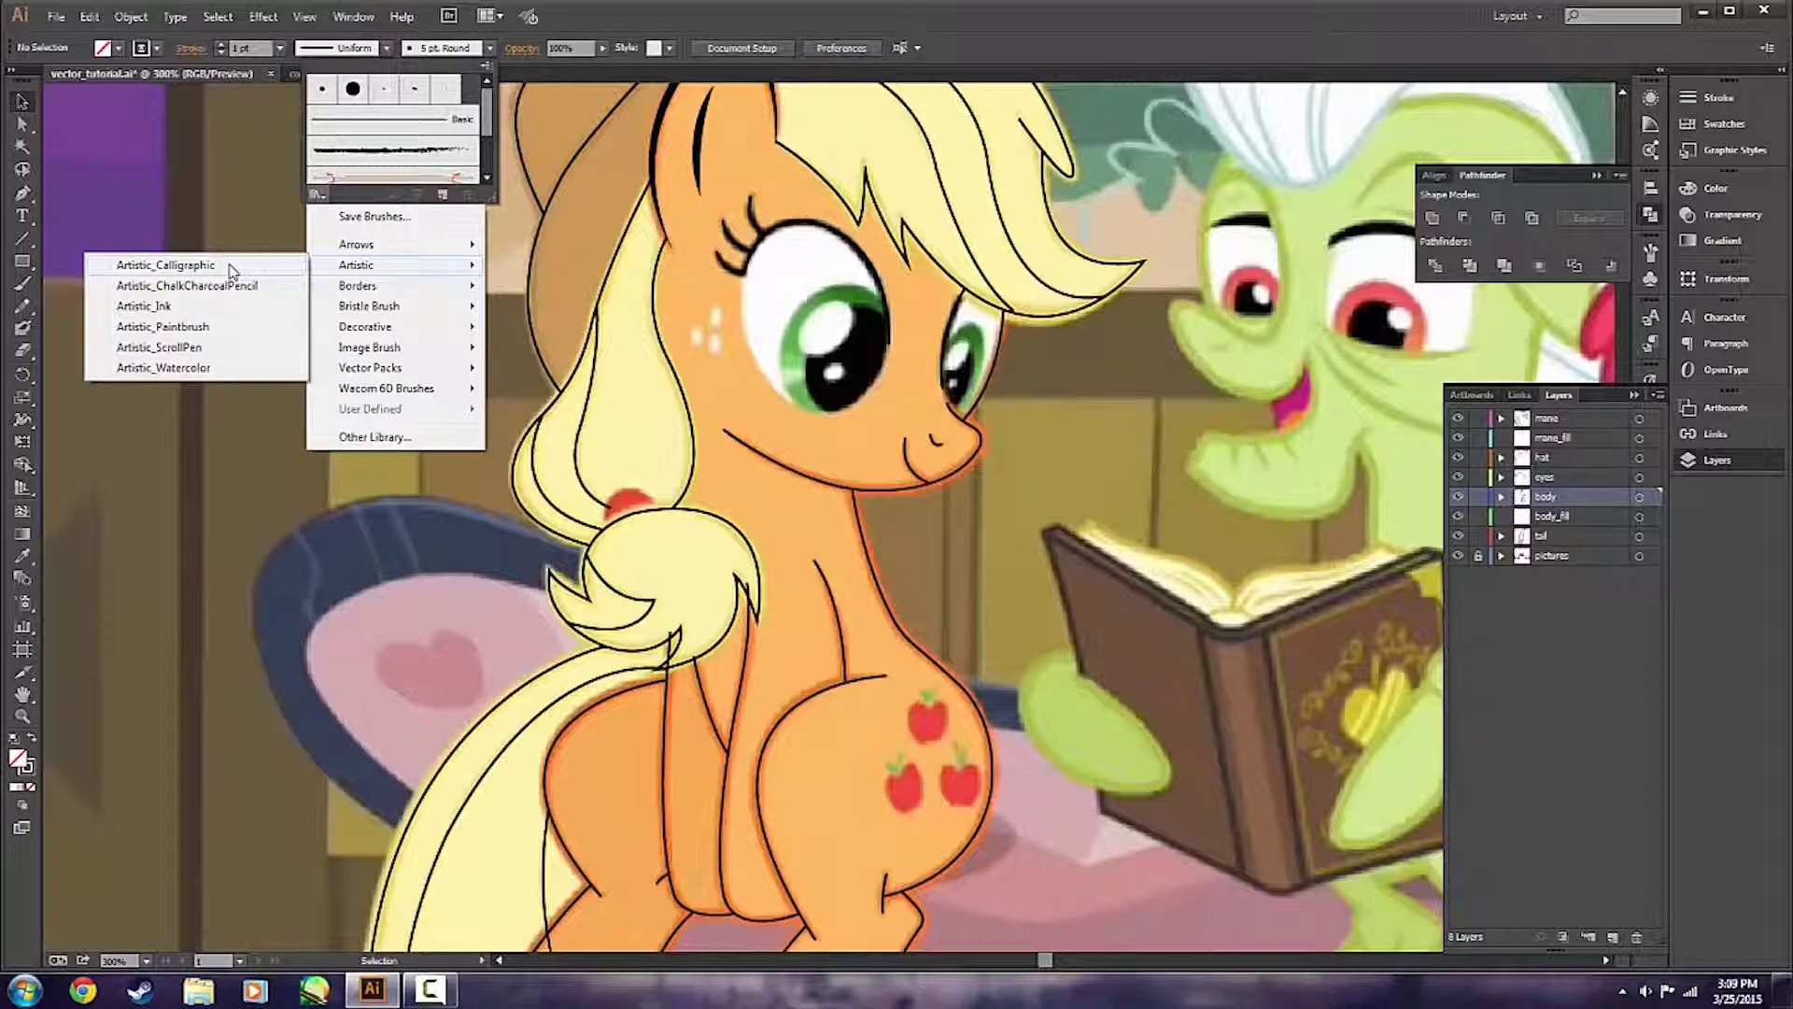
left_click(282, 264)
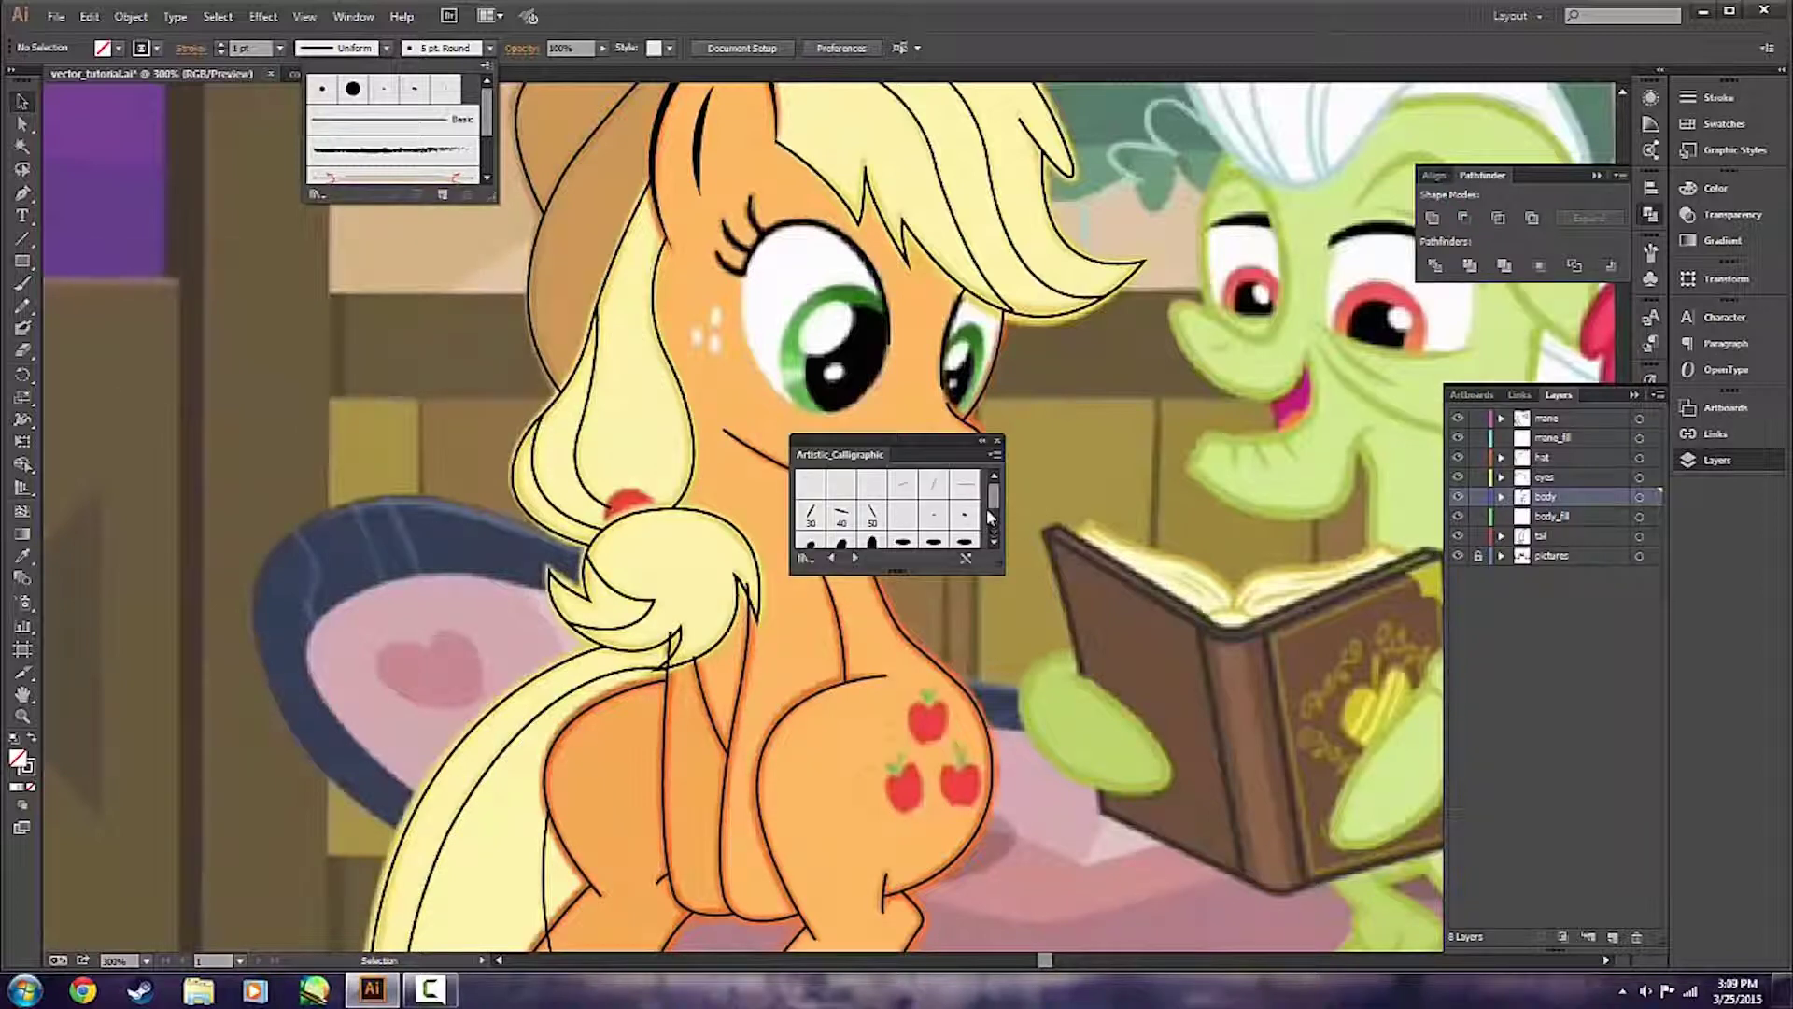
left_click(993, 502)
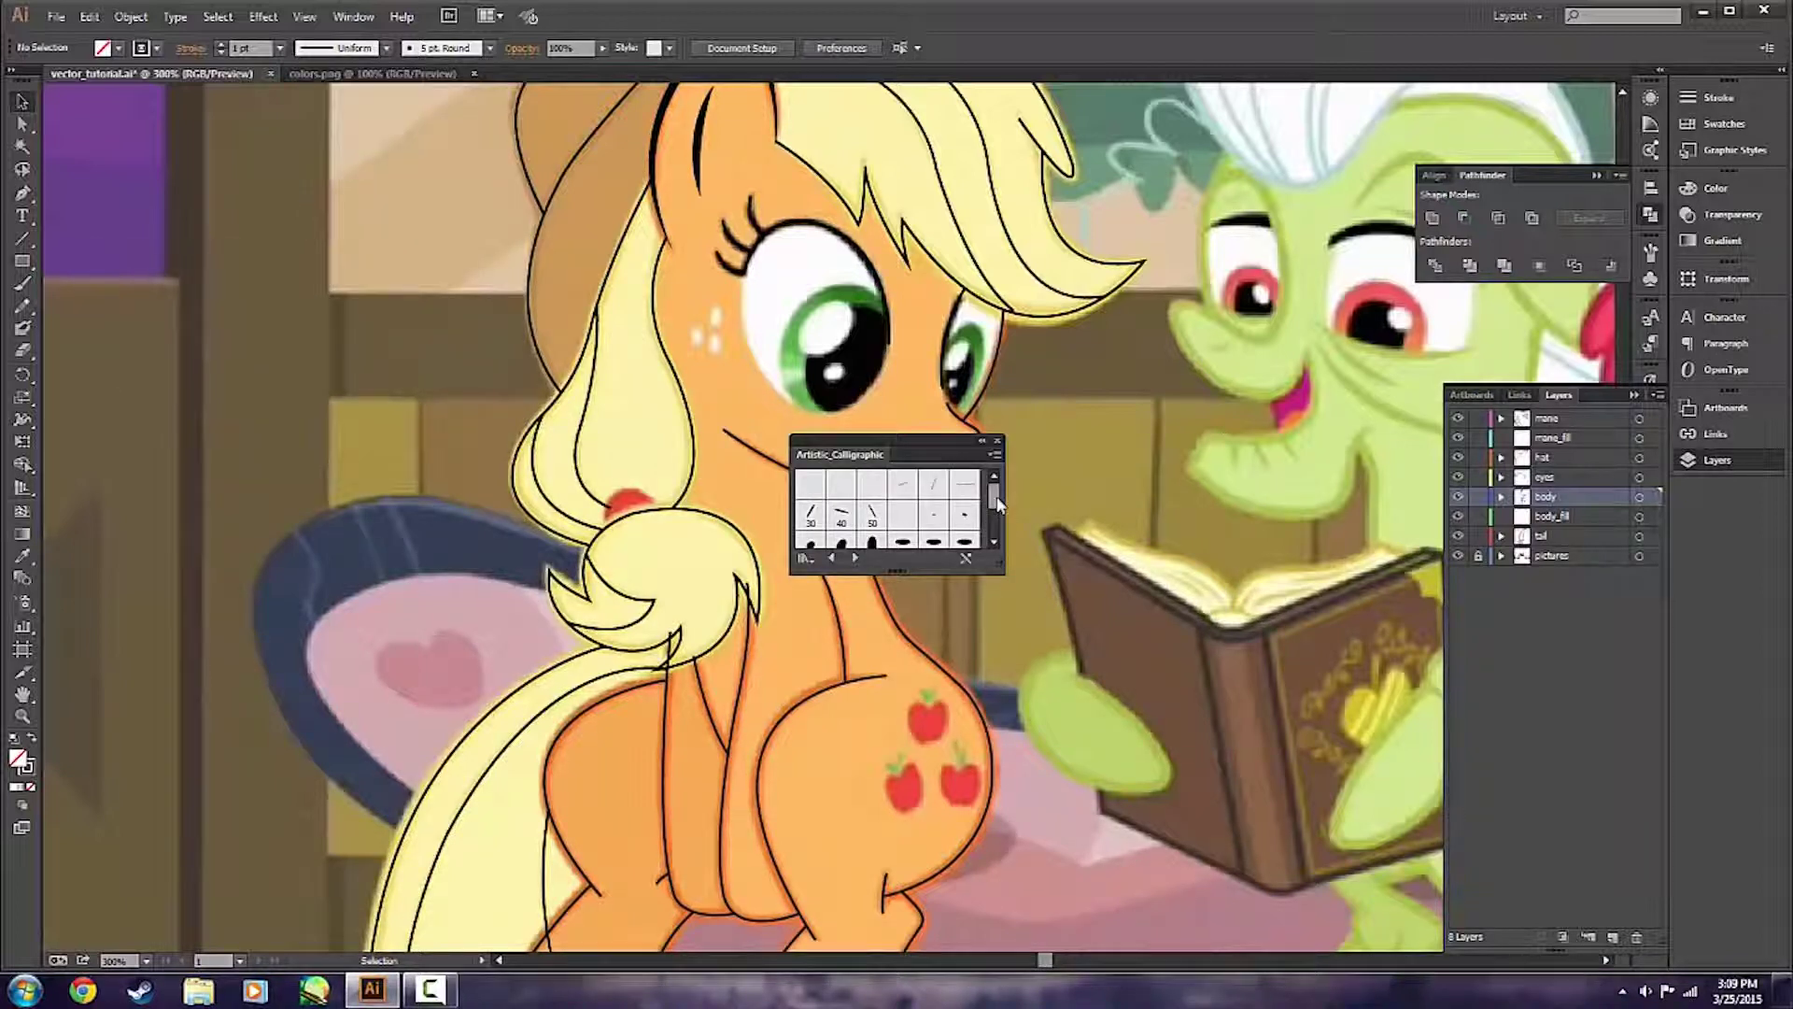
mouse_move(998, 505)
left_mouse_down()
mouse_move(1000, 535)
mouse_move(997, 480)
mouse_move(997, 523)
left_mouse_up()
Enlarge the brush library and browse the chalk, ink and paintbrush sets before returning to Artistic_Calligraphic.
left_click(855, 558)
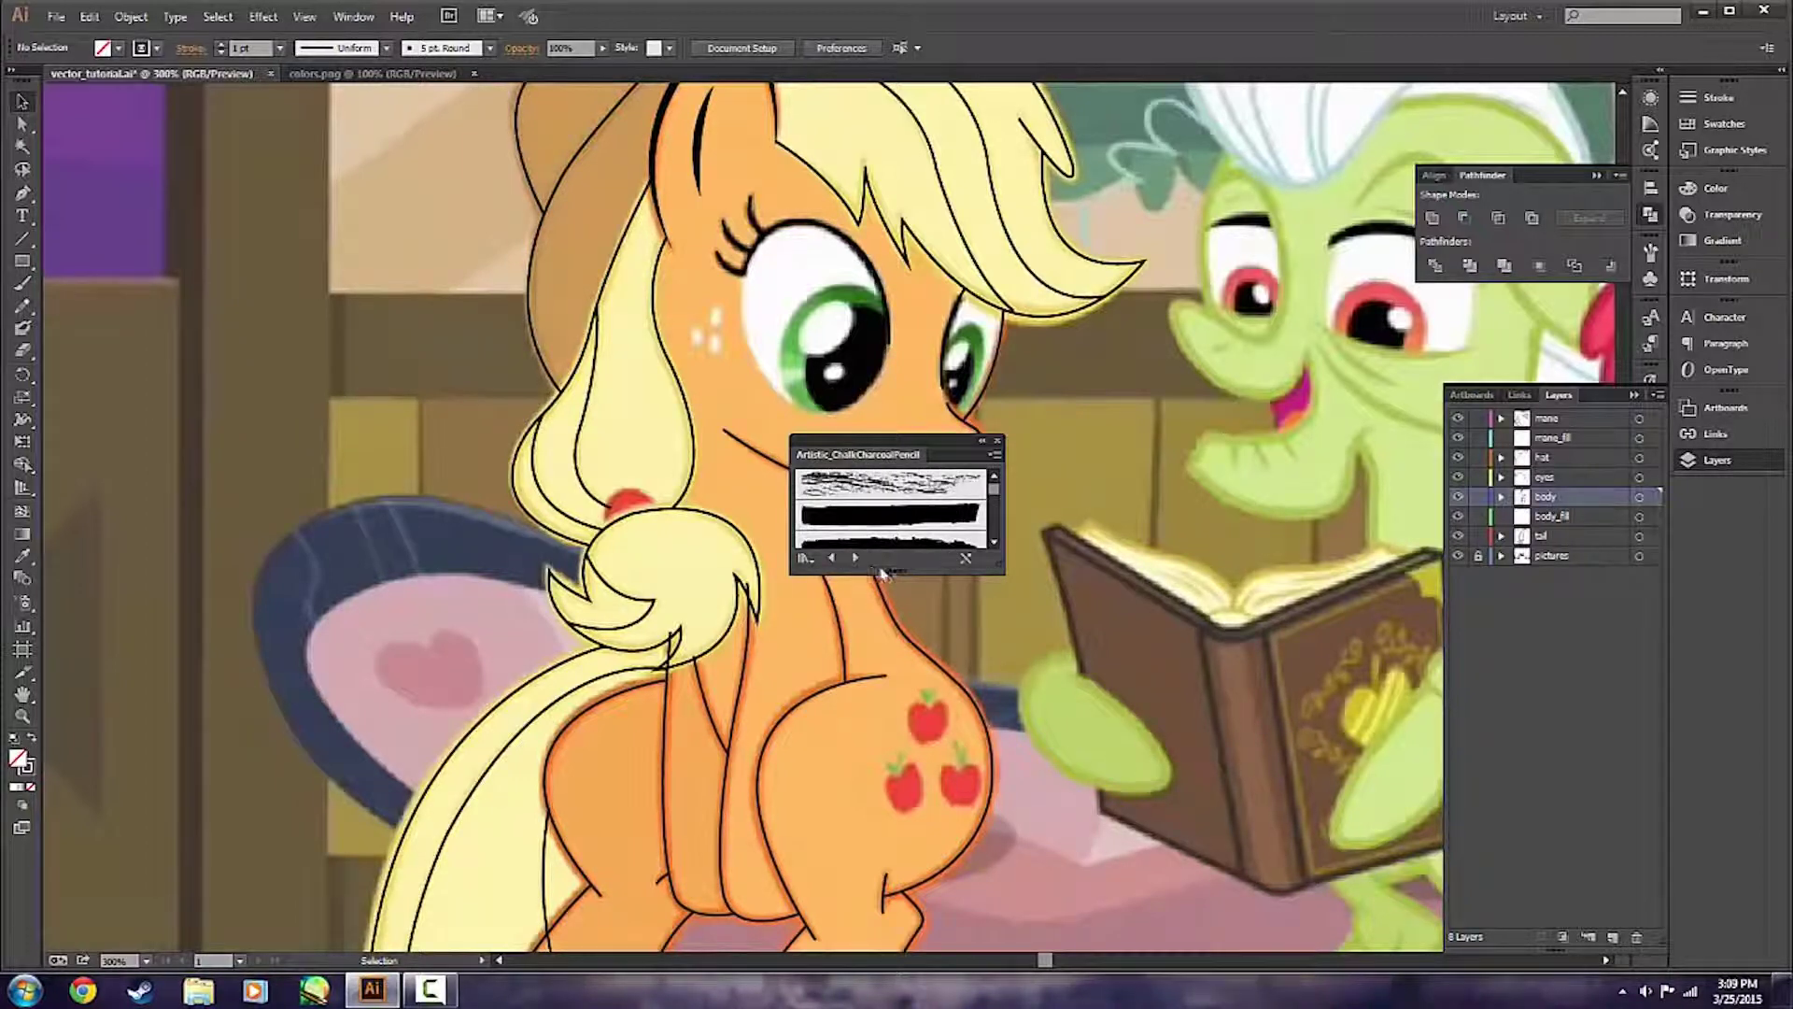
left_click_drag(894, 570, 894, 829)
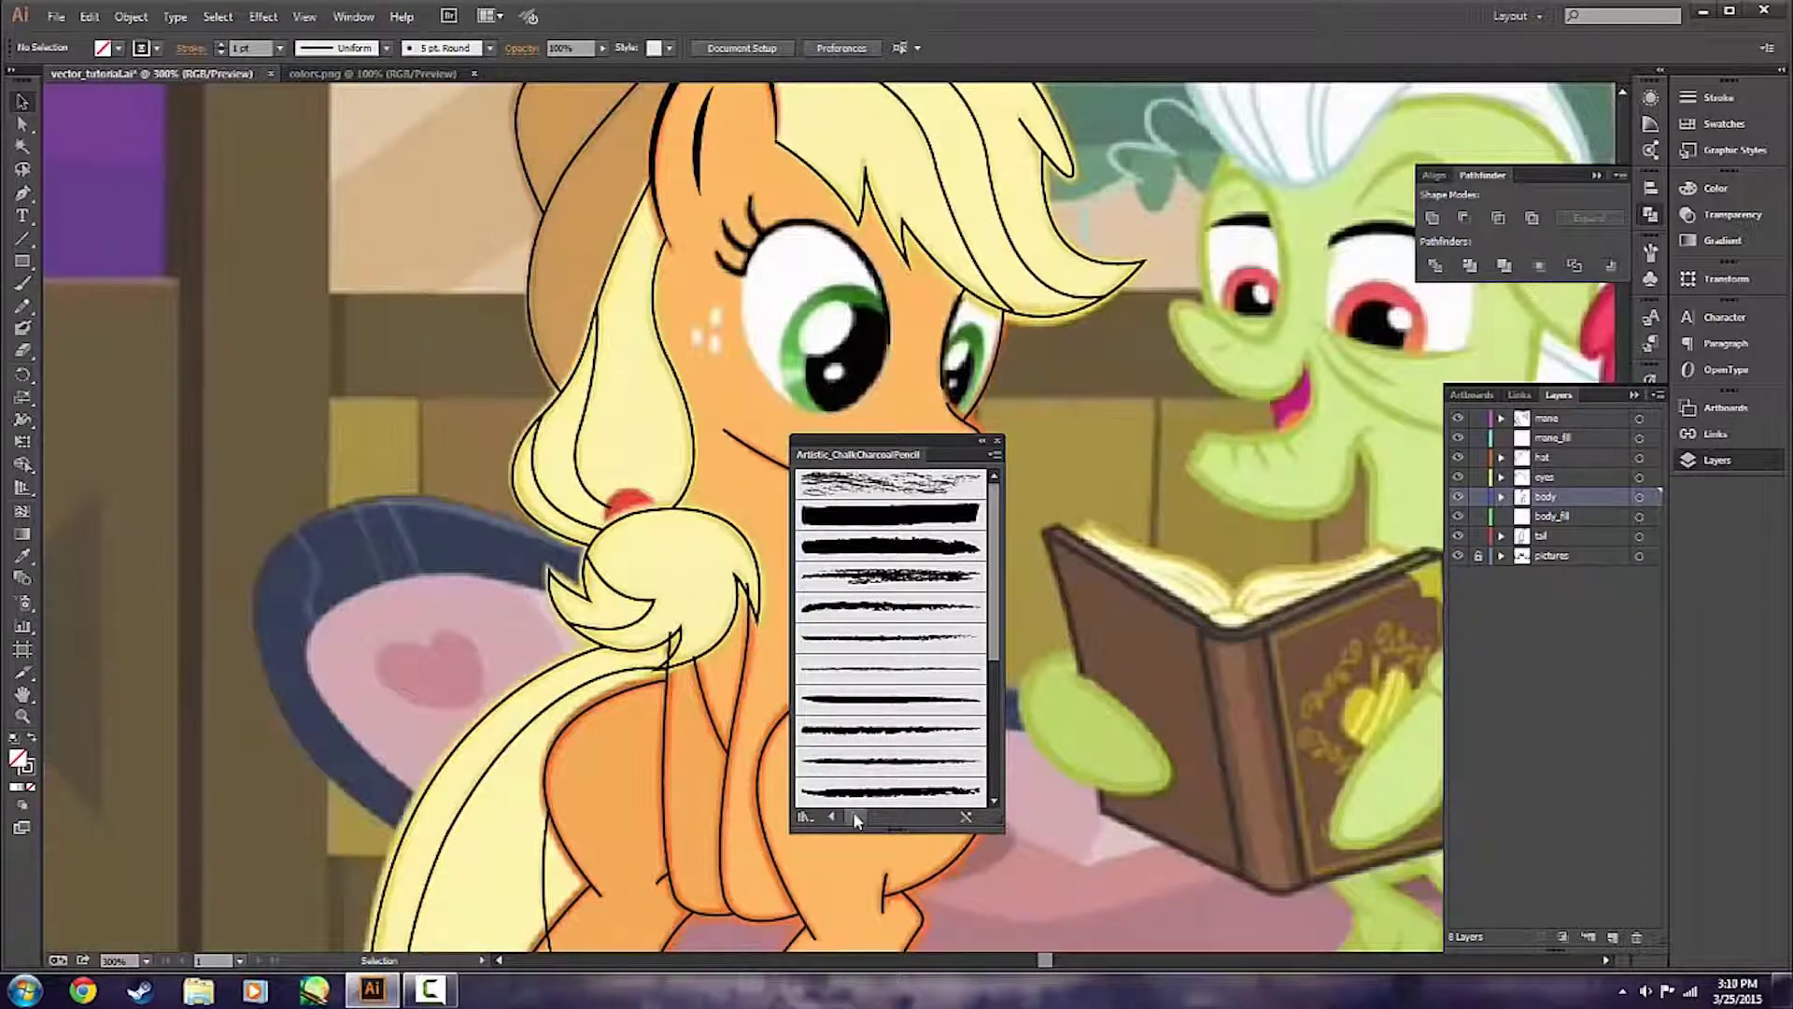
left_click(855, 816)
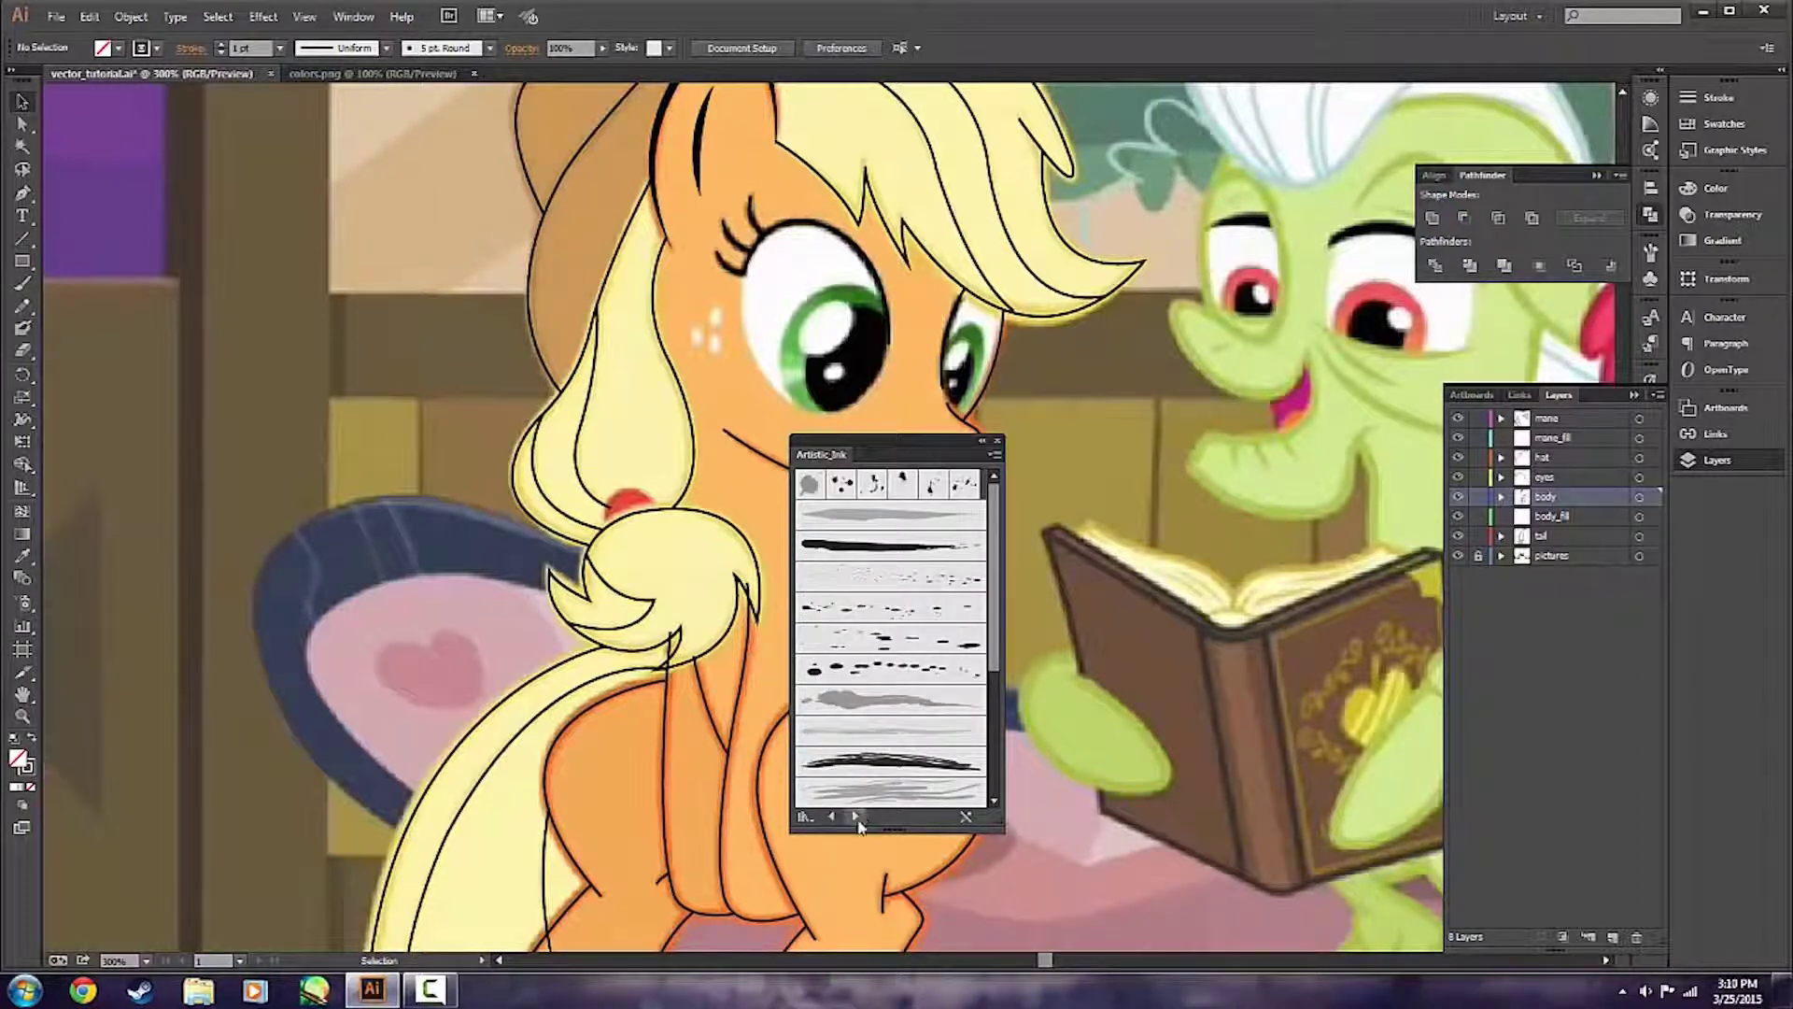
left_click(855, 816)
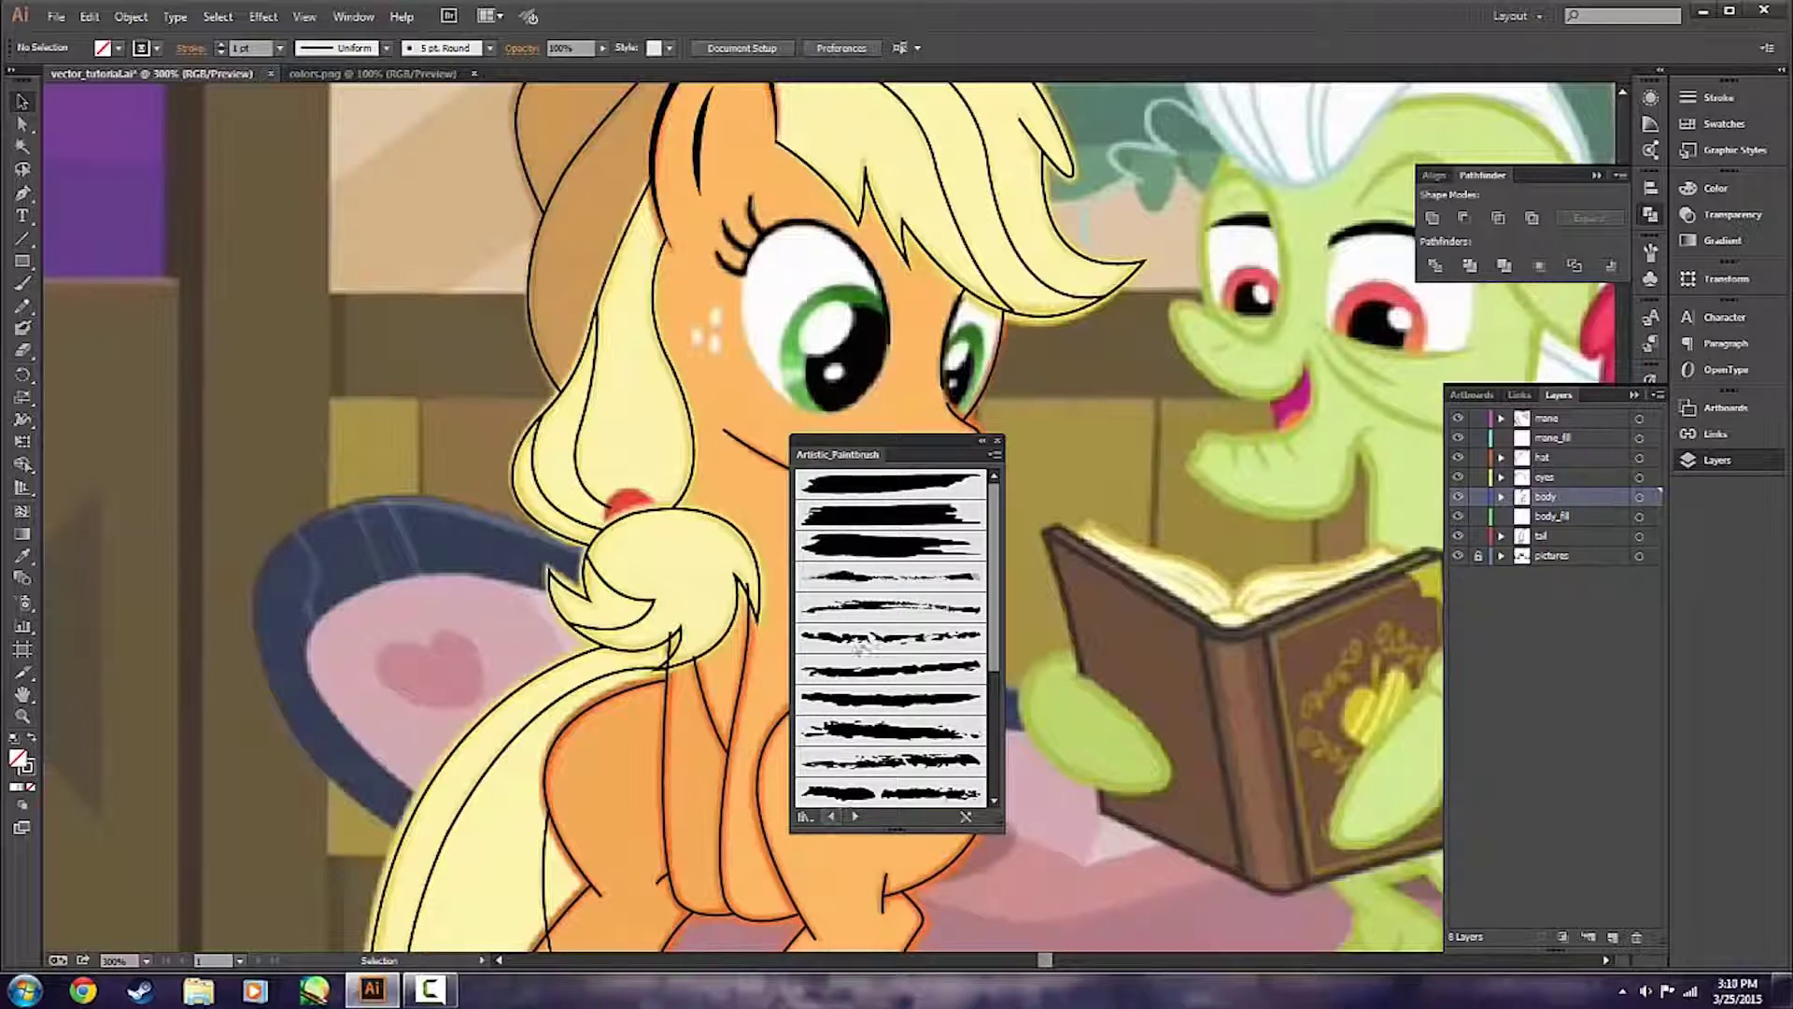
left_click(832, 816)
left_click(831, 817)
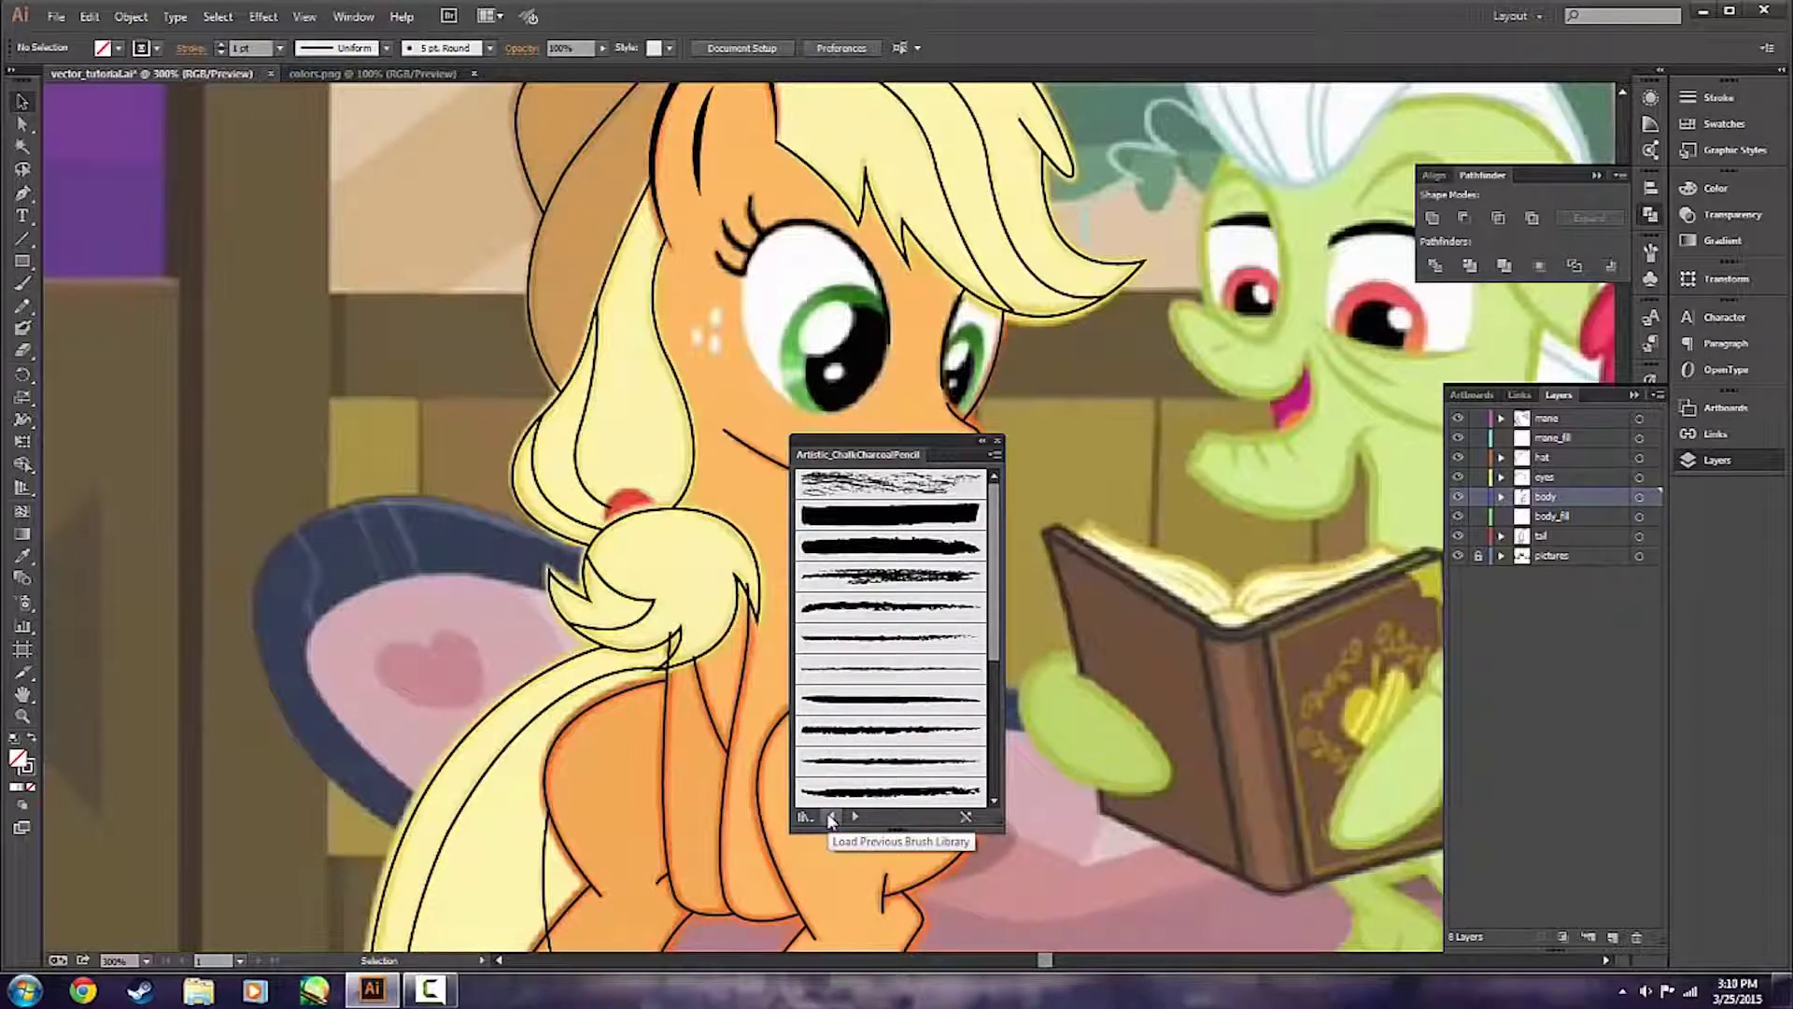
left_click(831, 816)
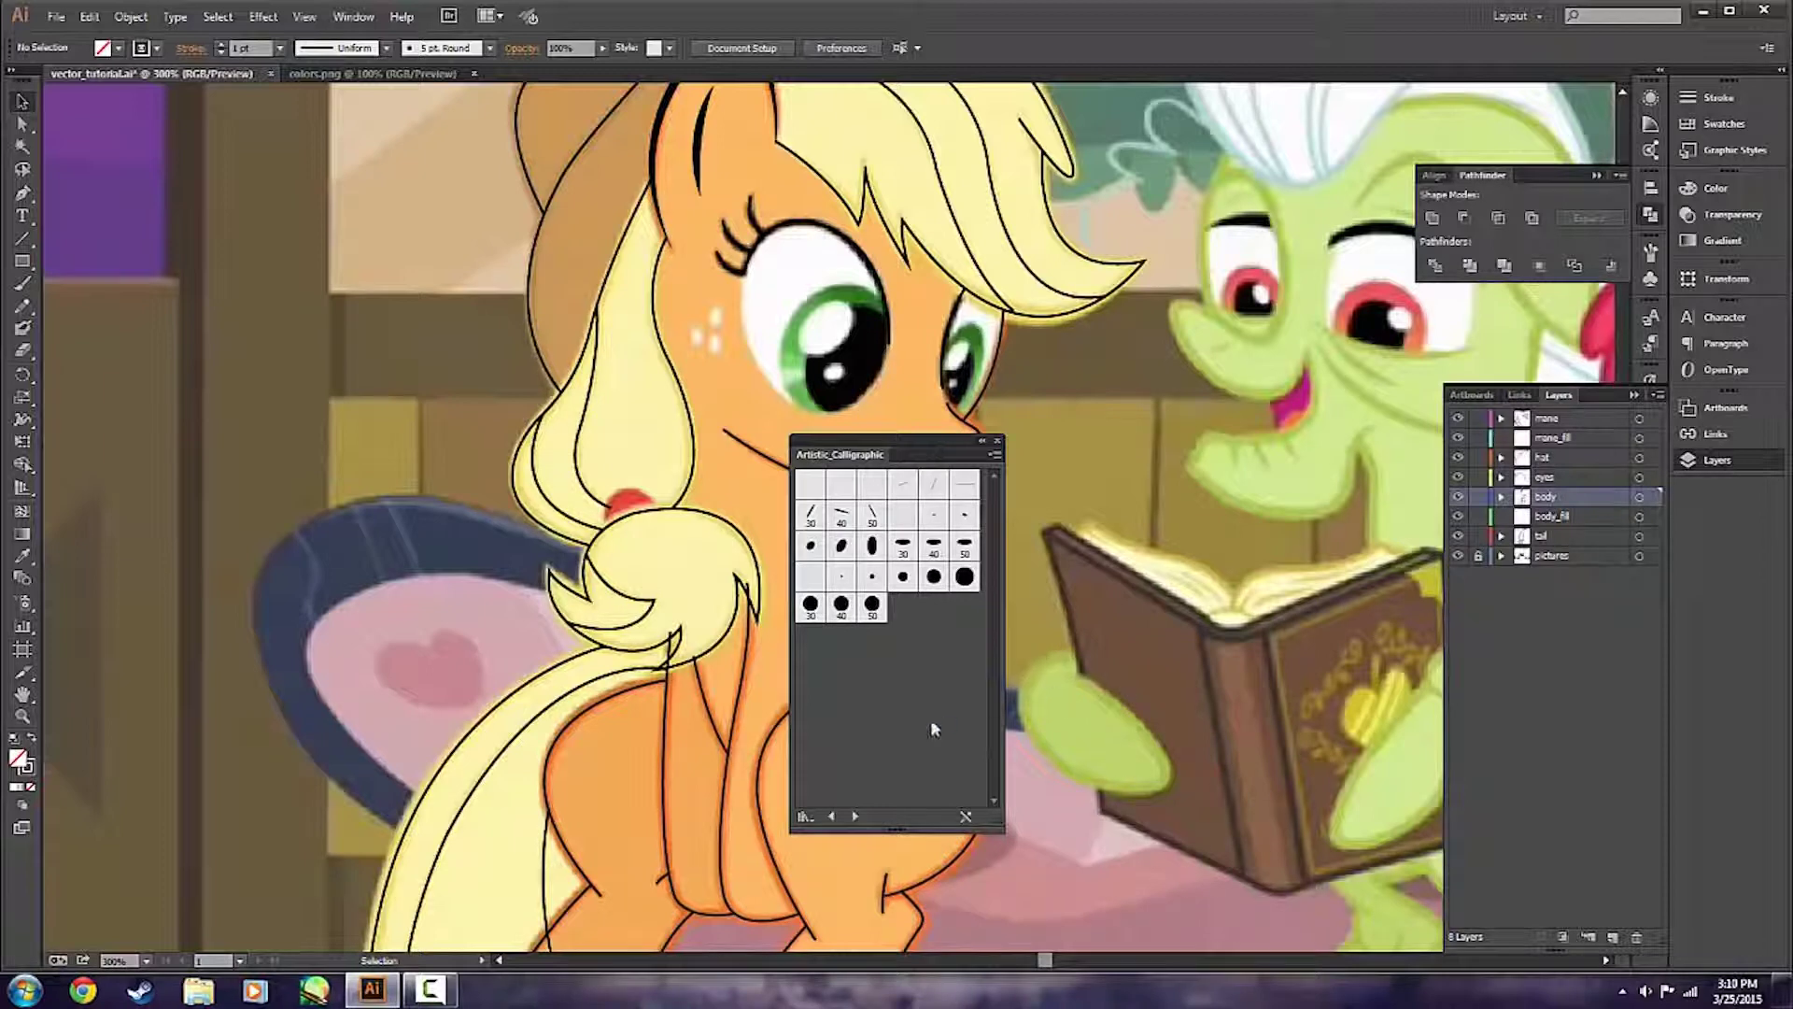
Choose the 3 pt. Round calligraphic brush, close the brush library, and show the document's brush list.
left_click(821, 575)
left_click(843, 577)
left_click(998, 443)
left_click(489, 48)
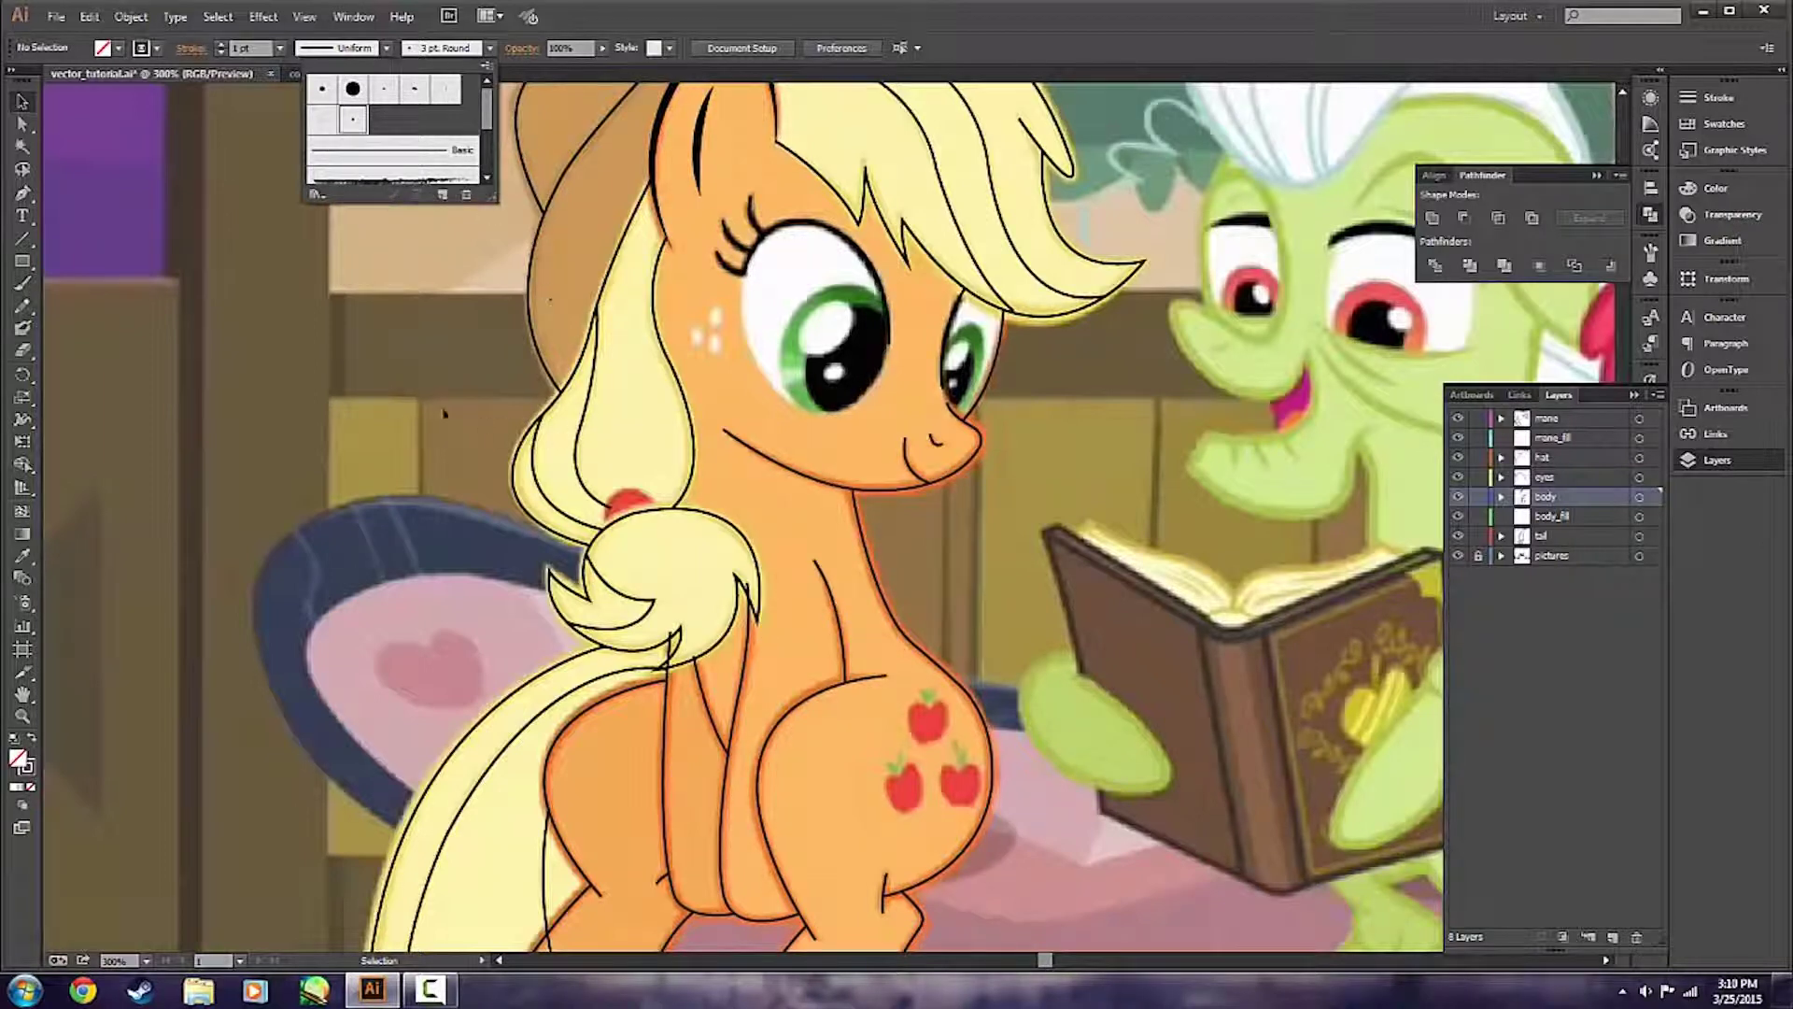
Try the 3 pt. Round calligraphic brush on the pony's jaw and muzzle outline.
left_click(827, 489)
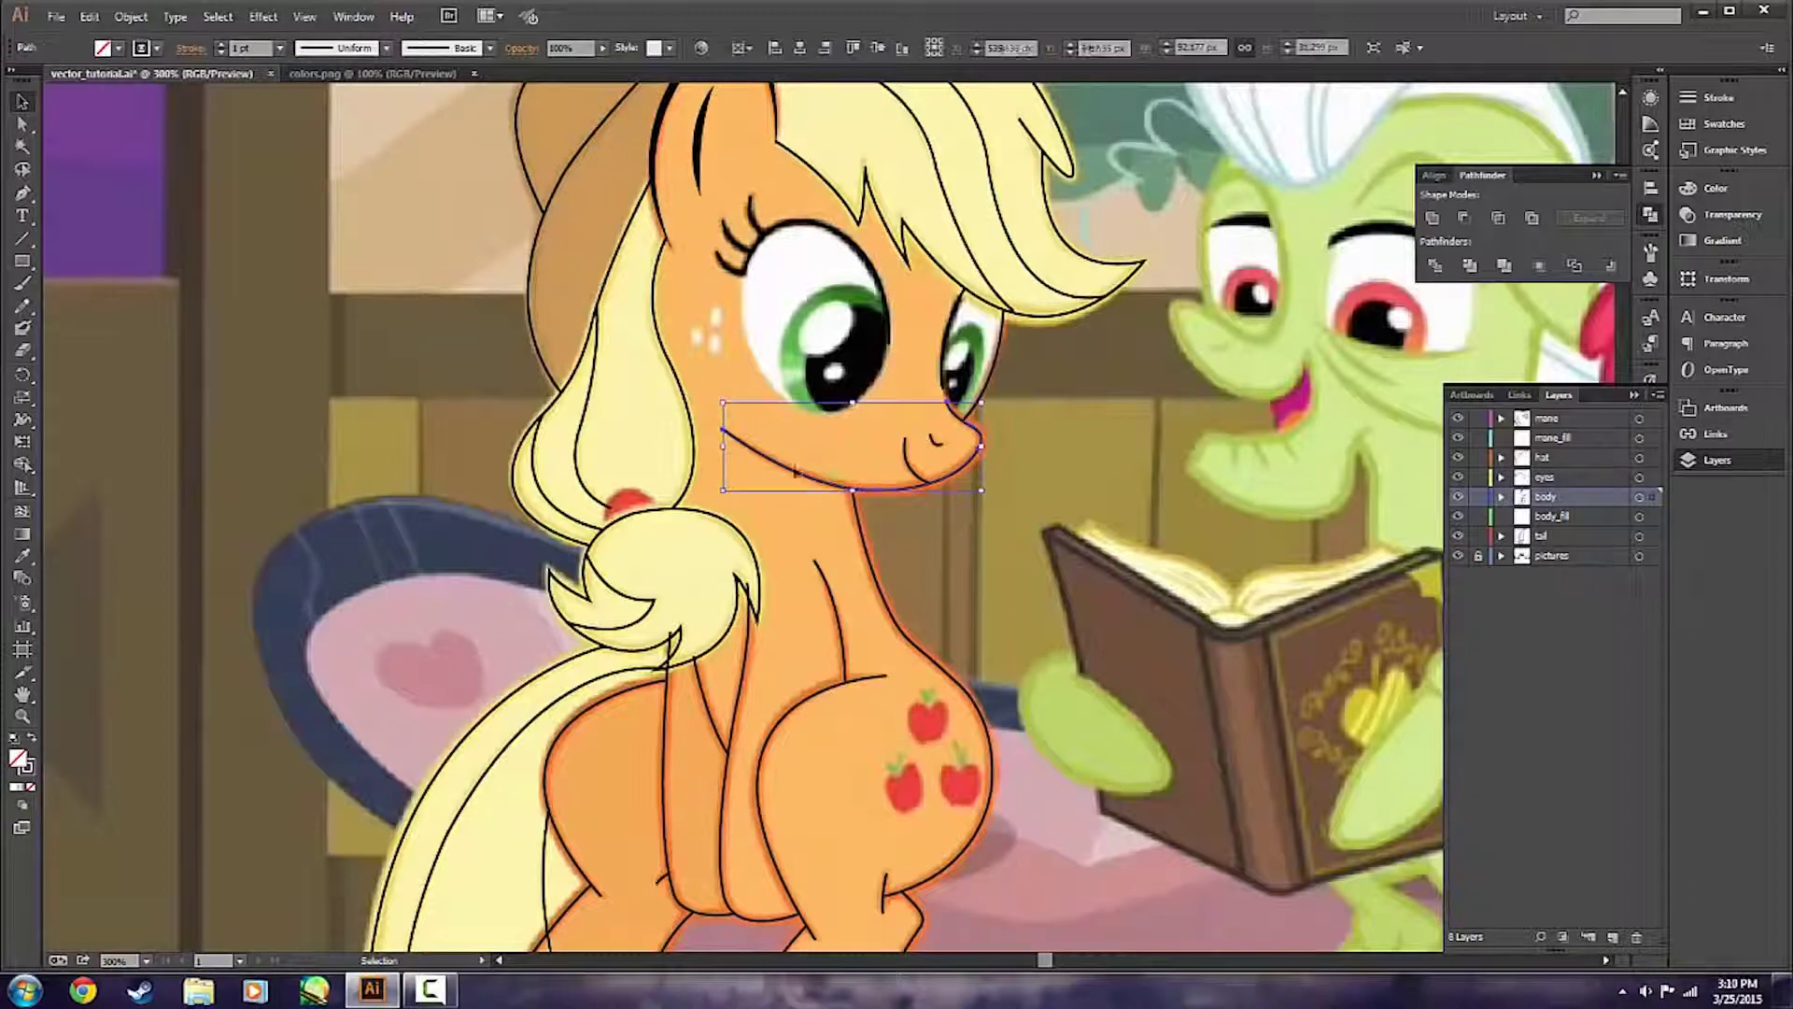
left_click(361, 49)
left_click(418, 51)
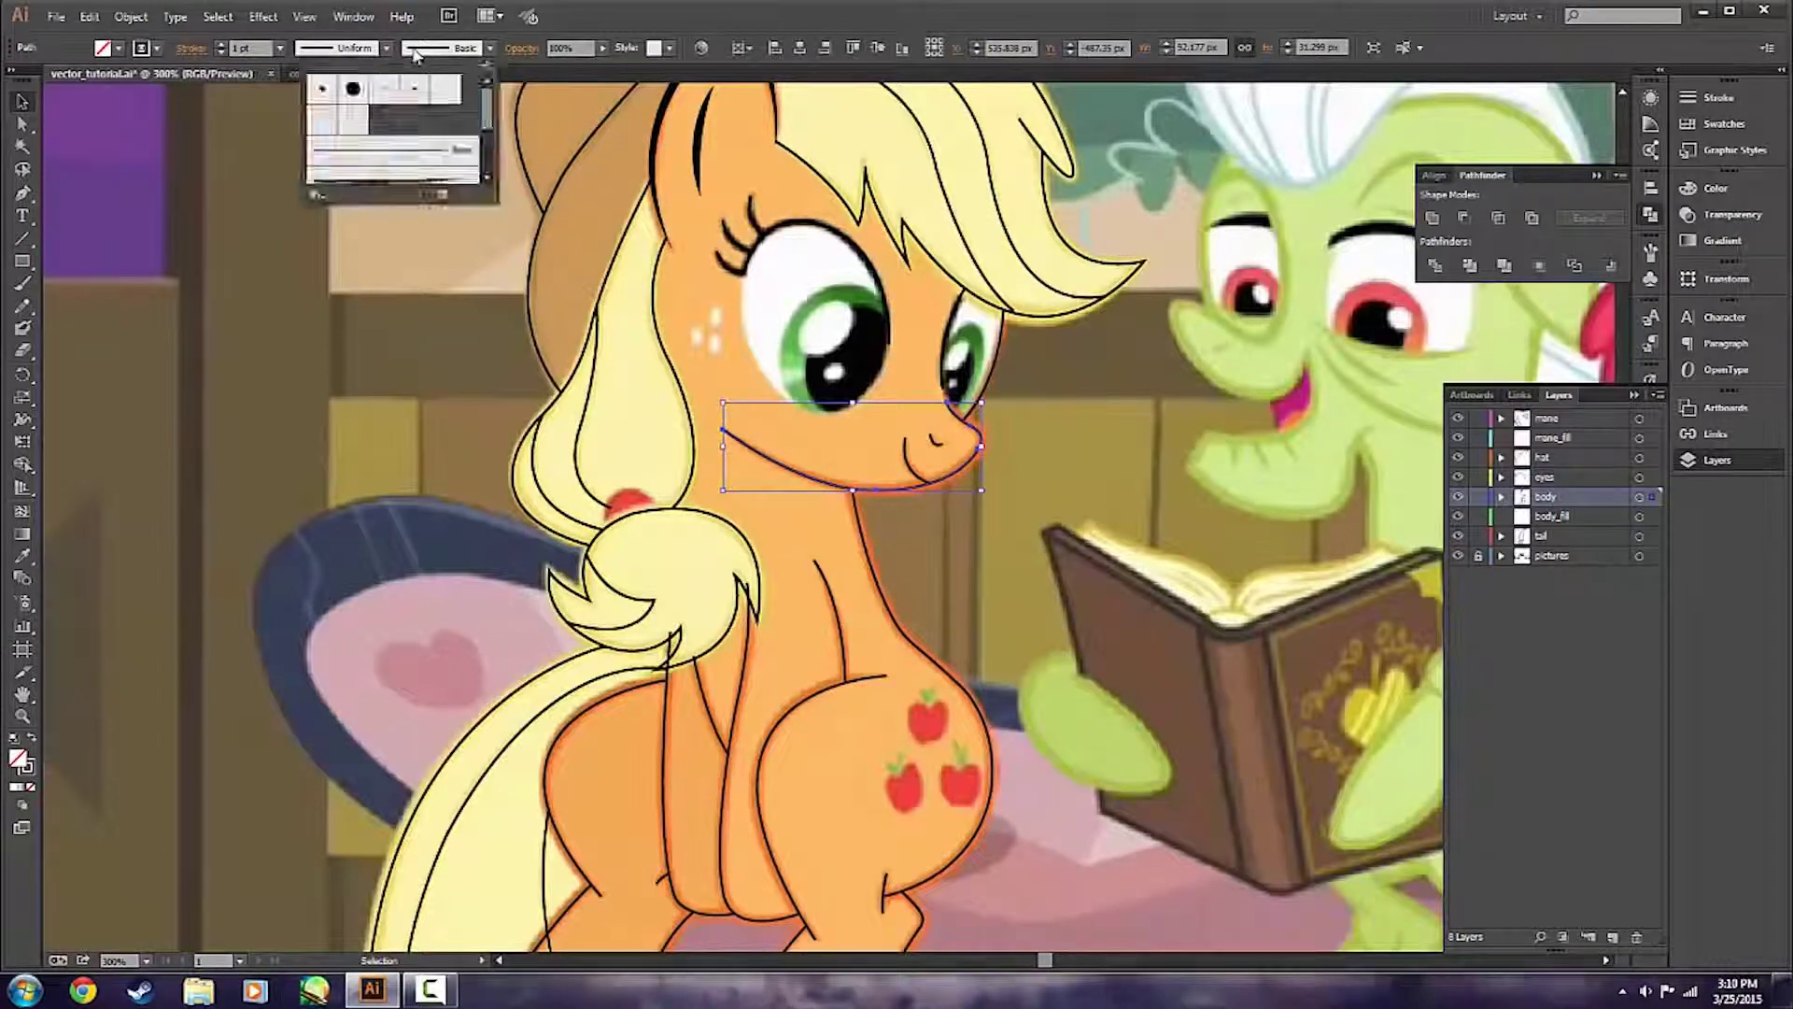
left_click(353, 119)
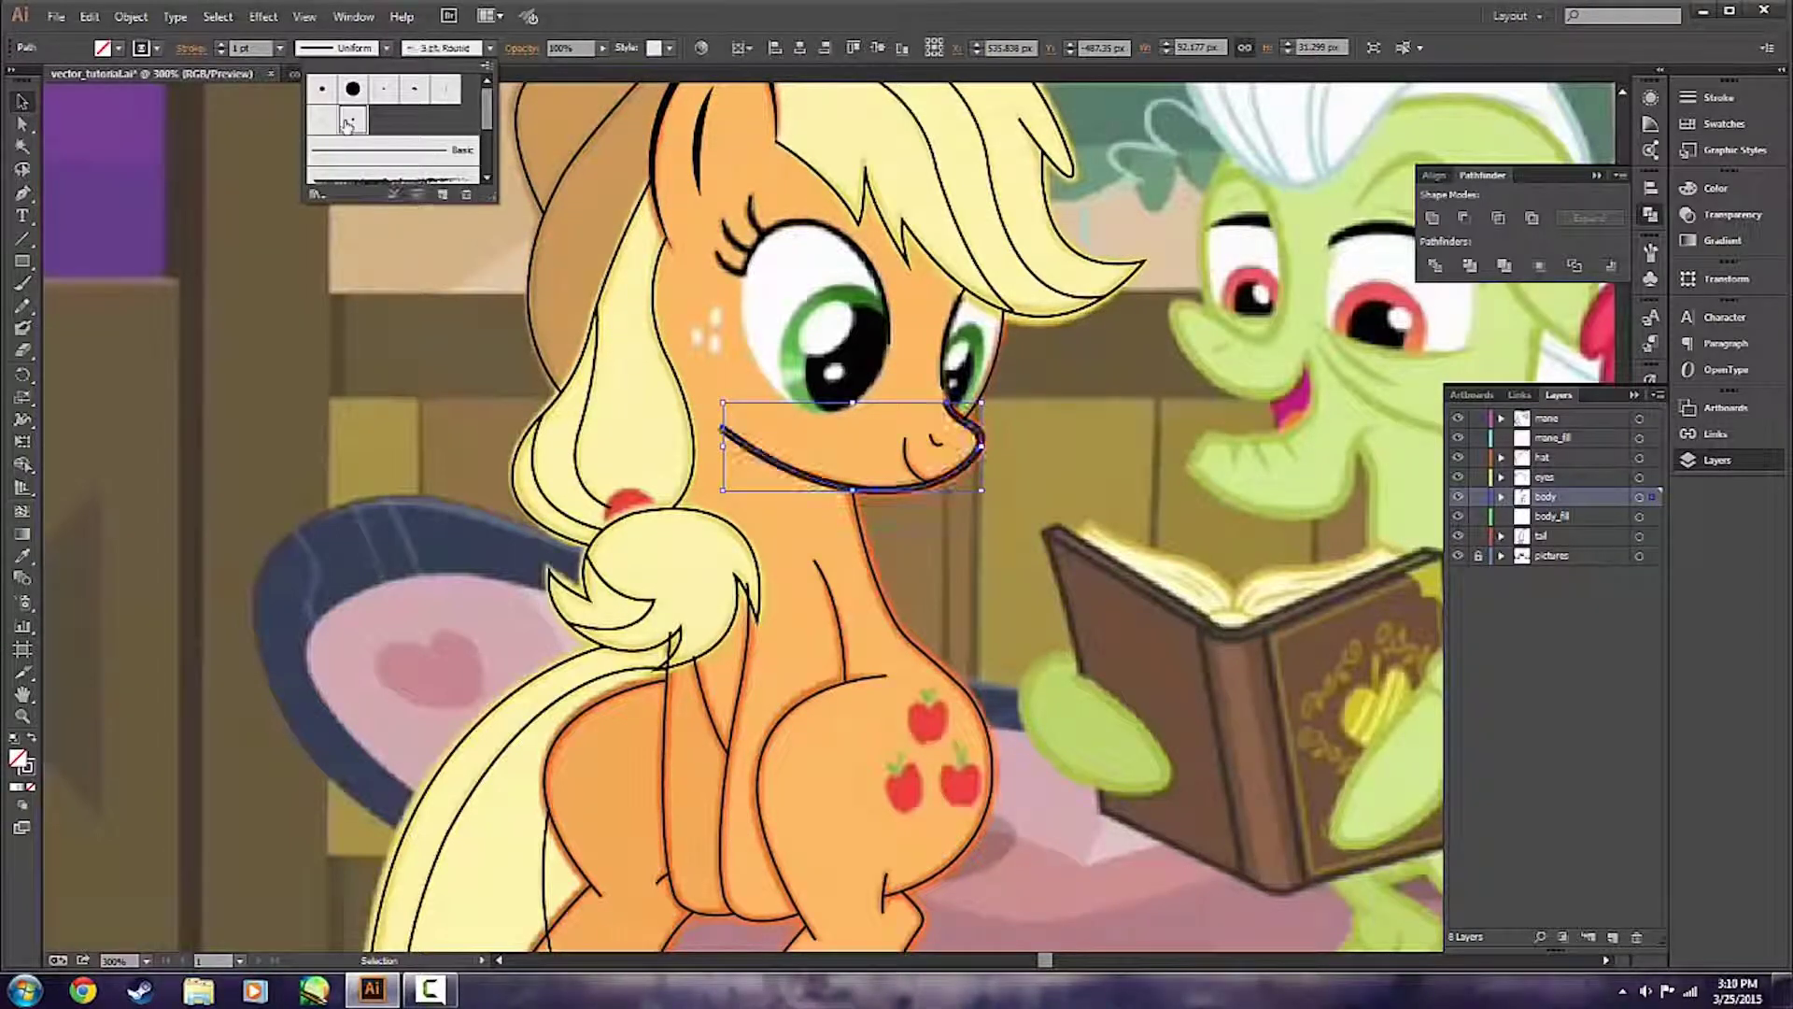
left_click(356, 344)
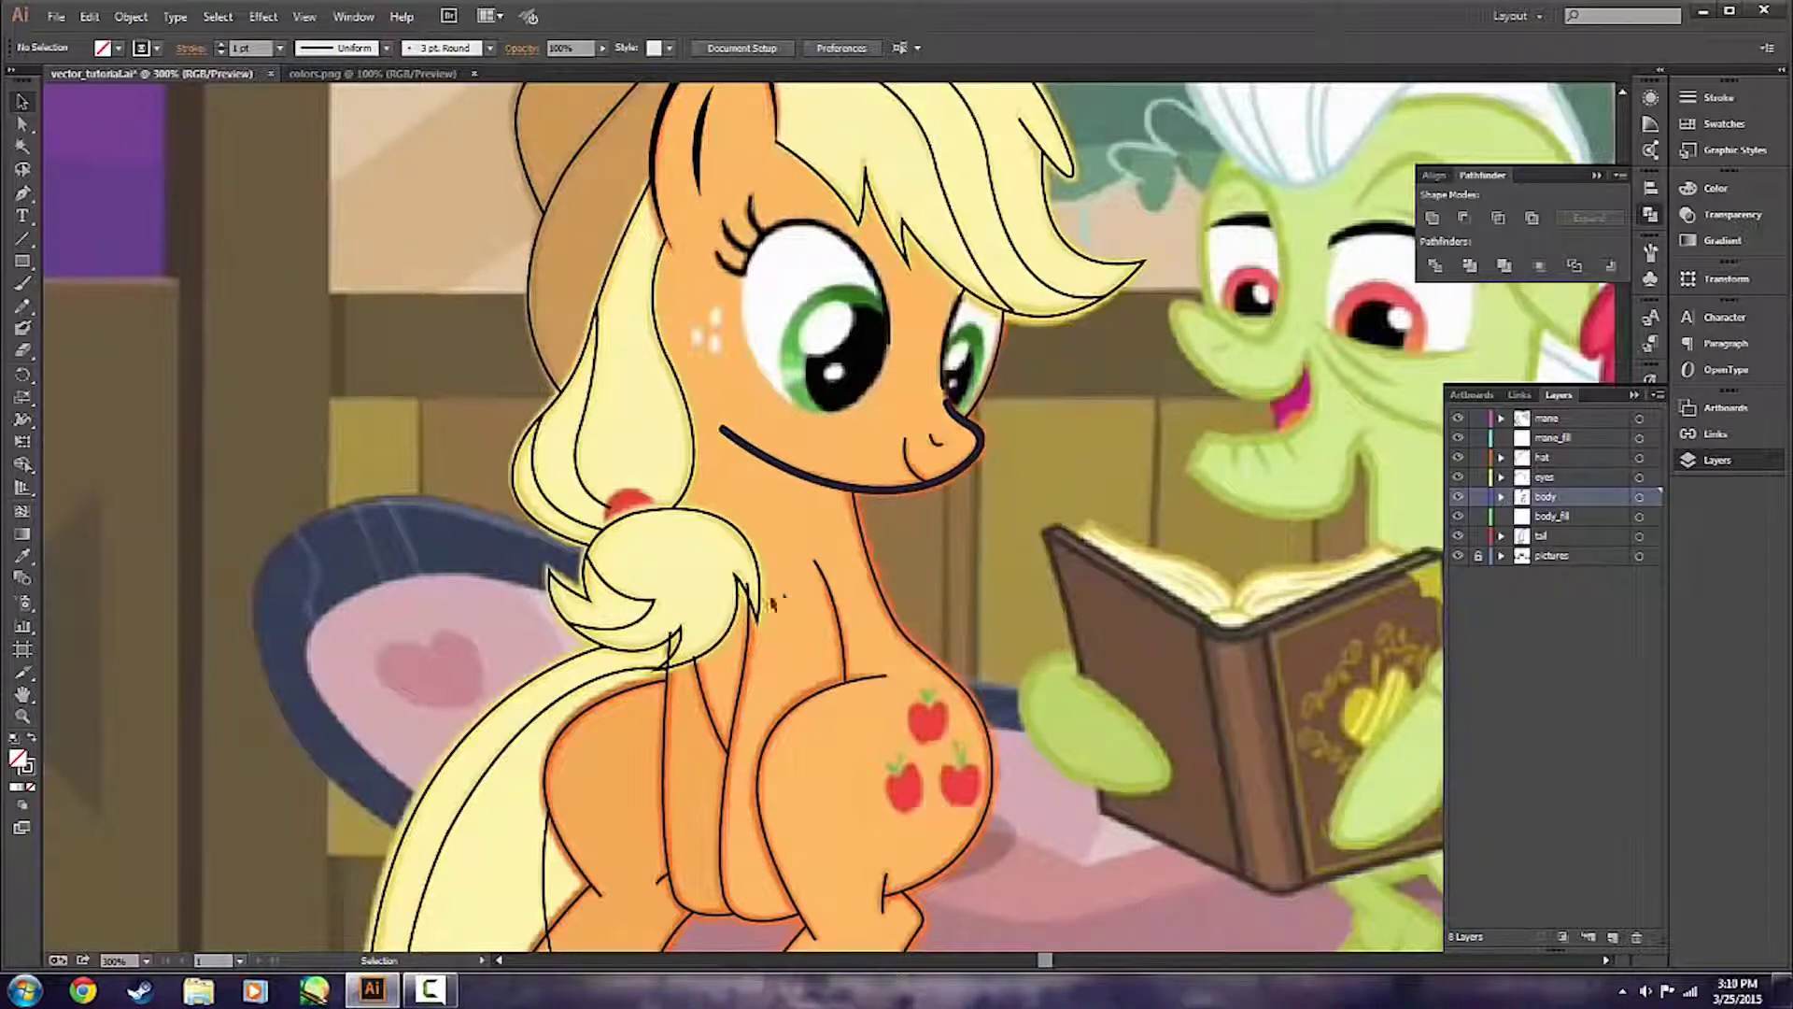
Try the 1 pt. Round and 3 pt. Round brushes on the outline of the tied mane's lower tuft.
left_click(747, 547)
left_click(489, 47)
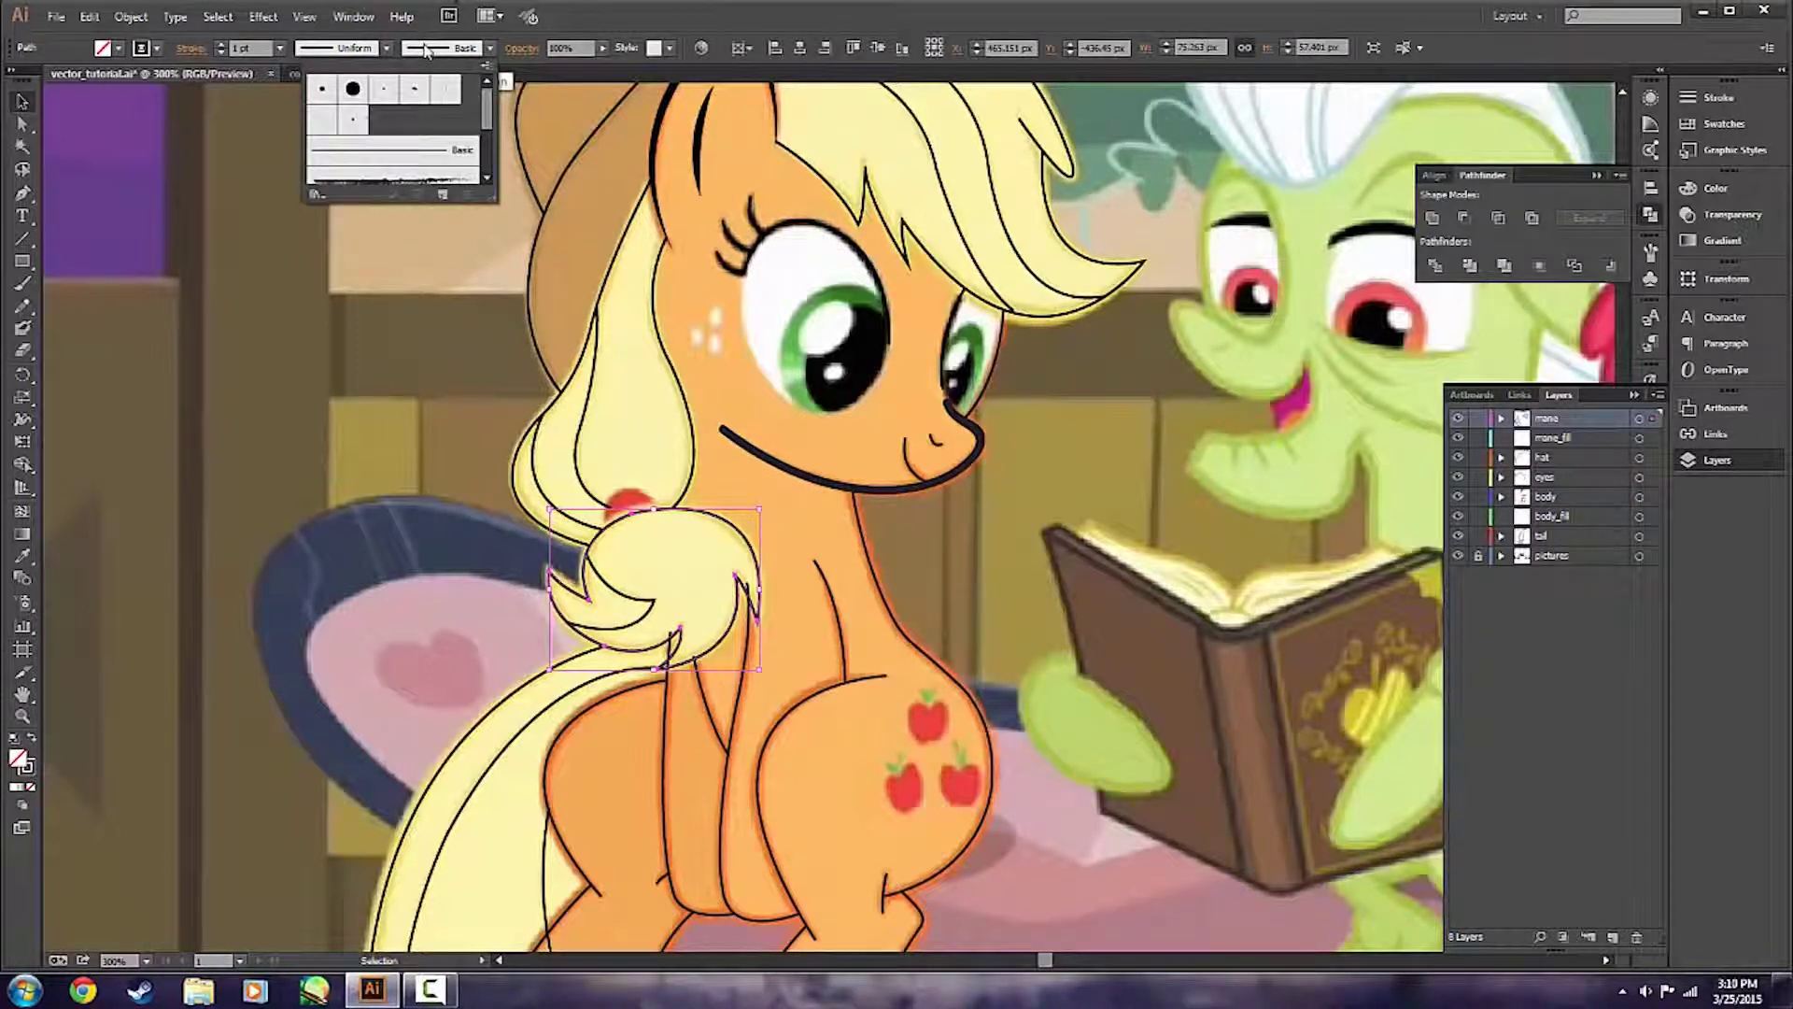
left_click(327, 121)
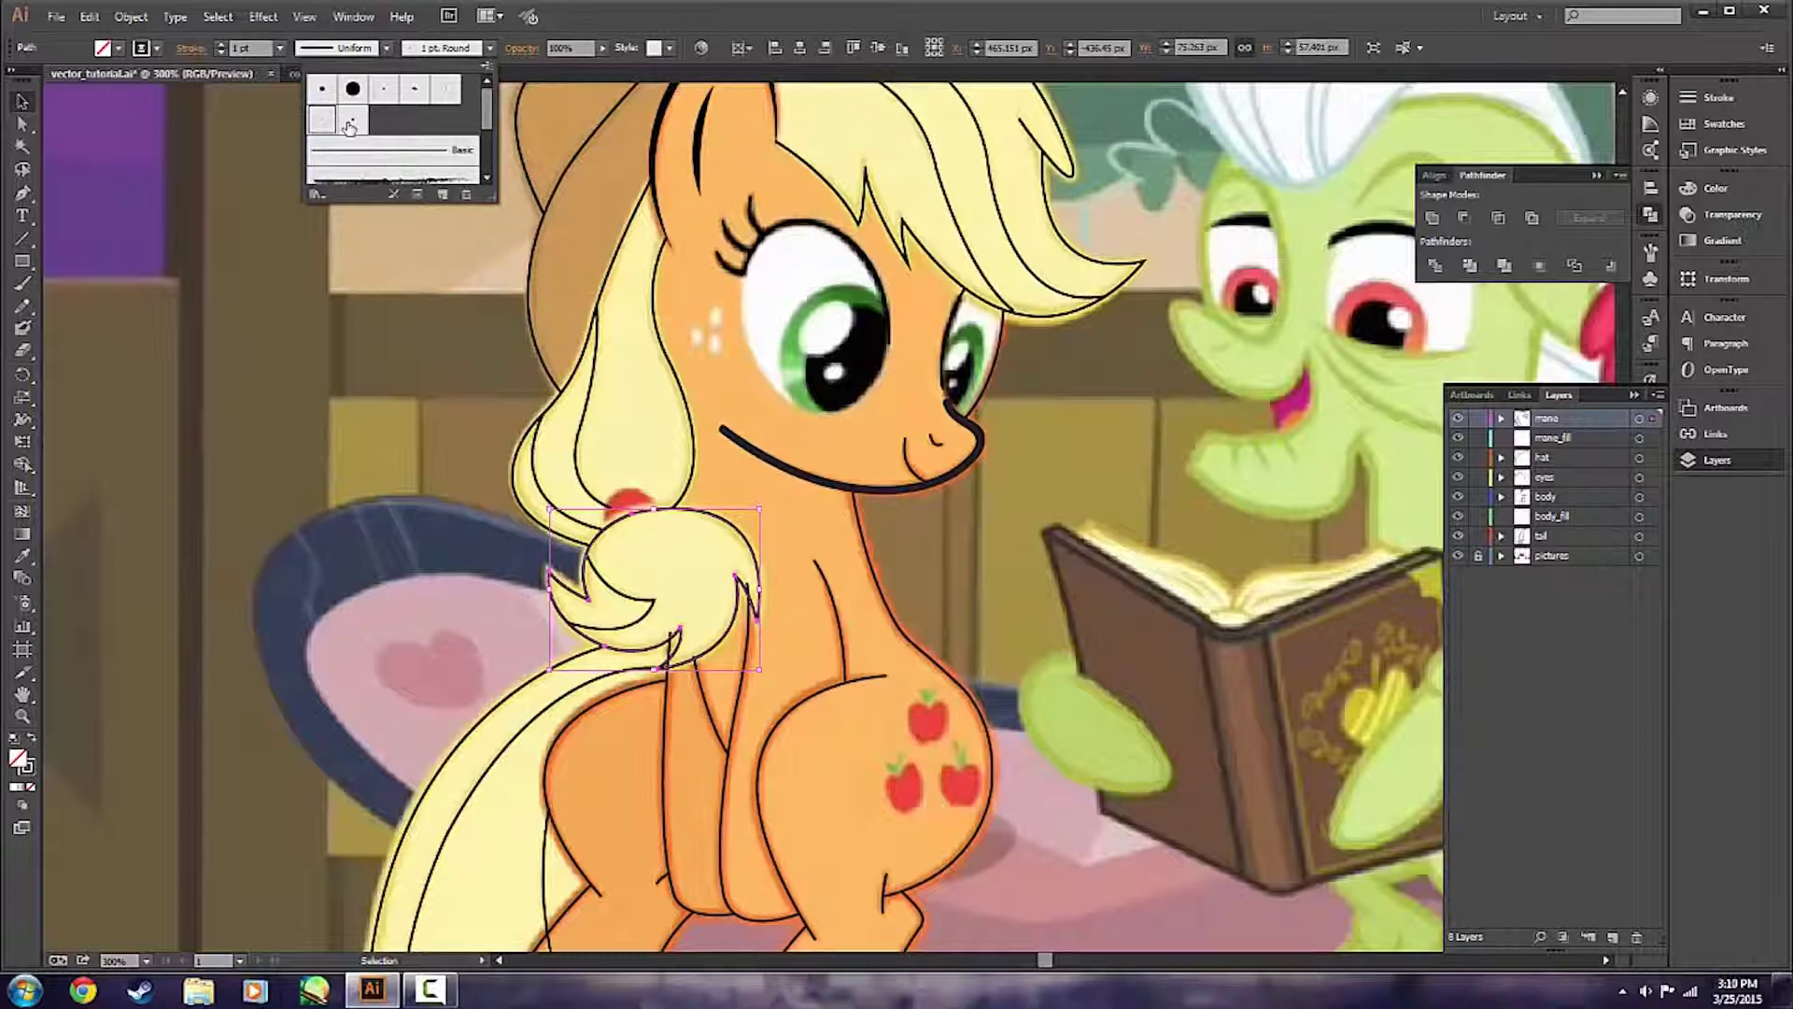
left_click(349, 126)
left_click(799, 768)
left_click(773, 481)
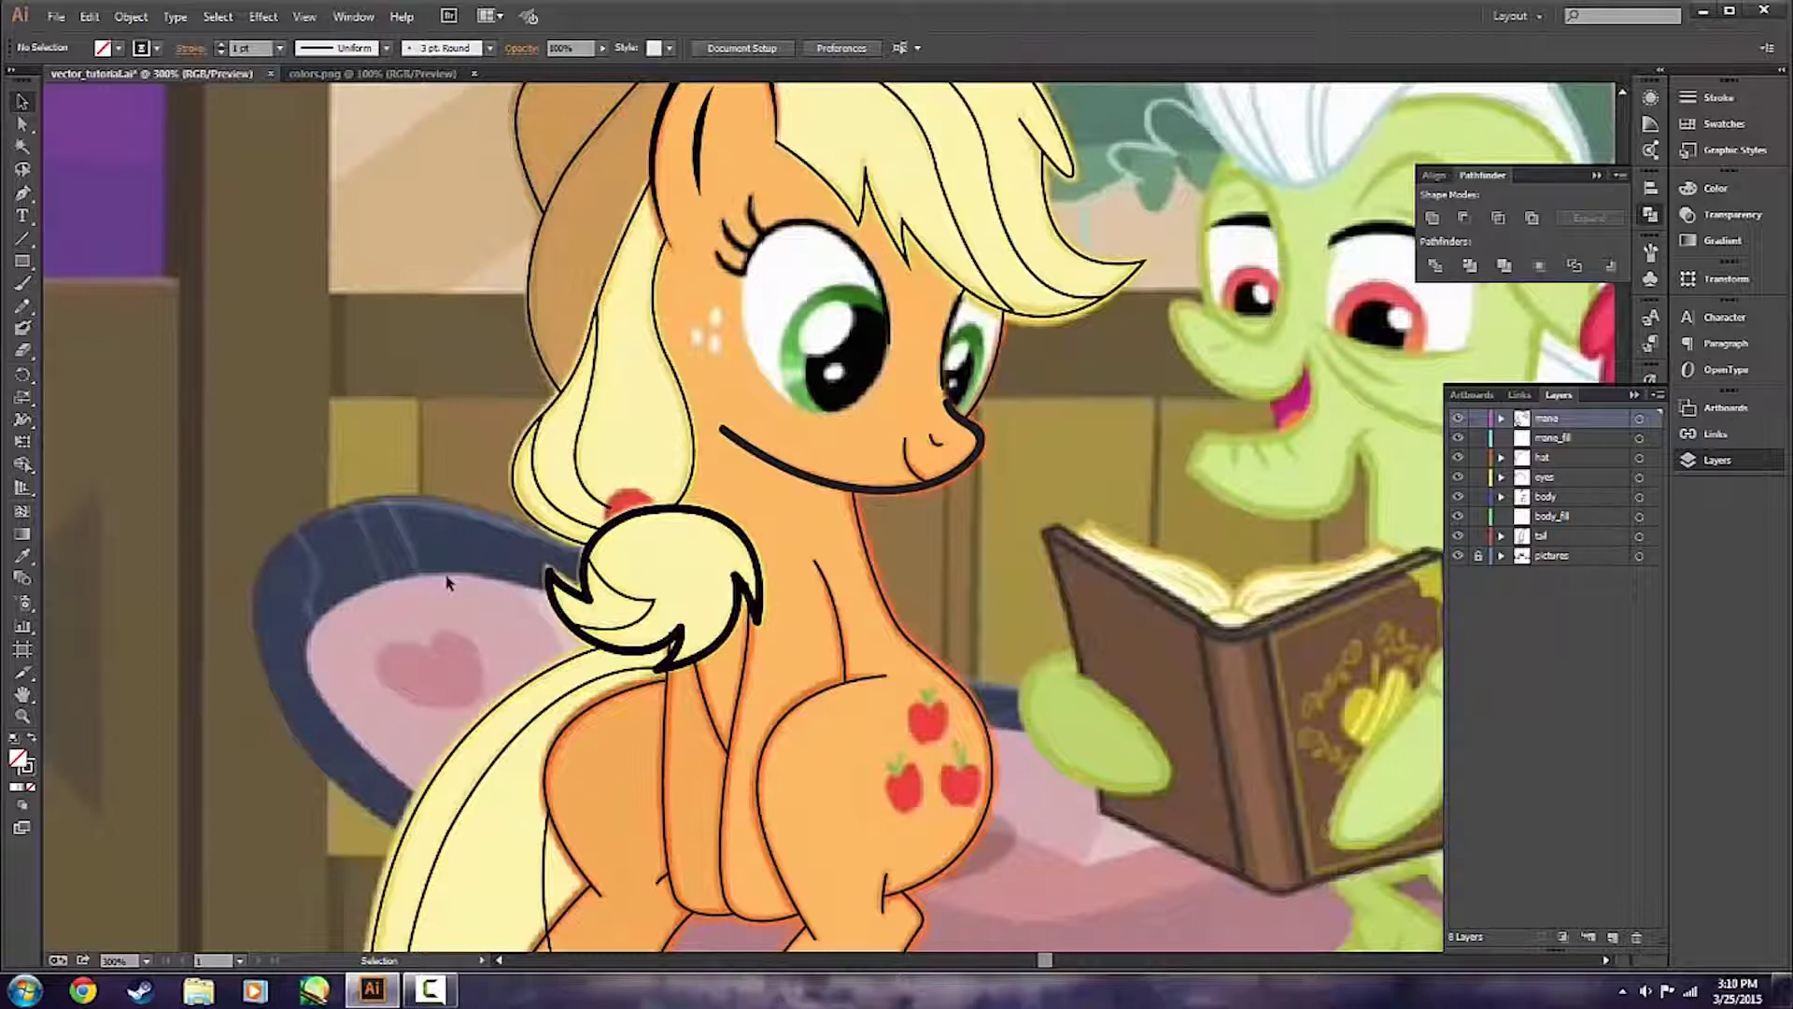
Undo the brush changes on the mane tuft and the jaw outline.
key("ctrl+z")
key("ctrl+z")
key("ctrl+z")
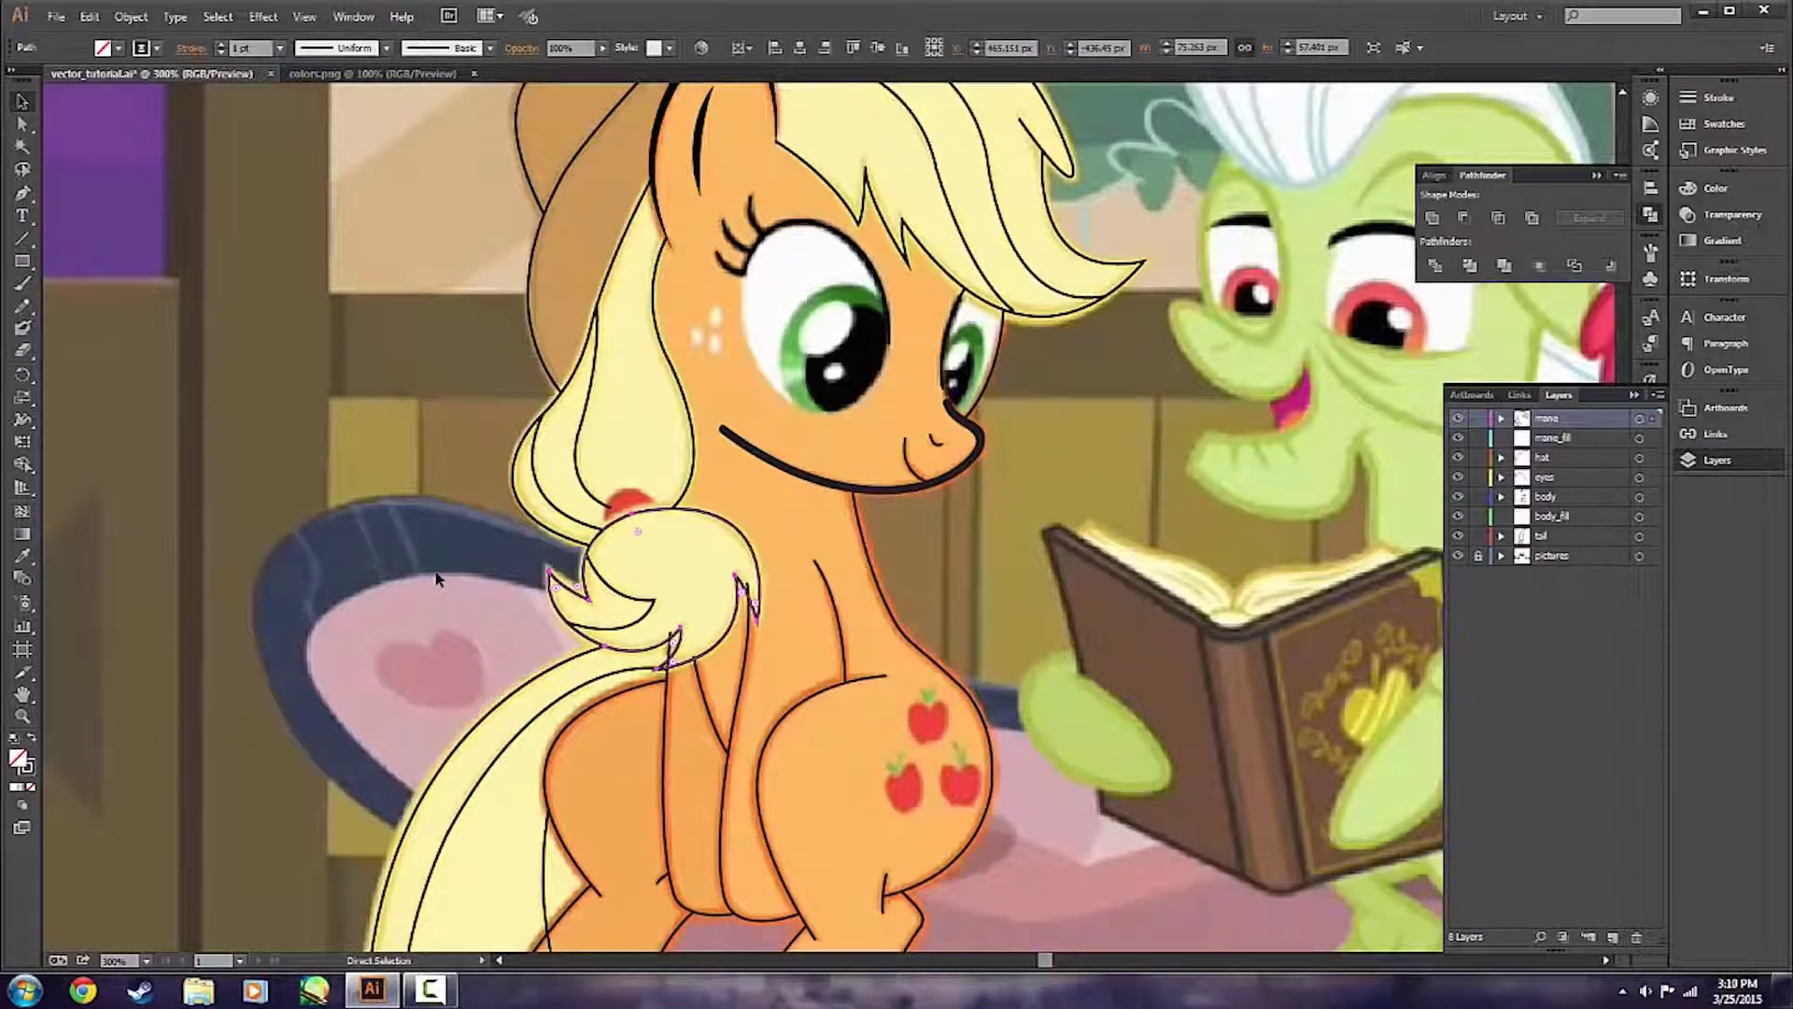
key("ctrl+z")
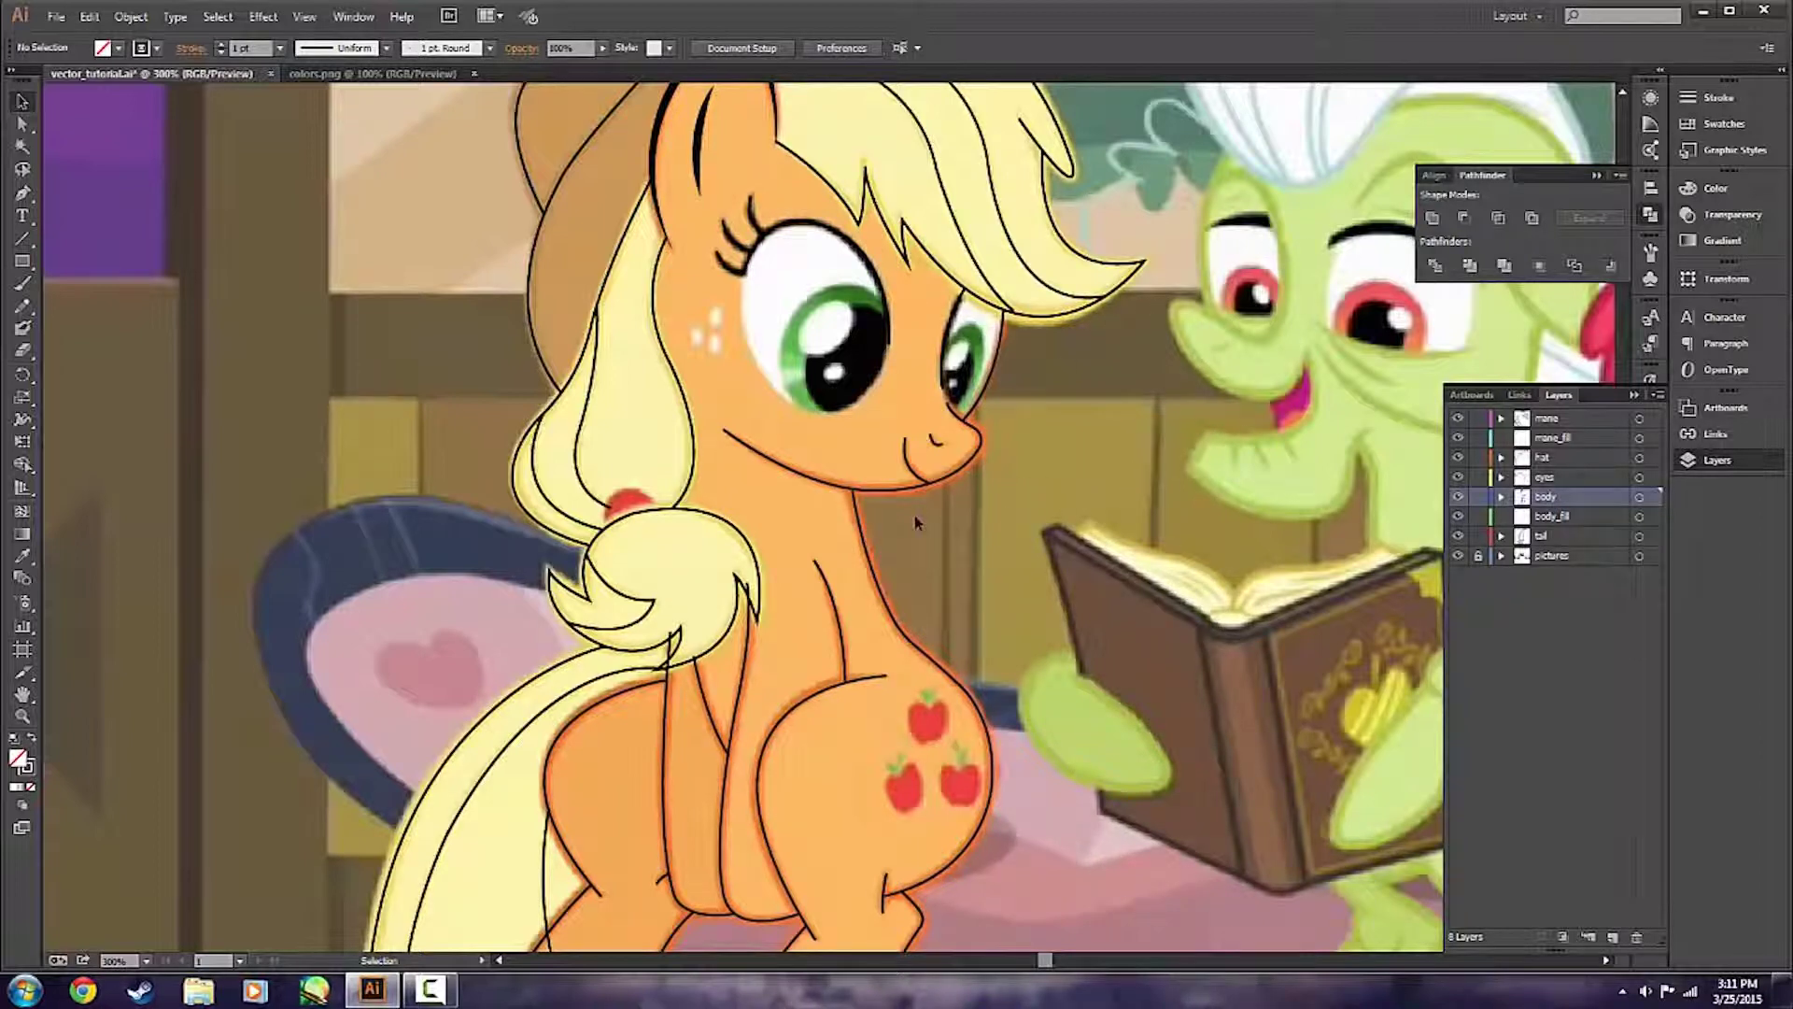
Try the 3 pt. Round brush on the small nostril path, and return it to the Basic brush.
left_click(934, 439)
left_click(487, 47)
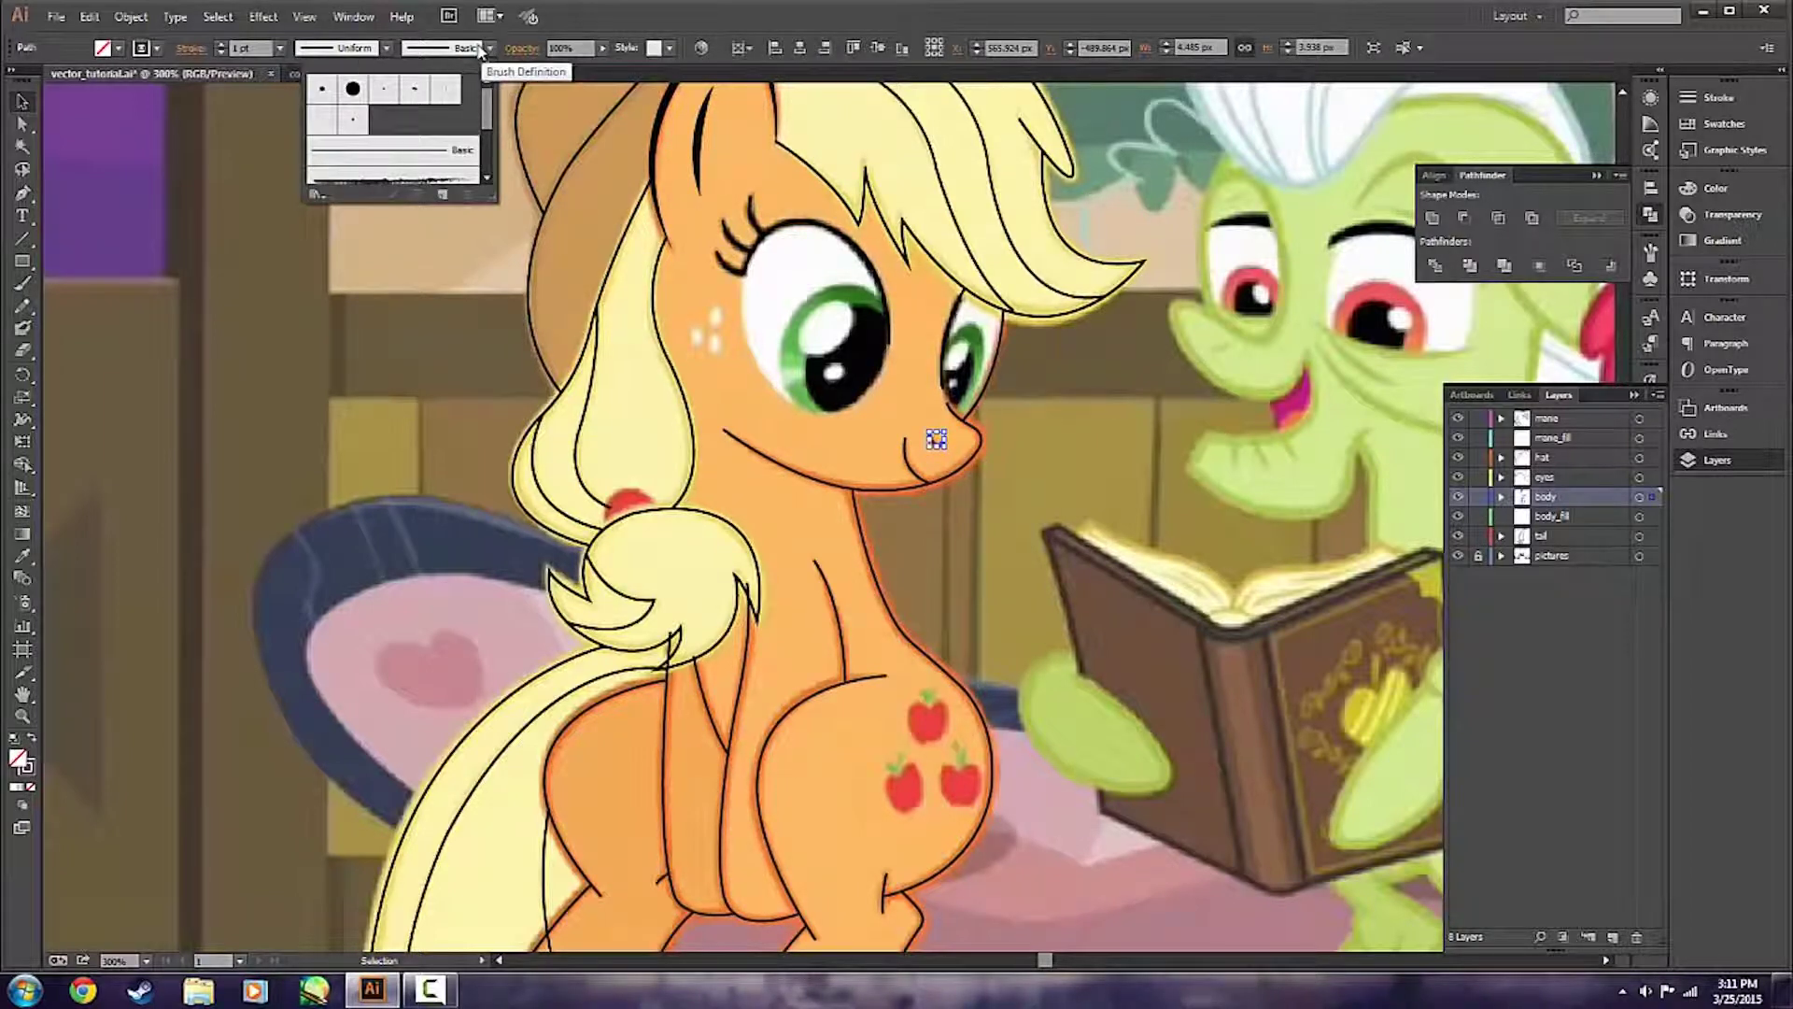
left_click(352, 118)
left_click(386, 47)
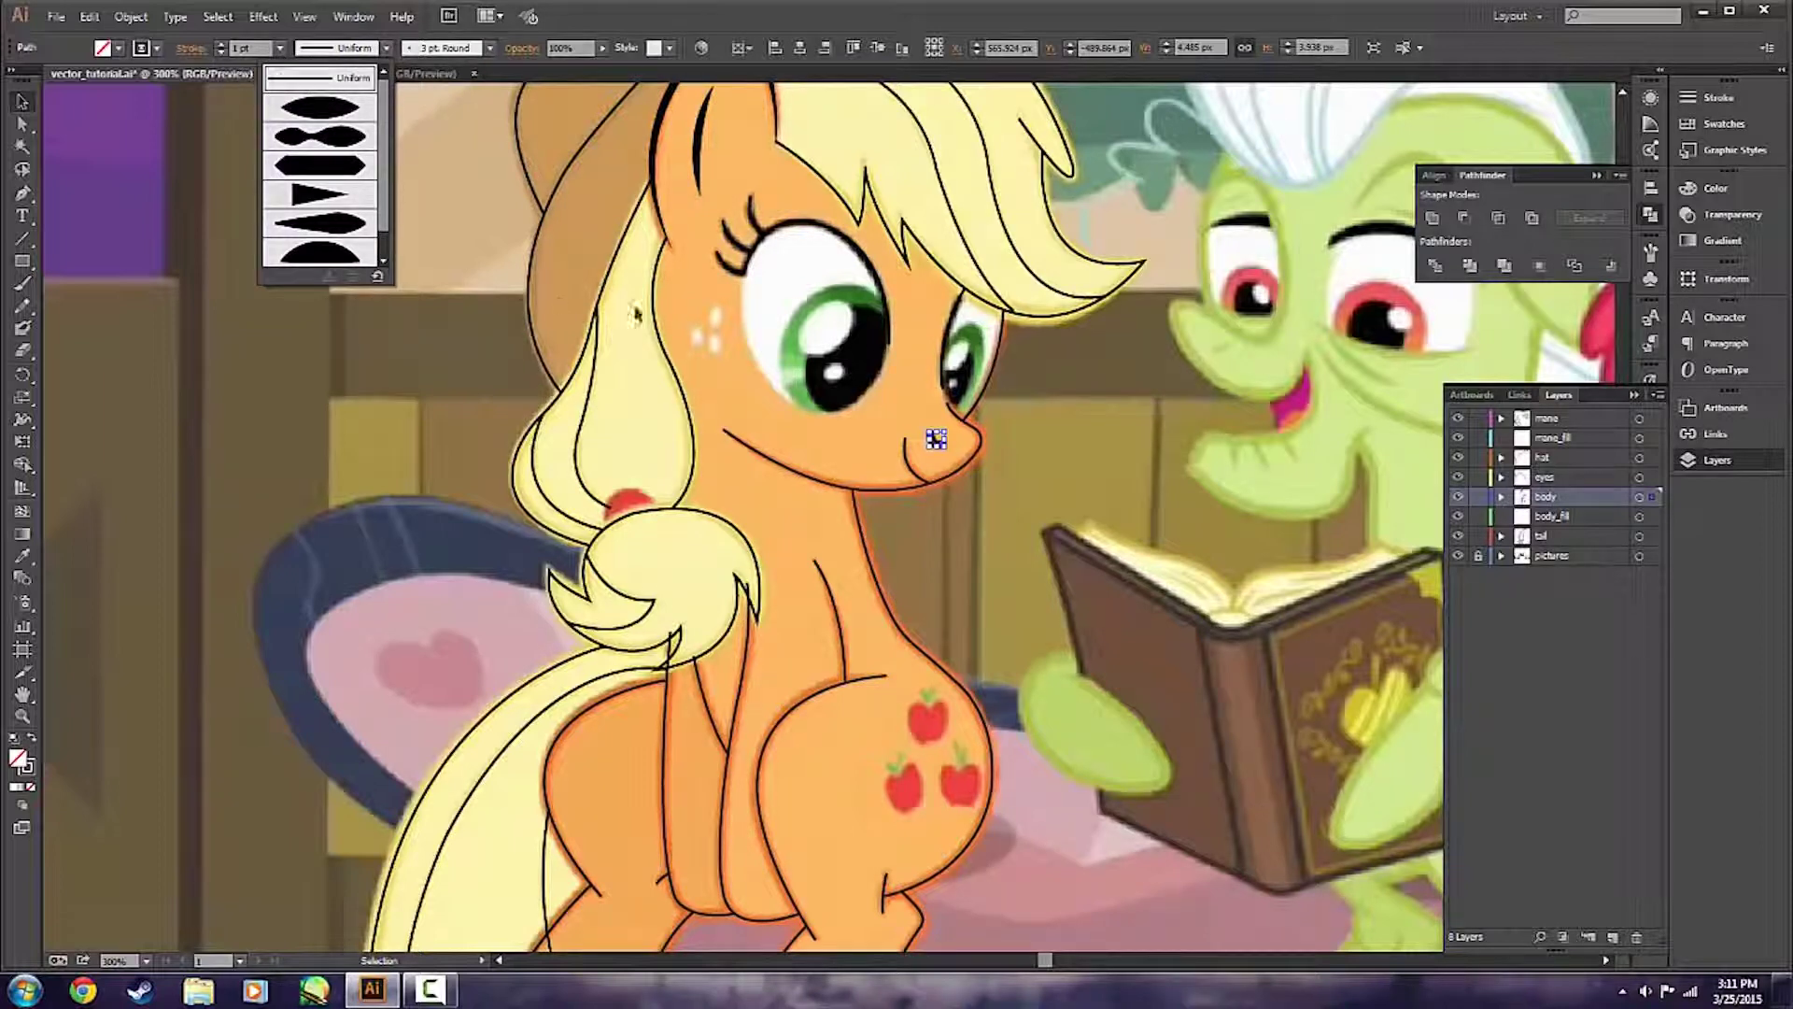
left_click(430, 49)
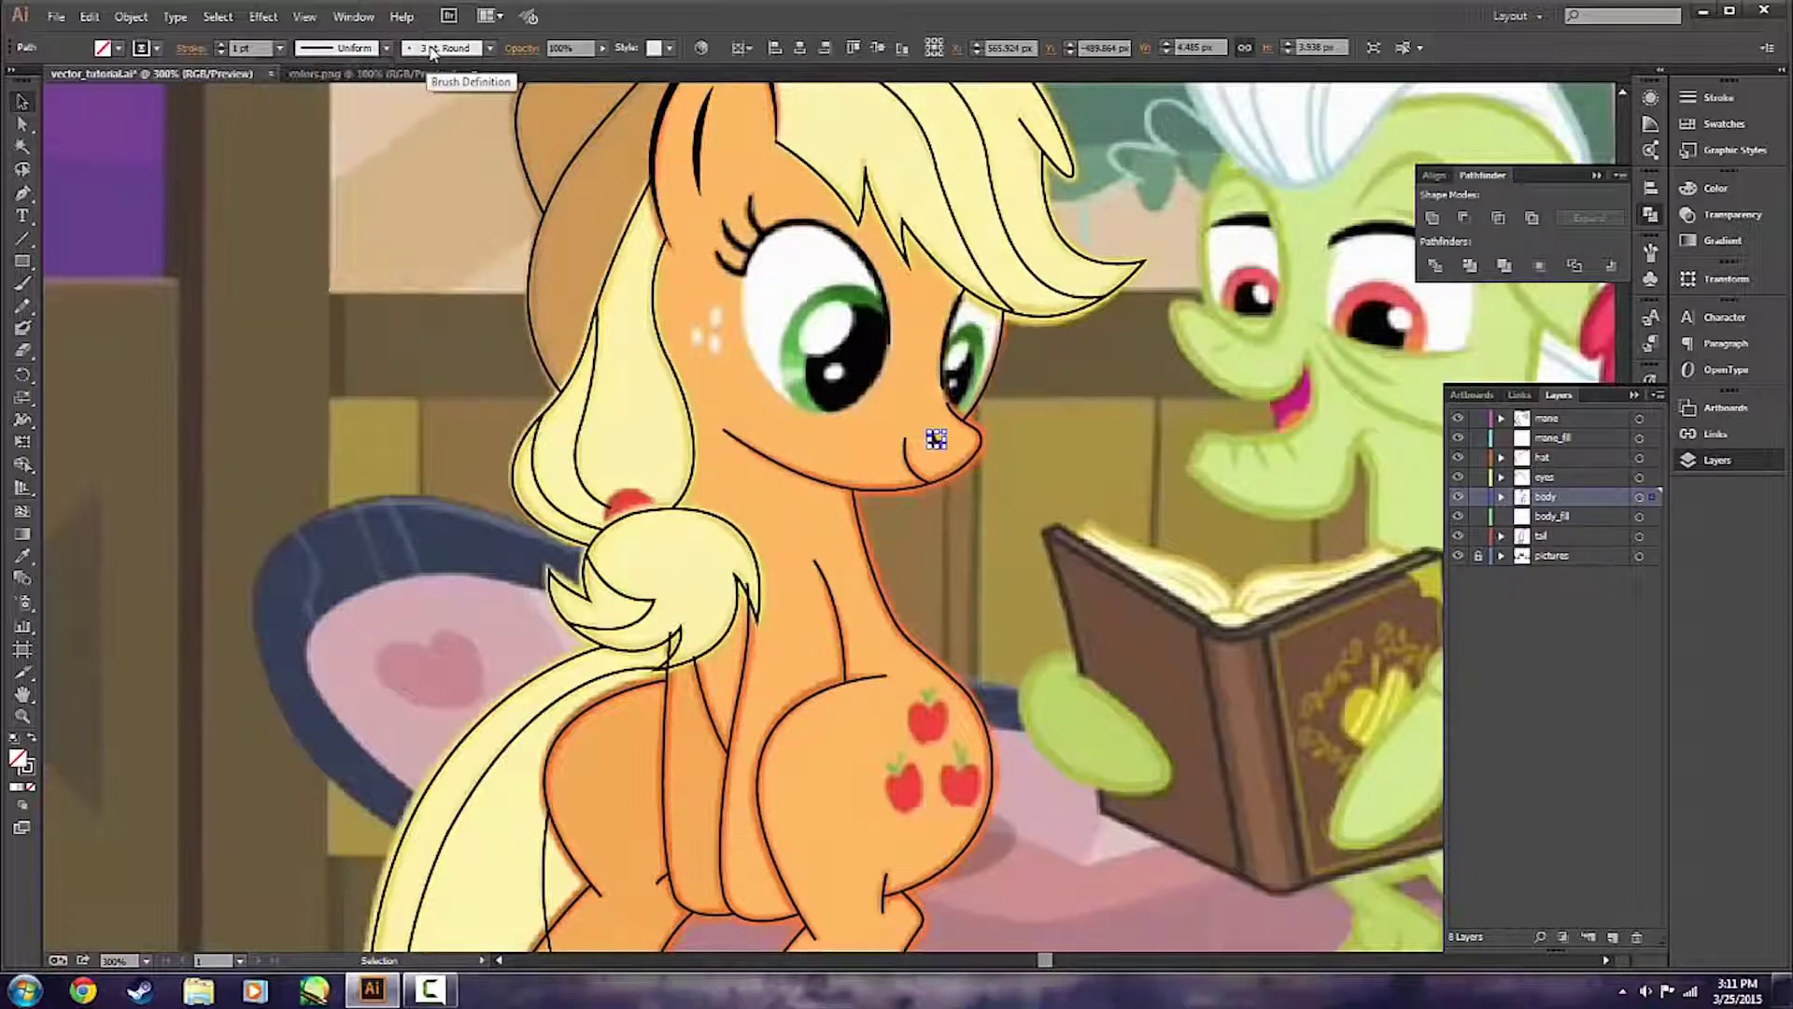
left_click(431, 52)
left_click(381, 149)
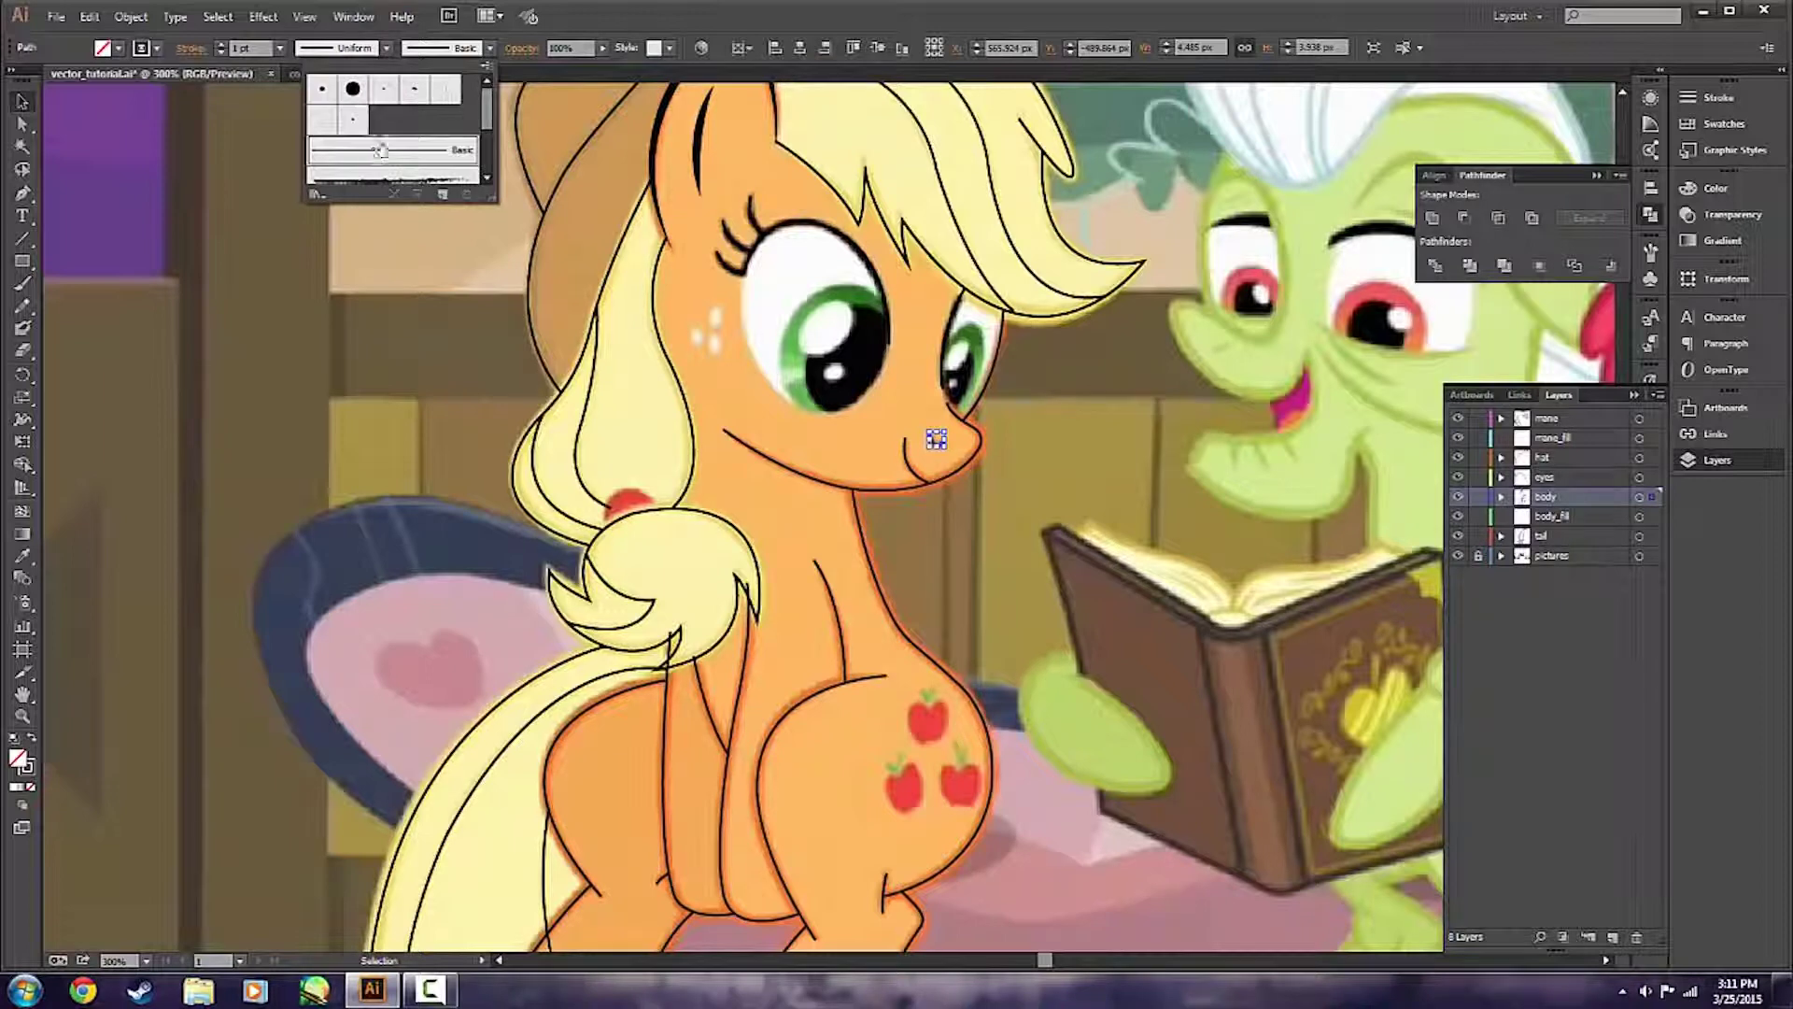
Apply the elliptical Width Profile 1 to the nostril path and deselect it.
left_click(383, 48)
left_click(322, 107)
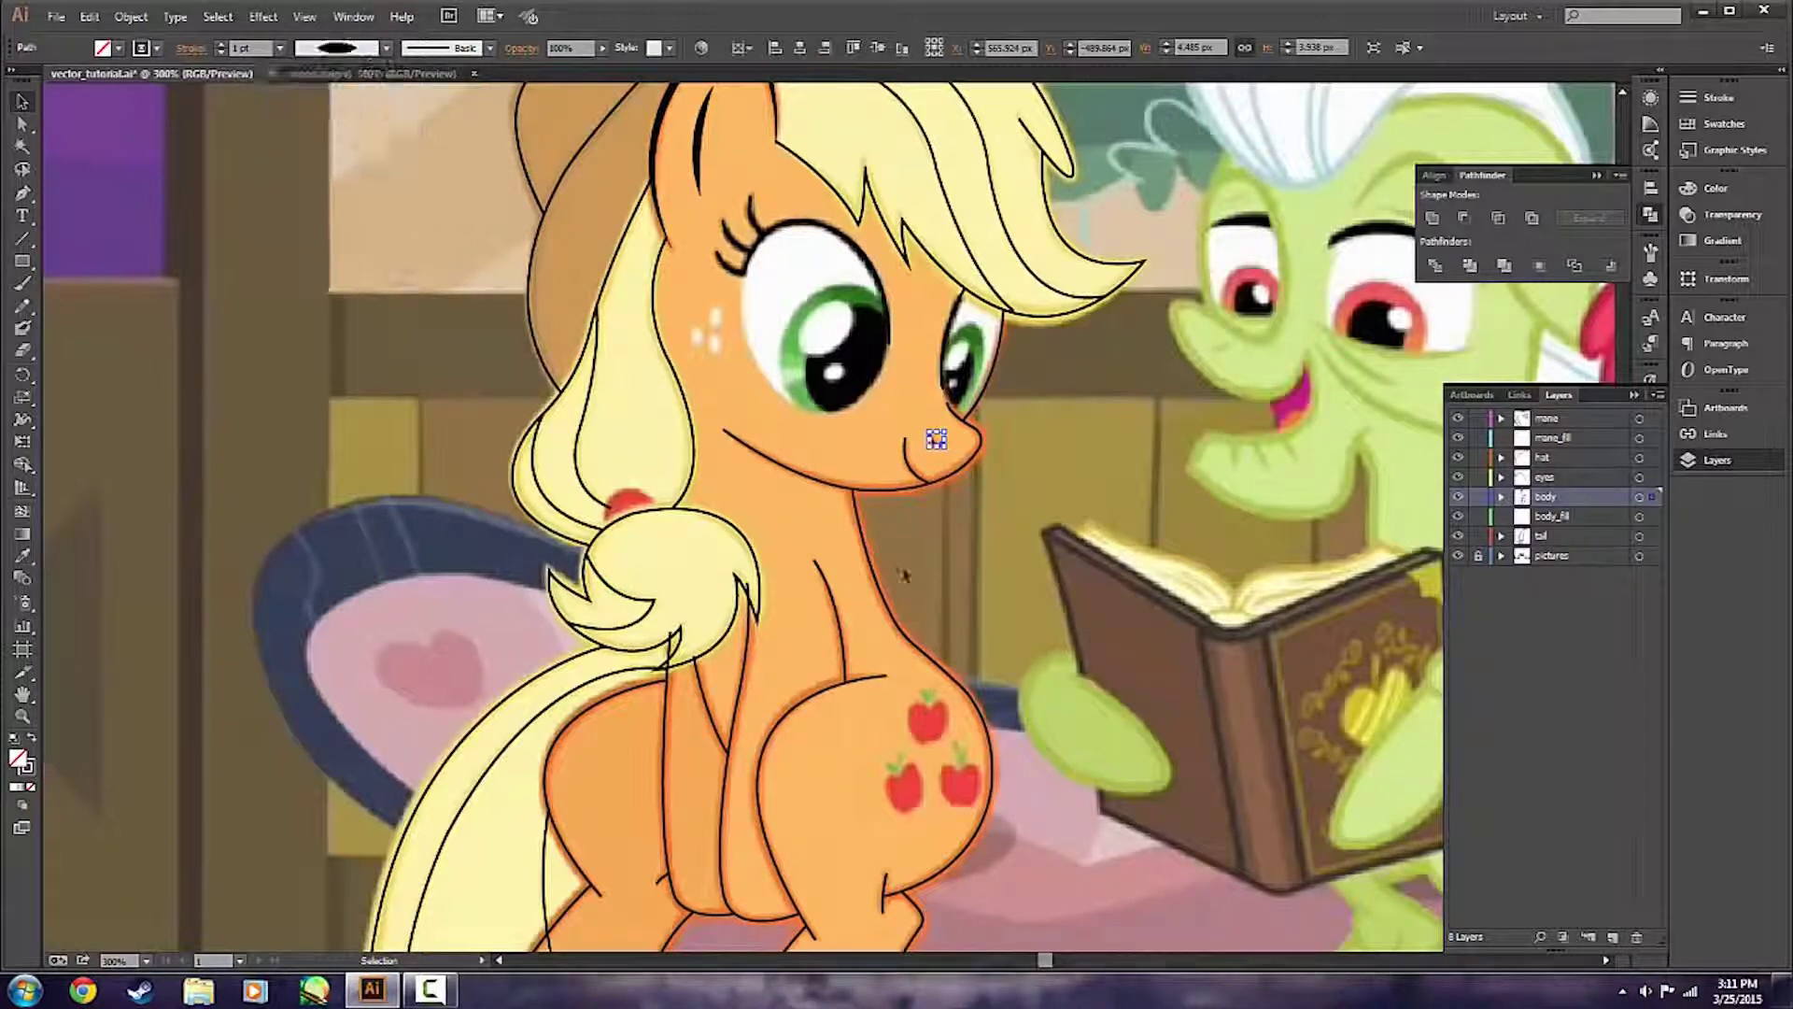
left_click(903, 574)
Apply Width Profile 4 to the curved mouth line and increase its stroke weight.
scroll(976, 467, "up", 1)
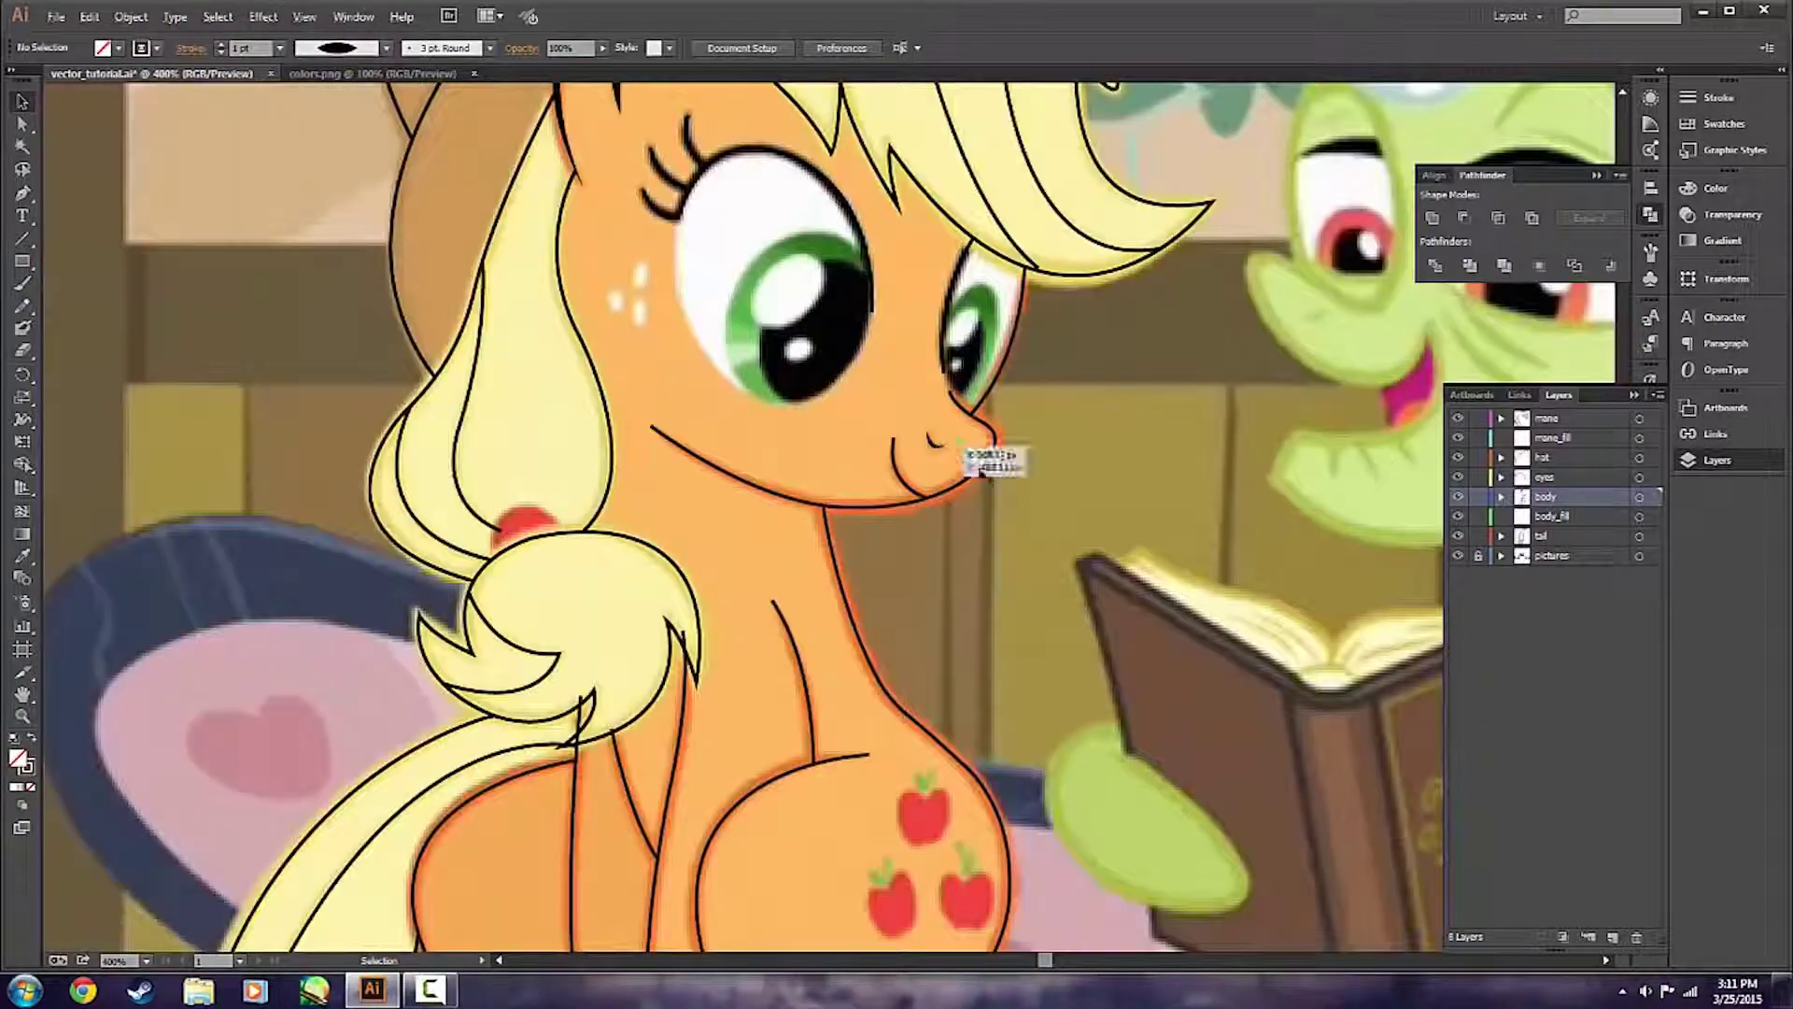
scroll(981, 468, "up", 2)
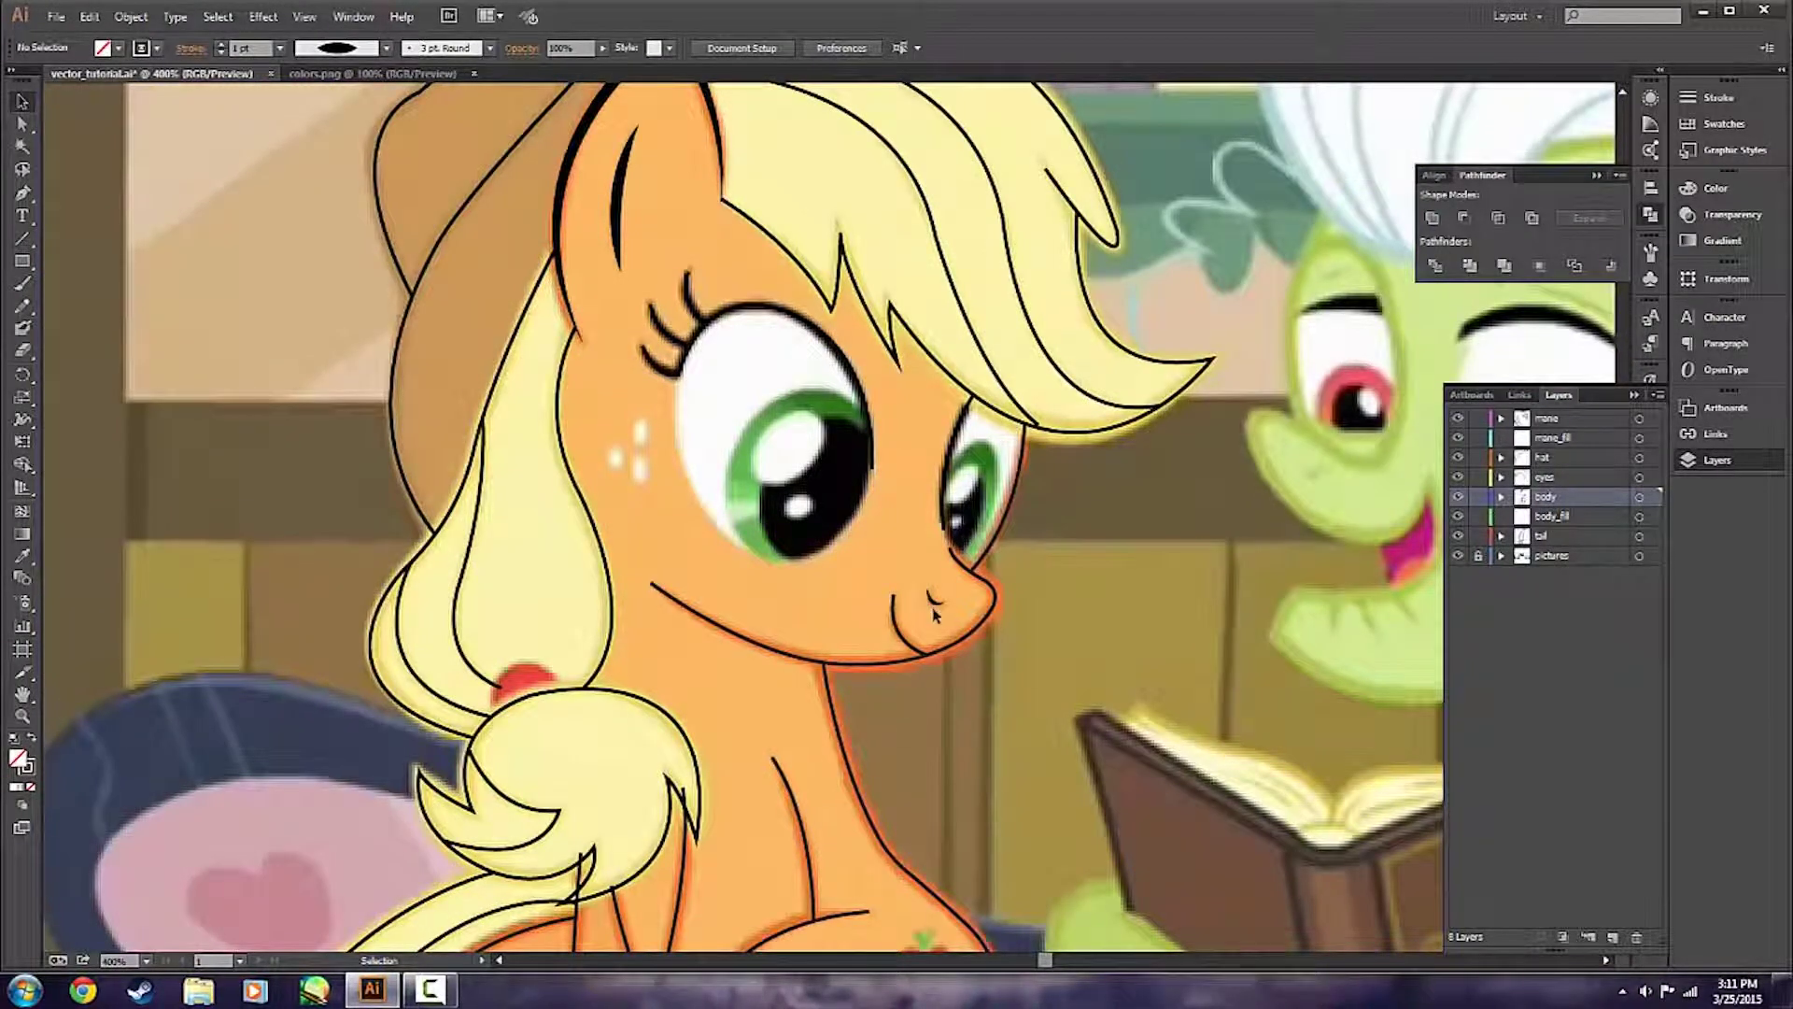
left_click(907, 628)
scroll(906, 628, "down", 1)
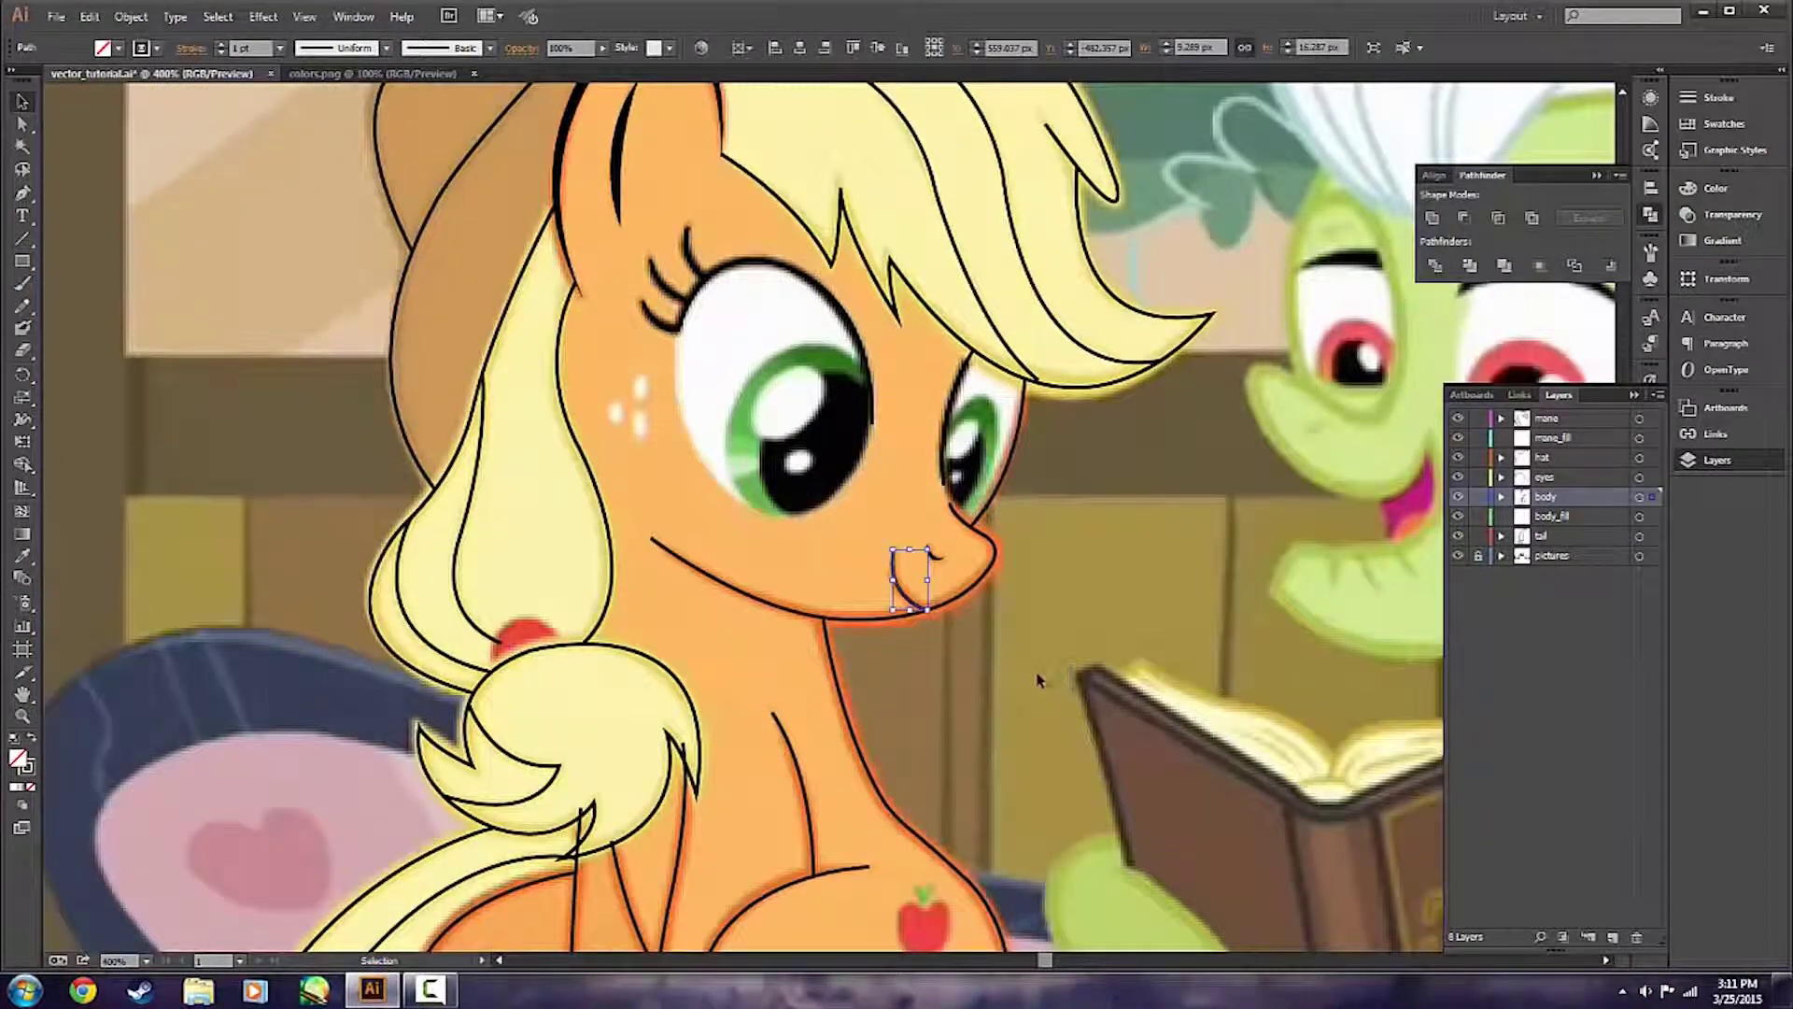
left_click(331, 53)
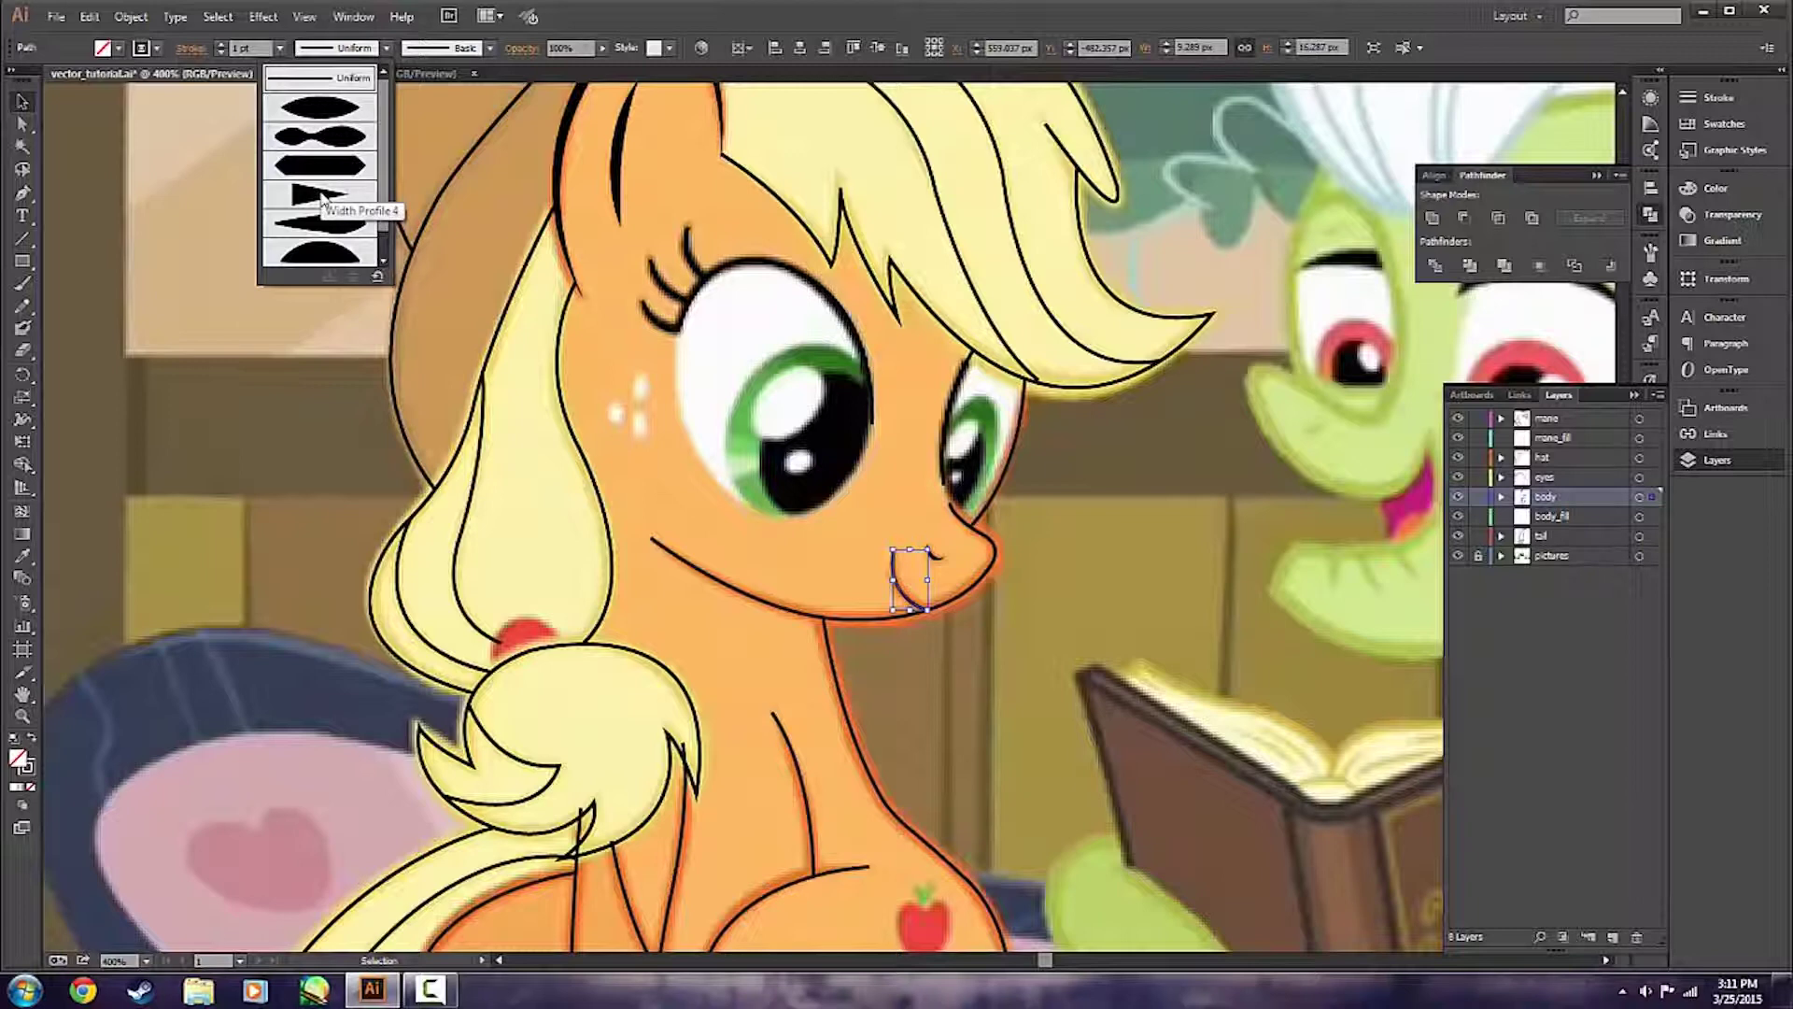
left_click(322, 198)
left_click(916, 648)
left_click(893, 594)
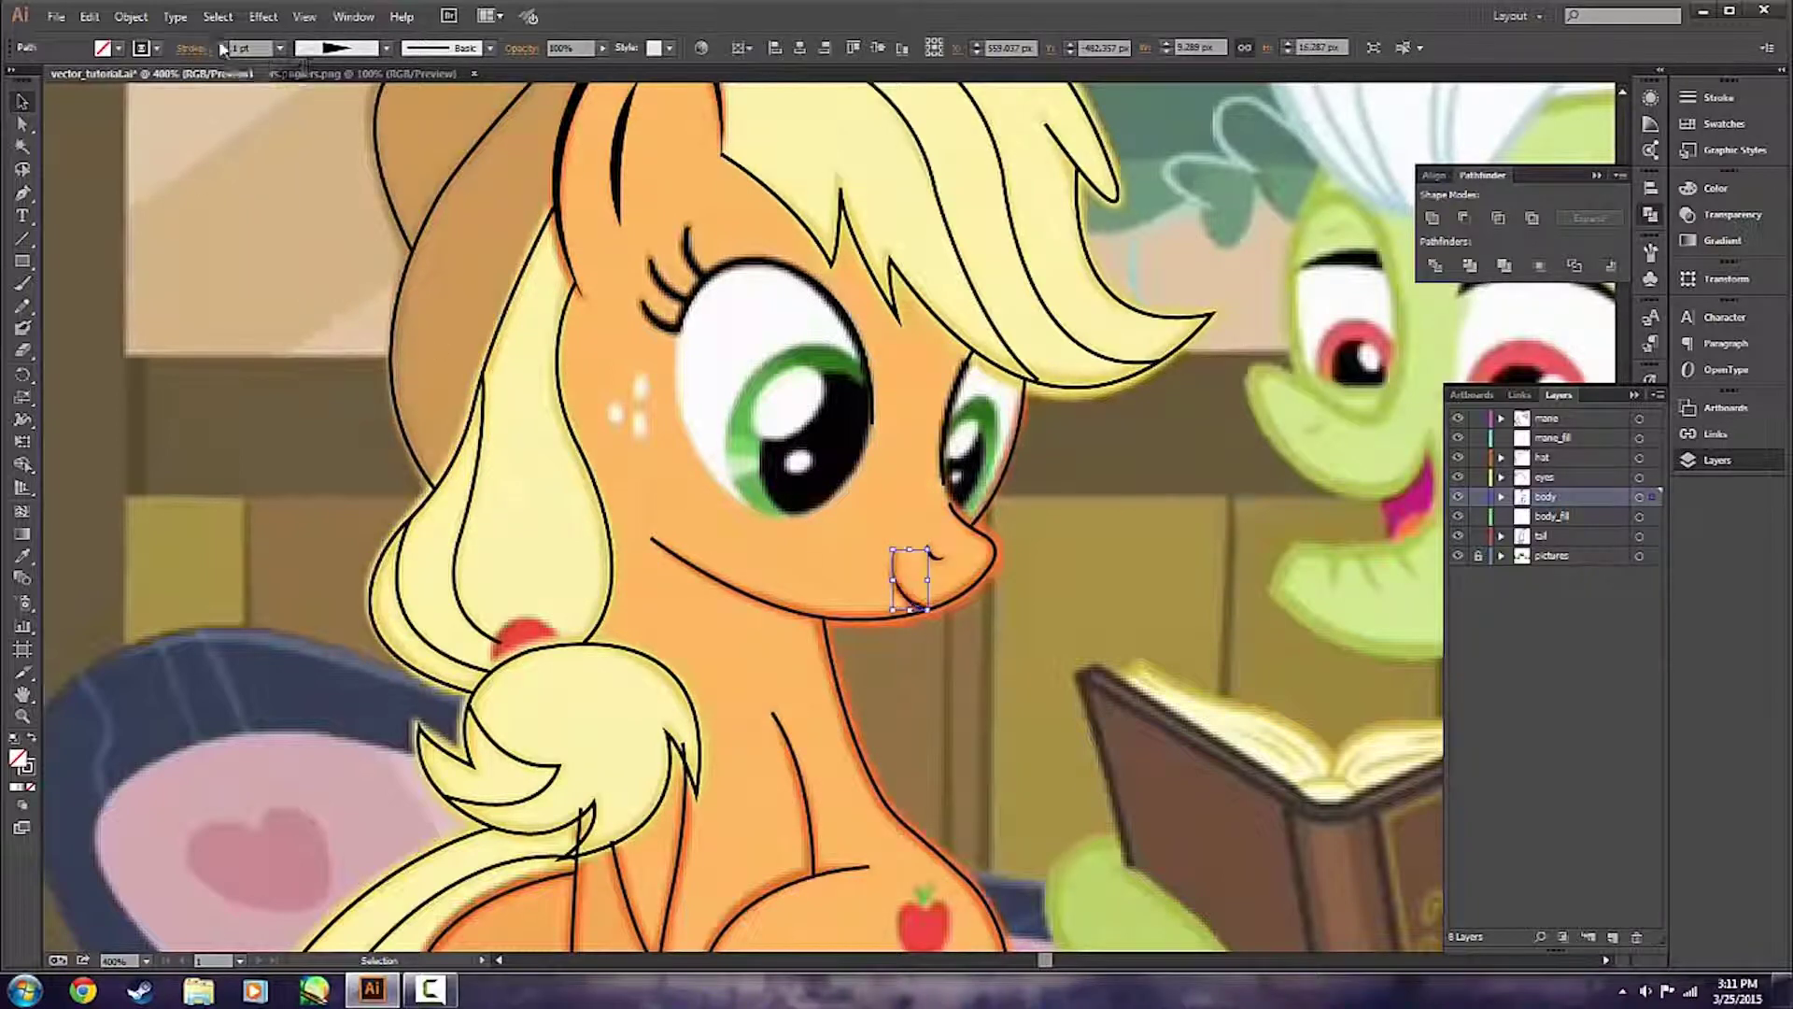
Apply Width Profile 1 to the jaw and muzzle outline and set its stroke weight to 3 pt.
left_click(904, 615)
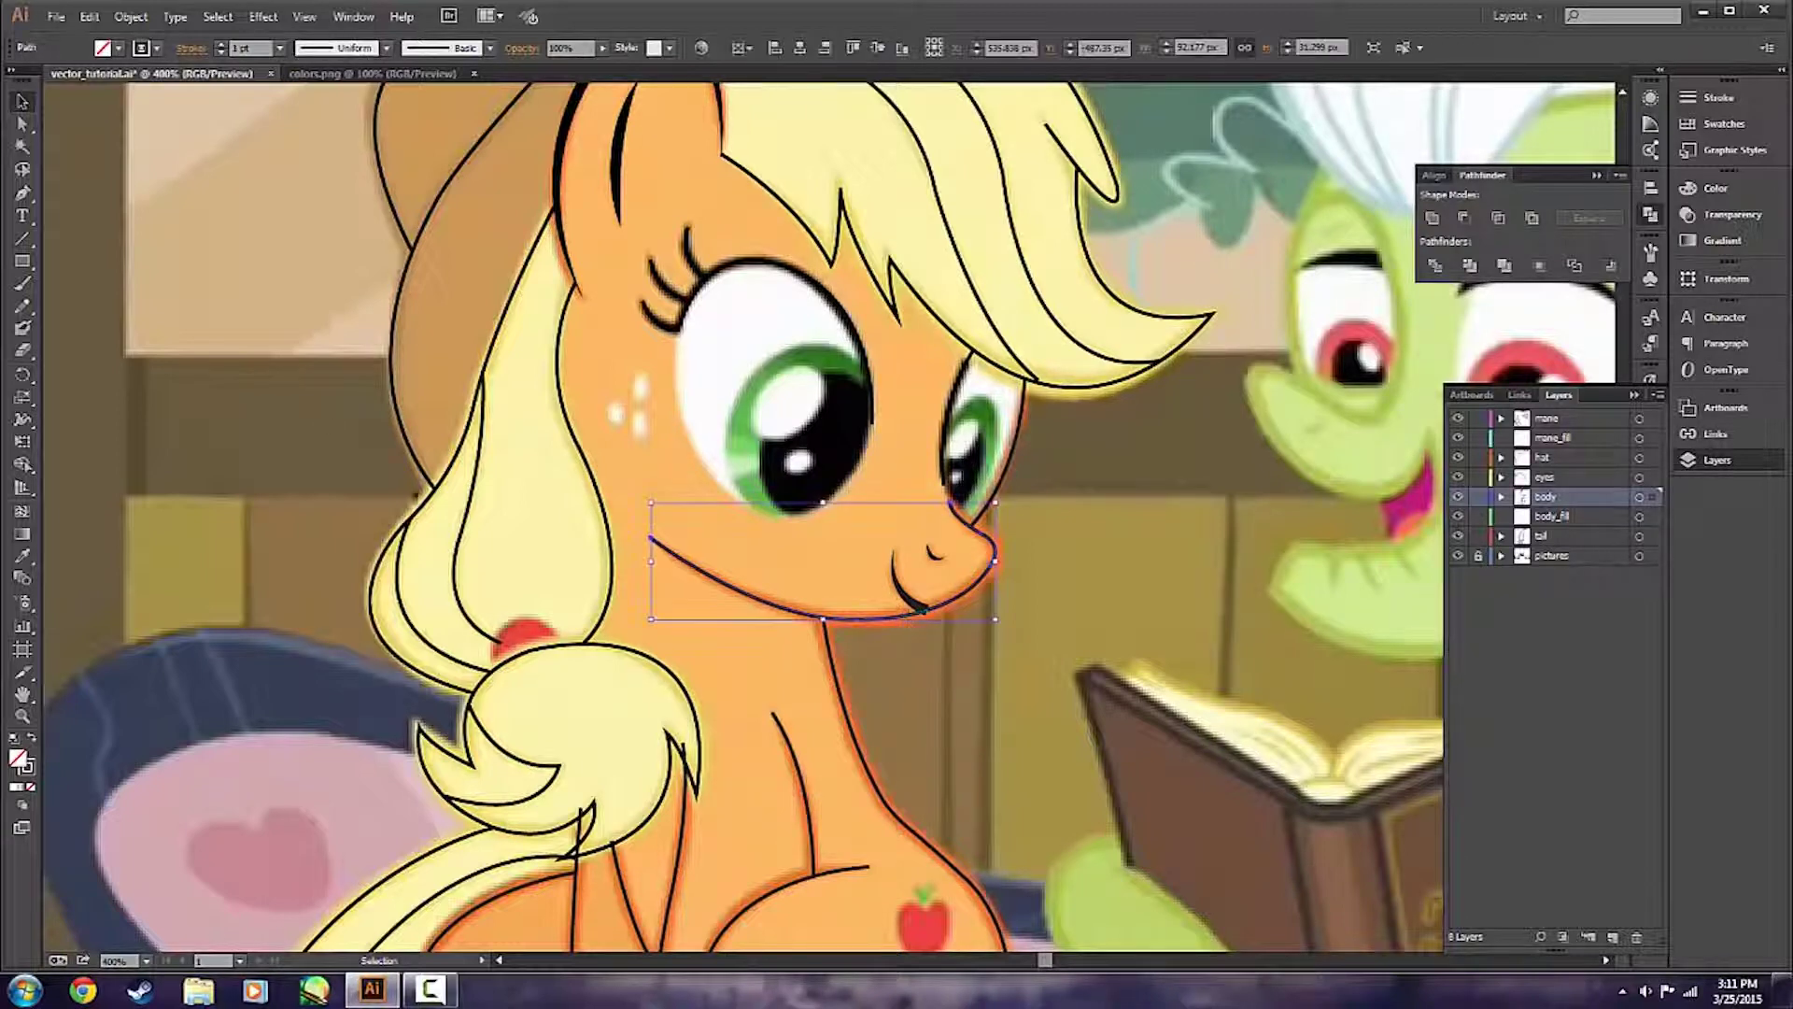
left_click(371, 51)
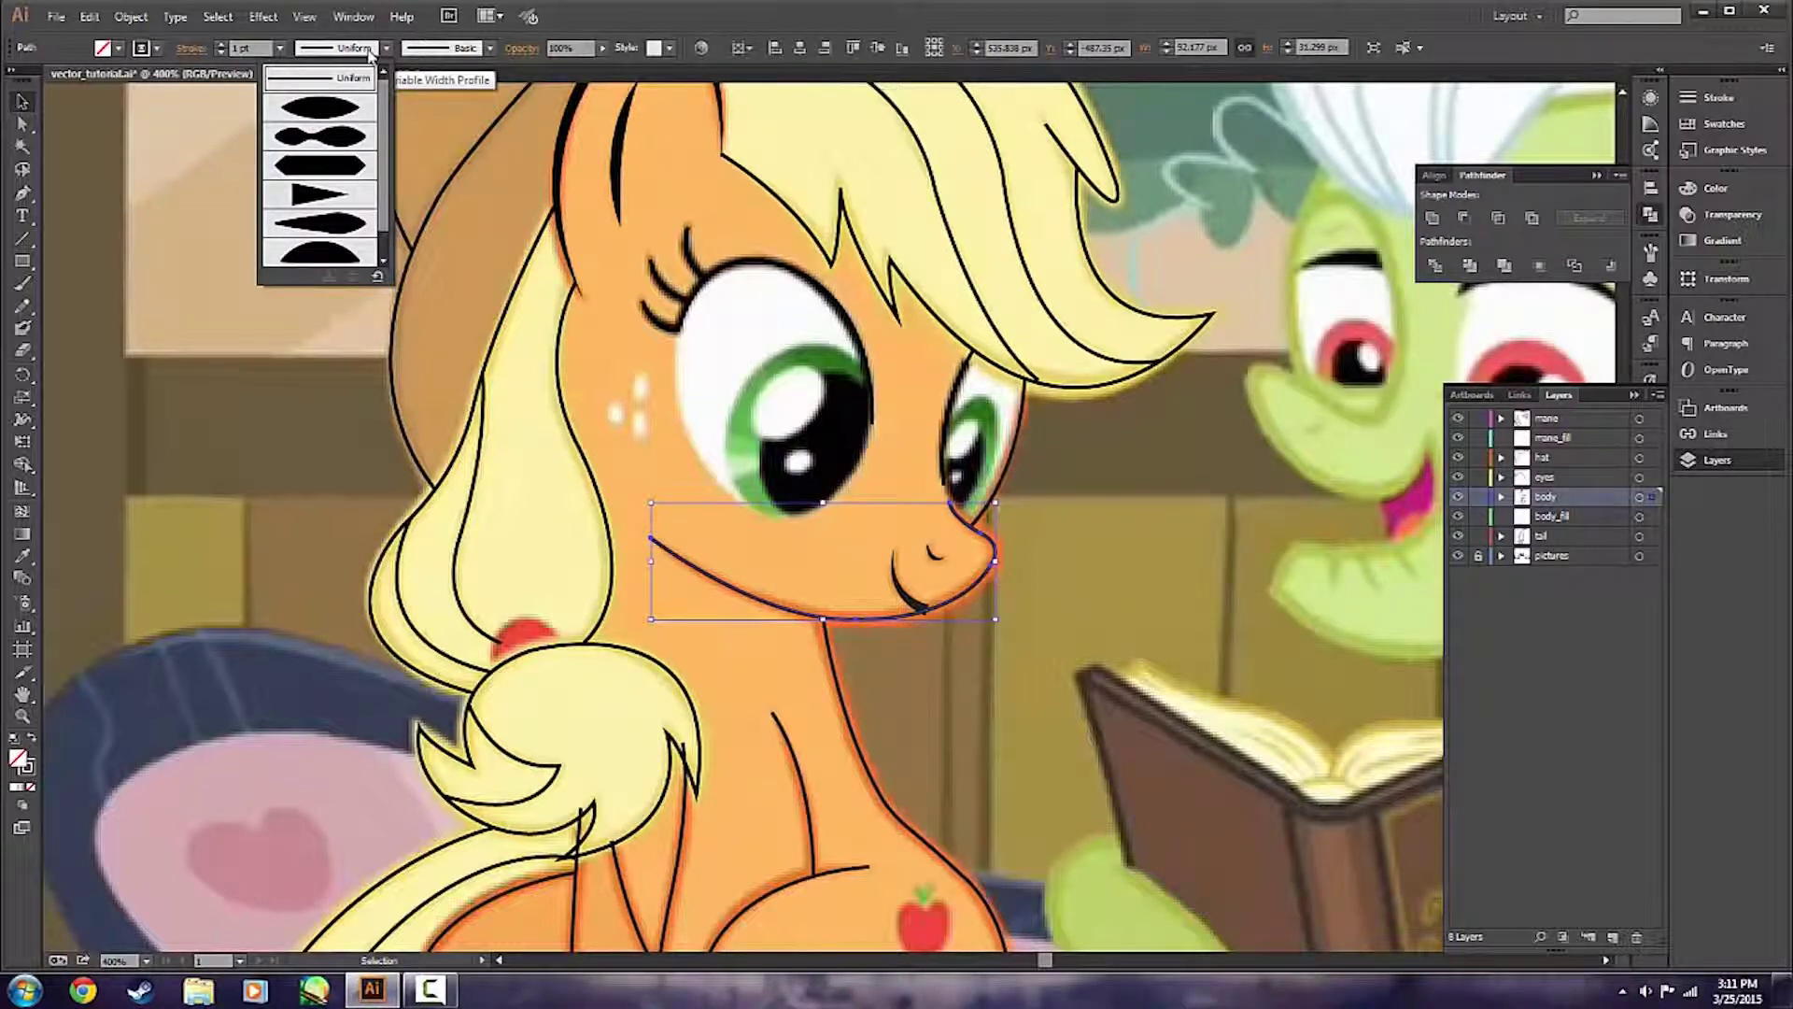
left_click(320, 108)
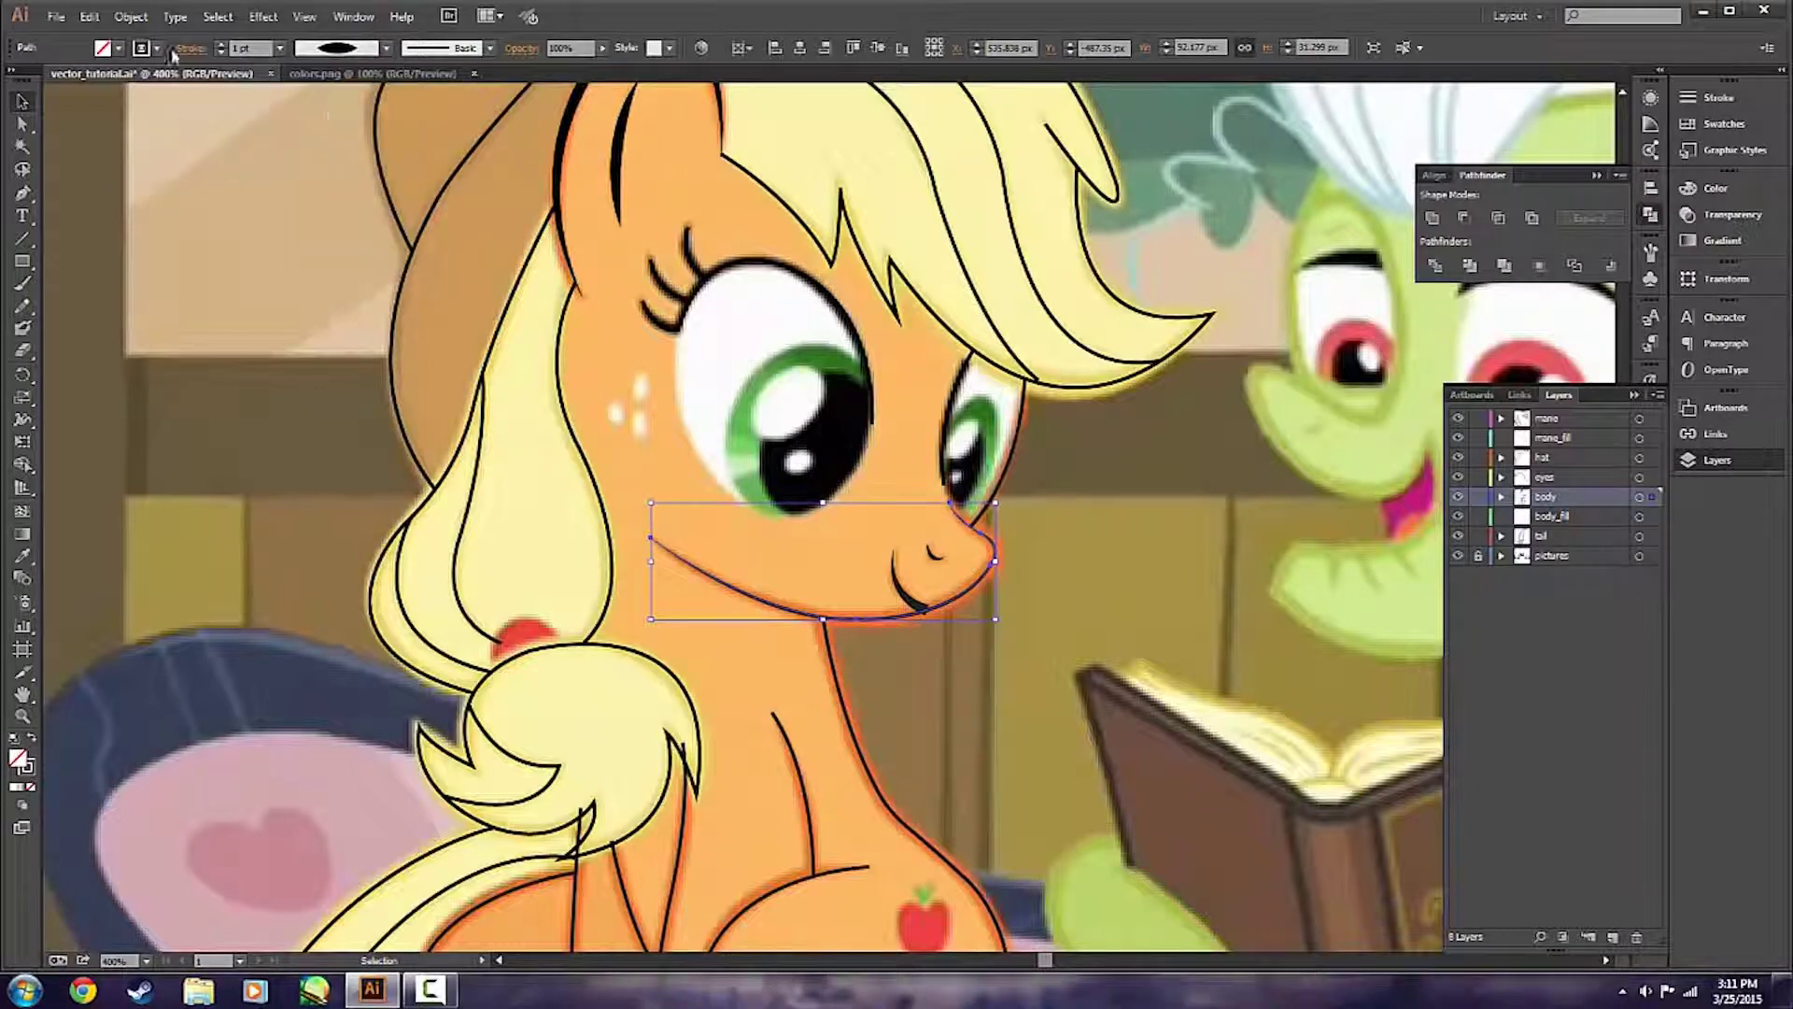
left_click(222, 44)
left_click(222, 44)
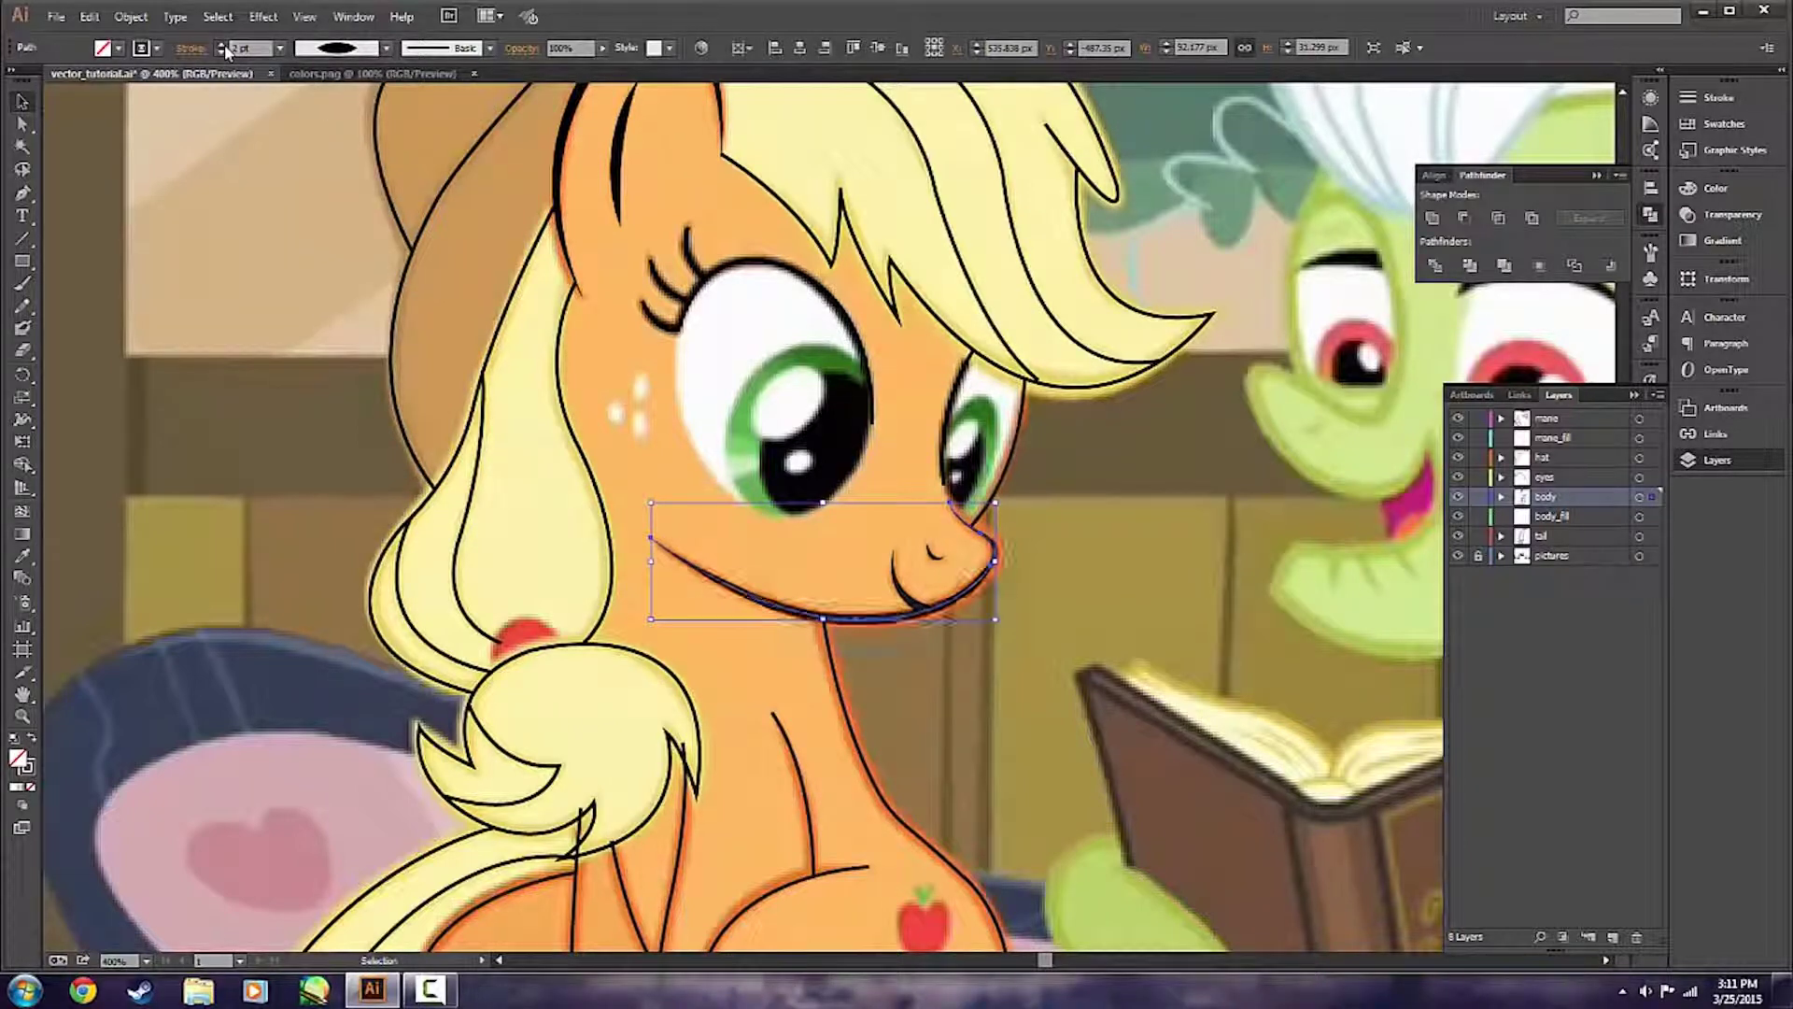
left_click(437, 663)
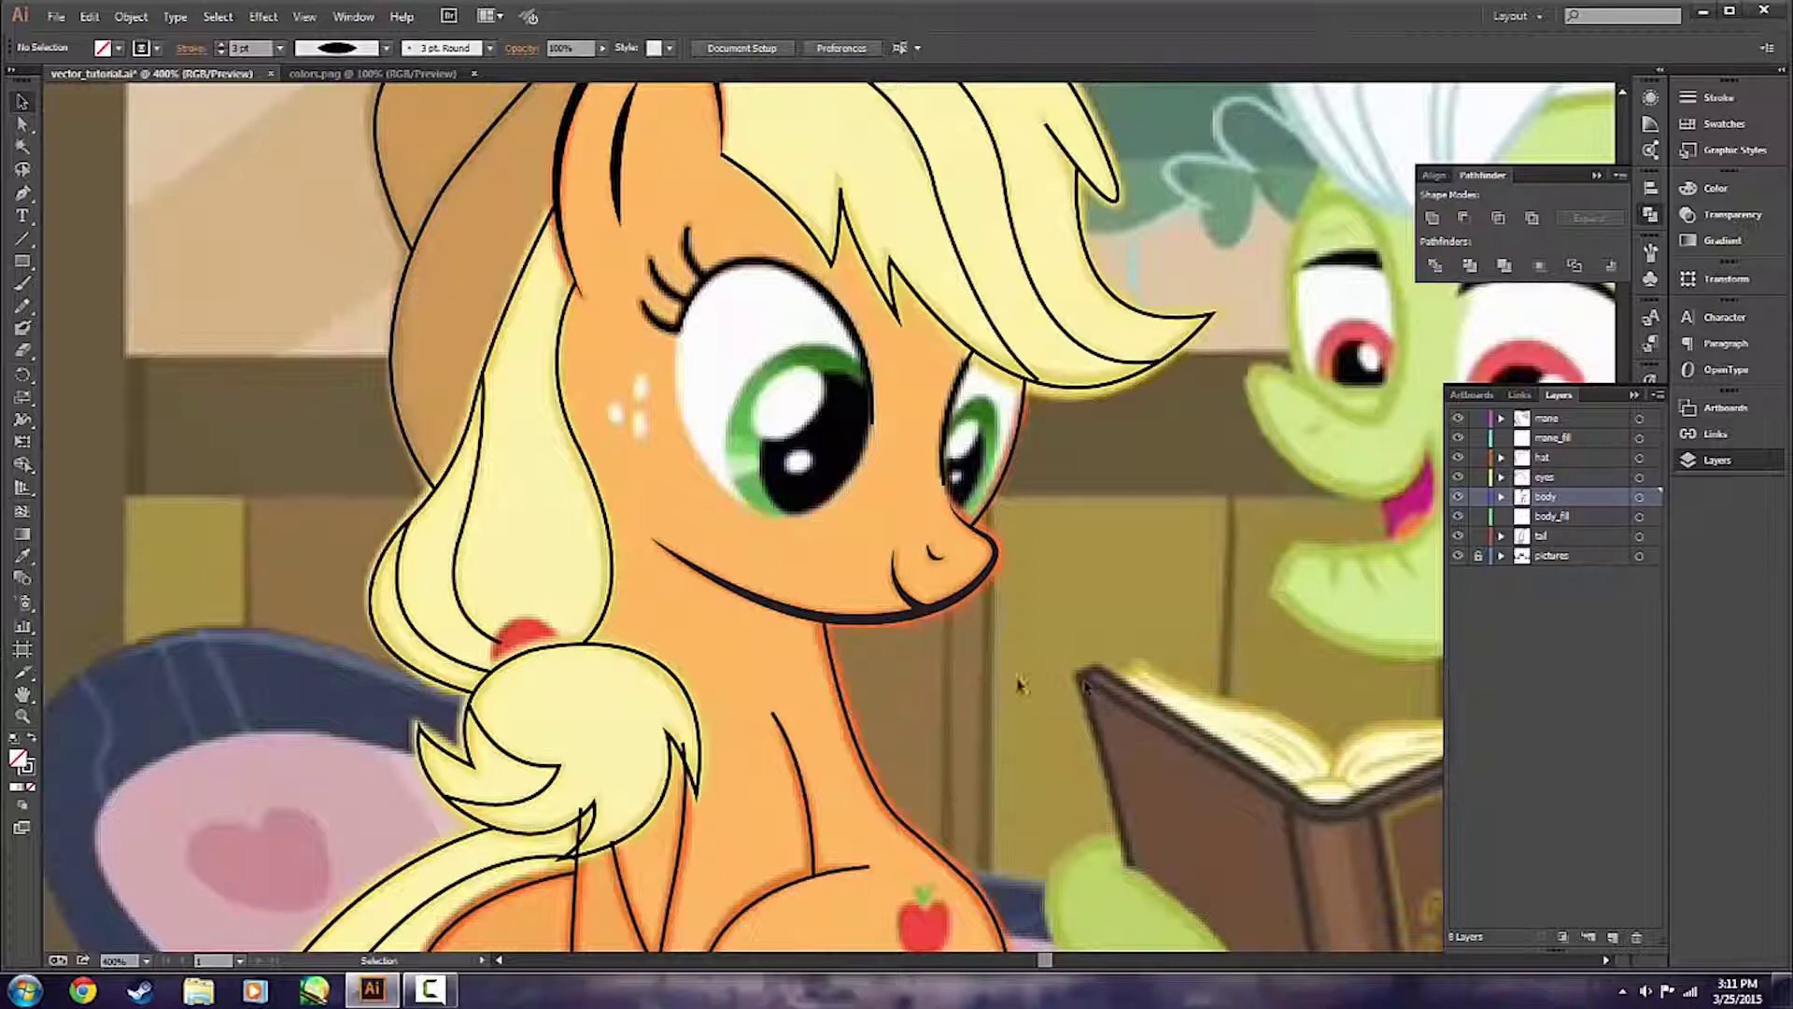
Inspect the jaw outline's variable stroke width with the Width tool, and return to the Selection tool.
left_click(850, 619)
key("shift+w")
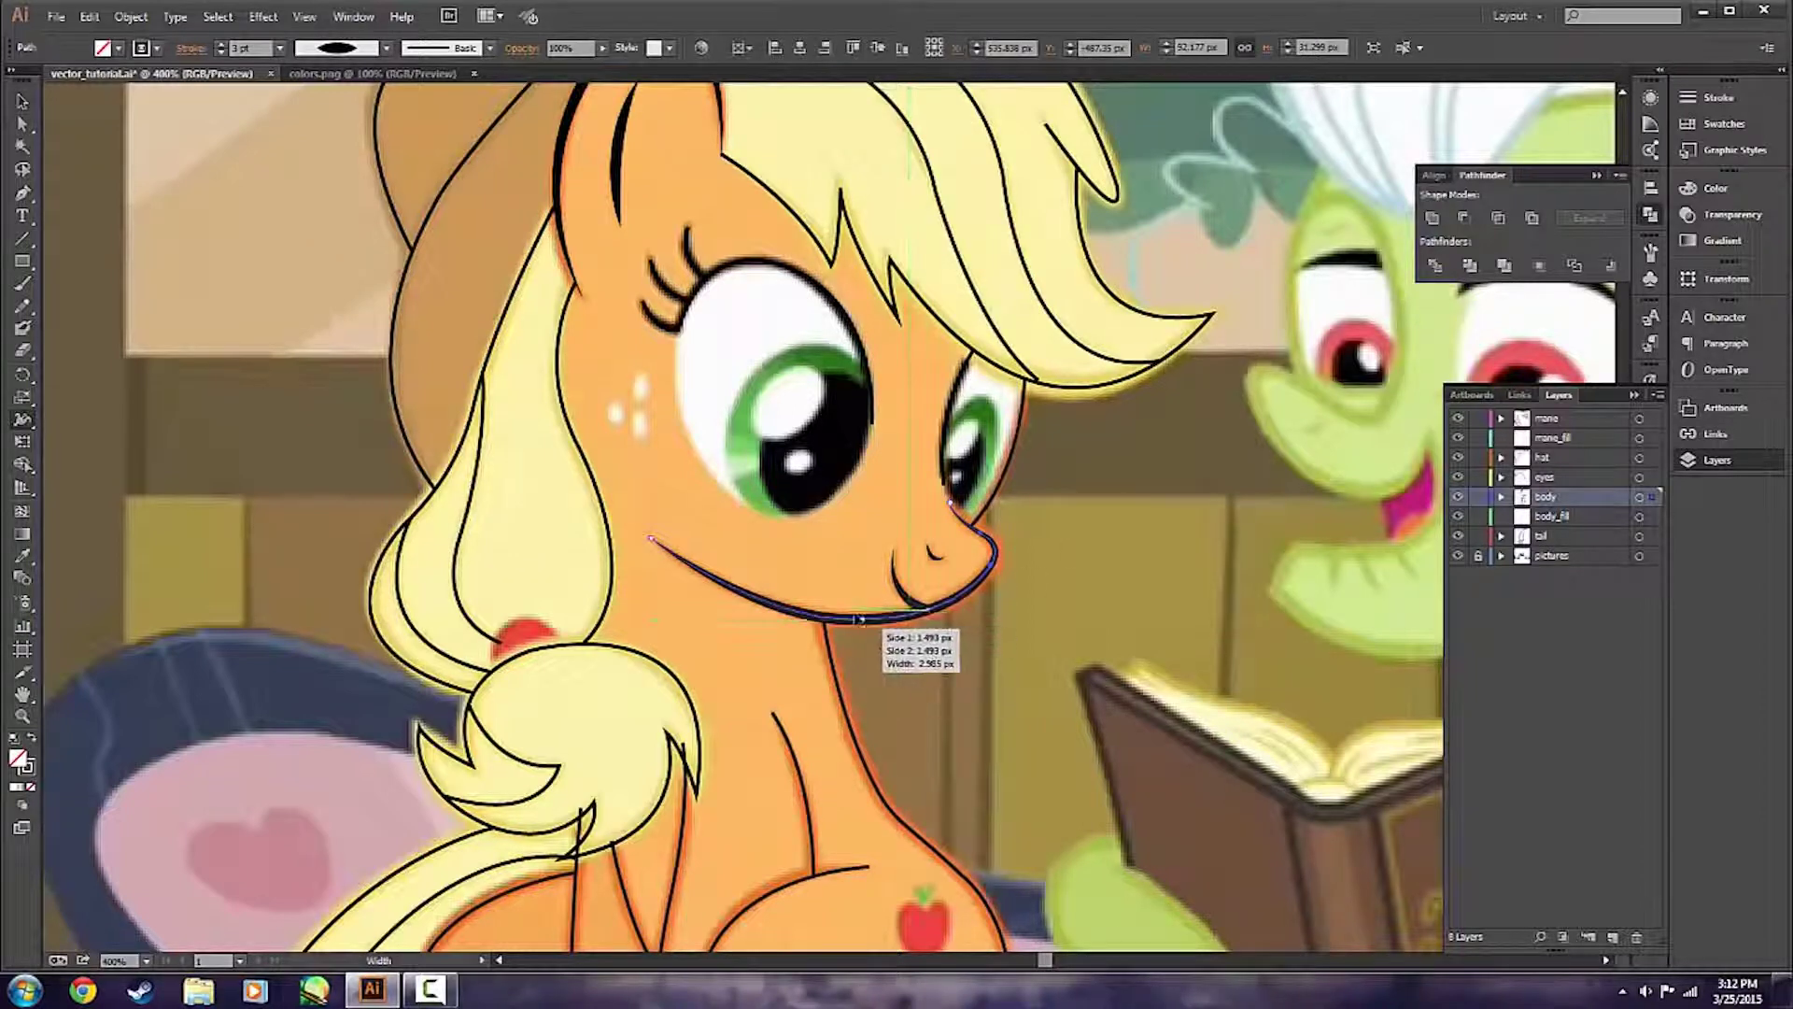
key("v")
left_click(952, 672)
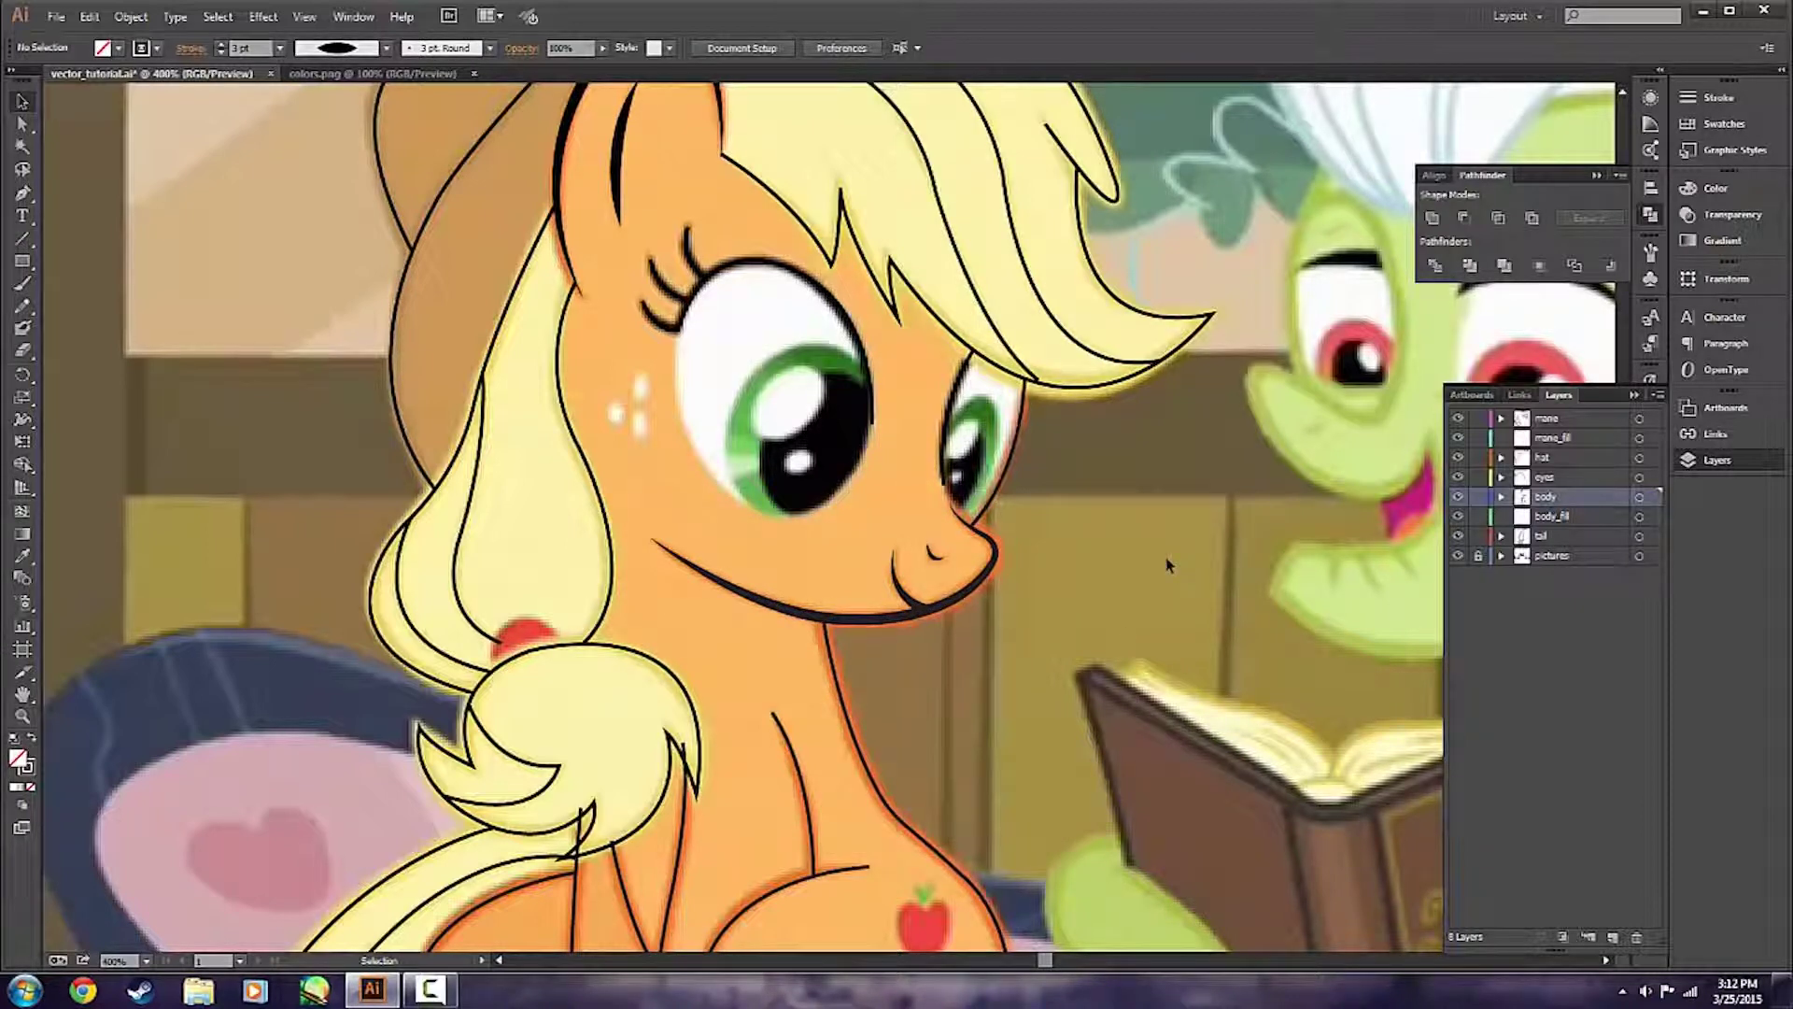
scroll(1112, 549, "down", 1)
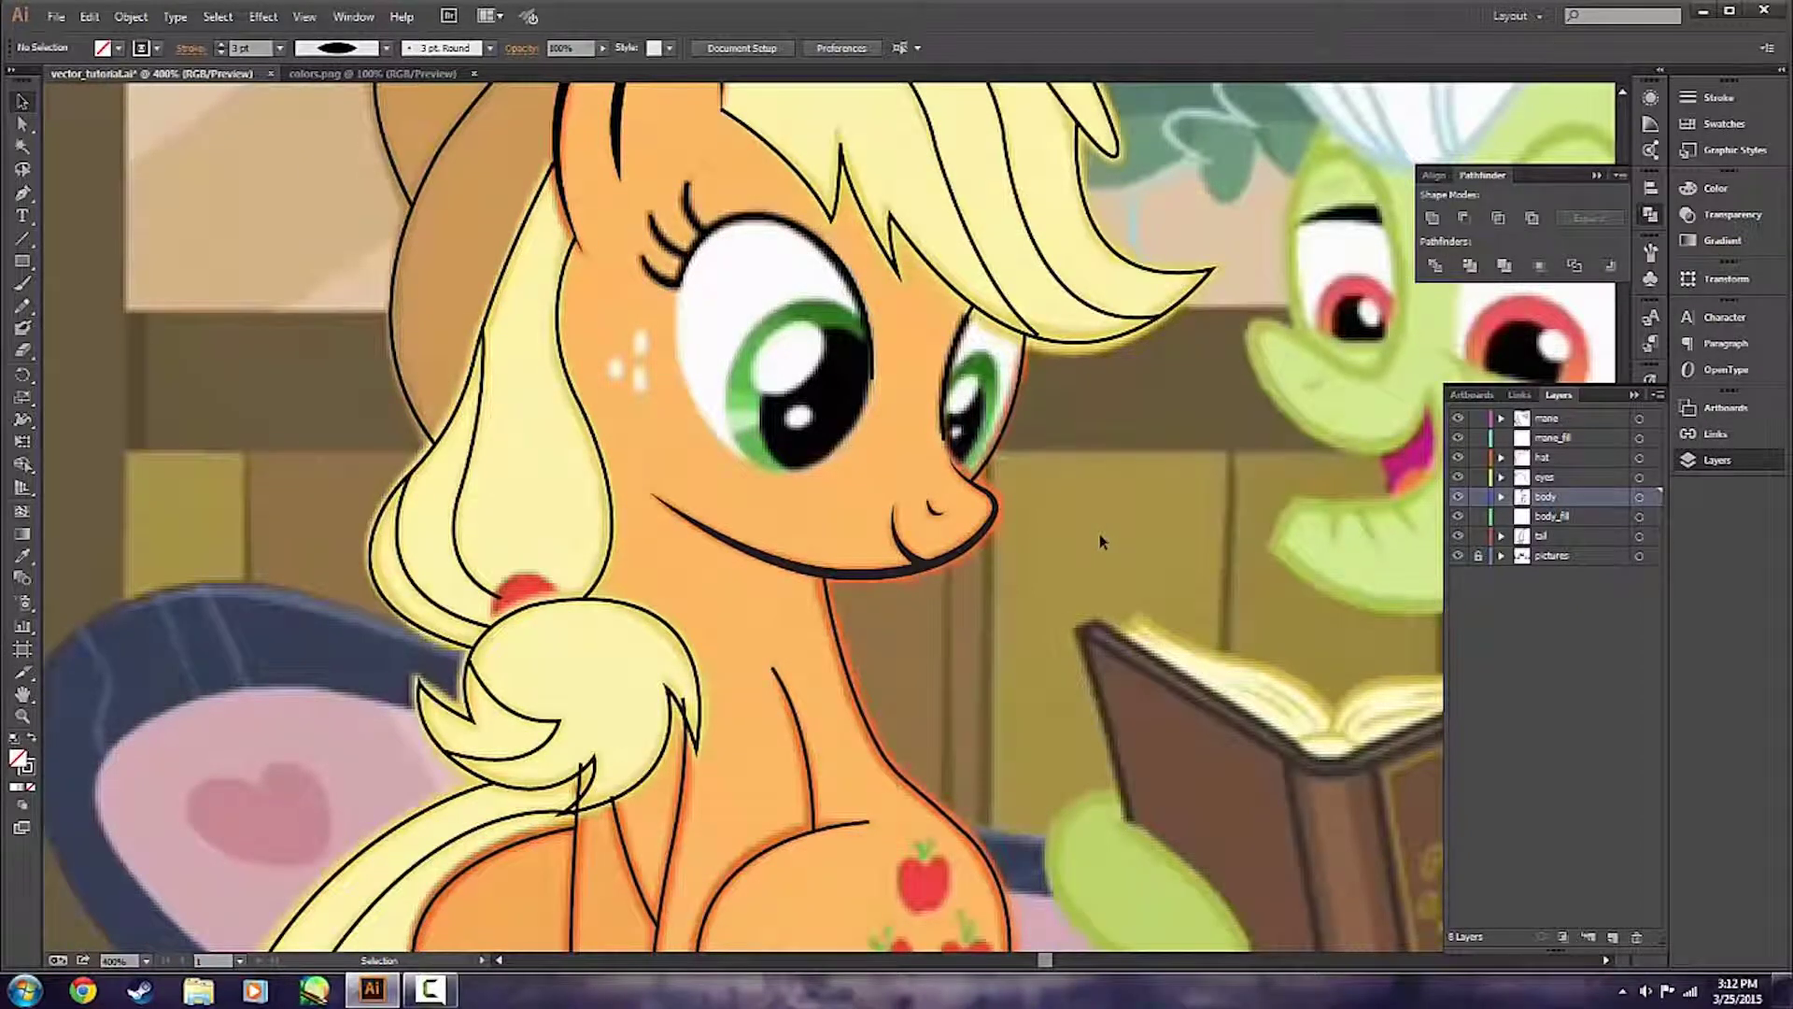
scroll(1101, 540, "up", 1)
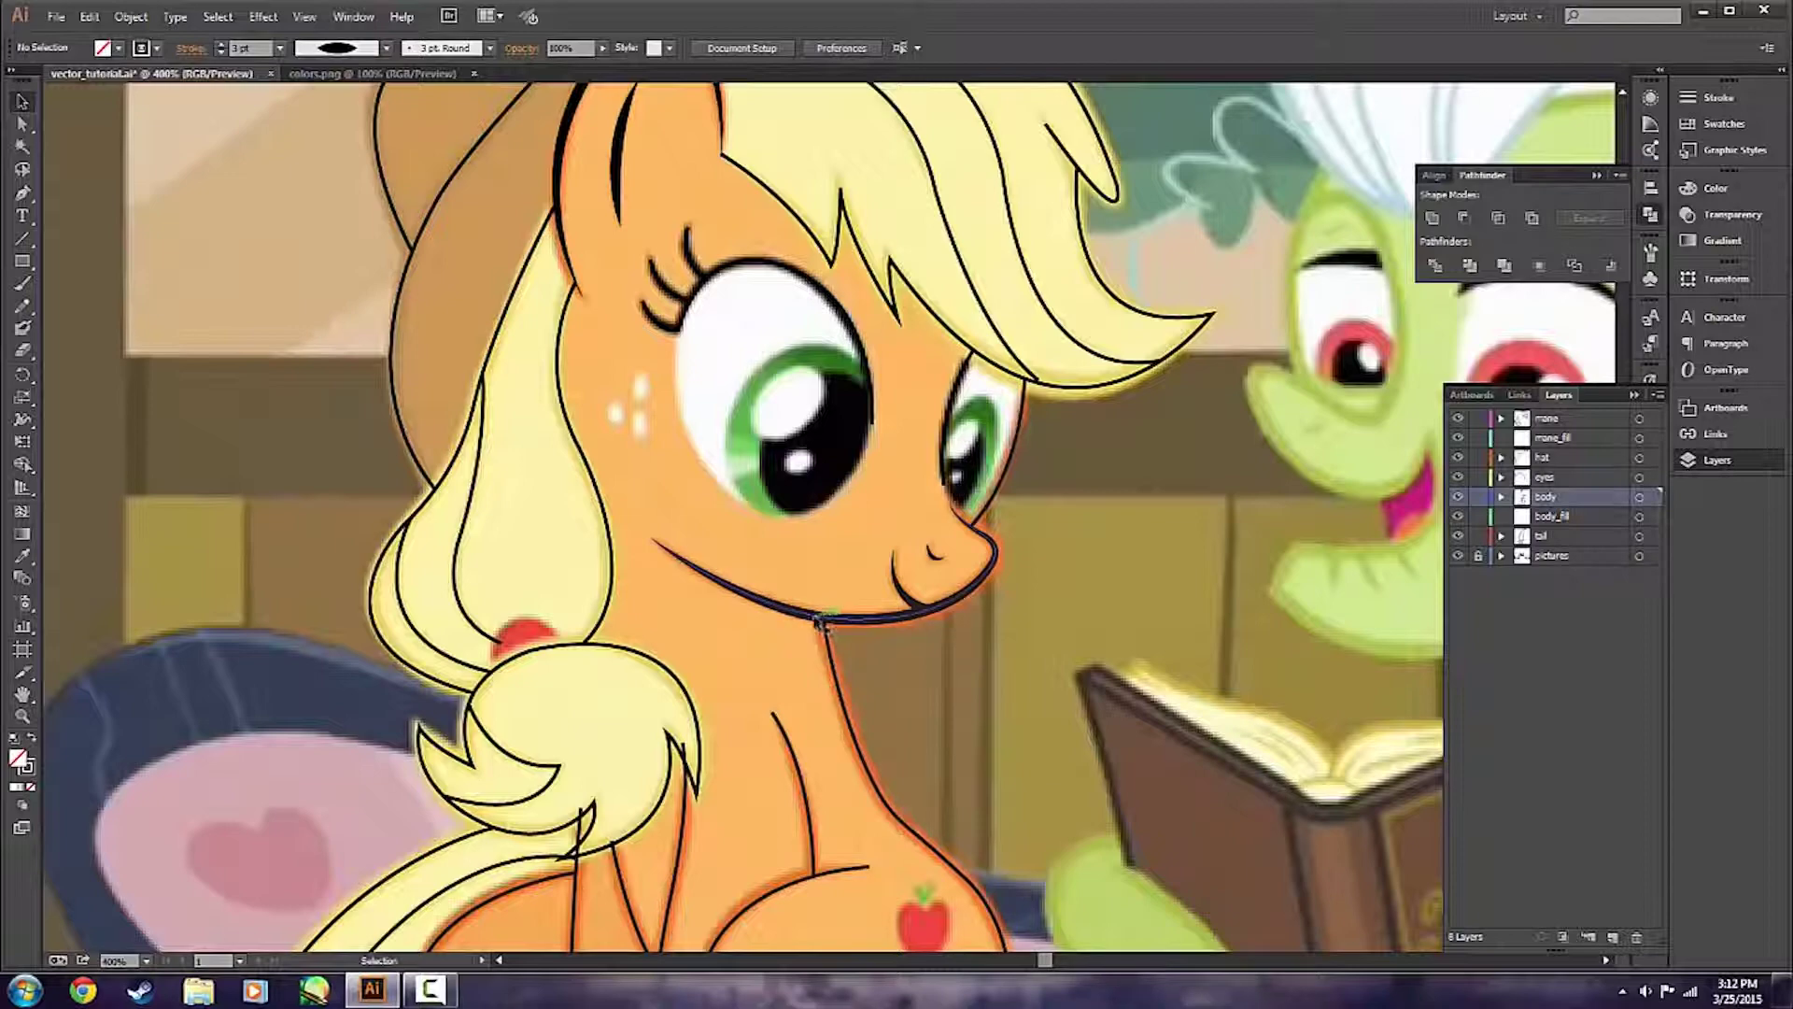
left_click(818, 618)
left_click(651, 442)
scroll(1069, 680, "up", 4)
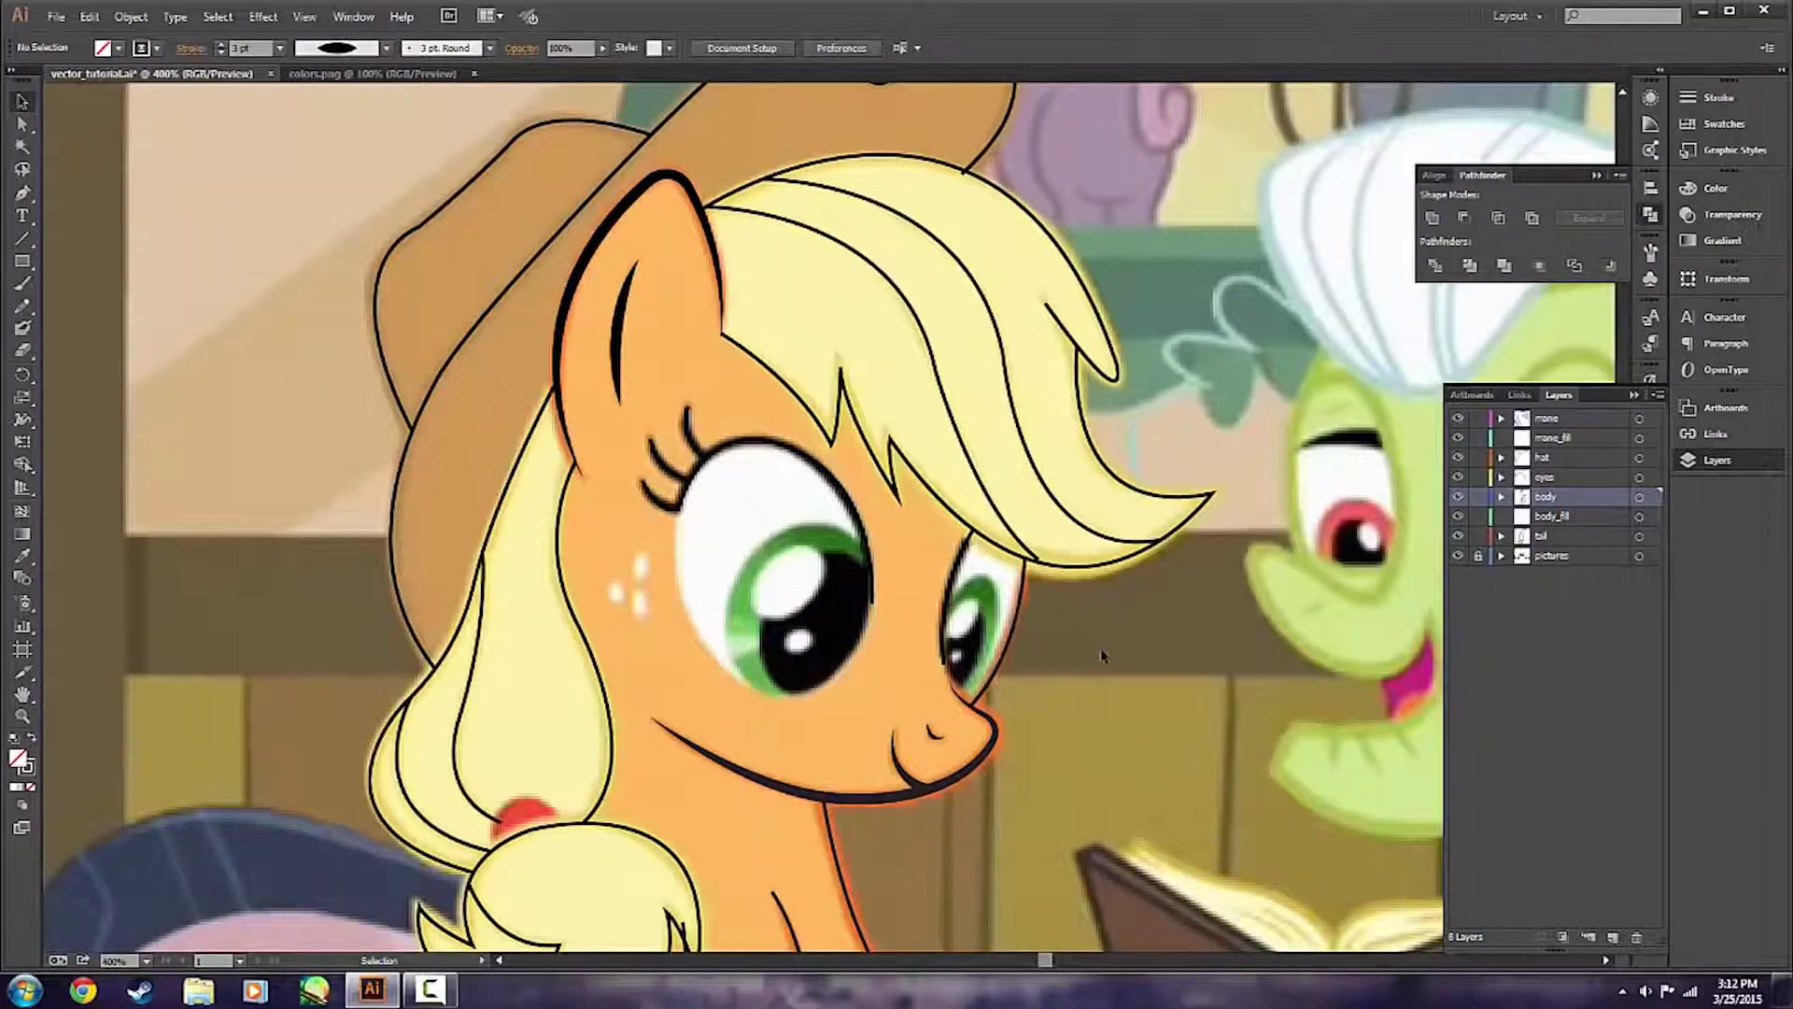
scroll(860, 586, "down", 3)
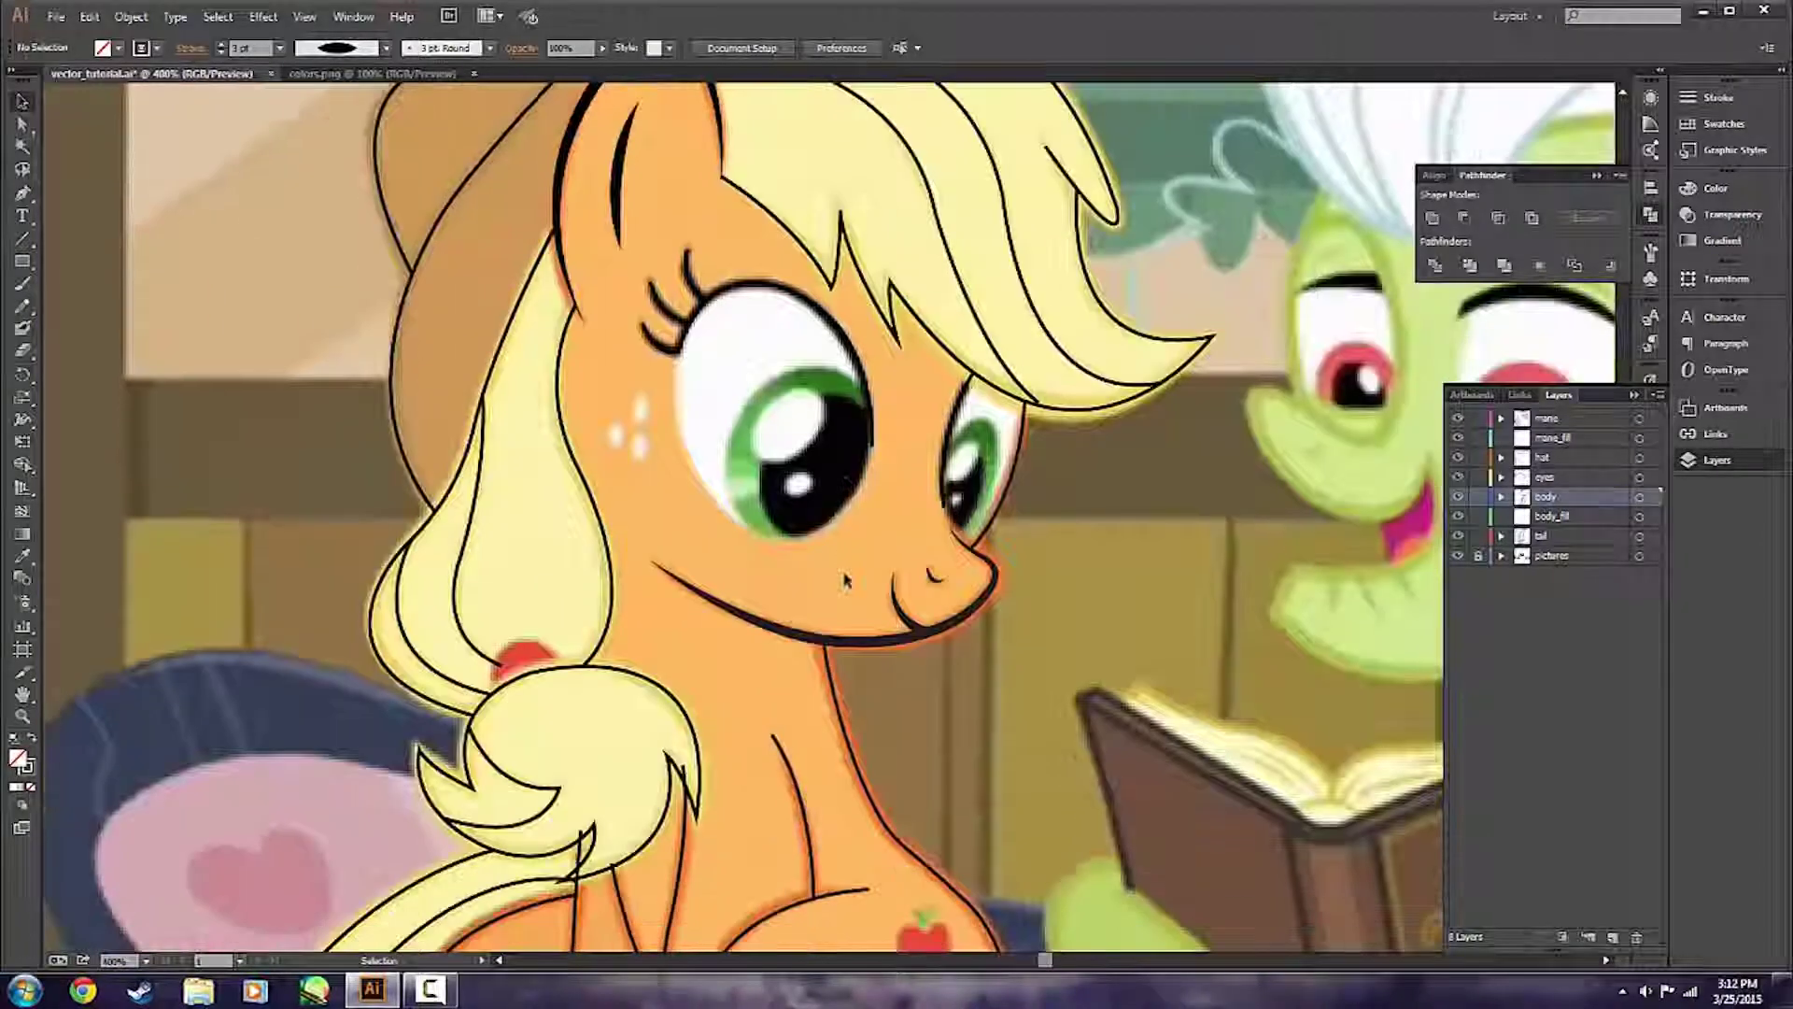
scroll(1132, 530, "down", 2)
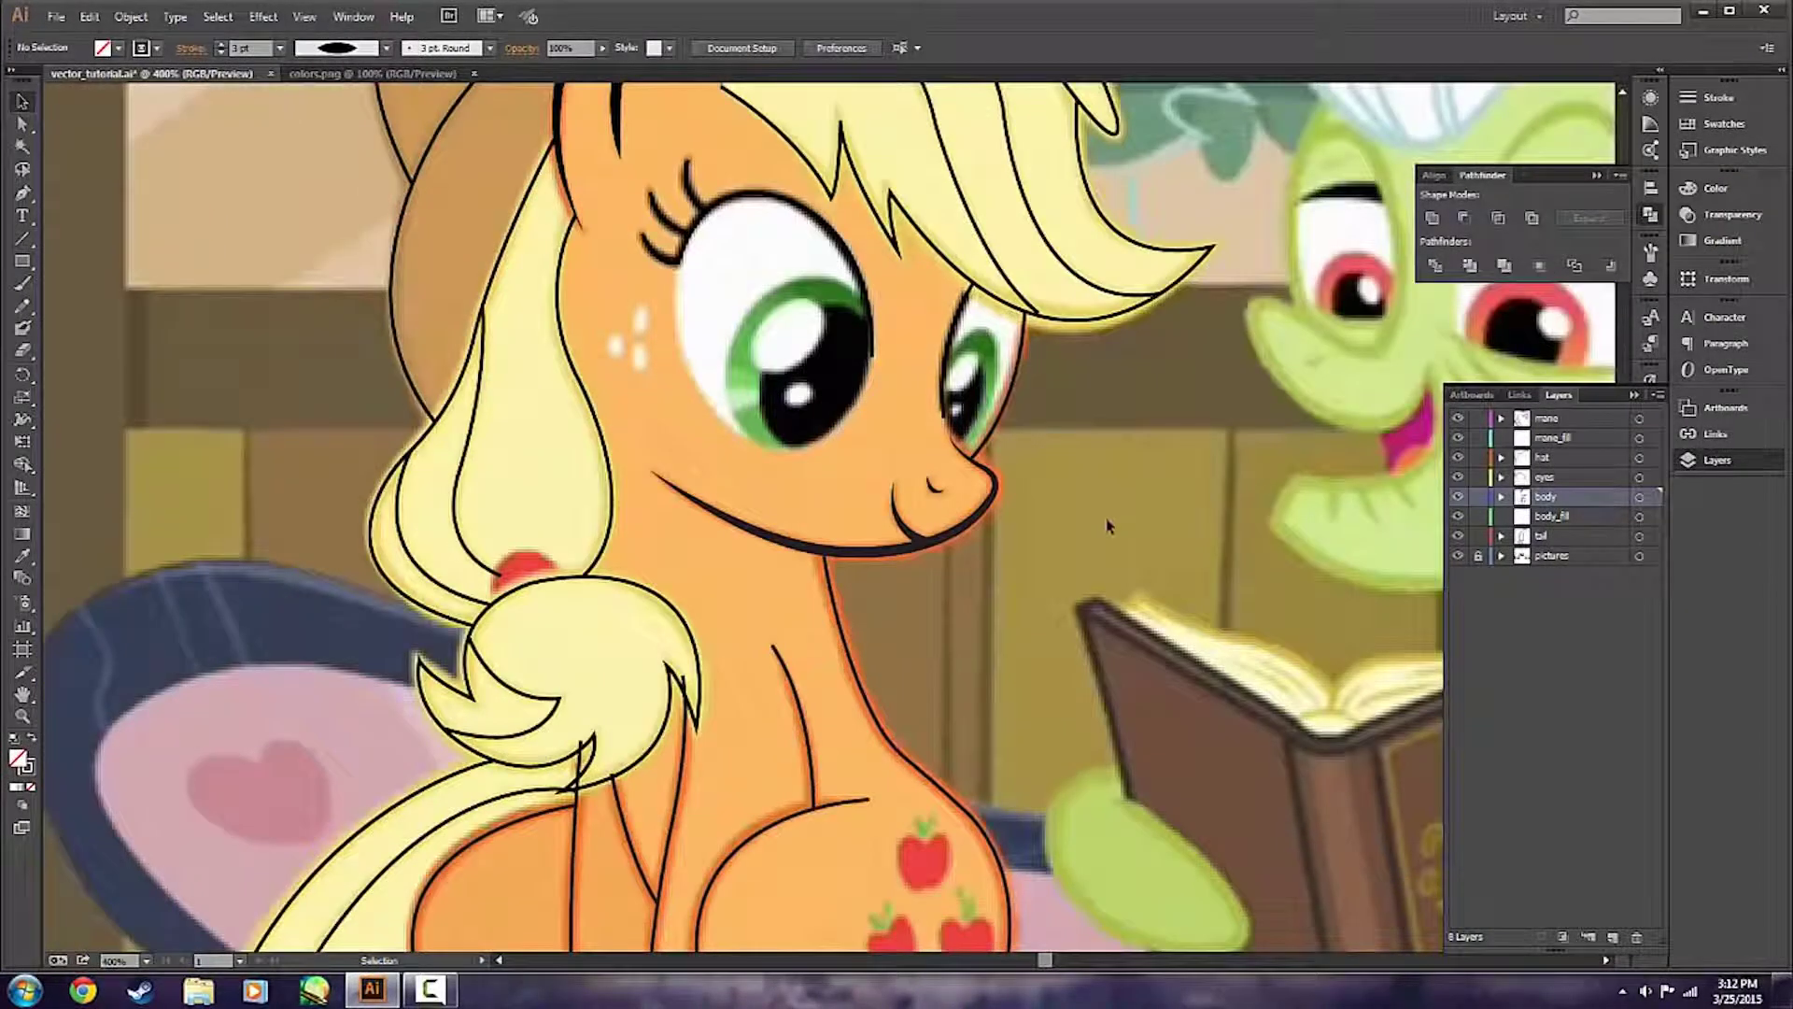
Apply Width Profile 4 to the short curved line on the neck above the front haunch.
scroll(889, 664, "down", 2)
left_click(801, 617)
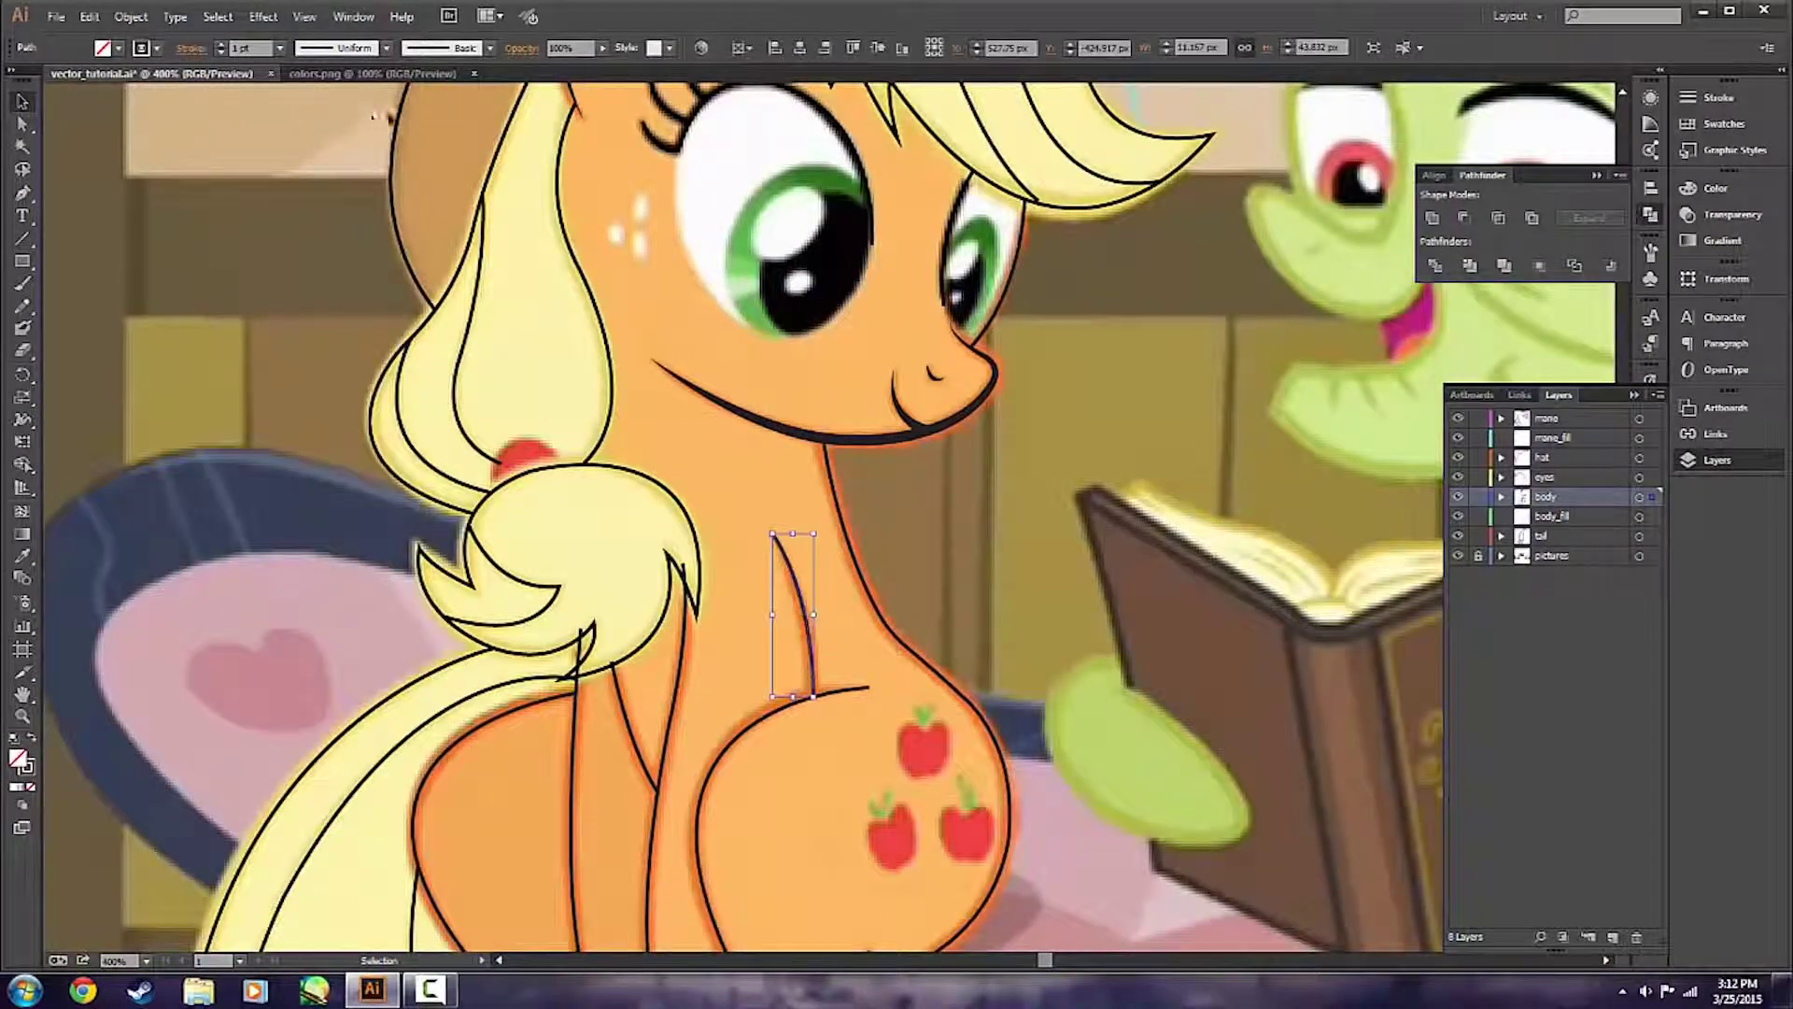
left_click(384, 47)
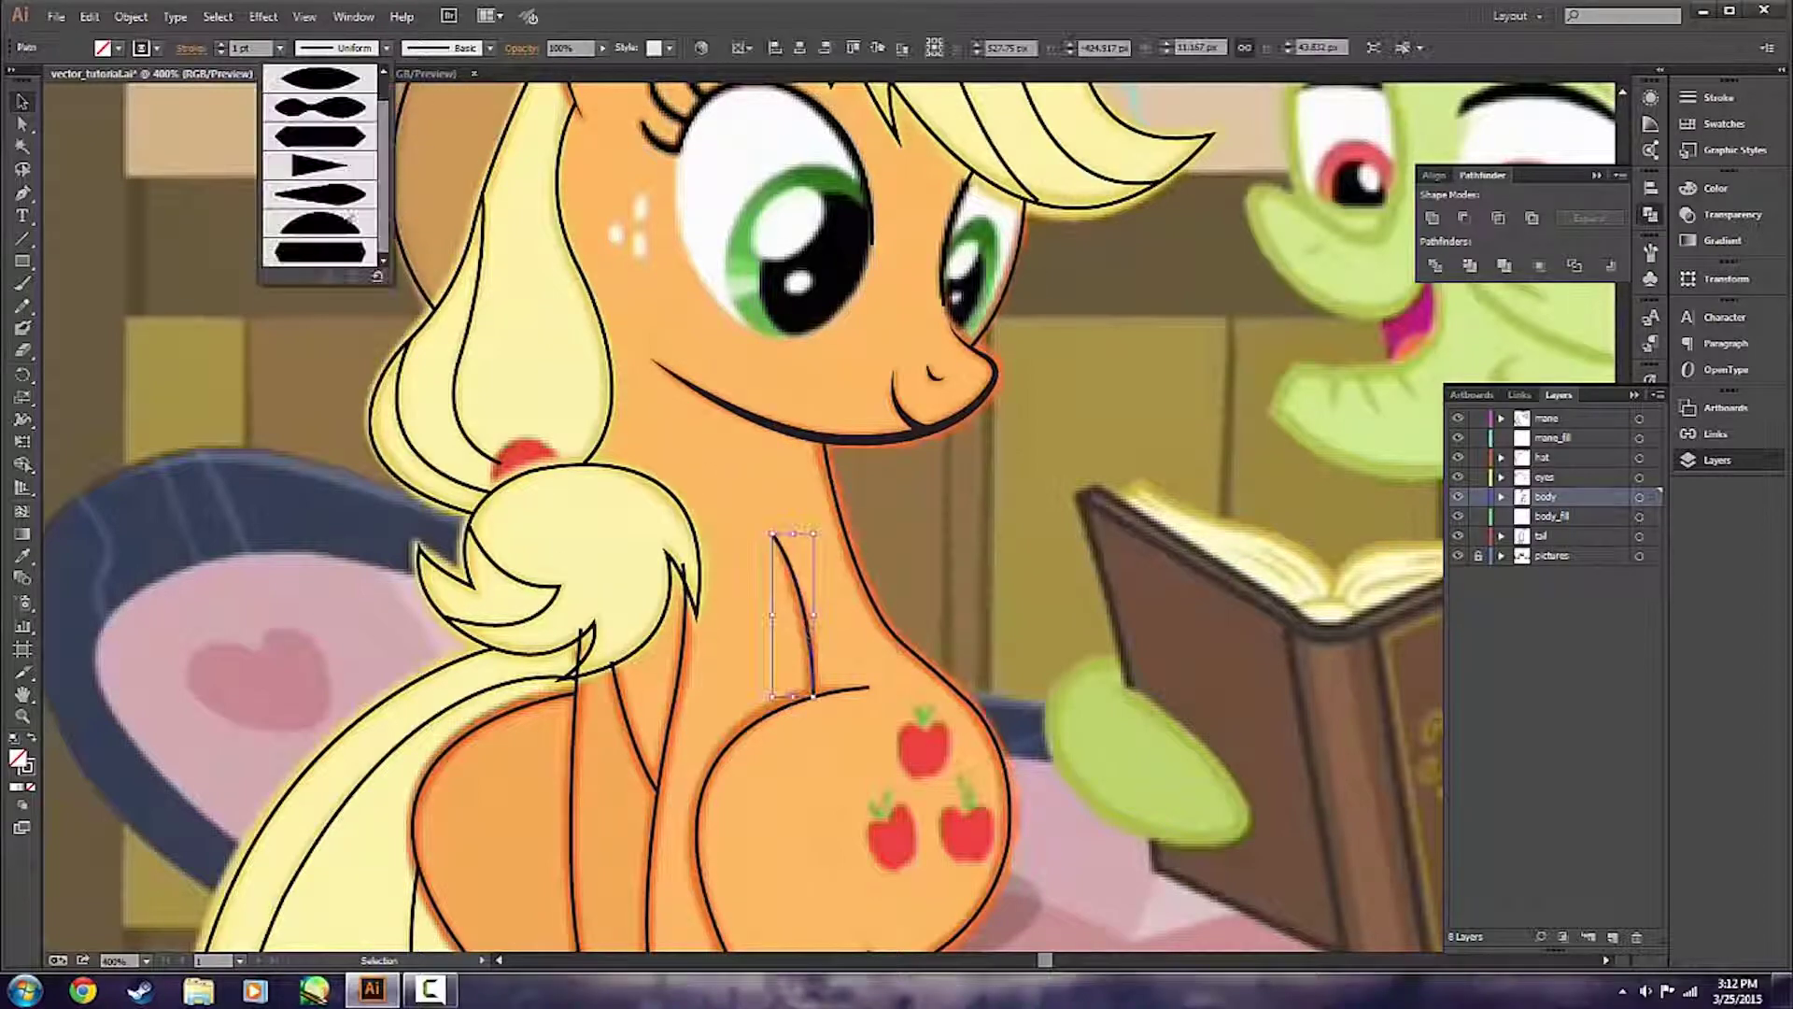
scroll(327, 201, "up", 1)
left_click(321, 193)
Apply Width Profile 4 to the body line at the rear haunch and deselect it.
scroll(629, 620, "down", 3)
left_click(434, 630)
left_click(385, 47)
left_click(320, 193)
left_click(736, 399)
Hide and show the body layer to compare with the picture, and apply Width Profile 1 to a leg line.
scroll(736, 400, "down", 5)
left_click(1458, 497)
left_click(1458, 497)
left_click(700, 444)
left_click(385, 48)
left_click(321, 105)
left_click(630, 696)
Apply the tapering Width Profile 4 to the mane line near the tip of the fringe and deselect it.
scroll(876, 439, "up", 10)
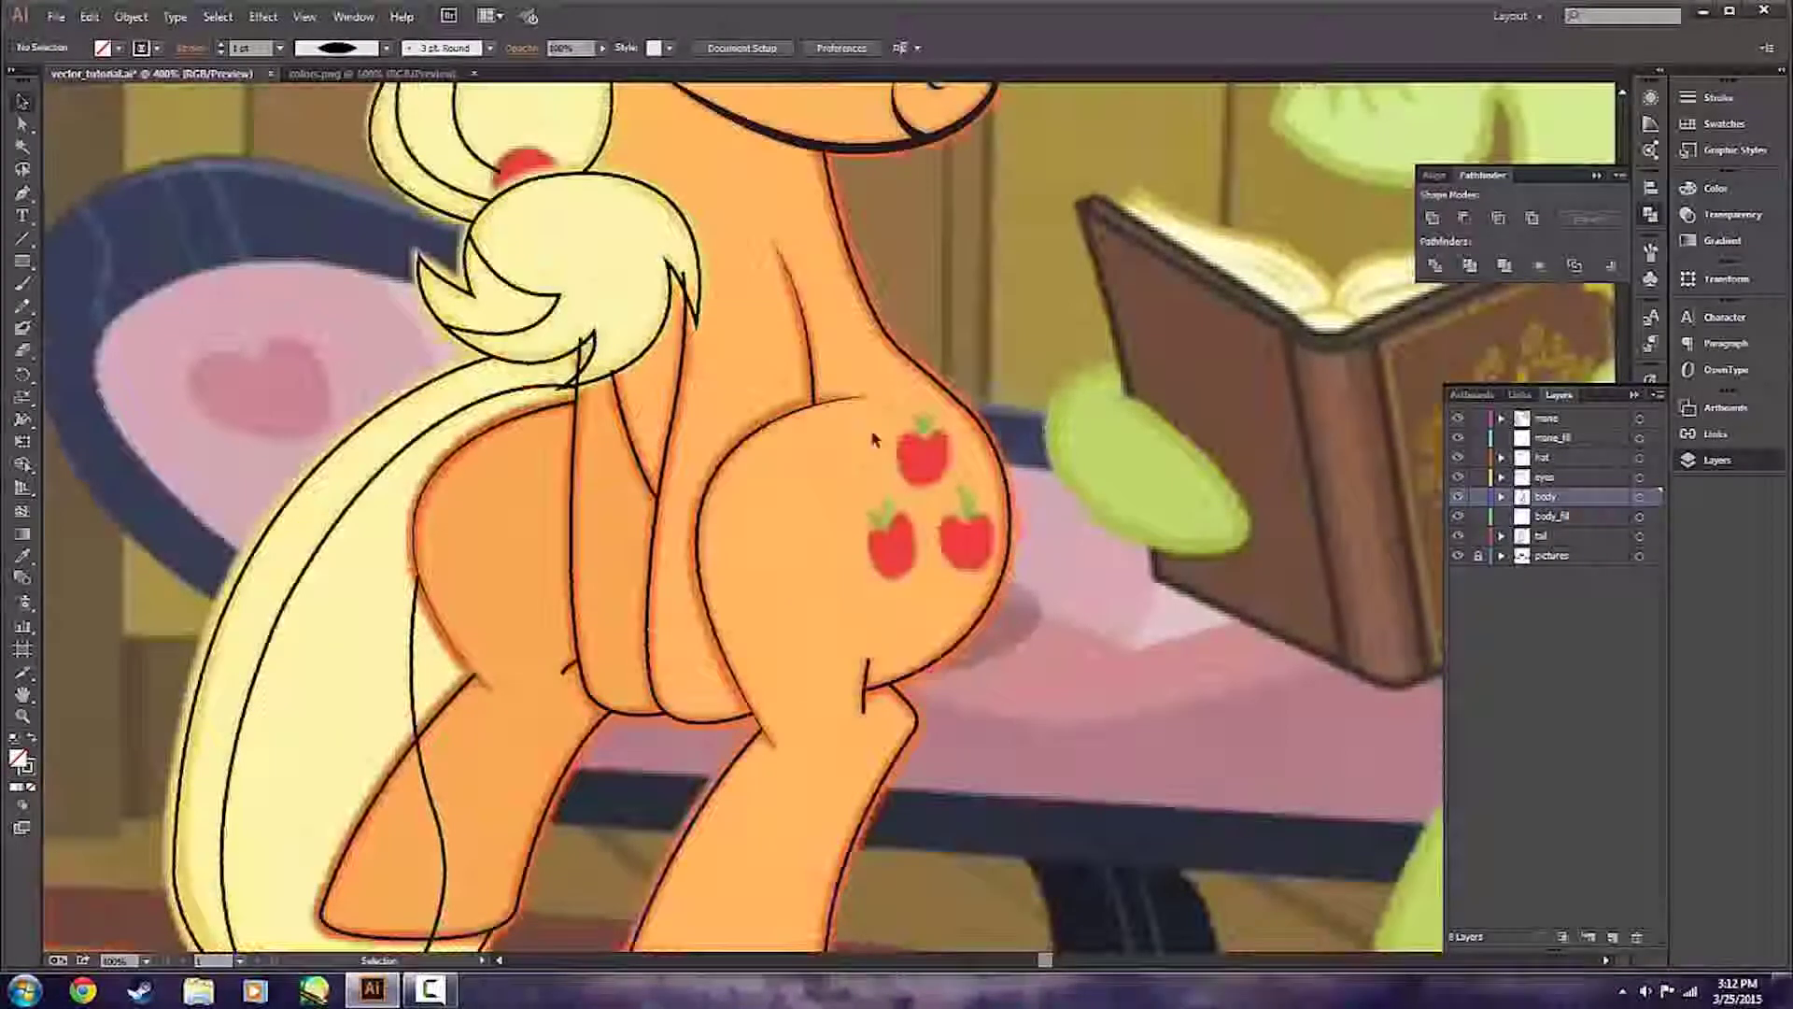
scroll(720, 388, "down", 1)
left_click(979, 307)
left_click(385, 48)
left_click(321, 105)
left_click(1069, 366)
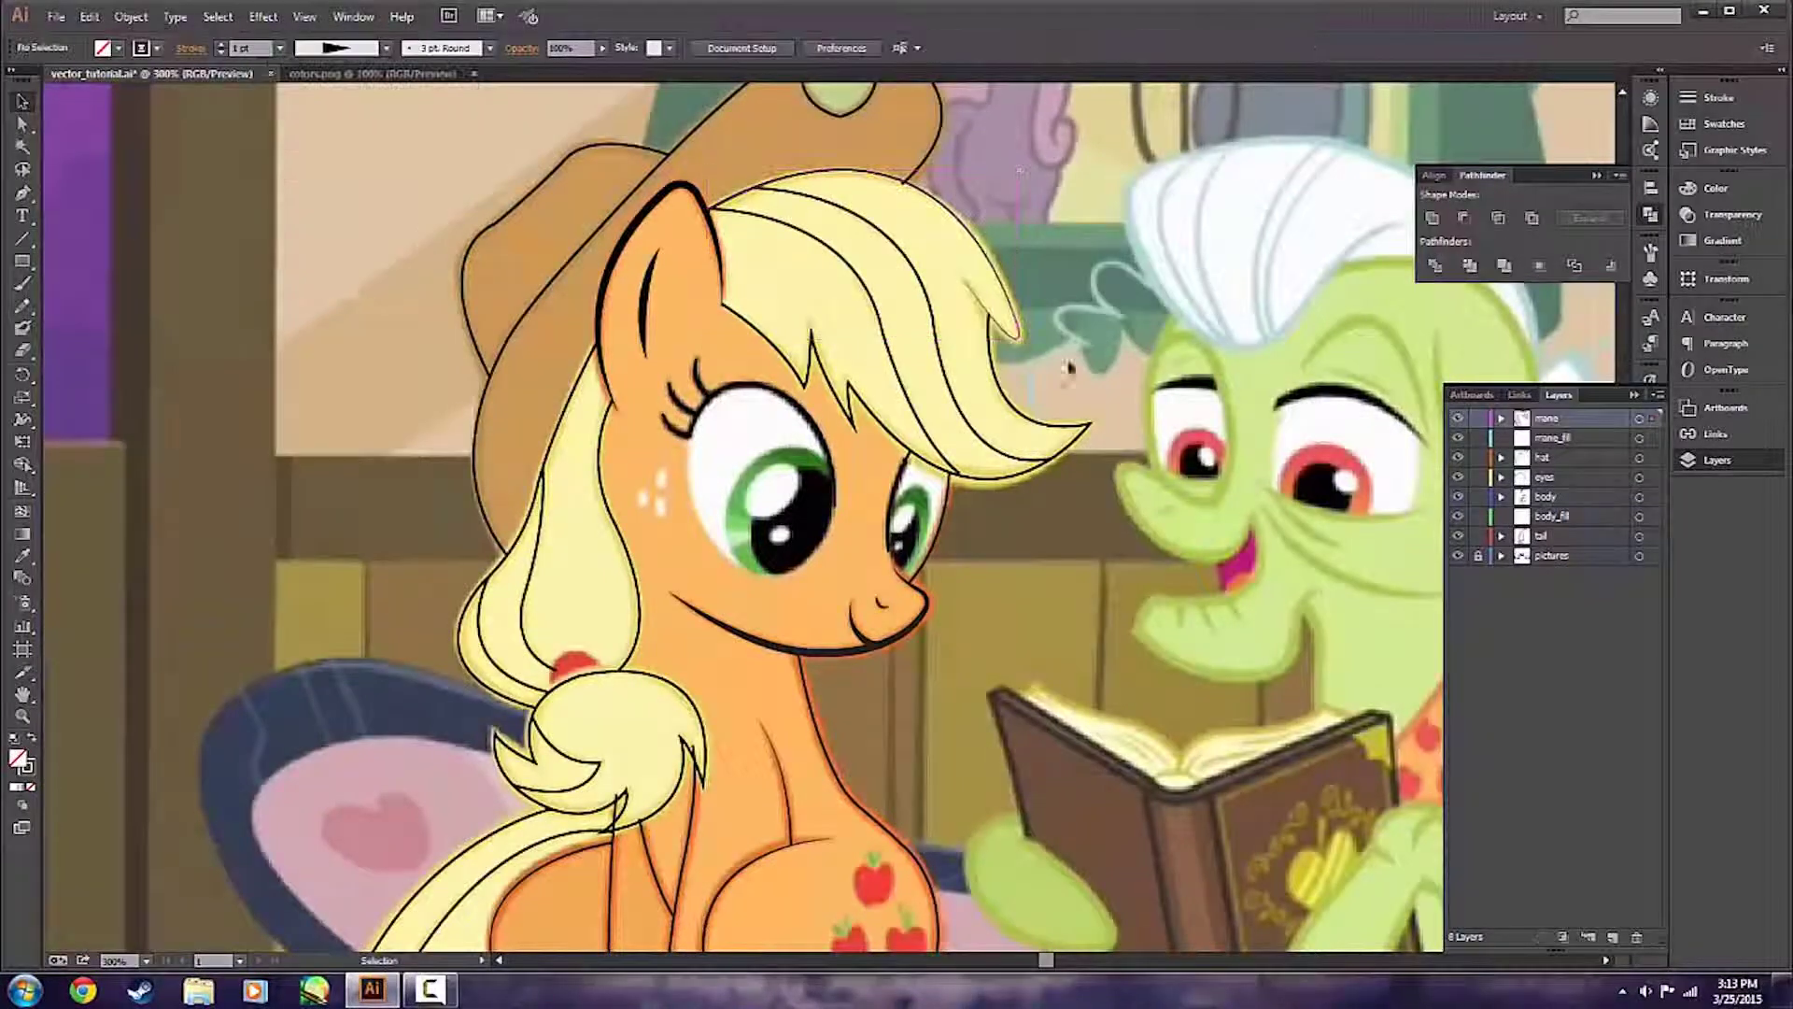
Select the body, mane and tail lines together, raise their stroke weight to 3 pt and deselect them.
scroll(575, 382, "down", 12)
scroll(574, 381, "down", 2)
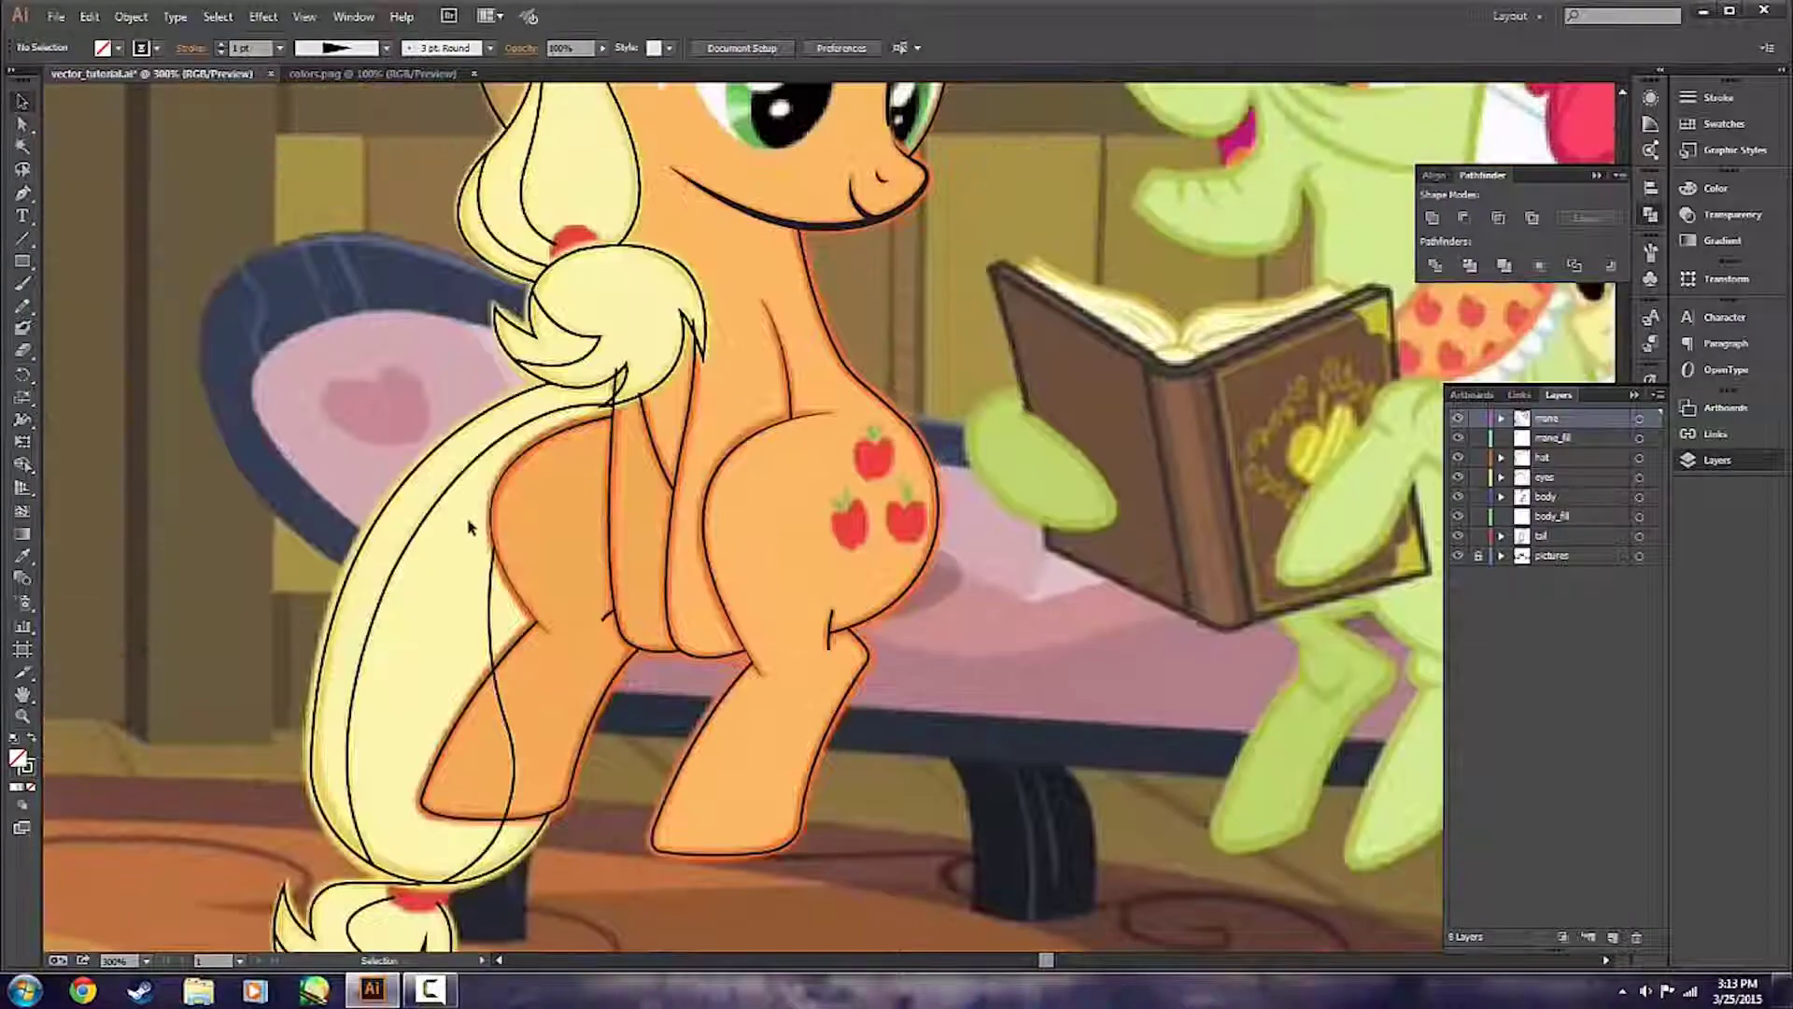
left_click(492, 334)
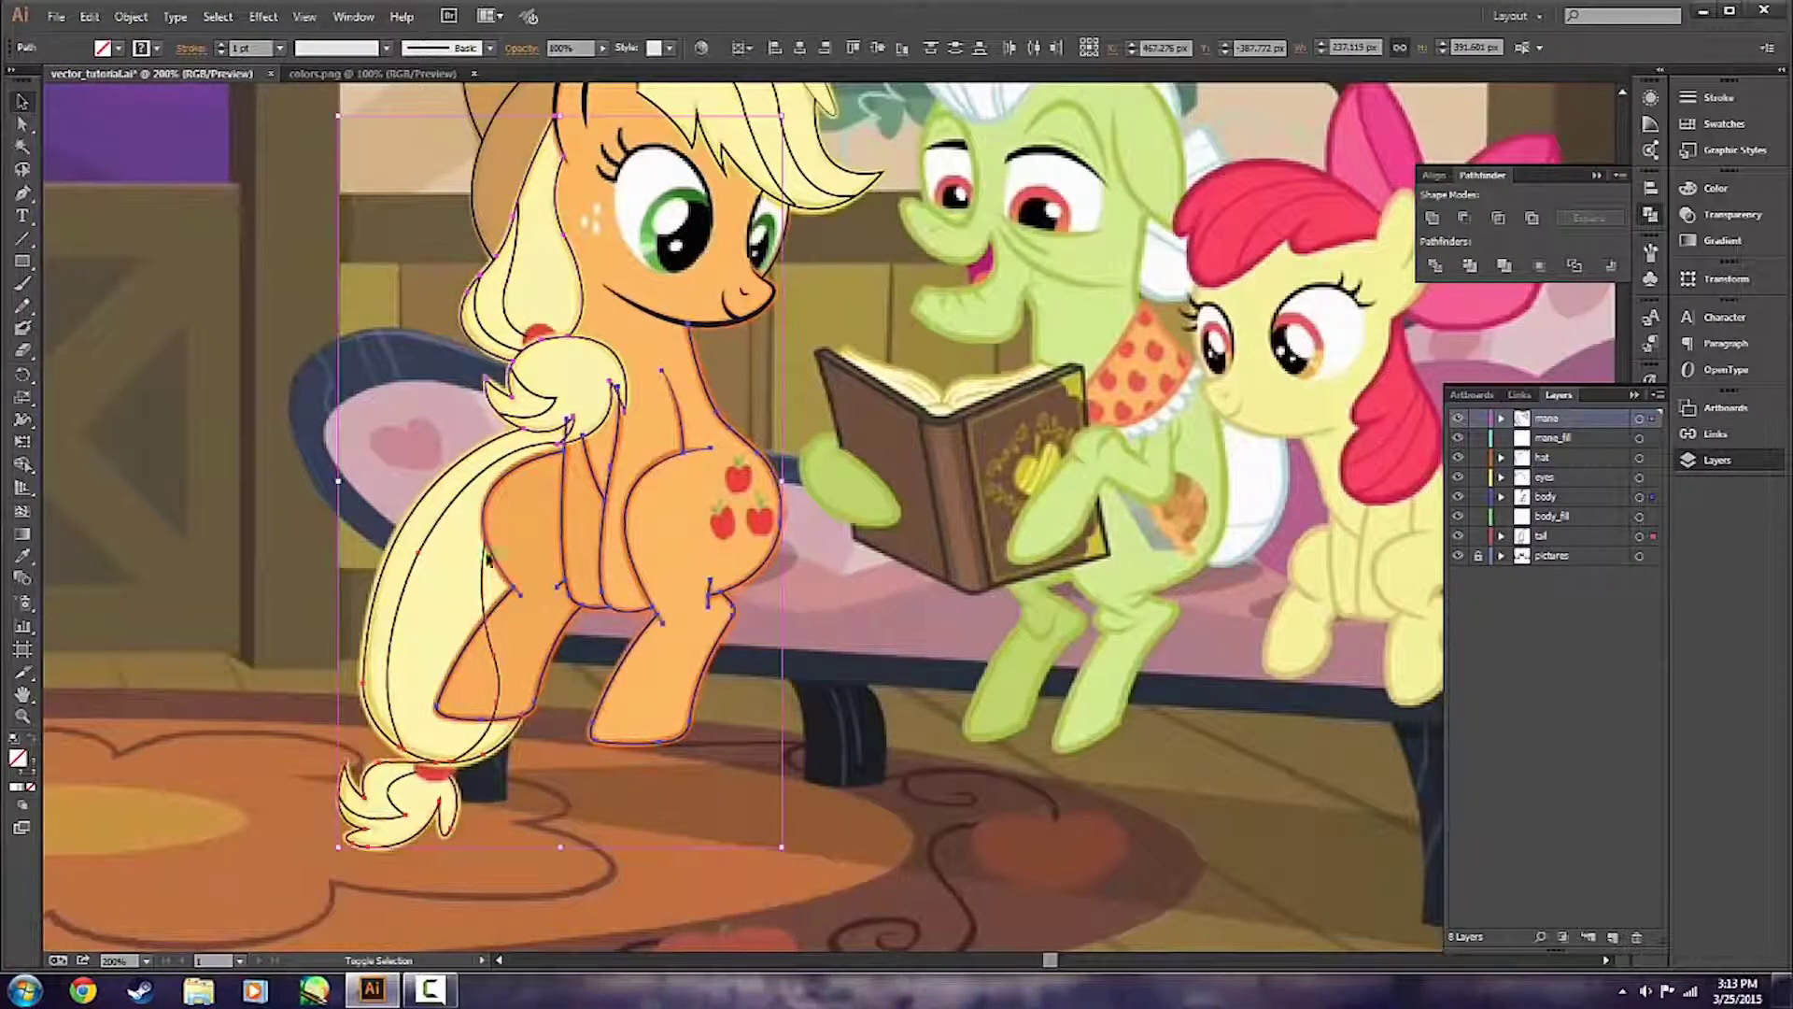
left_click(221, 43)
left_click(824, 496)
scroll(824, 496, "up", 6)
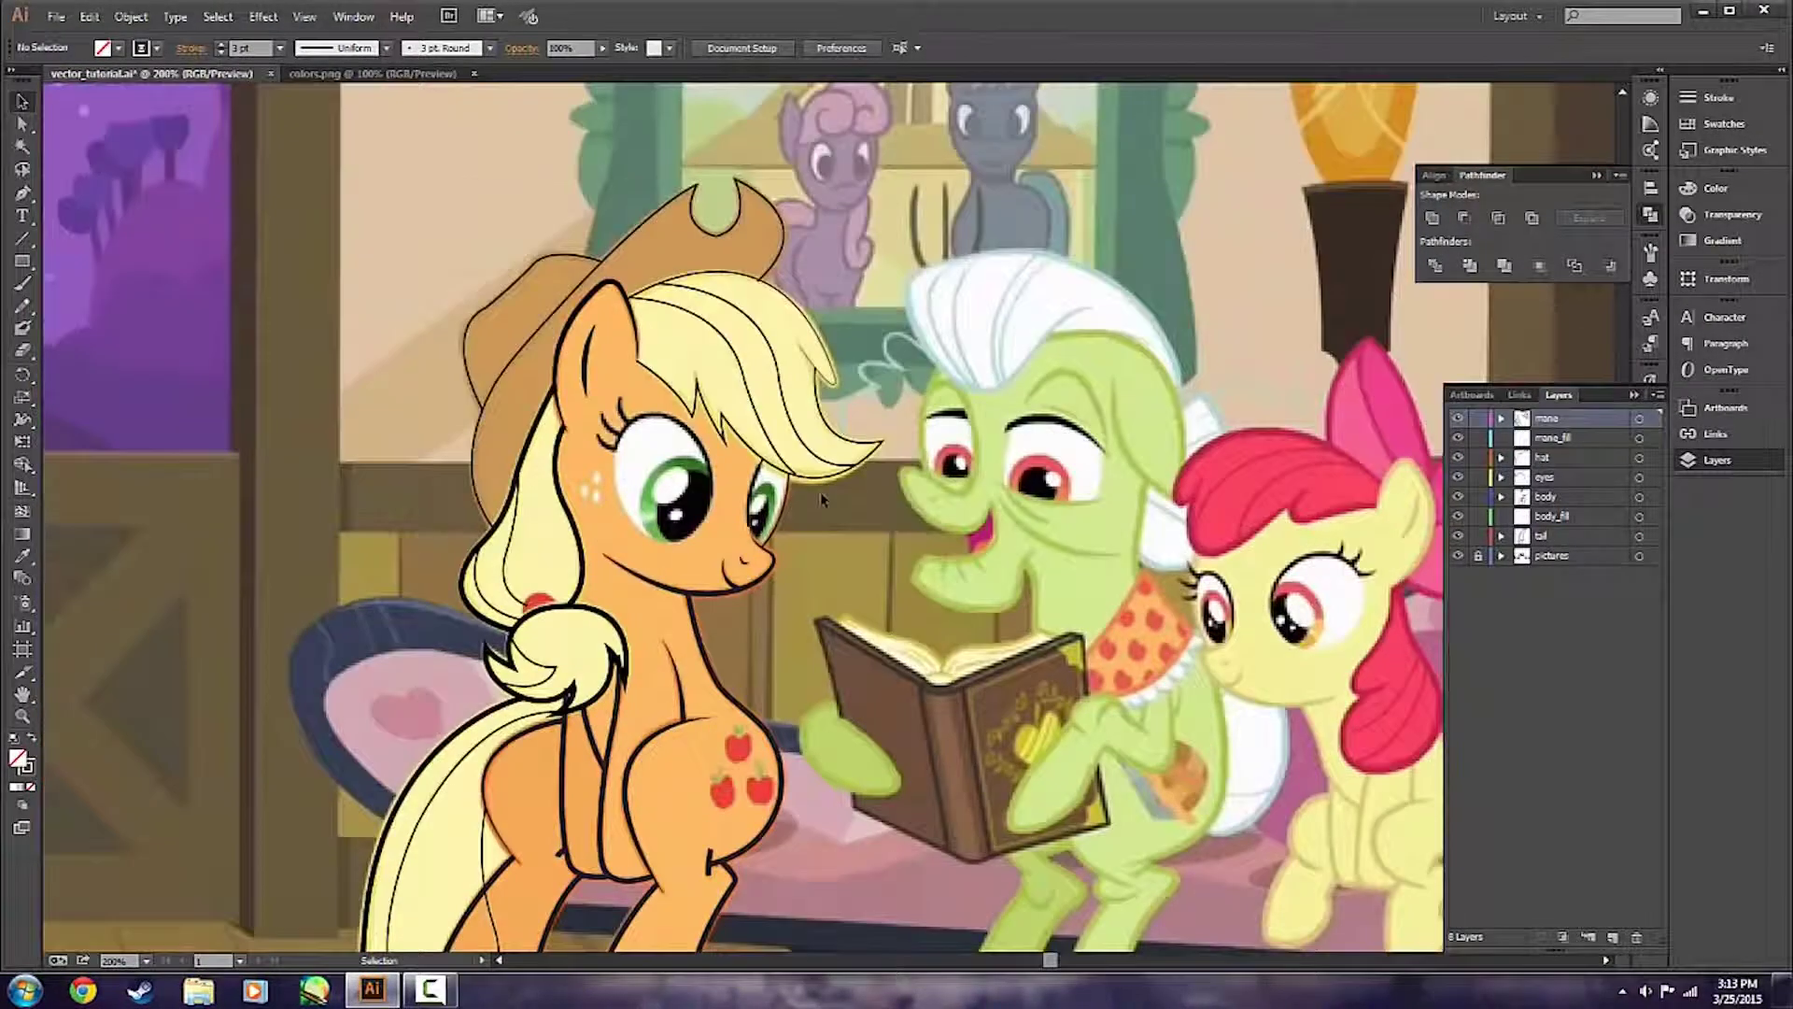
Increase the stroke weight of the hat outline, deselect it and save the document.
left_click(570, 299)
double_click(221, 44)
key("a")
scroll(737, 235, "up", 1)
left_click(706, 233)
scroll(747, 243, "down", 1)
left_click(357, 282)
left_click(1051, 409)
key("ctrl+s")
scroll(981, 421, "down", 2)
key("v")
Increase the stroke weight of the outer fringe line of the mane and deselect it.
left_click(904, 431)
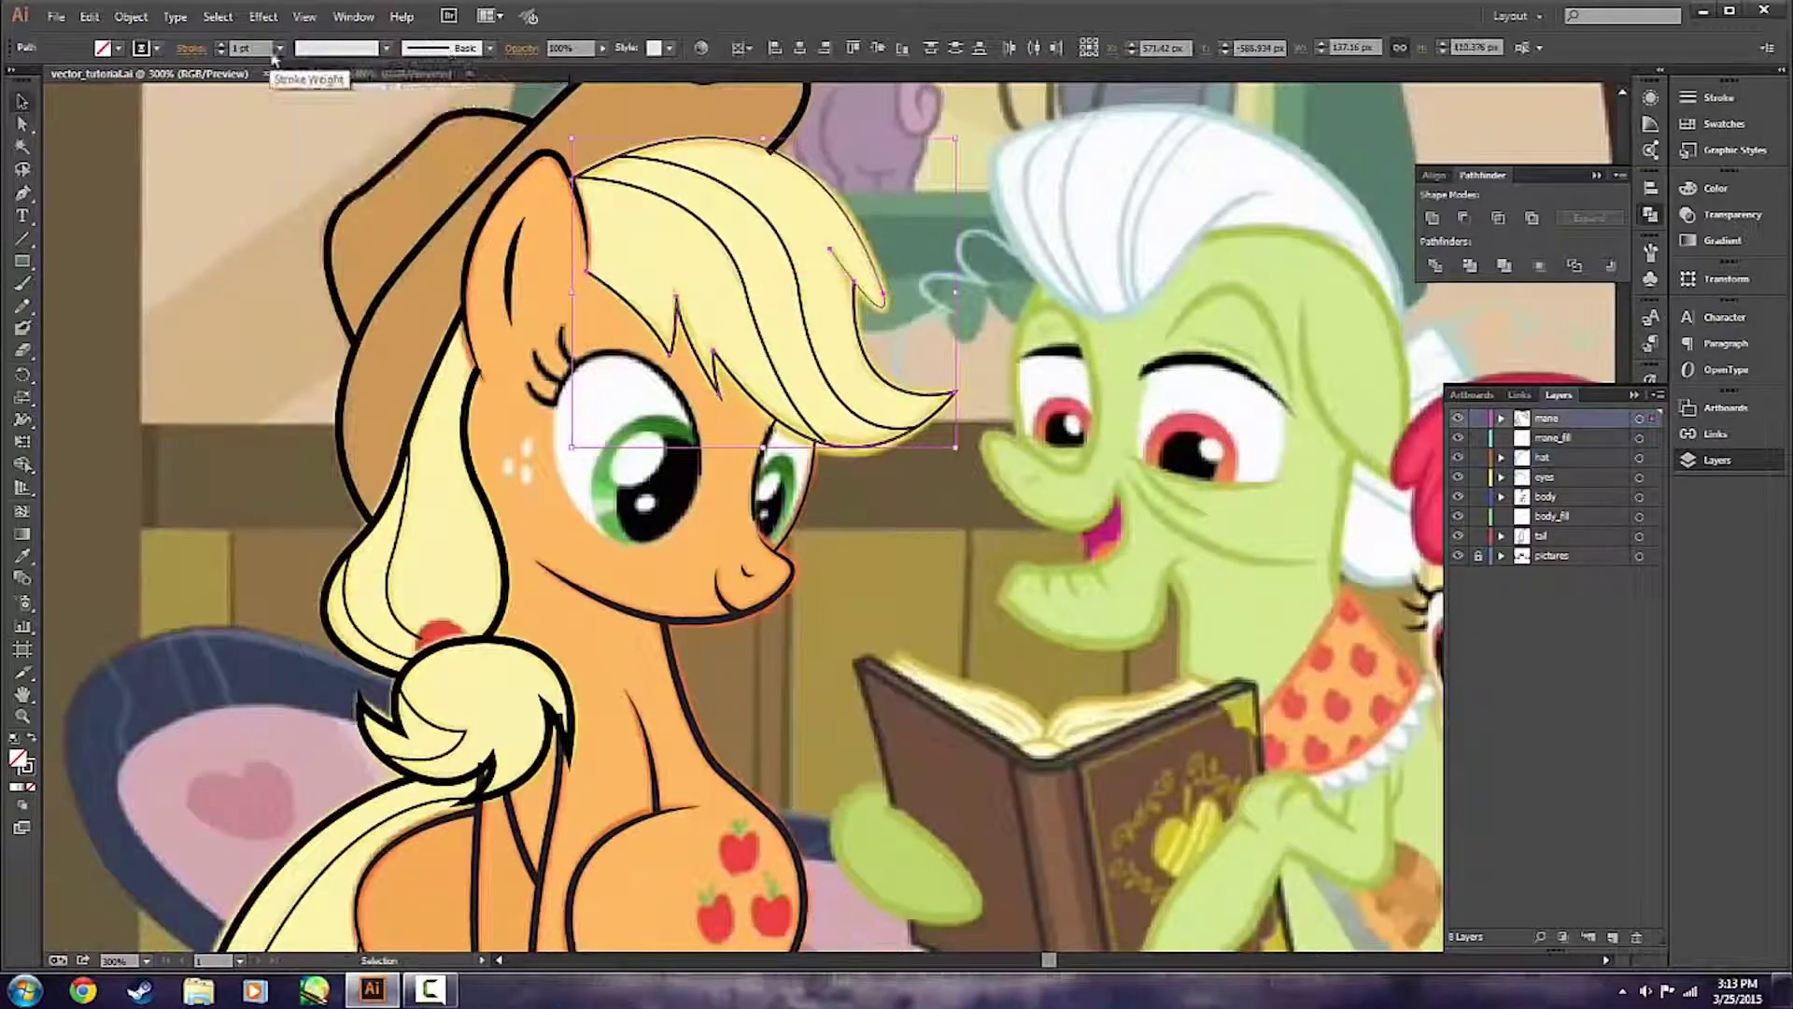
double_click(221, 44)
left_click(1032, 312)
Select the remaining inner mane lines in the fringe and ponytail together and raise their stroke weight to 3 pt.
left_click(745, 278)
left_click(797, 280, "shift")
left_click(389, 560, "shift")
left_click(344, 598, "shift")
left_click(221, 44)
left_click(611, 147)
scroll(342, 758, "down", 3)
left_click(362, 701)
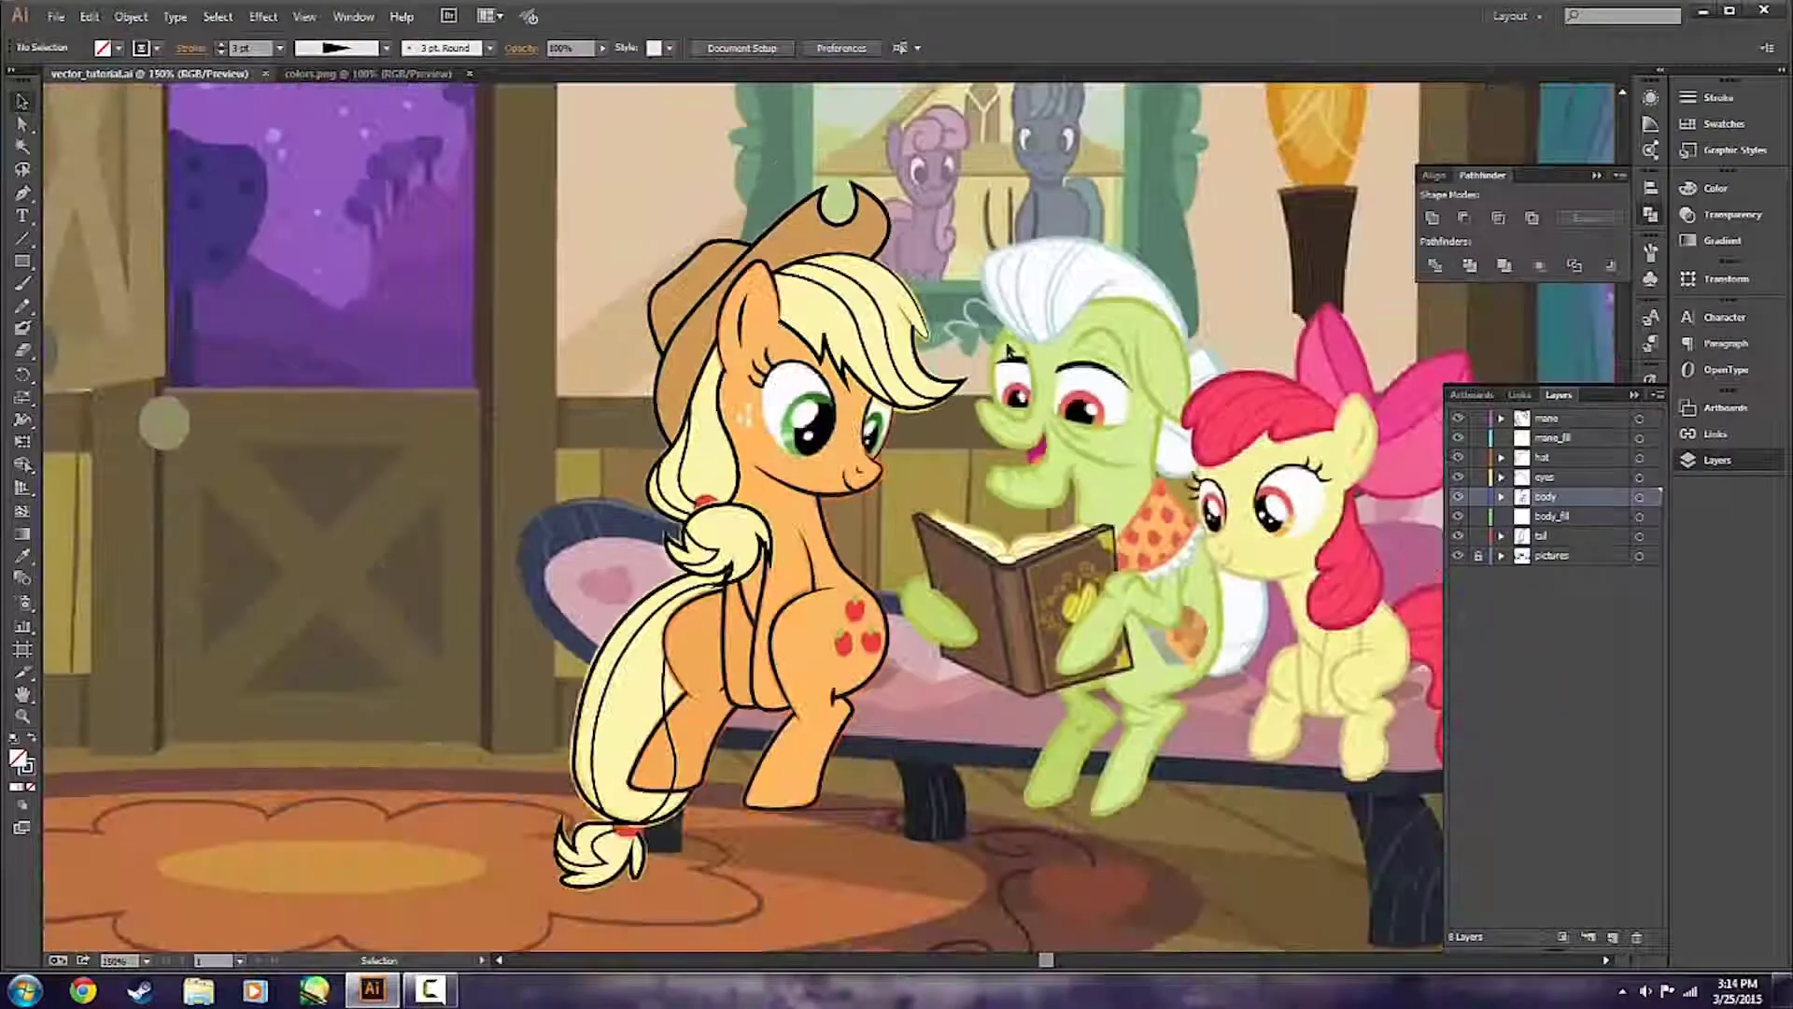
Check the pony's line art in outline view, return to preview and save the document.
key("ctrl+equal")
left_click(758, 584)
left_click(706, 558)
left_click(822, 344)
key("ctrl+y")
key("ctrl+y")
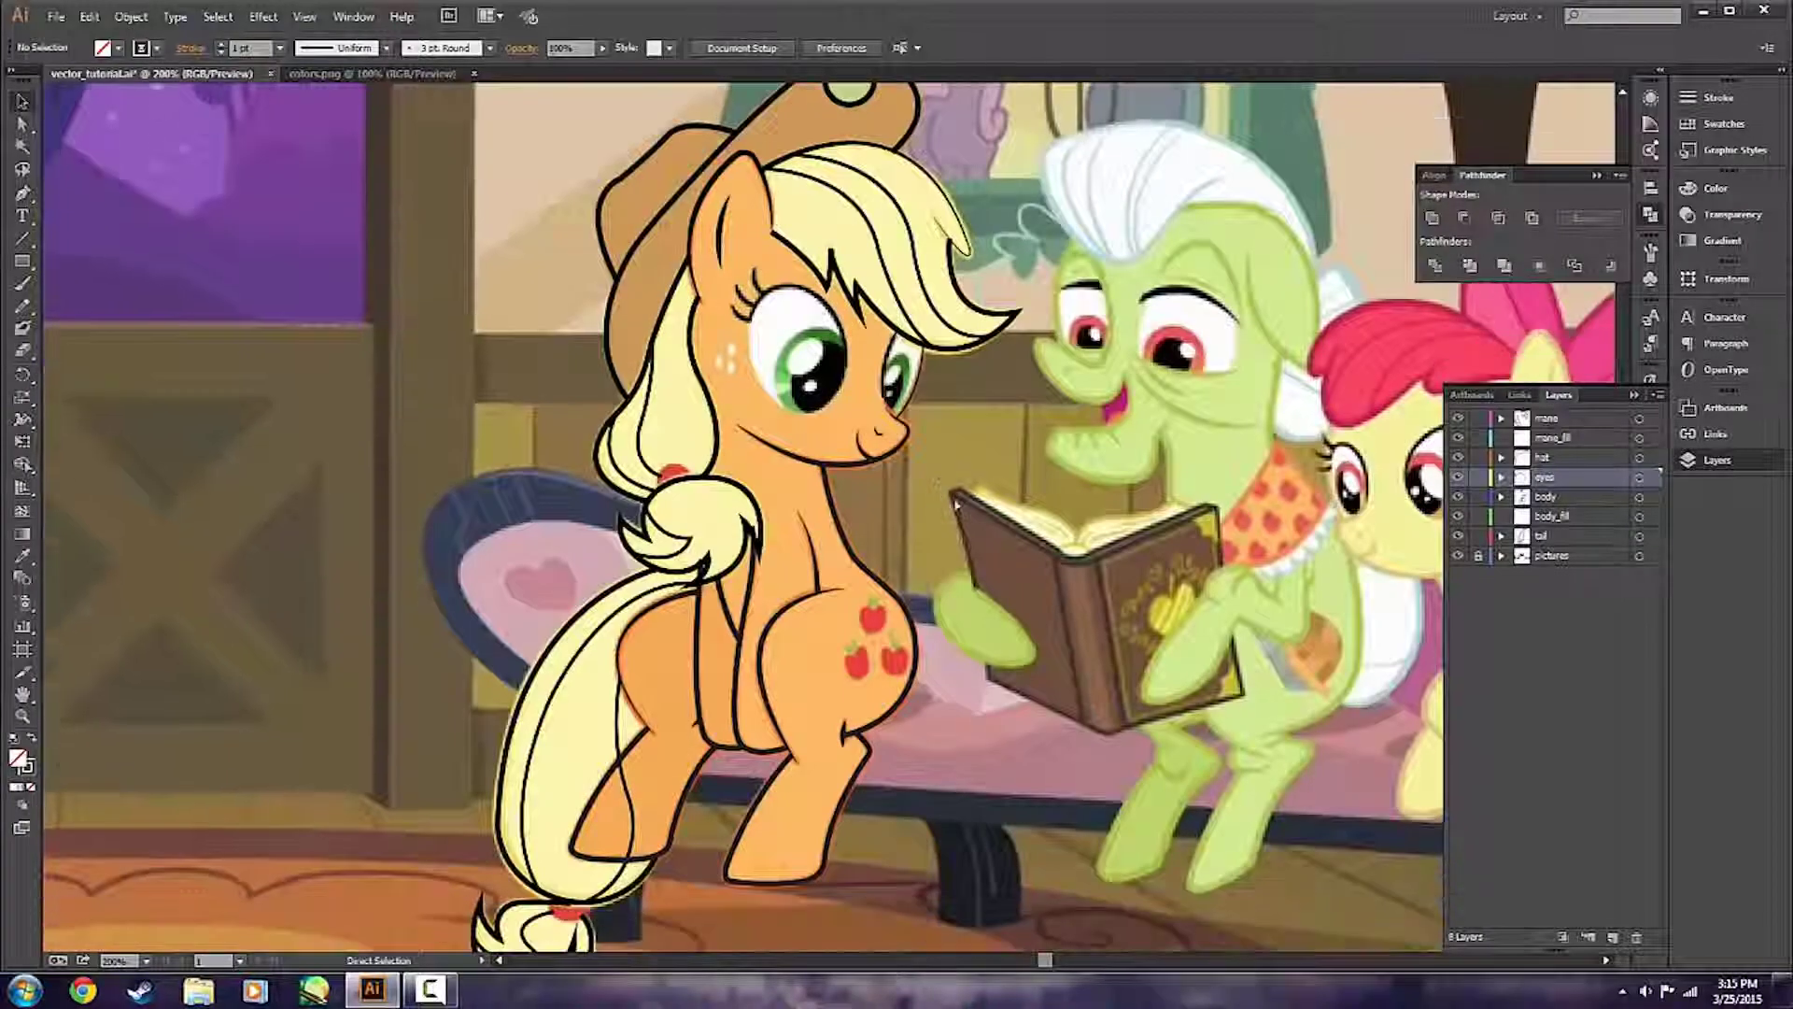
key("ctrl+s")
scroll(1017, 596, "down", 2)
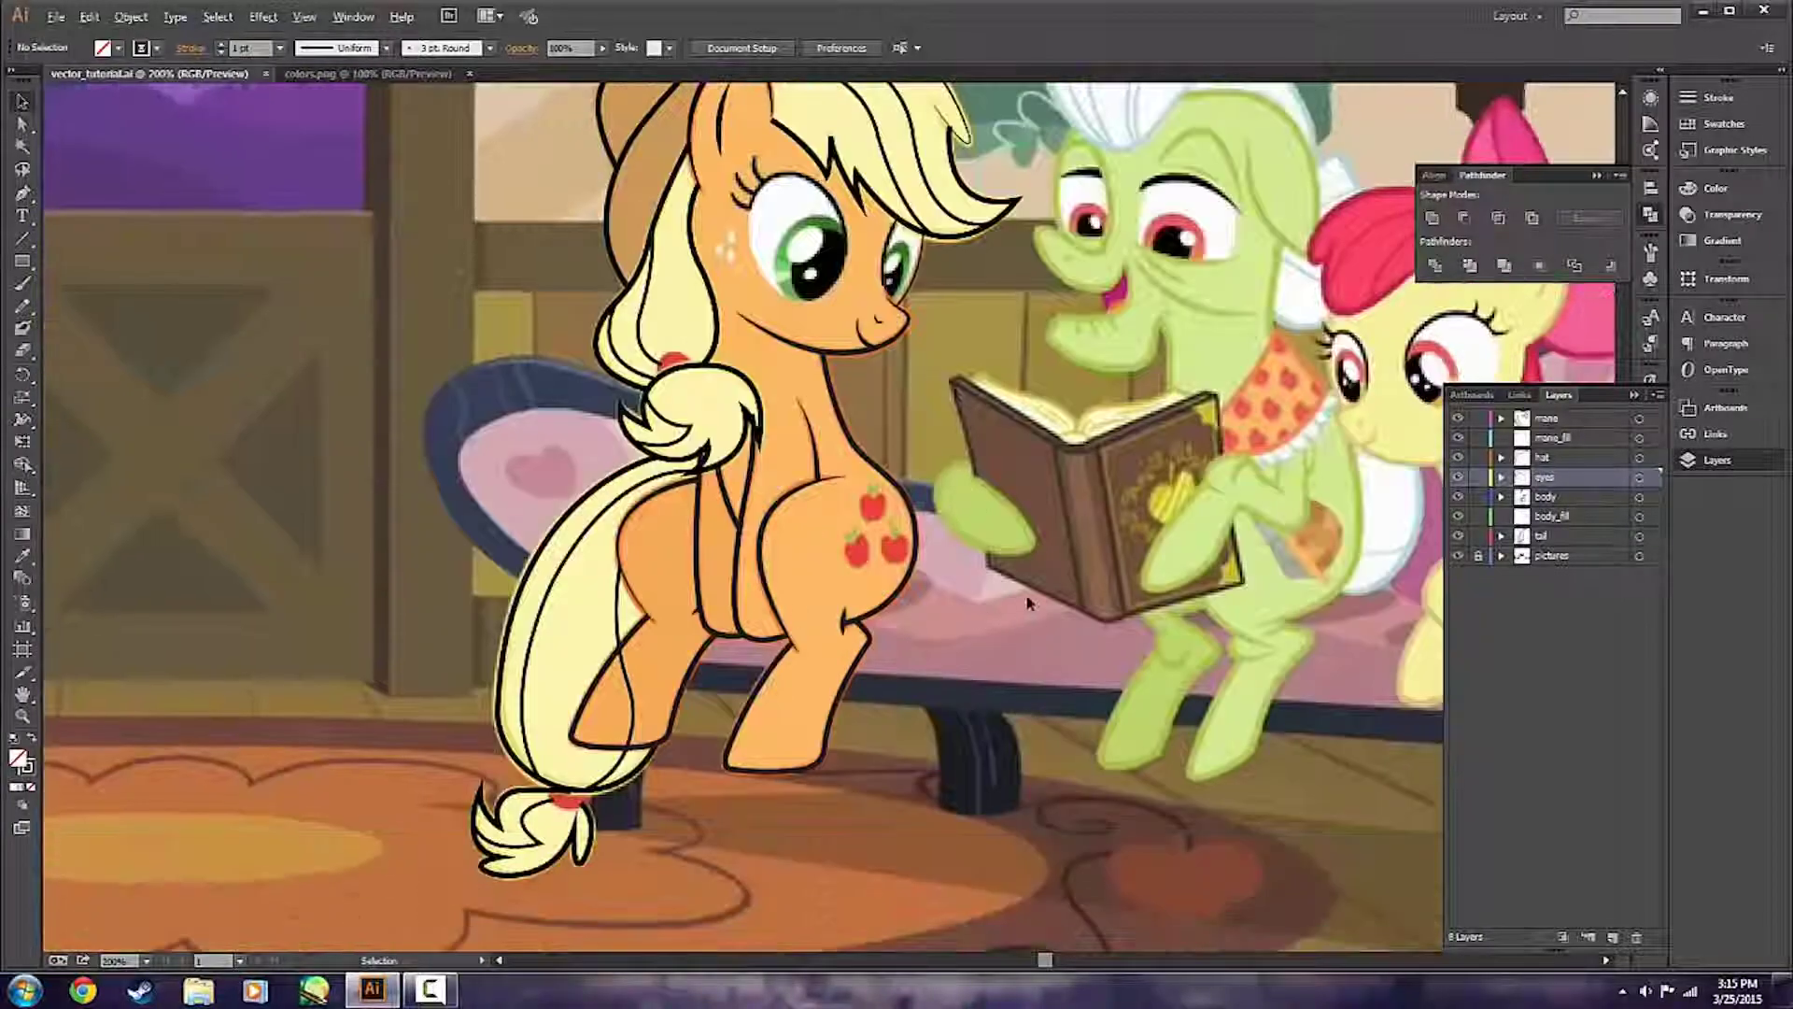
View the whole picture and look at the tapering Width Profile 4 among the variable width profiles.
scroll(1023, 592, "down", 2)
scroll(1112, 580, "up", 2)
scroll(878, 558, "right", 3)
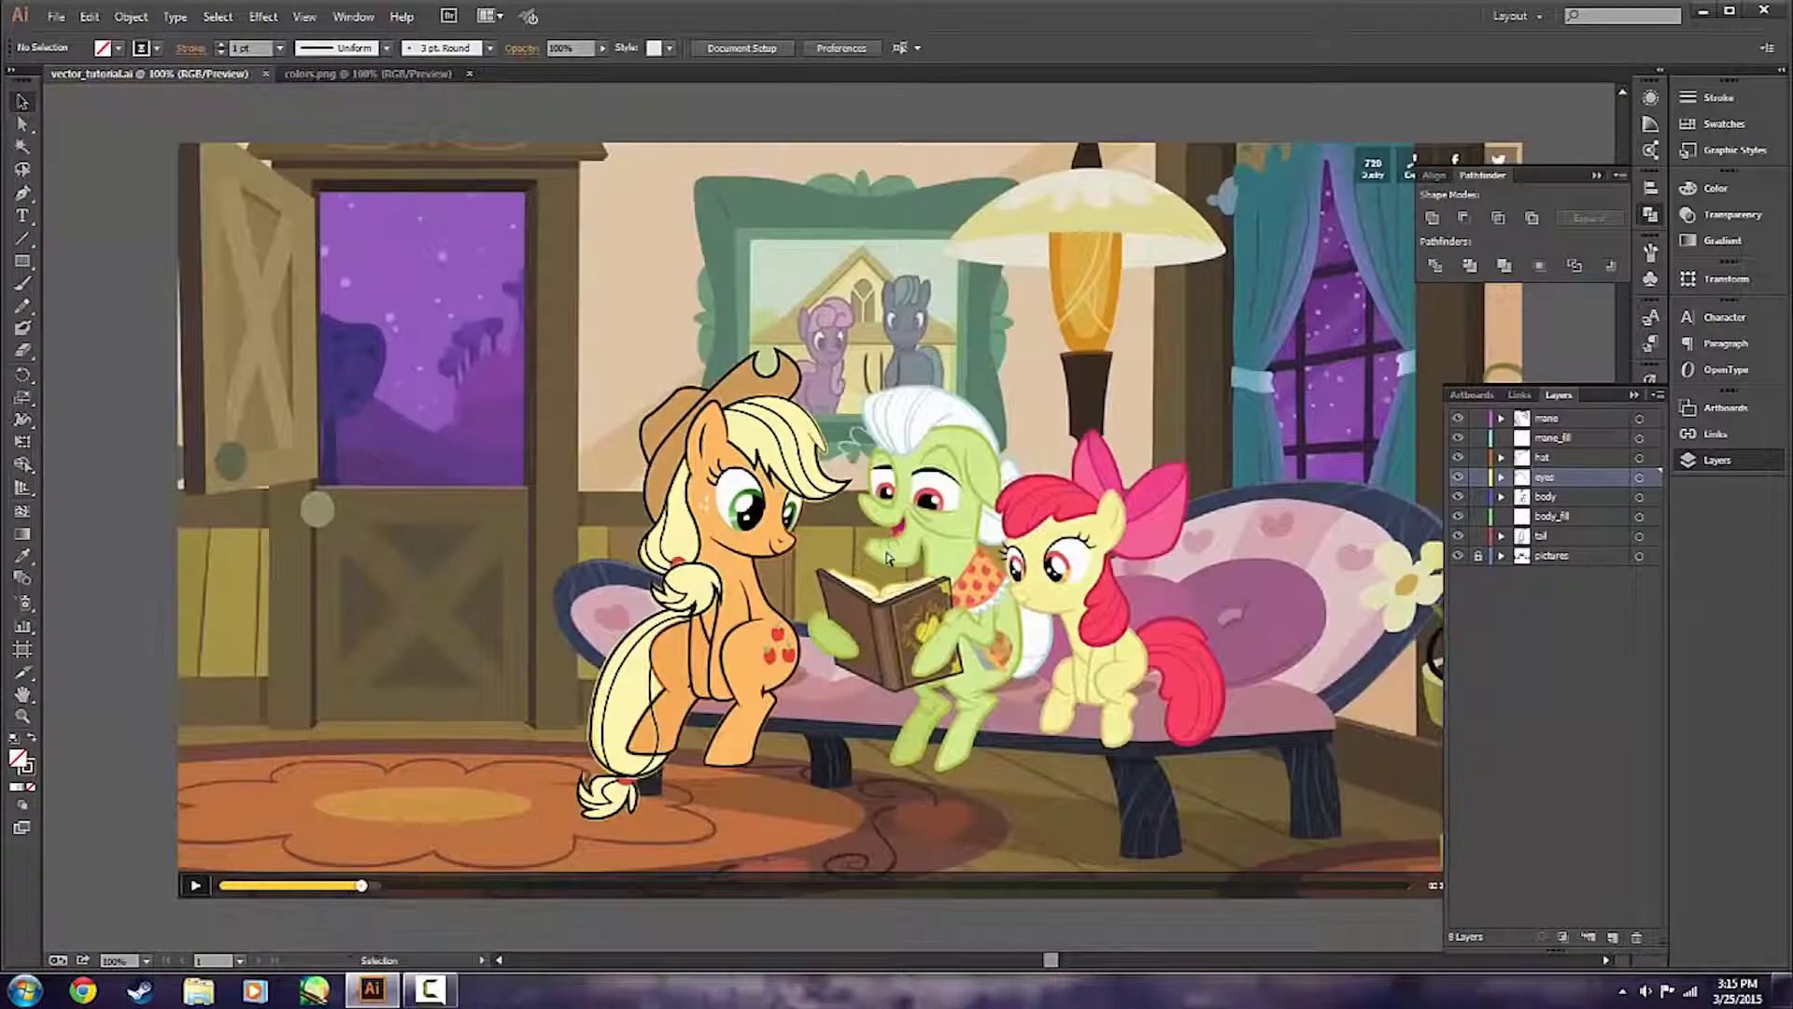
left_click(336, 52)
left_click(336, 53)
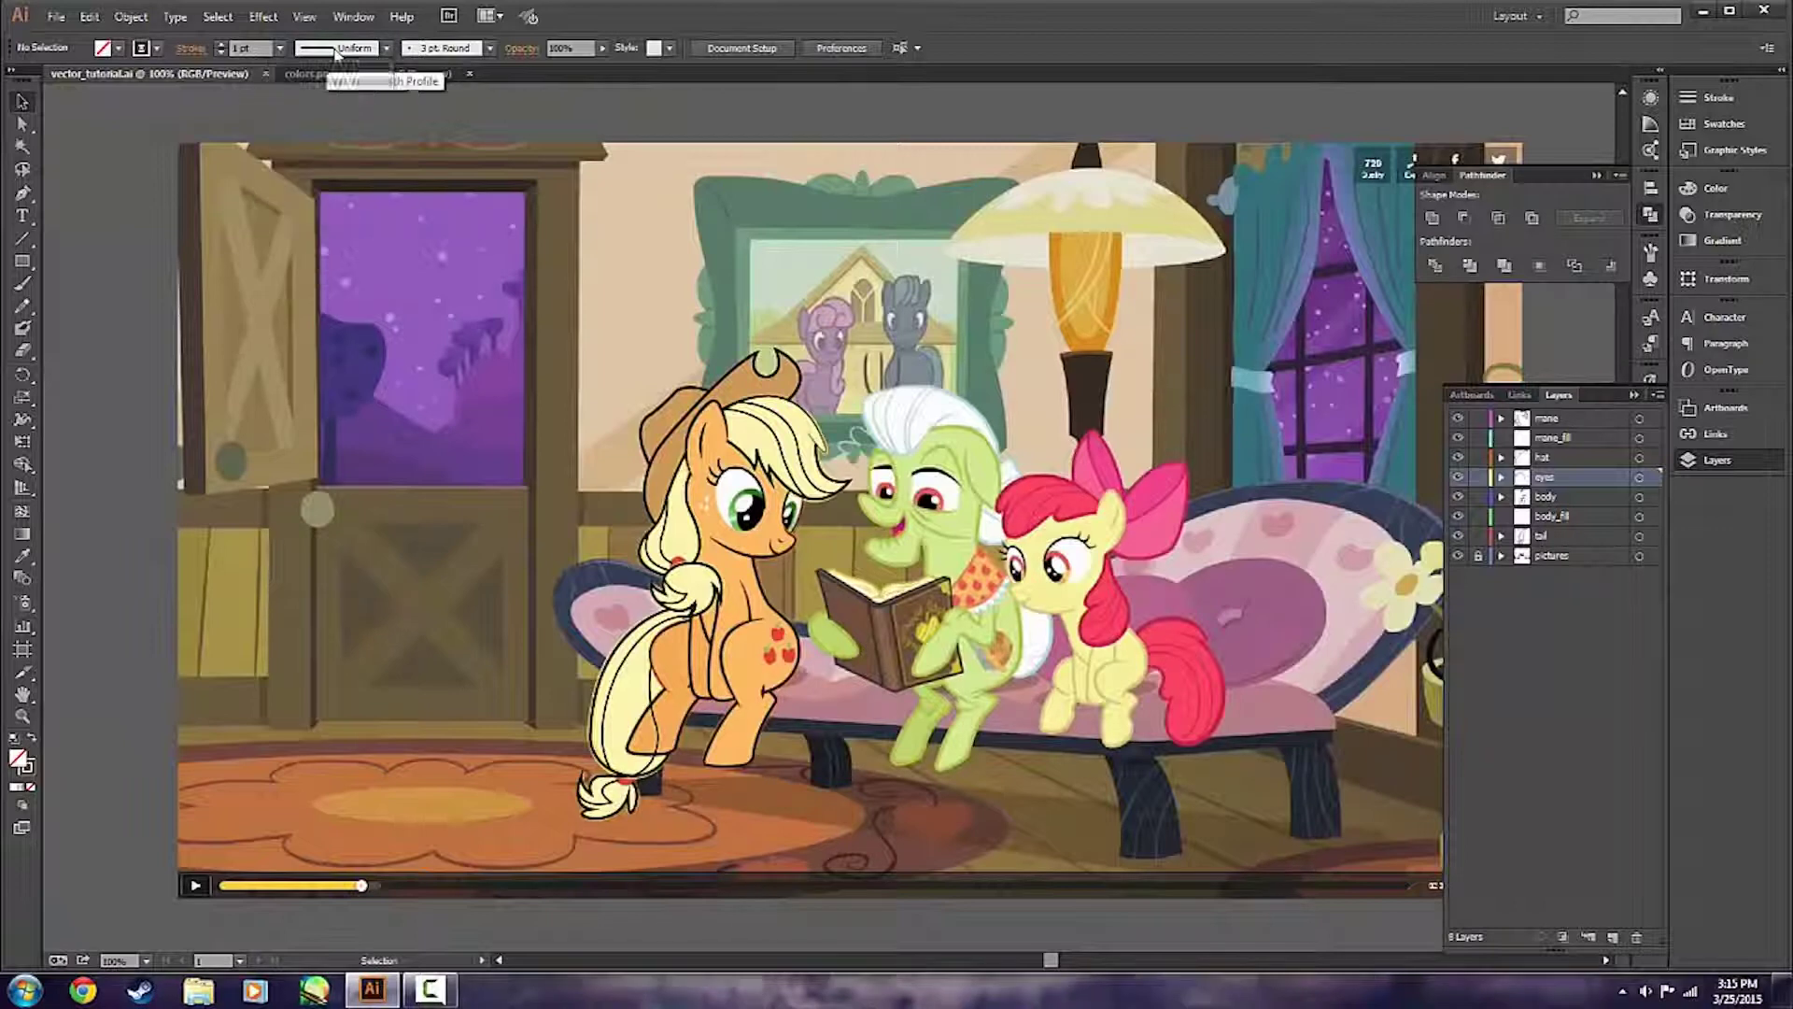
left_click(387, 48)
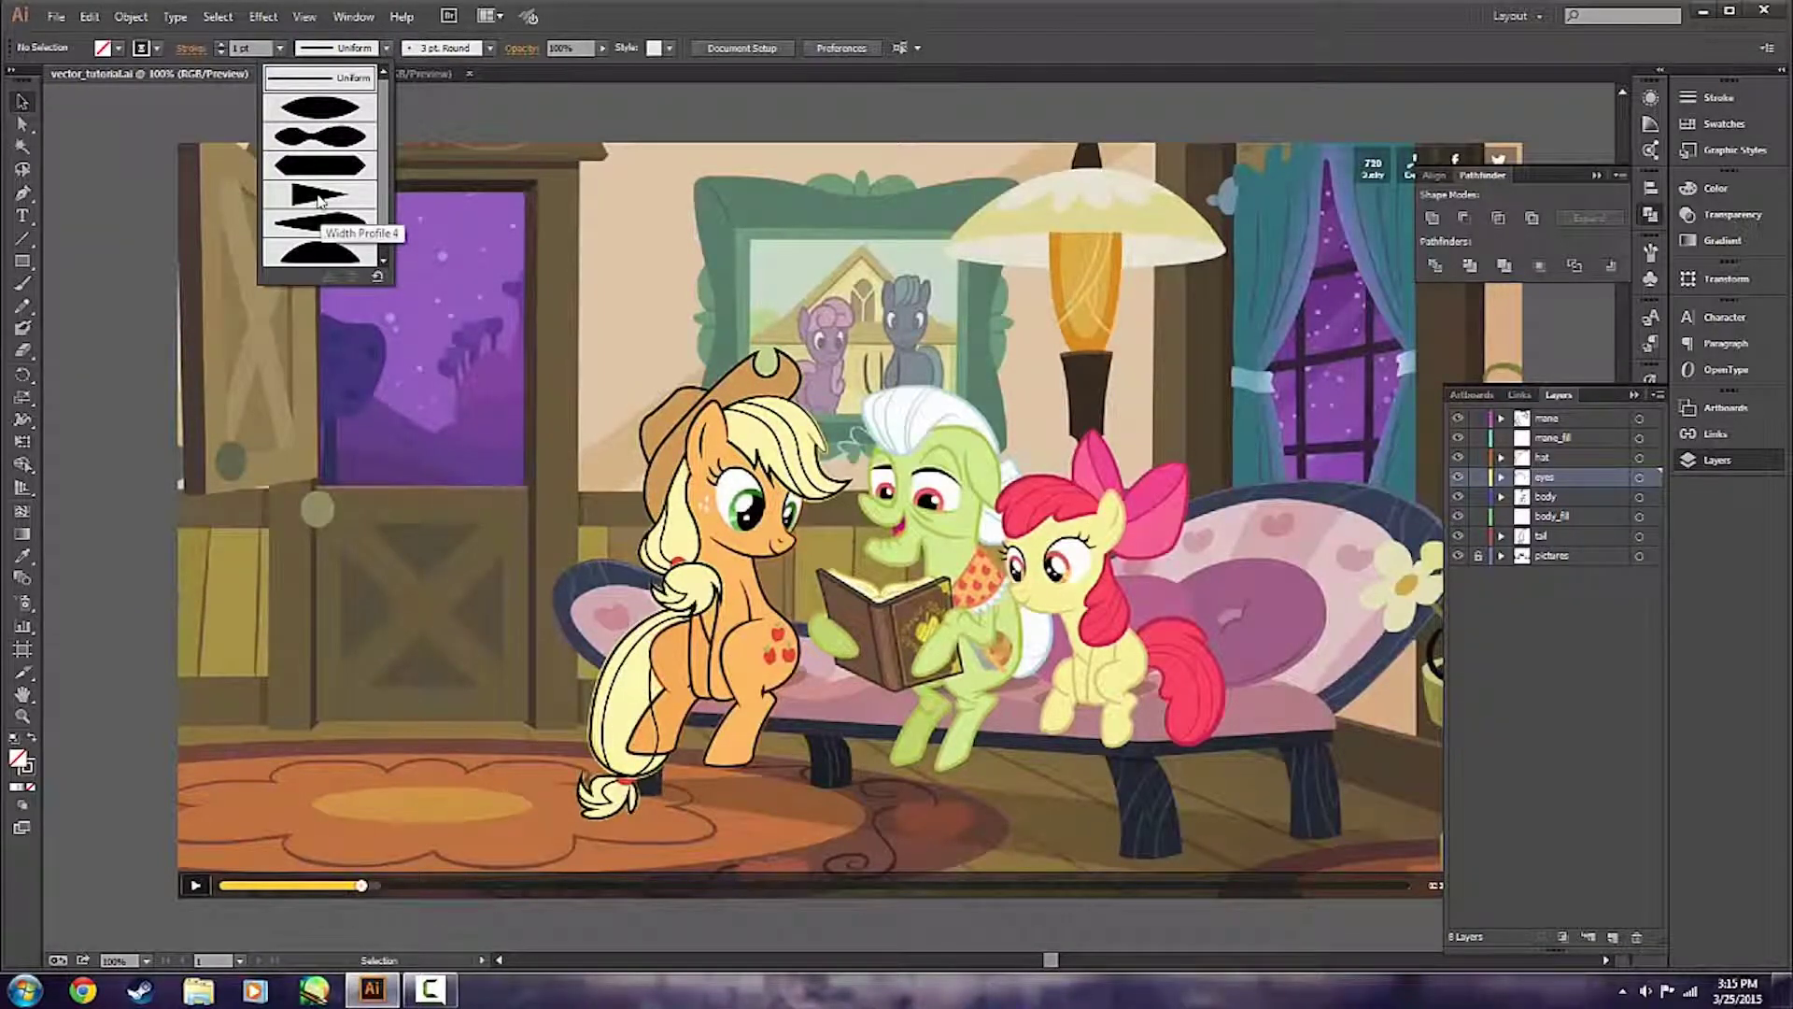
left_click(585, 524)
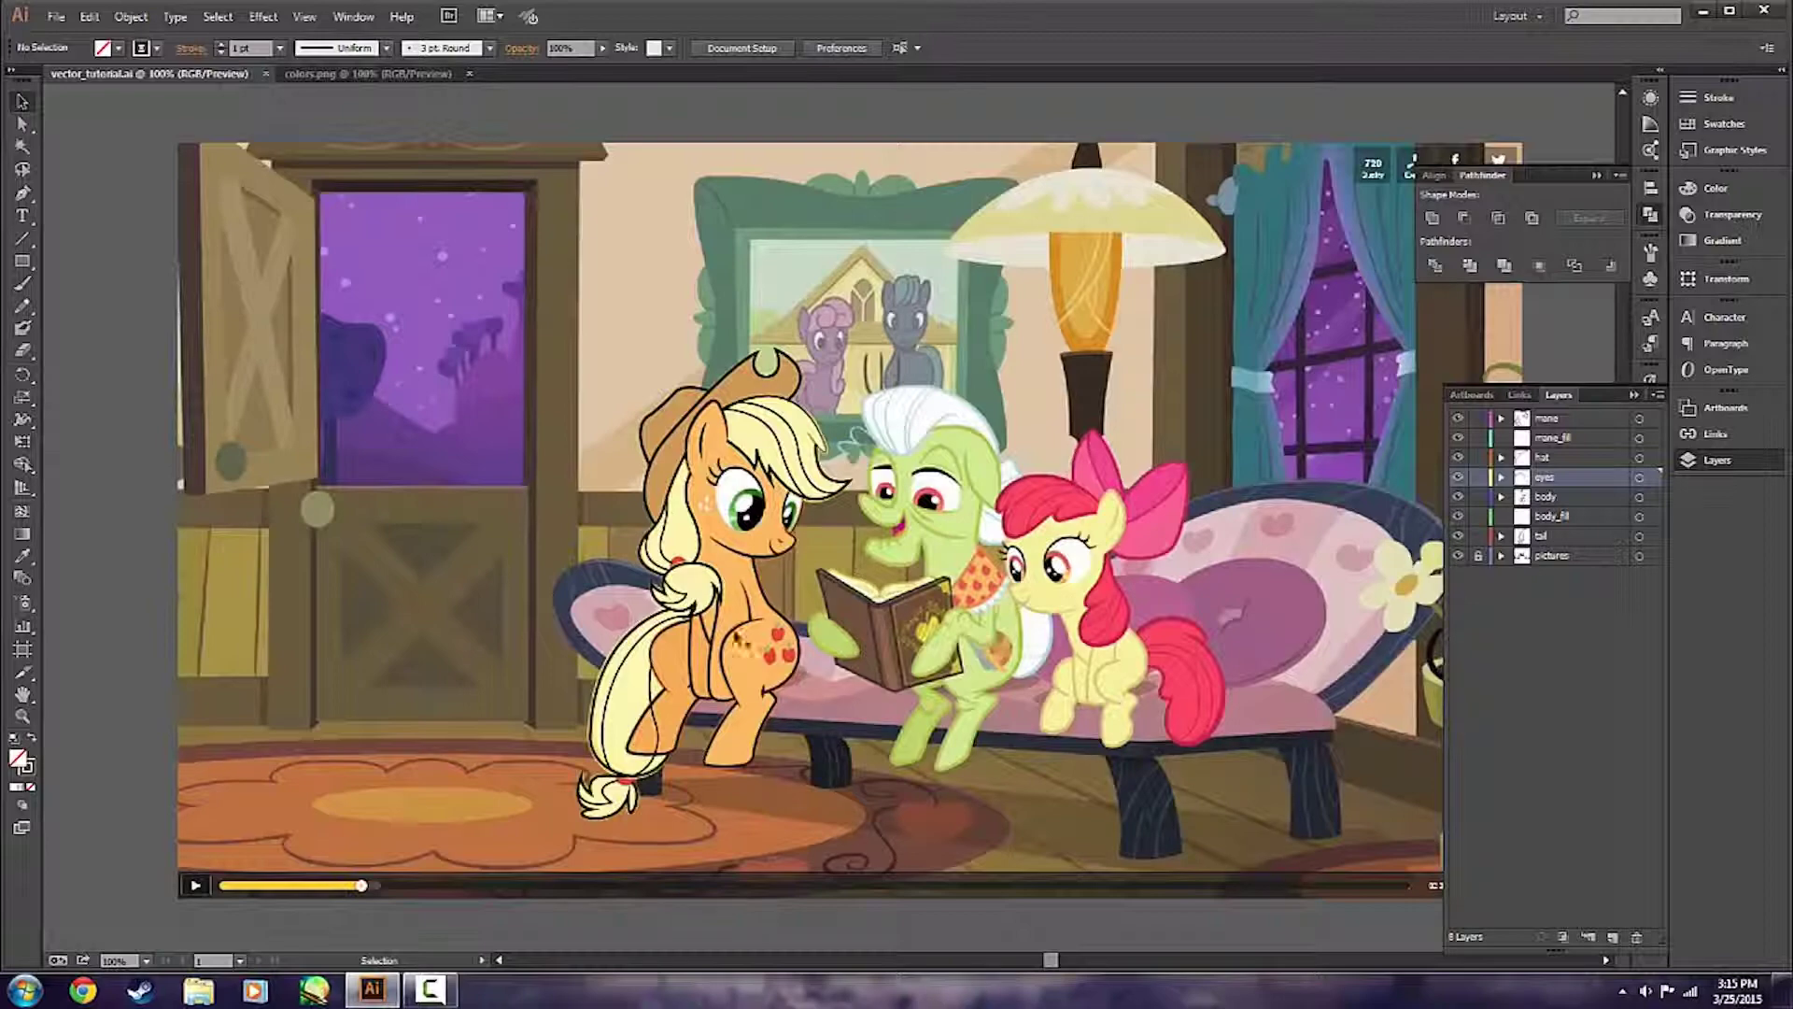
Examine the pony's thickened line art close up and within the full picture.
scroll(550, 588, "up", 2)
scroll(1001, 572, "down", 3)
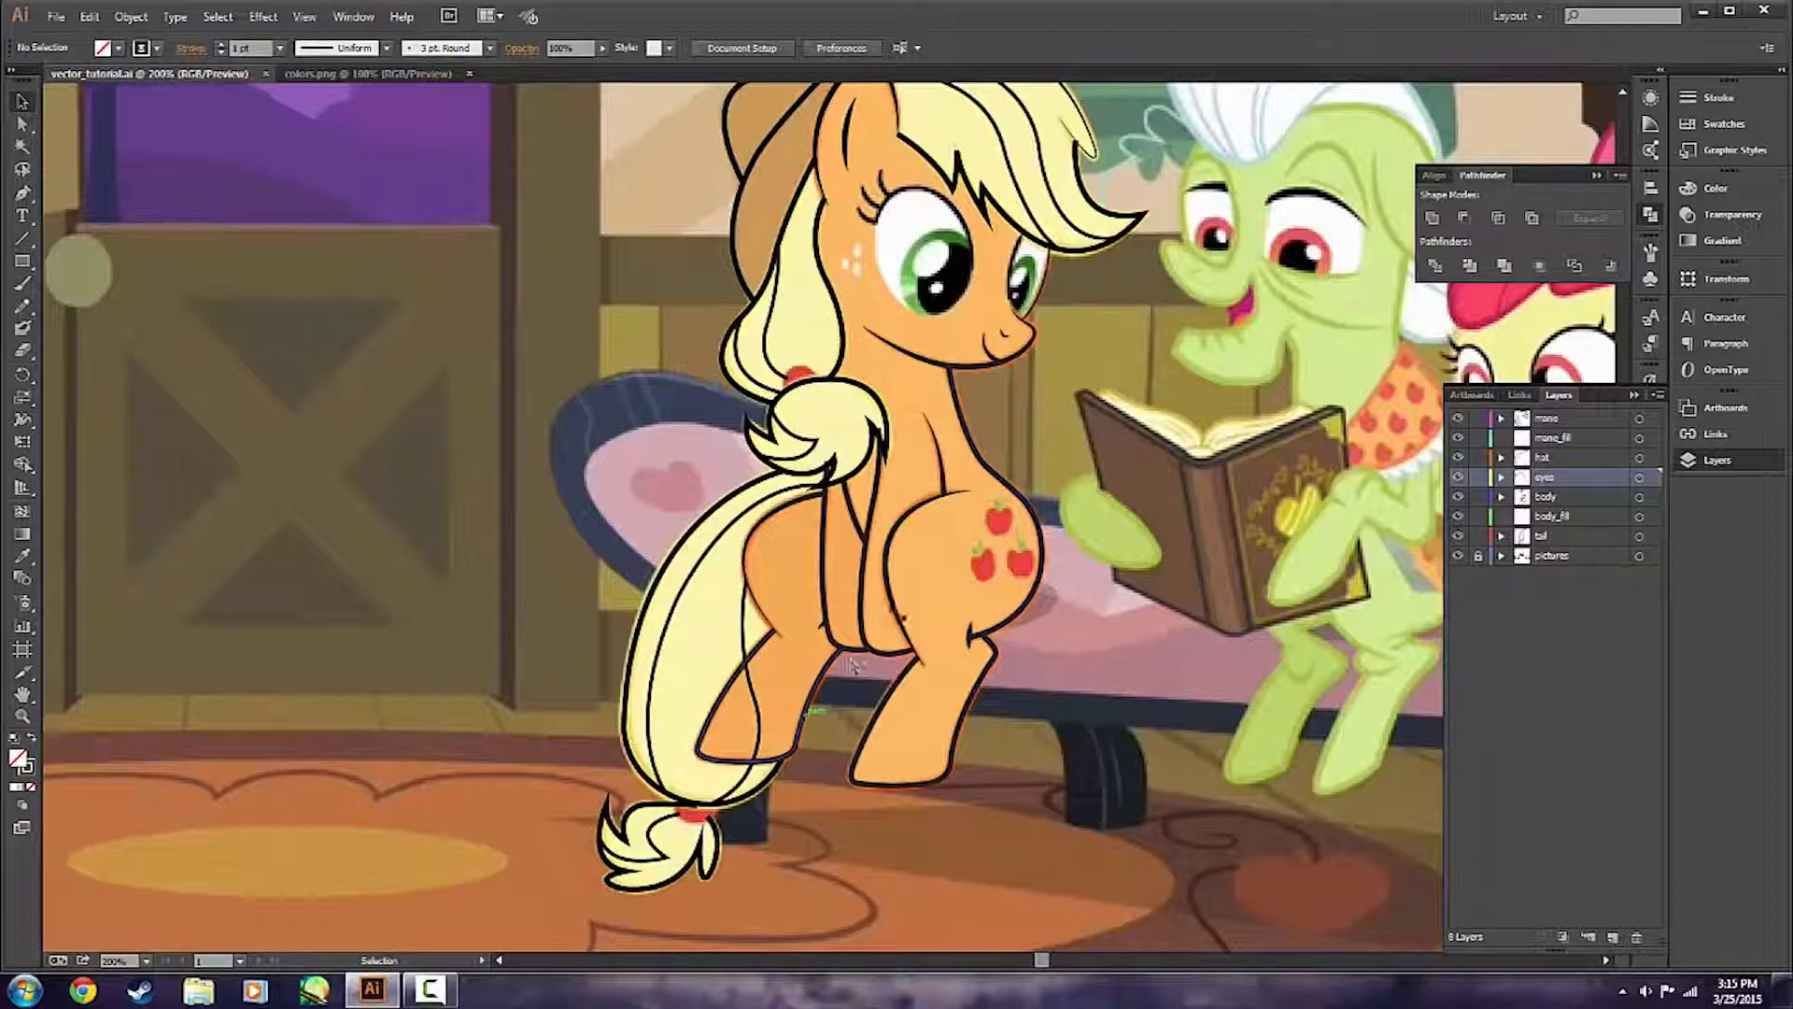
scroll(1273, 619, "up", 2)
scroll(1273, 619, "up", 2)
scroll(1273, 619, "right", 3)
scroll(1078, 564, "down", 2)
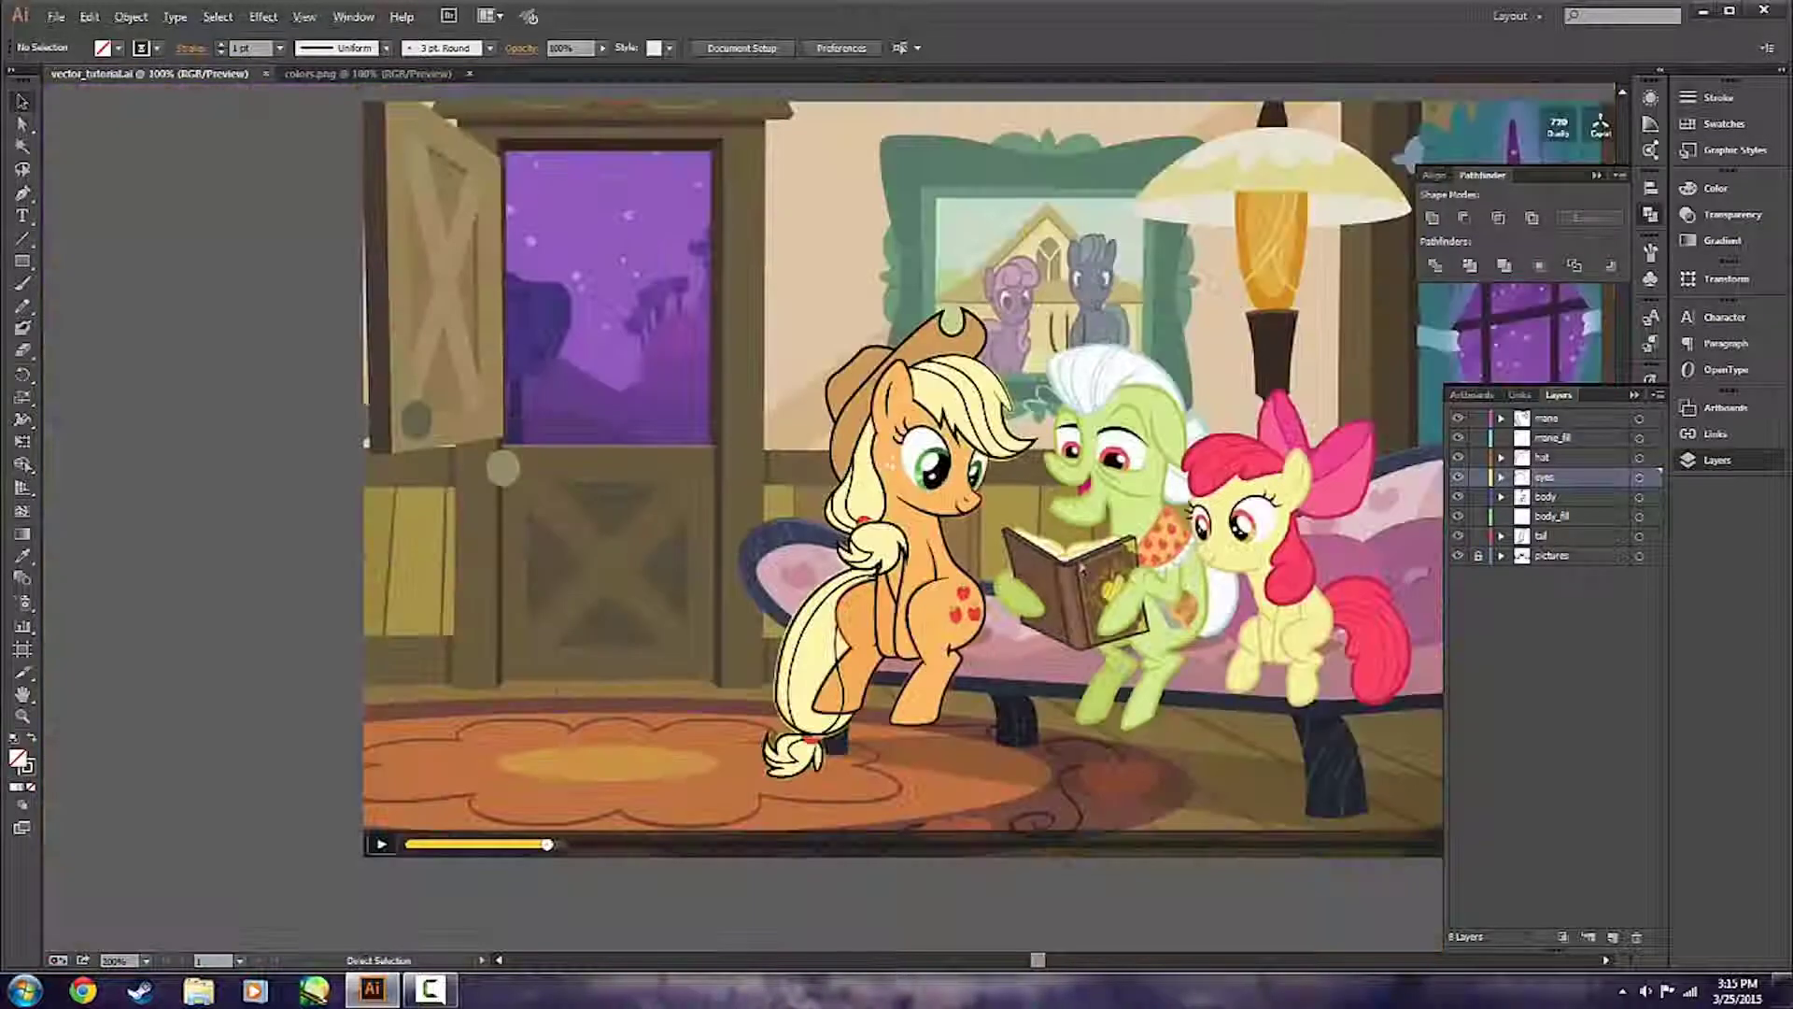
scroll(1079, 569, "right", 3)
key("v")
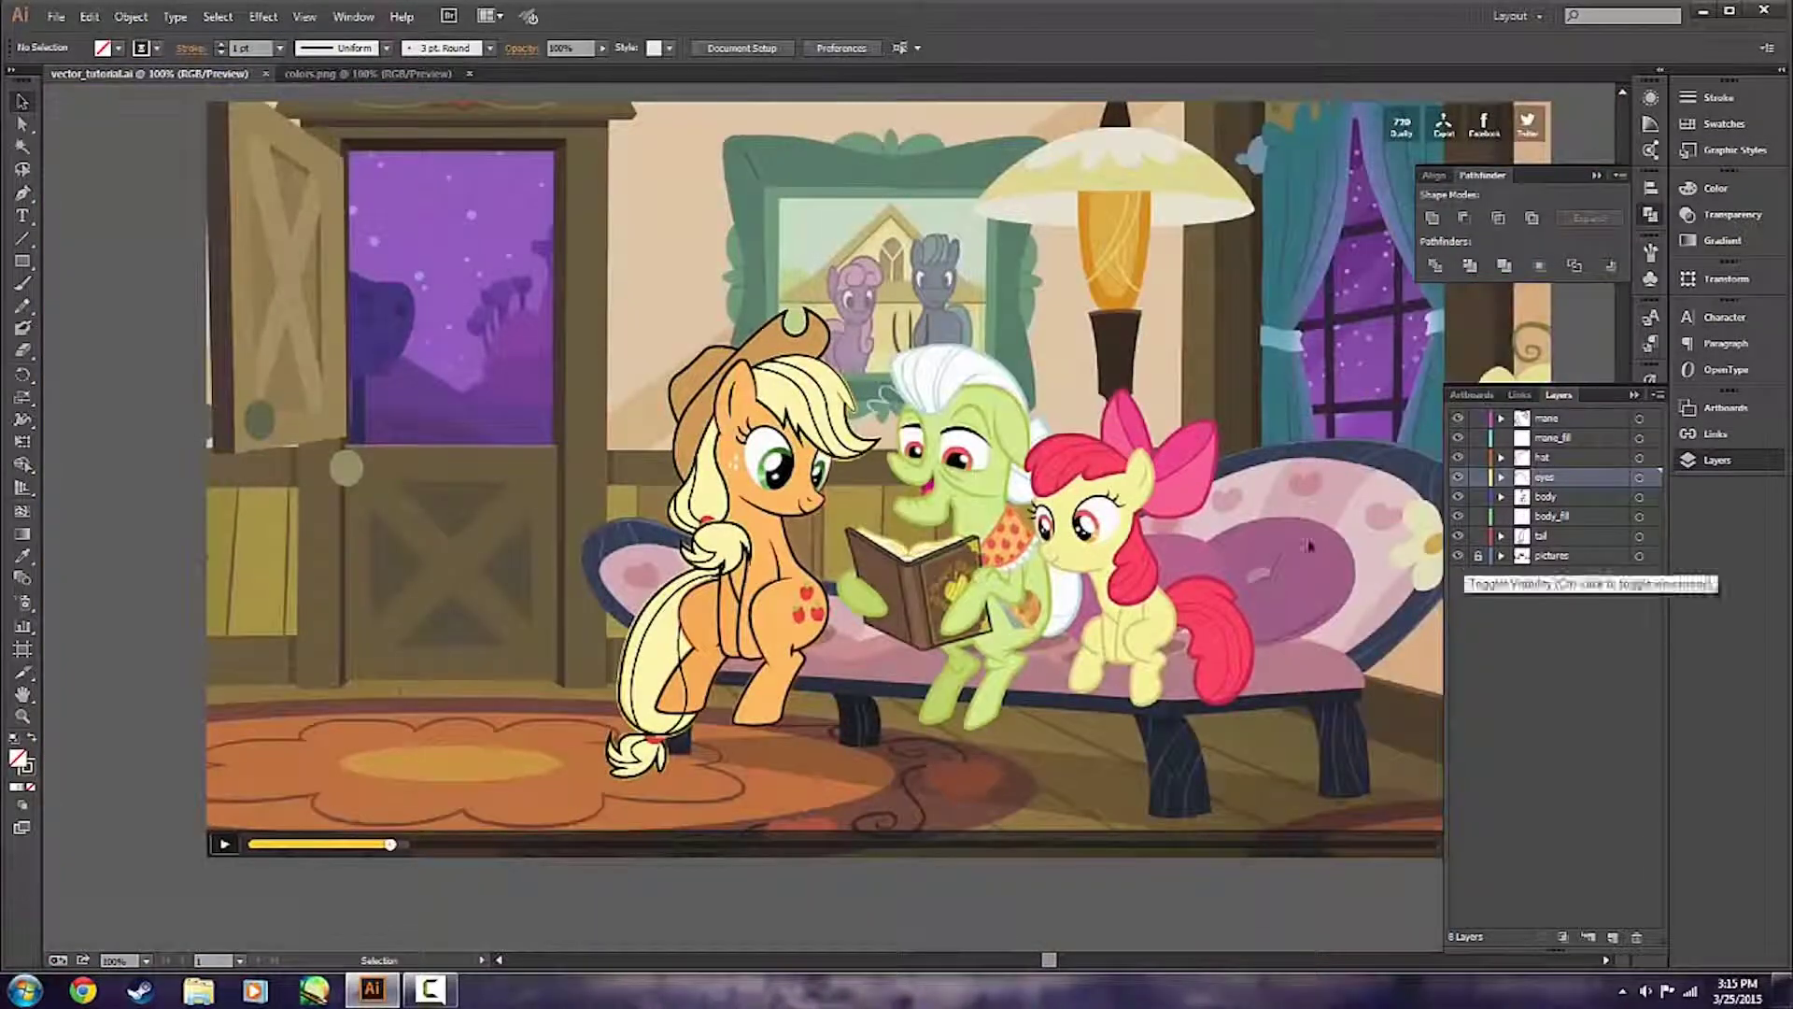
left_click_drag(566, 290, 985, 741)
left_click(986, 741)
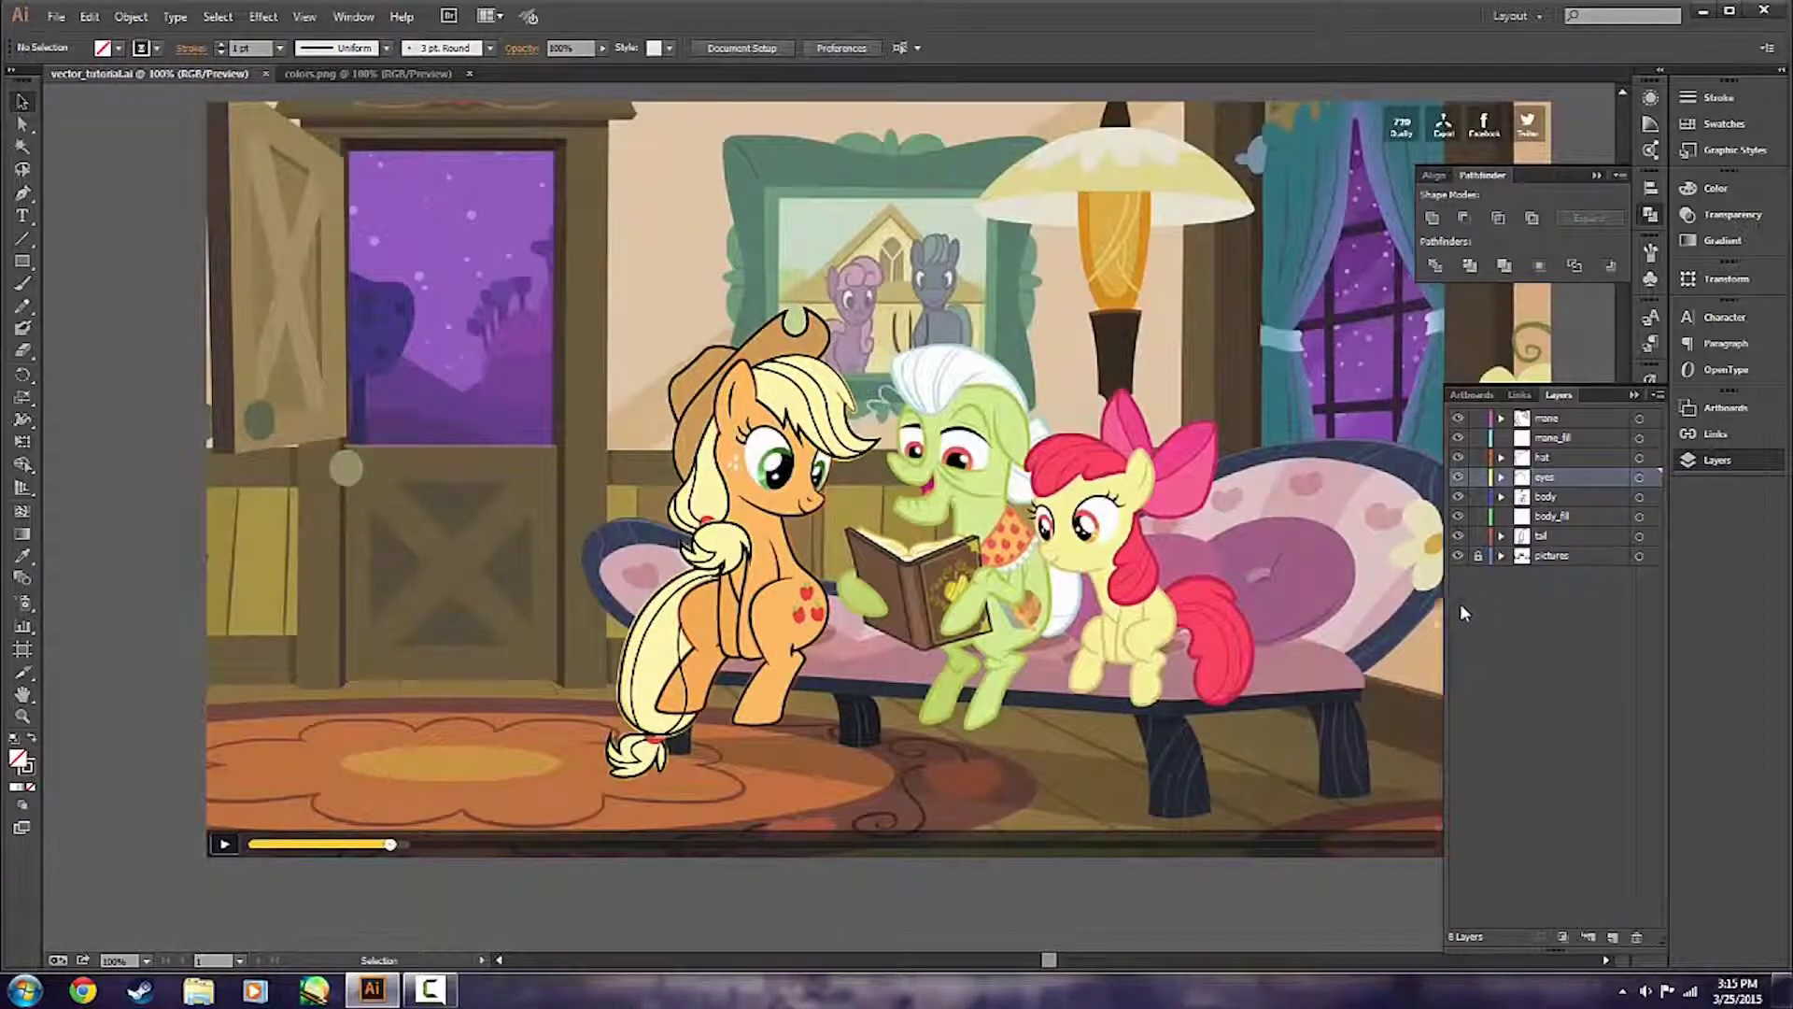
Hide and show the pictures layer to view the line art alone, and inspect the pony's head and body.
left_click(1458, 557)
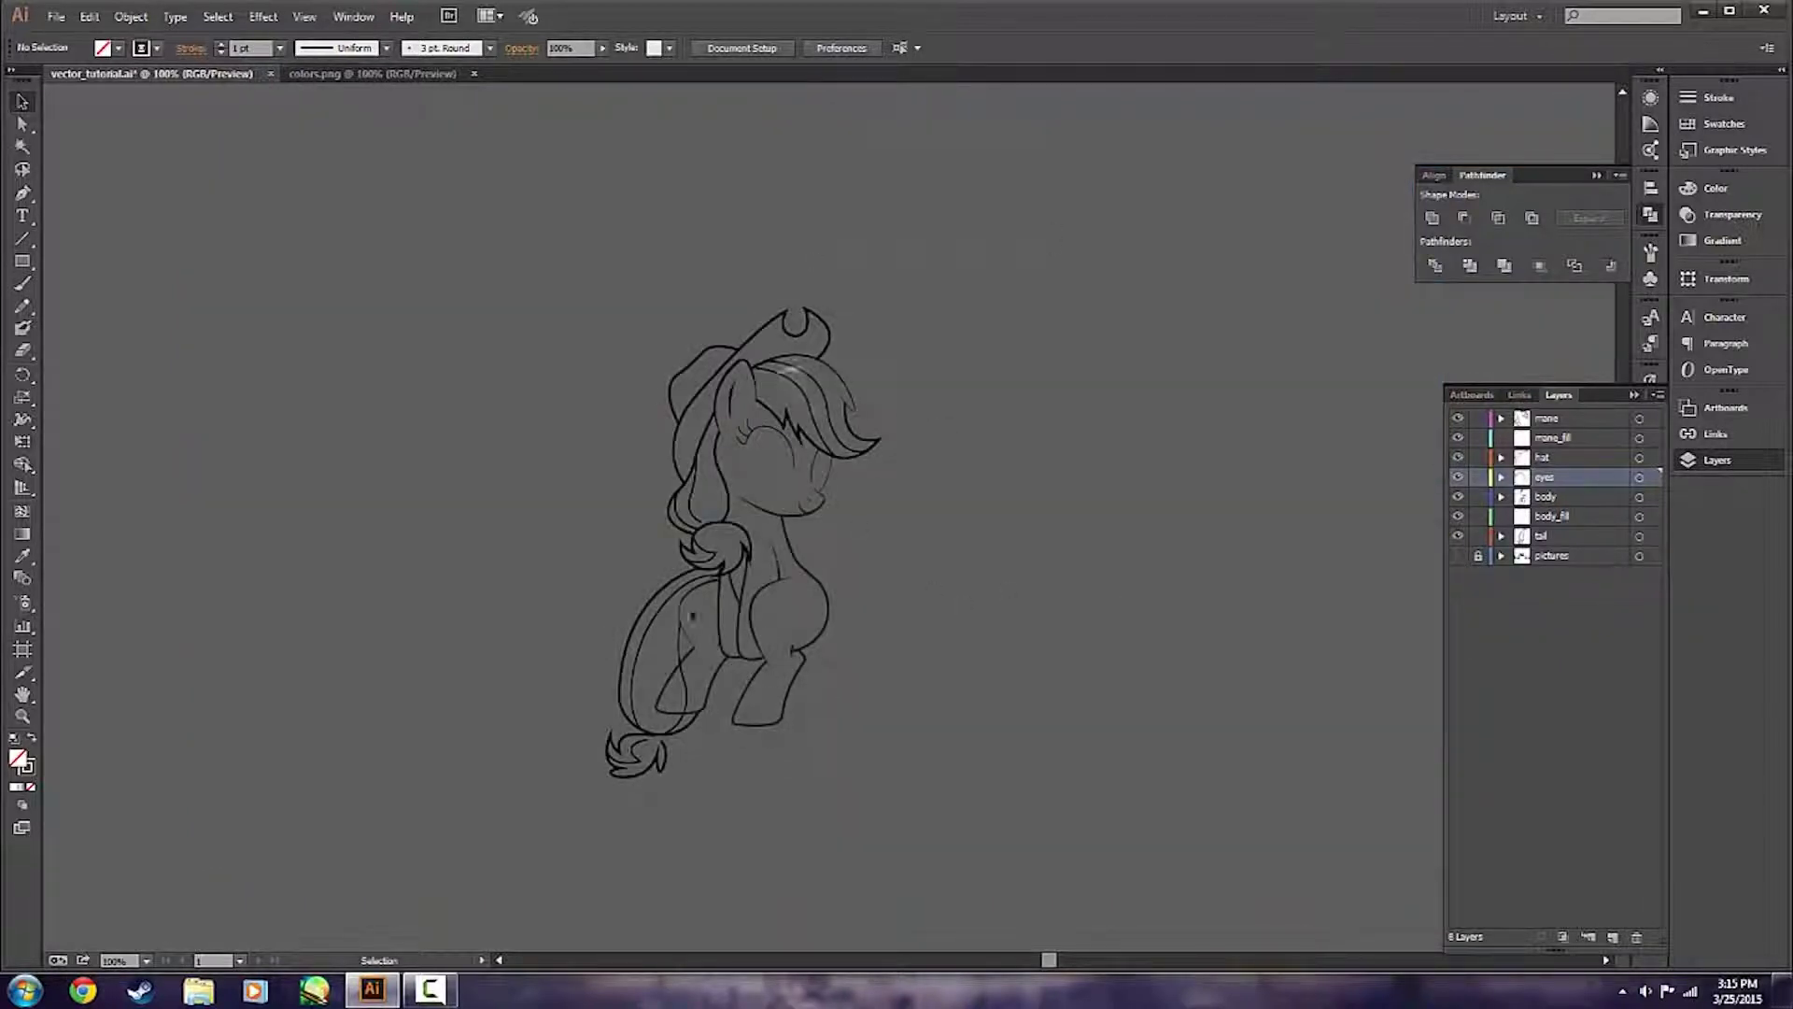
left_click(1458, 557)
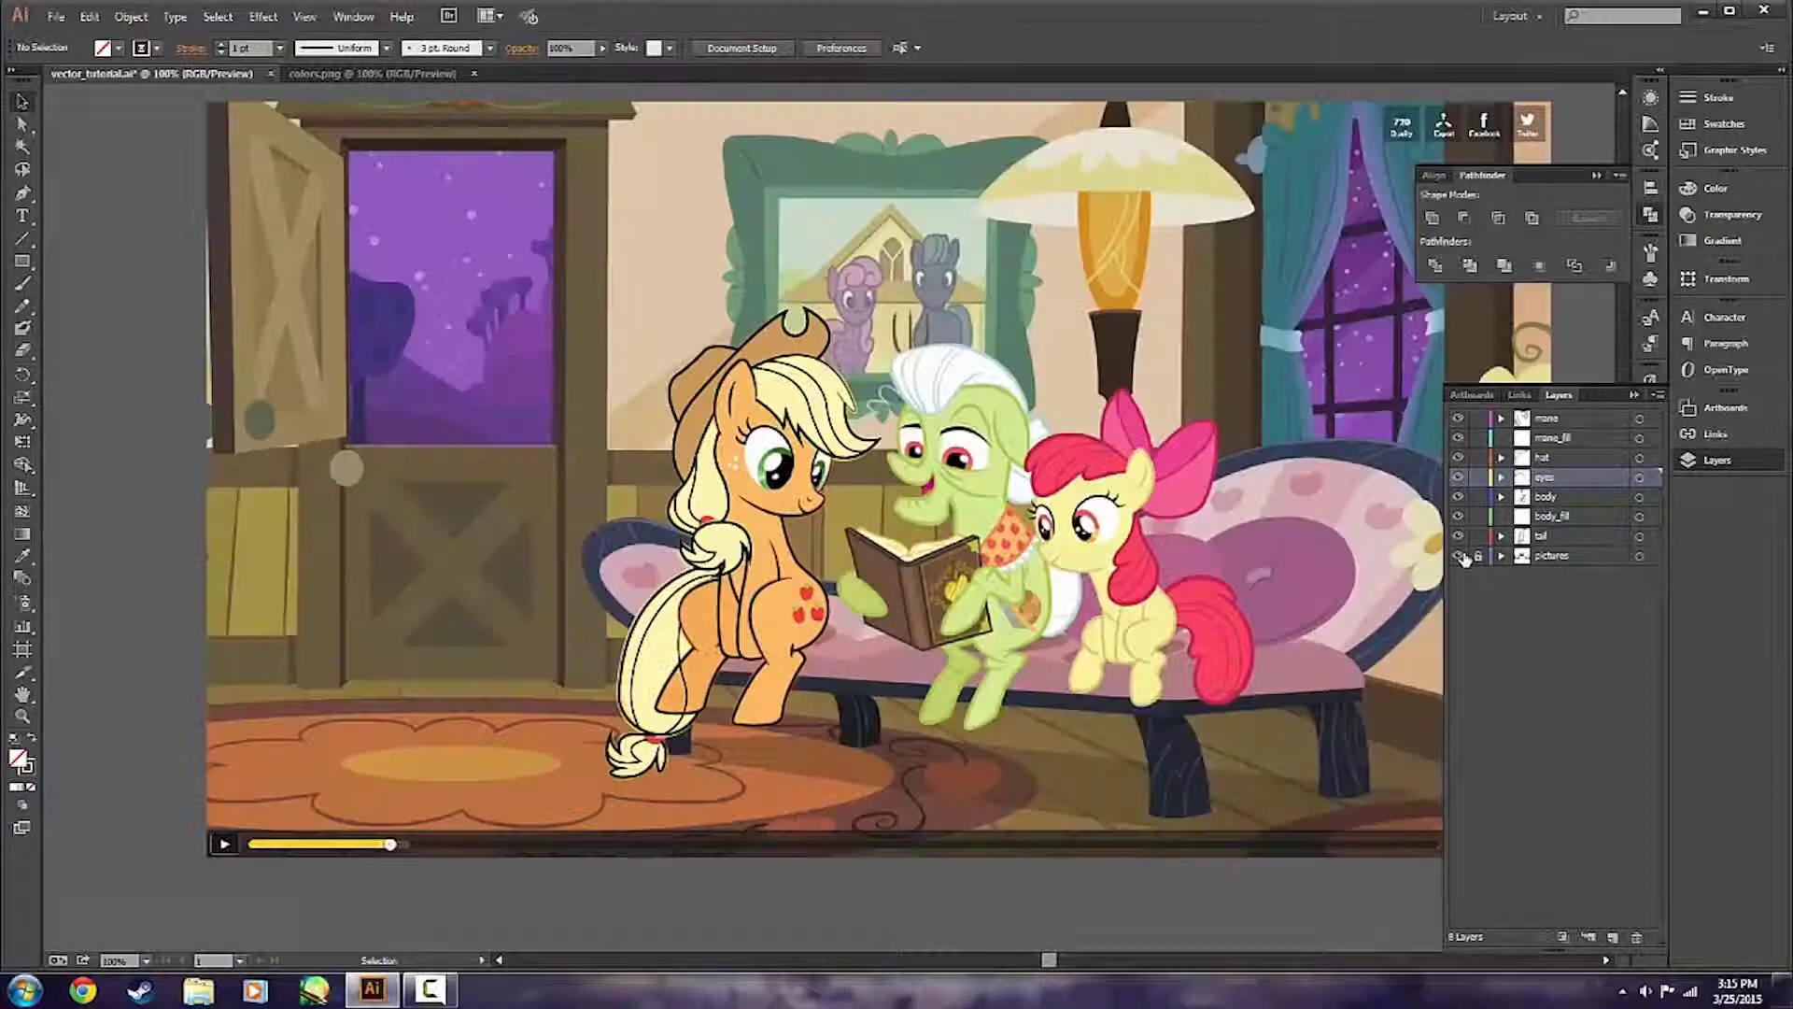
scroll(766, 500, "up", 3)
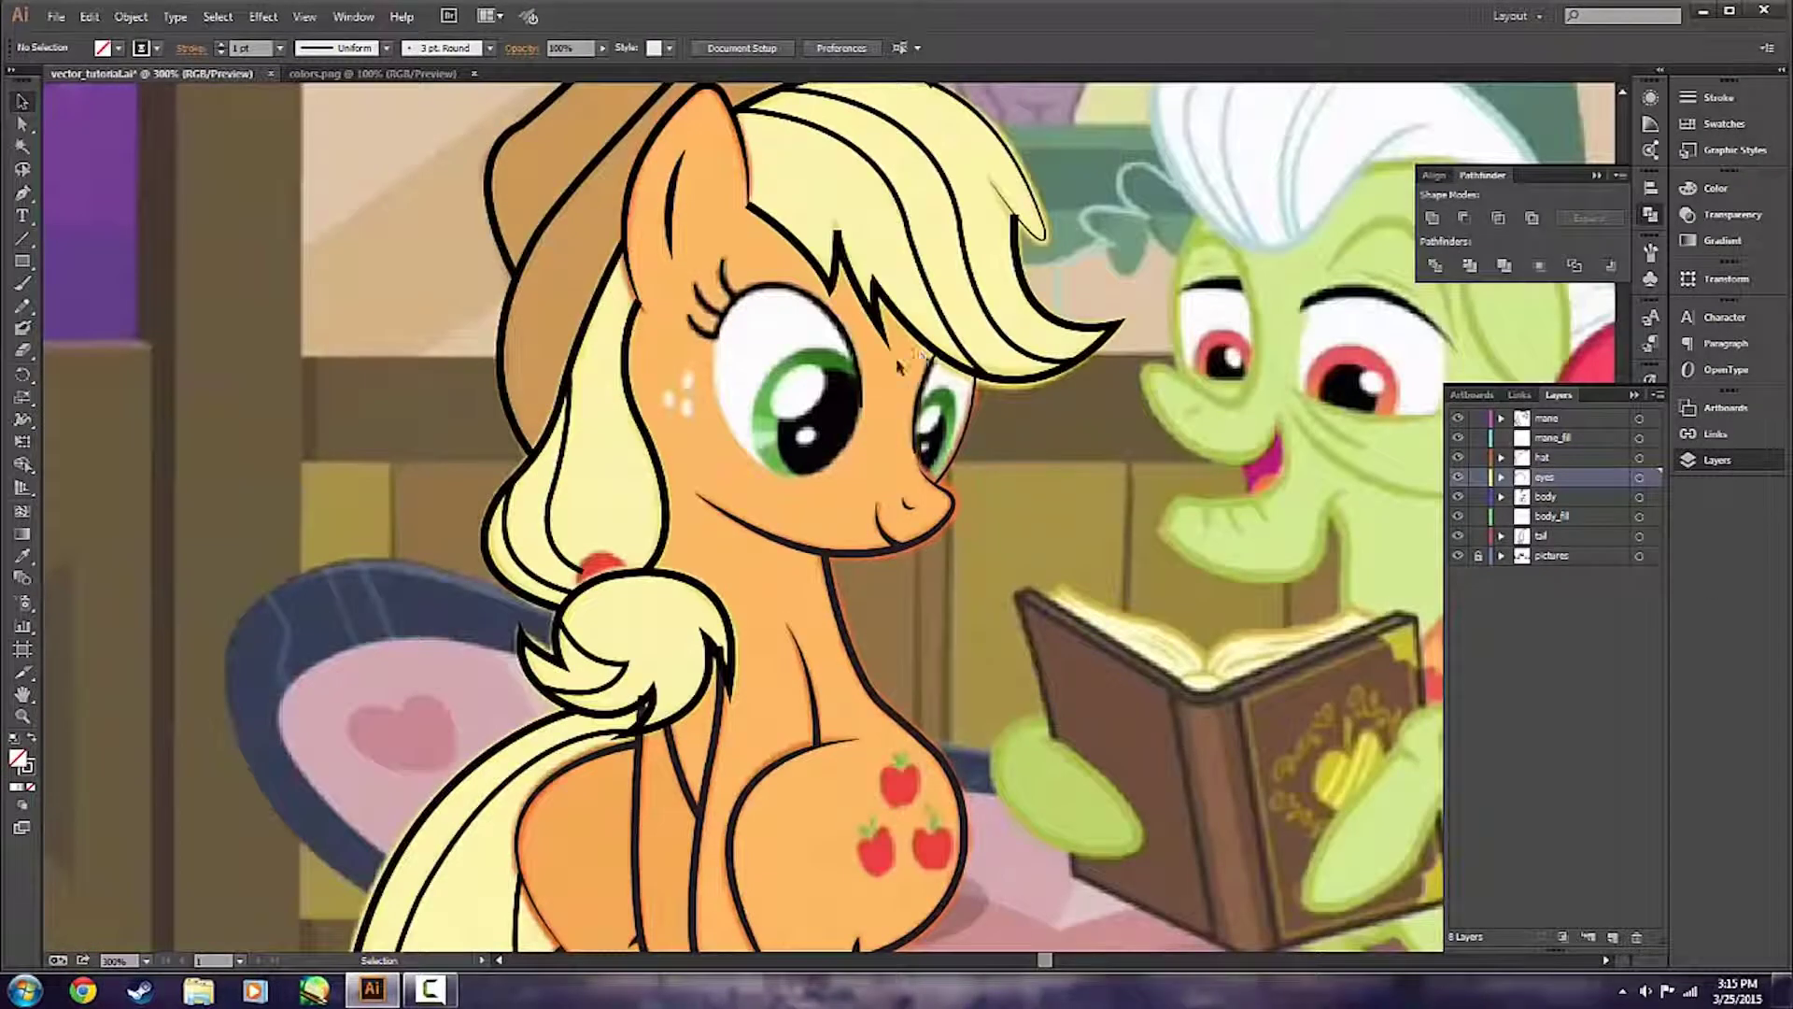
scroll(1042, 425, "down", 2)
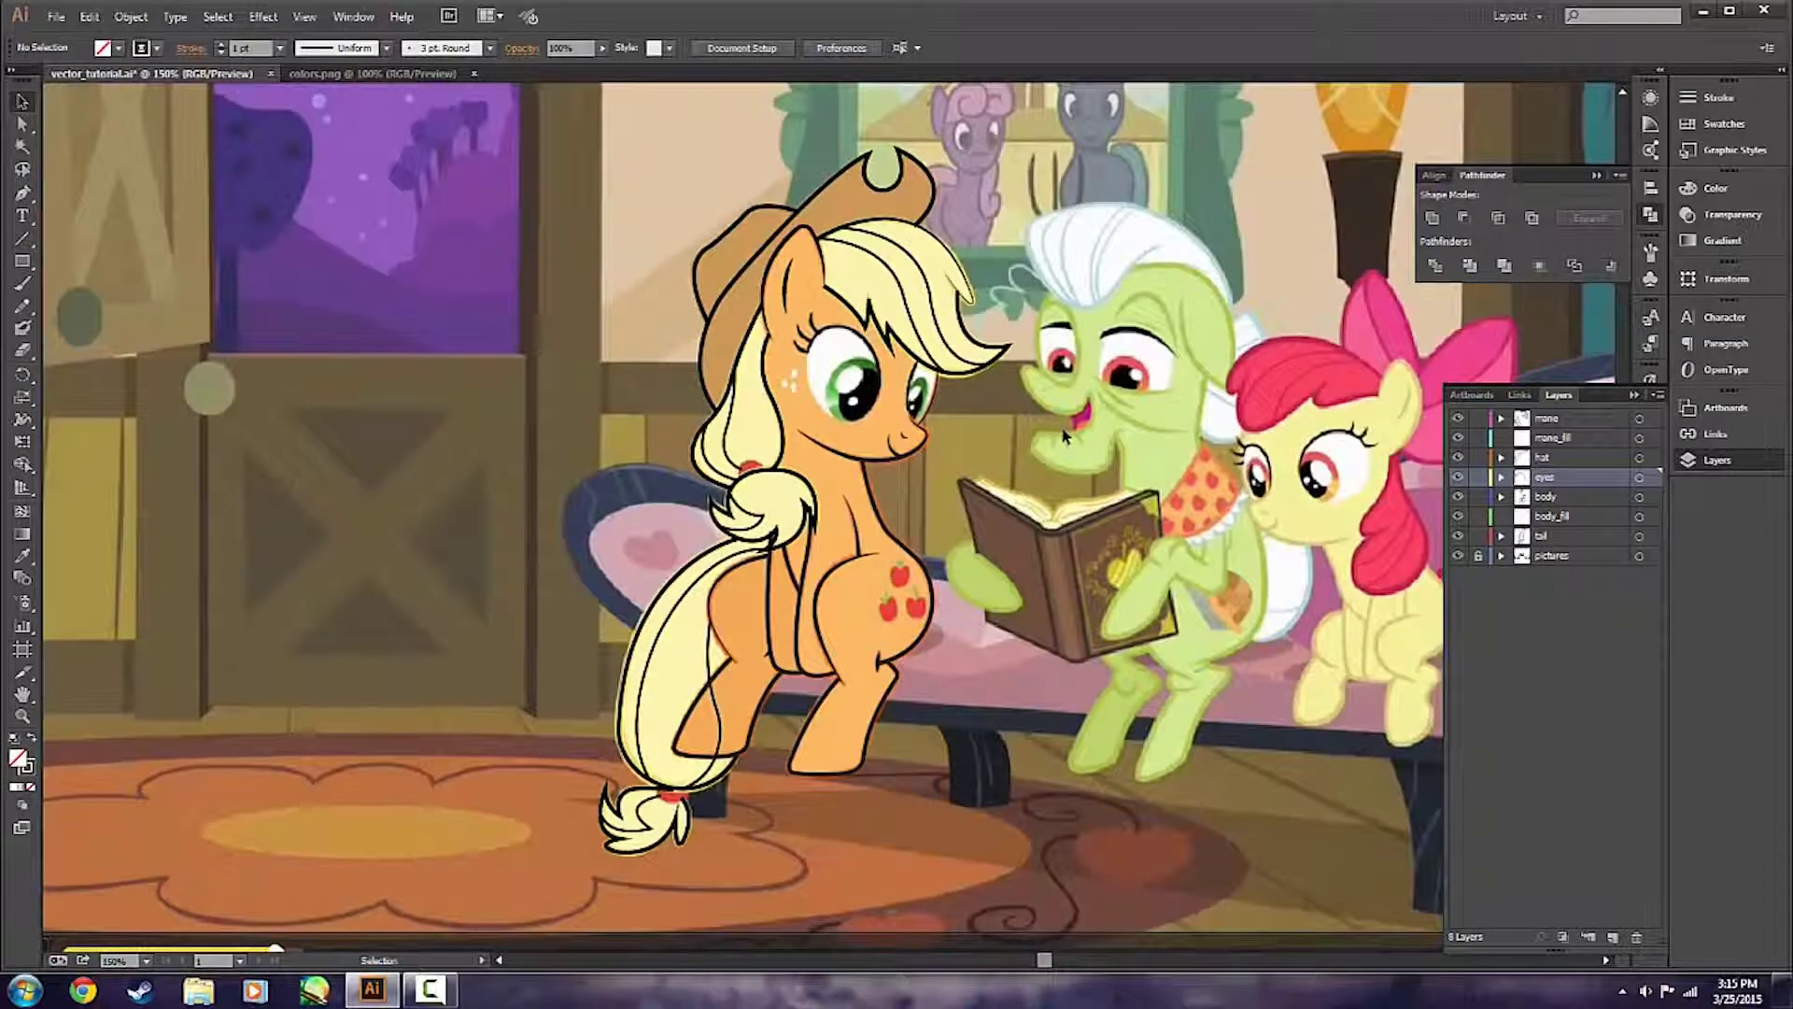